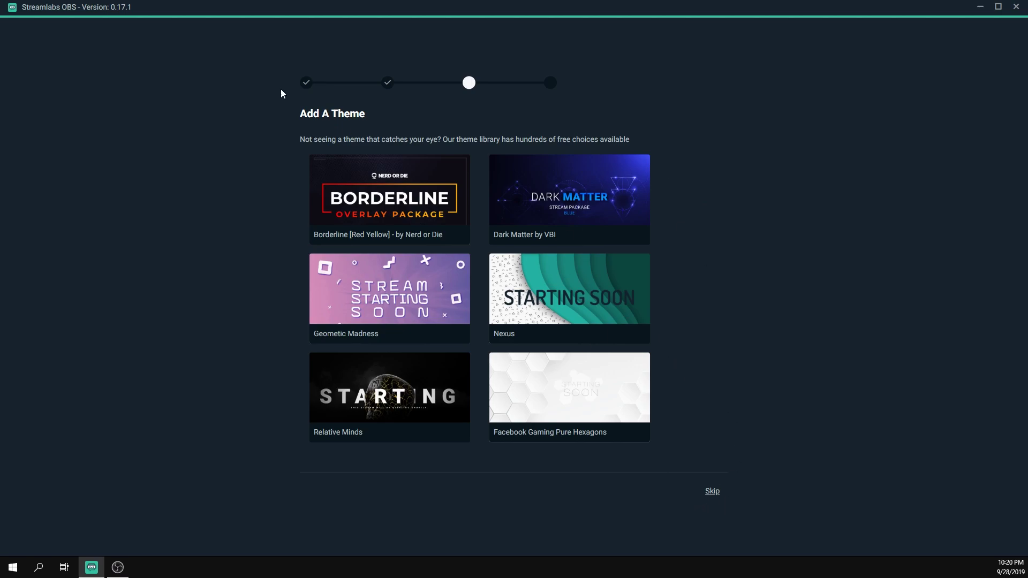
# Skip the theme selection and the optimization stage of the setup, and dismiss the Scene Collections tip.
pyautogui.click(711, 492)
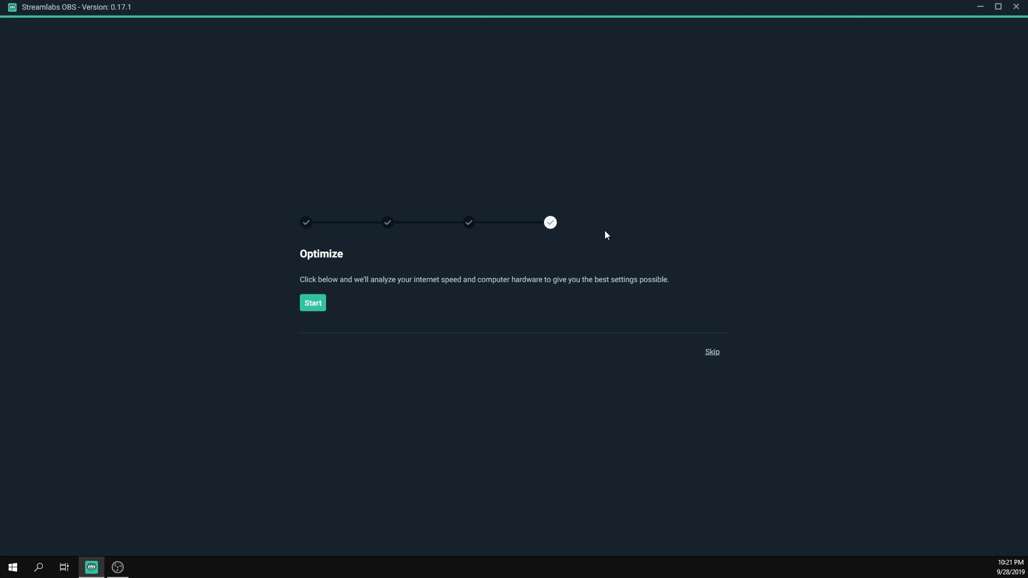
pyautogui.click(712, 354)
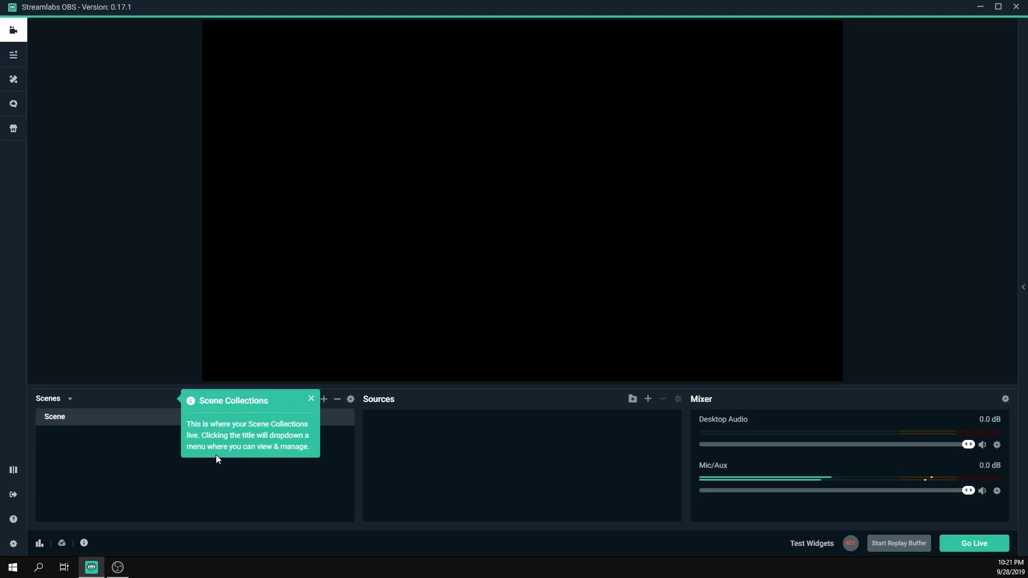
pyautogui.click(295, 399)
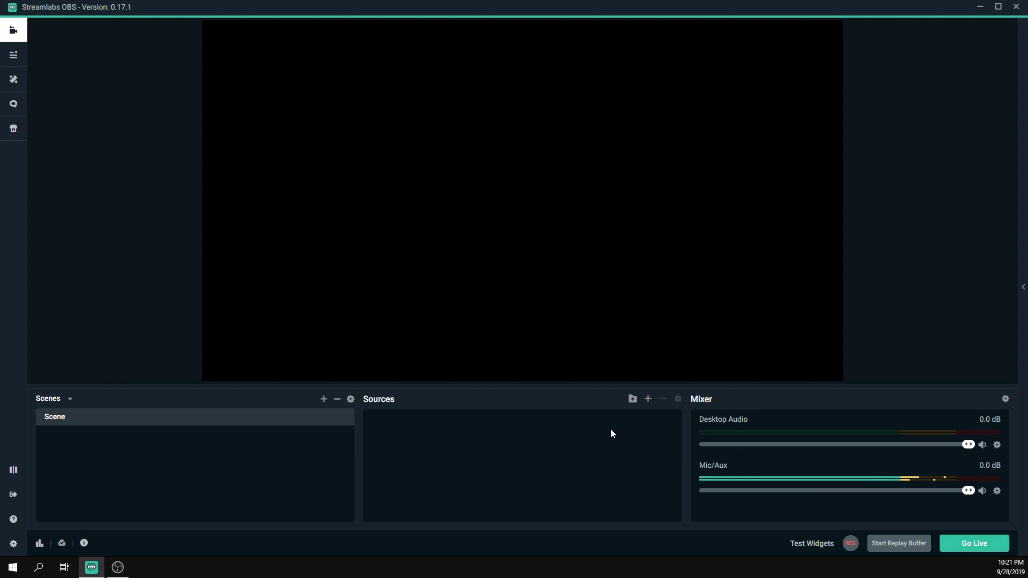
# Add a Video Capture Device source using the c922 Pro Stream Webcam and shrink it, leaving about 1430 px beside it and 712 px below.
pyautogui.click(647, 398)
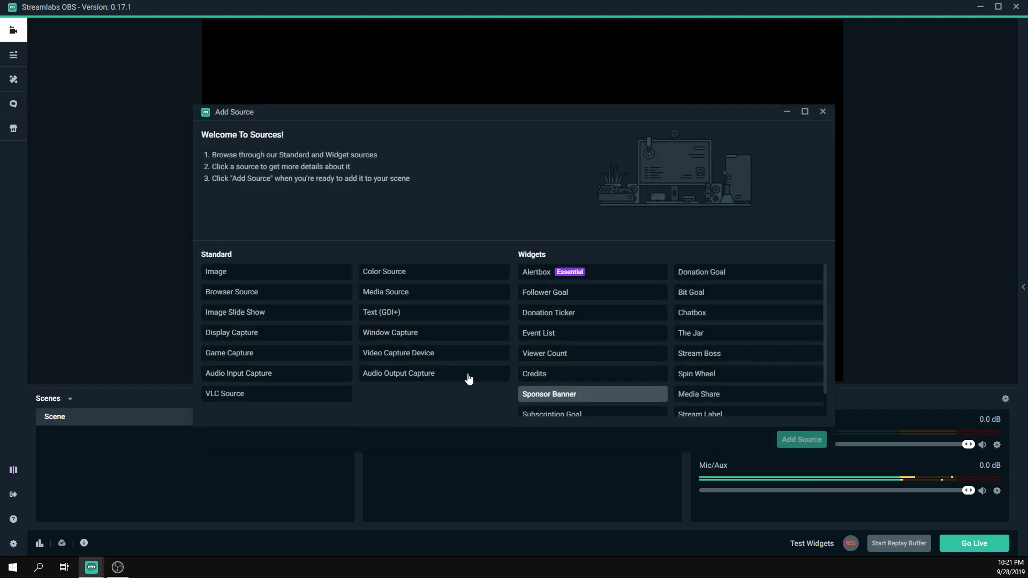
pyautogui.click(404, 353)
pyautogui.click(799, 437)
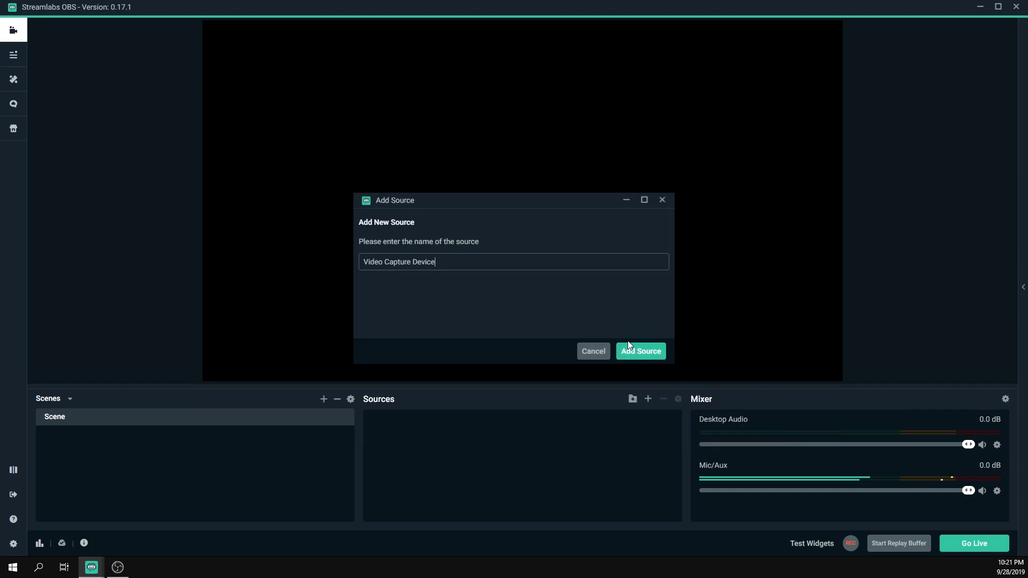
pyautogui.click(660, 350)
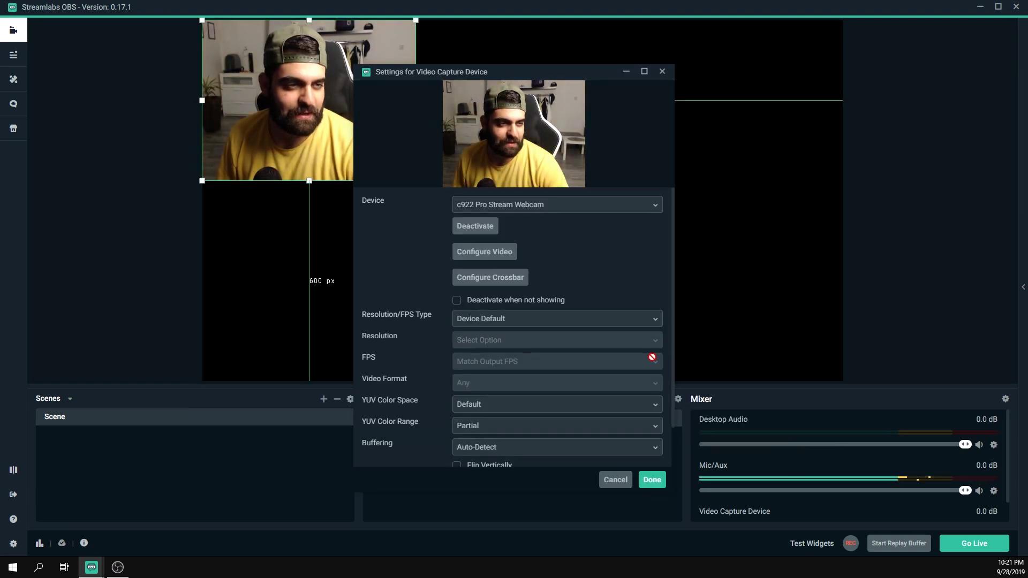
pyautogui.click(651, 479)
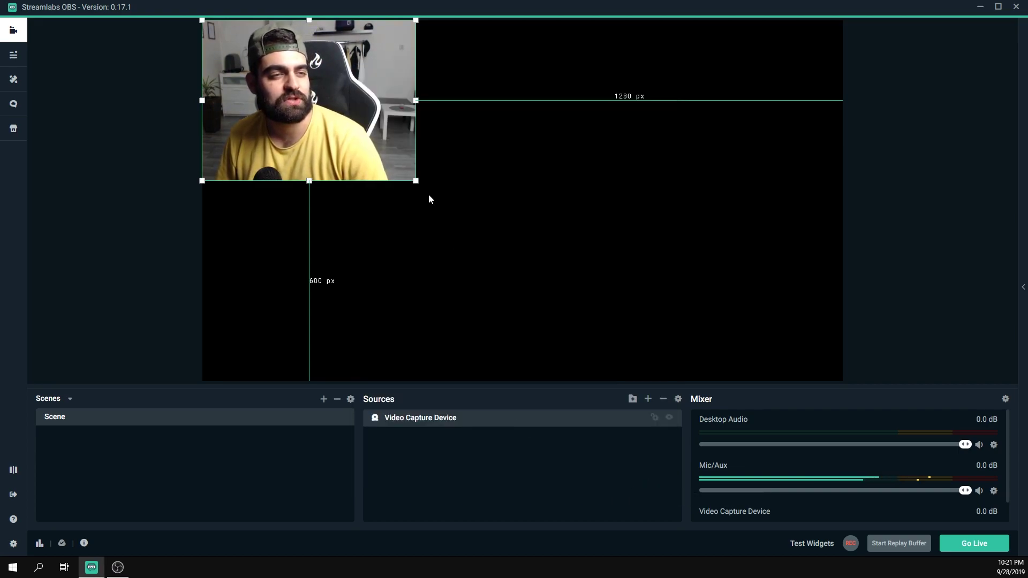
pyautogui.moveTo(415, 182); pyautogui.dragTo(365, 143)
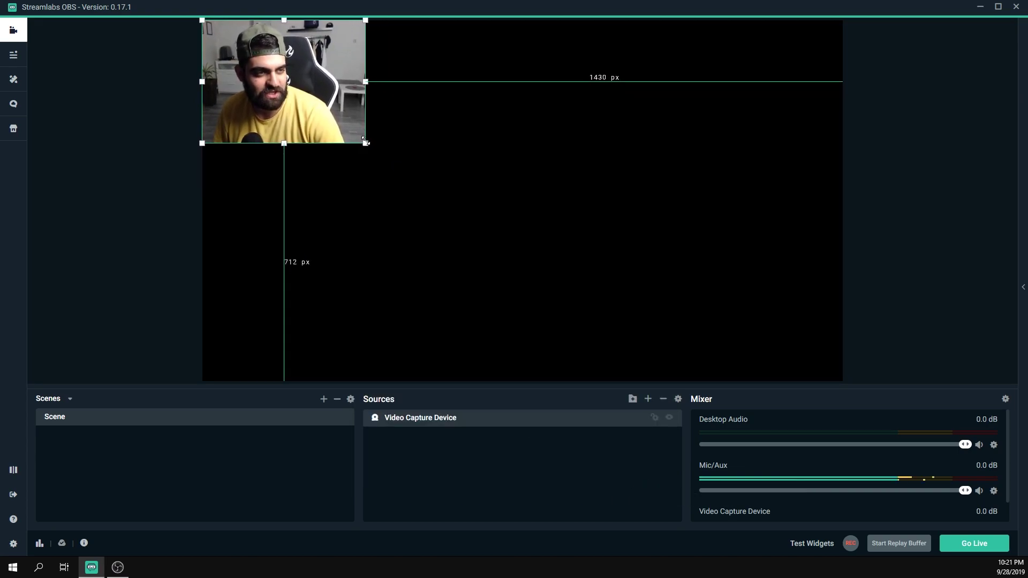
pyautogui.click(893, 187)
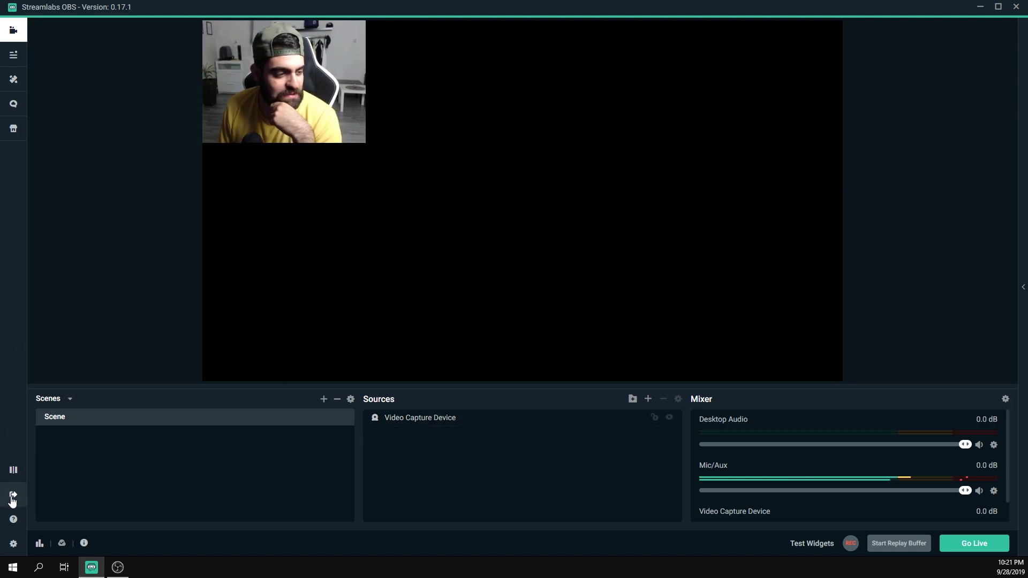
# Look through the settings categories, including General, Stream, Output, Audio, Video, Hotkeys and Game Overlay.
pyautogui.click(13, 544)
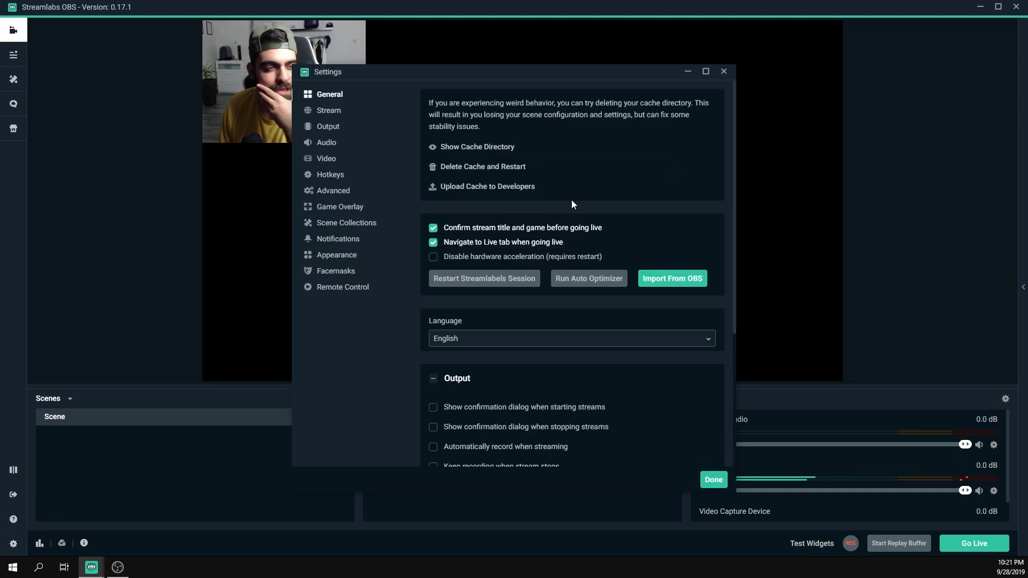
pyautogui.click(328, 113)
pyautogui.click(328, 129)
pyautogui.click(327, 144)
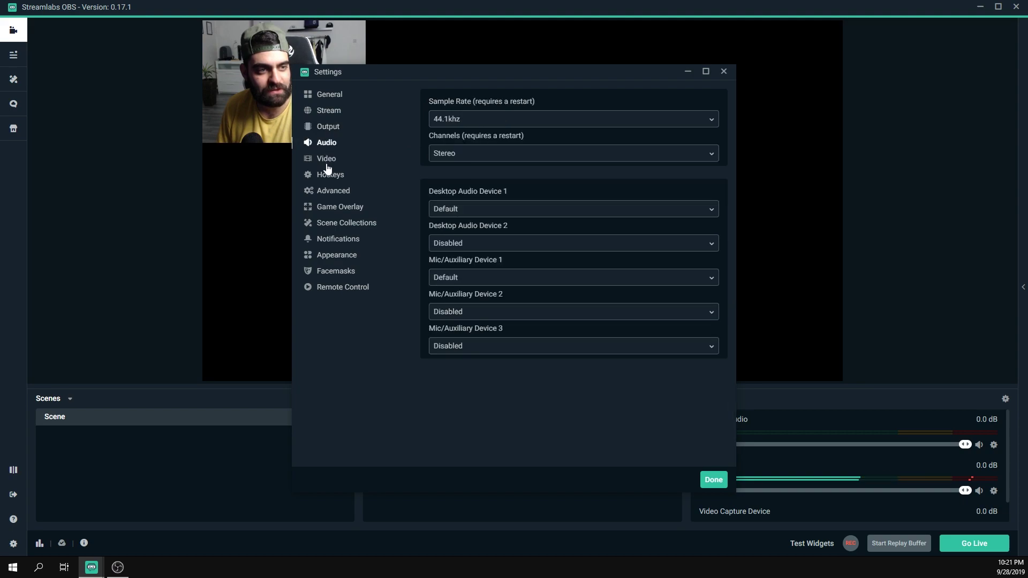
pyautogui.click(326, 159)
pyautogui.click(329, 175)
pyautogui.click(332, 207)
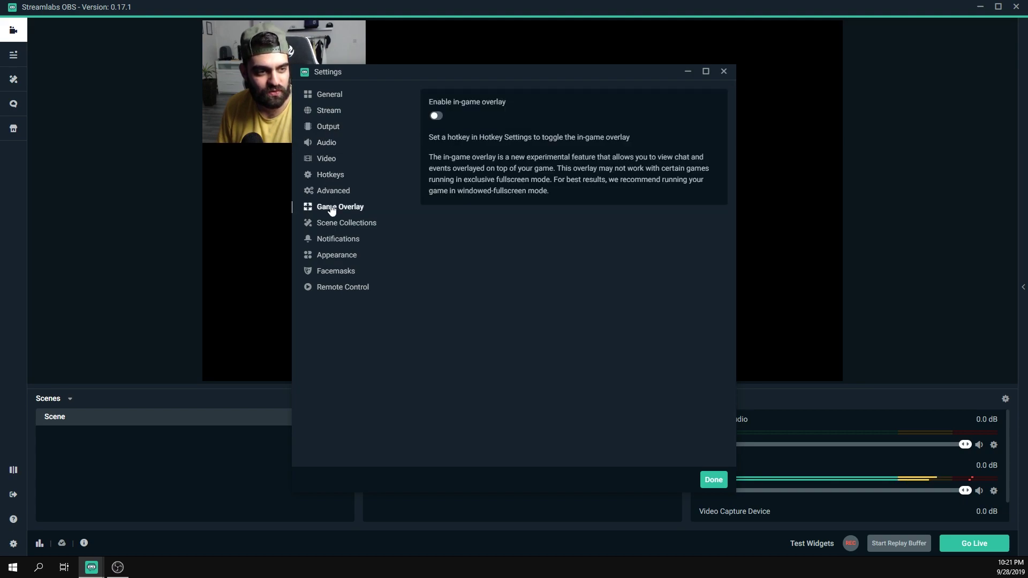
pyautogui.click(327, 97)
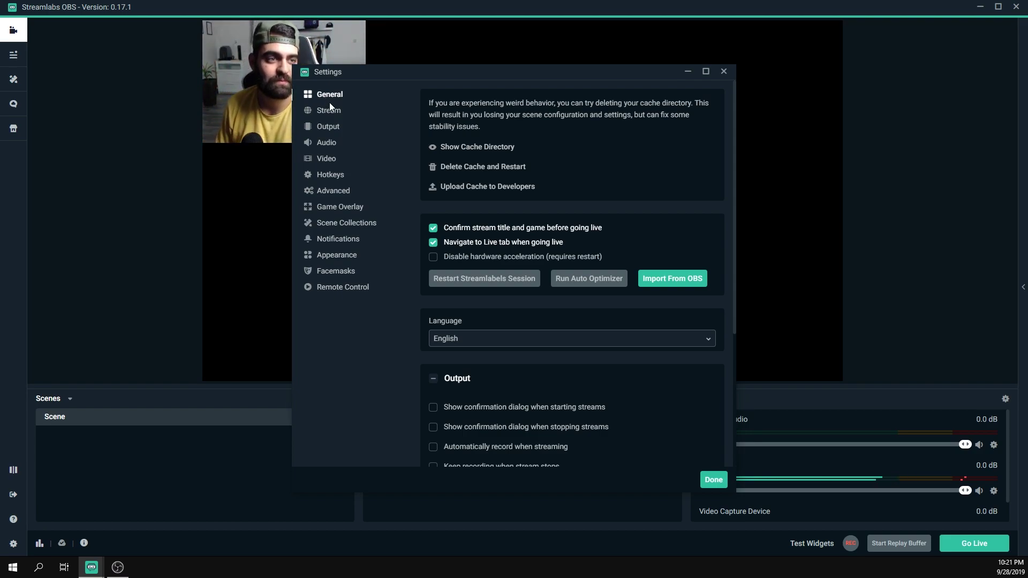
pyautogui.click(334, 113)
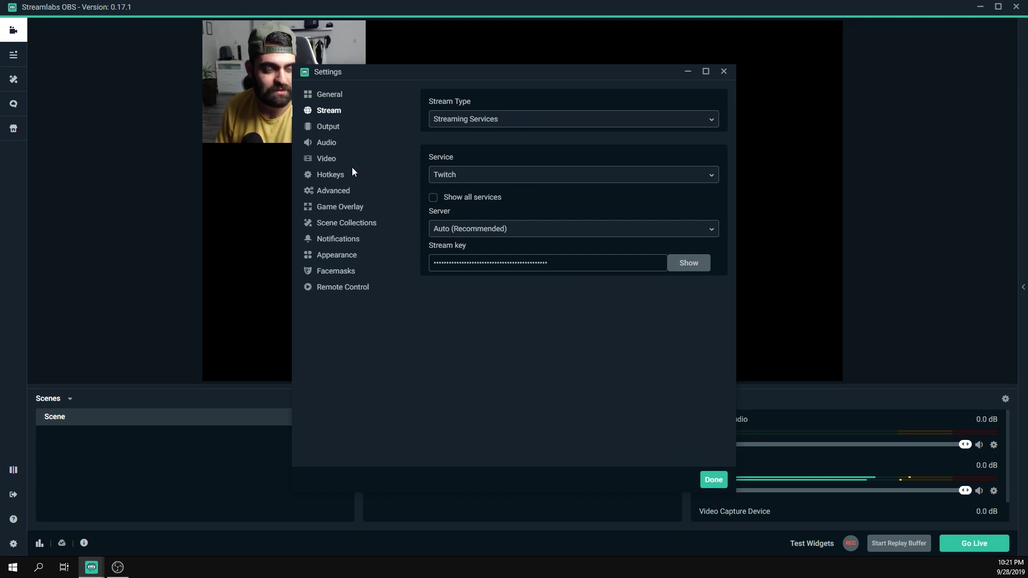
# Examine the General settings, including the cache options, the going-live options and the output options, and close the settings.
pyautogui.click(331, 95)
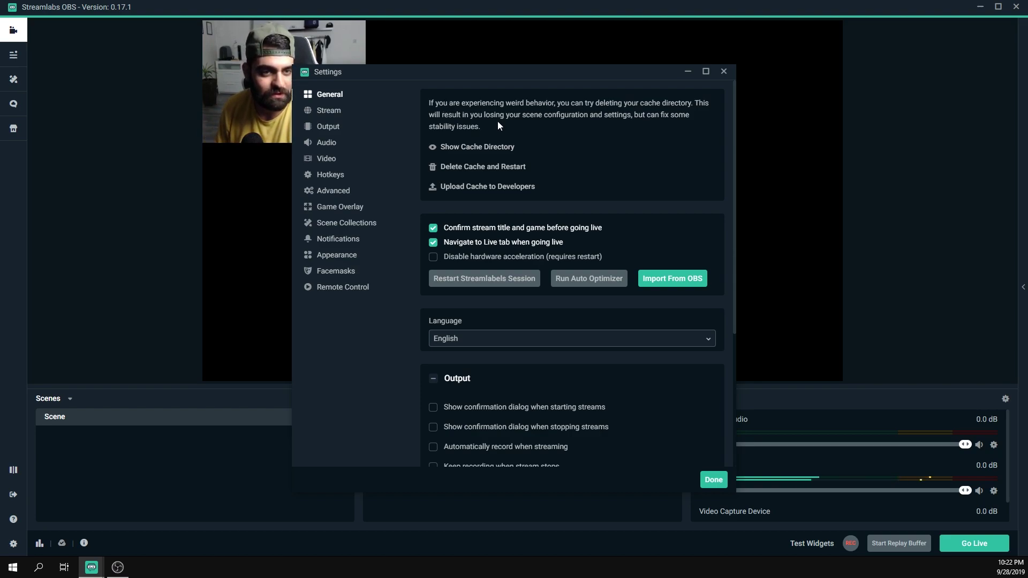
pyautogui.scroll(-4, 498, 123)
pyautogui.scroll(1, 518, 145)
pyautogui.scroll(3, 519, 145)
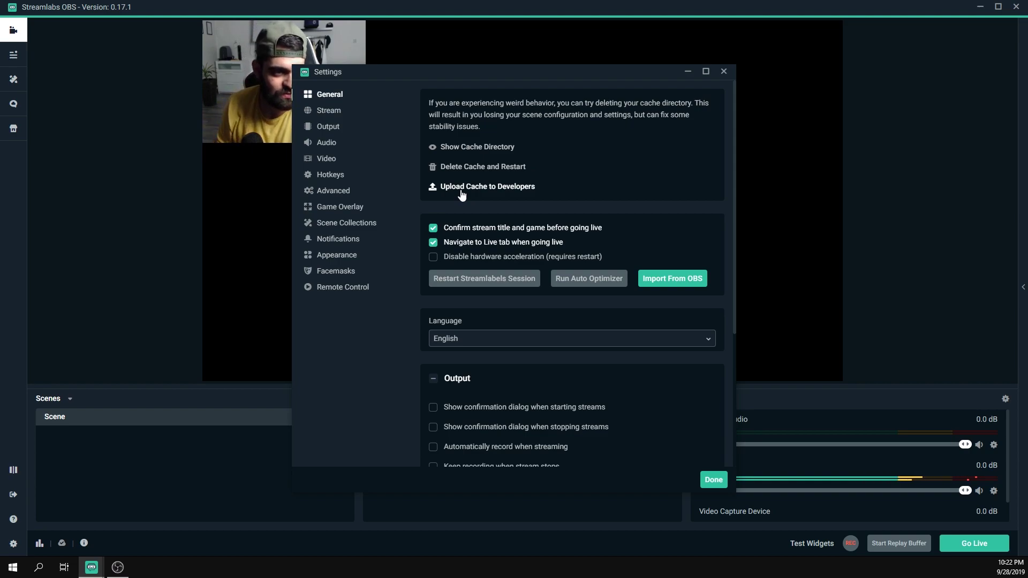
pyautogui.moveTo(459, 74); pyautogui.dragTo(540, 35)
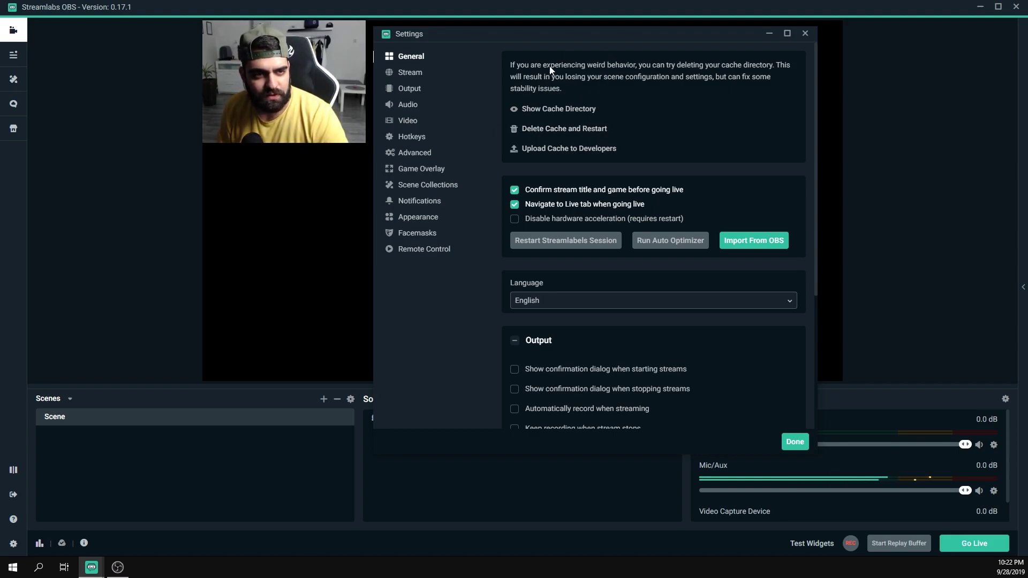
pyautogui.scroll(-1, 567, 92)
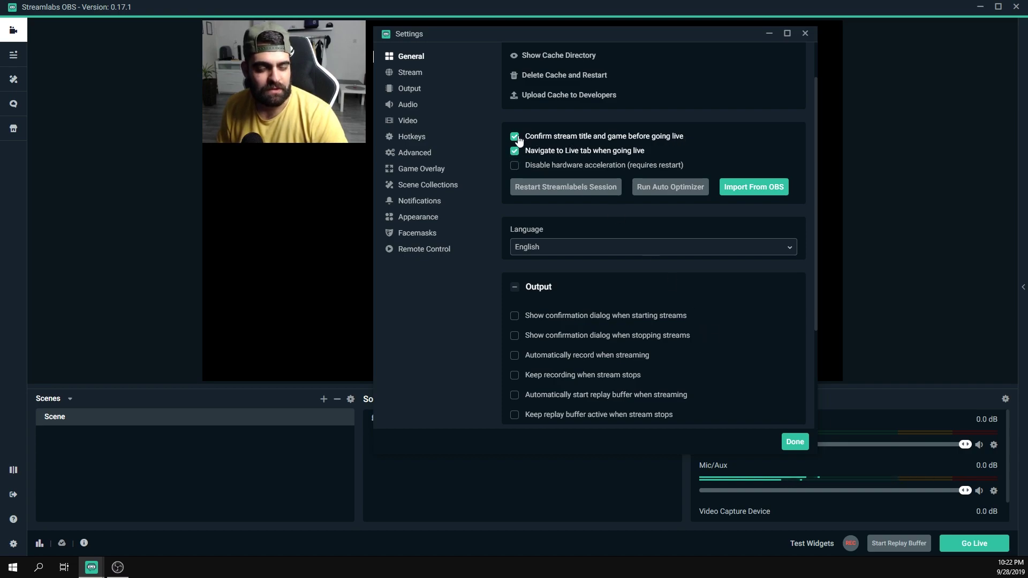
pyautogui.click(795, 441)
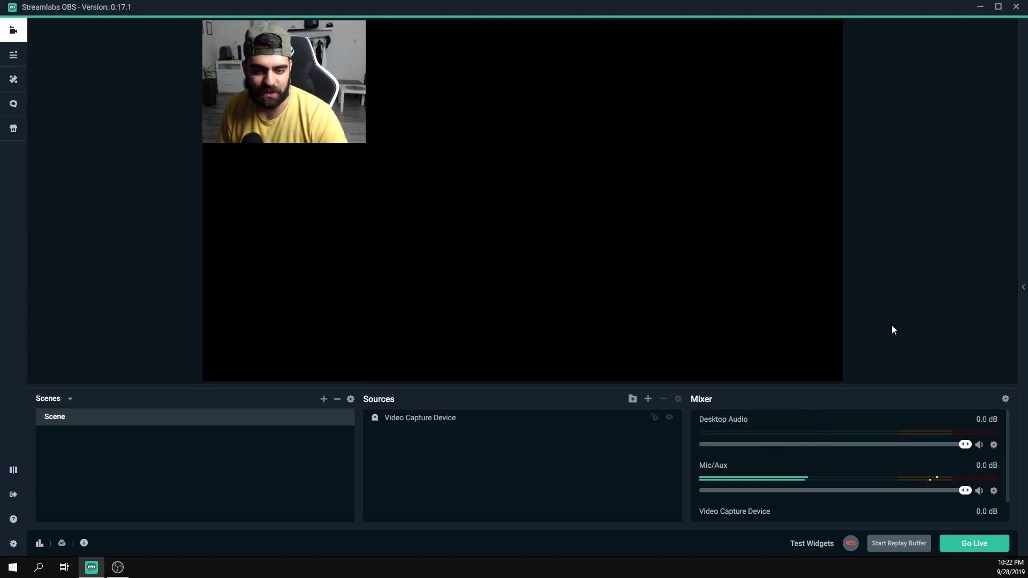
# Start going live to review the stream title, the Poker game choice and the available tags, and close the stream info without streaming.
pyautogui.click(966, 550)
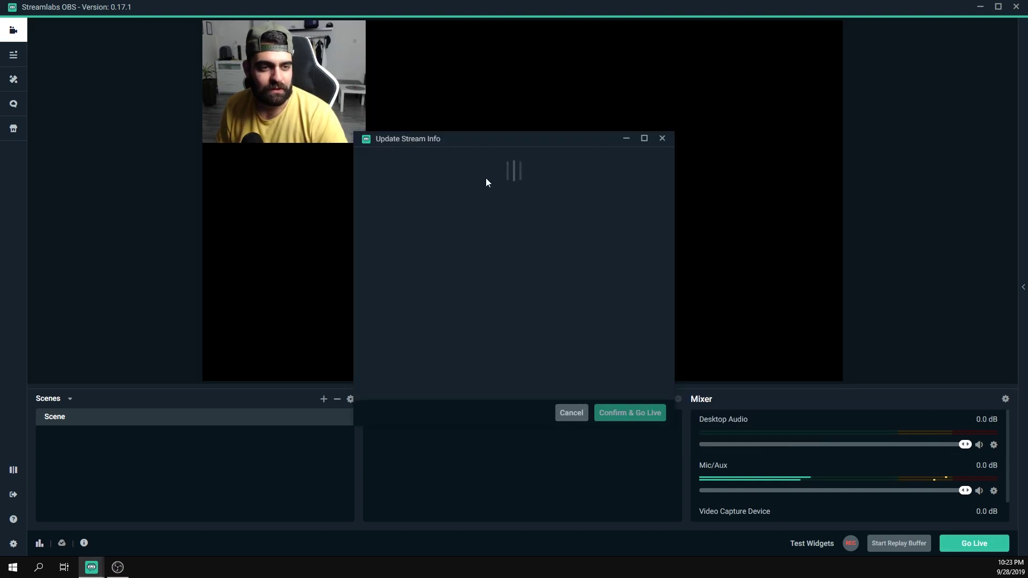
pyautogui.moveTo(479, 139); pyautogui.dragTo(529, 85)
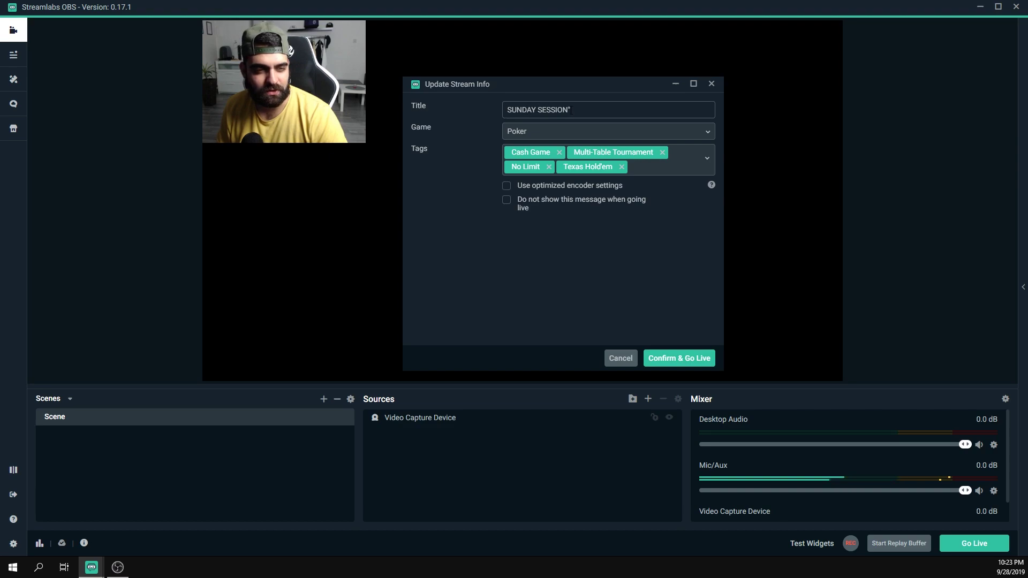
pyautogui.click(527, 135)
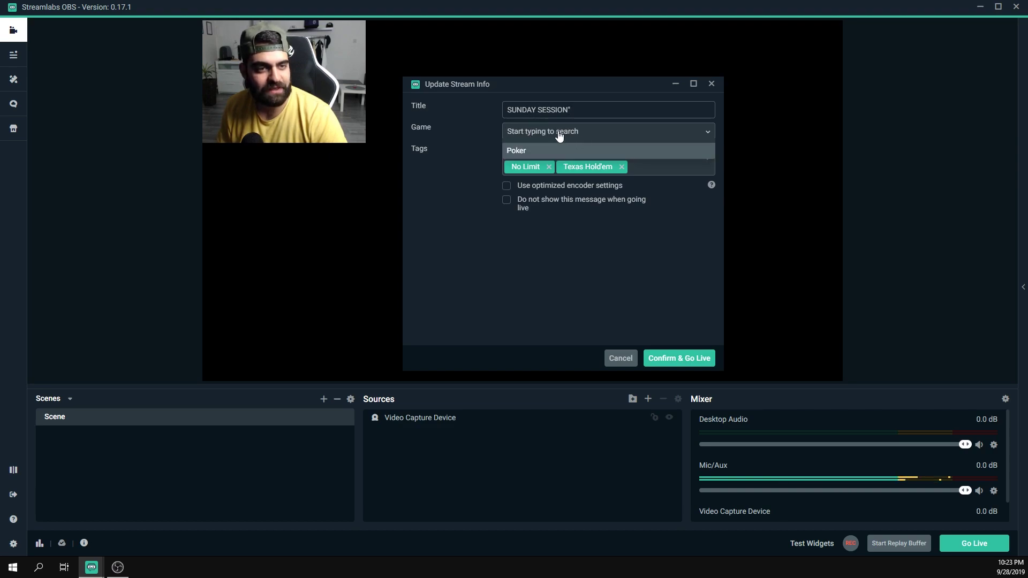
pyautogui.click(518, 151)
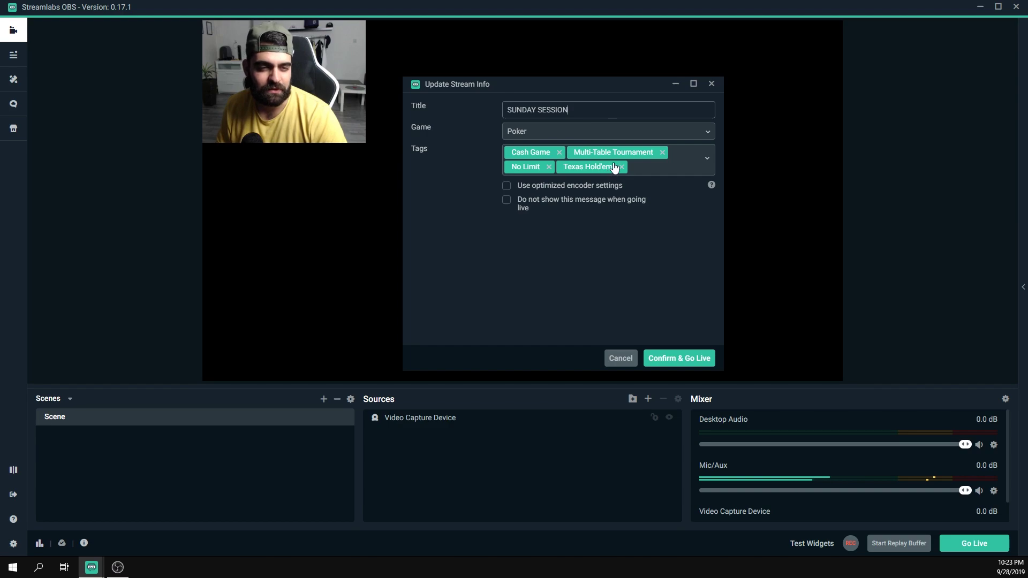
pyautogui.click(656, 174)
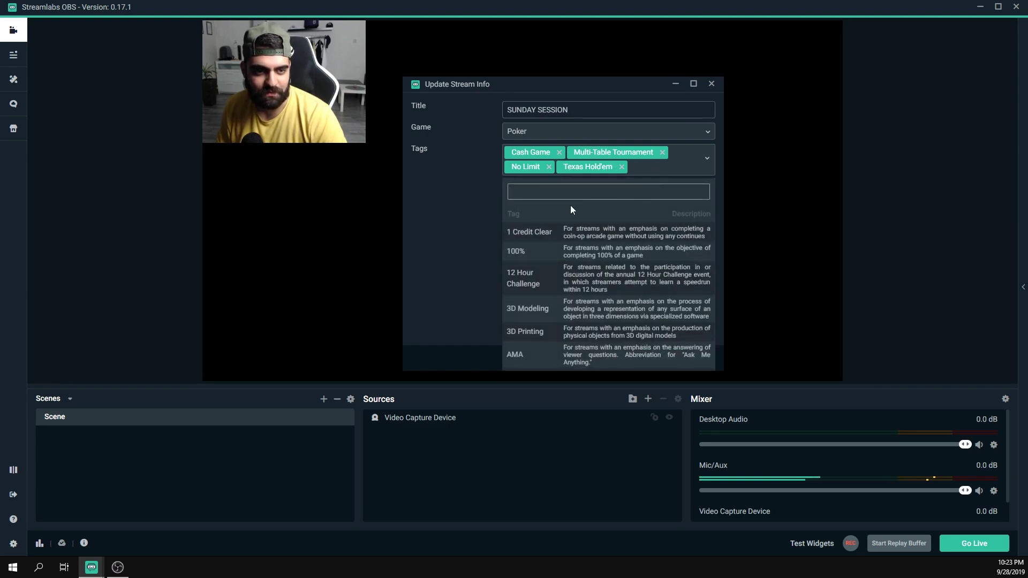
pyautogui.scroll(-5, 555, 241)
pyautogui.scroll(3, 555, 241)
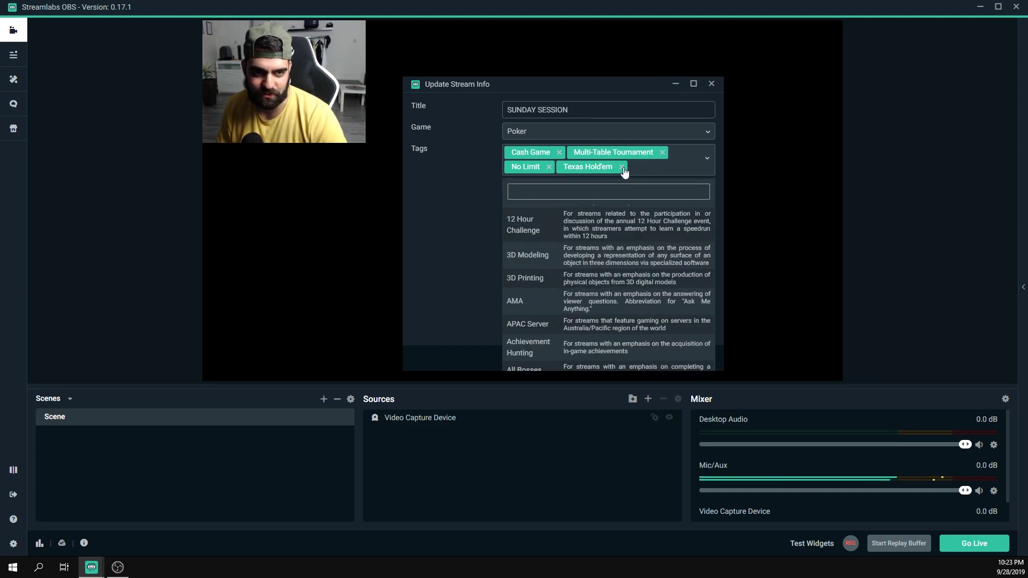
pyautogui.click(455, 213)
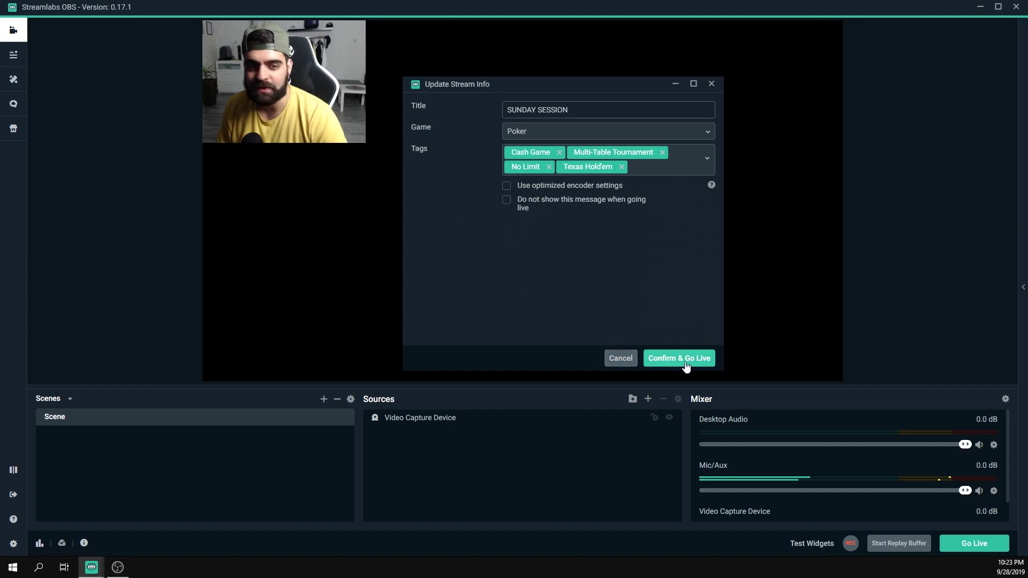
pyautogui.click(711, 84)
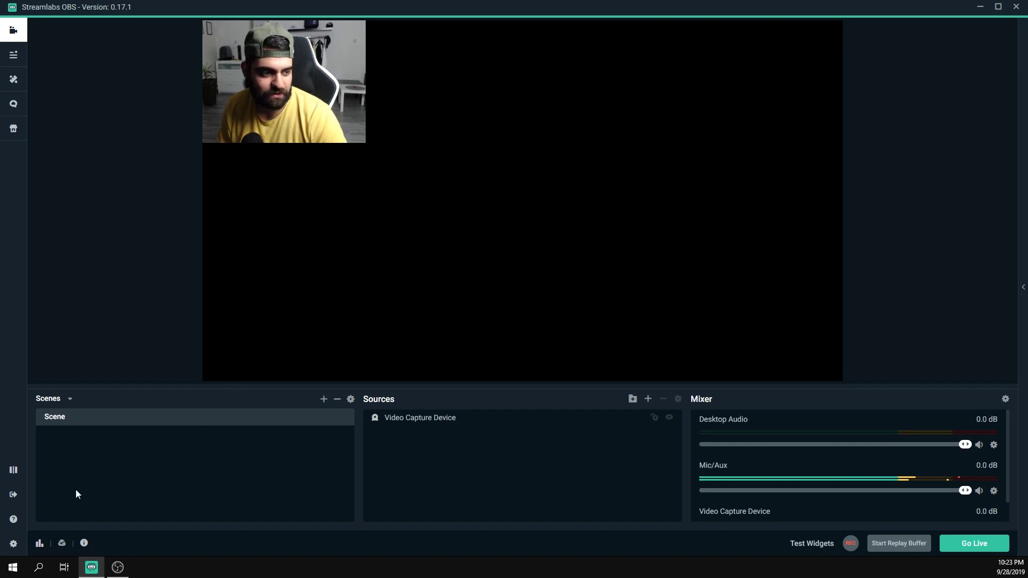
# Turn off confirming the stream title and game before going live, and try the option to navigate to the Live tab.
pyautogui.click(13, 543)
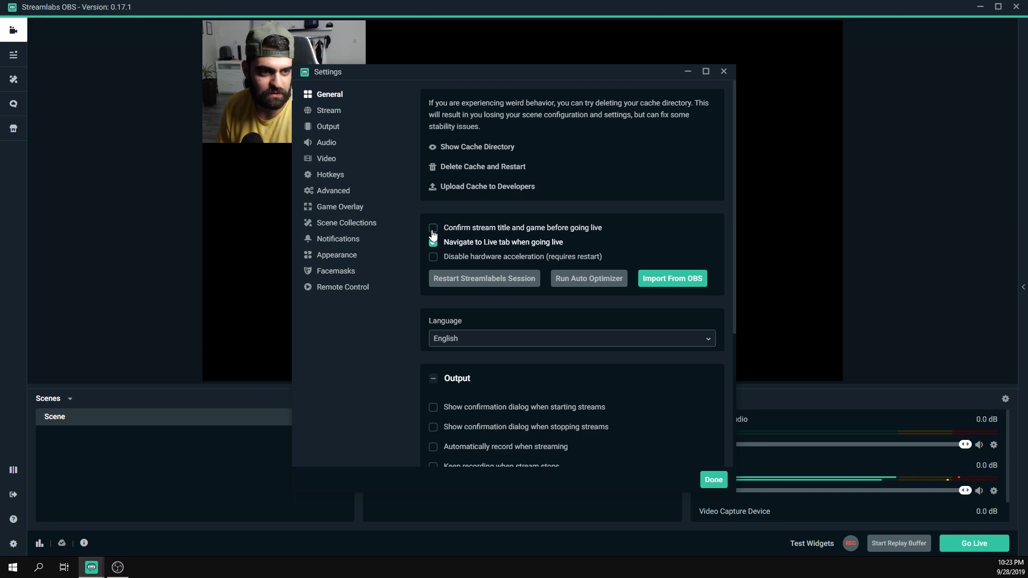
pyautogui.click(714, 480)
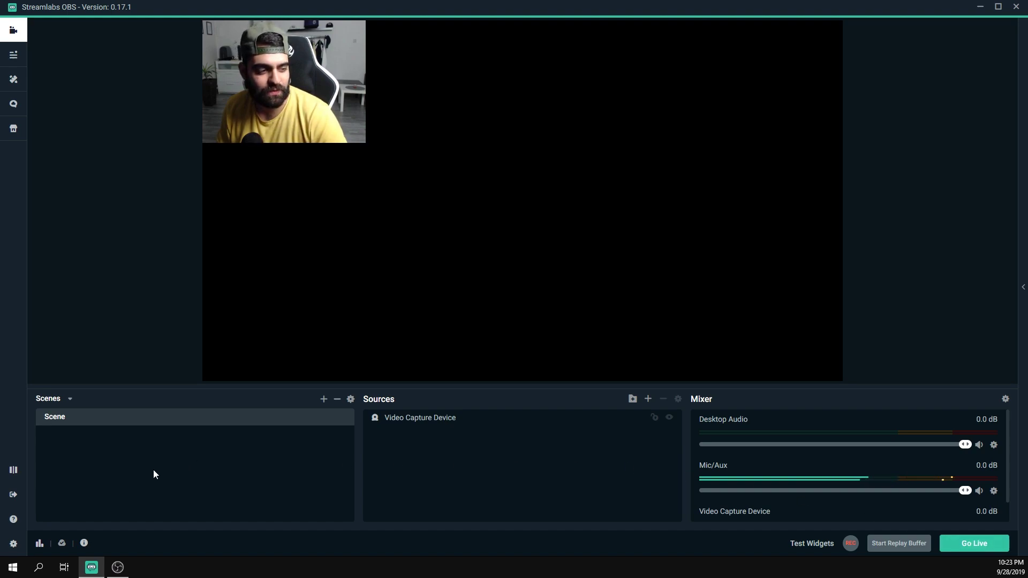
pyautogui.click(13, 544)
pyautogui.click(437, 244)
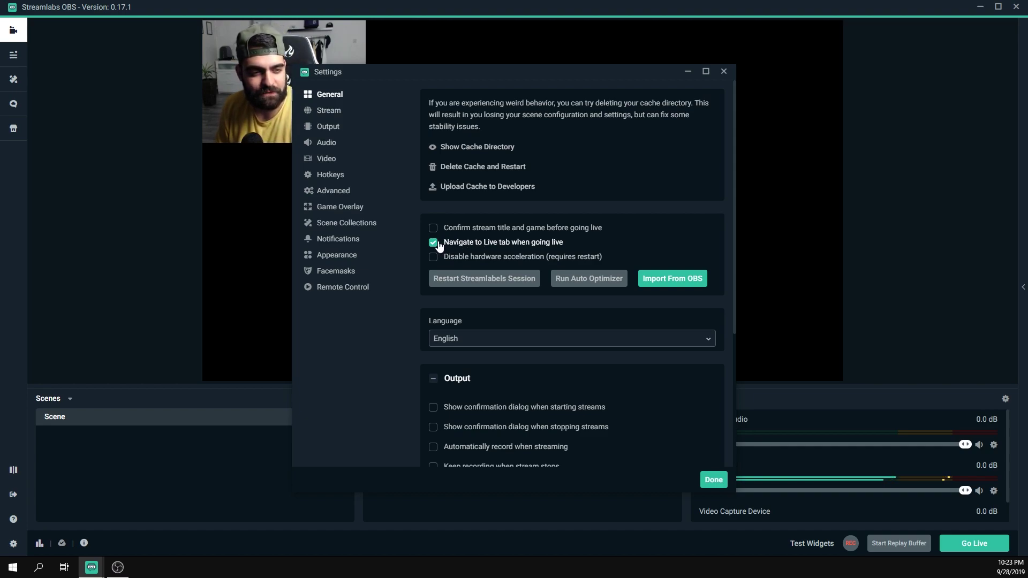
pyautogui.click(437, 244)
pyautogui.click(714, 479)
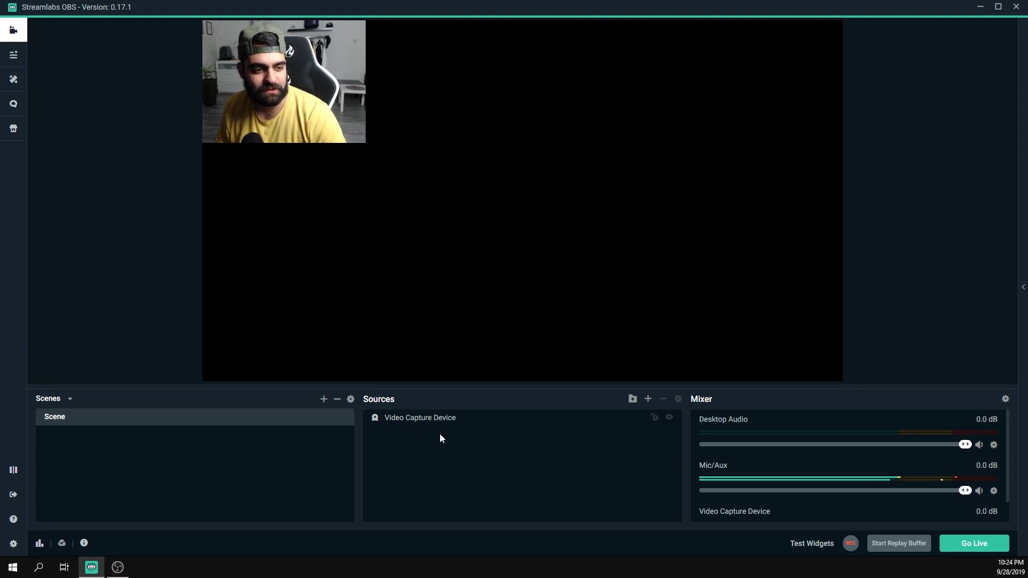
pyautogui.click(375, 425)
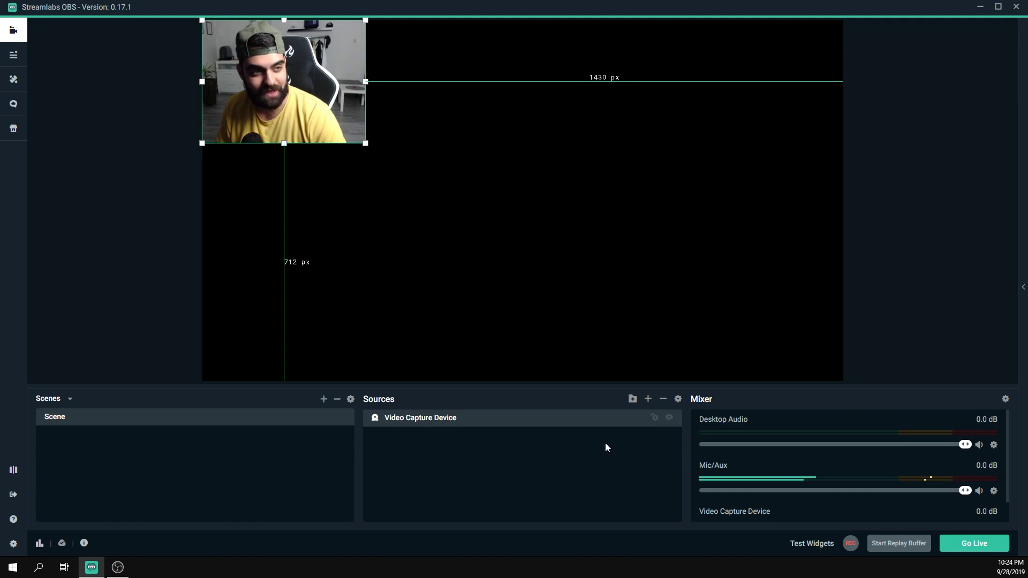
pyautogui.click(86, 126)
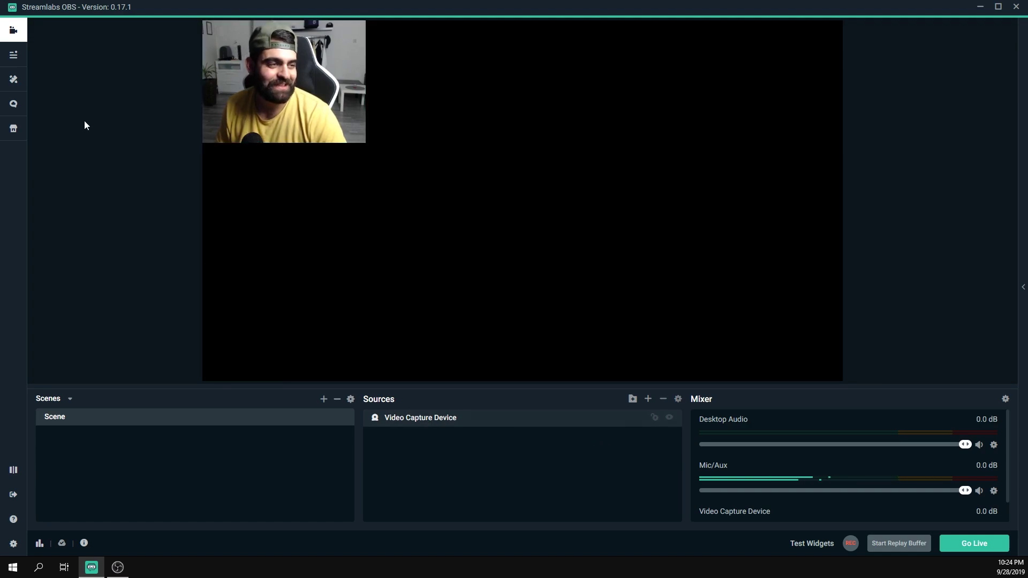
# Show the Live view with its recent events and expand the stream chat beside it.
pyautogui.click(19, 57)
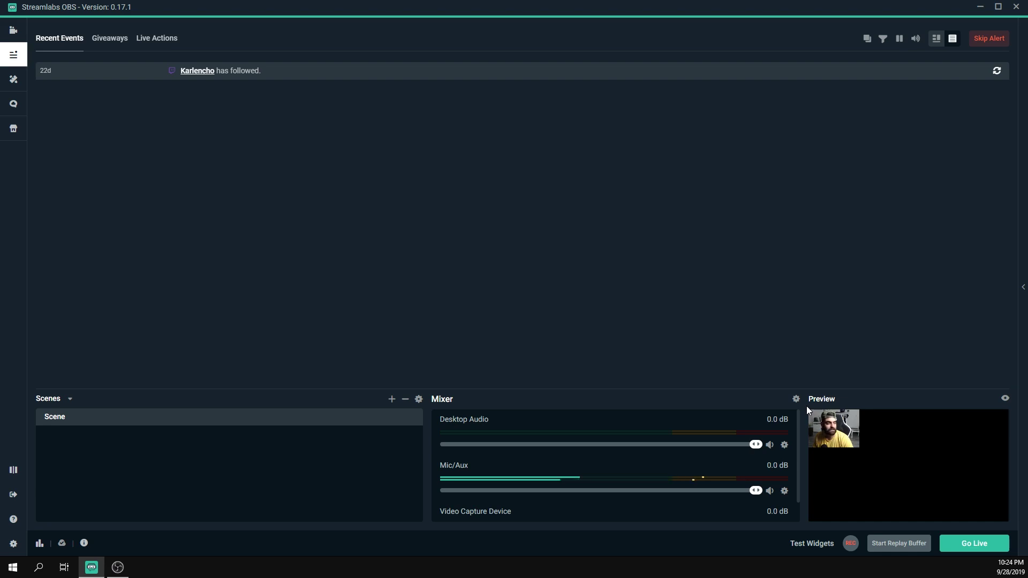
pyautogui.click(1024, 287)
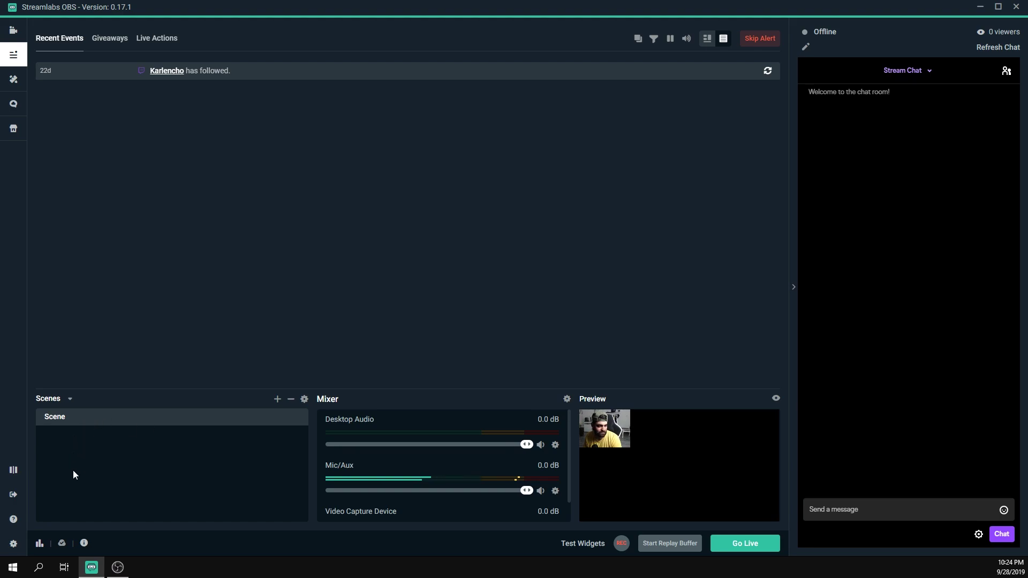
# Turn on navigating to the Live tab when going live in the General settings, and compare the Live view with the editor view.
pyautogui.click(14, 30)
pyautogui.click(4, 545)
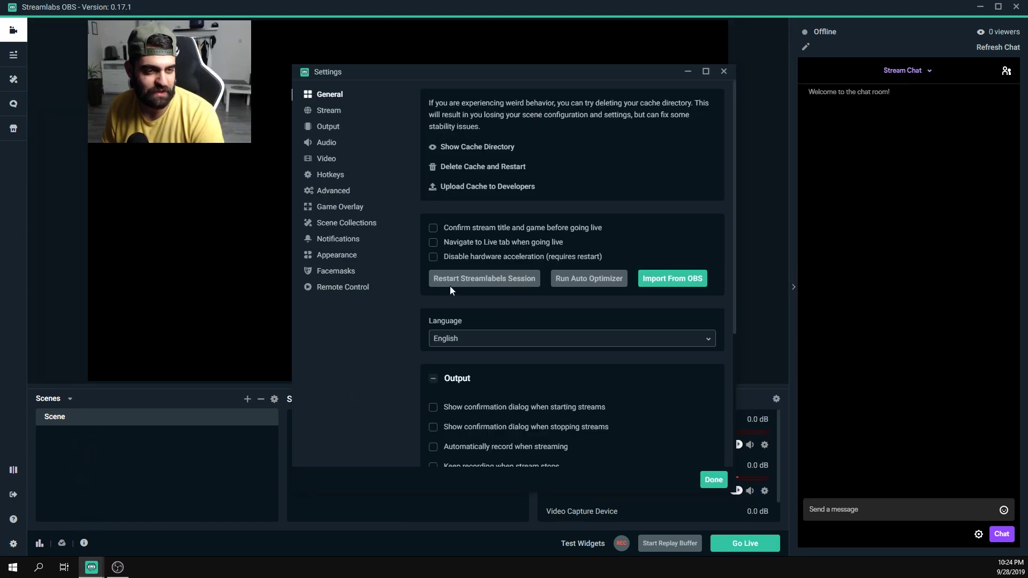
pyautogui.click(434, 244)
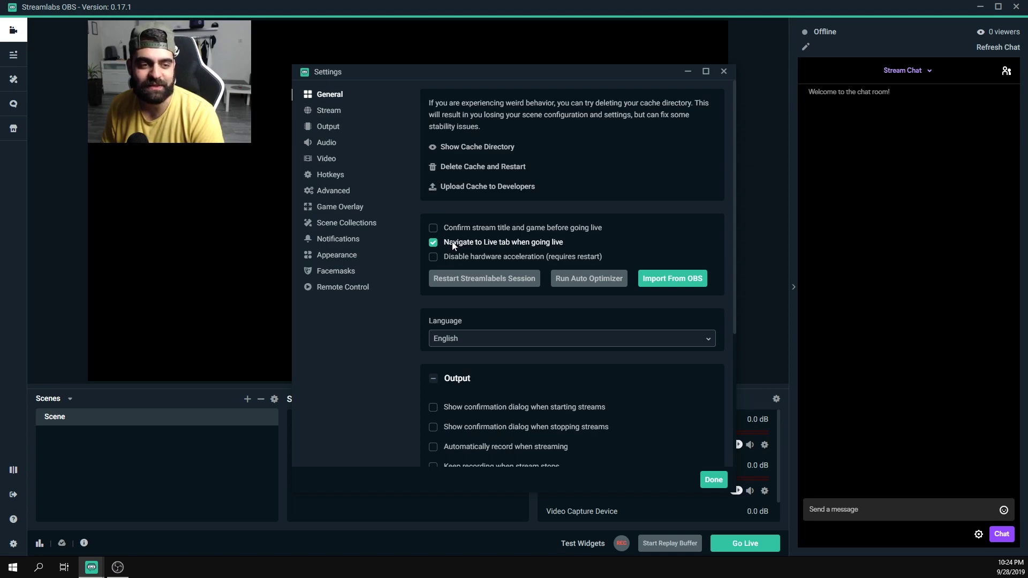
pyautogui.click(710, 485)
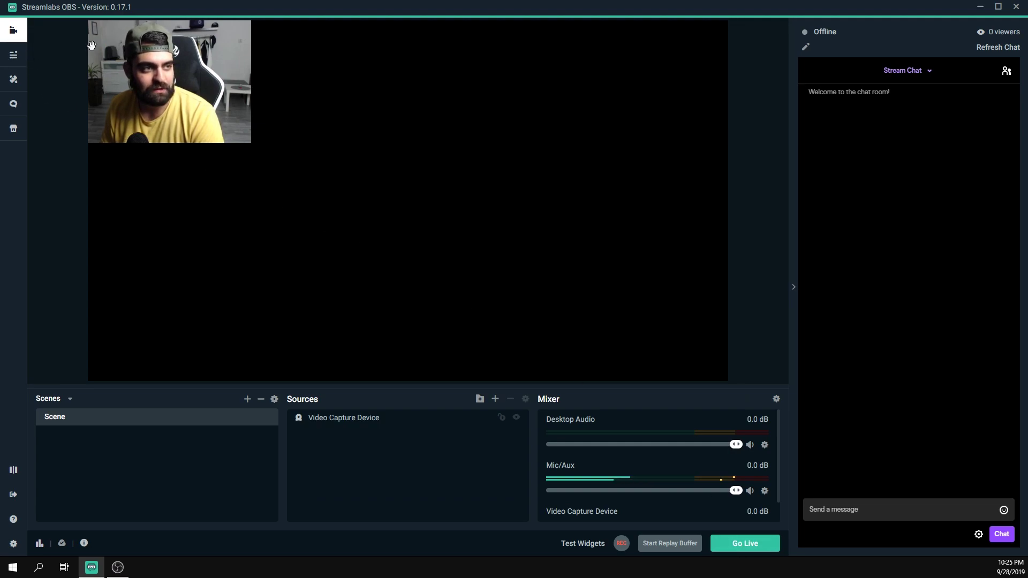
pyautogui.click(16, 58)
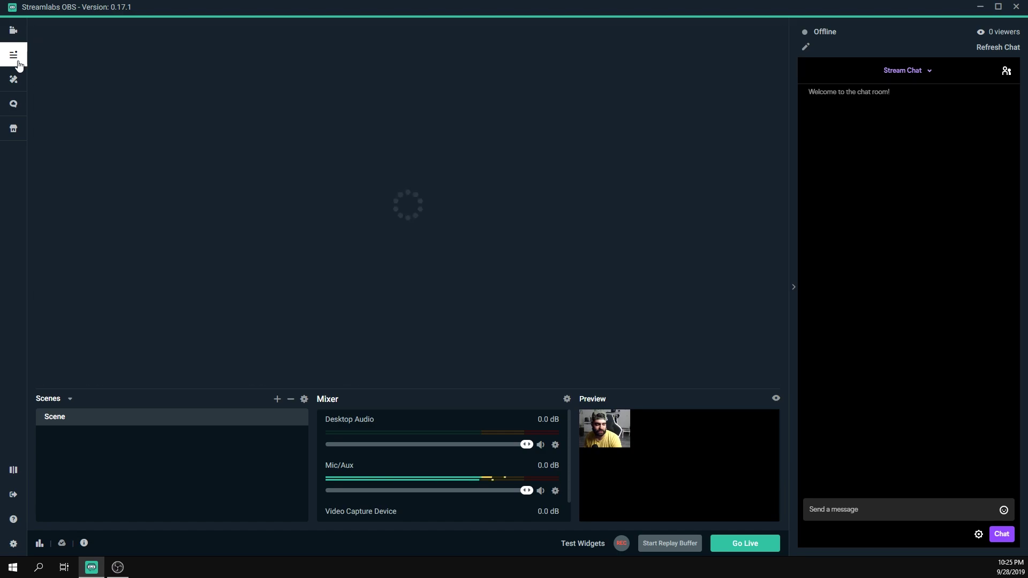
pyautogui.click(14, 31)
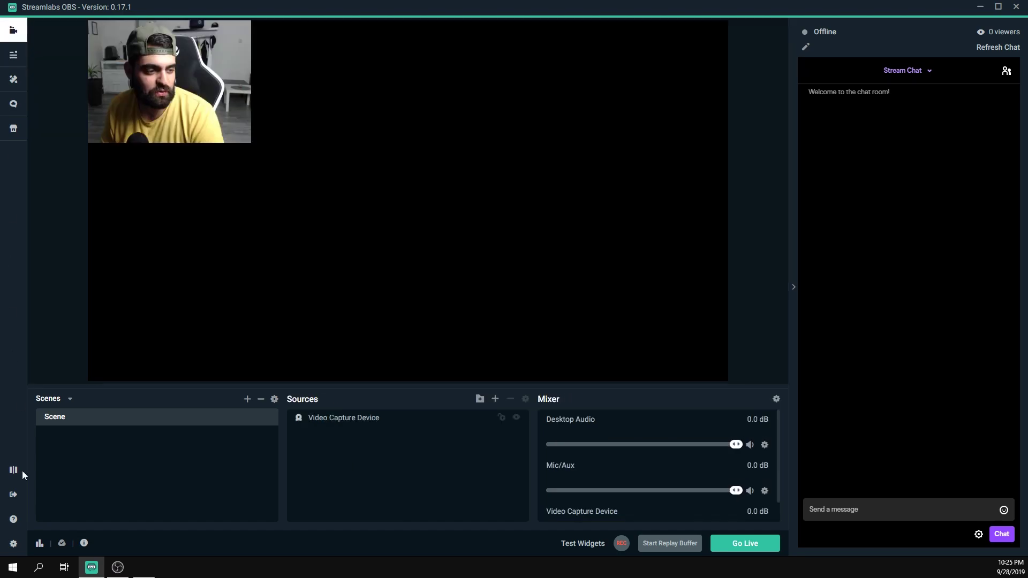
# Examine the hardware acceleration and auto optimizer options and the available interface languages in the General settings.
pyautogui.click(12, 544)
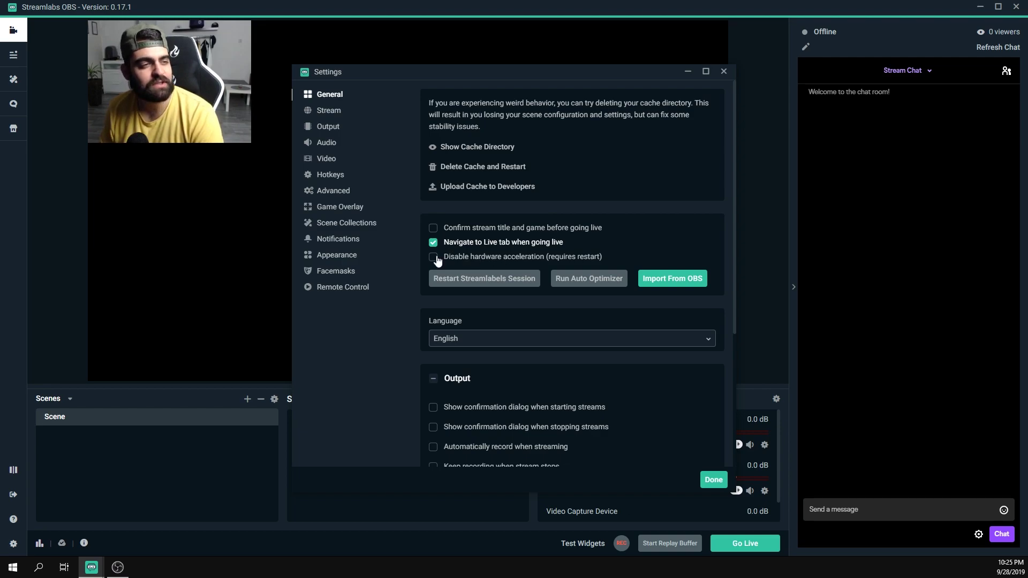
pyautogui.moveTo(471, 76); pyautogui.dragTo(468, 59)
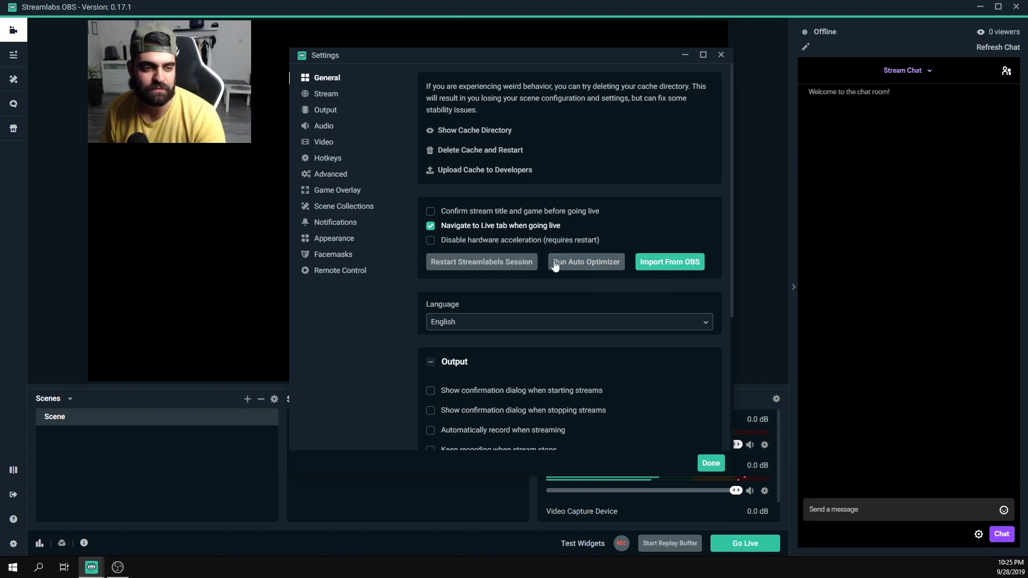
pyautogui.scroll(-2, 594, 212)
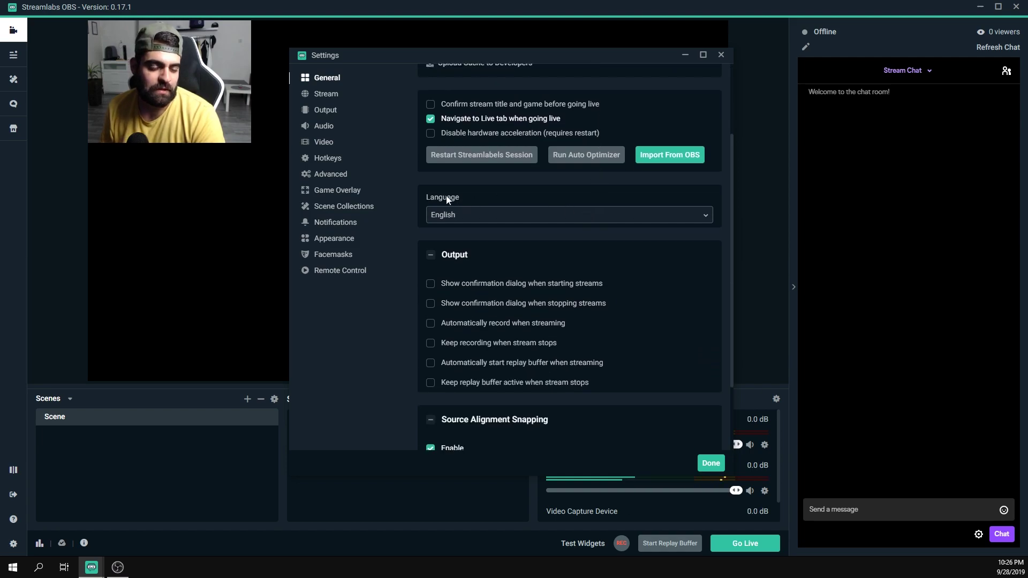
pyautogui.click(475, 215)
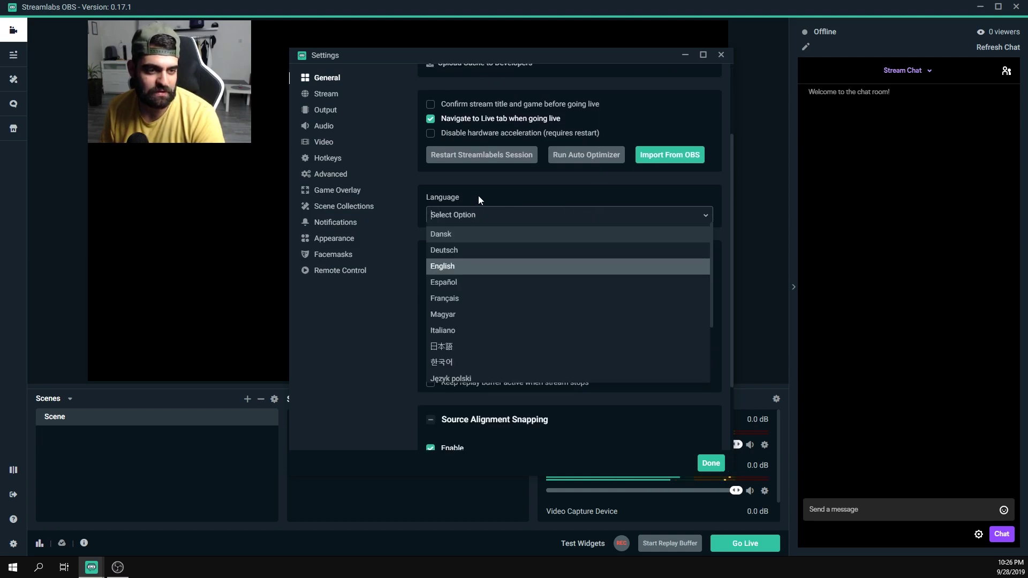
pyautogui.click(479, 198)
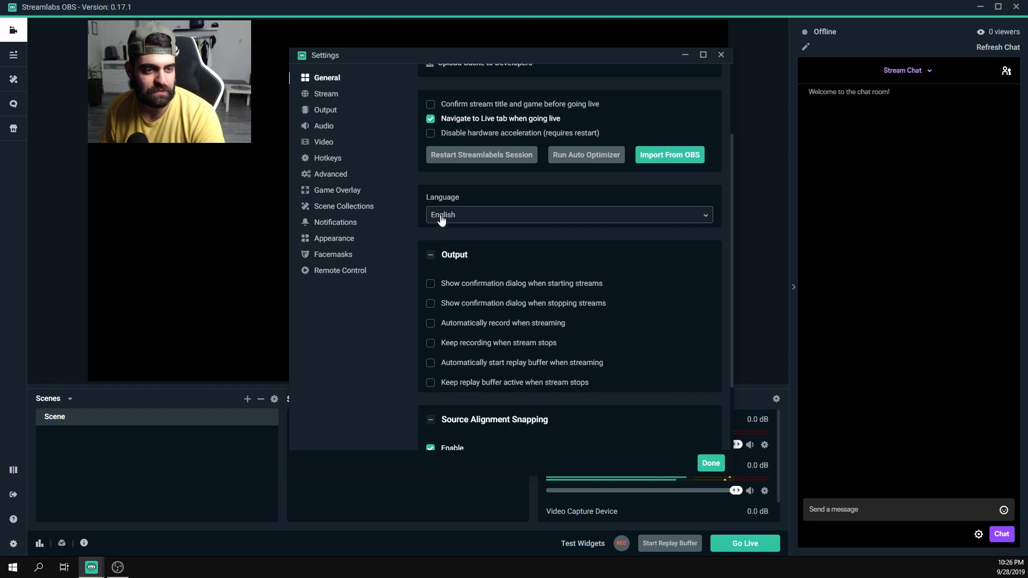
# Turn on the confirmation dialogs for starting and stopping streams, and close the settings.
pyautogui.scroll(-1, 465, 219)
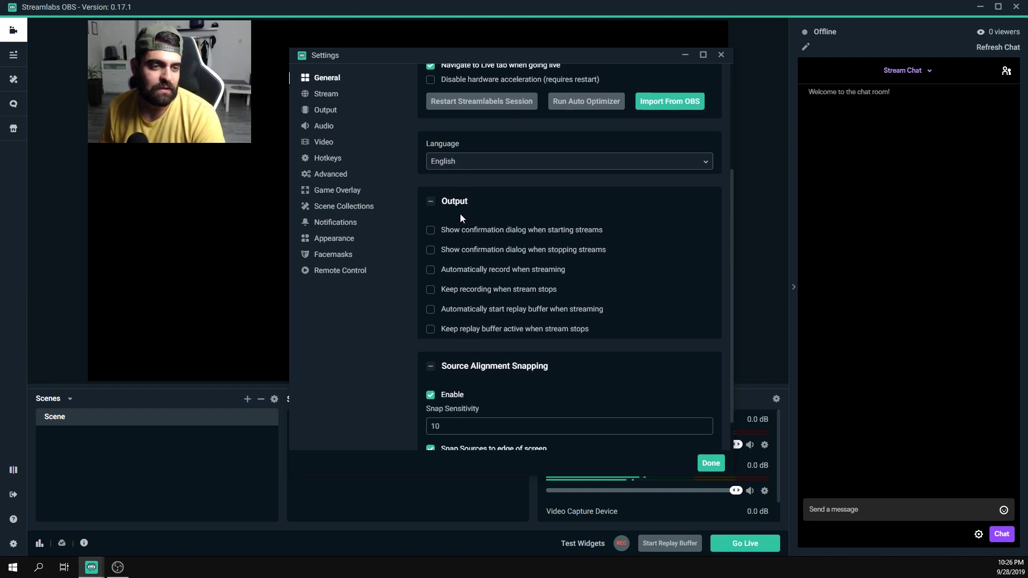
pyautogui.scroll(-1, 471, 206)
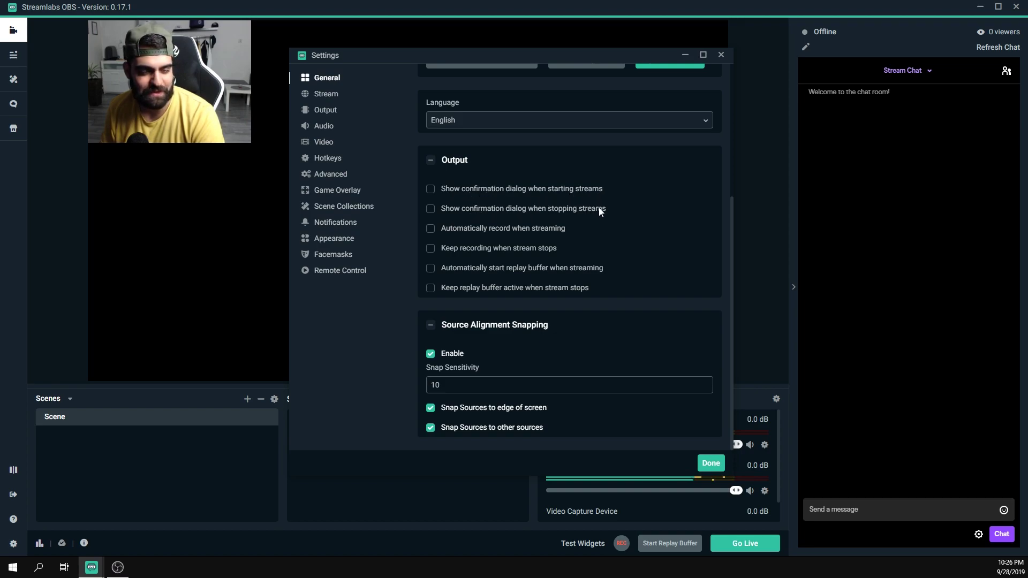
pyautogui.click(429, 210)
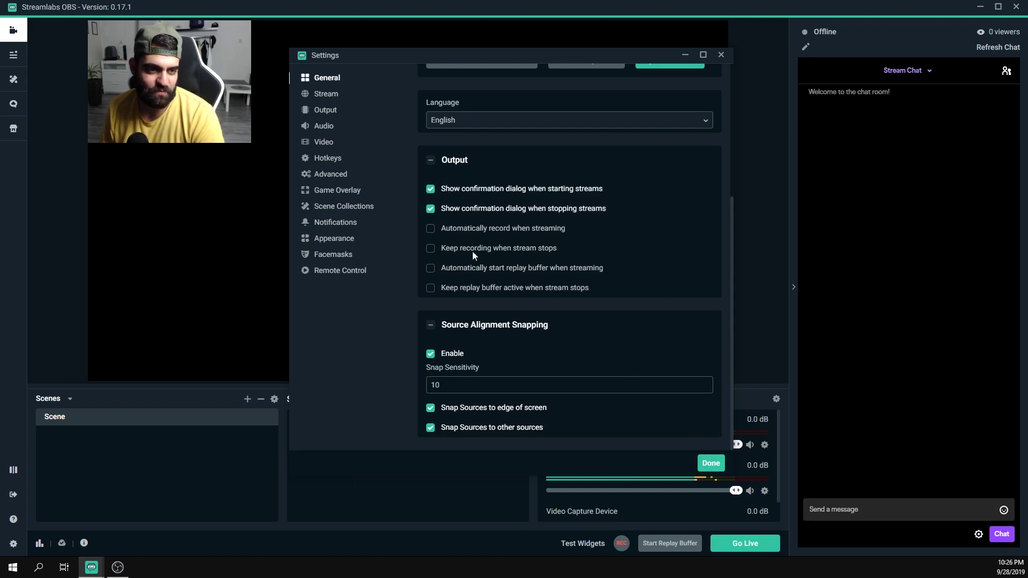
pyautogui.click(711, 463)
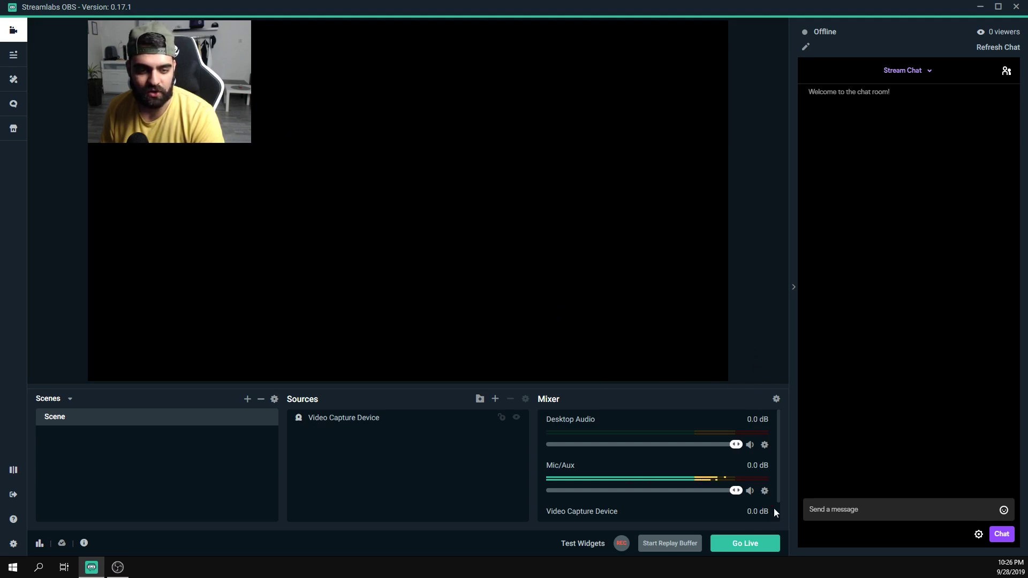
# Start going live to bring up the start-streaming confirmation, and cancel without streaming.
pyautogui.click(755, 545)
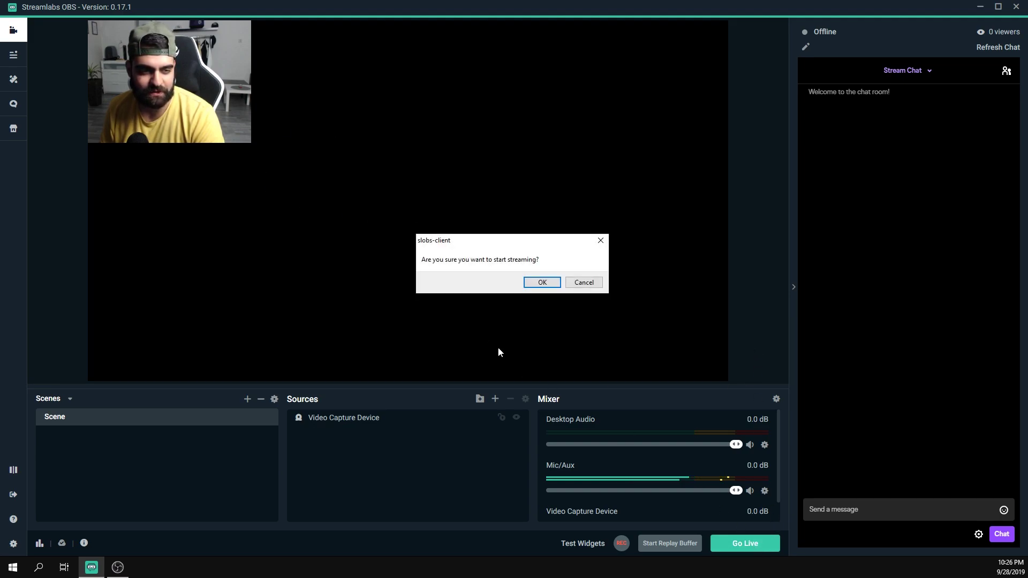
pyautogui.moveTo(471, 239); pyautogui.dragTo(479, 216)
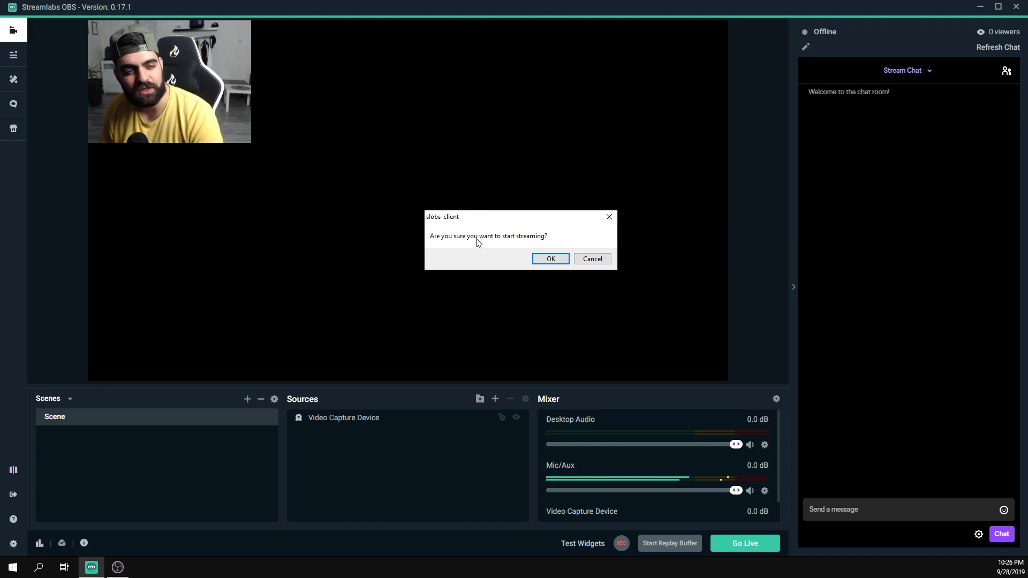
pyautogui.click(592, 259)
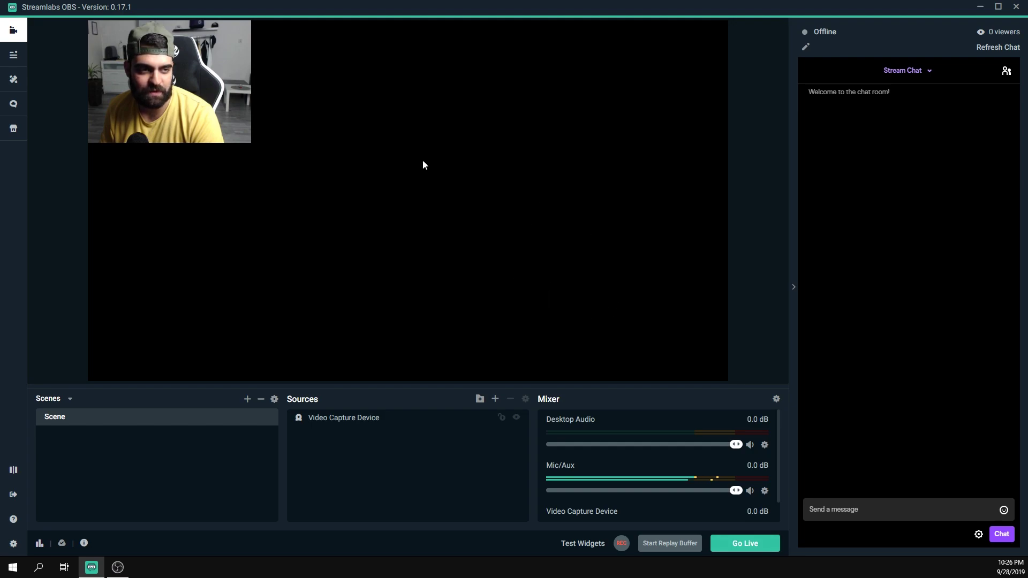
# Turn on automatically recording when streaming in the General output settings, and close the settings.
pyautogui.click(13, 543)
pyautogui.scroll(-5, 480, 284)
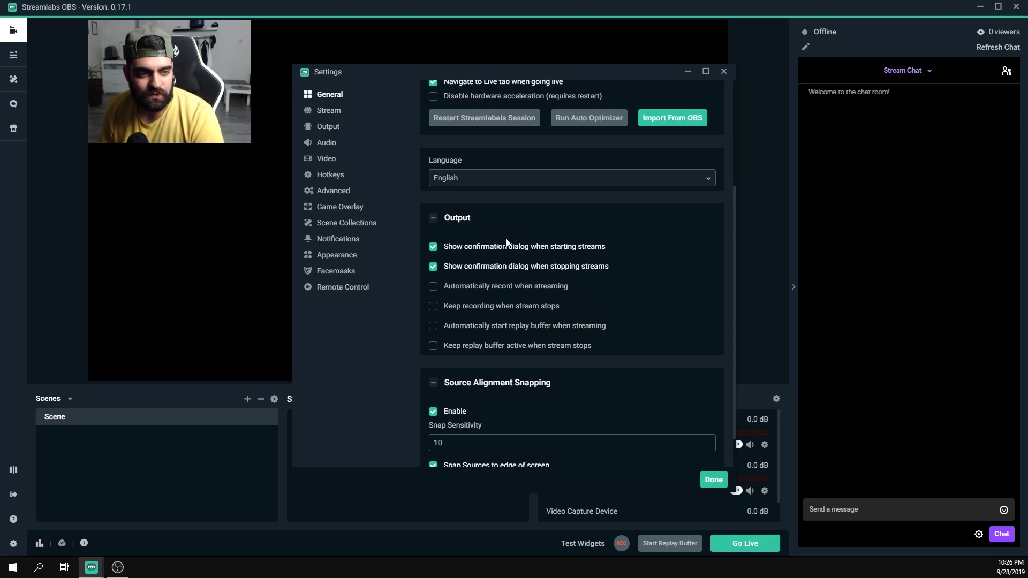
pyautogui.scroll(-1, 524, 252)
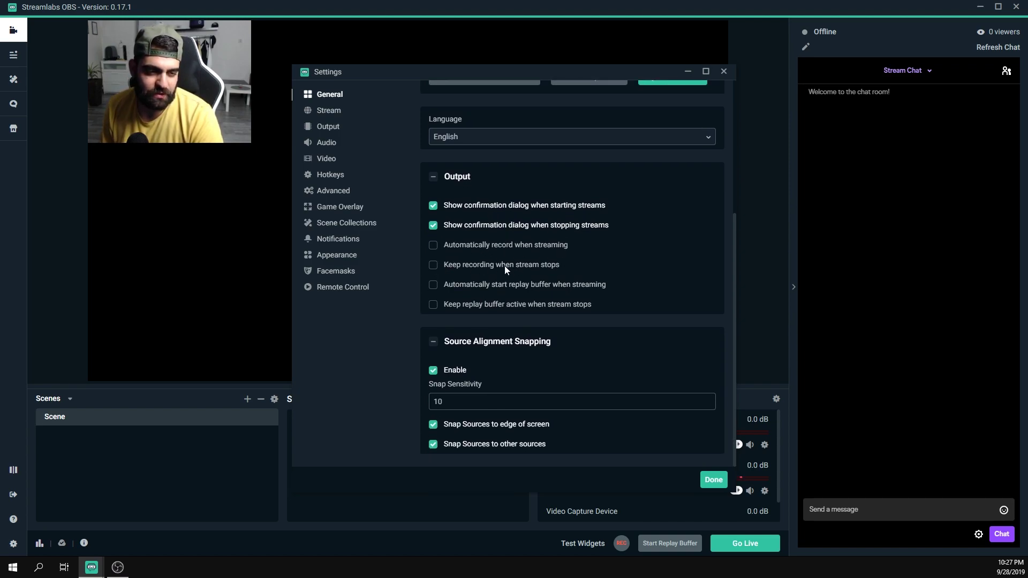
pyautogui.click(433, 245)
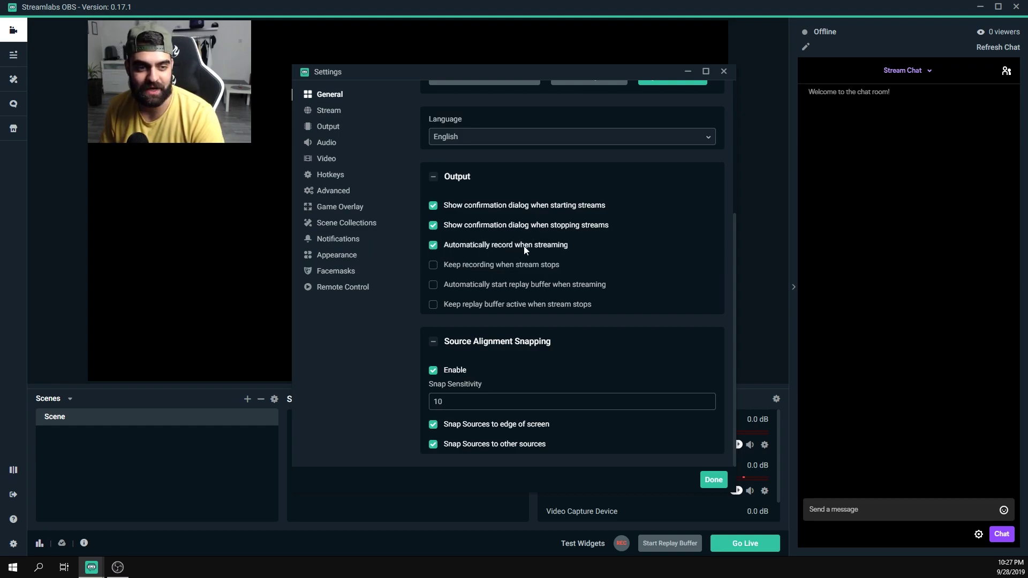
pyautogui.click(427, 266)
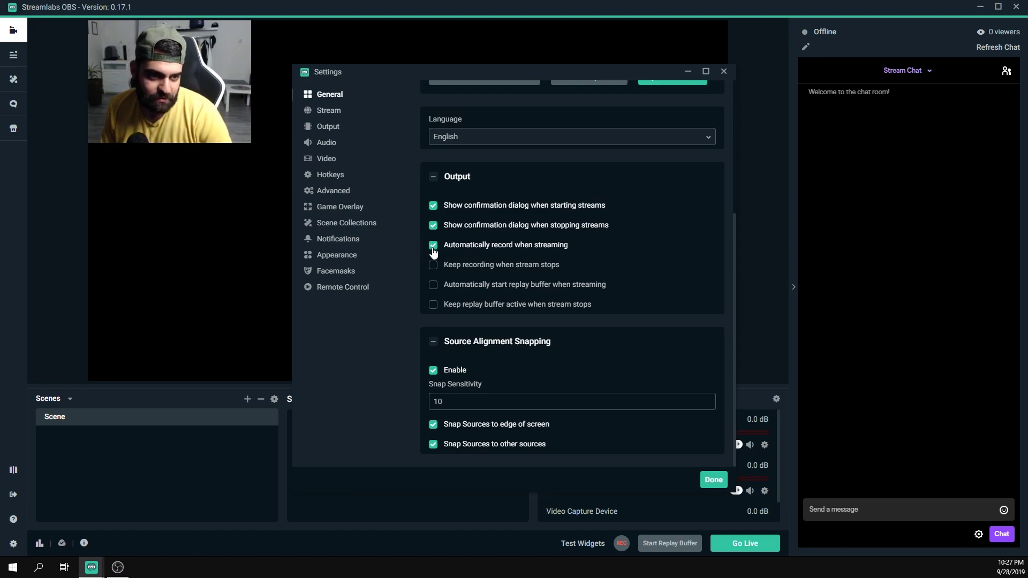
pyautogui.click(714, 480)
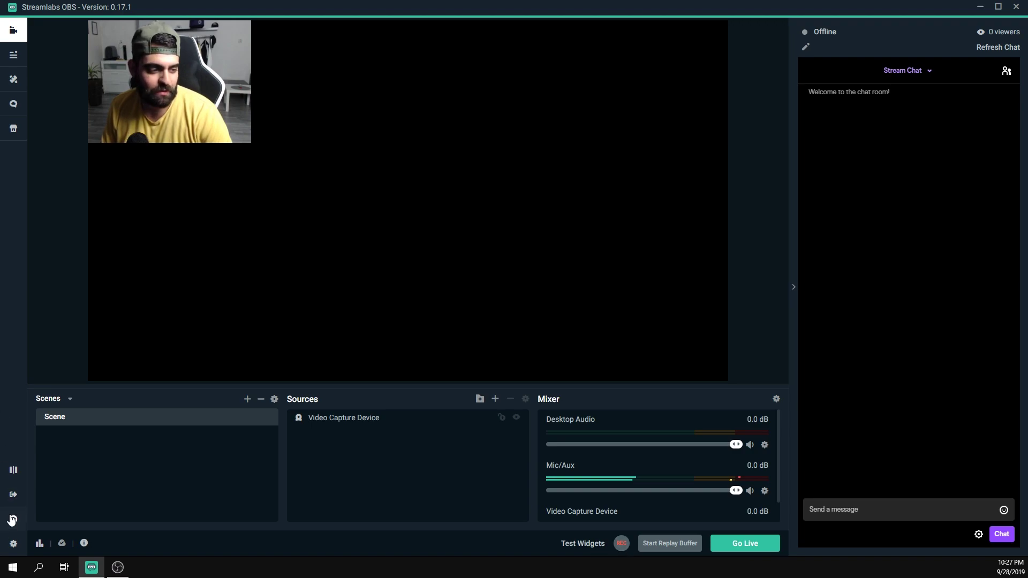
# Review the automatic recording option in the output settings, and return to the editor to locate the recording control.
pyautogui.click(13, 544)
pyautogui.scroll(-4, 489, 307)
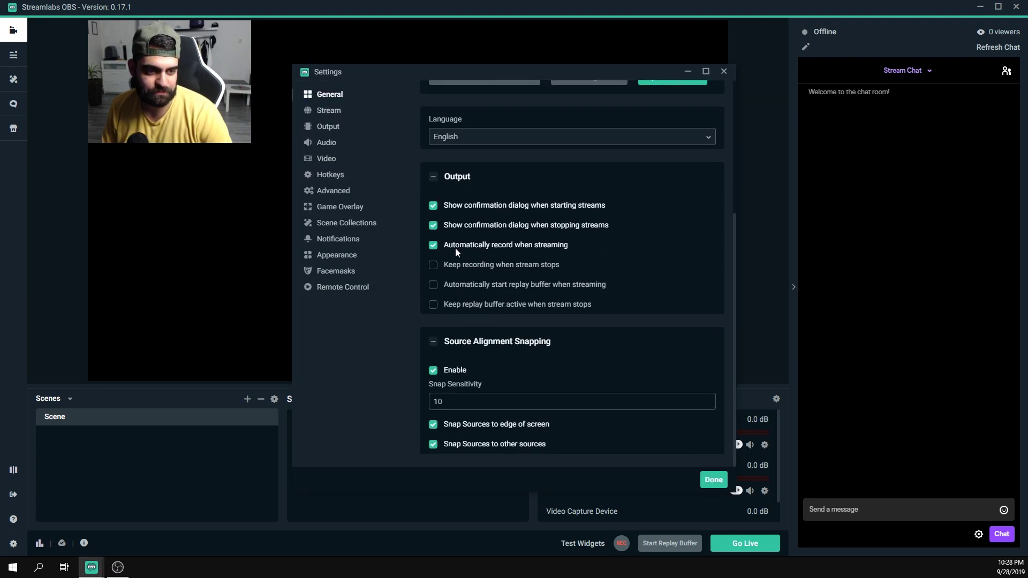
pyautogui.click(707, 479)
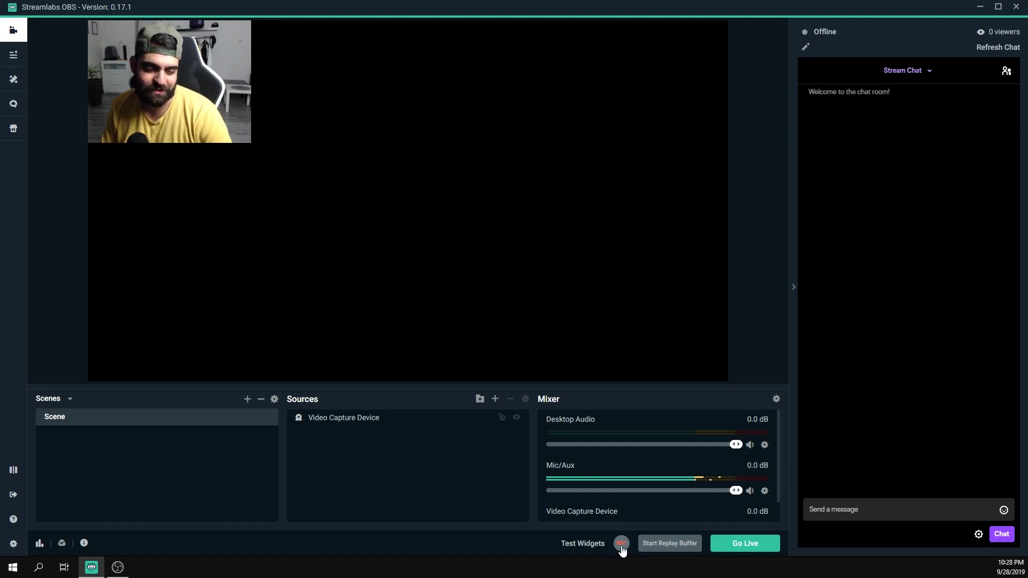
# Try the option to keep recording when the stream stops, and turn it off again.
pyautogui.click(14, 543)
pyautogui.scroll(-4, 439, 307)
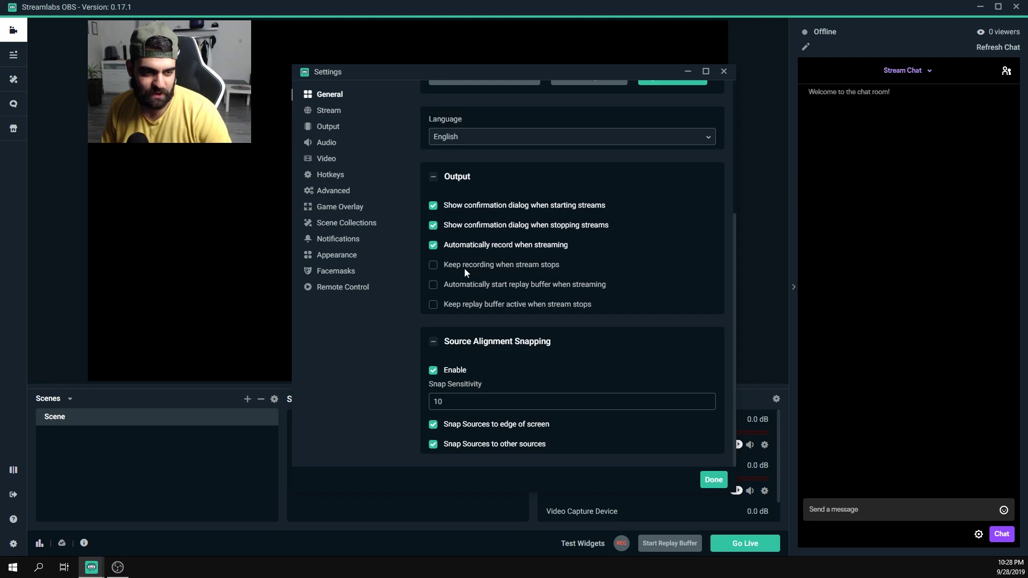
pyautogui.click(436, 271)
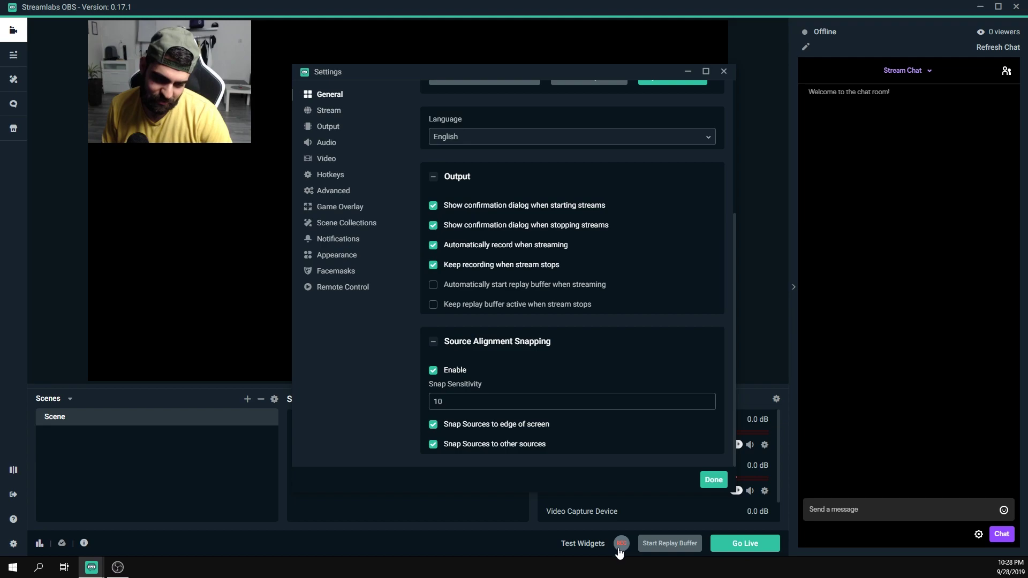
pyautogui.click(433, 266)
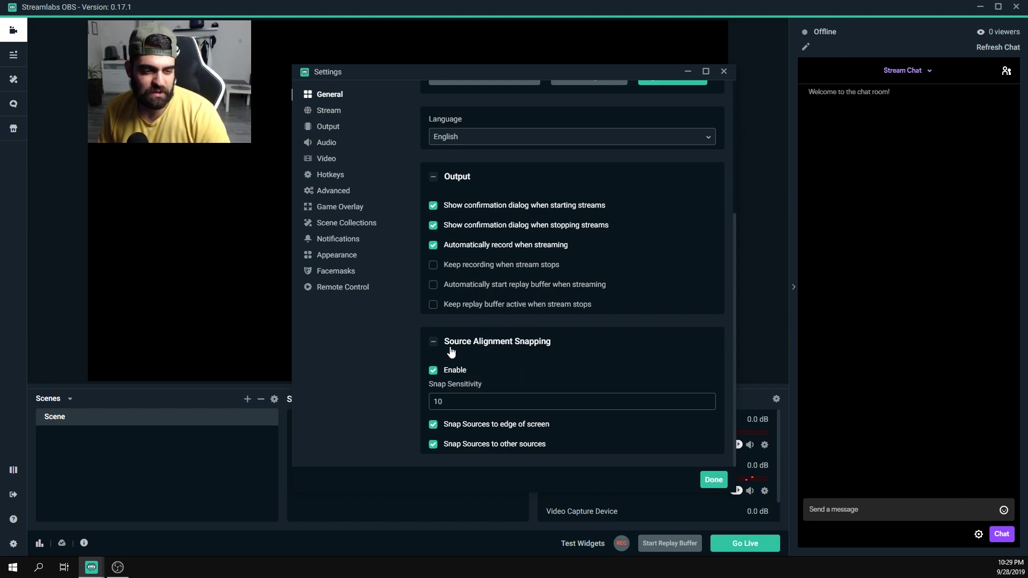
# Try turning source alignment snapping off and on again, and close the settings.
pyautogui.click(433, 371)
pyautogui.click(433, 371)
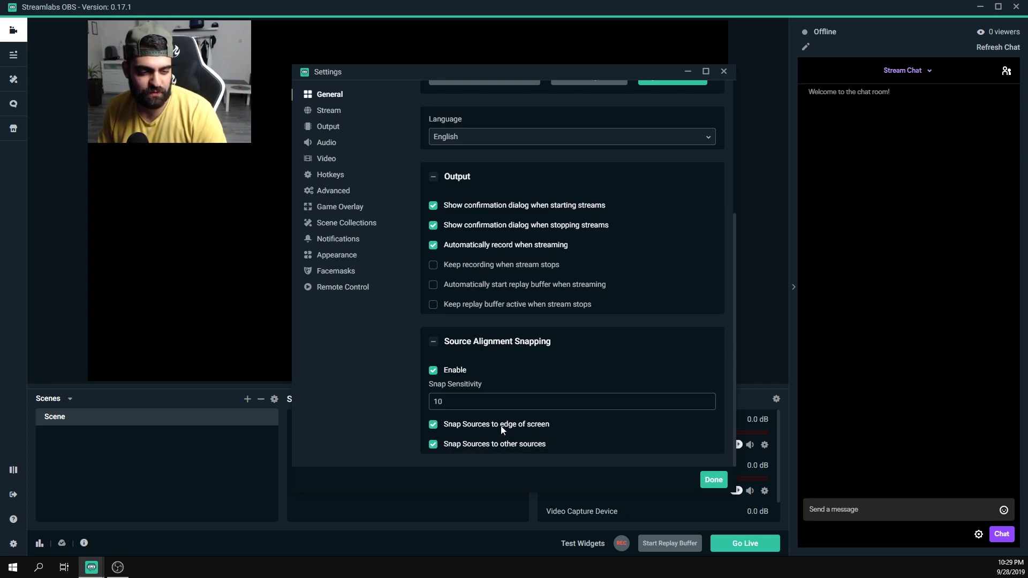
pyautogui.click(712, 479)
# Test moving the webcam source with snapping, put it back in the canvas's upper-left corner, and deselect it.
pyautogui.moveTo(192, 93); pyautogui.dragTo(155, 84)
pyautogui.click(378, 161)
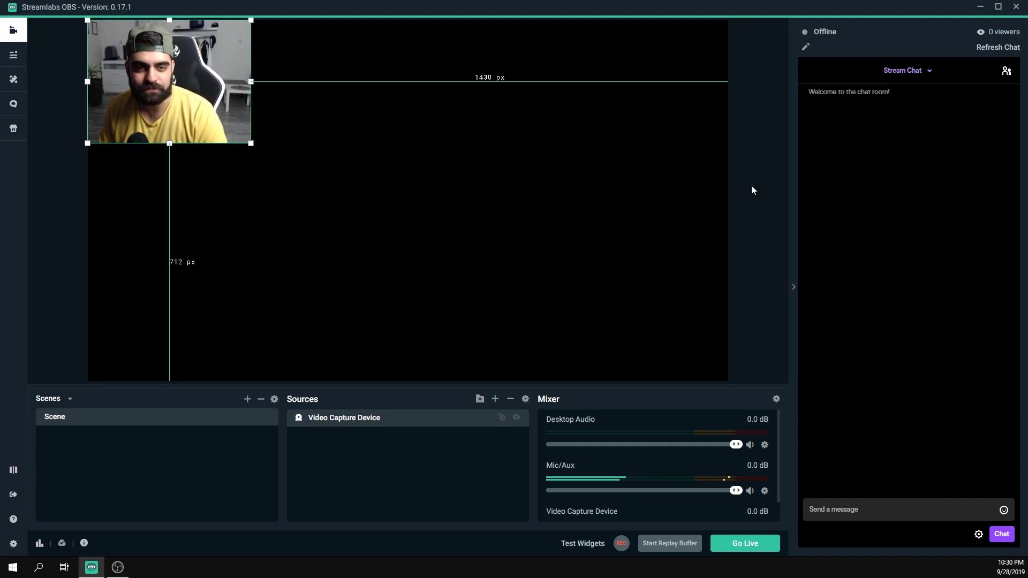
pyautogui.click(246, 199)
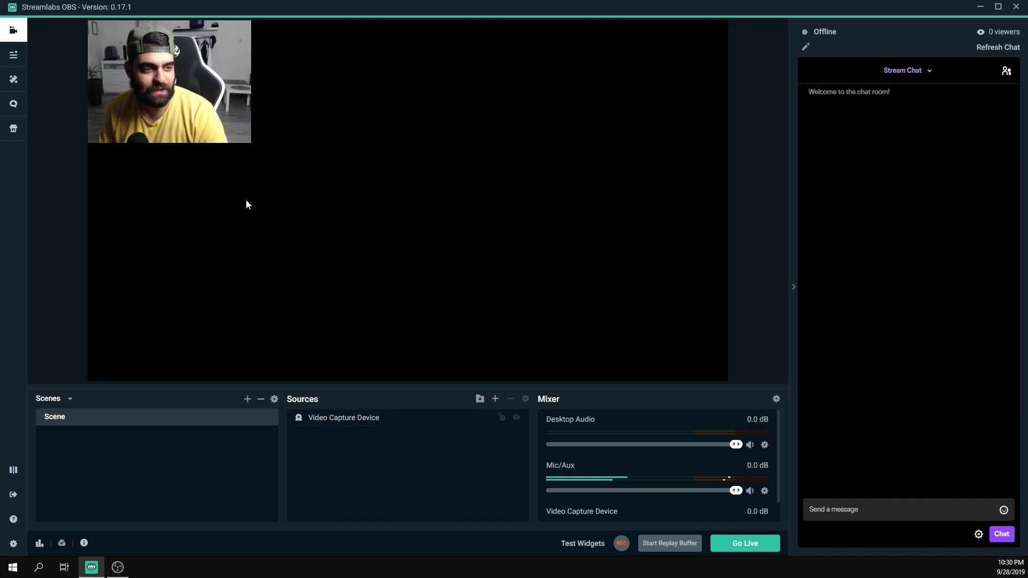
# Add a Text (GDI+) source reading "fdgfdgfdg", place it to the right of the webcam image, and deselect it.
pyautogui.click(495, 398)
pyautogui.click(399, 312)
pyautogui.click(797, 439)
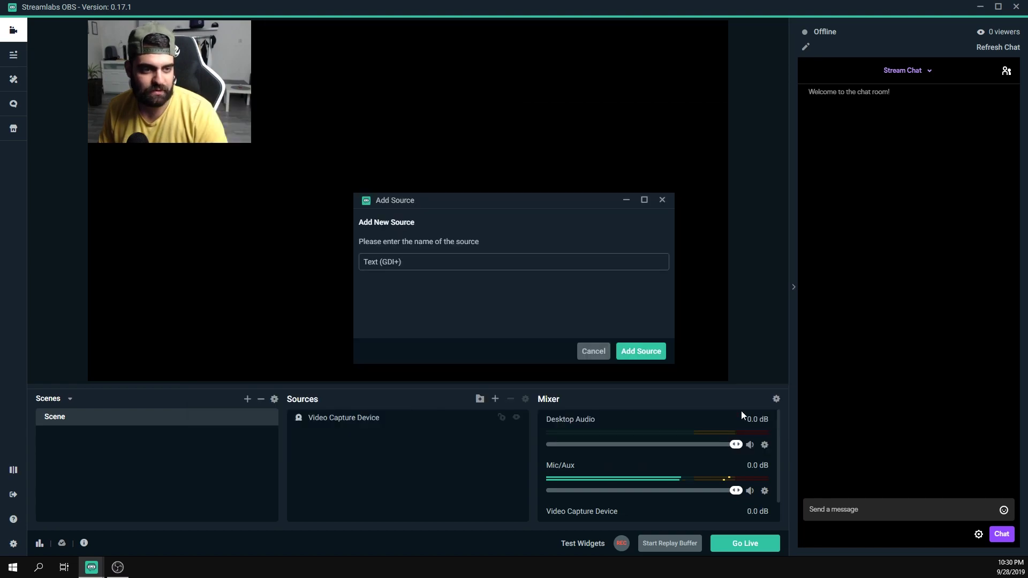
pyautogui.click(640, 351)
pyautogui.click(557, 332)
pyautogui.write('fdgfdgfdg')
pyautogui.click(652, 480)
pyautogui.moveTo(157, 69); pyautogui.dragTo(396, 182)
pyautogui.click(756, 251)
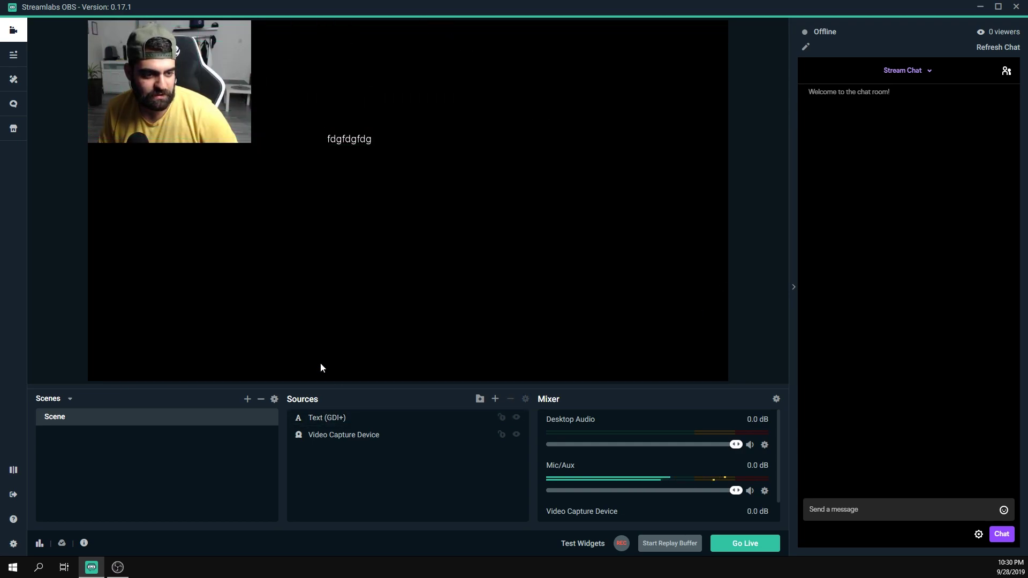
# Review the source alignment snapping options, and test how the webcam source snaps to the canvas's upper-left corner.
pyautogui.click(13, 543)
pyautogui.scroll(-1, 477, 393)
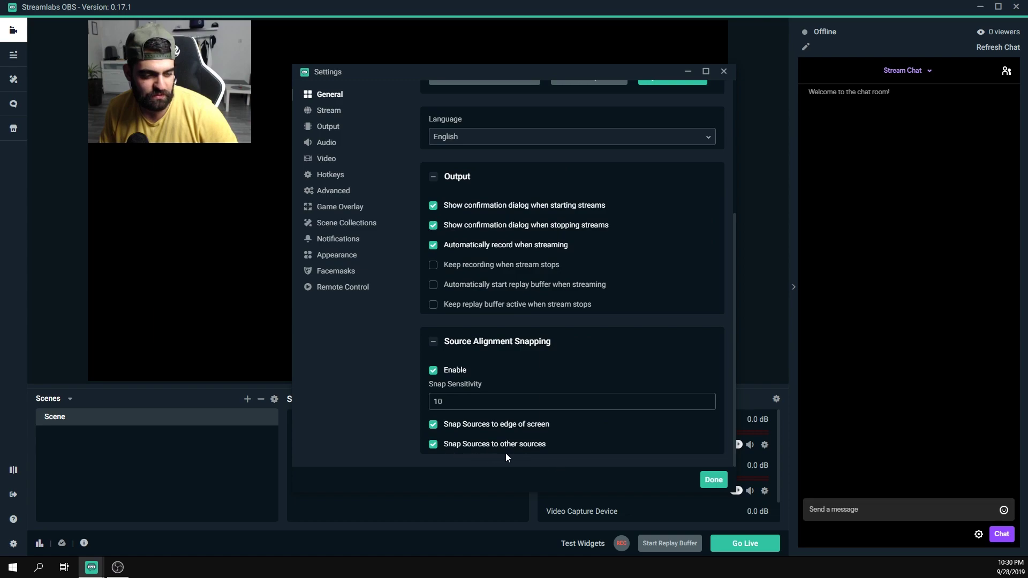
pyautogui.click(713, 479)
pyautogui.click(174, 84)
pyautogui.moveTo(175, 85)
pyautogui.mouseDown()
pyautogui.moveTo(206, 94)
pyautogui.moveTo(249, 88)
pyautogui.moveTo(171, 81)
pyautogui.mouseUp()
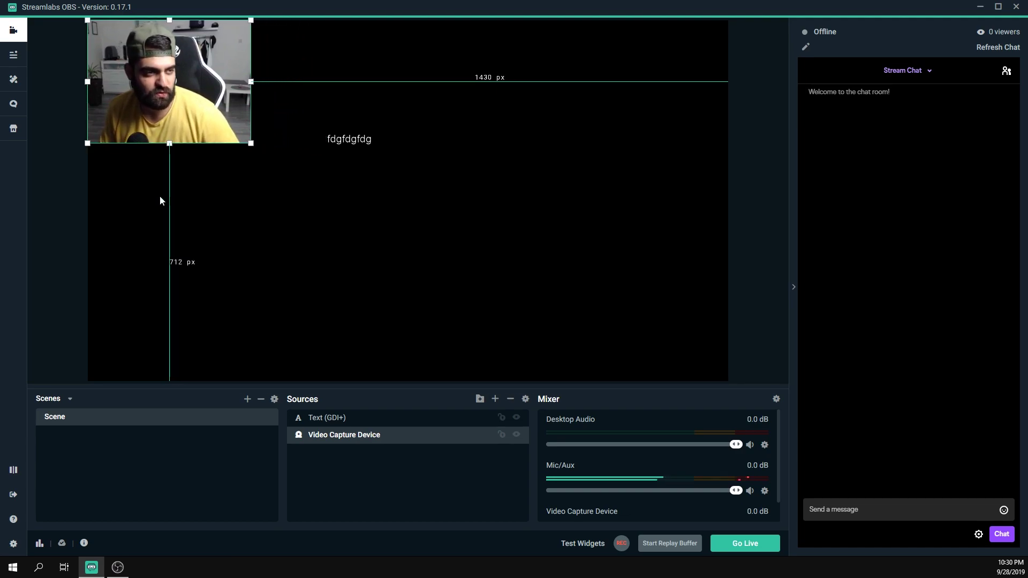
# Review the general settings for output and source alignment snapping, and close the settings.
pyautogui.click(13, 543)
pyautogui.scroll(-5, 528, 359)
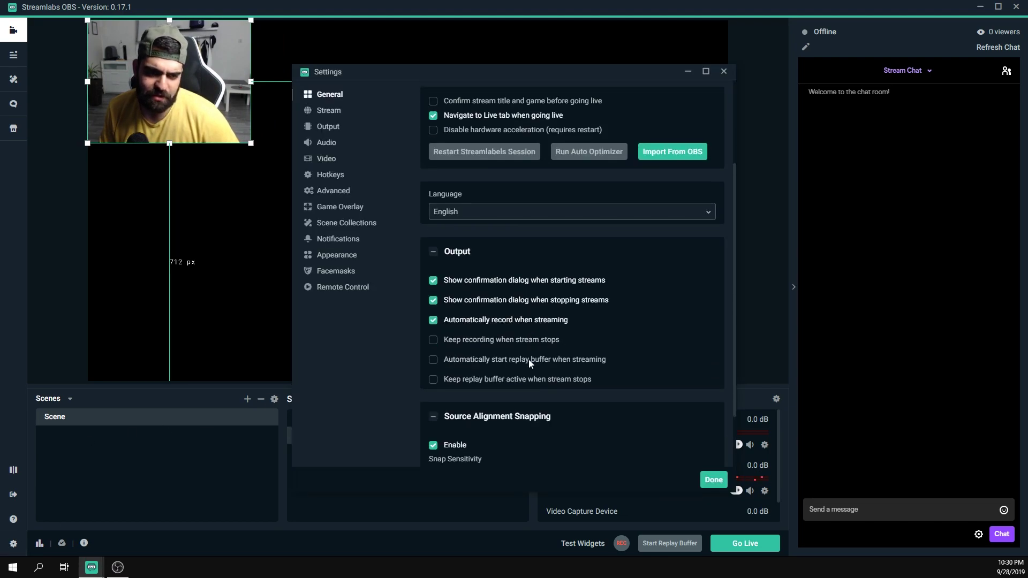
pyautogui.click(707, 479)
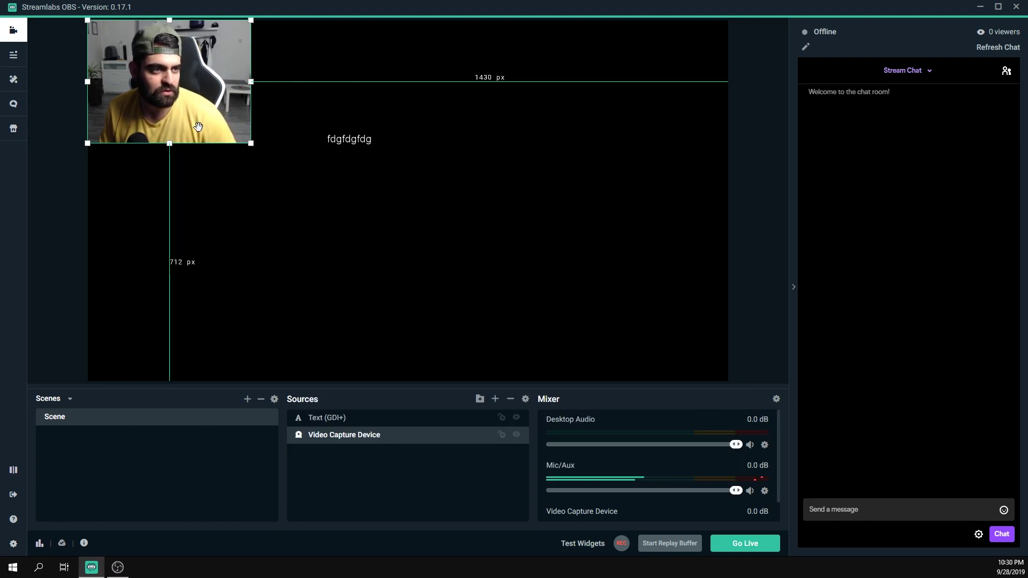
# Test moving the webcam source away from the canvas's upper-left corner and snapping it back into that corner.
pyautogui.click(670, 129)
pyautogui.moveTo(151, 65); pyautogui.dragTo(159, 78)
pyautogui.moveTo(156, 78); pyautogui.dragTo(161, 77)
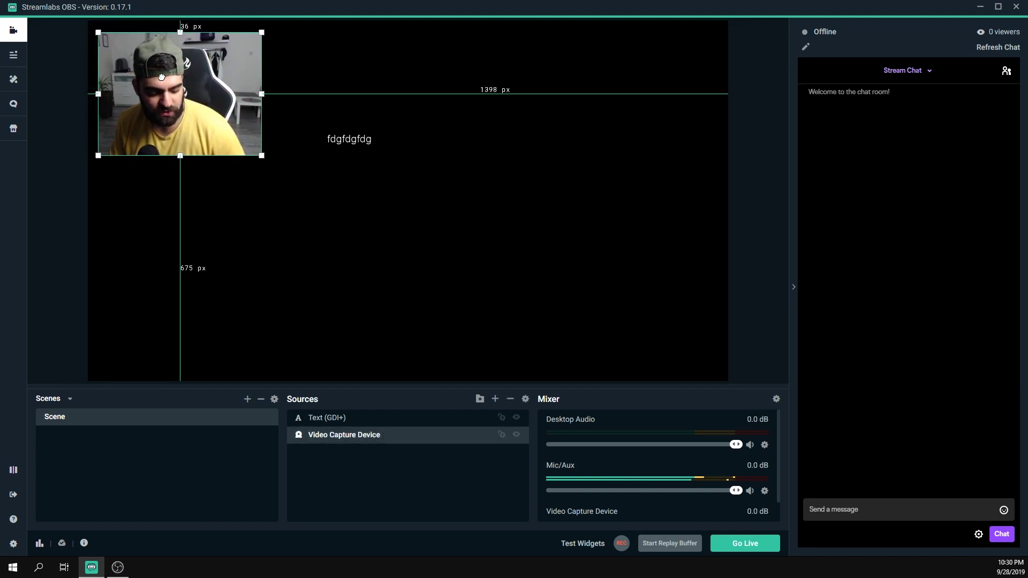
pyautogui.moveTo(161, 77)
pyautogui.mouseDown()
pyautogui.moveTo(137, 79)
pyautogui.moveTo(180, 79)
pyautogui.moveTo(138, 79)
pyautogui.moveTo(284, 109)
pyautogui.moveTo(226, 107)
pyautogui.moveTo(204, 89)
pyautogui.moveTo(168, 83)
pyautogui.moveTo(156, 83)
pyautogui.moveTo(160, 95)
pyautogui.moveTo(160, 78)
pyautogui.mouseUp()
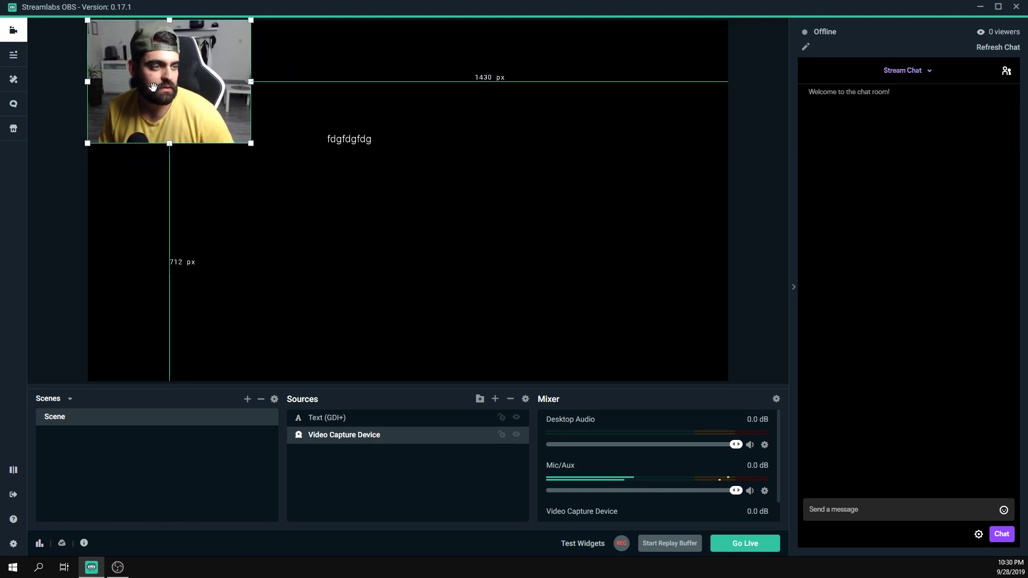
# Set the stream type to Streaming Services and the service to Twitch in the stream settings.
pyautogui.click(13, 542)
pyautogui.scroll(-4, 487, 422)
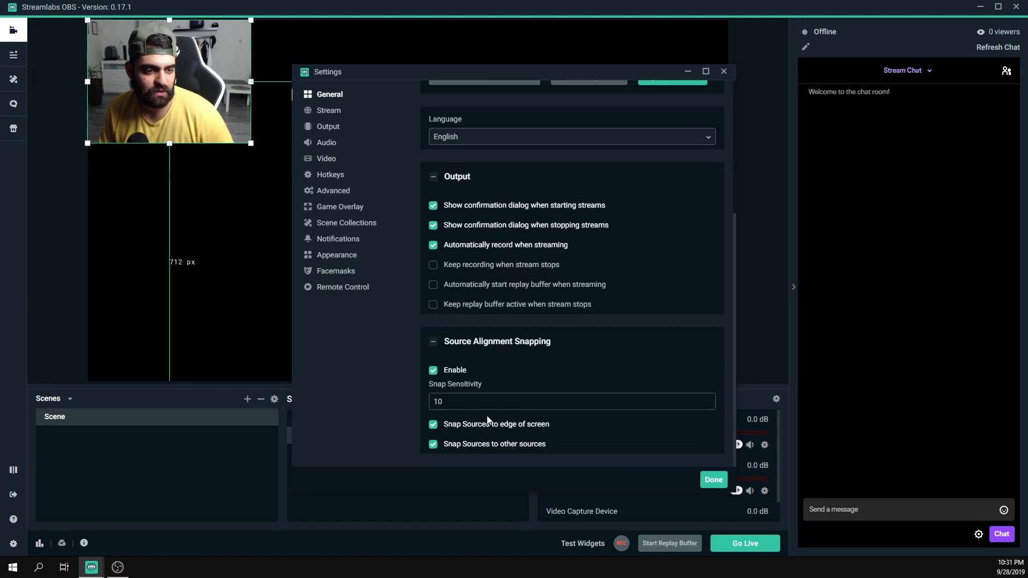
pyautogui.scroll(4, 528, 321)
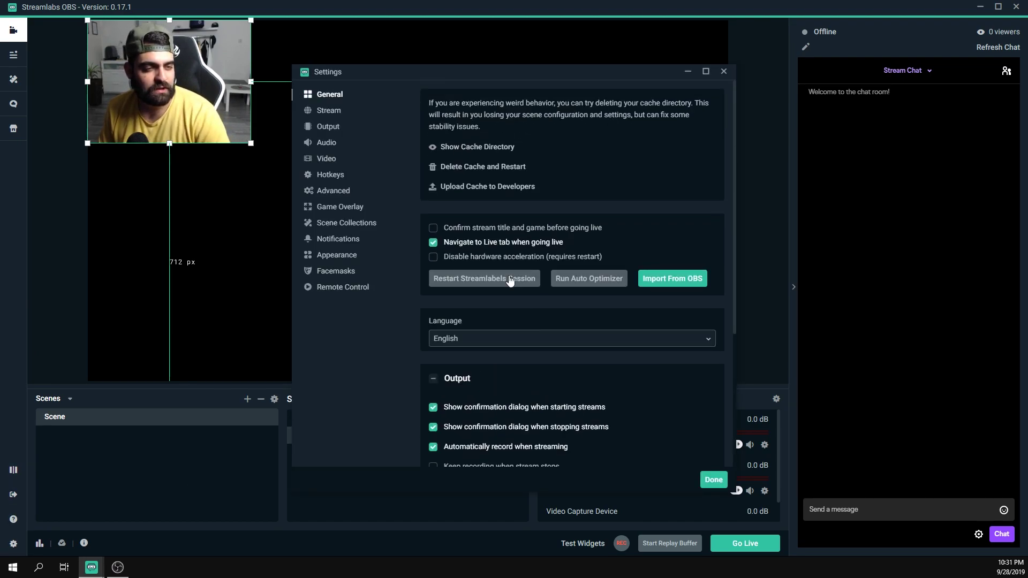
pyautogui.click(335, 115)
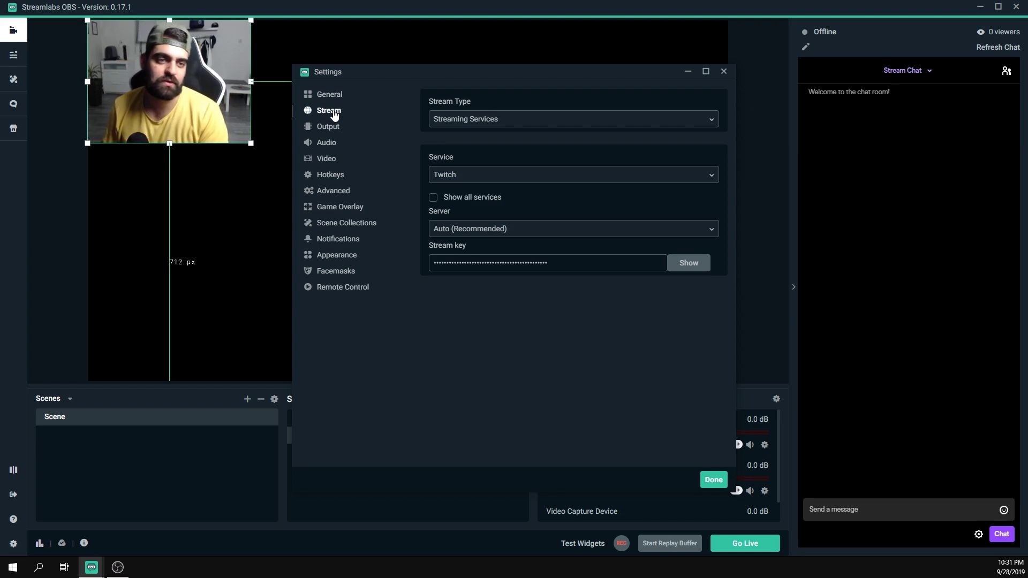
pyautogui.click(459, 118)
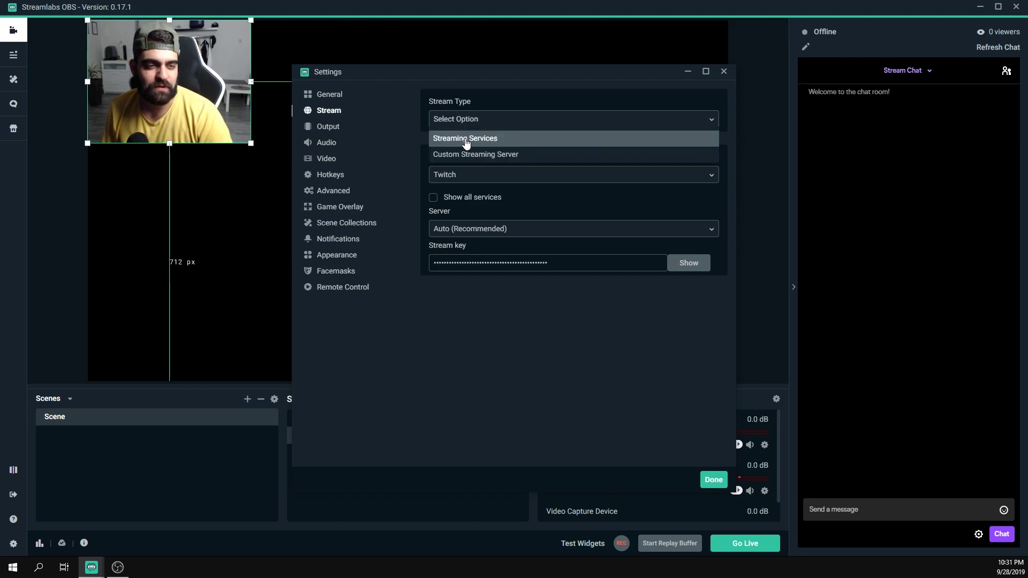
pyautogui.click(465, 141)
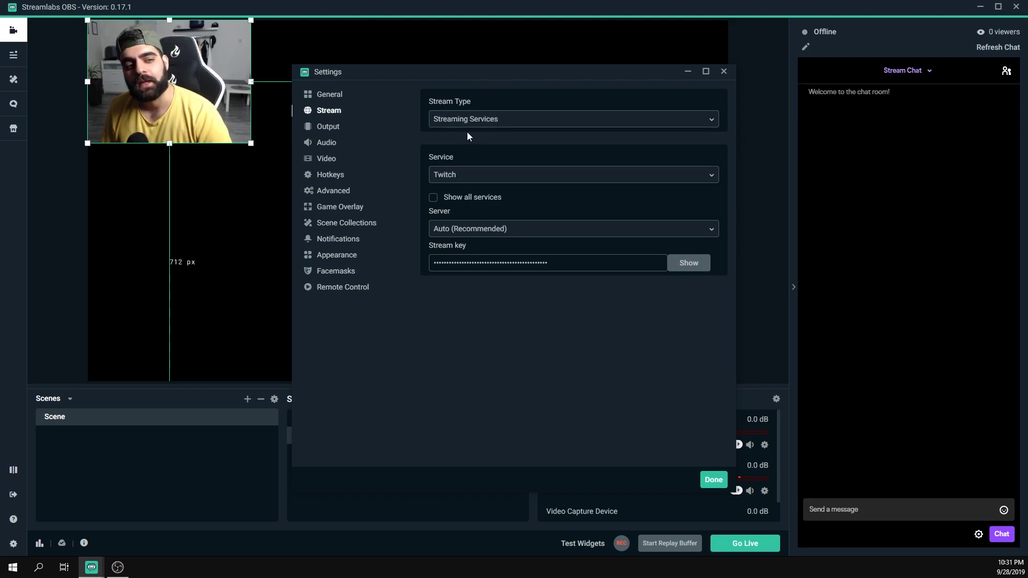
pyautogui.click(474, 180)
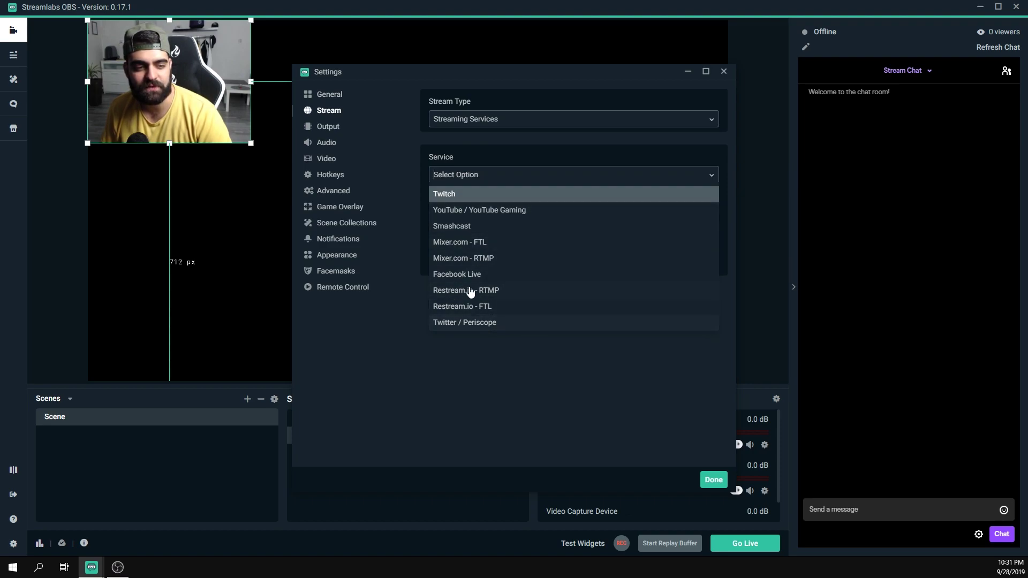
pyautogui.click(464, 194)
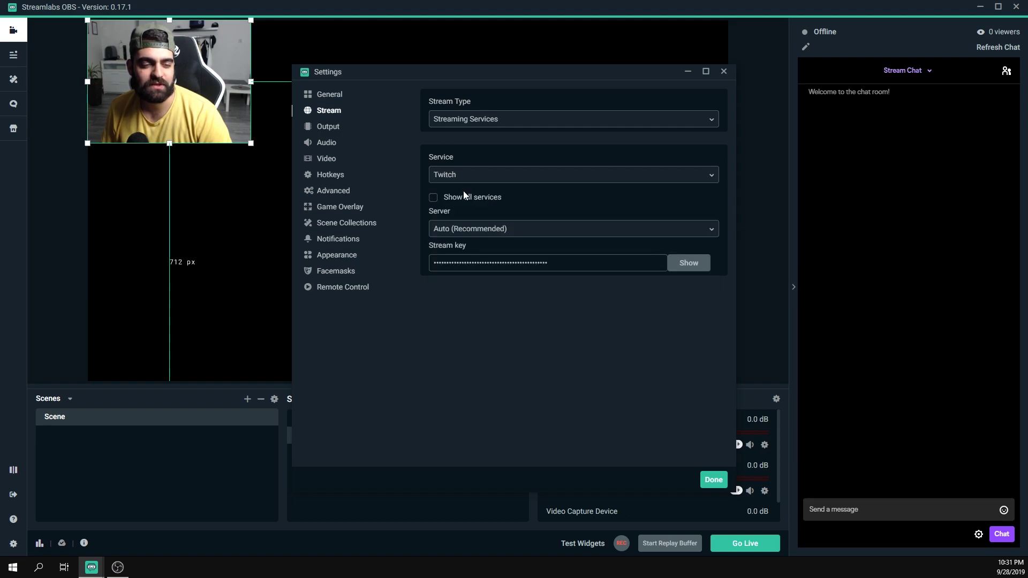
# Try the Europe: Czech Republic, Prague server, and set the server back to Auto (Recommended).
pyautogui.click(470, 232)
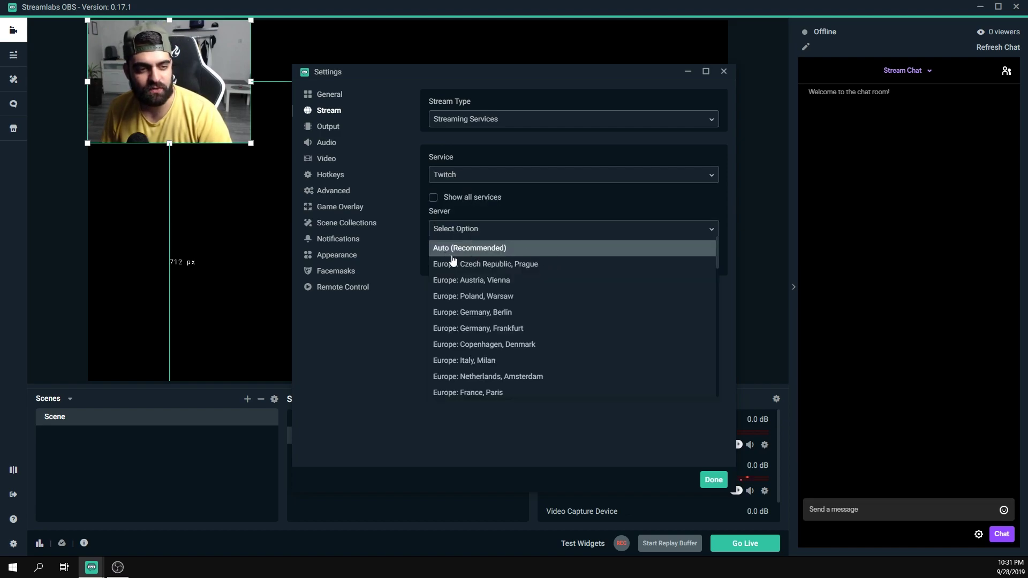
pyautogui.click(496, 265)
pyautogui.click(488, 230)
pyautogui.click(492, 248)
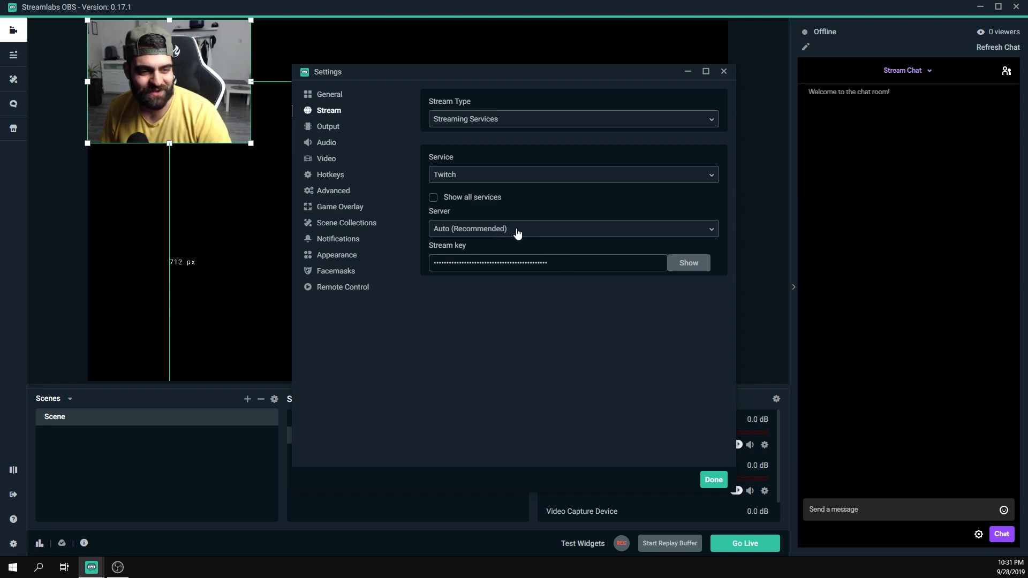
# Clear the stream key in the stream settings, and copy the primary stream key from the channel settings on Twitch in Chrome.
pyautogui.moveTo(565, 262); pyautogui.dragTo(385, 265)
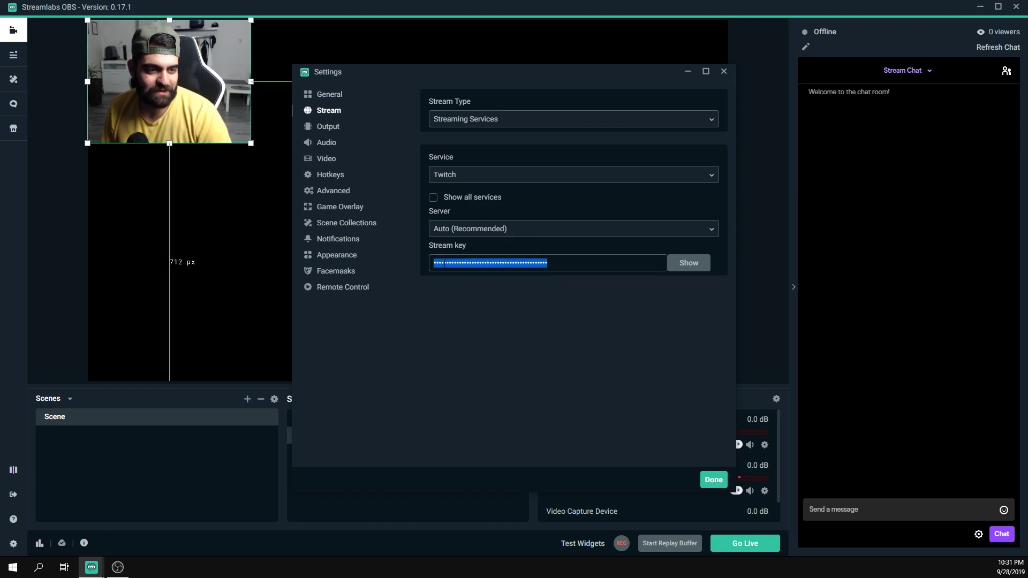
pyautogui.press('BackSpace')
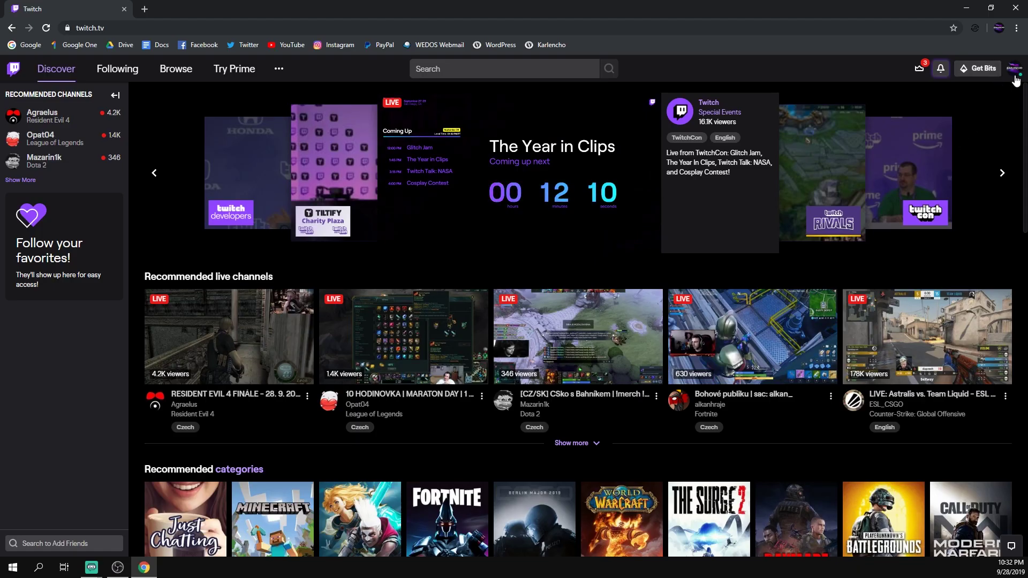
pyautogui.click(1015, 75)
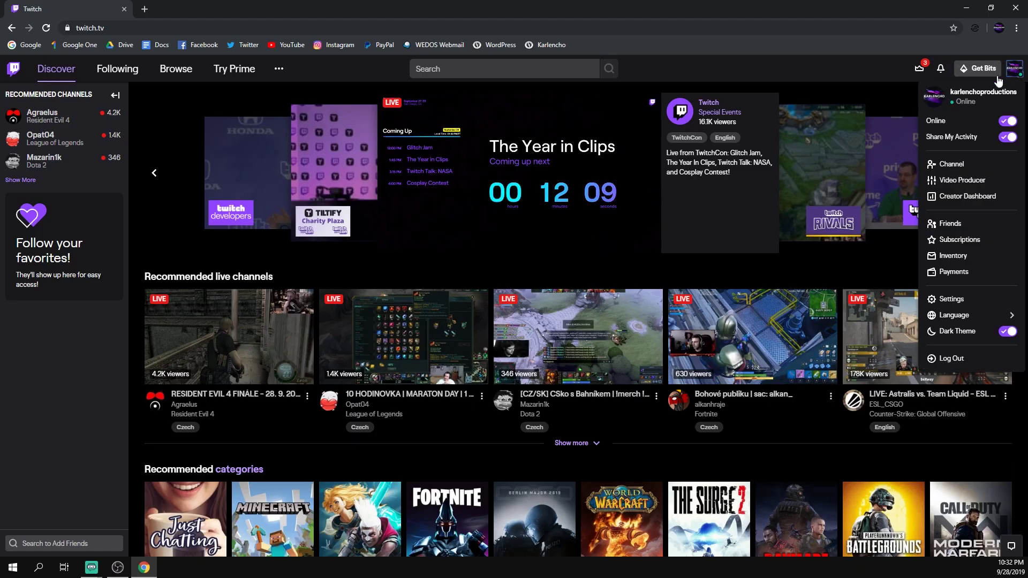
pyautogui.click(943, 302)
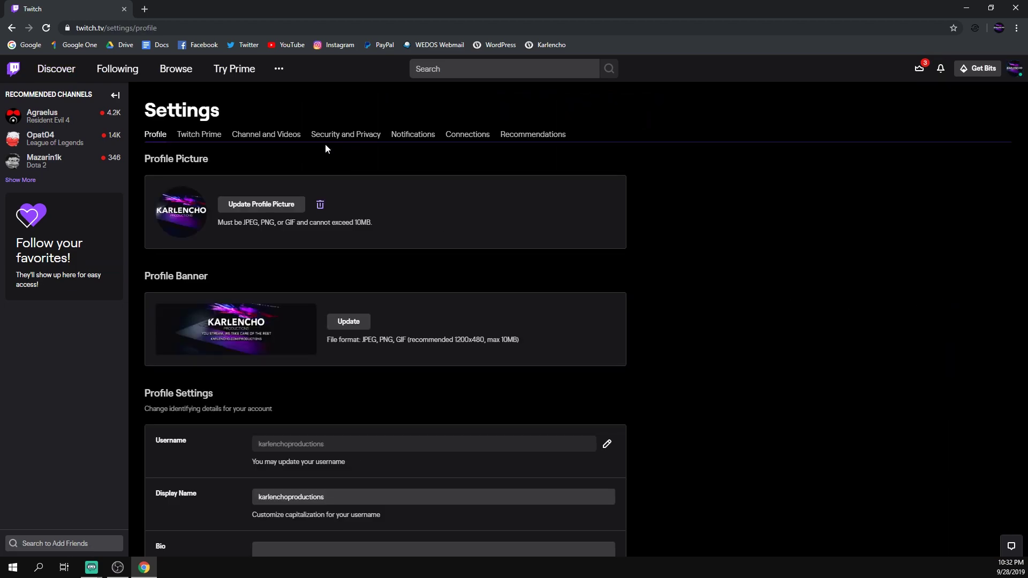
pyautogui.click(278, 140)
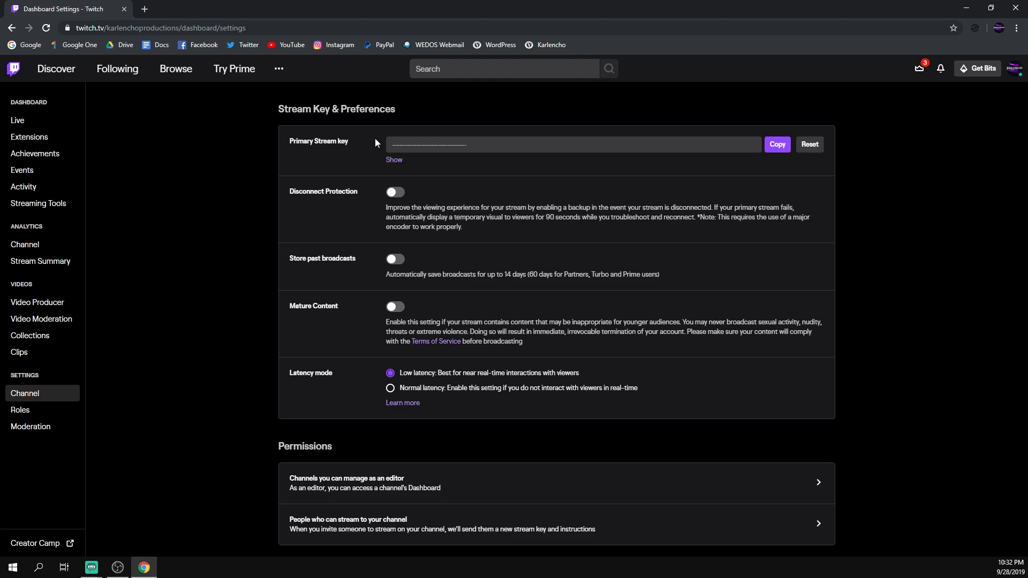
pyautogui.click(776, 150)
# Return to Streamlabs OBS, paste the copied stream key into the stream settings, and close the settings.
pyautogui.click(966, 7)
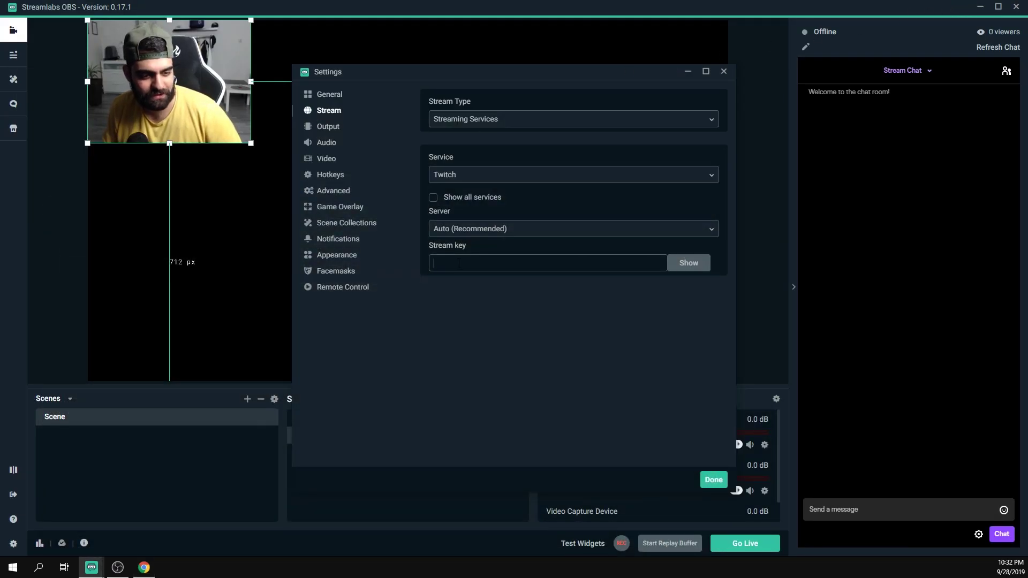
pyautogui.hotkey('ctrl', 'v')
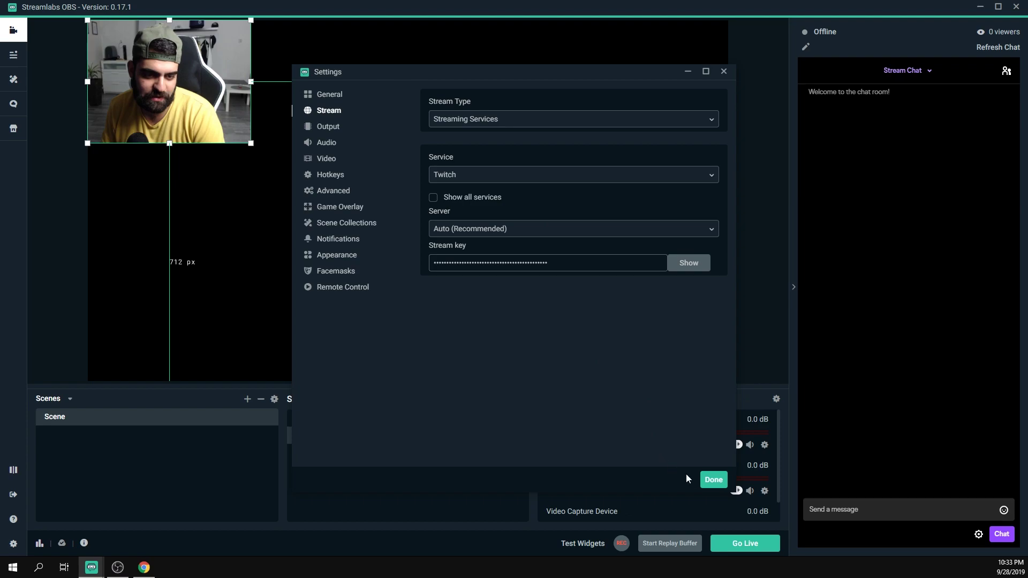
pyautogui.click(708, 481)
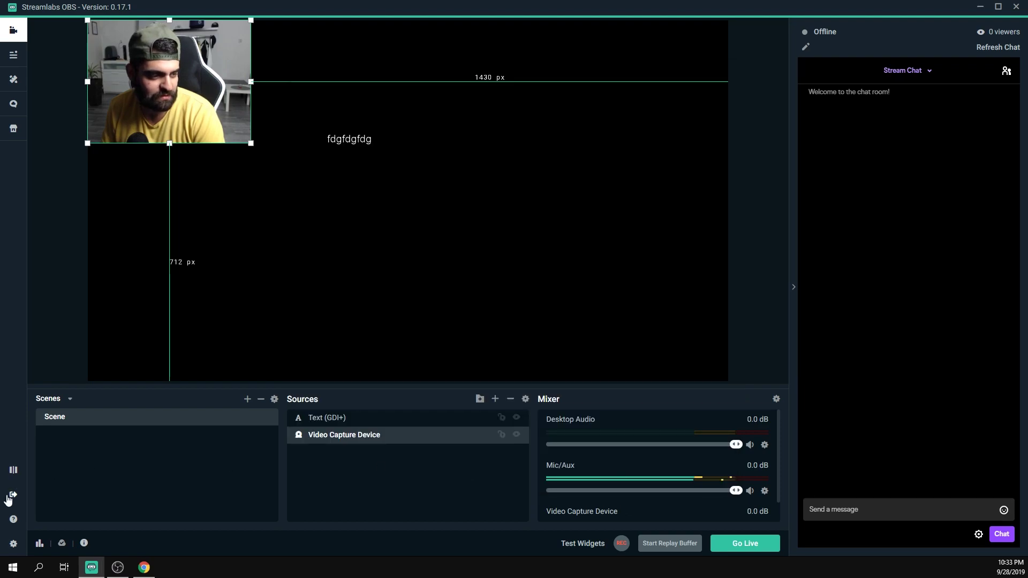
# Reopen the settings, review the stream settings, and show the output settings.
pyautogui.click(14, 543)
pyautogui.click(321, 112)
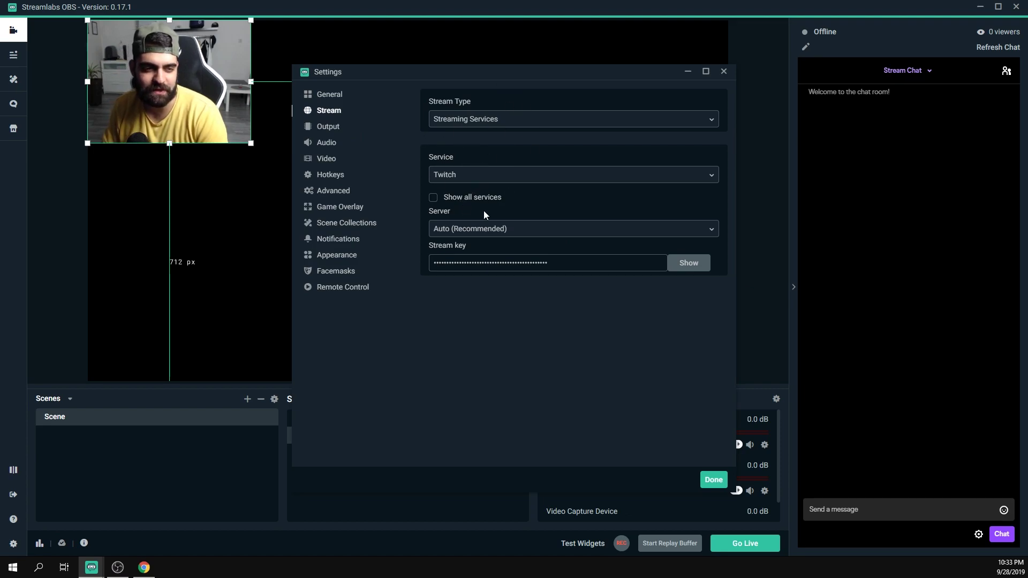
pyautogui.click(336, 133)
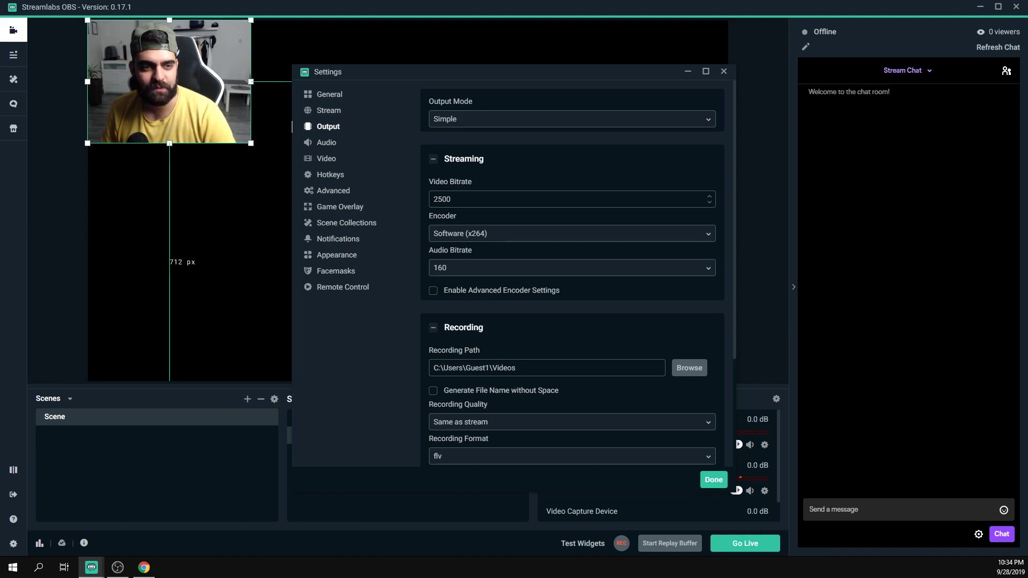
# Switch to Chrome and examine the recommended bitrates for each resolution and frame rate in Twitch's broadcasting guidelines.
pyautogui.hotkey('alt', 'Tab')
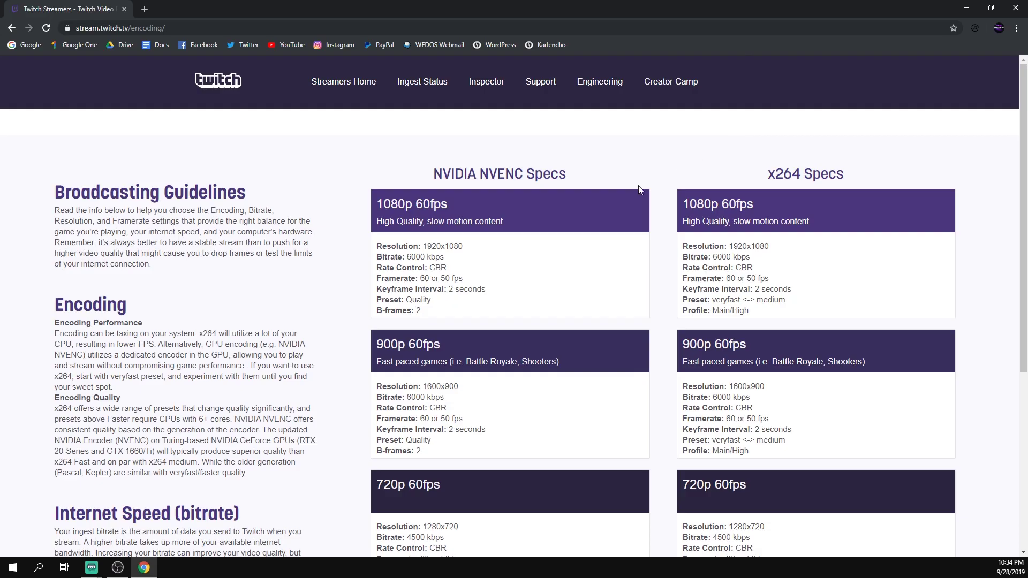
pyautogui.scroll(-2, 630, 186)
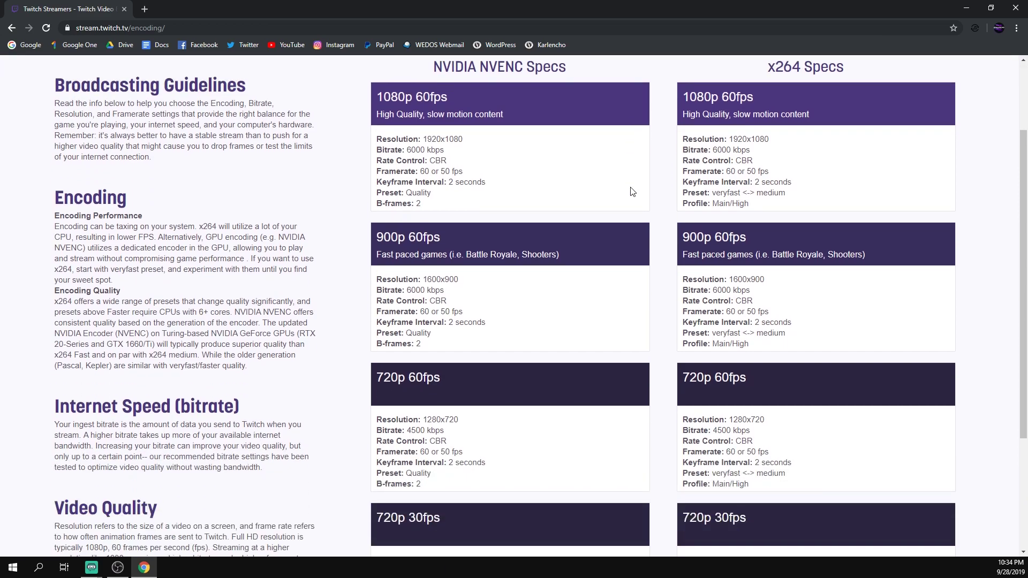
pyautogui.scroll(1, 630, 190)
pyautogui.scroll(-1, 631, 191)
pyautogui.scroll(-3, 479, 204)
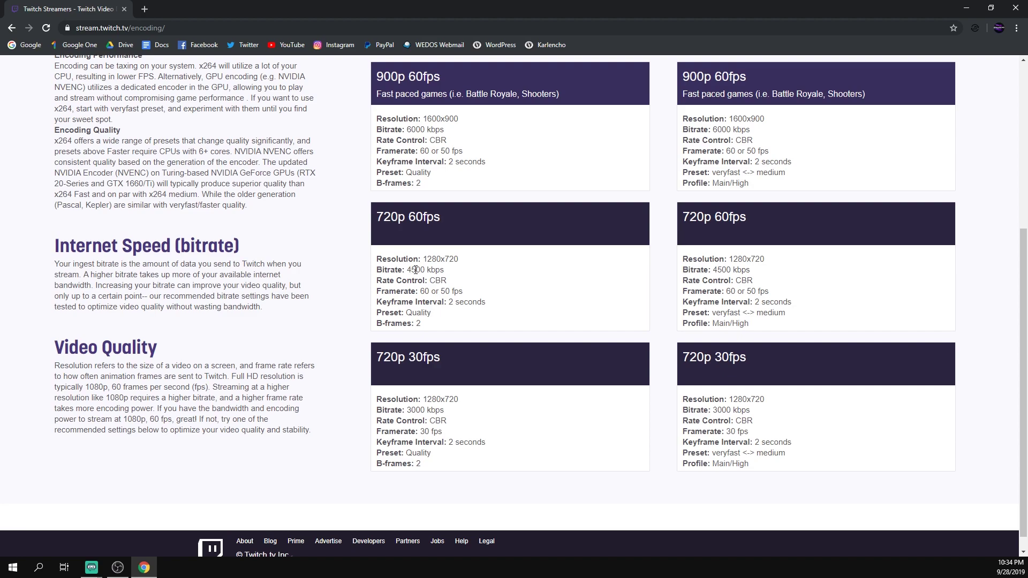
pyautogui.scroll(5, 415, 269)
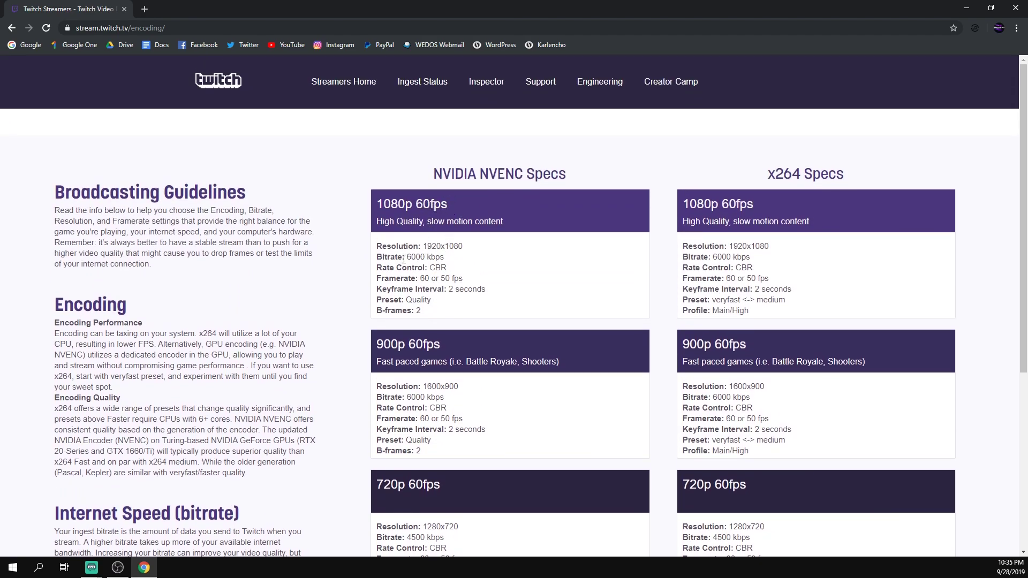
pyautogui.moveTo(407, 258); pyautogui.dragTo(425, 258)
pyautogui.click(453, 261)
pyautogui.scroll(-2, 450, 264)
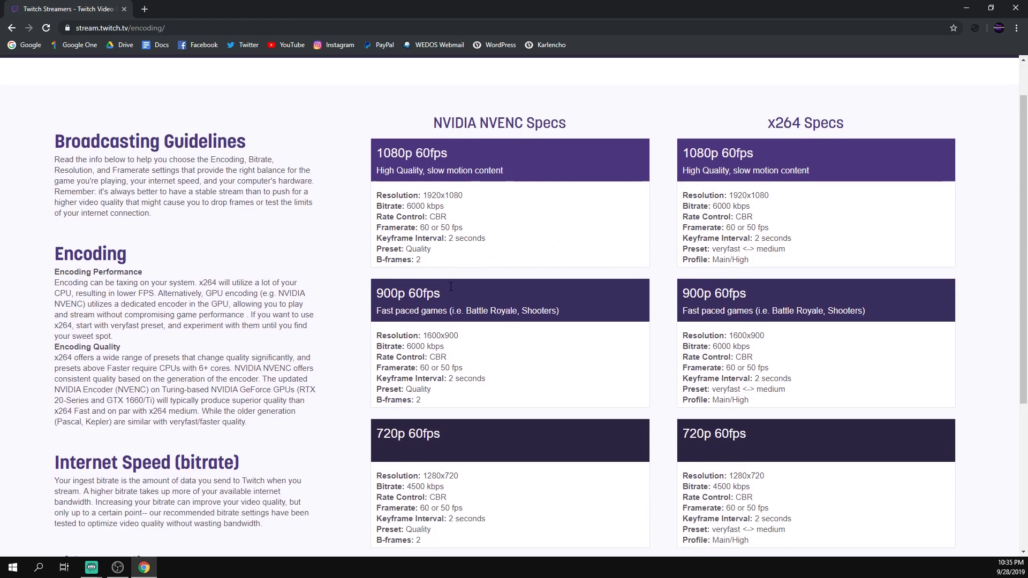
pyautogui.scroll(1, 455, 300)
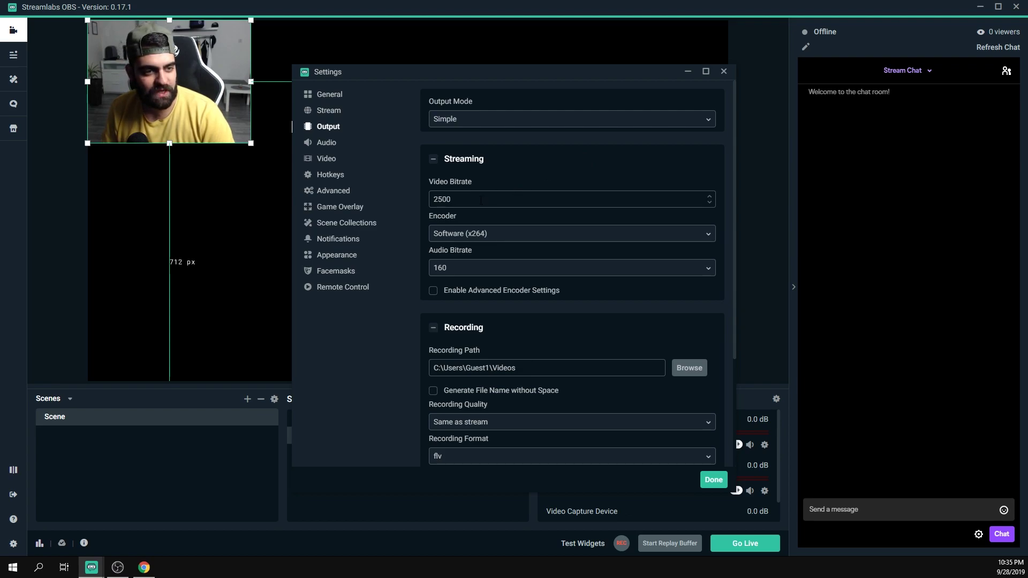
# Set the streaming video bitrate to 6000 and the encoder to Hardware (NVENC) in the output settings.
pyautogui.moveTo(481, 200); pyautogui.dragTo(431, 199)
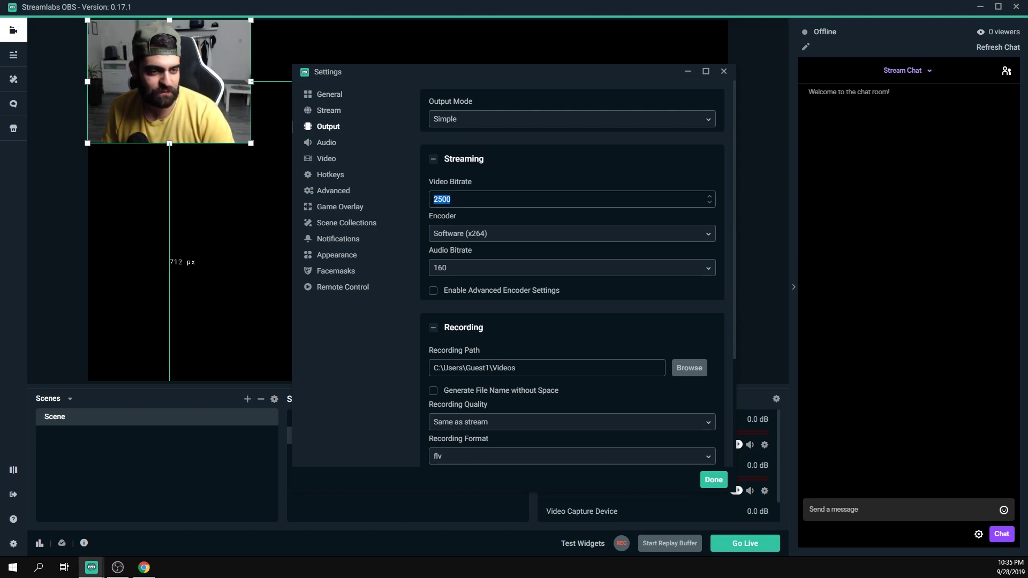
pyautogui.write('0')
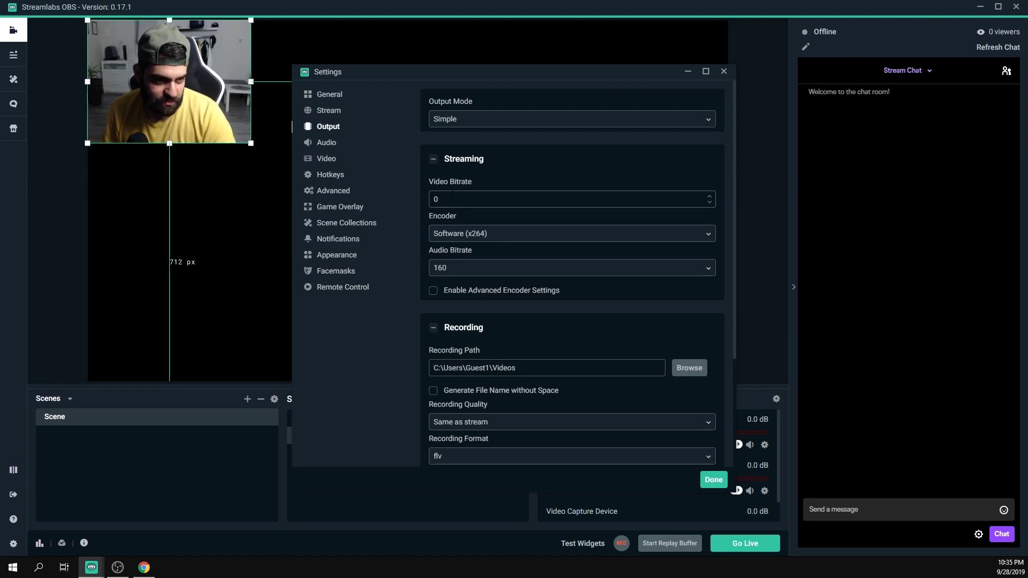
pyautogui.moveTo(452, 195); pyautogui.dragTo(426, 198)
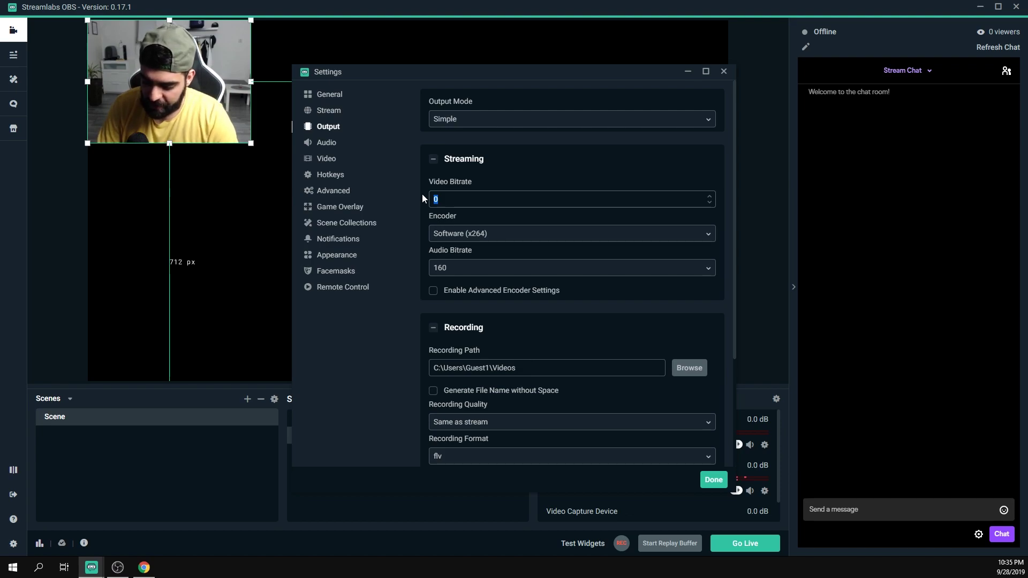
pyautogui.write('6000')
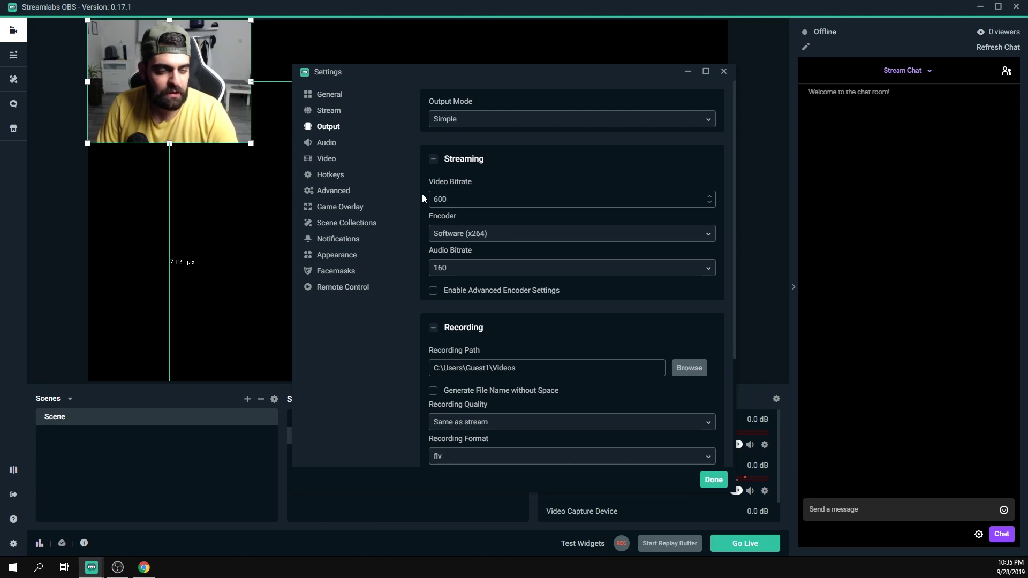
pyautogui.click(473, 235)
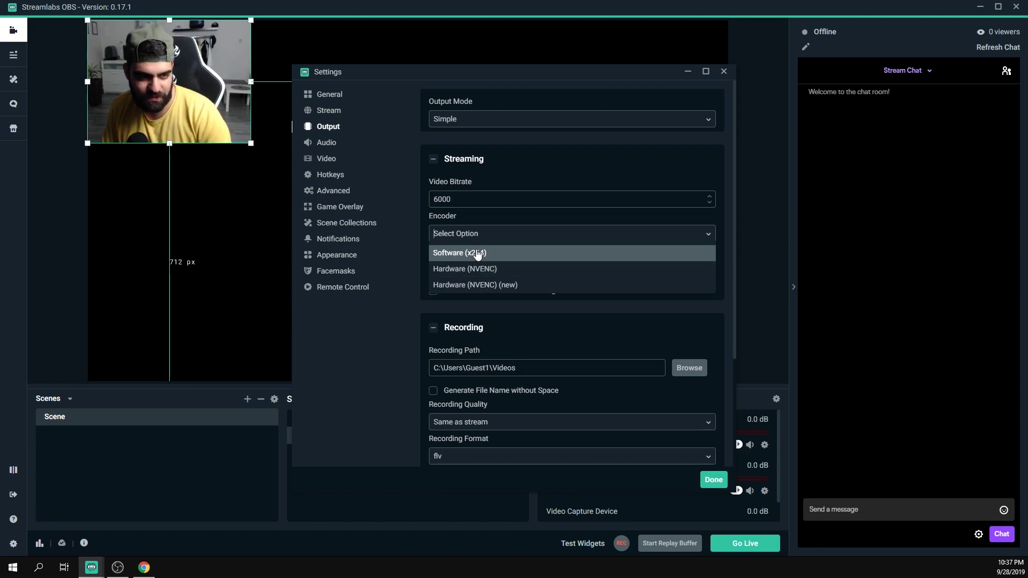
pyautogui.click(459, 269)
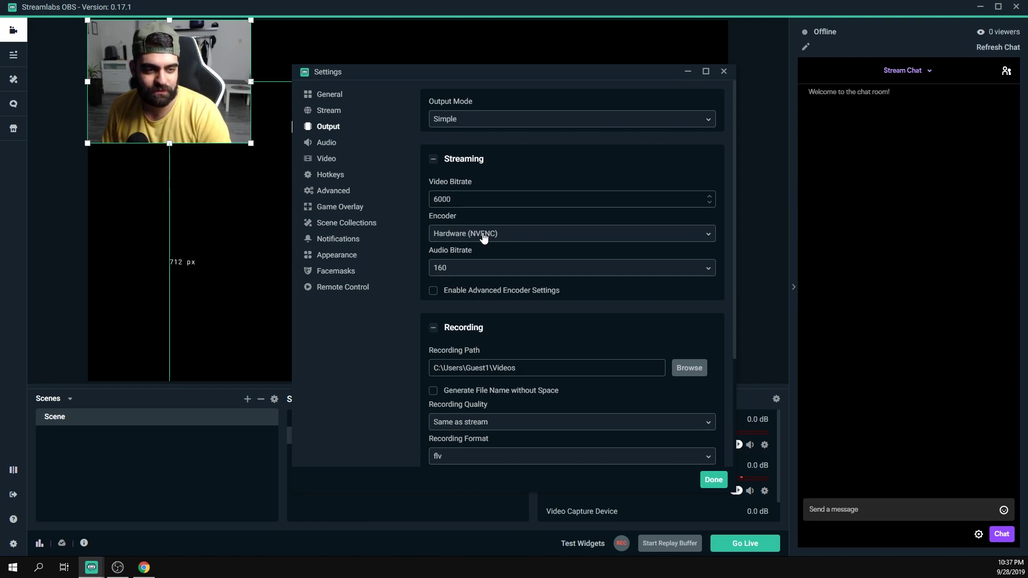
# Switch the streaming encoder to Software (x264), then set it back to Hardware (NVENC).
pyautogui.click(484, 237)
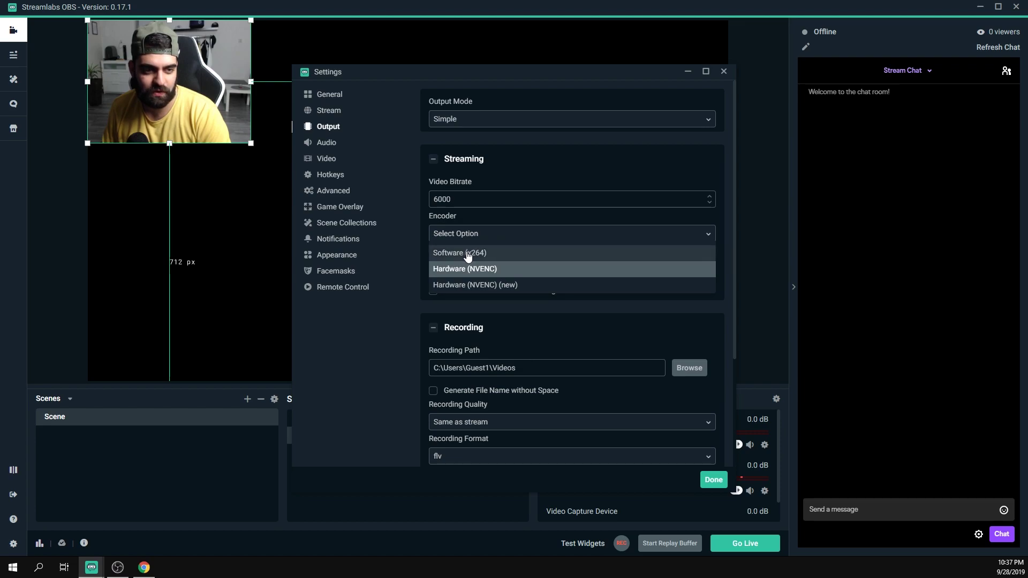
pyautogui.click(468, 253)
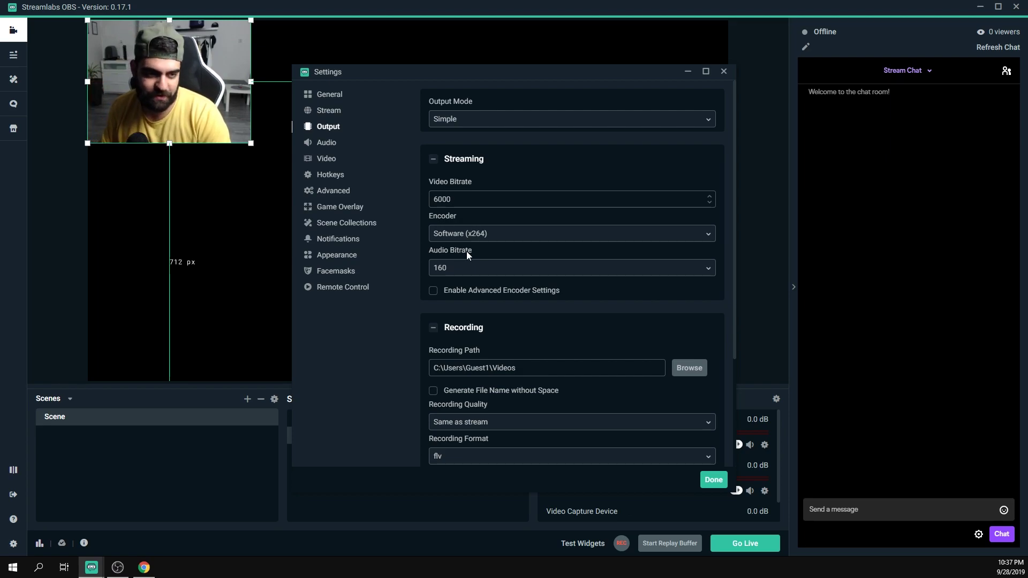
pyautogui.click(480, 234)
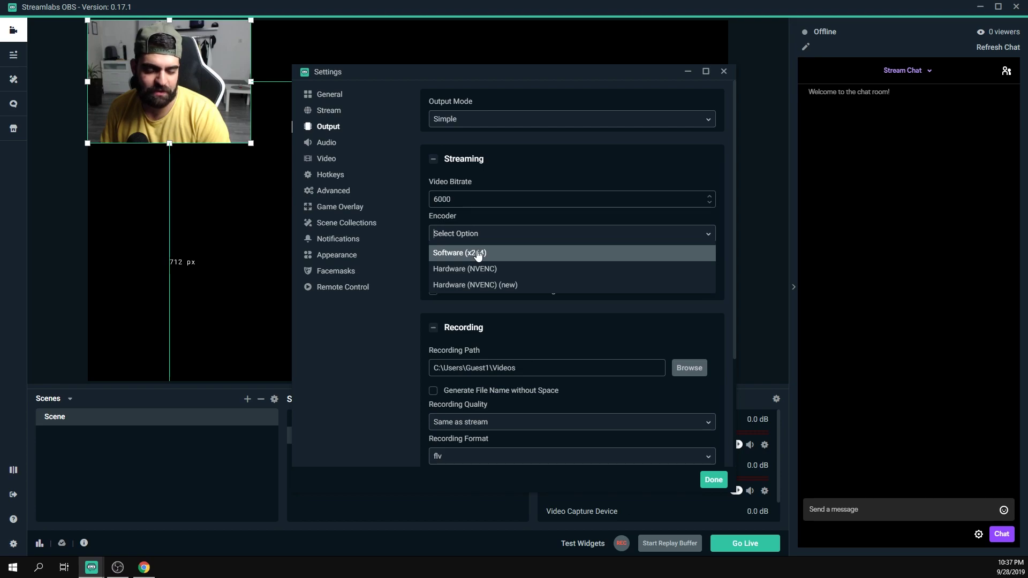
pyautogui.click(478, 253)
pyautogui.click(483, 236)
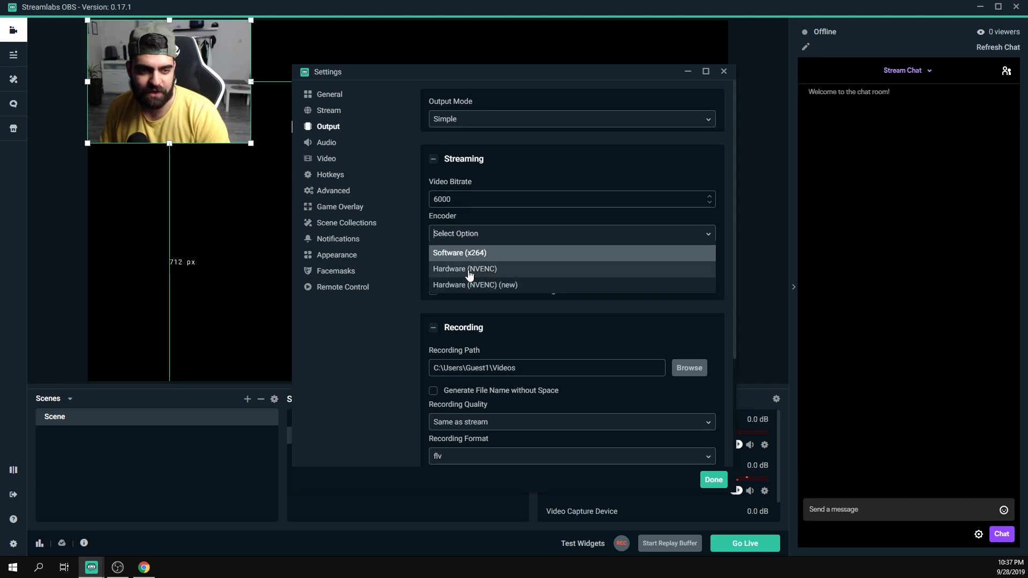
pyautogui.click(469, 272)
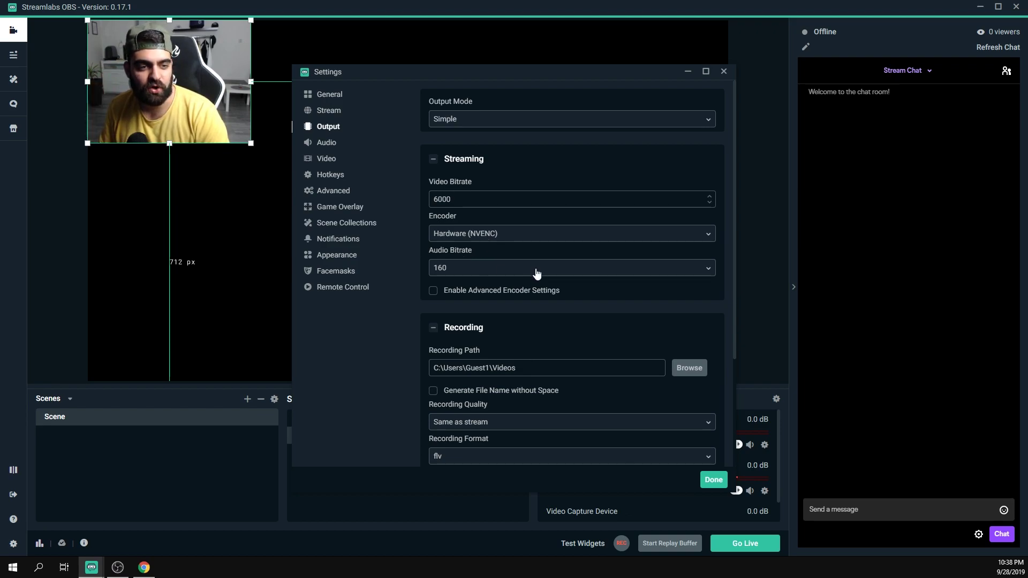
# Set the streaming audio bitrate to 320.
pyautogui.click(481, 273)
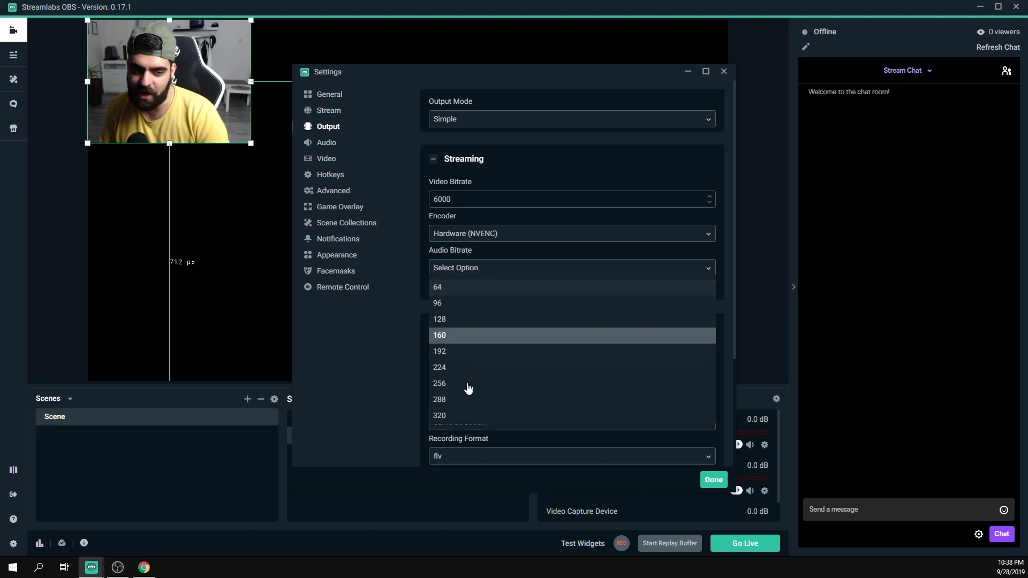
pyautogui.click(452, 417)
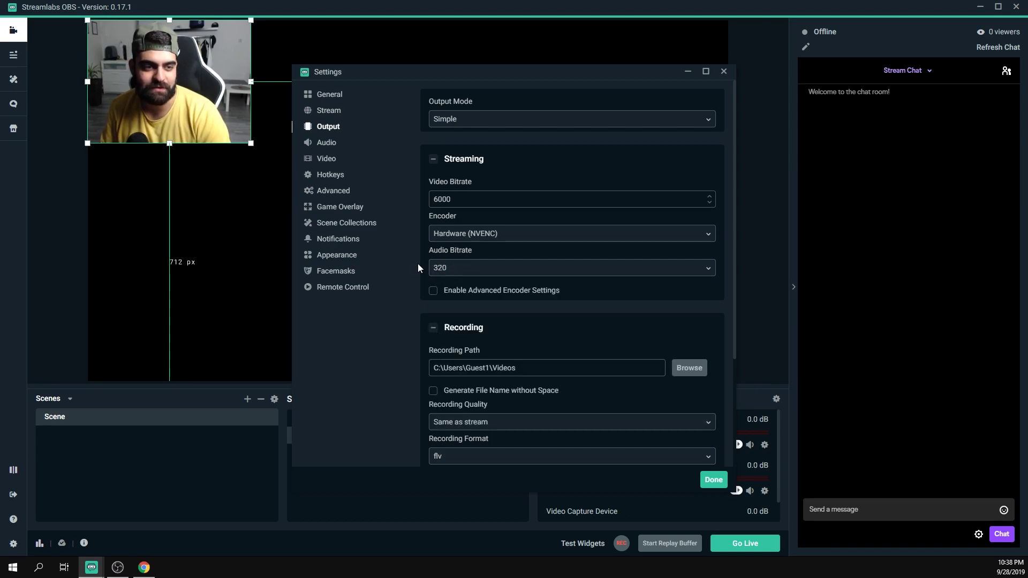
pyautogui.click(469, 274)
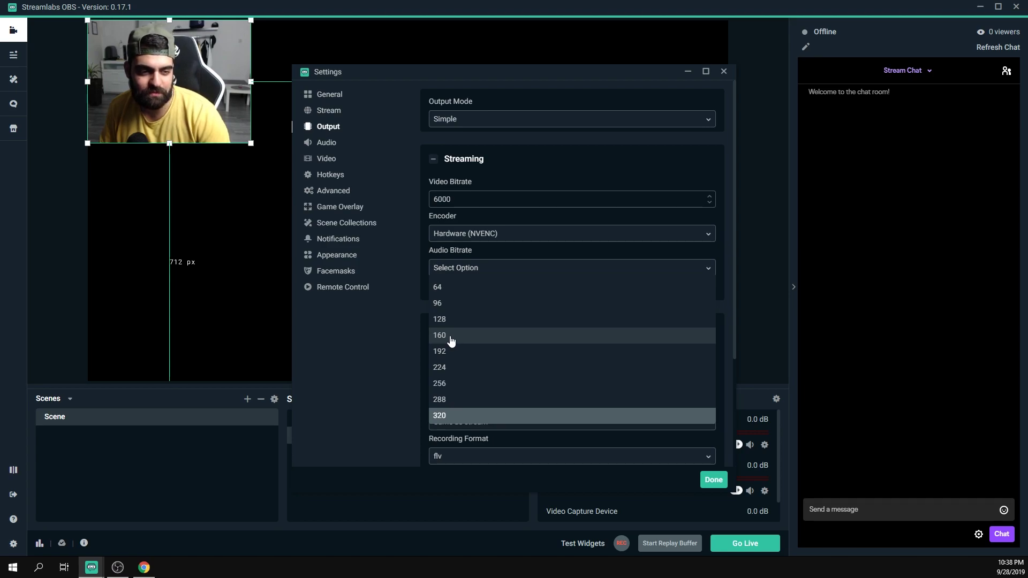
pyautogui.click(448, 343)
pyautogui.click(460, 271)
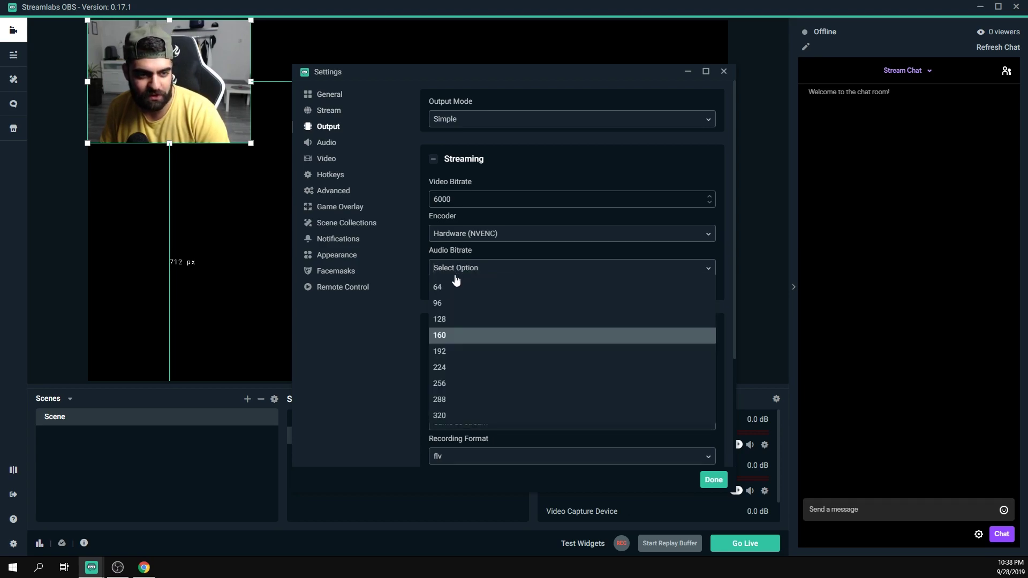
pyautogui.click(443, 416)
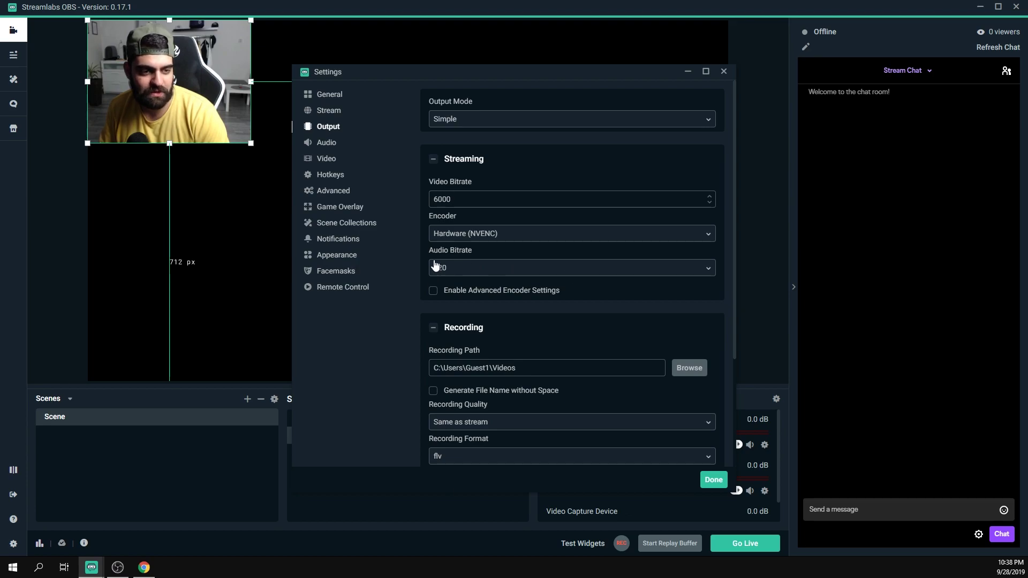
# Open the folder selection for the recording path and close it without choosing another folder.
pyautogui.scroll(-2, 516, 255)
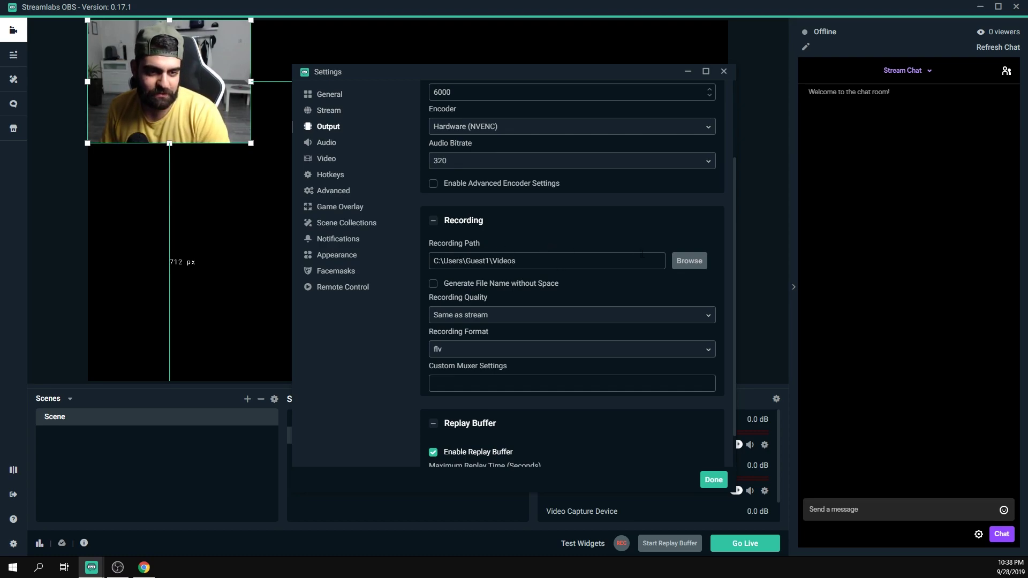
pyautogui.click(689, 260)
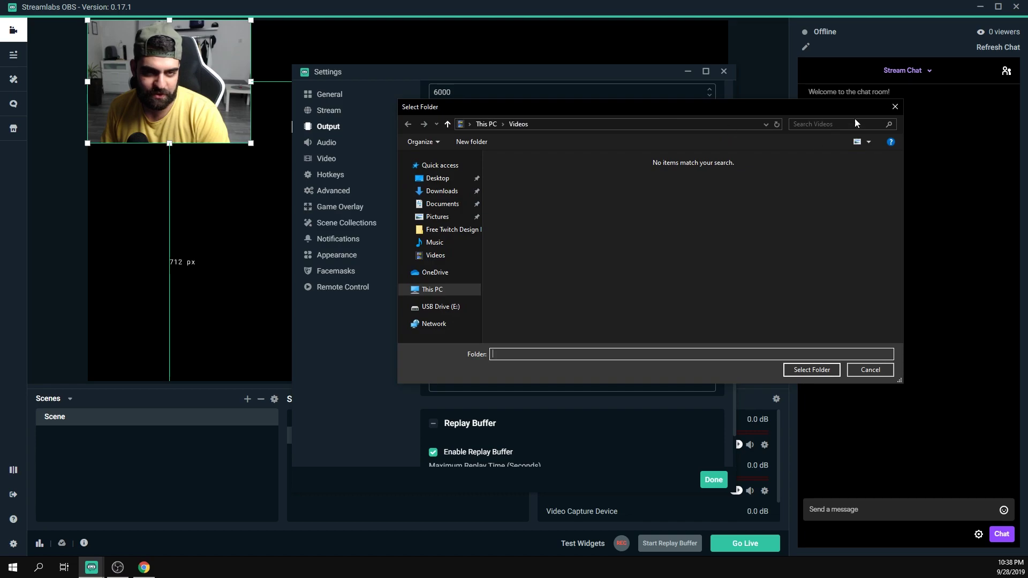
pyautogui.click(894, 107)
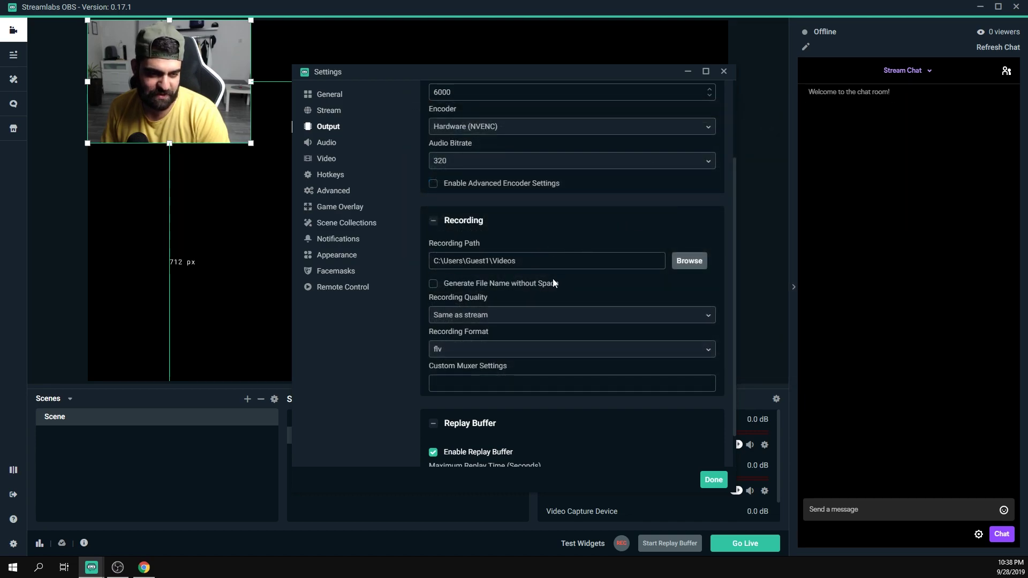
pyautogui.scroll(-1, 591, 274)
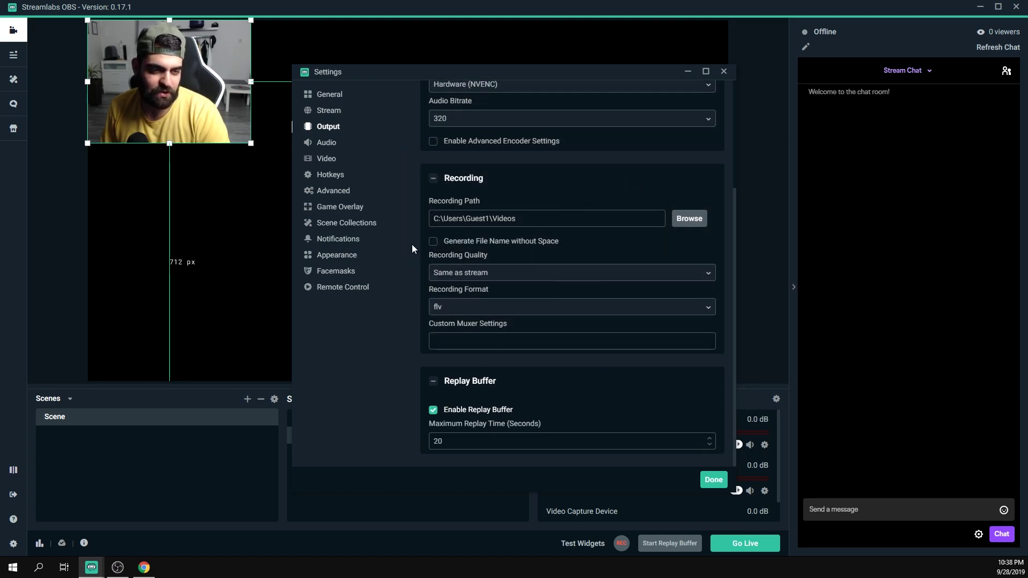
# Review the recording quality options and keep Same as stream selected.
pyautogui.click(474, 274)
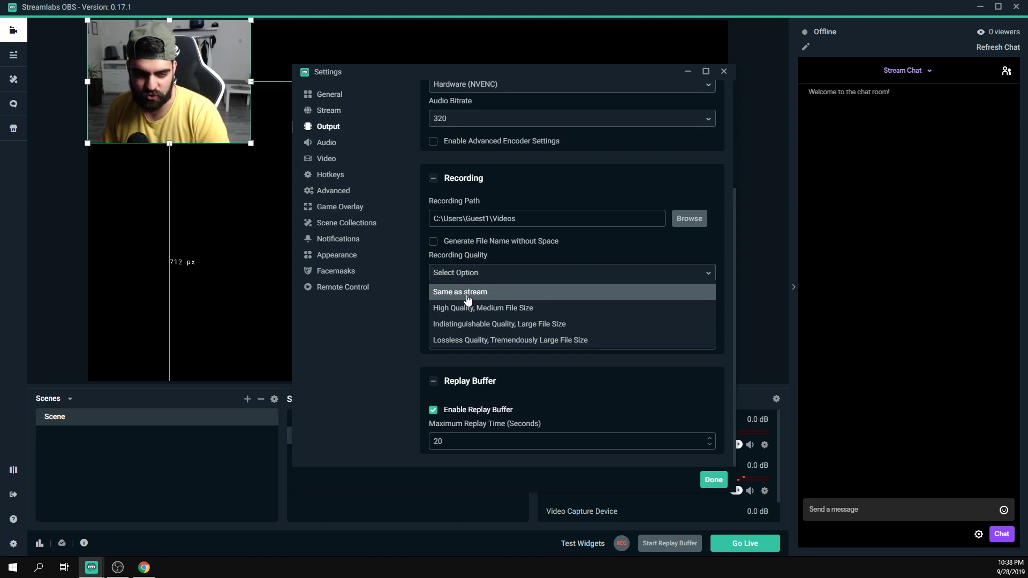
pyautogui.click(467, 297)
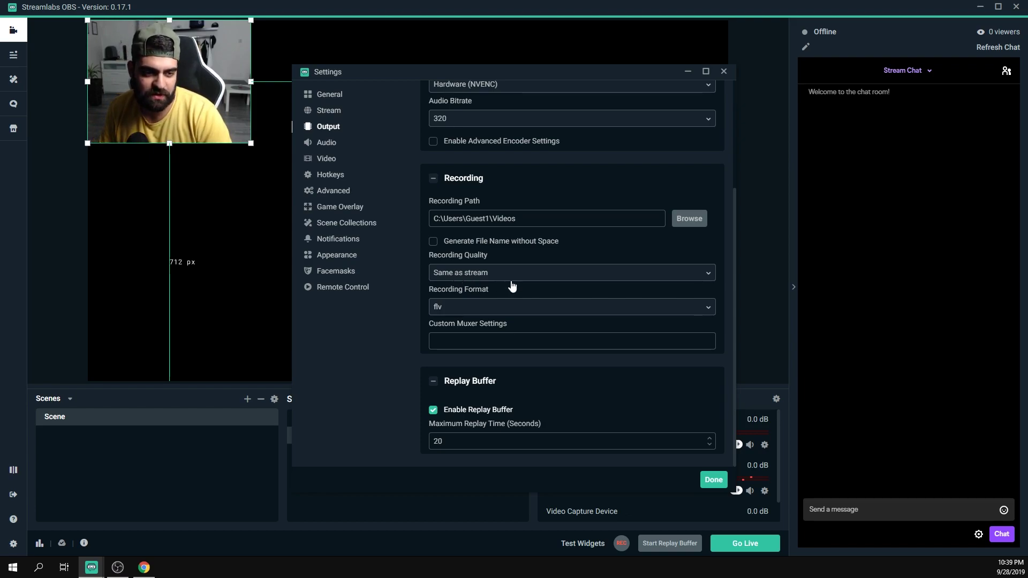
pyautogui.click(484, 278)
pyautogui.click(477, 293)
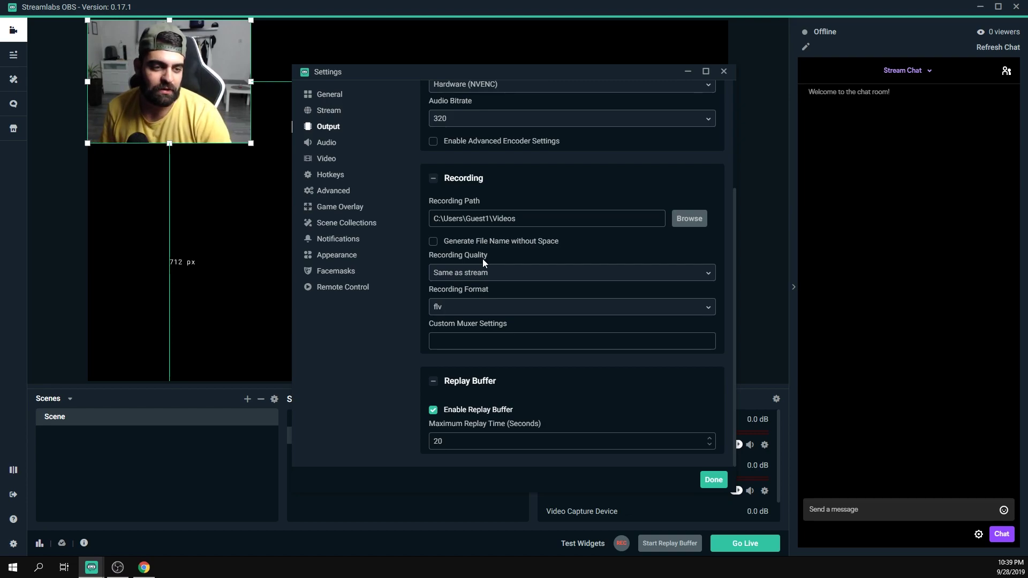
pyautogui.click(483, 273)
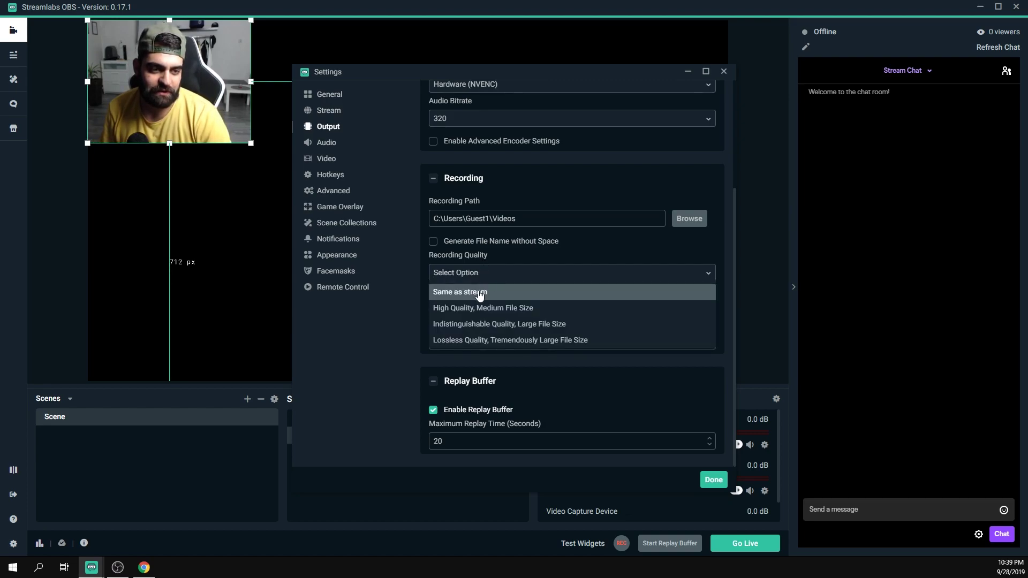
pyautogui.click(479, 293)
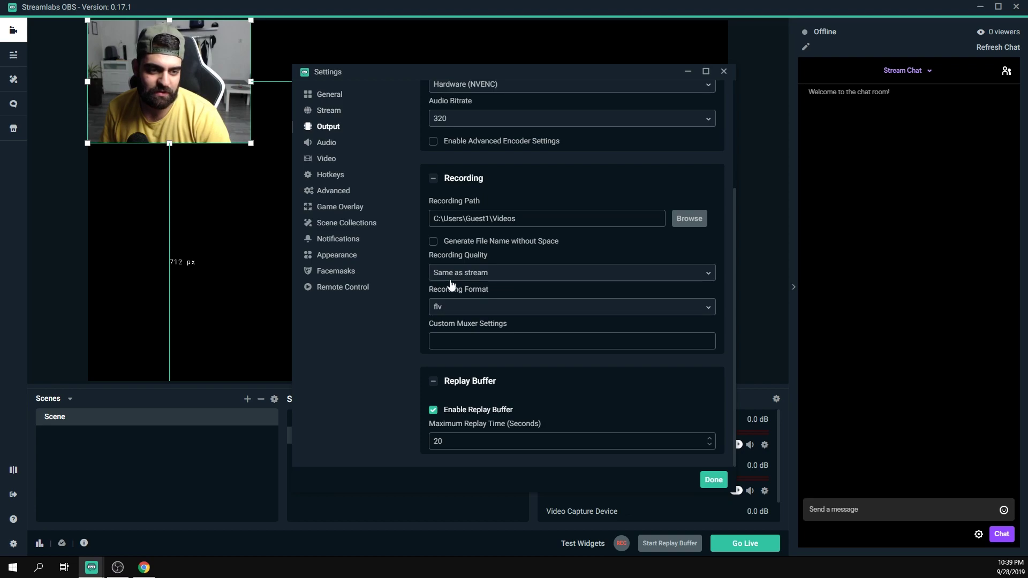
# Set the recording format to mp4.
pyautogui.click(472, 306)
pyautogui.click(449, 346)
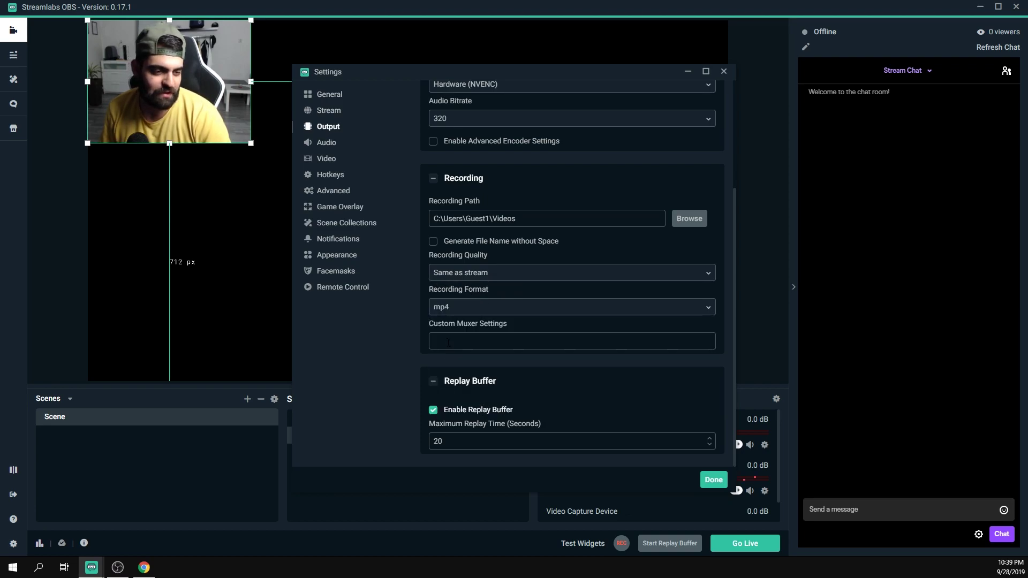
pyautogui.click(497, 314)
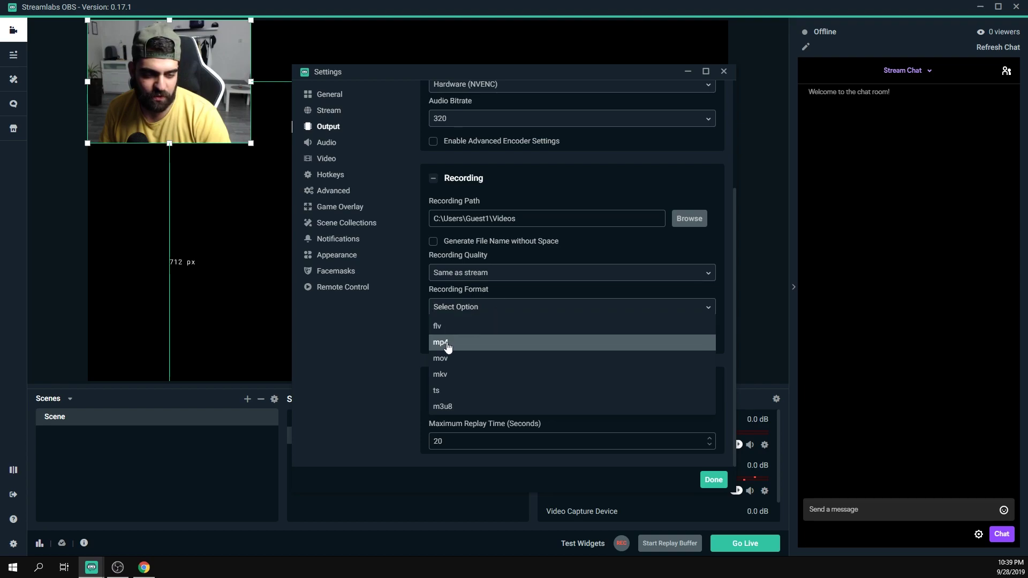
pyautogui.click(448, 342)
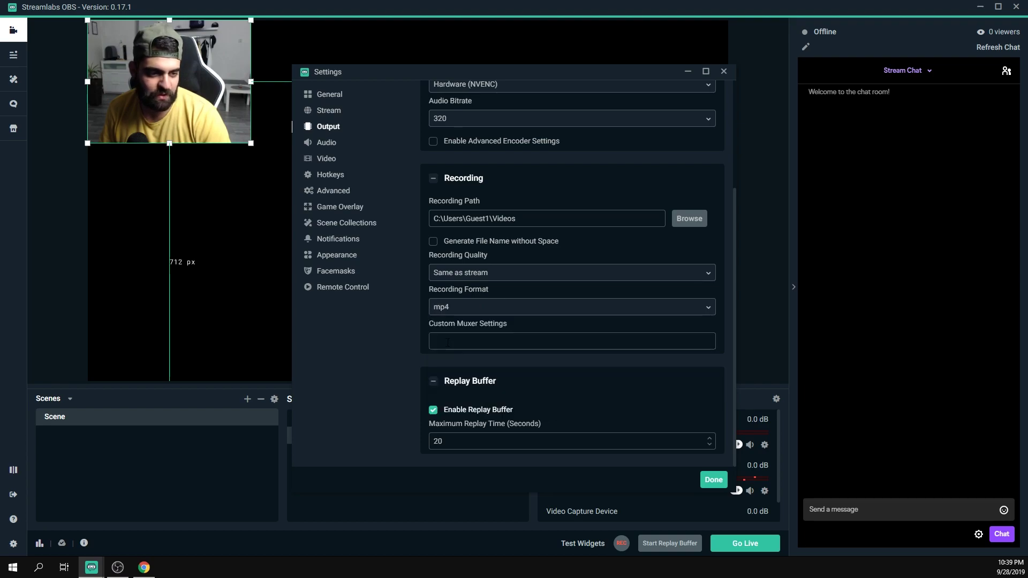
pyautogui.click(457, 308)
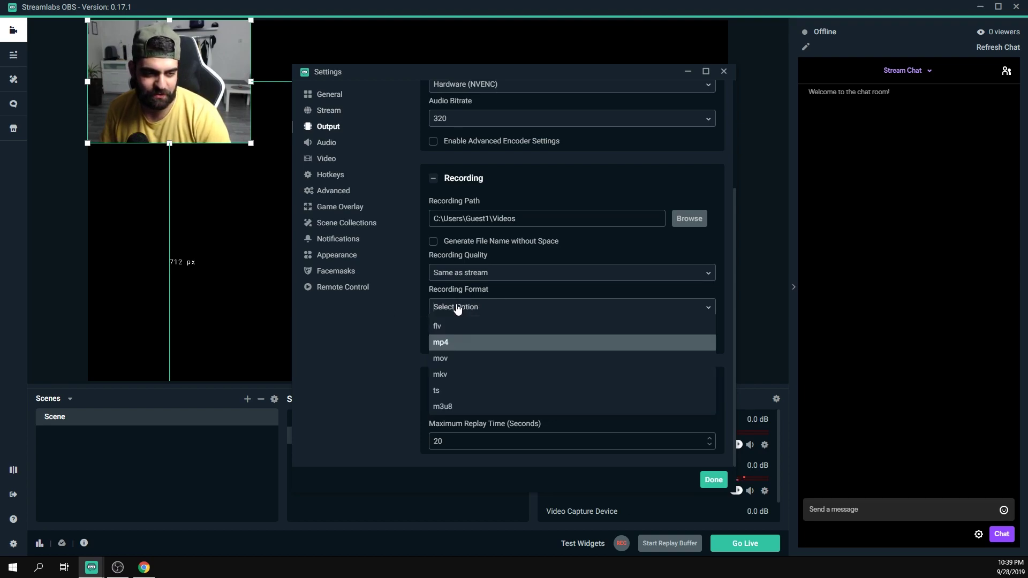
pyautogui.click(439, 343)
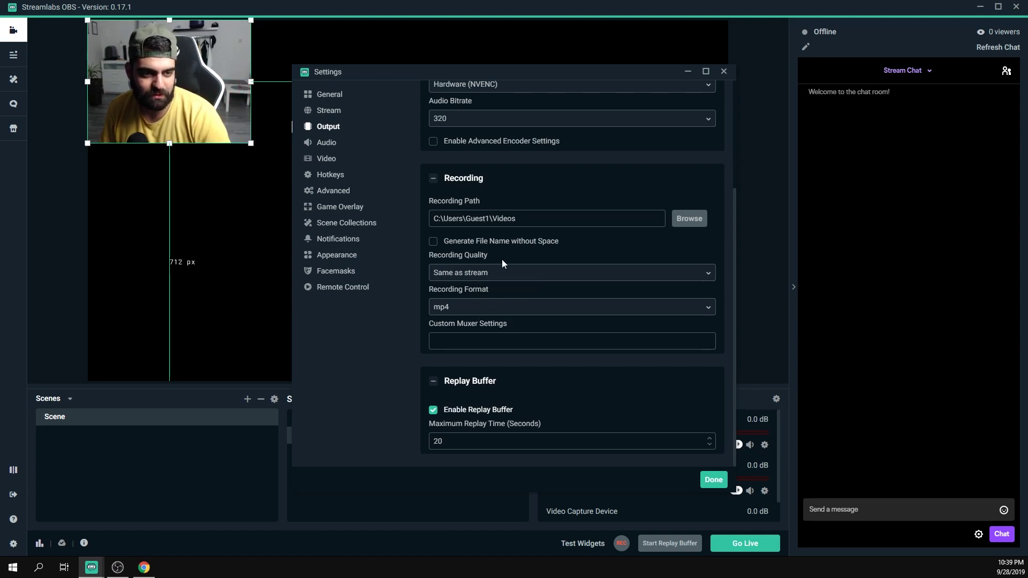
# Switch the recording format to flv, then set it back to mp4.
pyautogui.scroll(1, 502, 259)
pyautogui.scroll(-1, 493, 300)
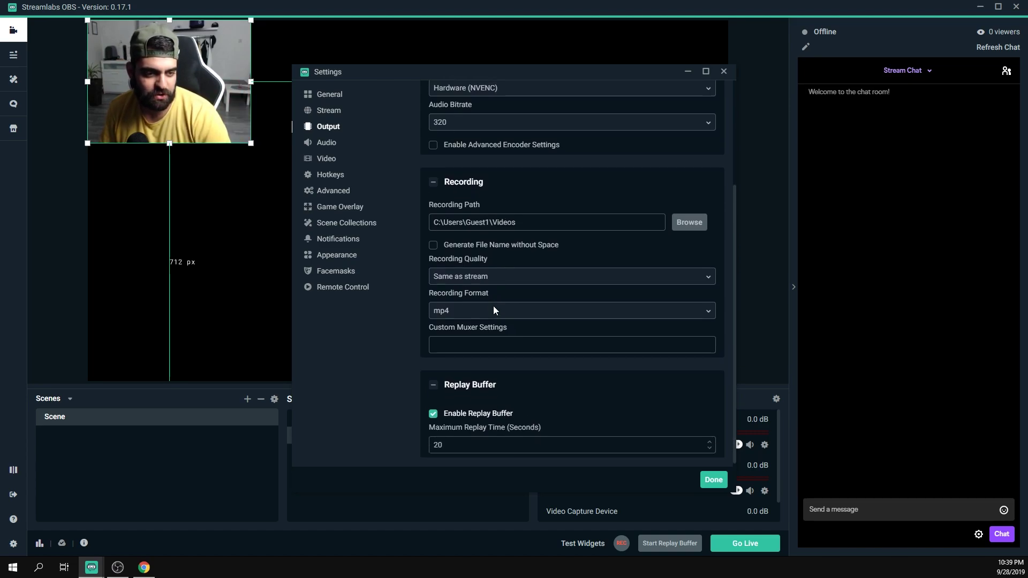
pyautogui.click(463, 307)
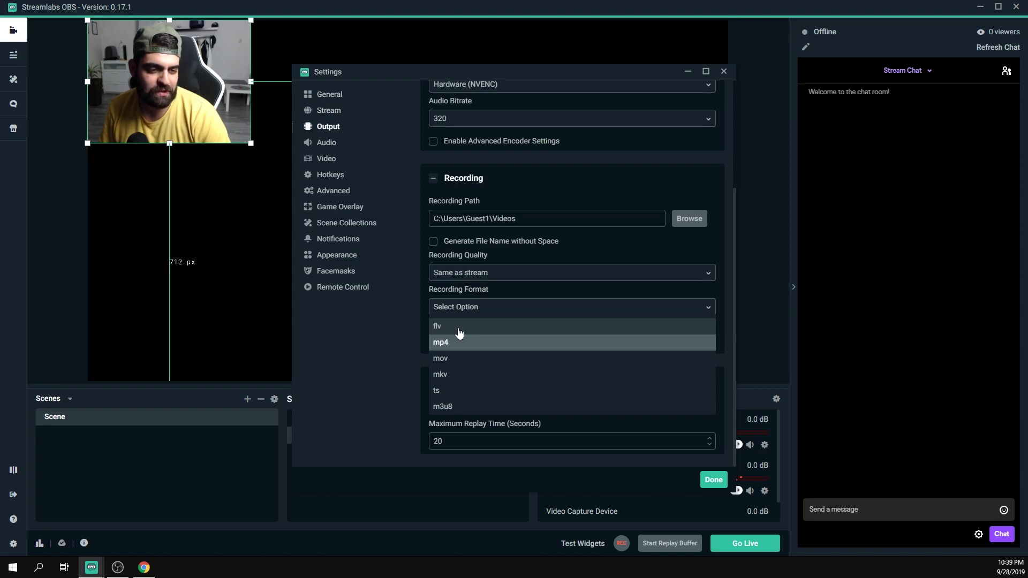
pyautogui.click(458, 329)
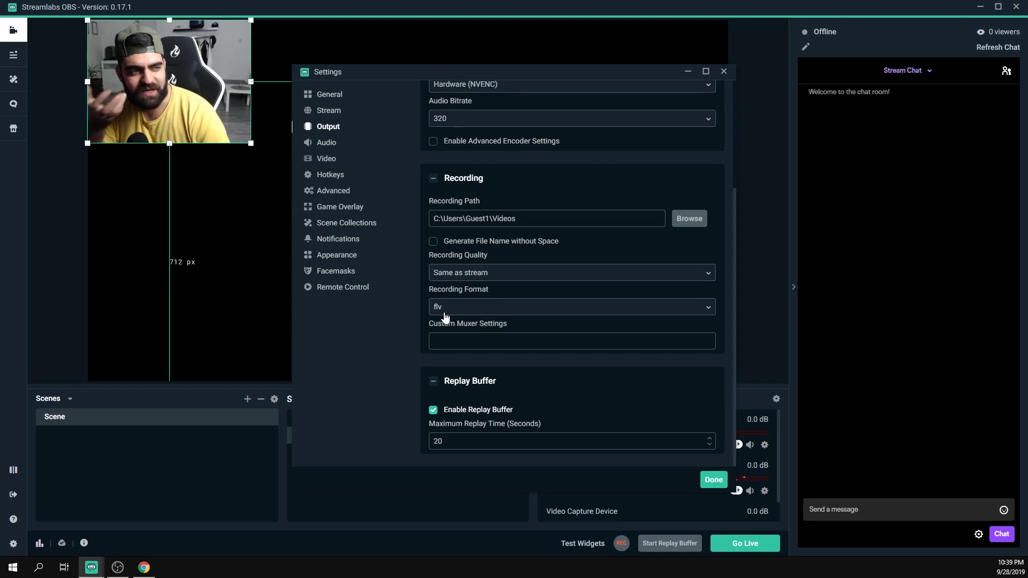
pyautogui.click(444, 313)
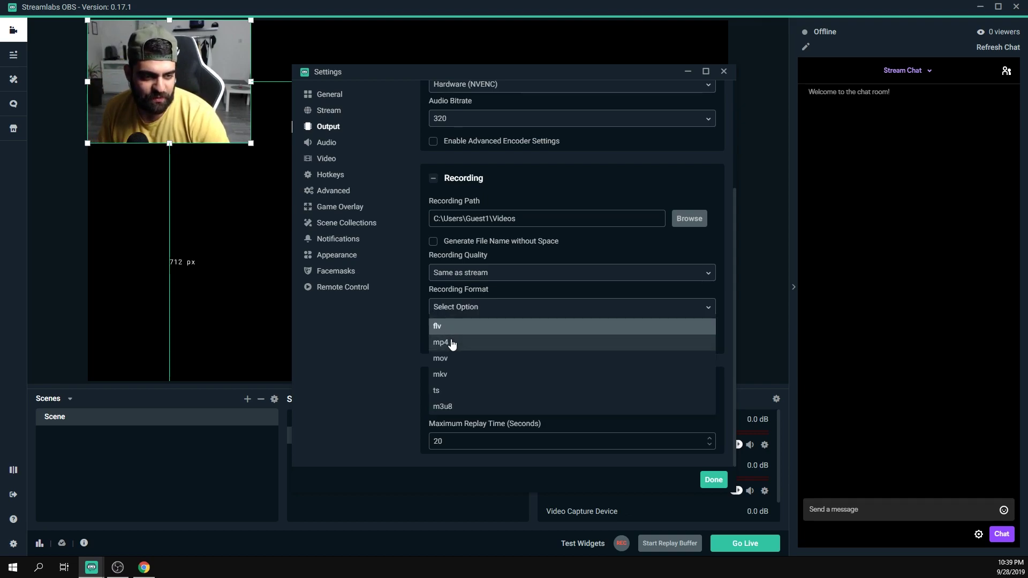
pyautogui.click(452, 343)
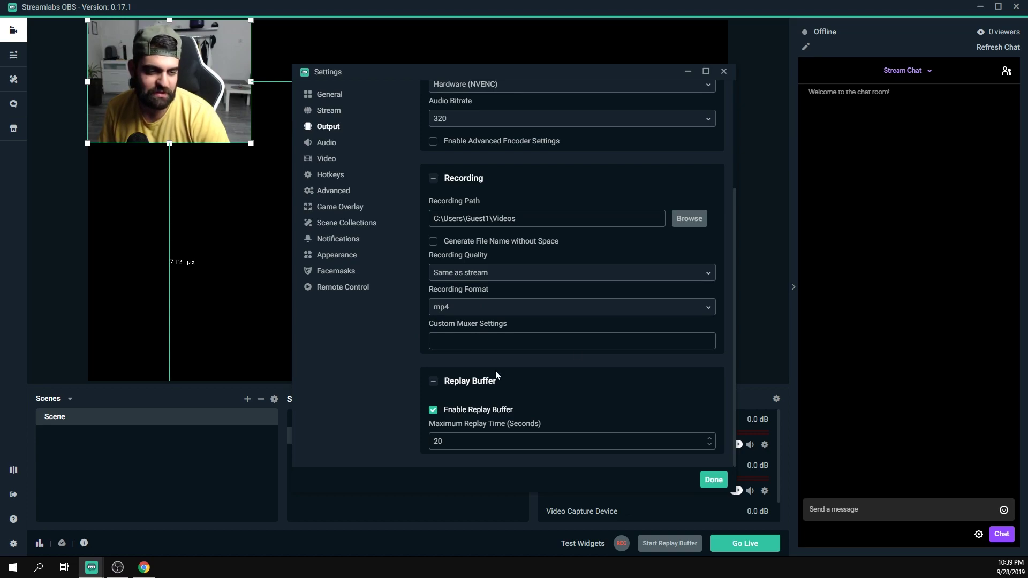
# Disable the replay buffer and keep the output mode on Simple.
pyautogui.click(433, 411)
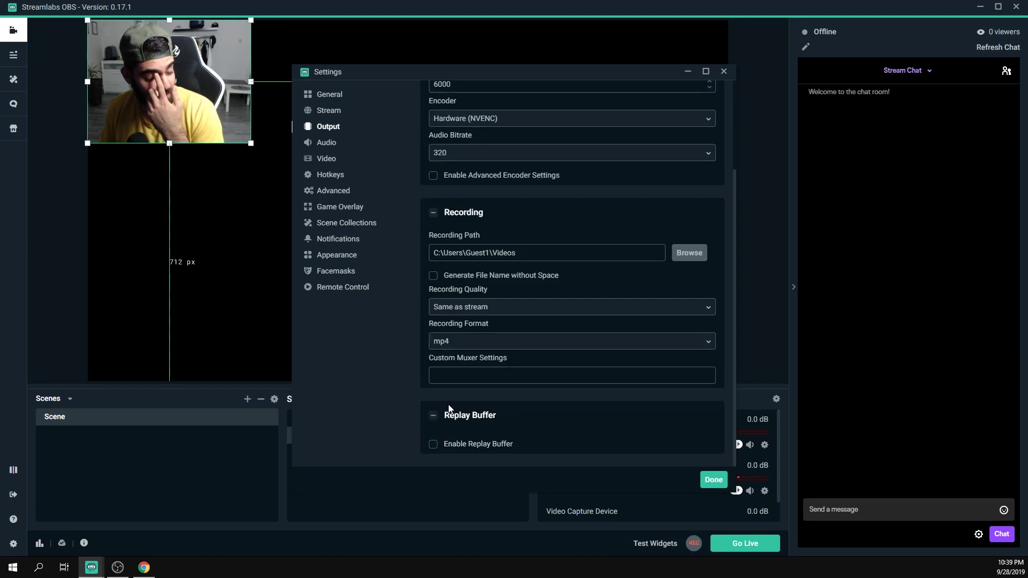
pyautogui.scroll(3, 546, 319)
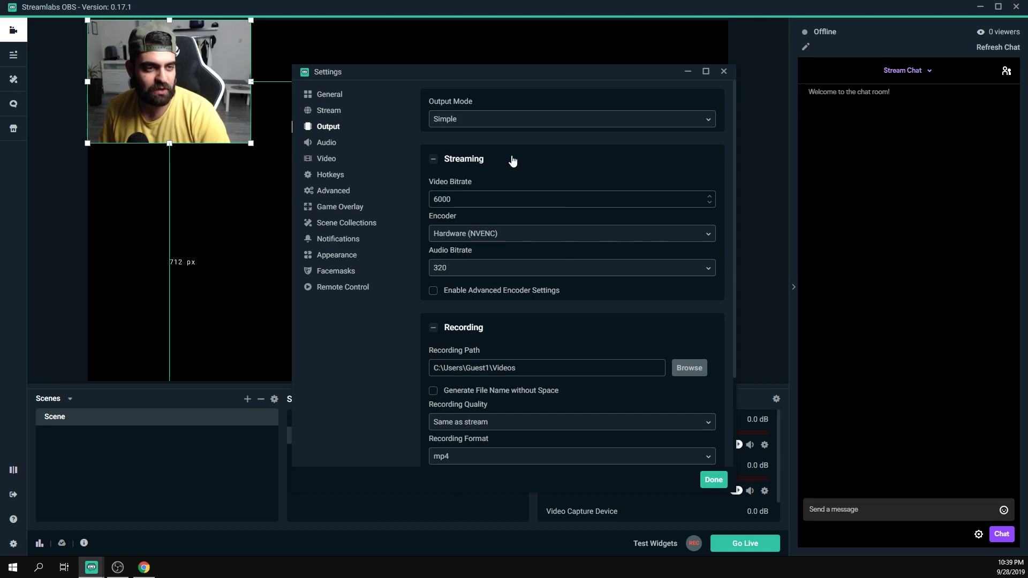
pyautogui.click(477, 120)
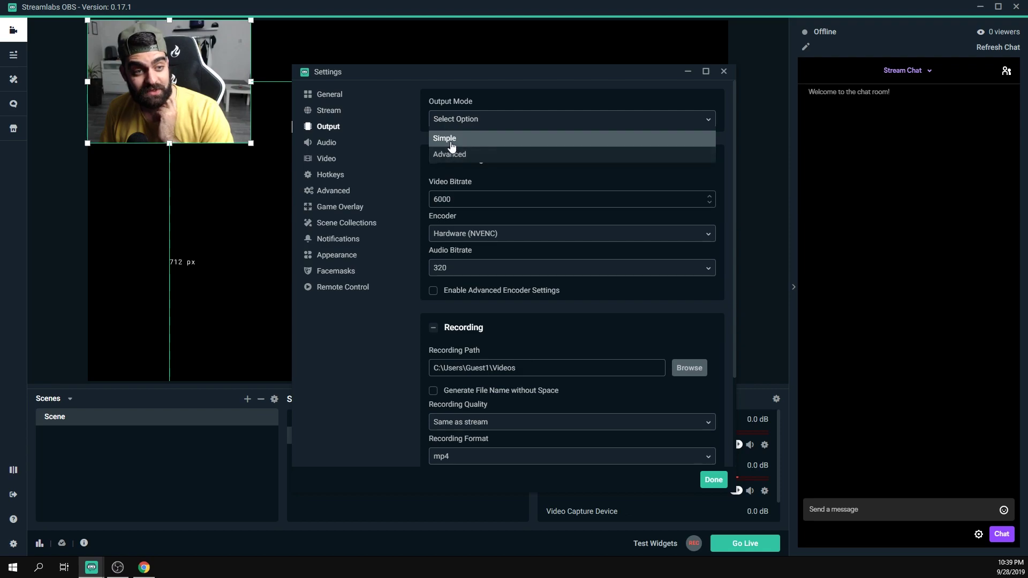
pyautogui.click(455, 139)
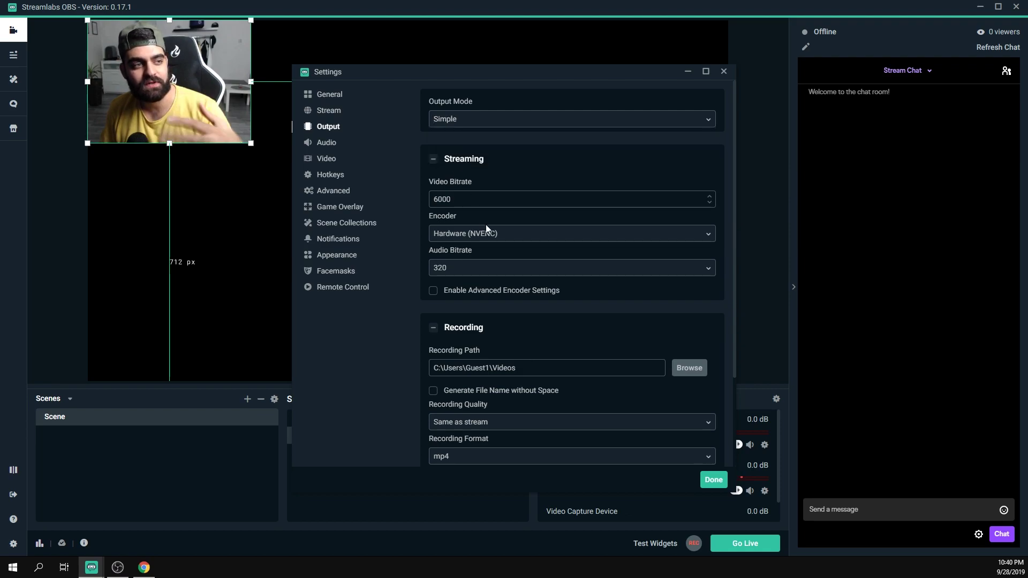
# Switch the output mode to Advanced and look through its streaming, recording, audio and replay buffer settings.
pyautogui.scroll(-3, 487, 279)
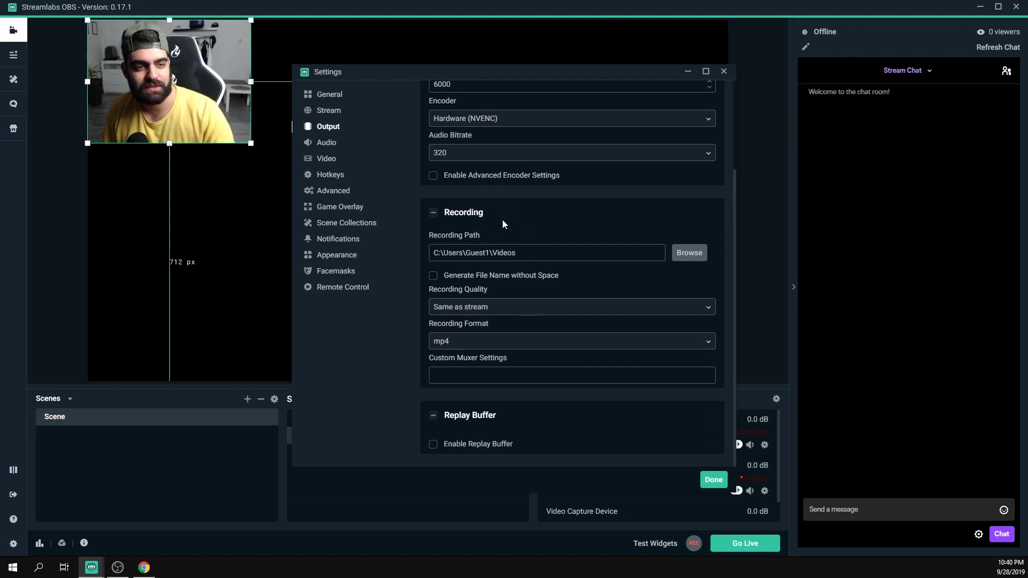
pyautogui.scroll(3, 508, 246)
pyautogui.click(479, 121)
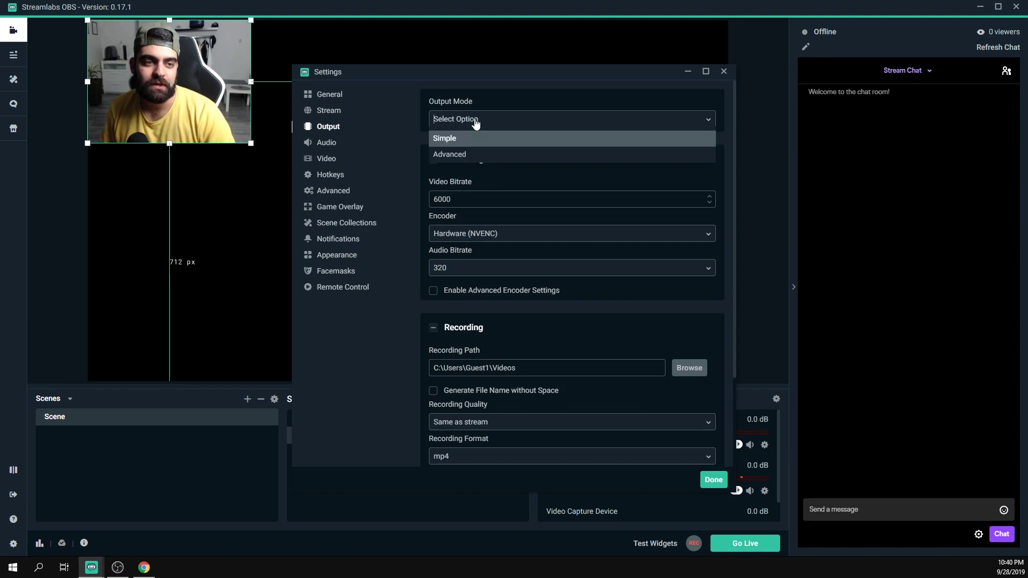
pyautogui.click(465, 155)
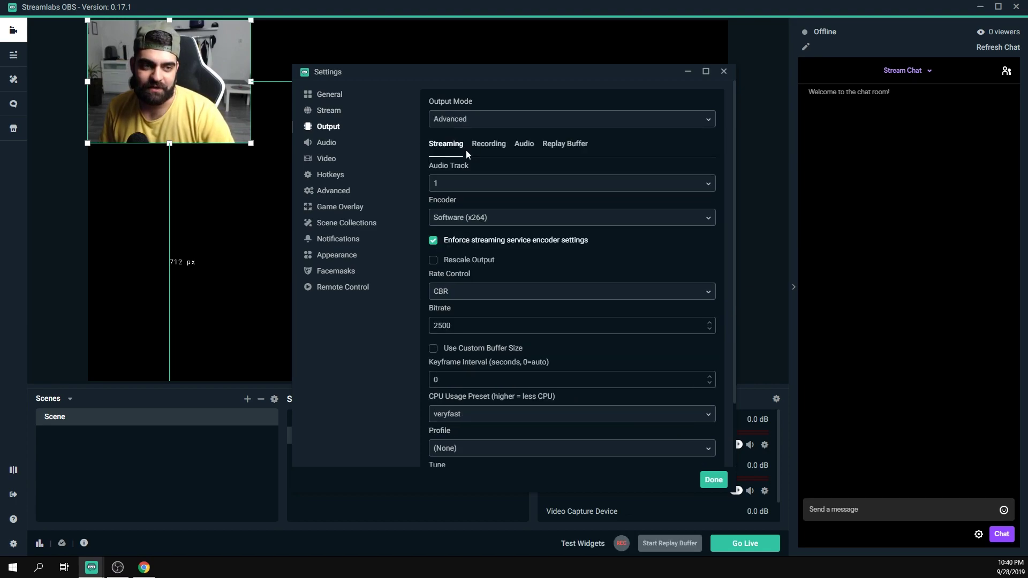
pyautogui.scroll(-3, 518, 188)
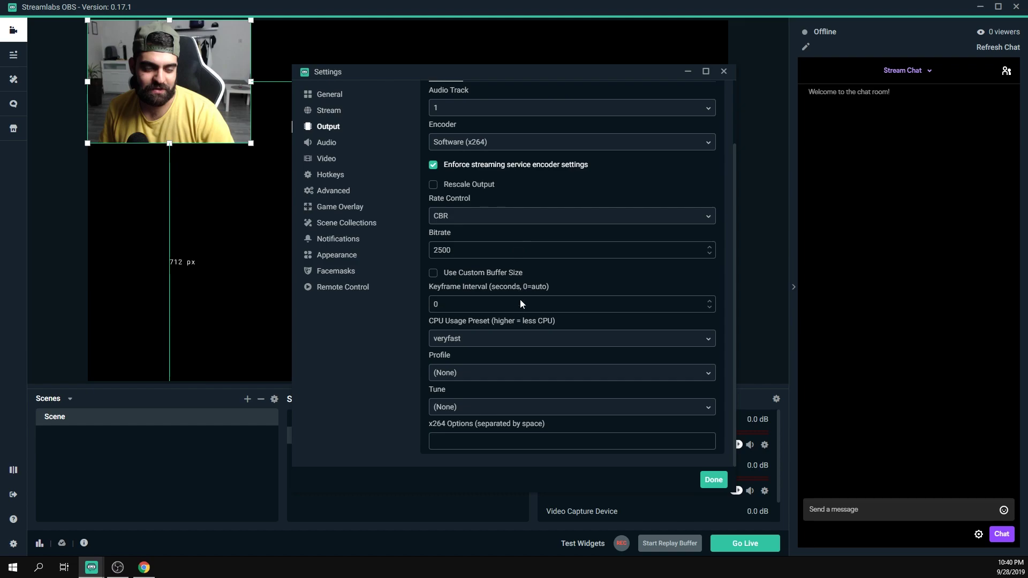
pyautogui.scroll(3, 521, 321)
pyautogui.click(487, 144)
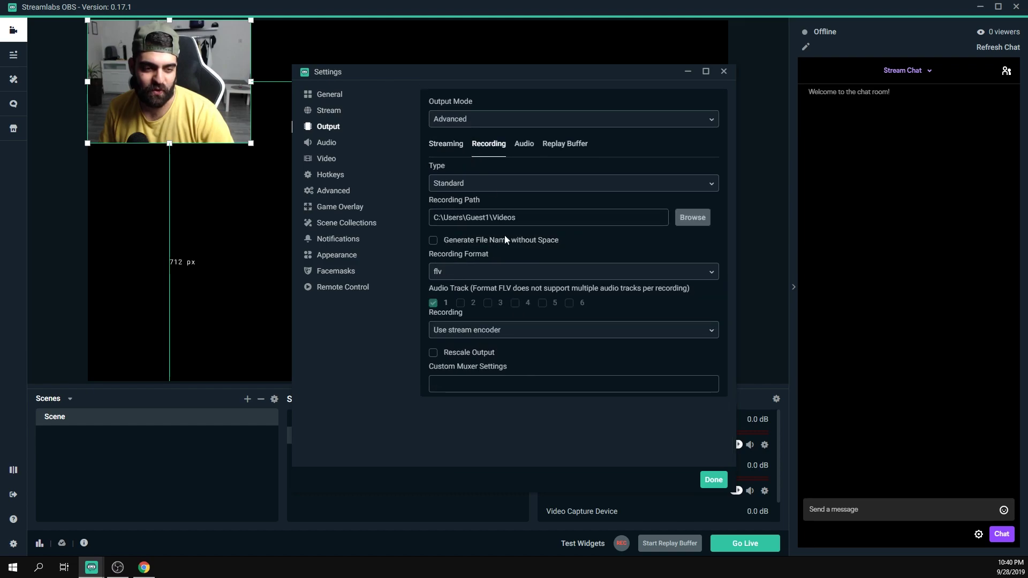
pyautogui.click(524, 144)
pyautogui.click(562, 144)
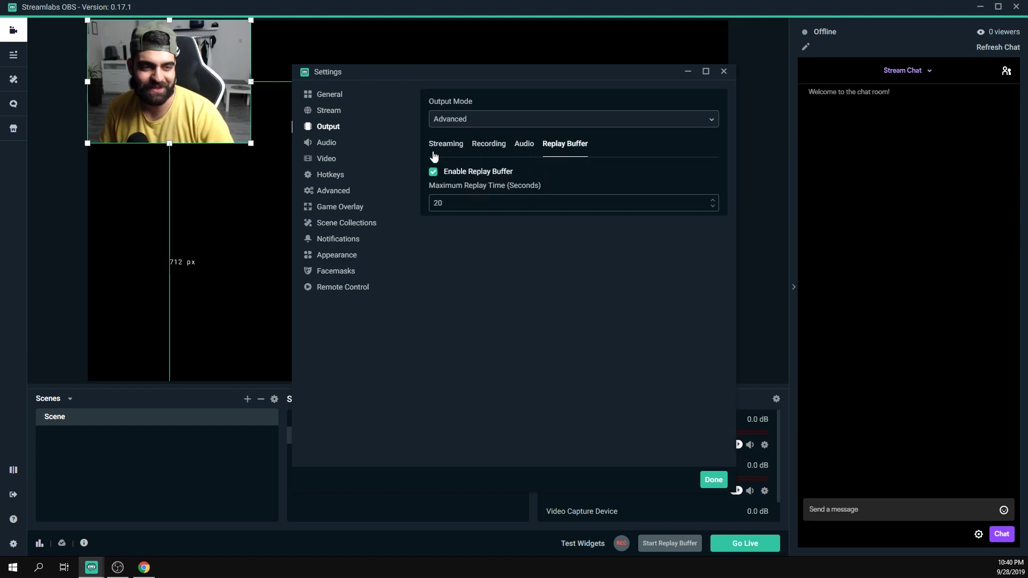
# Review the Advanced mode's streaming, recording and audio track options, then return the output mode to Simple.
pyautogui.click(445, 150)
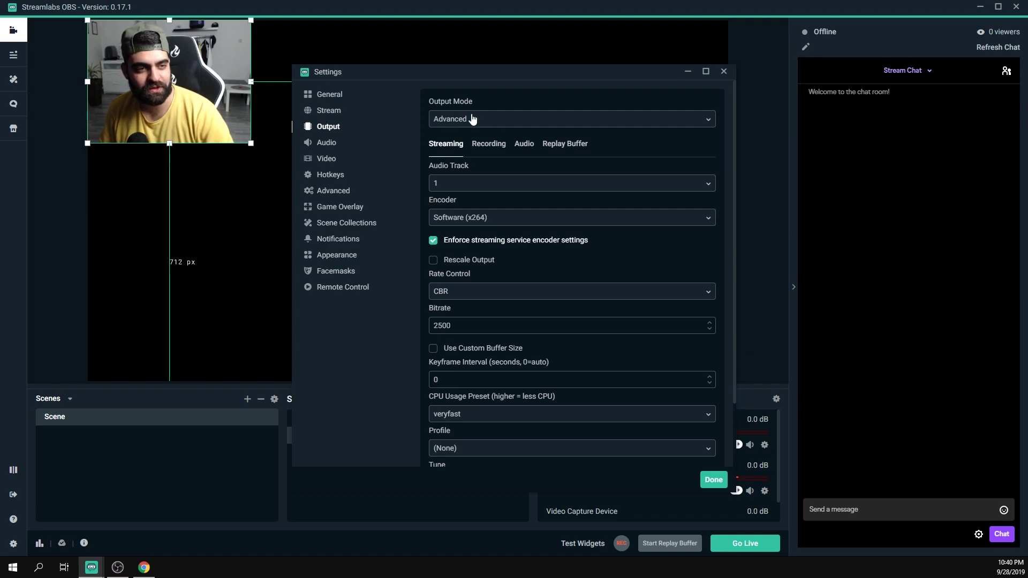
pyautogui.scroll(-3, 473, 202)
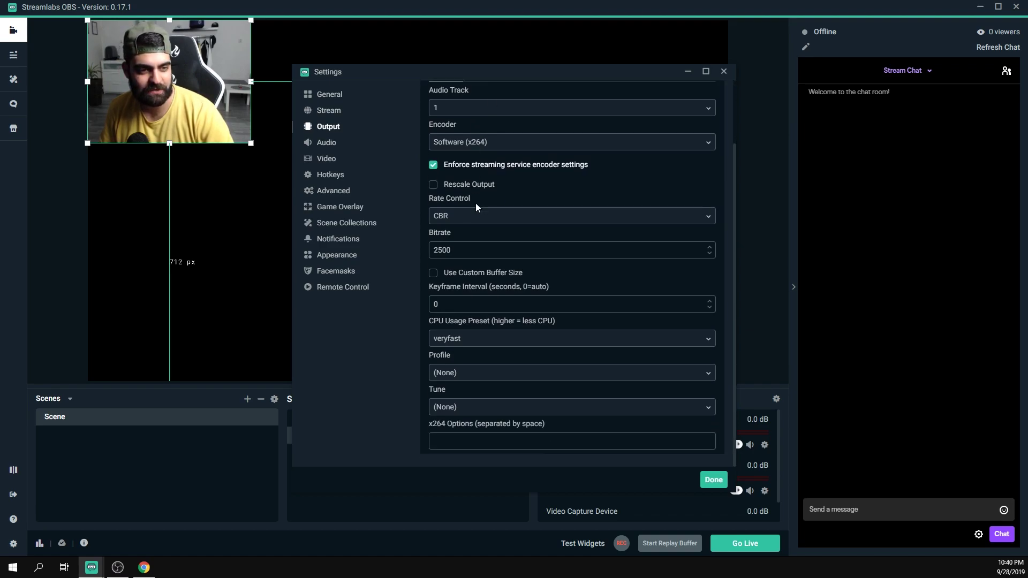
pyautogui.scroll(3, 486, 313)
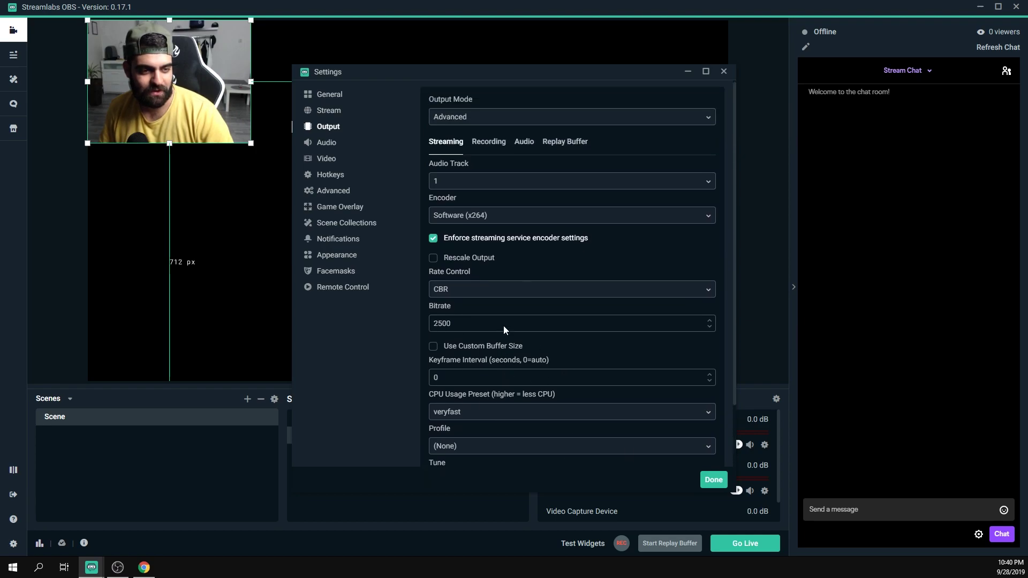
pyautogui.click(483, 152)
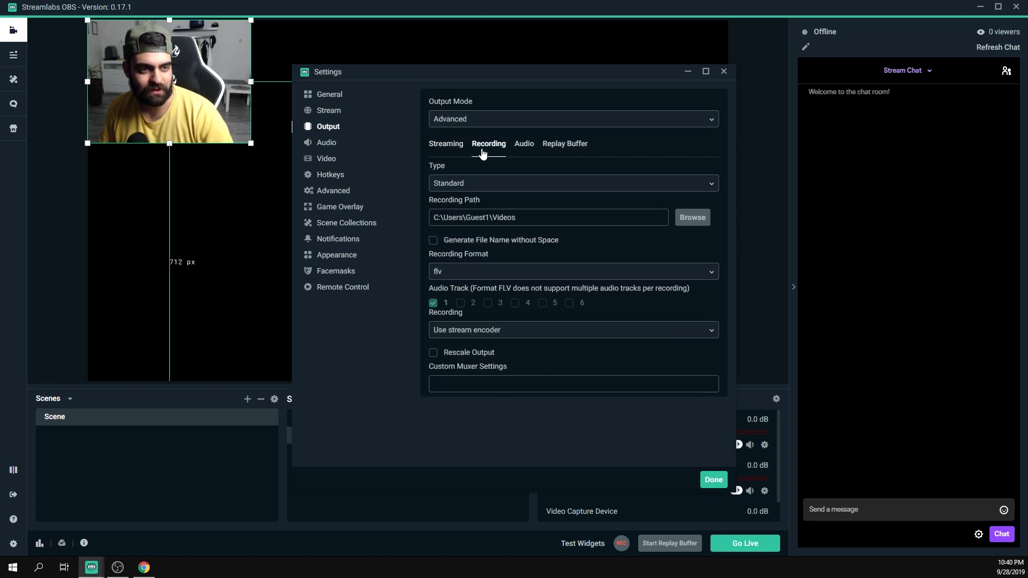
pyautogui.click(447, 145)
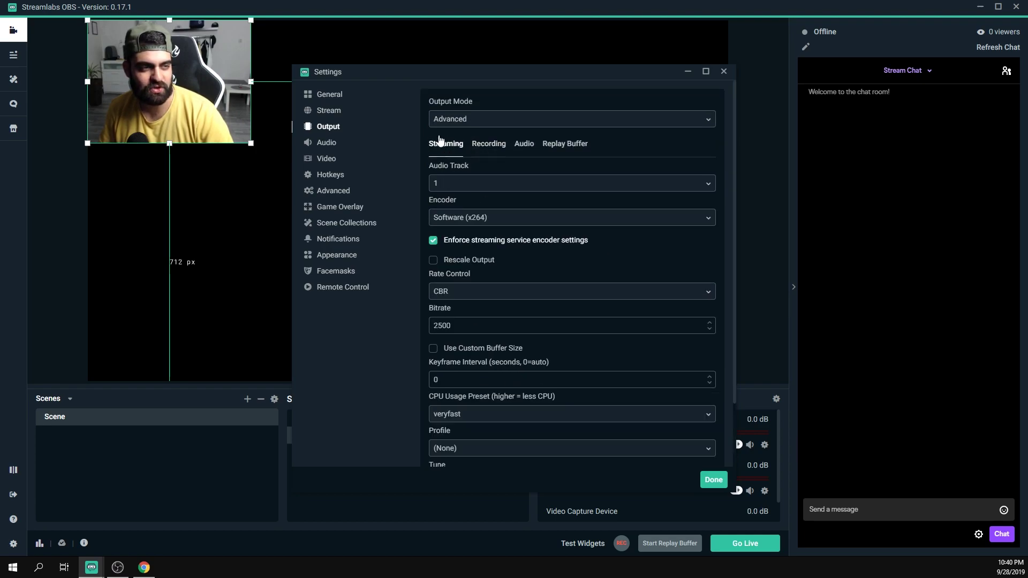
pyautogui.click(495, 143)
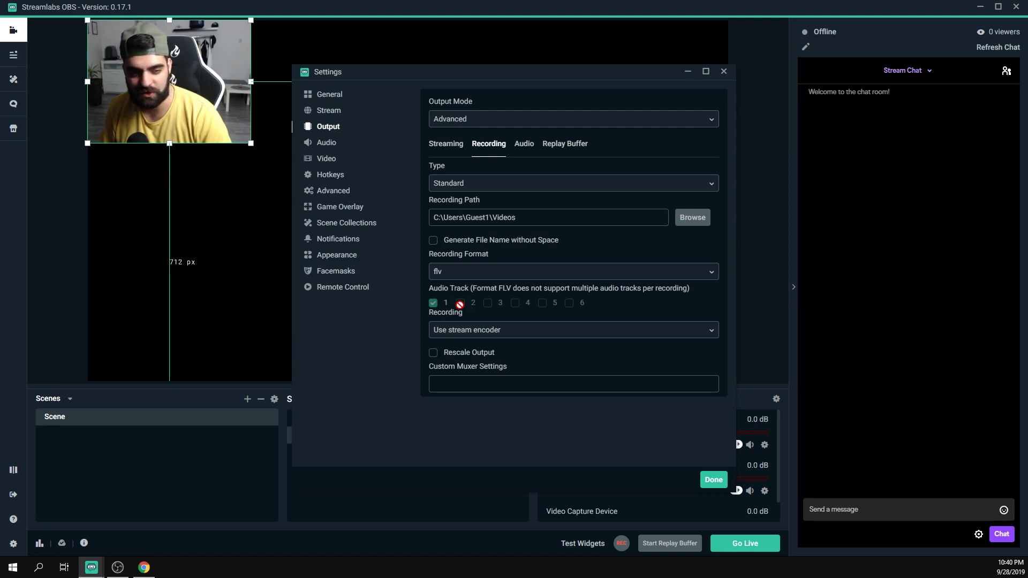
pyautogui.click(522, 150)
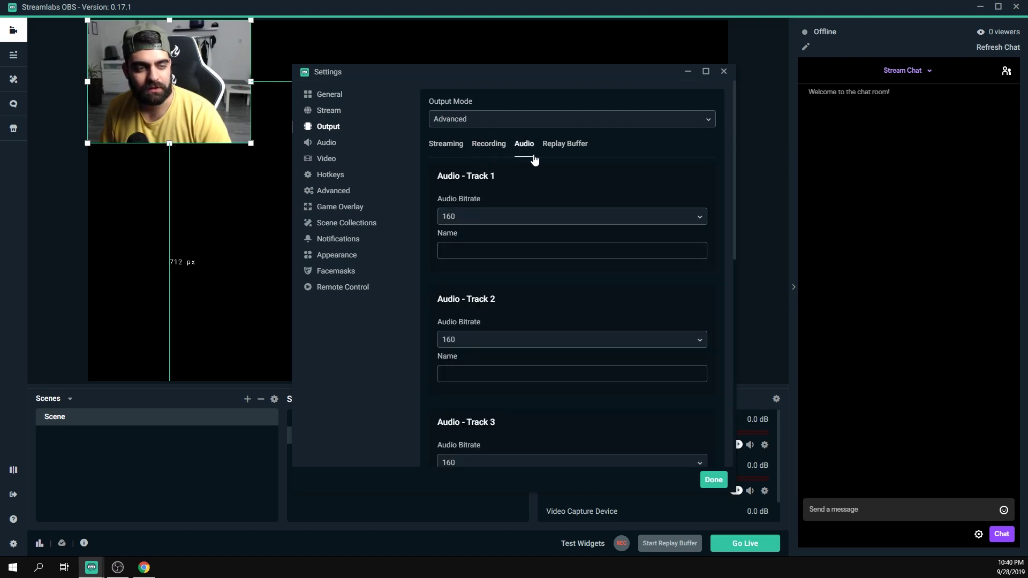
pyautogui.scroll(-7, 583, 203)
pyautogui.scroll(7, 583, 206)
pyautogui.scroll(1, 569, 235)
pyautogui.click(473, 120)
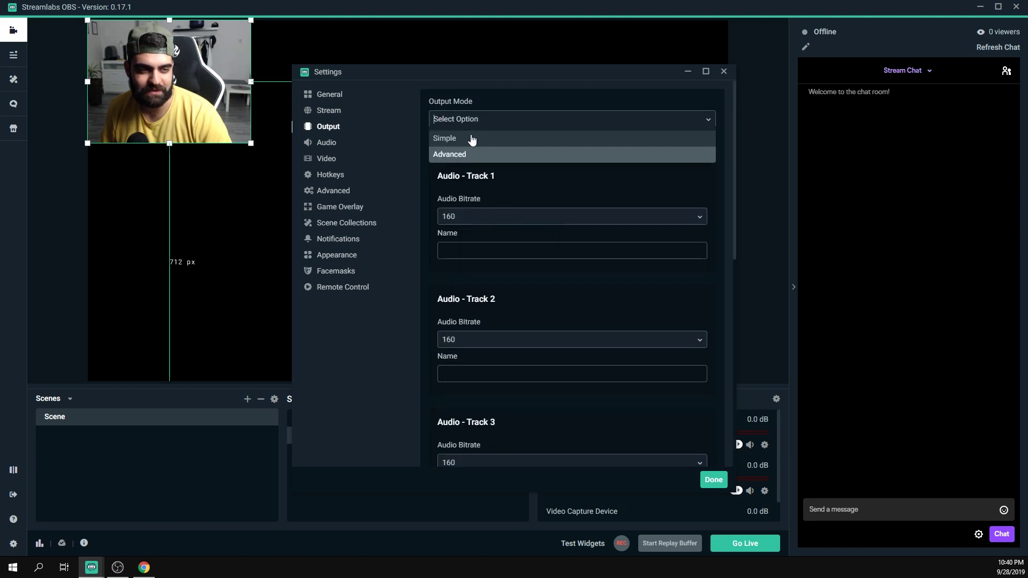
pyautogui.click(469, 140)
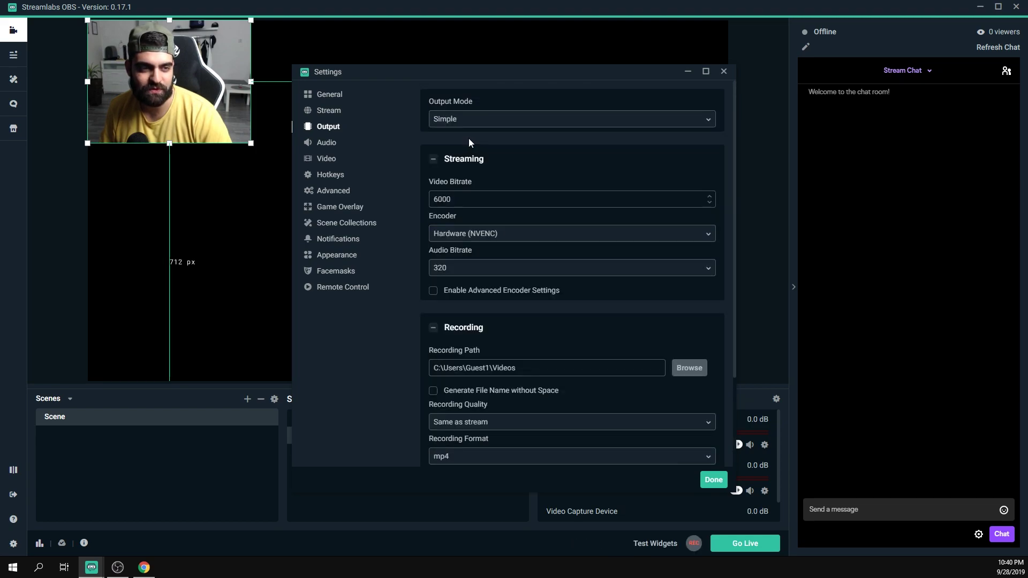
# Open the audio settings, review the sample rate options and keep 44.1khz selected.
pyautogui.click(324, 145)
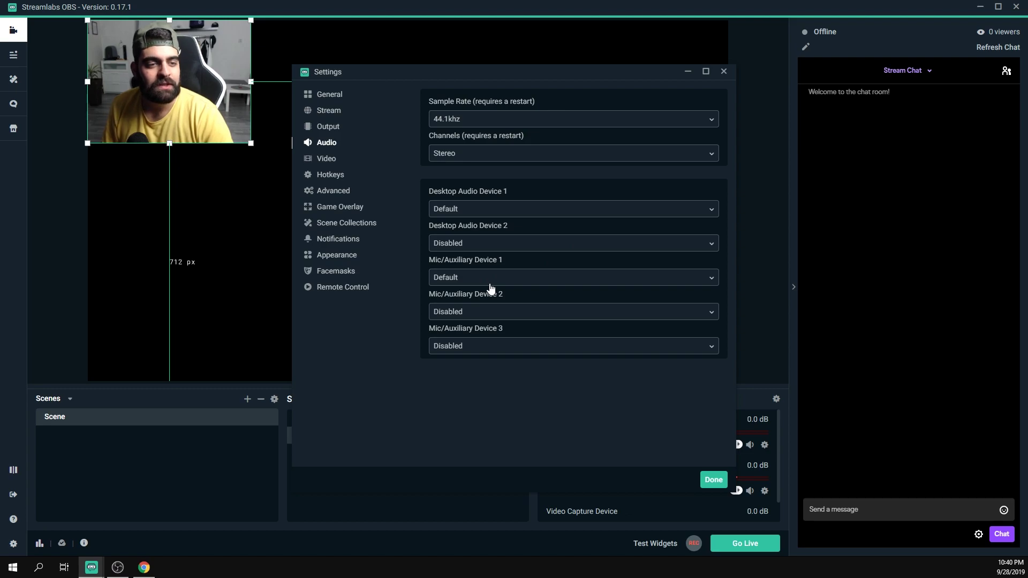
pyautogui.click(459, 125)
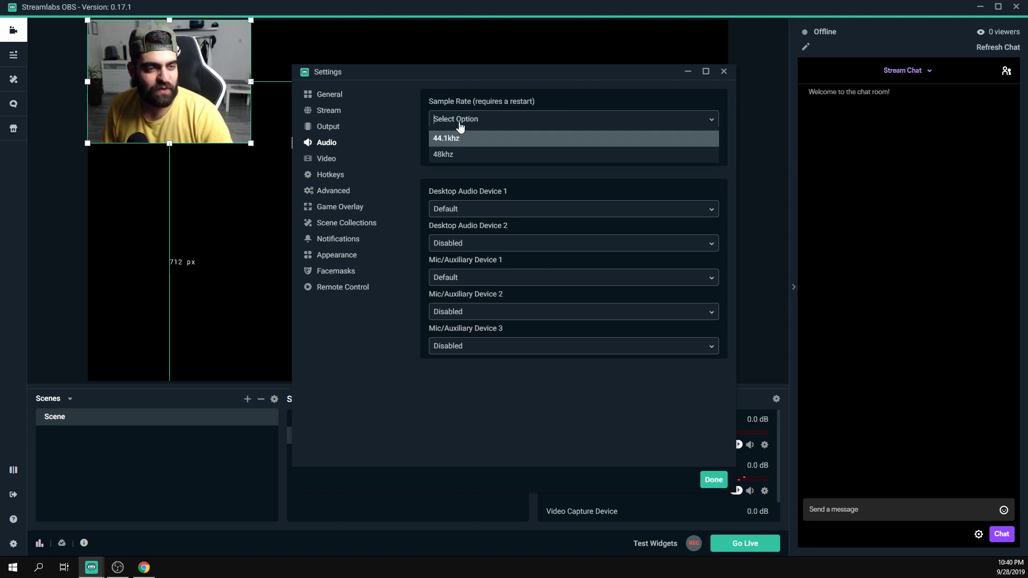
pyautogui.click(456, 138)
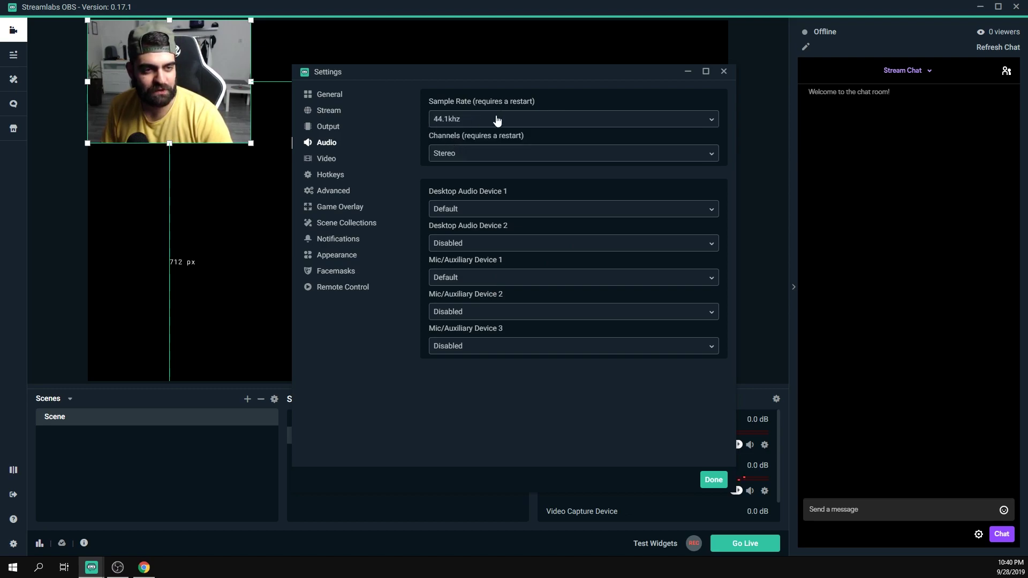
pyautogui.click(449, 122)
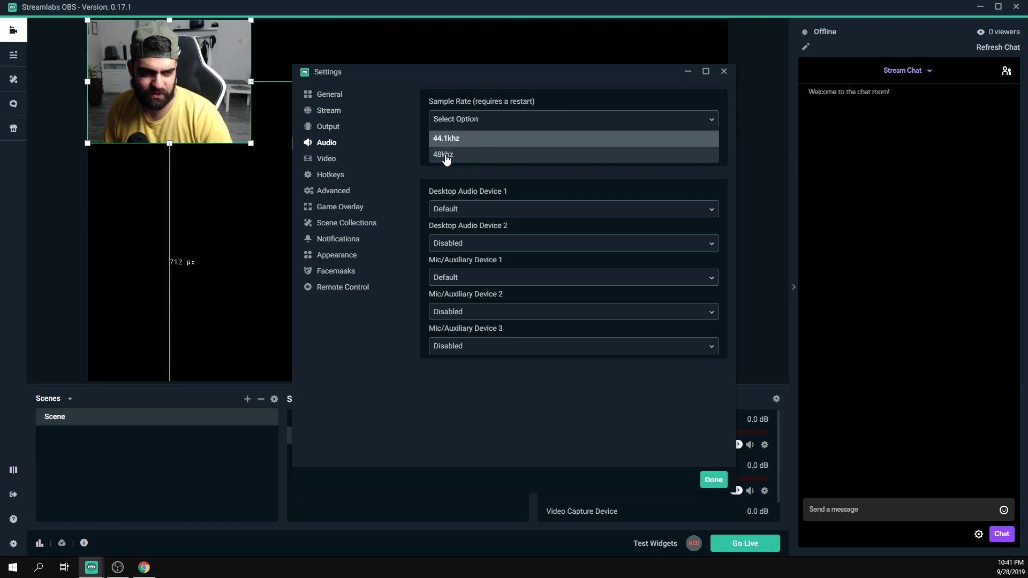
pyautogui.click(409, 122)
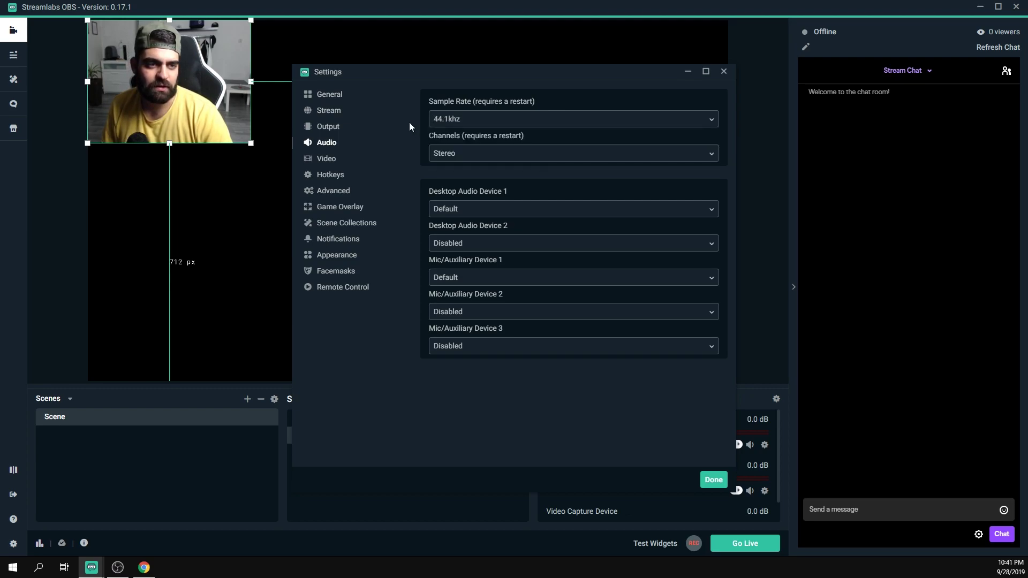
pyautogui.click(441, 123)
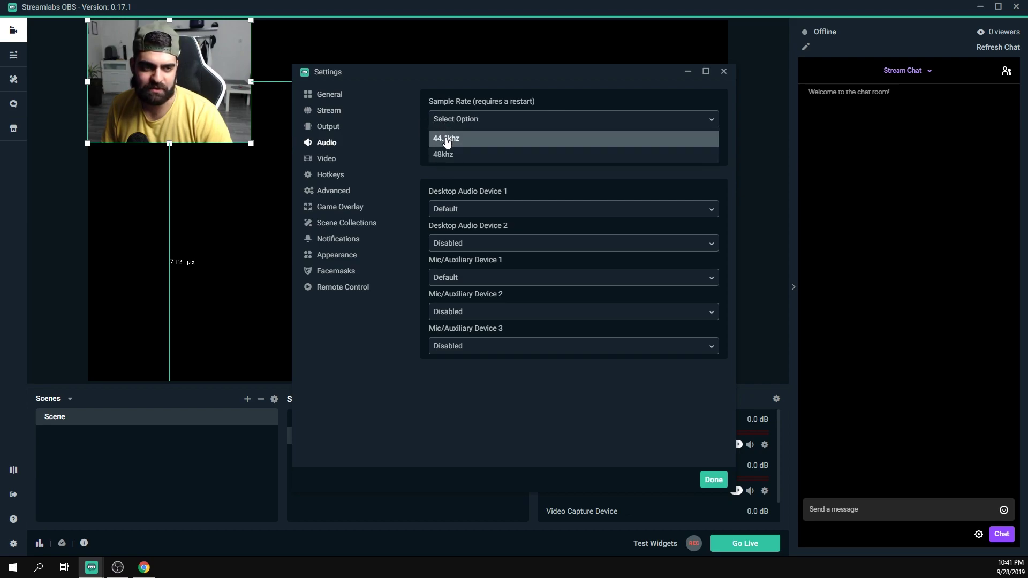
pyautogui.click(447, 139)
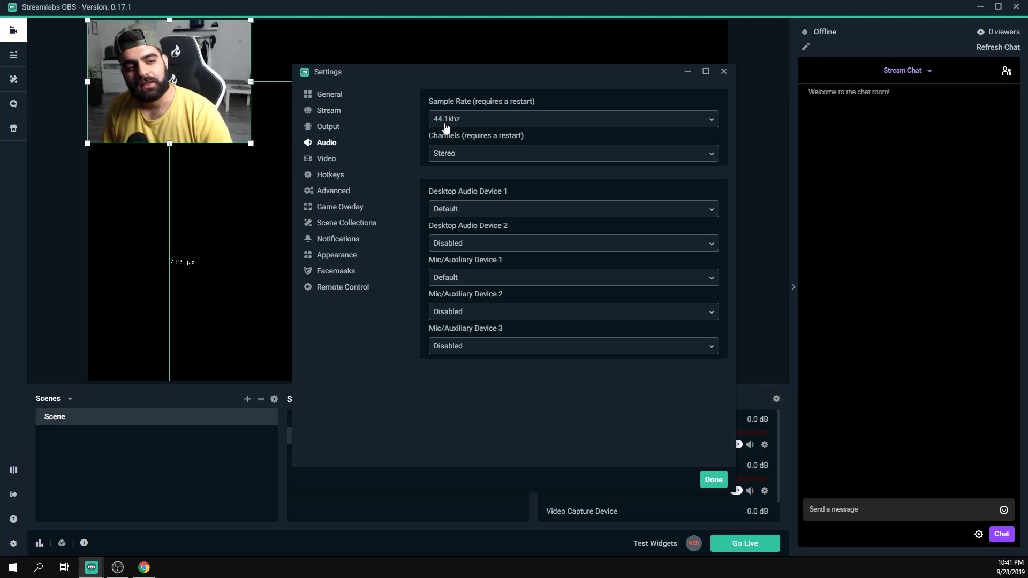
# Switch the audio sample rate to 48khz, then set it back to 44.1khz.
pyautogui.click(445, 124)
pyautogui.click(453, 154)
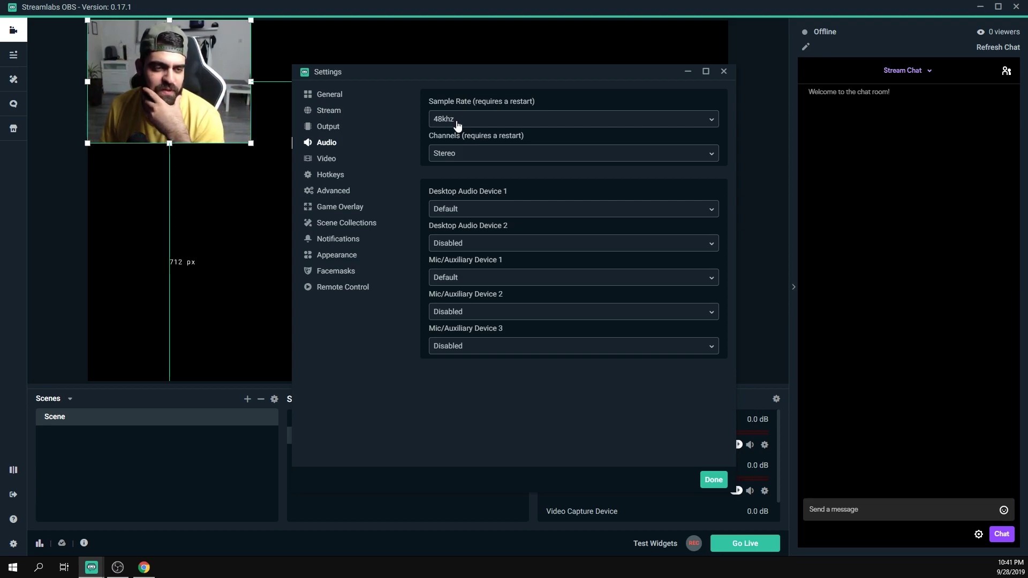
pyautogui.click(458, 124)
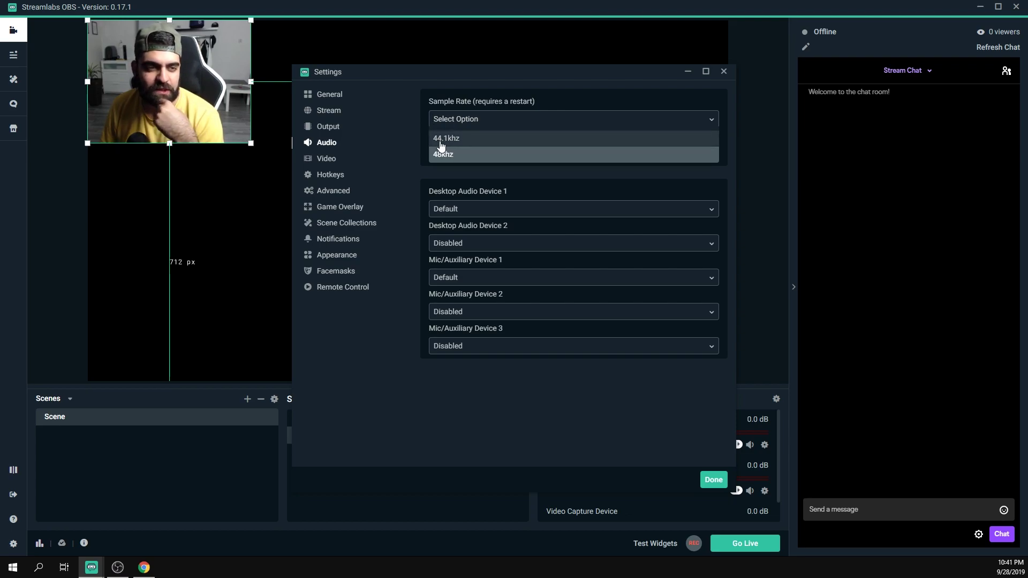
pyautogui.click(440, 140)
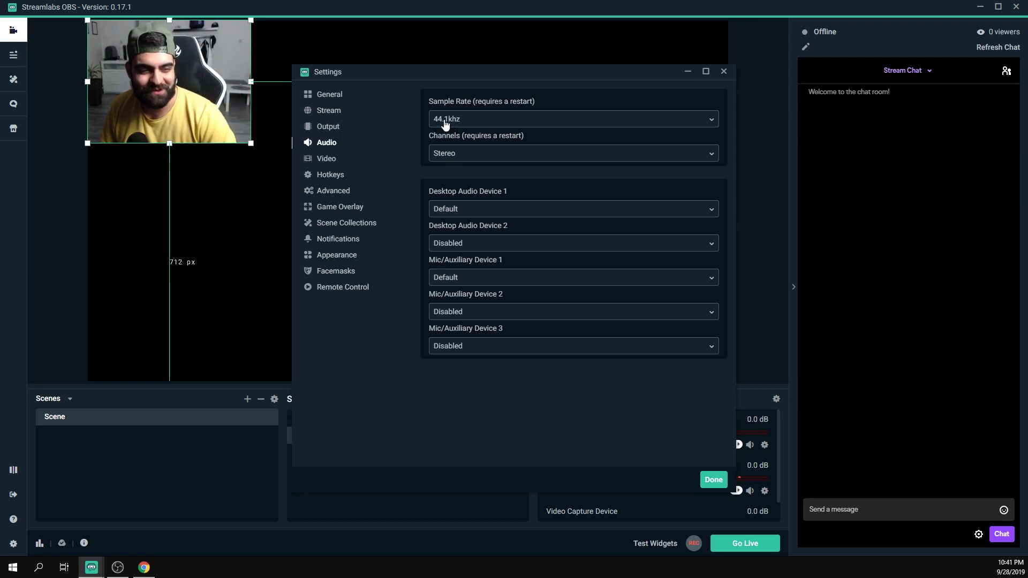
# Review the audio channel options and keep Stereo selected.
pyautogui.click(456, 153)
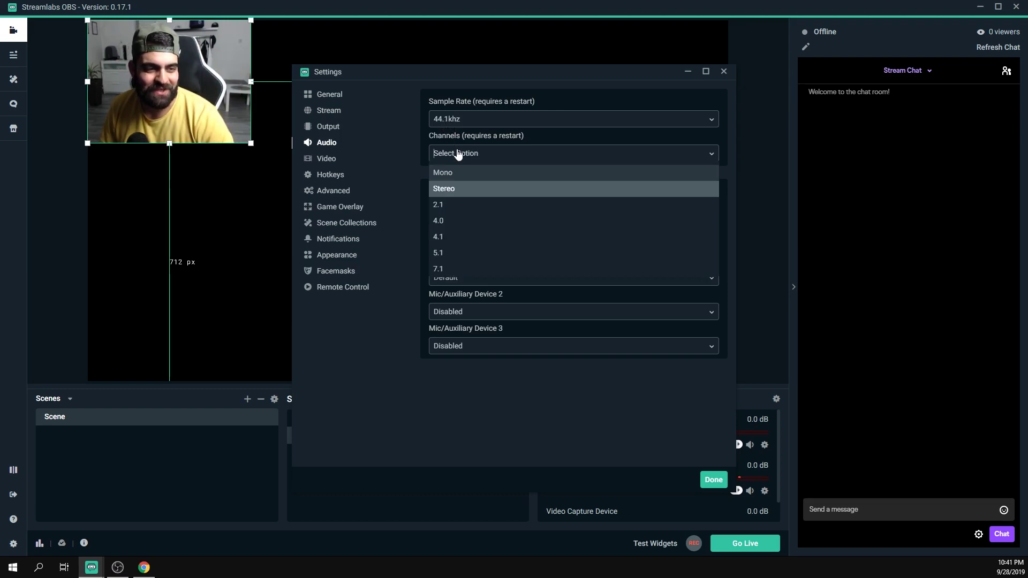
pyautogui.click(453, 191)
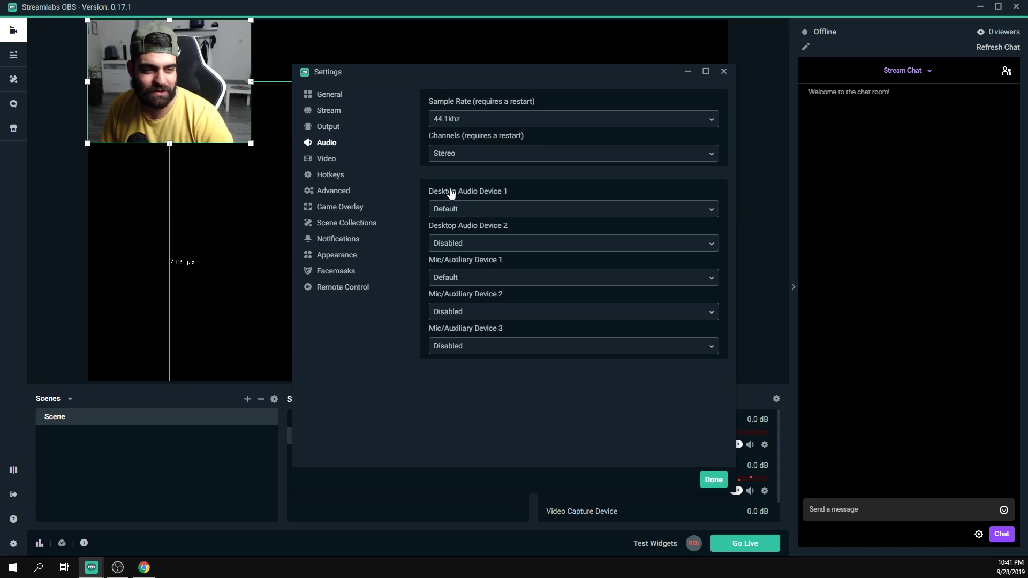
pyautogui.click(459, 159)
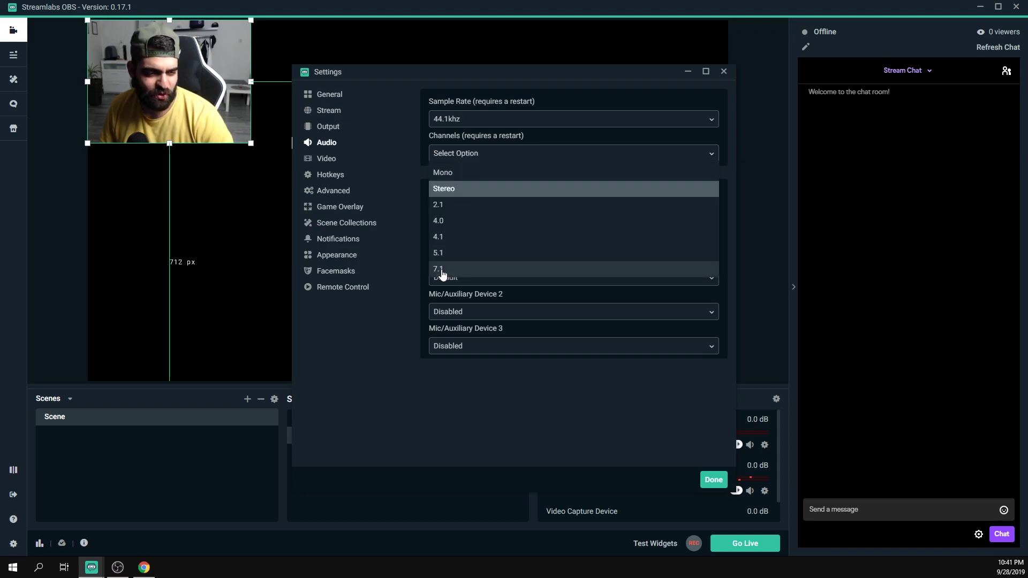
pyautogui.click(452, 194)
pyautogui.click(447, 156)
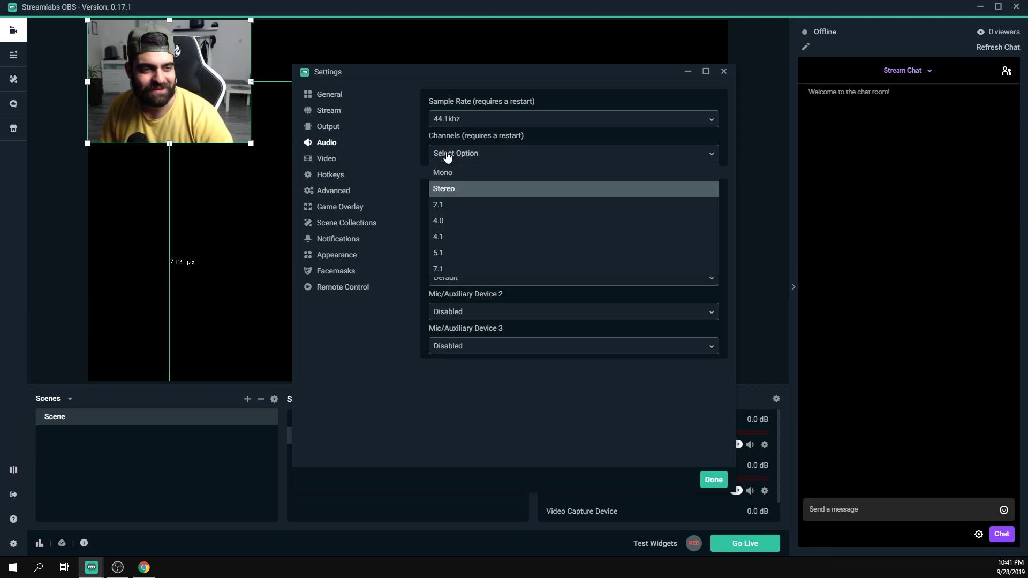
pyautogui.click(447, 194)
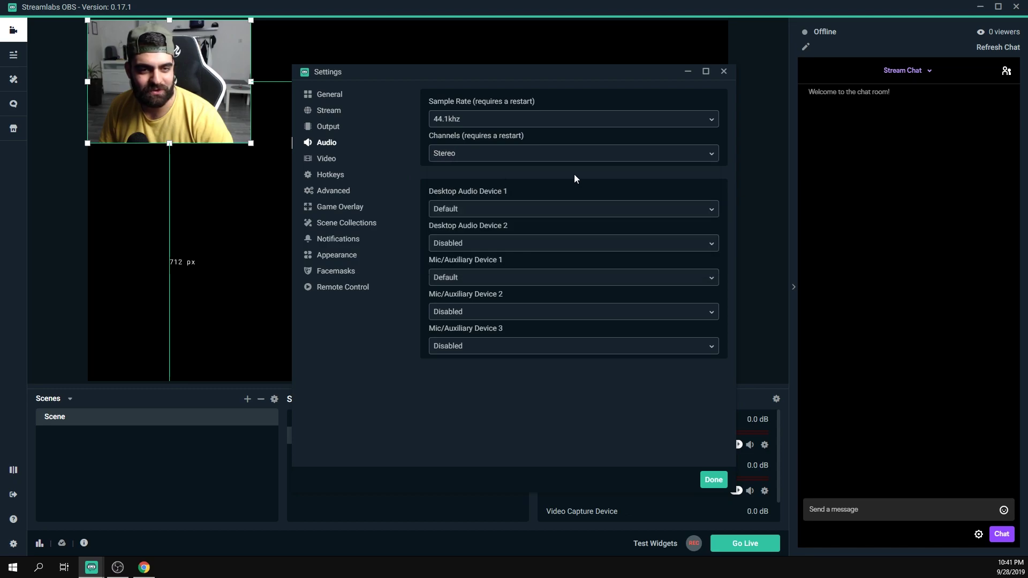
# Set Desktop Audio Device 1 to Speakers (Realtek(R) Audio) and Mic/Auxiliary Device 1 to Microphone (Yeti Stereo Microphone).
pyautogui.click(492, 207)
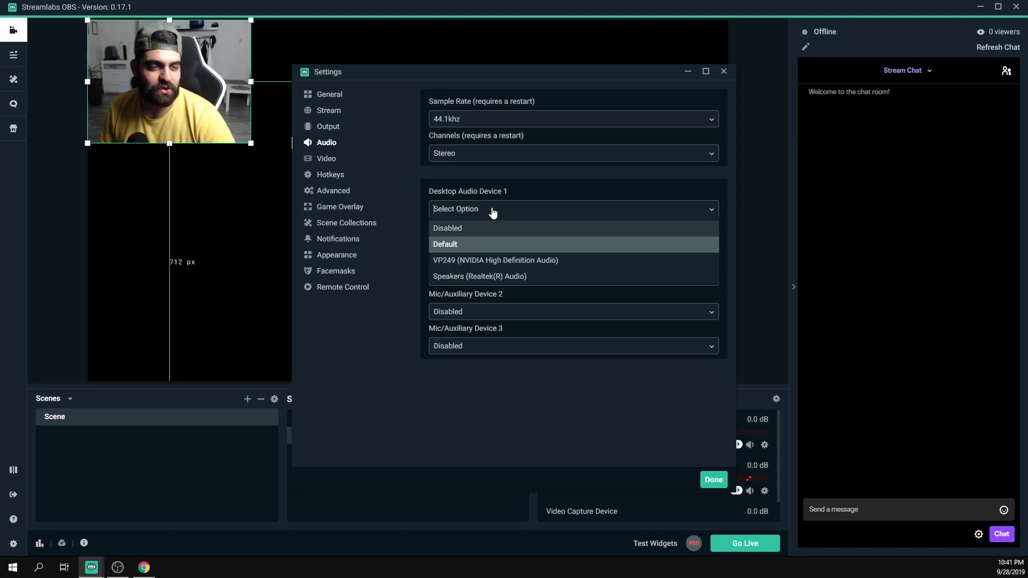
pyautogui.click(479, 277)
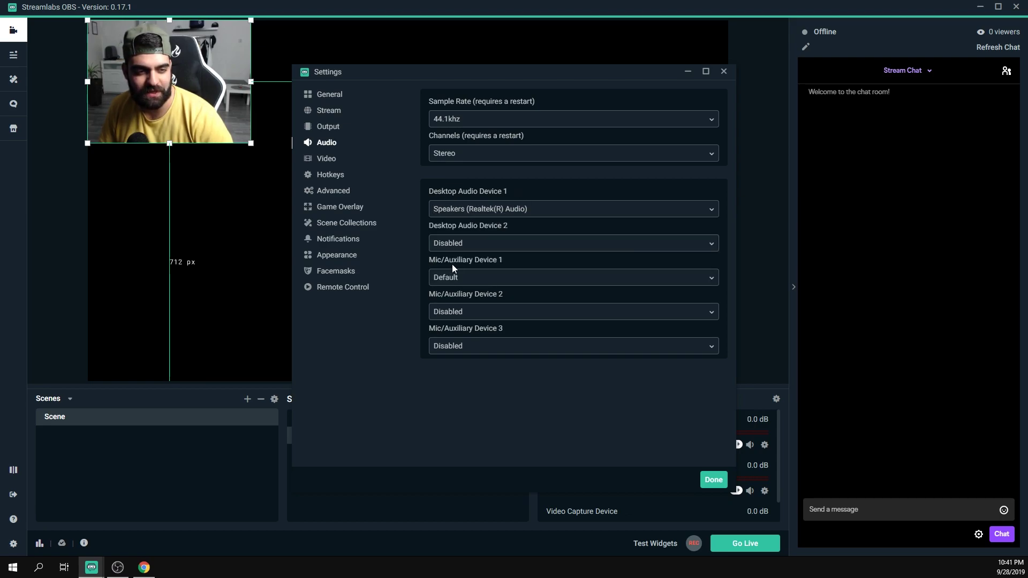
pyautogui.click(475, 279)
pyautogui.click(498, 346)
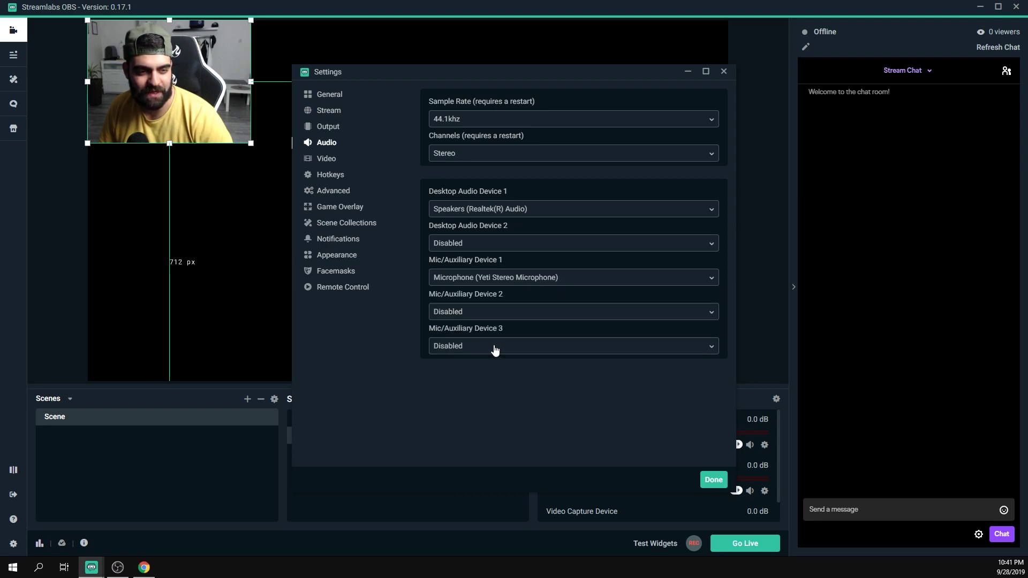
pyautogui.click(486, 202)
pyautogui.click(473, 277)
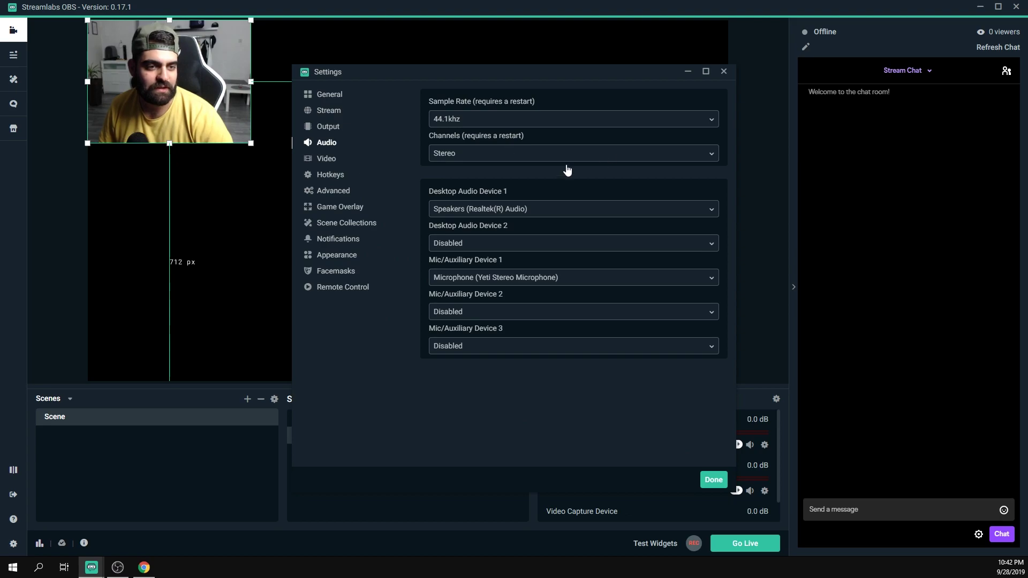
# Open the video settings, review the base canvas resolution options and keep 1920x1080 selected.
pyautogui.click(326, 160)
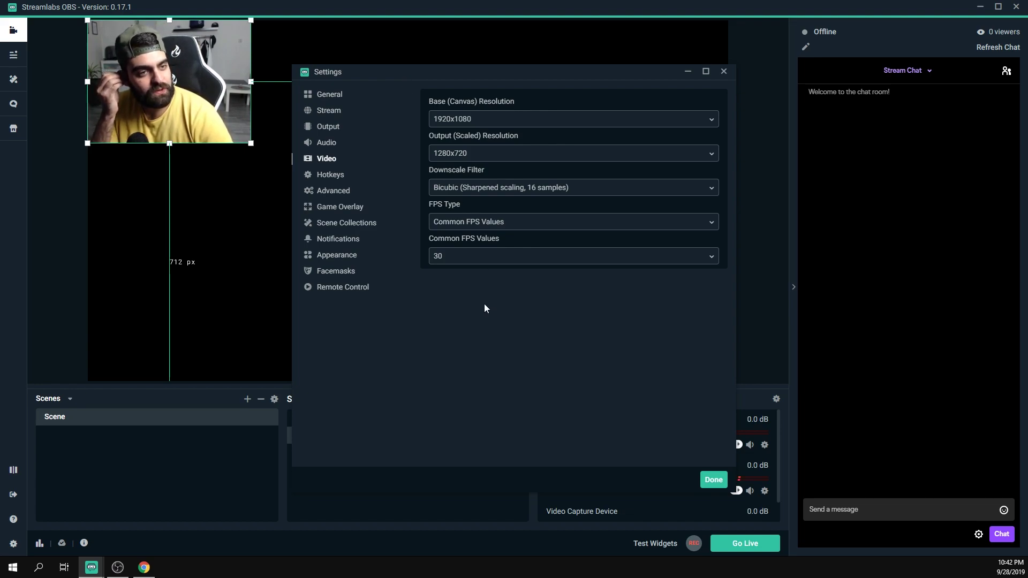
pyautogui.click(514, 118)
pyautogui.click(538, 92)
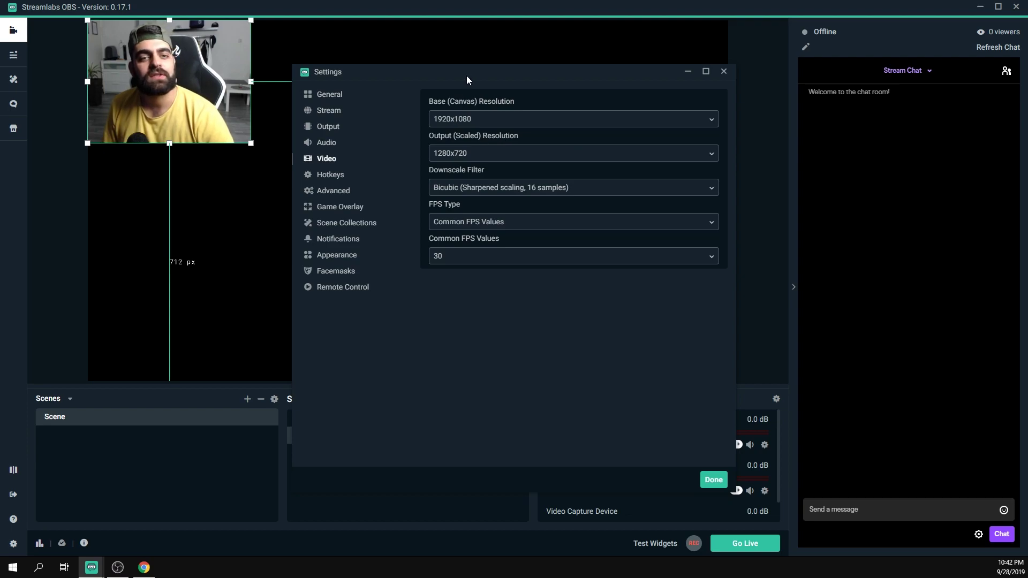
pyautogui.moveTo(467, 77); pyautogui.dragTo(728, 37)
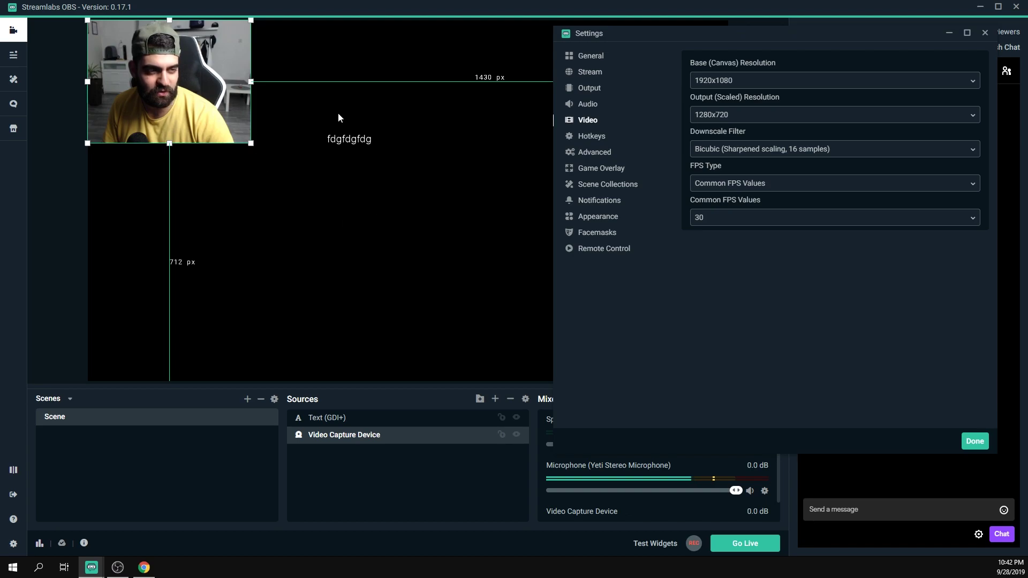
pyautogui.click(737, 84)
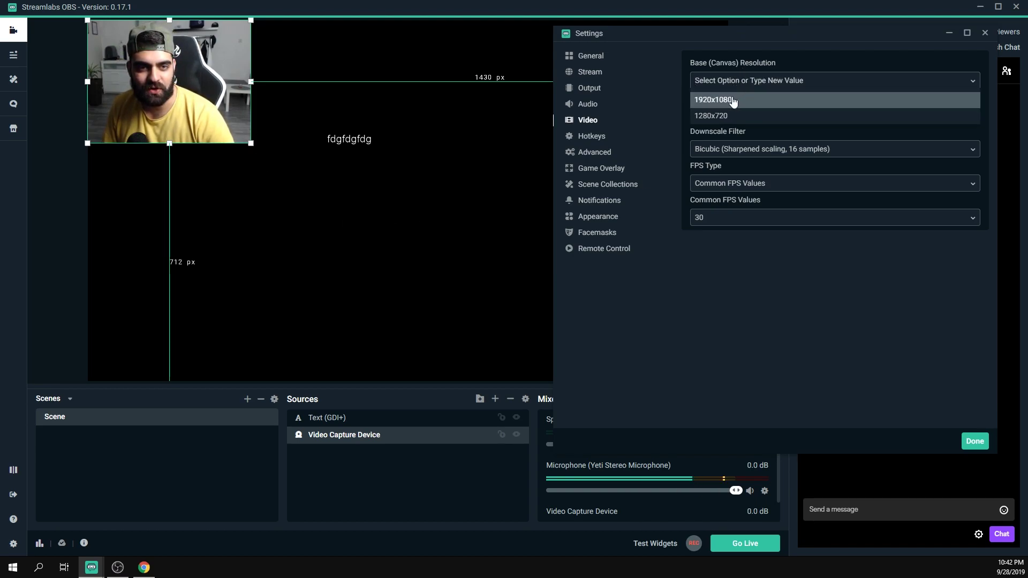
pyautogui.click(731, 99)
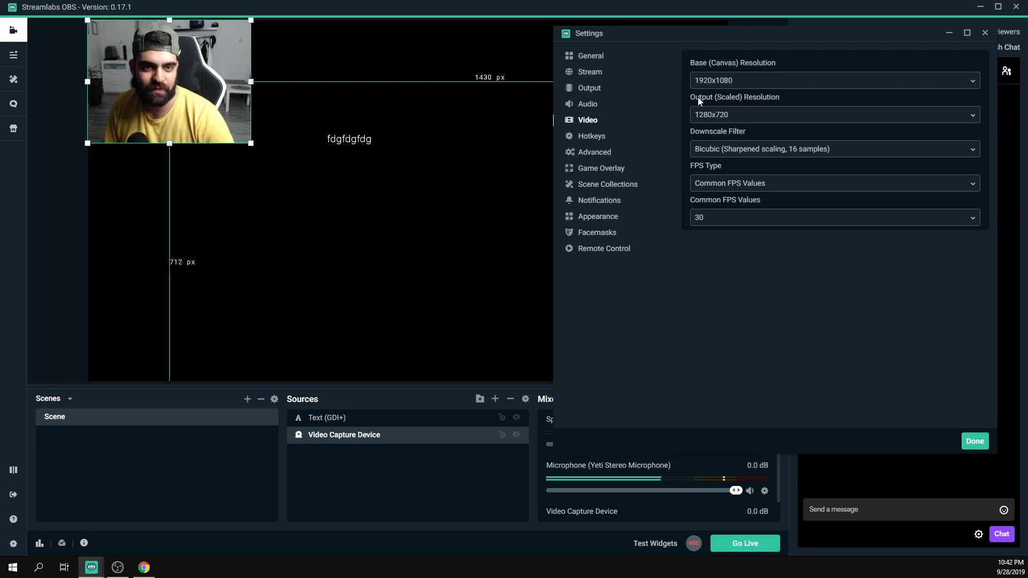
# Review the output scaled resolution options, keep 1280x720 selected and move the settings window back over the preview.
pyautogui.click(718, 114)
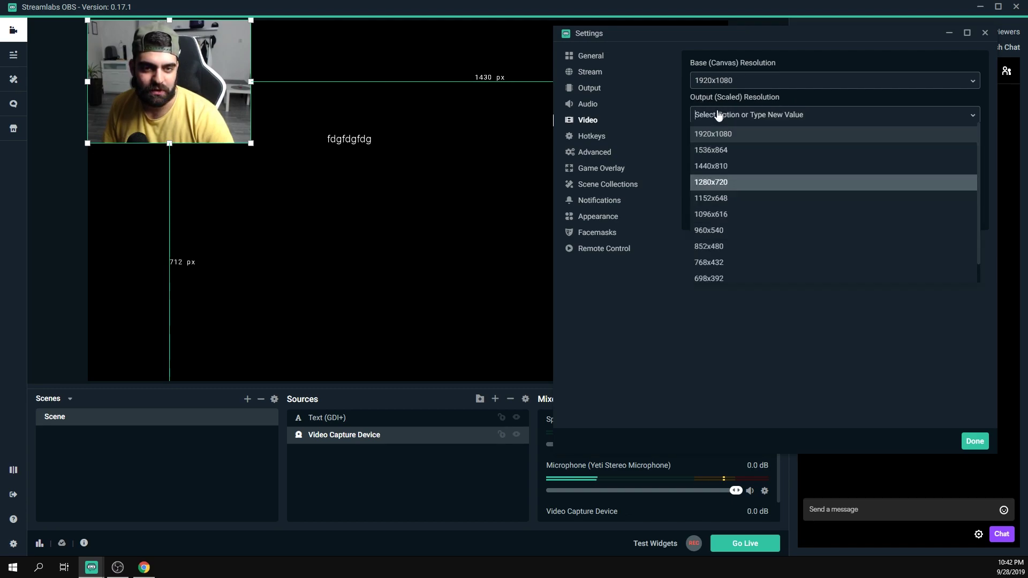
pyautogui.click(716, 180)
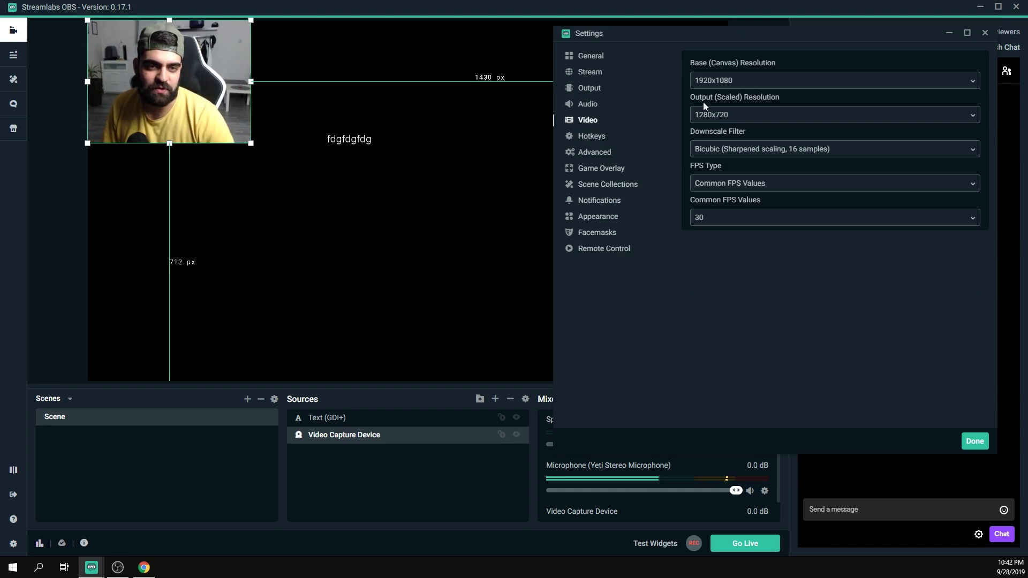
pyautogui.moveTo(723, 34); pyautogui.dragTo(468, 40)
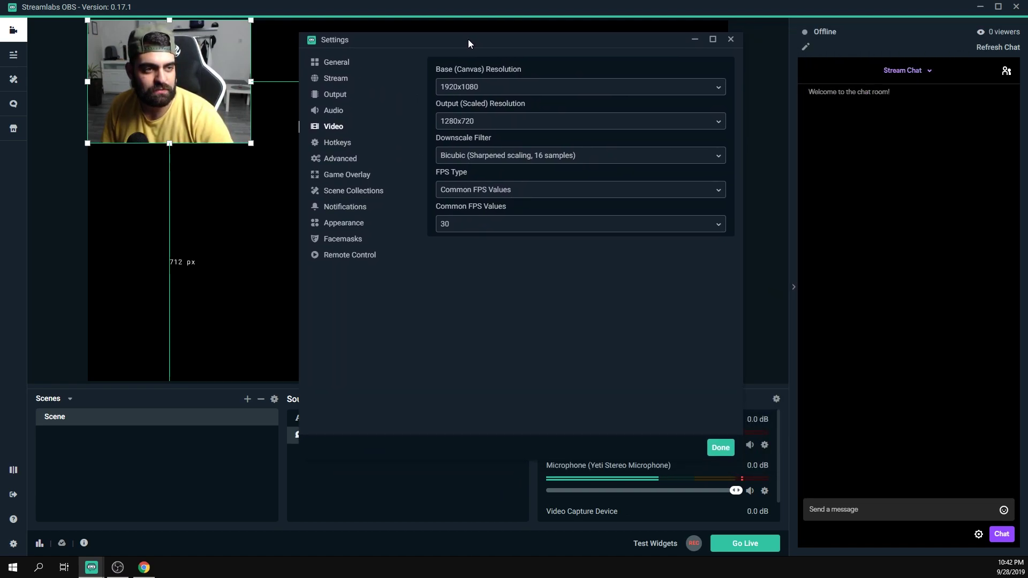
pyautogui.moveTo(468, 40); pyautogui.dragTo(443, 34)
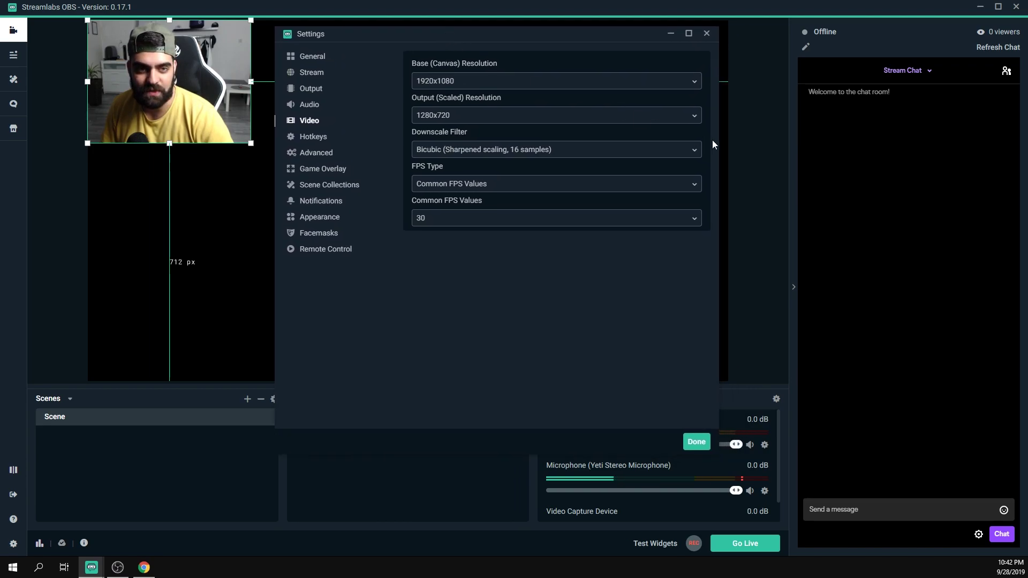
# Switch the base canvas resolution to 1280x720, then set it back to 1920x1080.
pyautogui.click(467, 87)
pyautogui.click(444, 115)
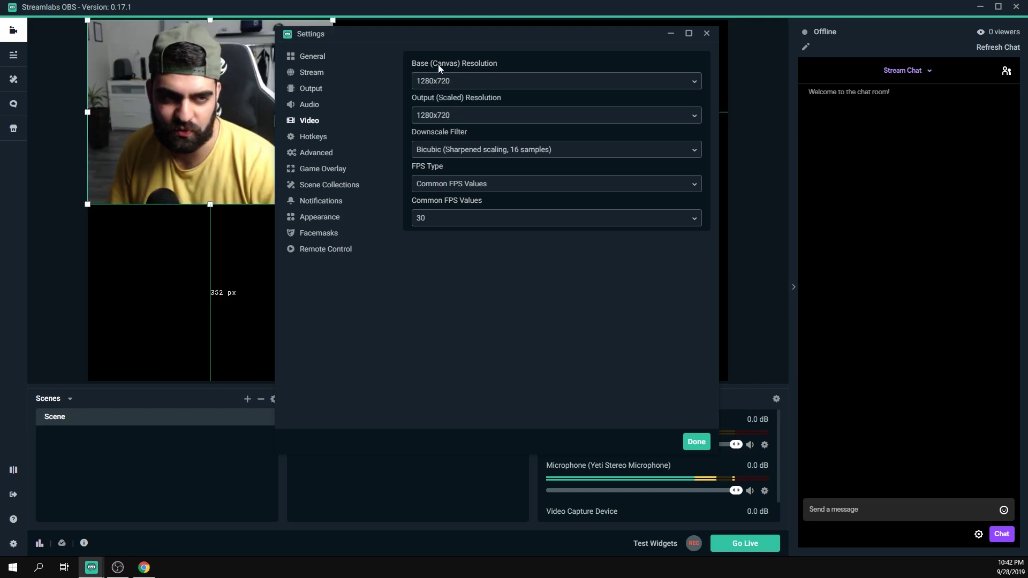
pyautogui.click(446, 88)
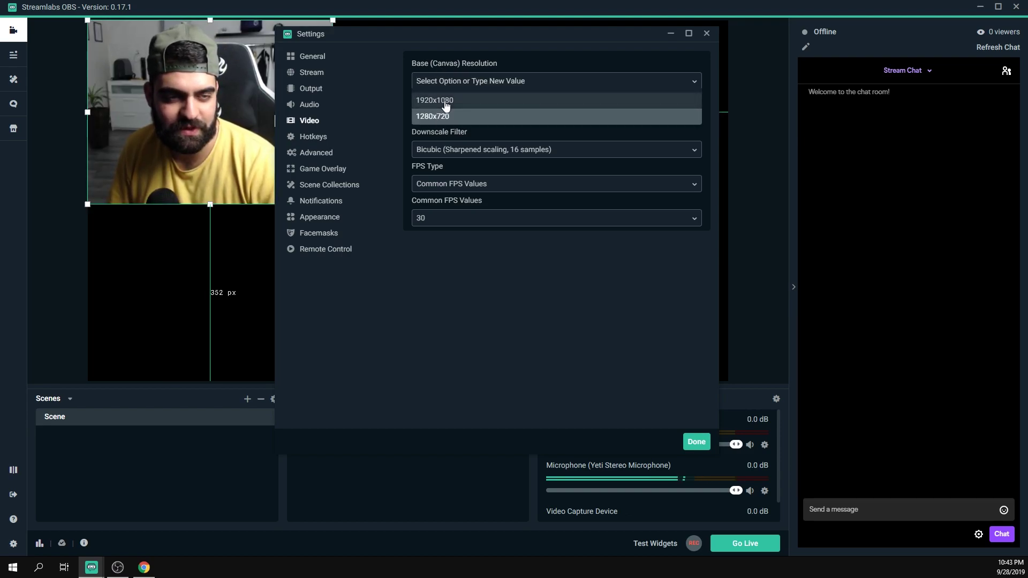
pyautogui.click(444, 100)
# Set the output scaled resolution to 1920x1080 and keep Bicubic (Sharpened scaling, 16 samples) as the downscale filter.
pyautogui.click(436, 116)
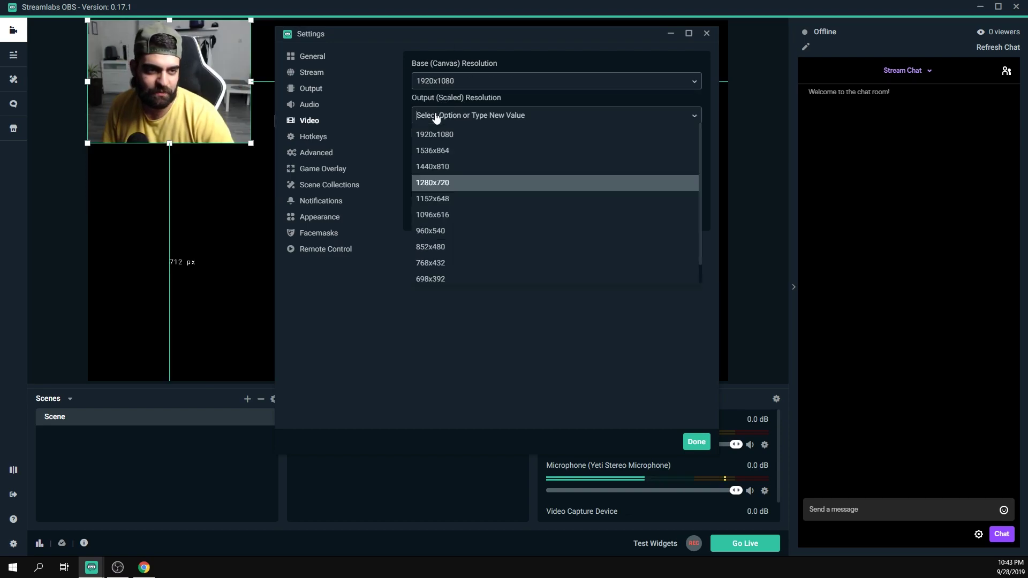
pyautogui.click(446, 138)
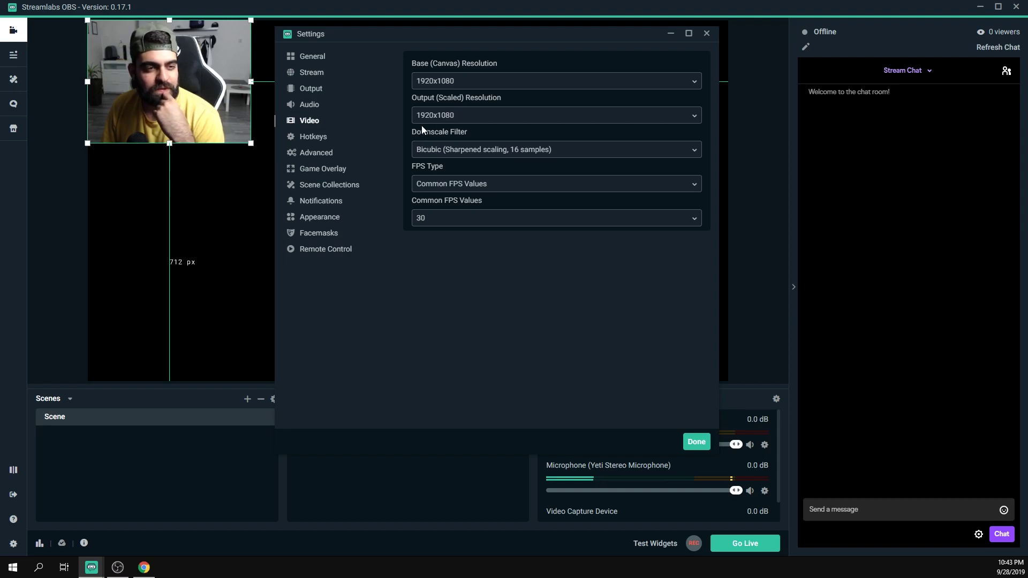
pyautogui.click(465, 153)
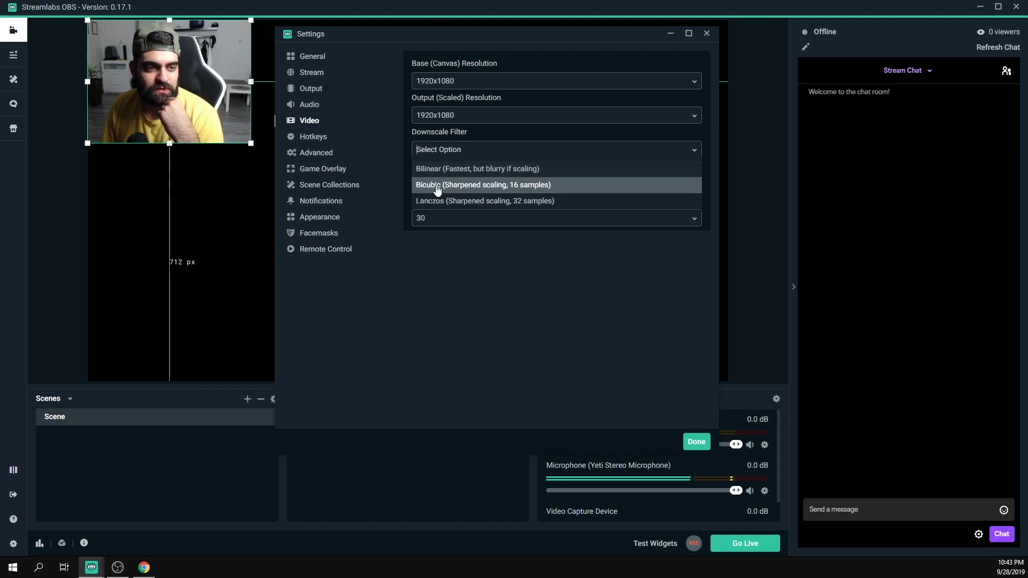
pyautogui.click(435, 182)
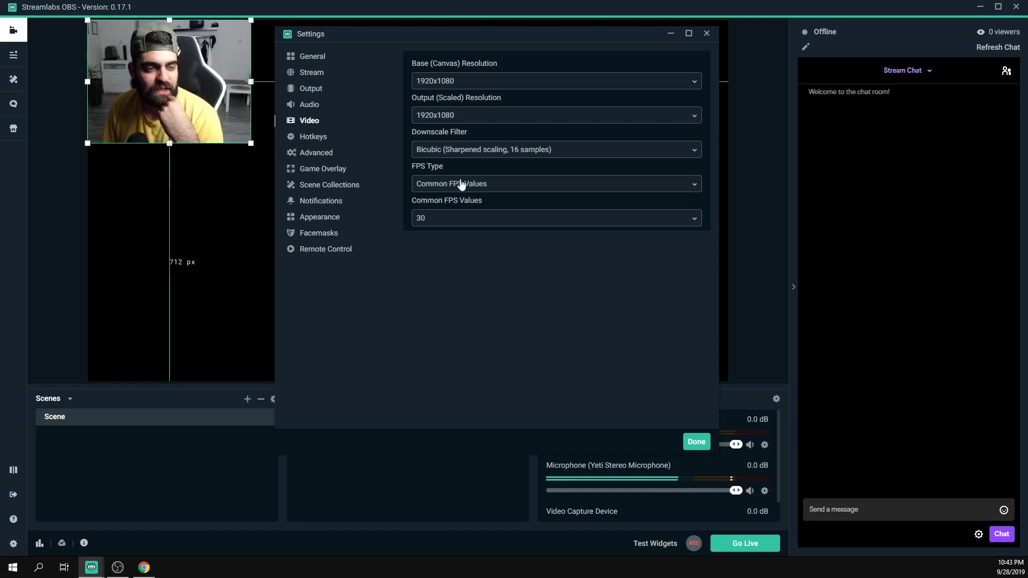
# Review the frame rate options, keeping the FPS type at Common FPS Values and the frame rate at 30.
pyautogui.click(433, 188)
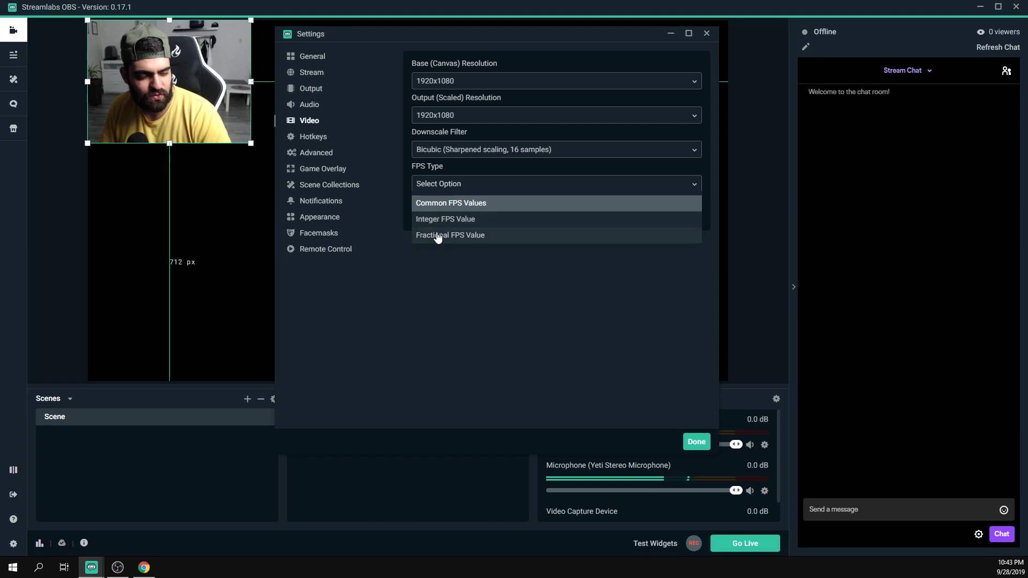
pyautogui.click(453, 204)
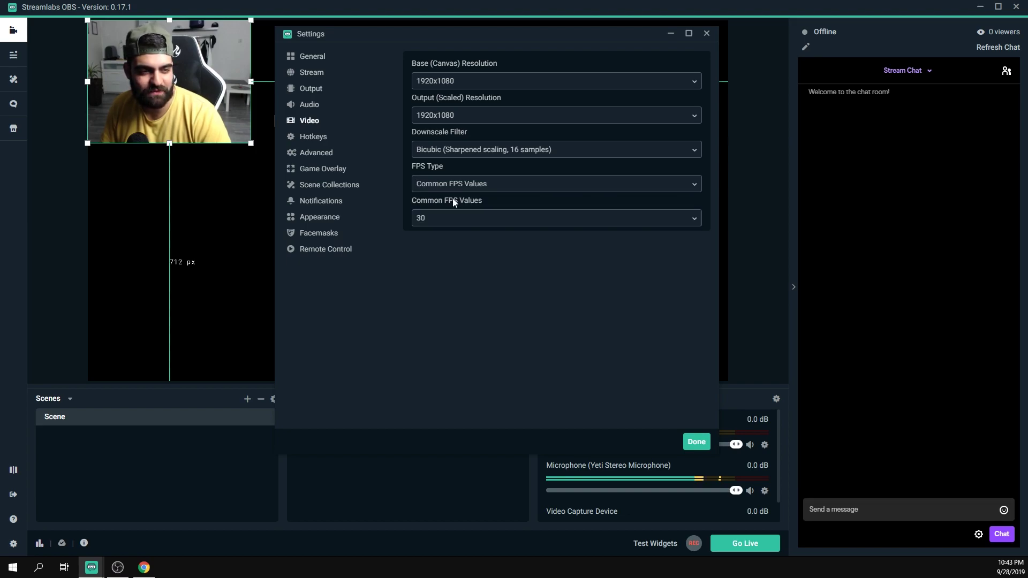
pyautogui.click(449, 218)
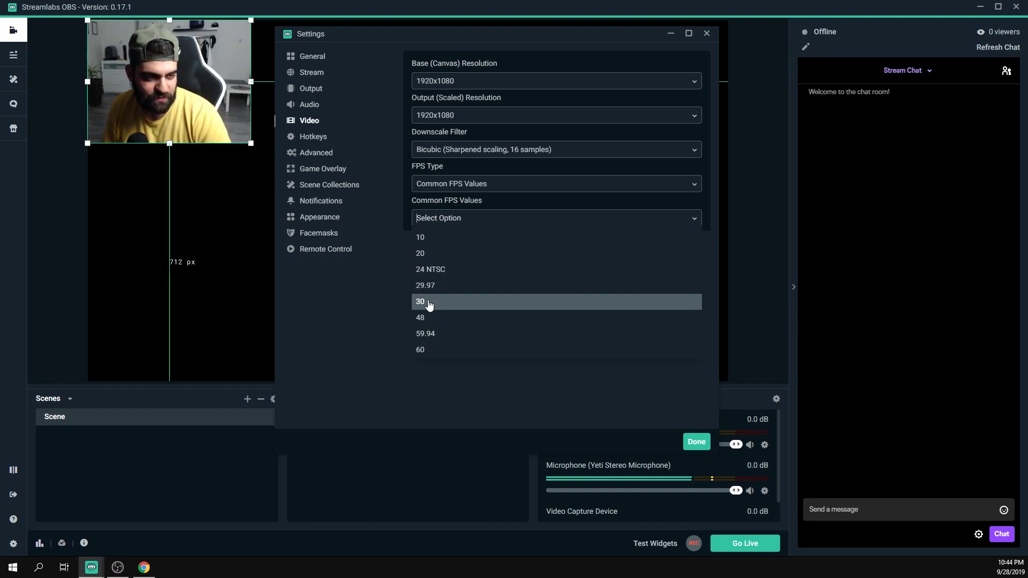
pyautogui.click(429, 303)
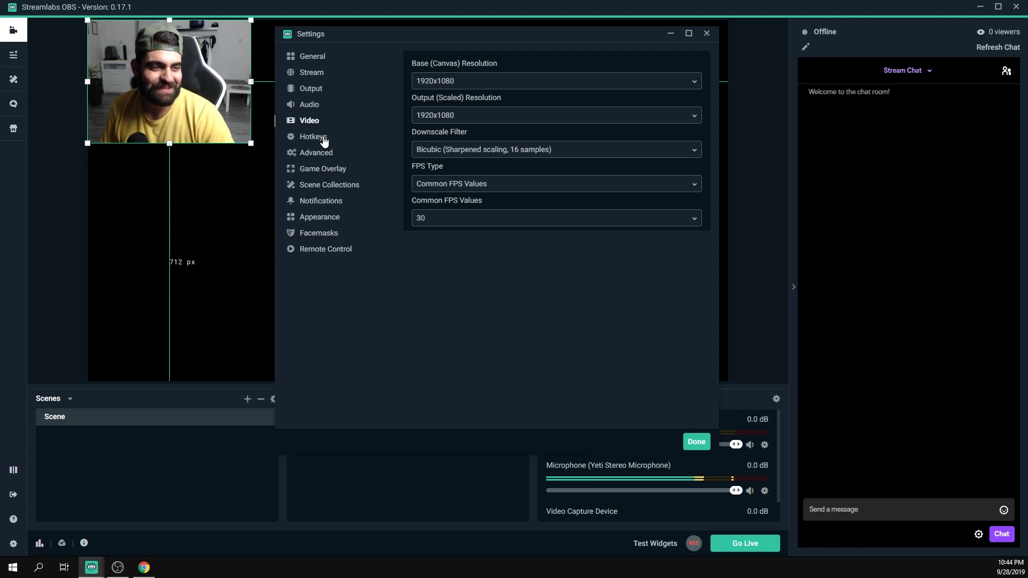
# Look through the hotkey settings for streaming, recording, the scene's sources and the audio devices.
pyautogui.click(309, 106)
pyautogui.click(307, 122)
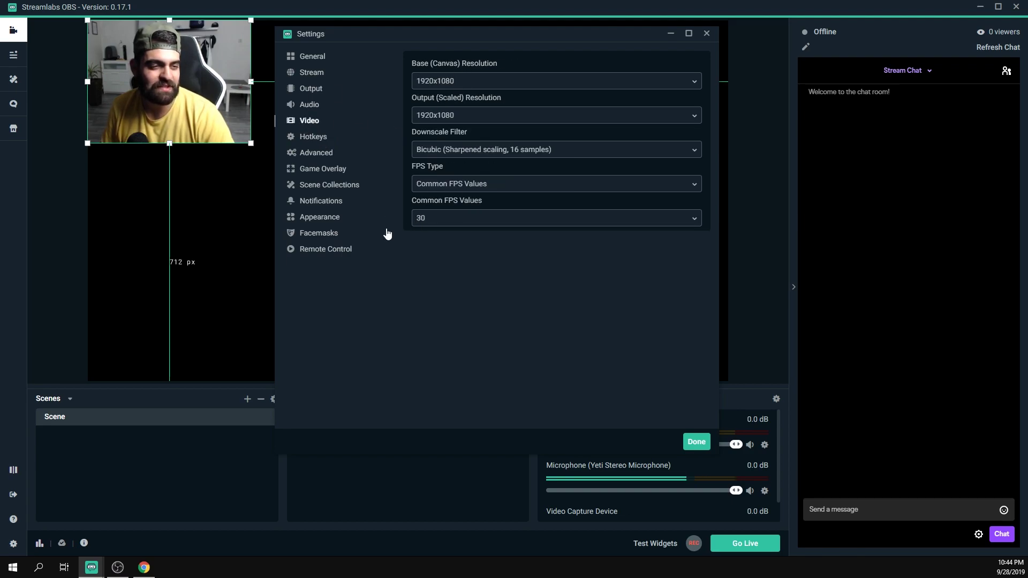
pyautogui.click(307, 133)
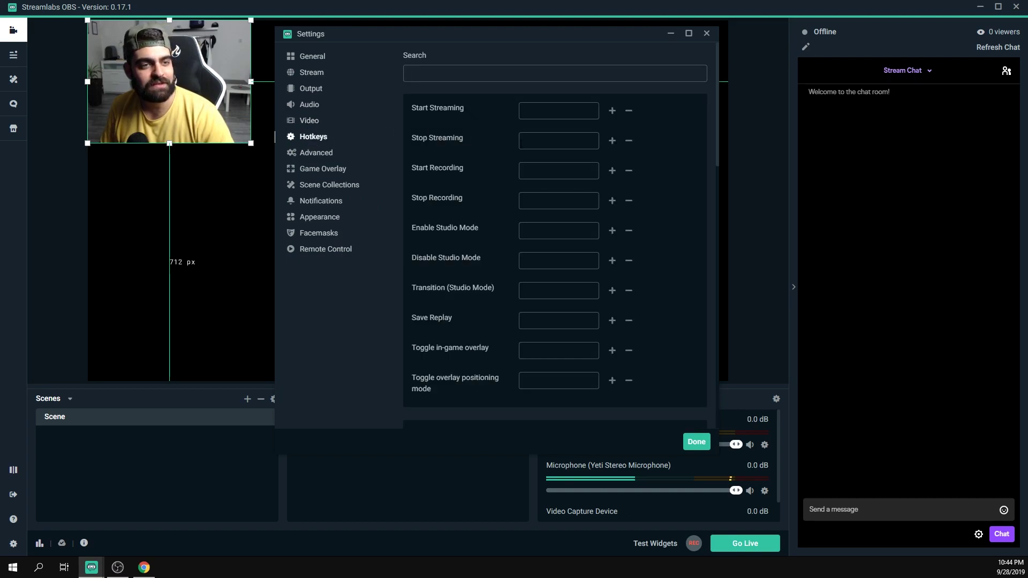
pyautogui.scroll(-8, 555, 241)
pyautogui.scroll(-1, 555, 241)
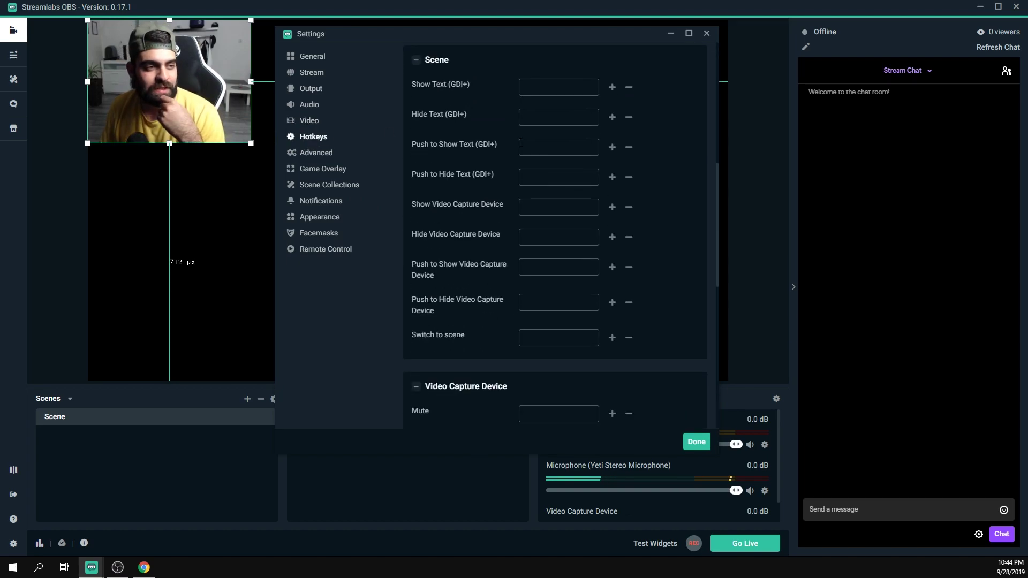
pyautogui.scroll(-8, 470, 187)
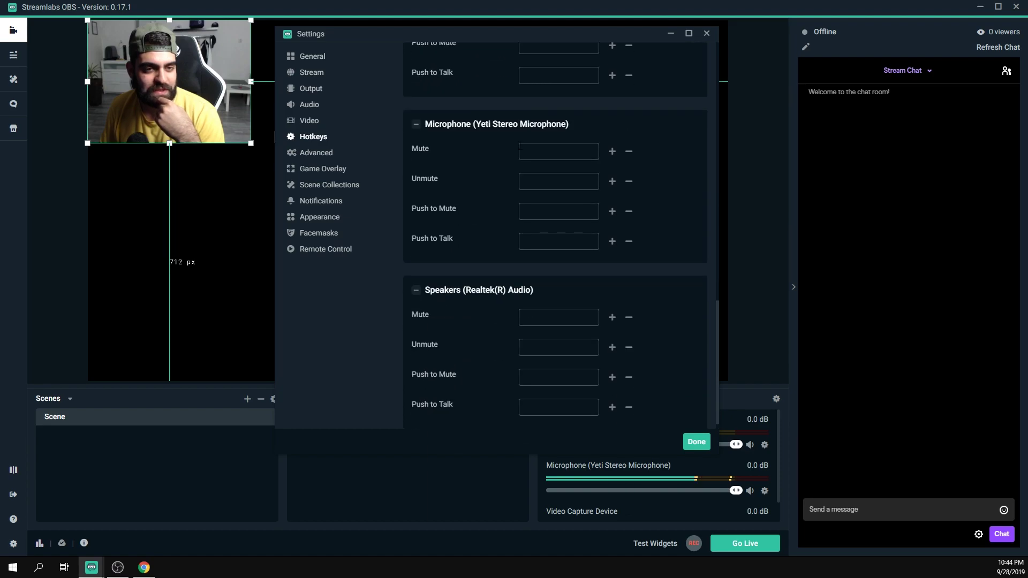
pyautogui.scroll(14, 470, 187)
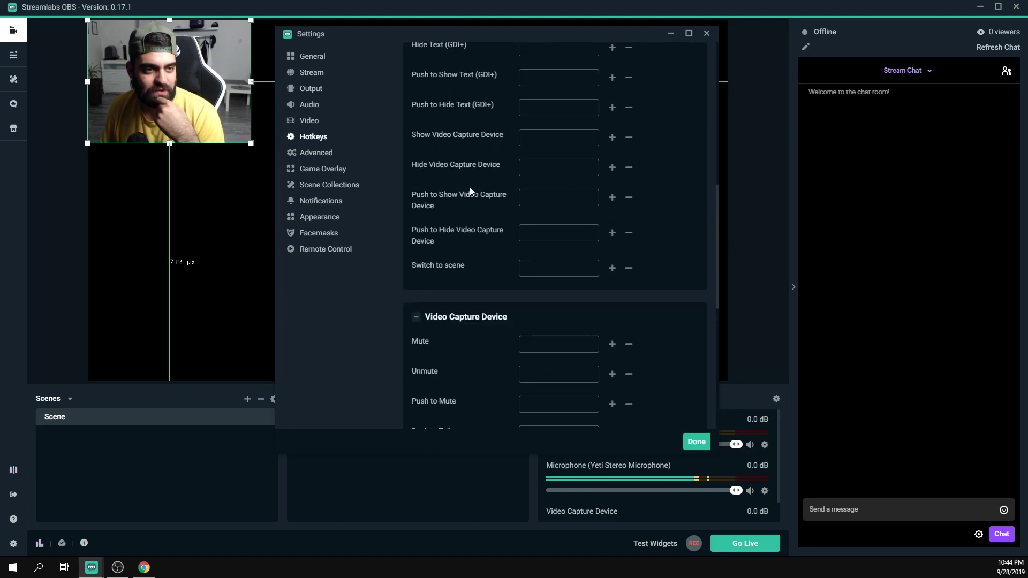
# Review the advanced settings and set the Audio Monitoring Device to Speakers (Realtek(R) Audio).
pyautogui.click(317, 155)
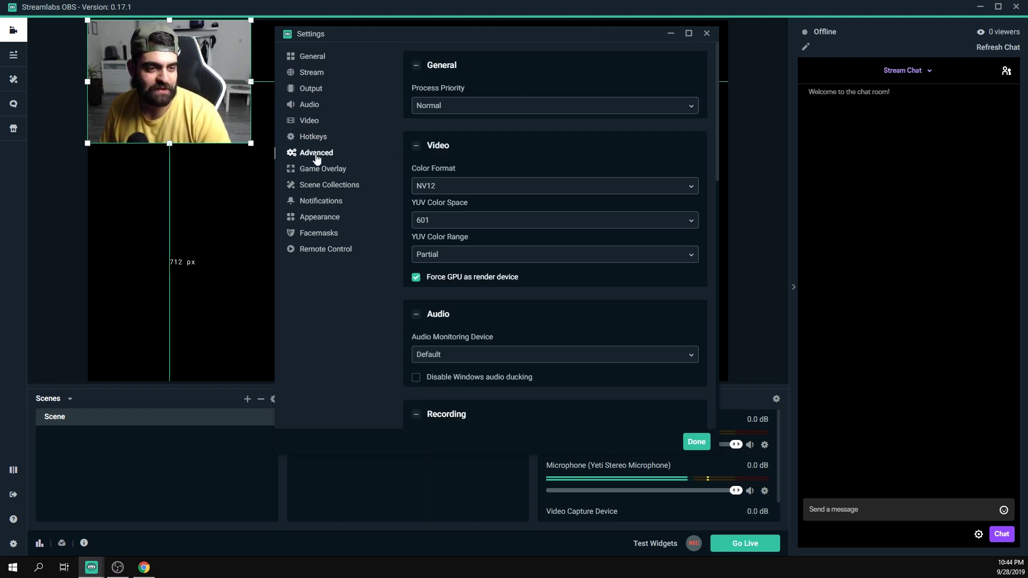
pyautogui.scroll(-8, 514, 131)
pyautogui.scroll(-3, 530, 211)
pyautogui.scroll(12, 516, 219)
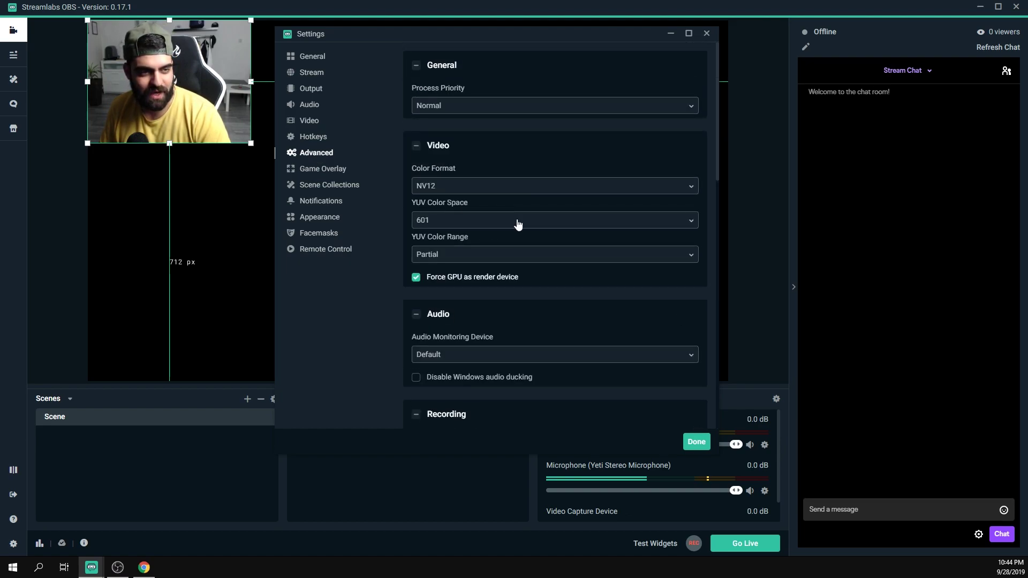
pyautogui.scroll(-1, 499, 160)
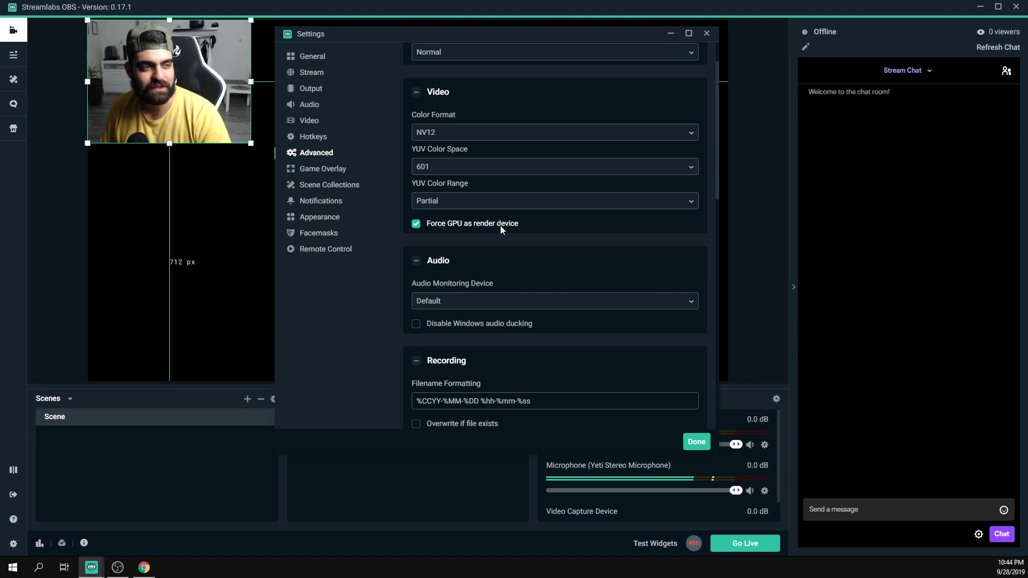
pyautogui.scroll(1, 499, 226)
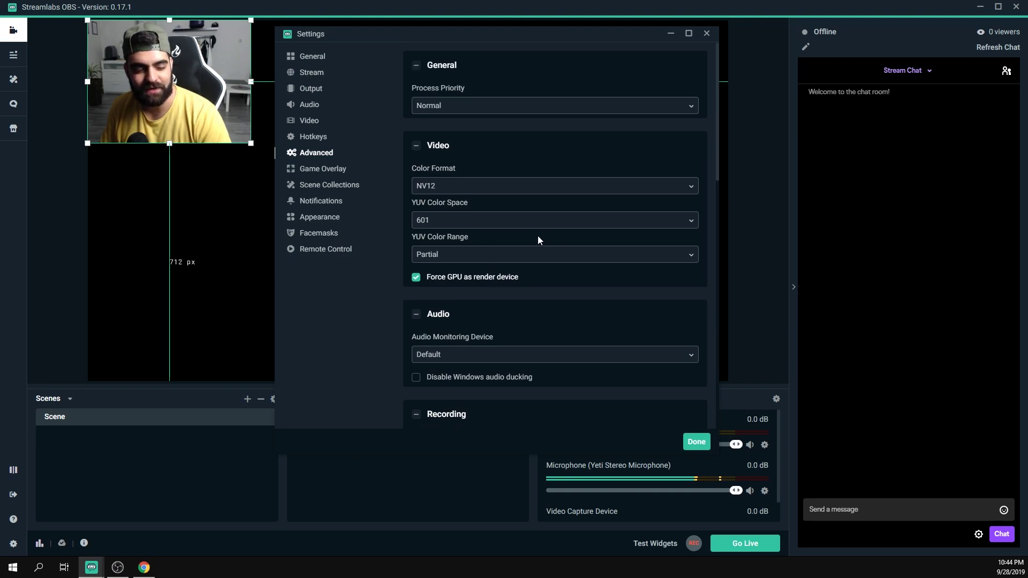
pyautogui.scroll(-2, 471, 255)
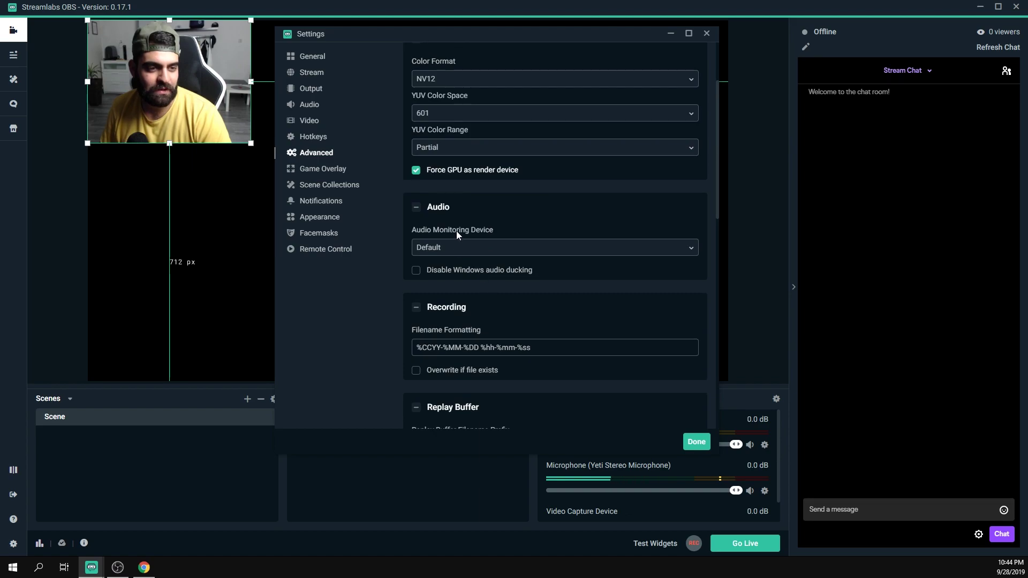
pyautogui.click(471, 248)
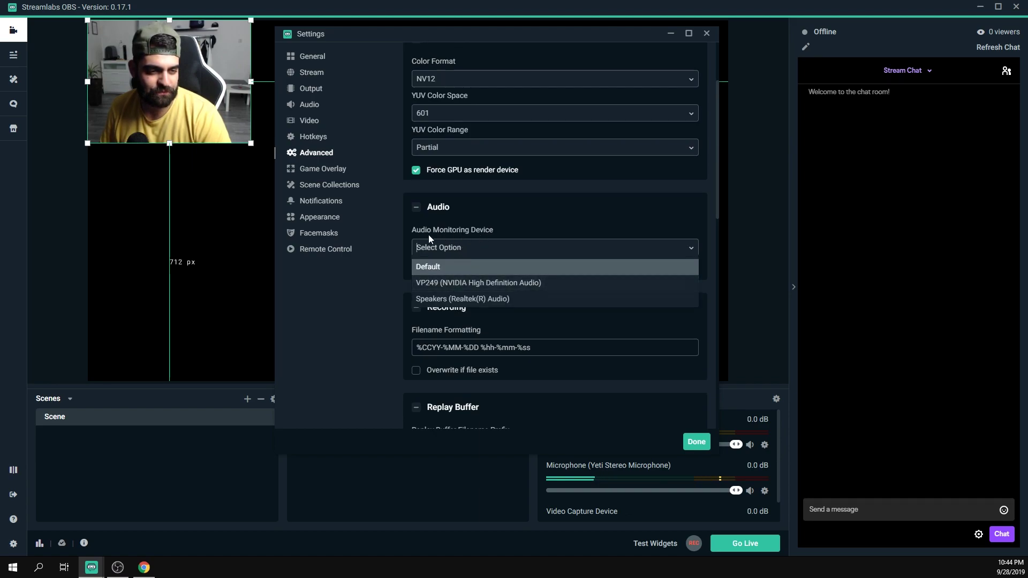
pyautogui.click(456, 299)
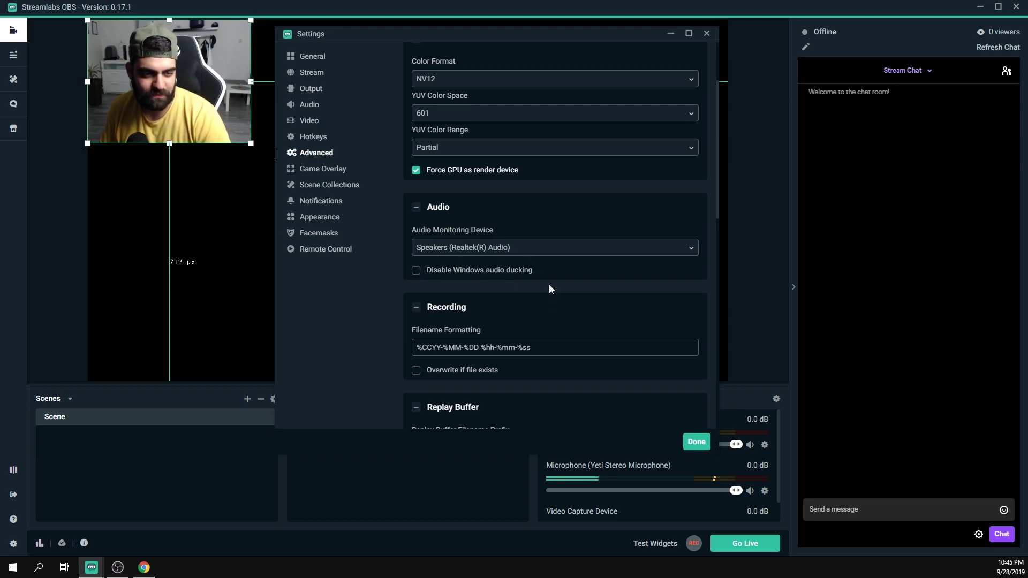
# Enable Stream Delay in the advanced settings and set its duration to 180 seconds.
pyautogui.scroll(-3, 503, 299)
pyautogui.scroll(-2, 503, 295)
pyautogui.scroll(-1, 506, 224)
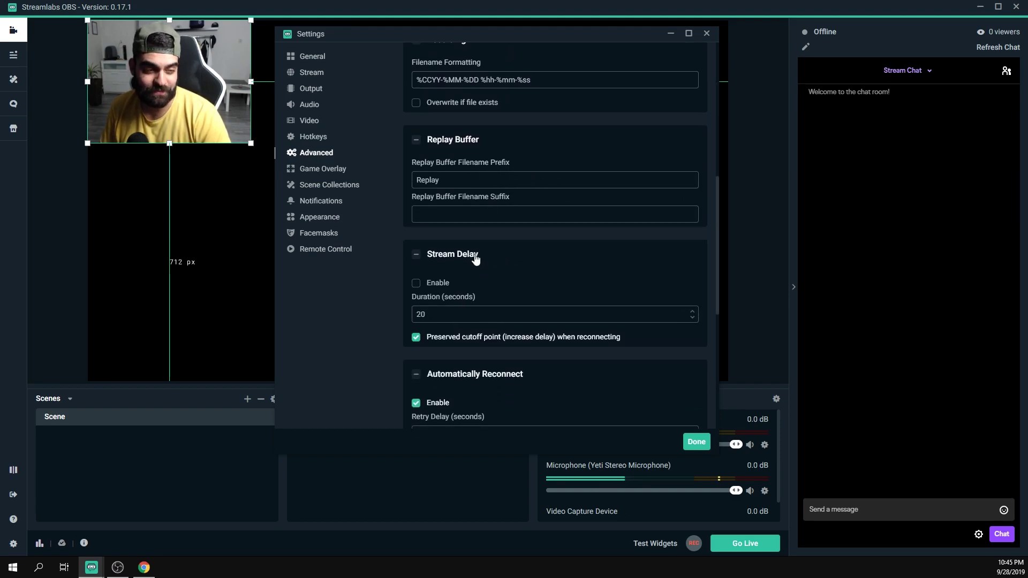
pyautogui.click(416, 283)
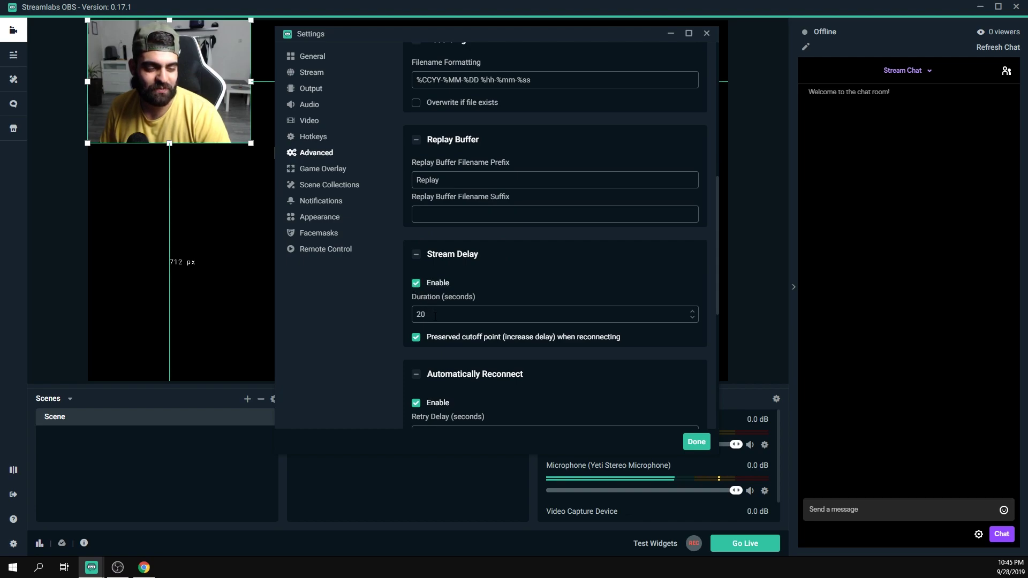
pyautogui.moveTo(429, 315); pyautogui.dragTo(334, 317)
pyautogui.write('180')
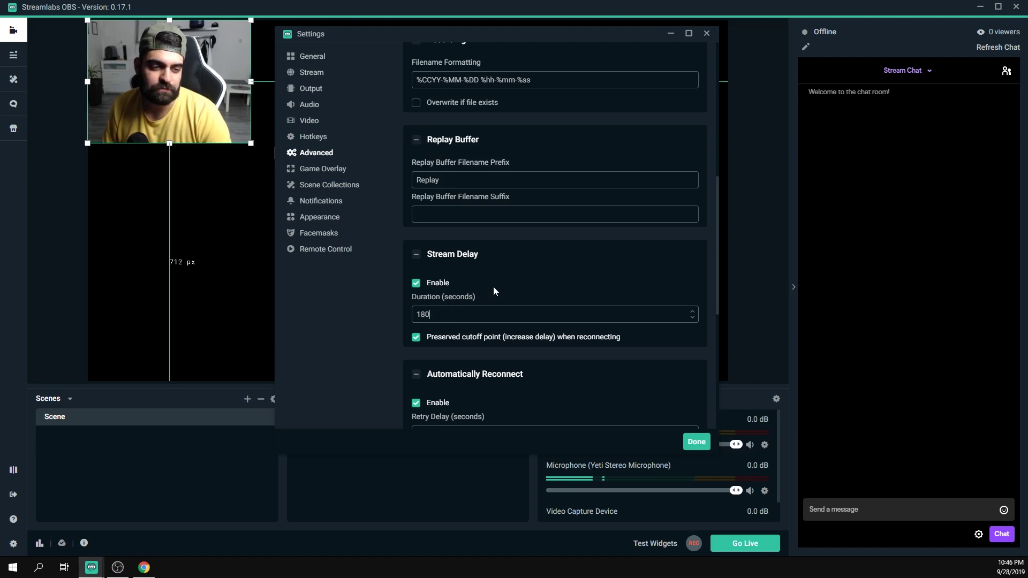
pyautogui.scroll(-1, 494, 287)
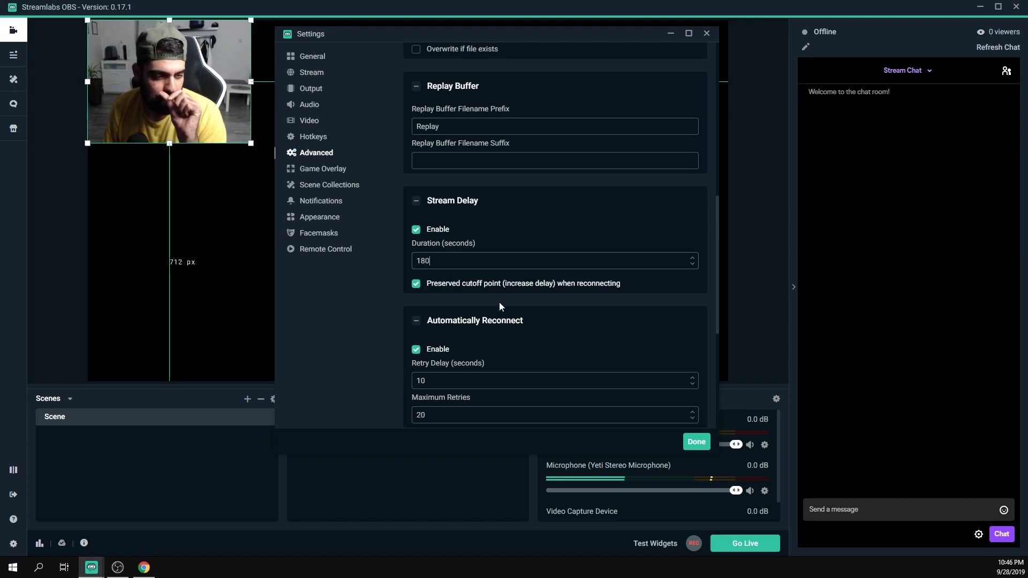
# Look through the remaining advanced settings, followed by the Game Overlay and Scene Collections settings.
pyautogui.scroll(-2, 499, 300)
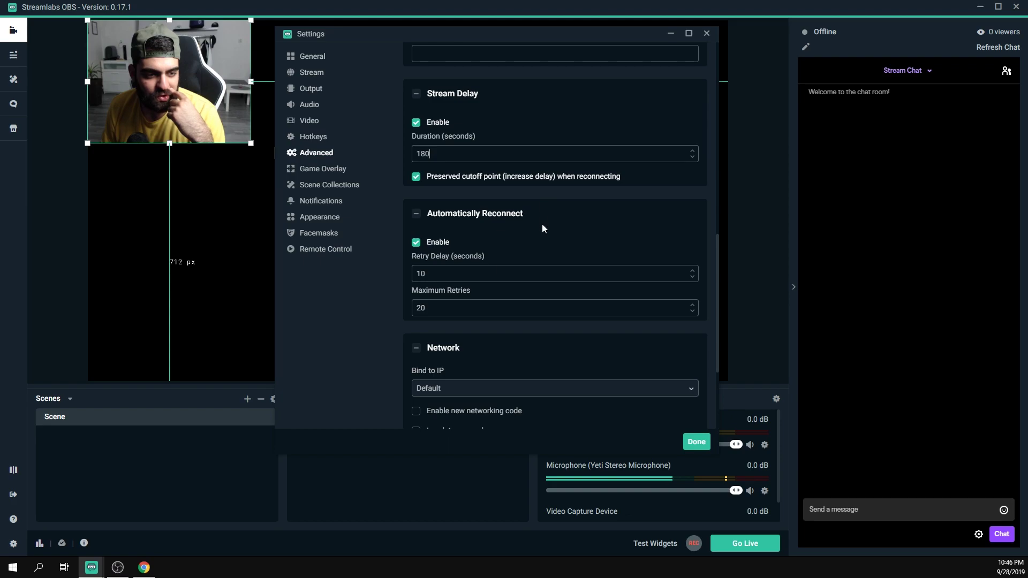
pyautogui.scroll(-3, 541, 222)
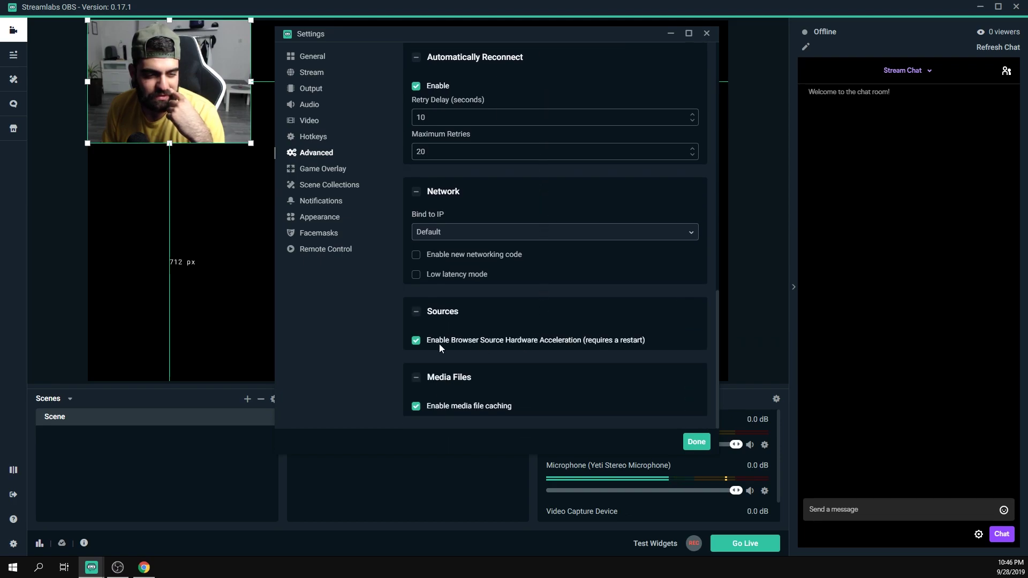
pyautogui.scroll(12, 536, 334)
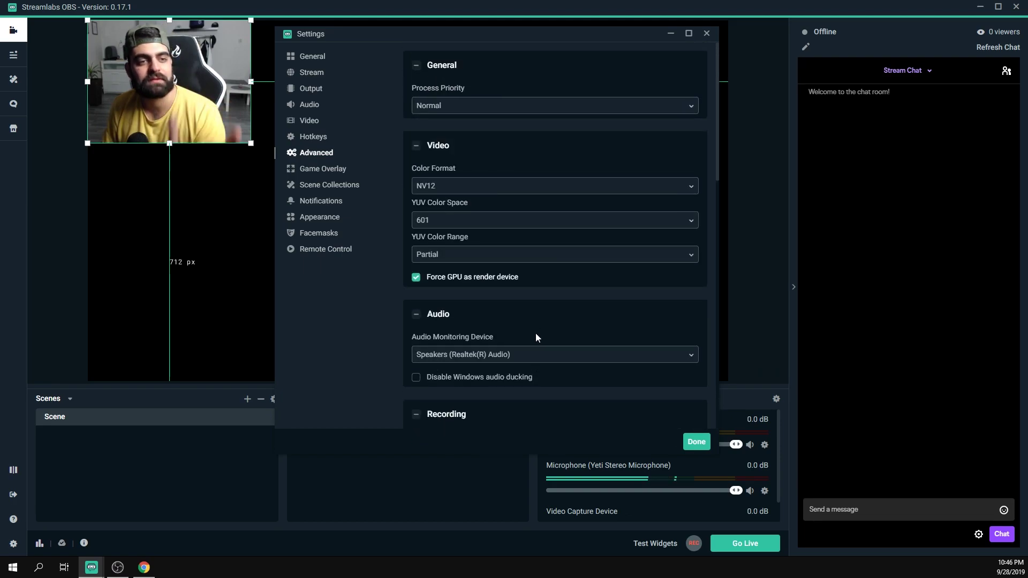
pyautogui.scroll(-3, 456, 178)
pyautogui.scroll(-8, 497, 209)
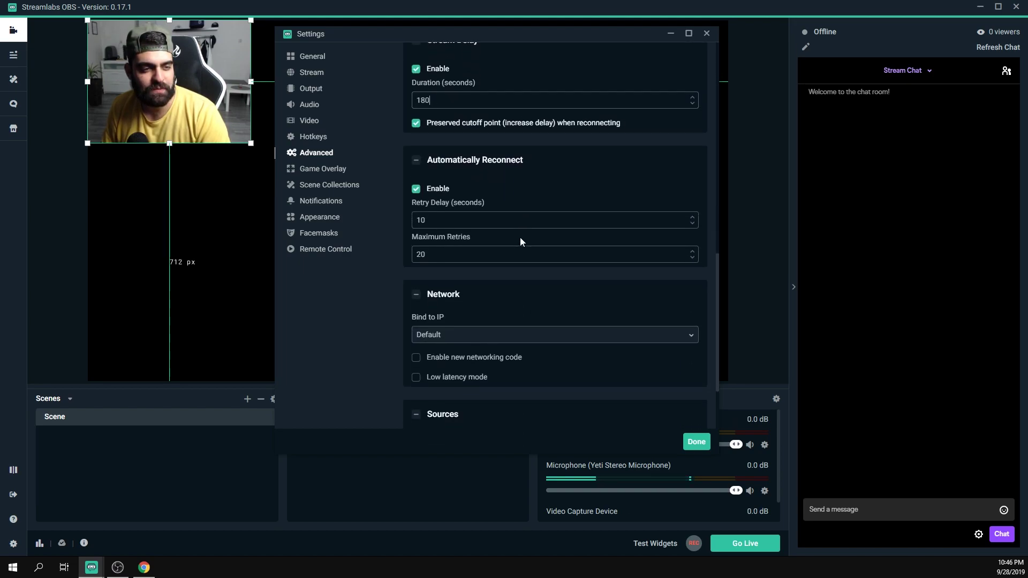
pyautogui.scroll(-2, 519, 237)
pyautogui.scroll(14, 517, 271)
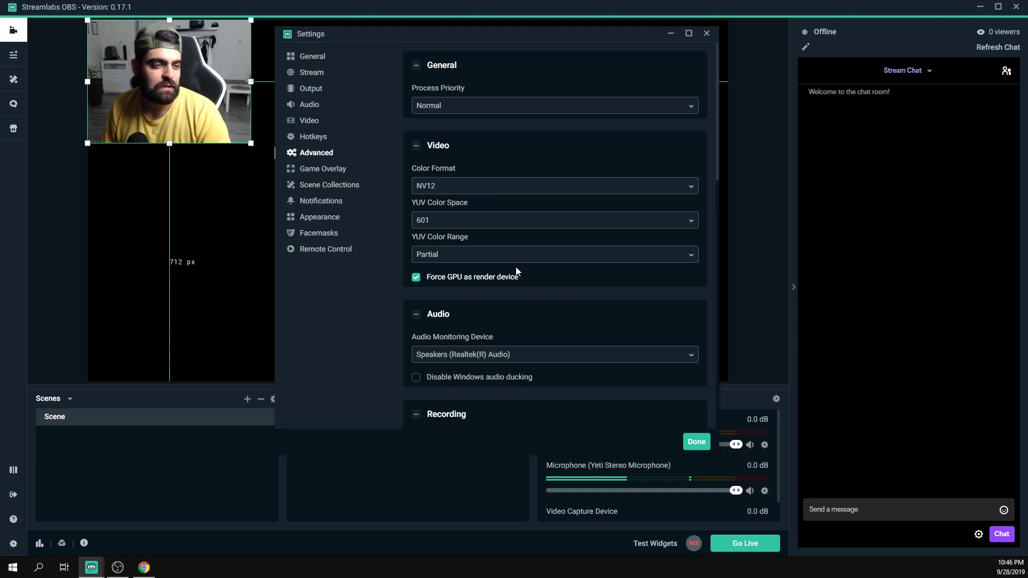
pyautogui.click(332, 171)
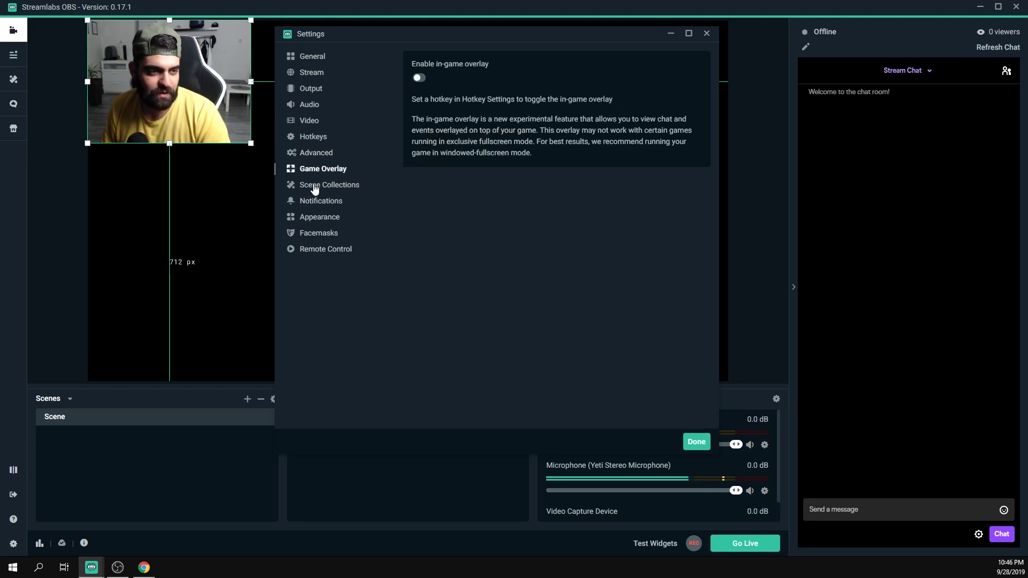
pyautogui.click(316, 188)
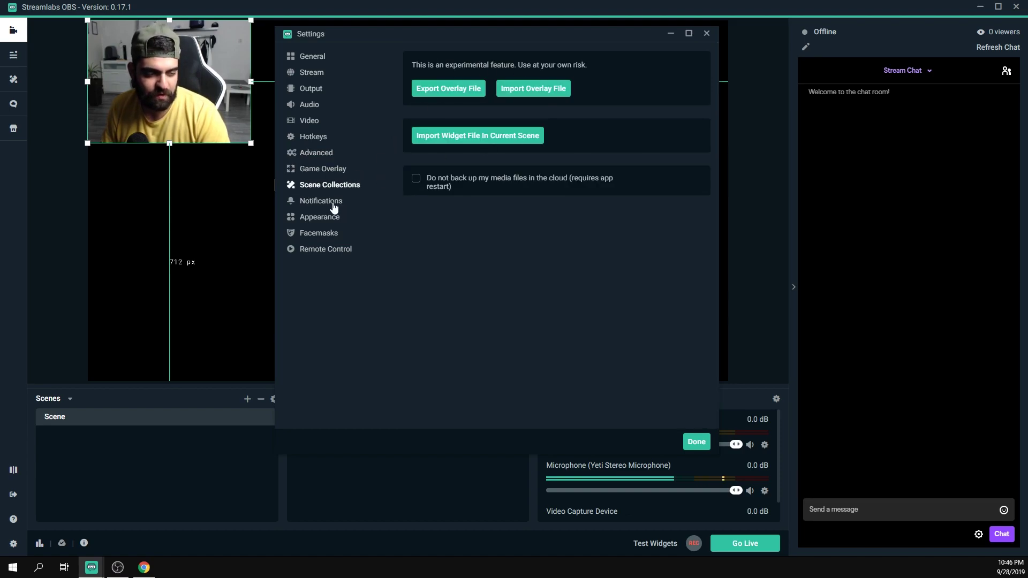
# In the notification settings, toggle notifications off and on again and try 20% for the skipped and dropped frames thresholds.
pyautogui.click(332, 207)
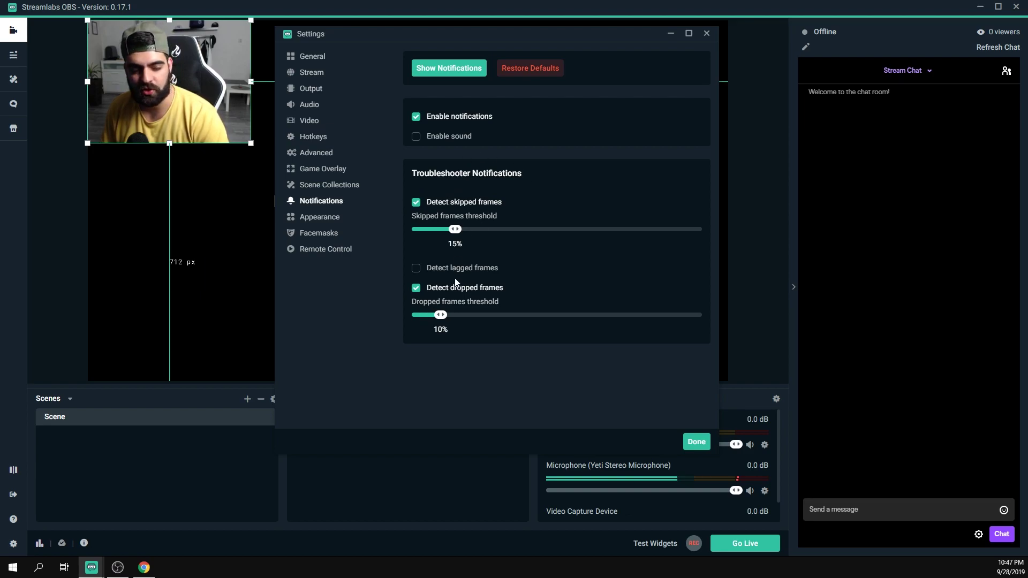
pyautogui.click(423, 121)
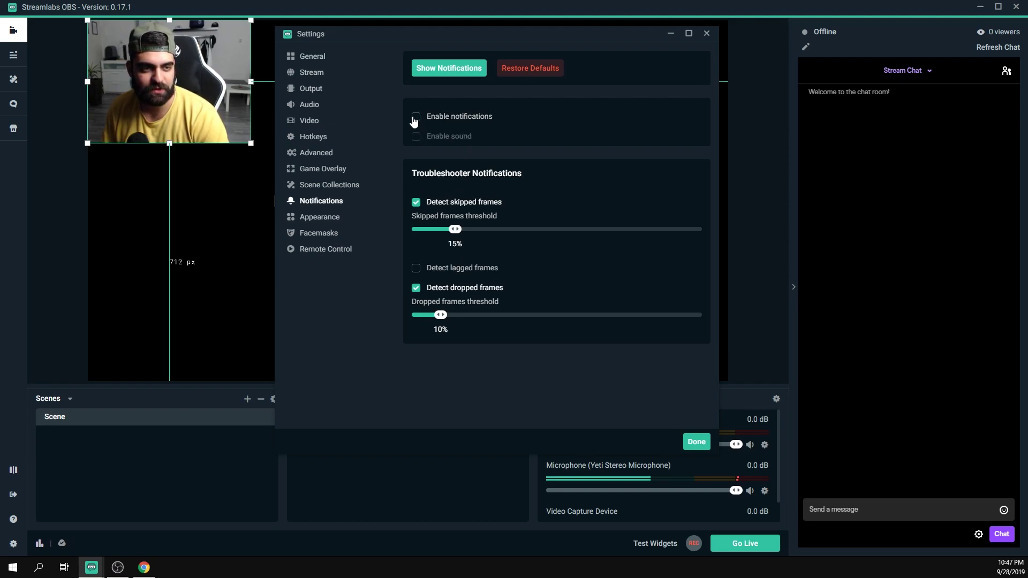
pyautogui.click(420, 124)
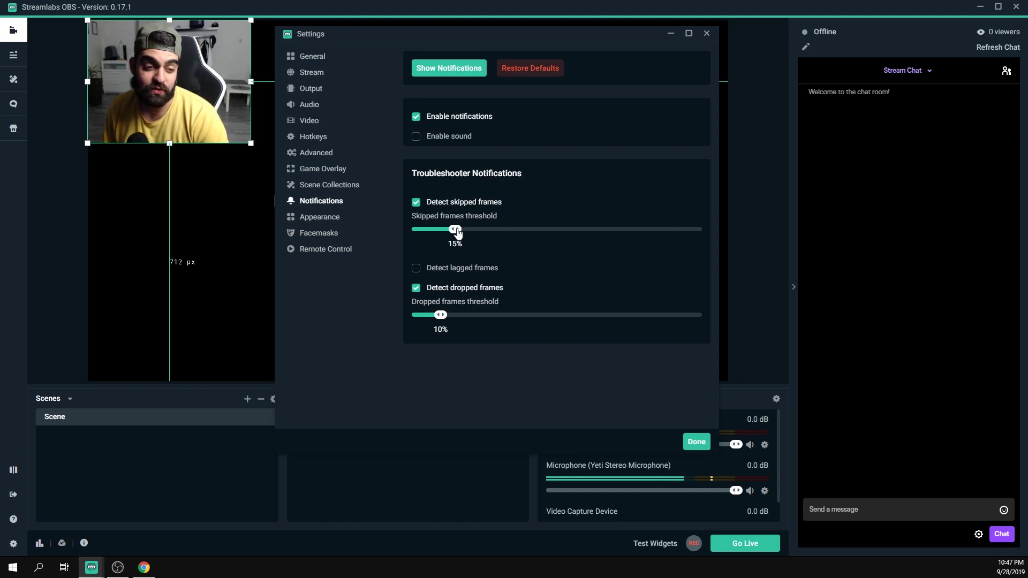
pyautogui.moveTo(458, 231); pyautogui.dragTo(470, 234)
pyautogui.moveTo(440, 319); pyautogui.dragTo(471, 319)
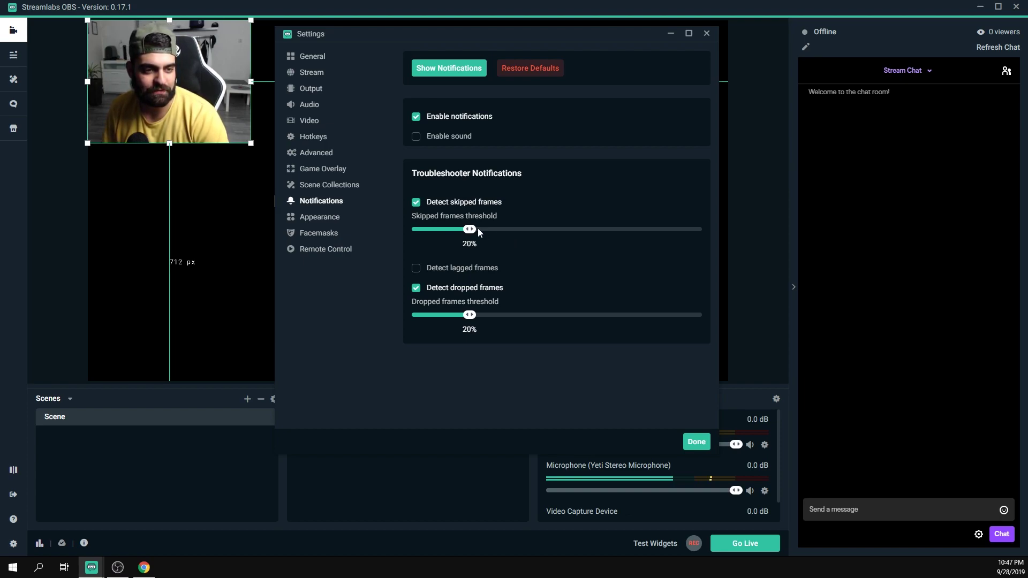
# Set both the skipped frames threshold and the dropped frames threshold to 10%.
pyautogui.moveTo(471, 233); pyautogui.dragTo(439, 239)
pyautogui.moveTo(469, 318); pyautogui.dragTo(442, 318)
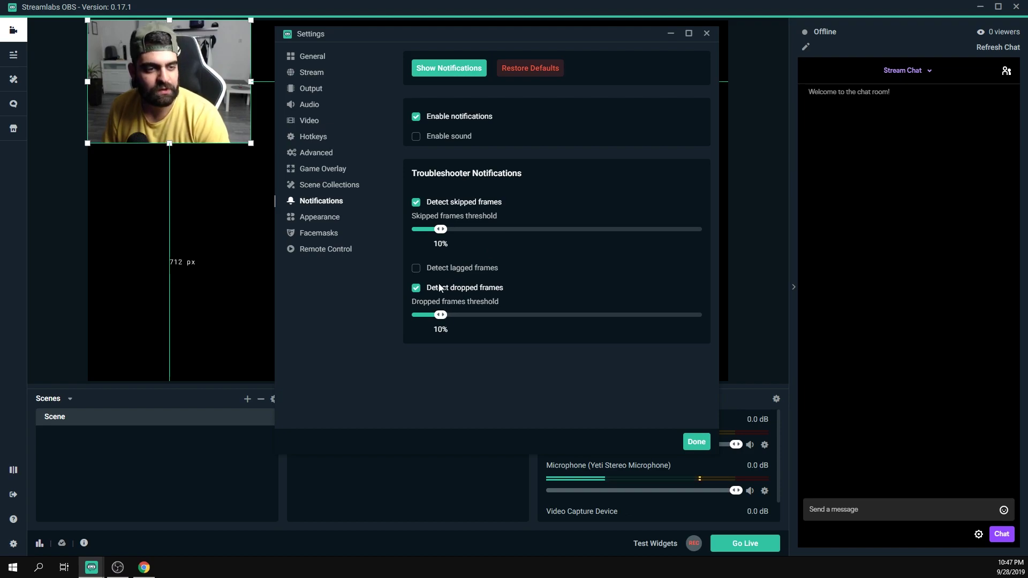
pyautogui.moveTo(440, 229)
pyautogui.mouseDown()
pyautogui.moveTo(419, 232)
pyautogui.moveTo(441, 230)
pyautogui.mouseUp()
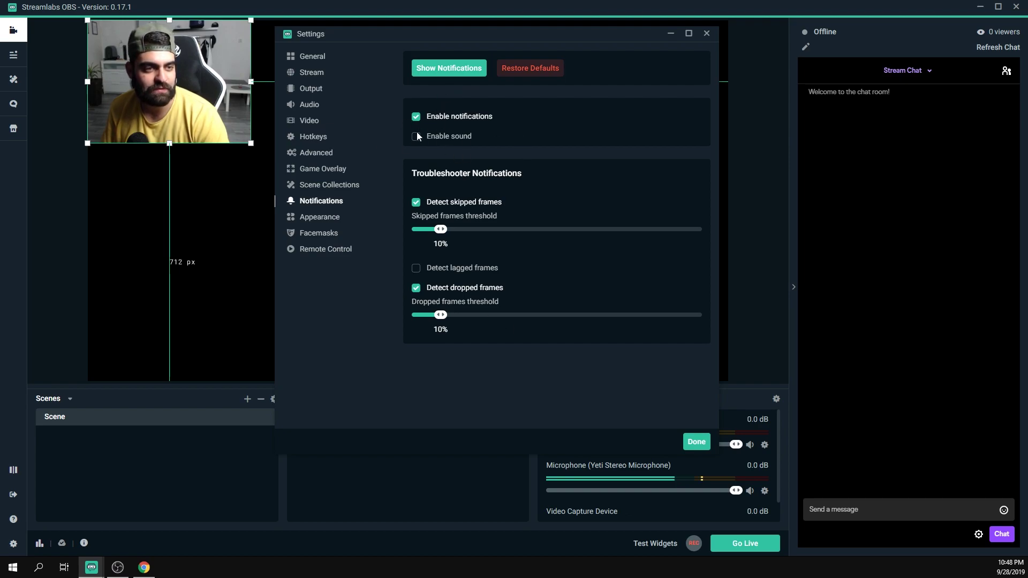
# Try the Day (Classic) theme in the appearance settings and switch back to Night (Classic).
pyautogui.click(328, 220)
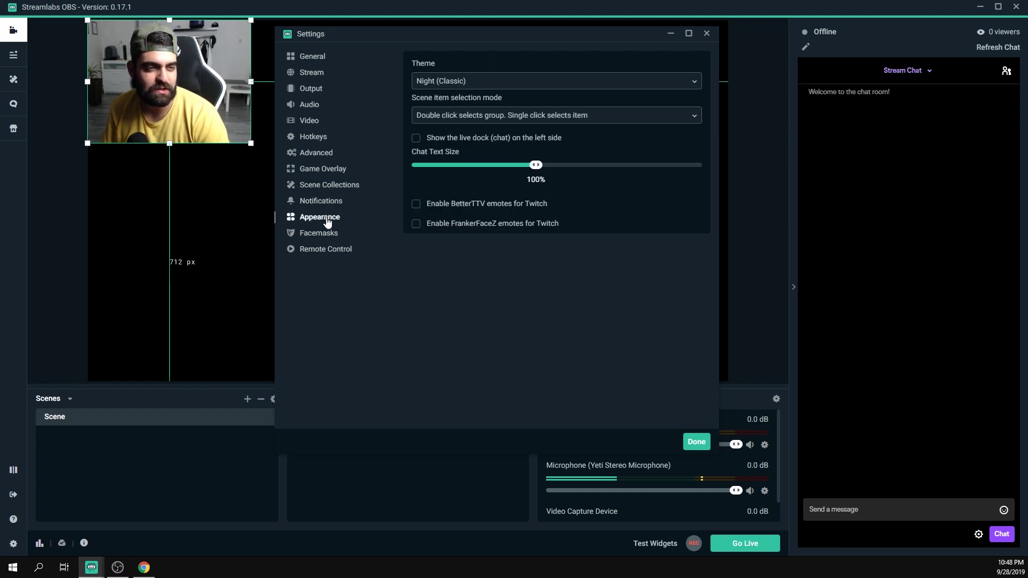
pyautogui.click(517, 82)
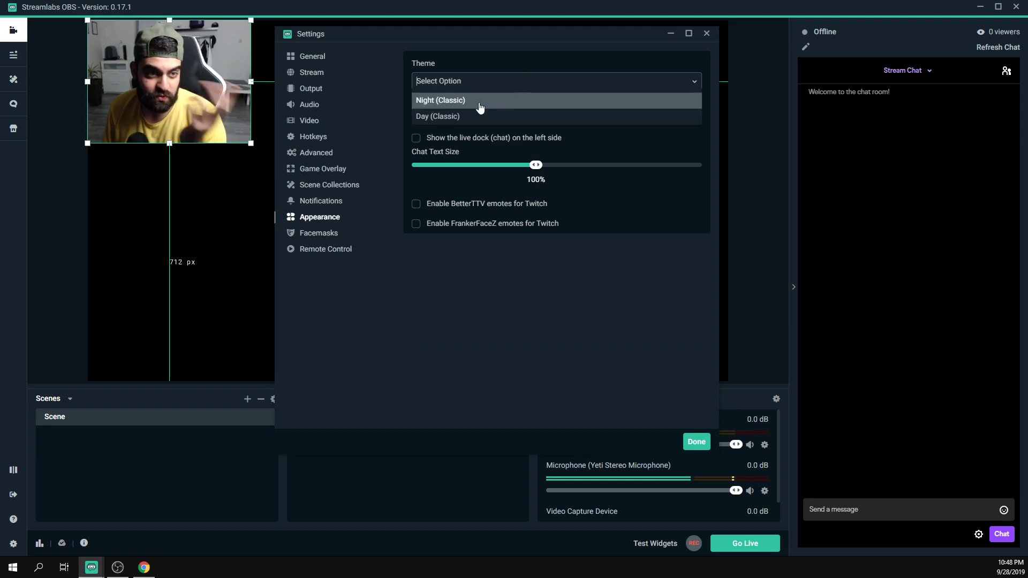
pyautogui.click(447, 118)
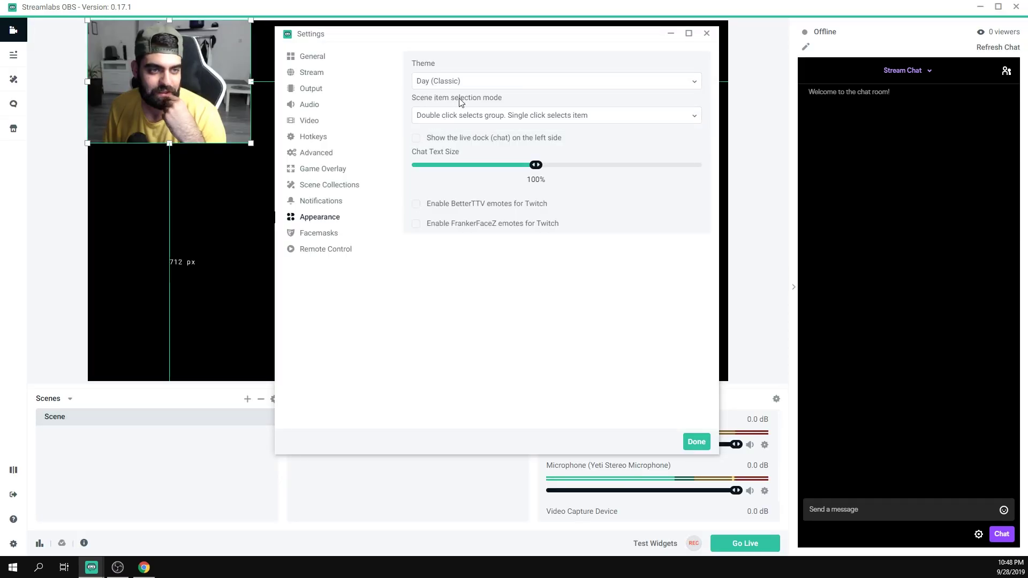
pyautogui.click(464, 86)
pyautogui.click(463, 102)
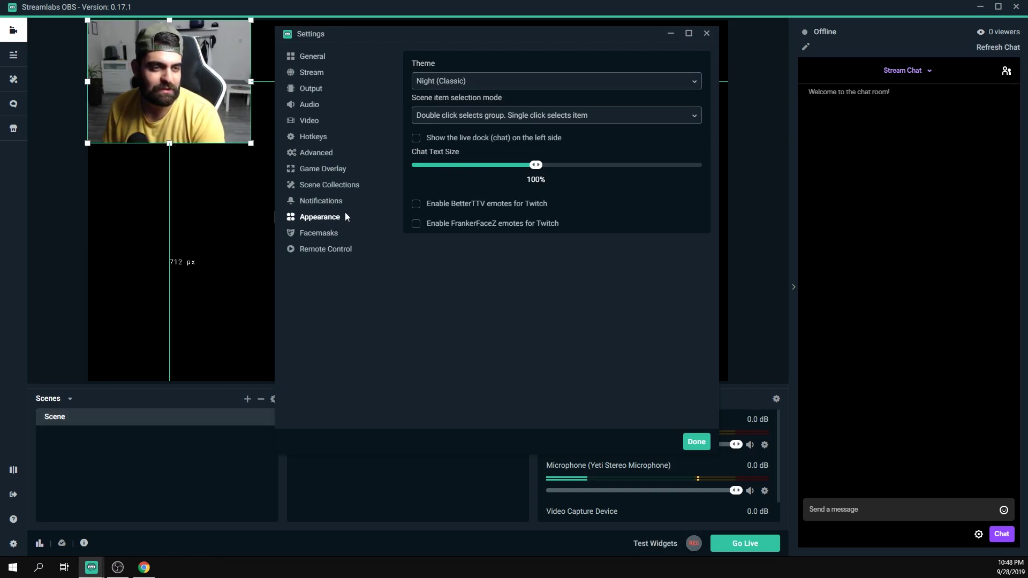
# Review the scene item selection modes and the Facemasks, Remote Control and General settings, and close the settings window.
pyautogui.click(480, 118)
pyautogui.click(493, 151)
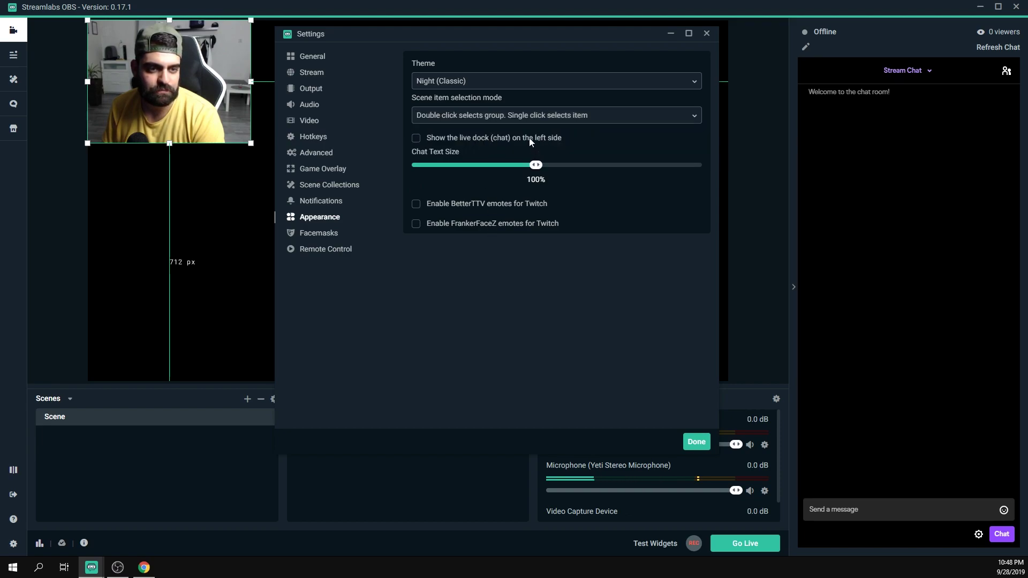
pyautogui.click(338, 236)
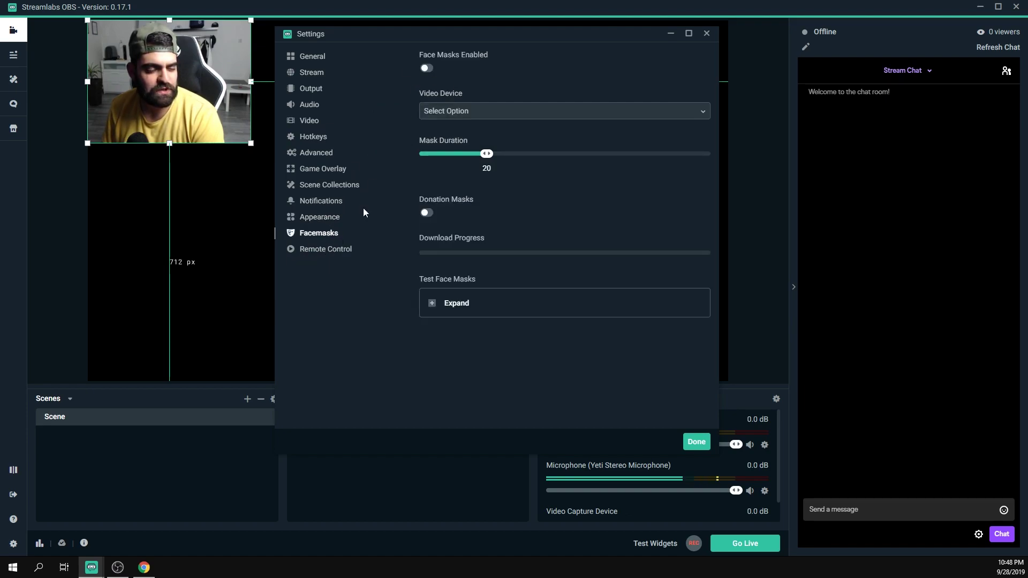
pyautogui.click(320, 254)
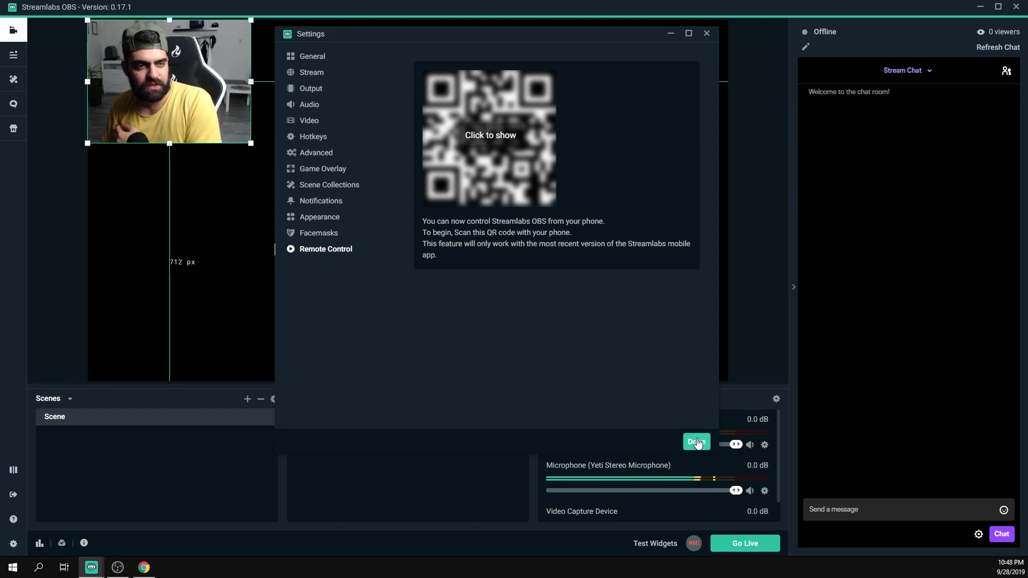
pyautogui.click(310, 57)
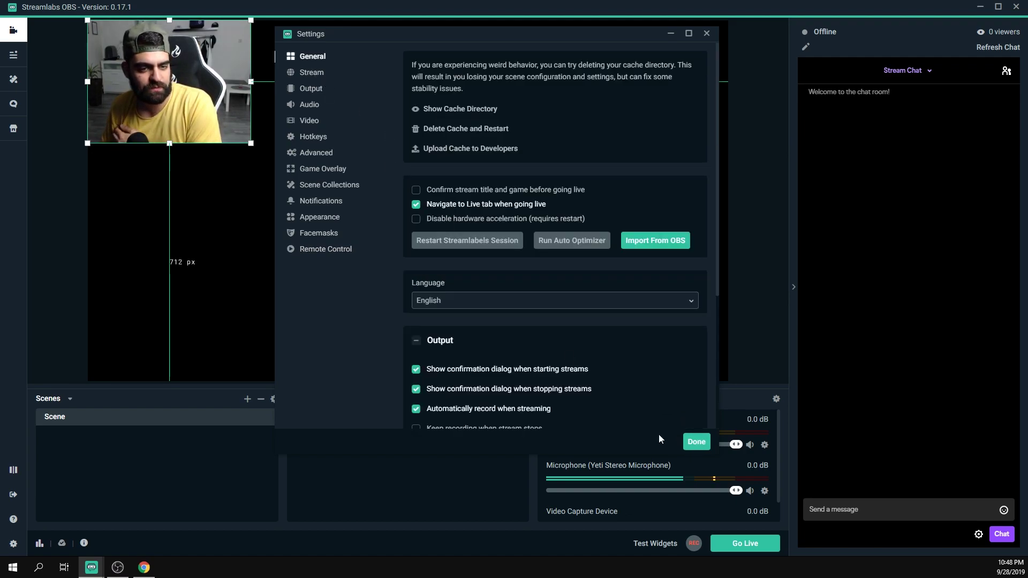
pyautogui.click(695, 442)
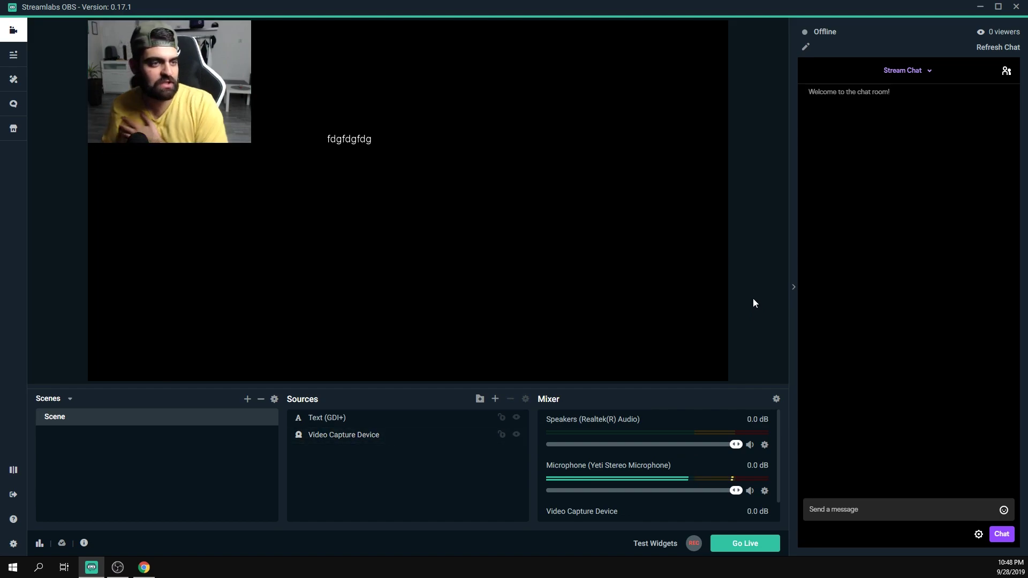
# Delete the Text (GDI+) source from the scene.
pyautogui.click(316, 418)
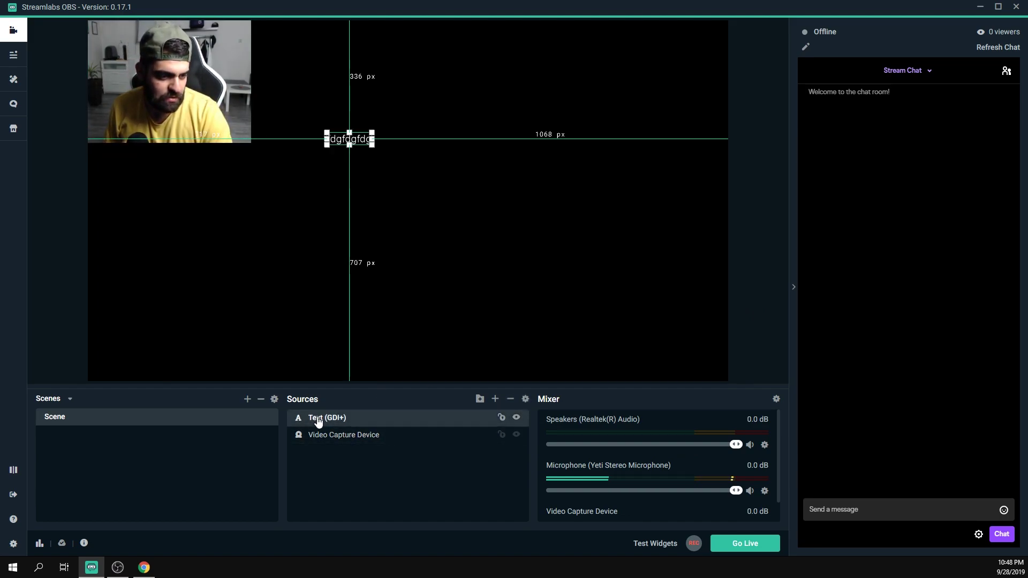
pyautogui.press('Delete')
pyautogui.click(542, 285)
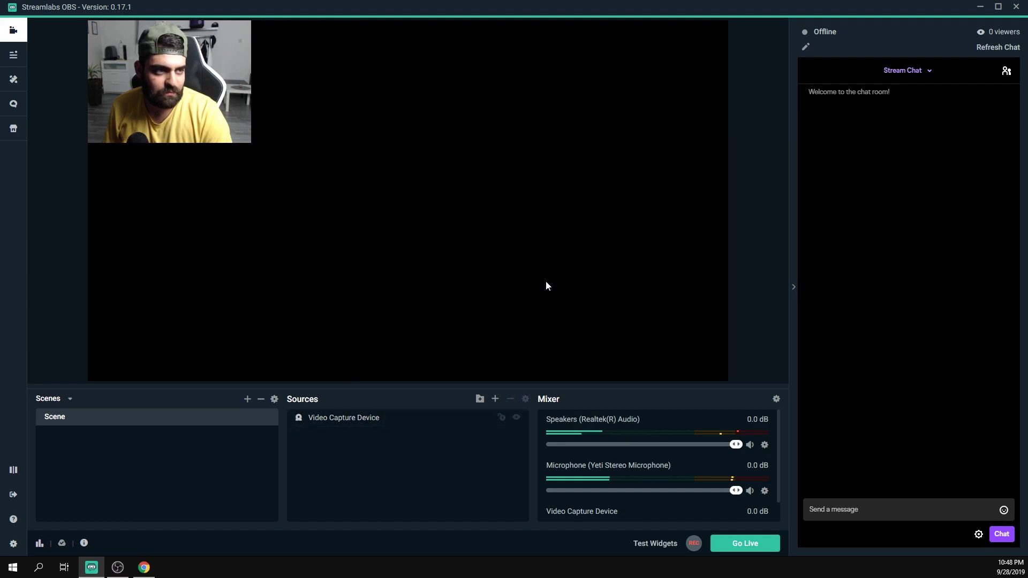
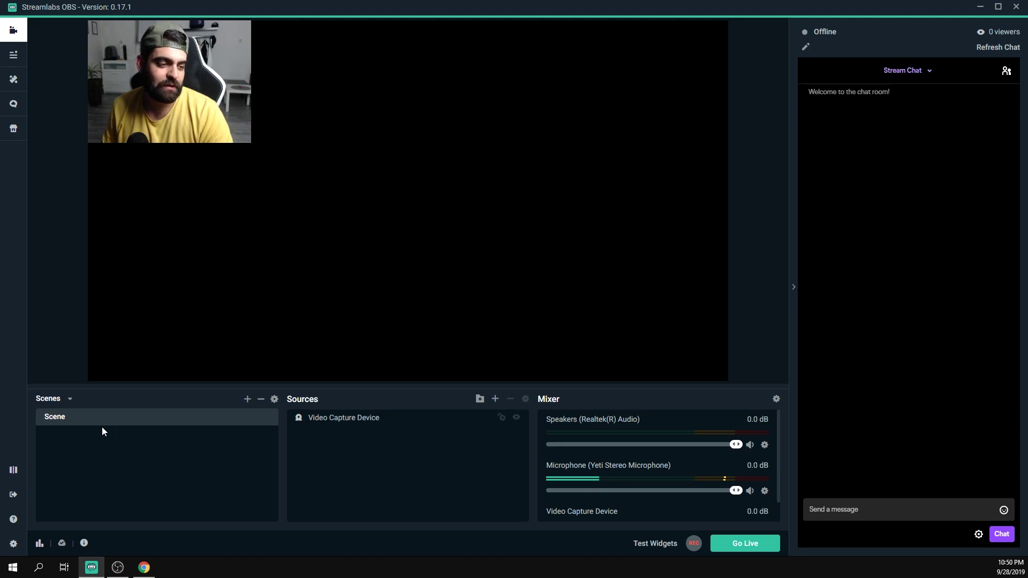
# Rename the scene as "Table 1".
pyautogui.rightClick(77, 423)
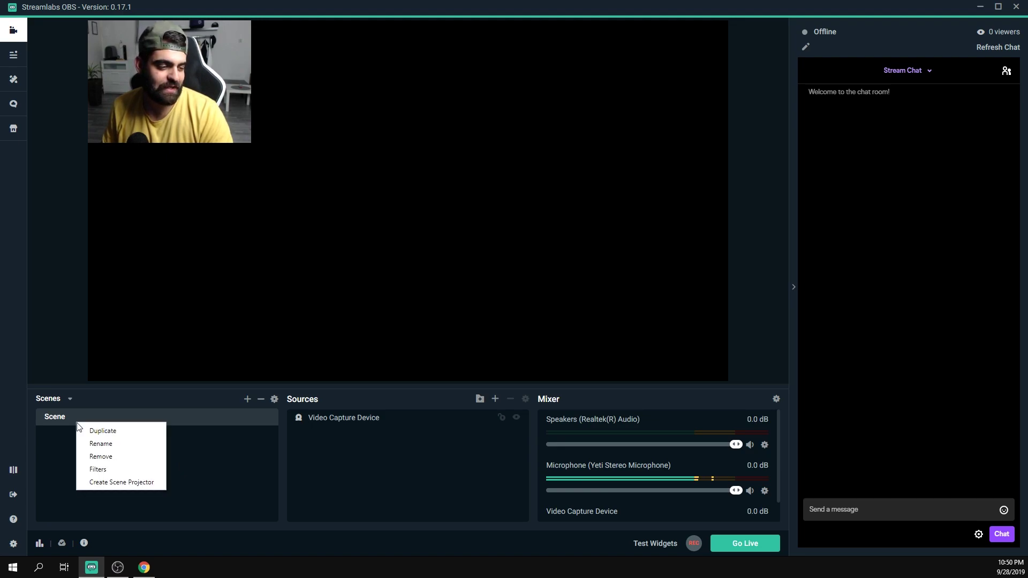
pyautogui.click(104, 447)
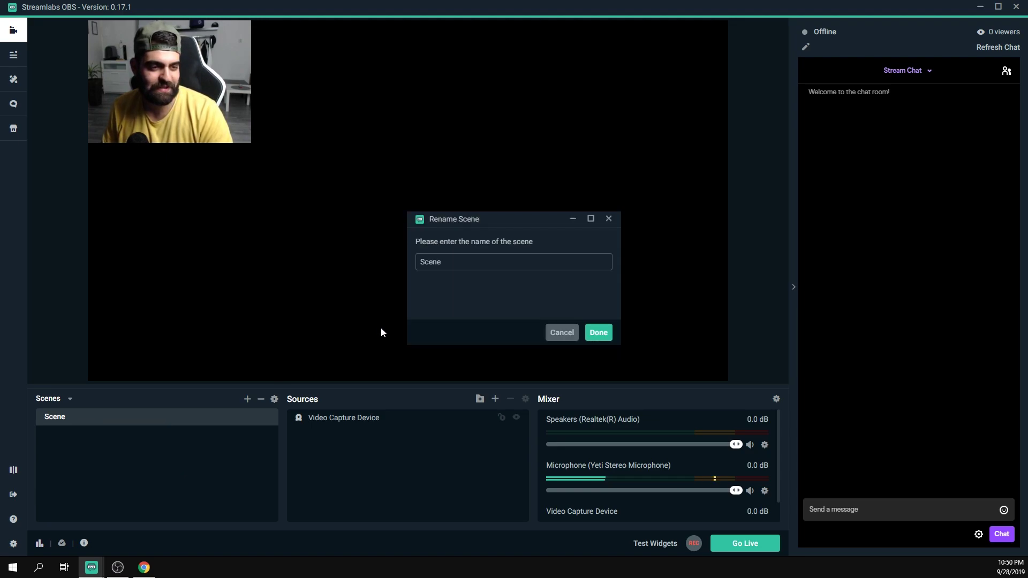
pyautogui.press('BackSpace')
pyautogui.write('Table ')
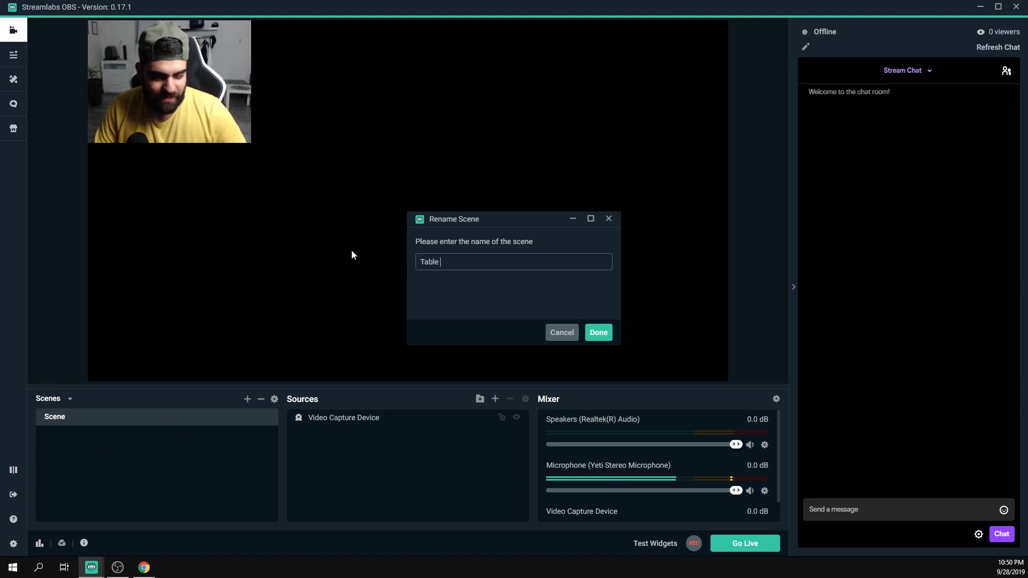
pyautogui.write('1')
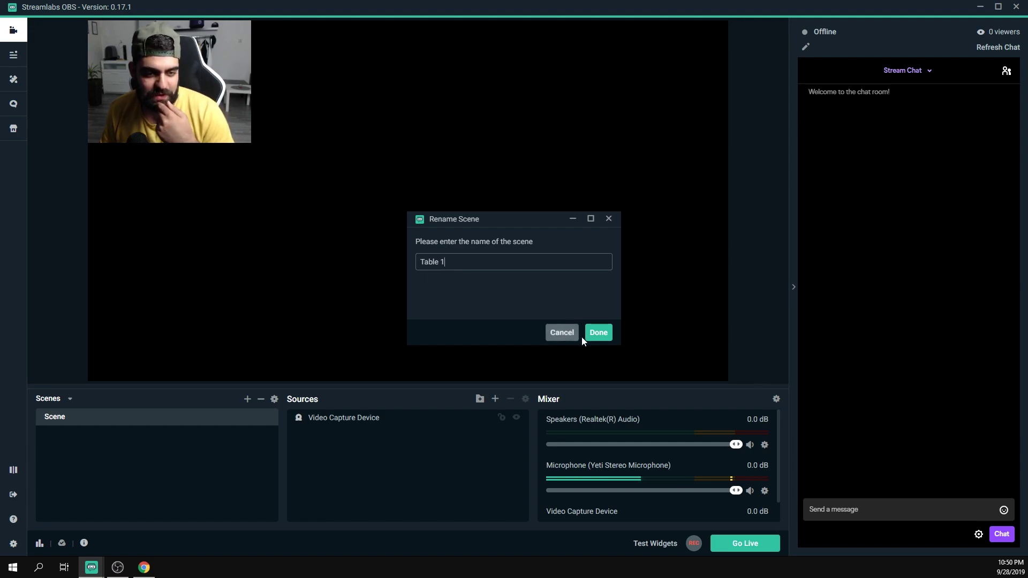
pyautogui.click(598, 333)
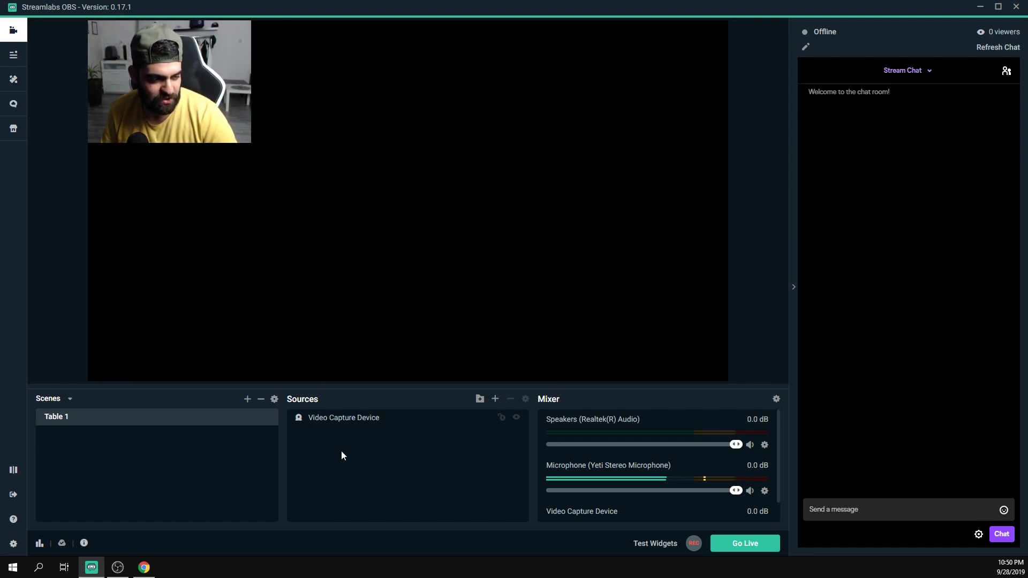
# Switch the Video Capture Device's resolution type to Custom and set its resolution to 1920x1080.
pyautogui.click(345, 423)
pyautogui.rightClick(345, 423)
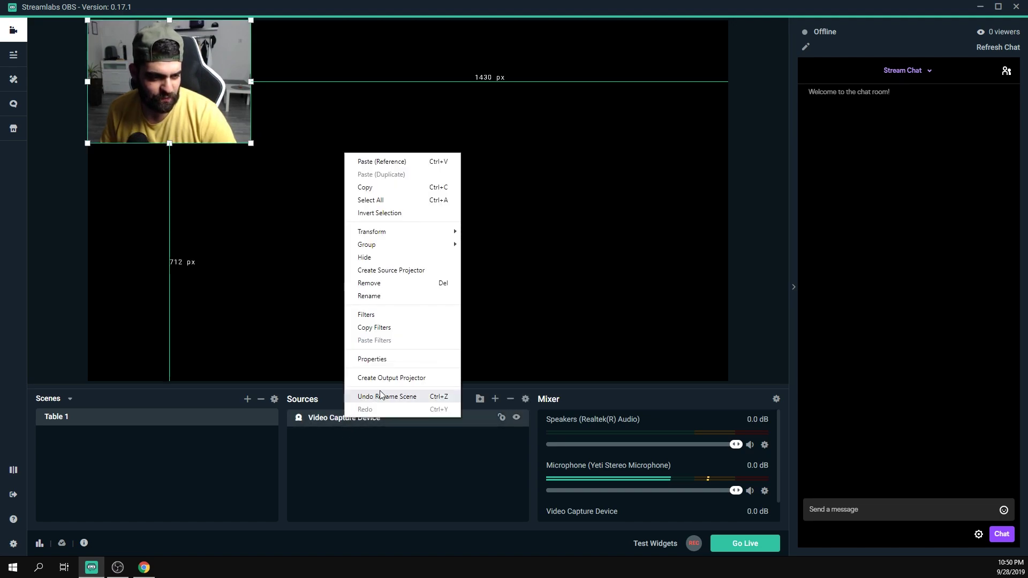
pyautogui.click(390, 362)
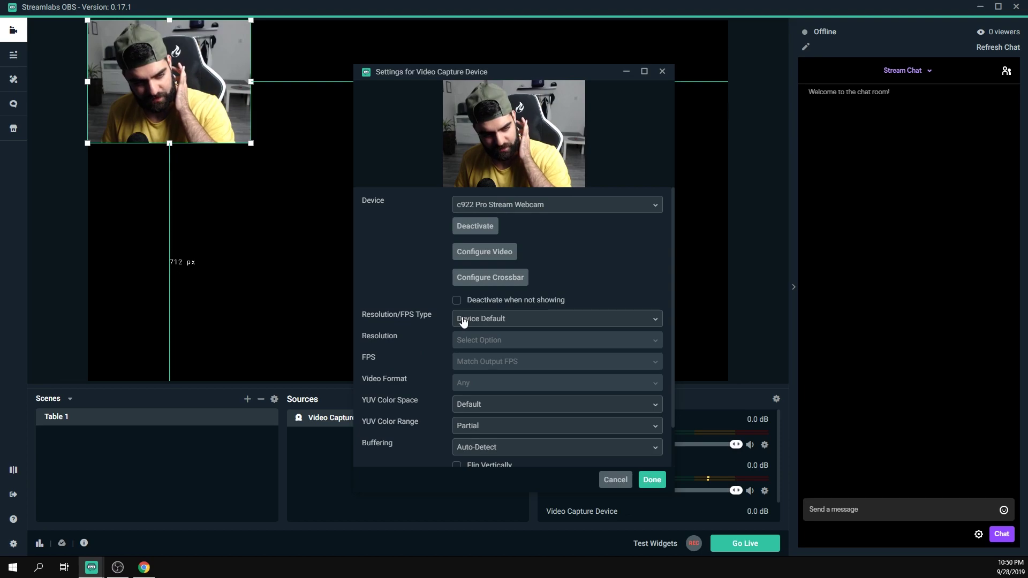
pyautogui.click(464, 320)
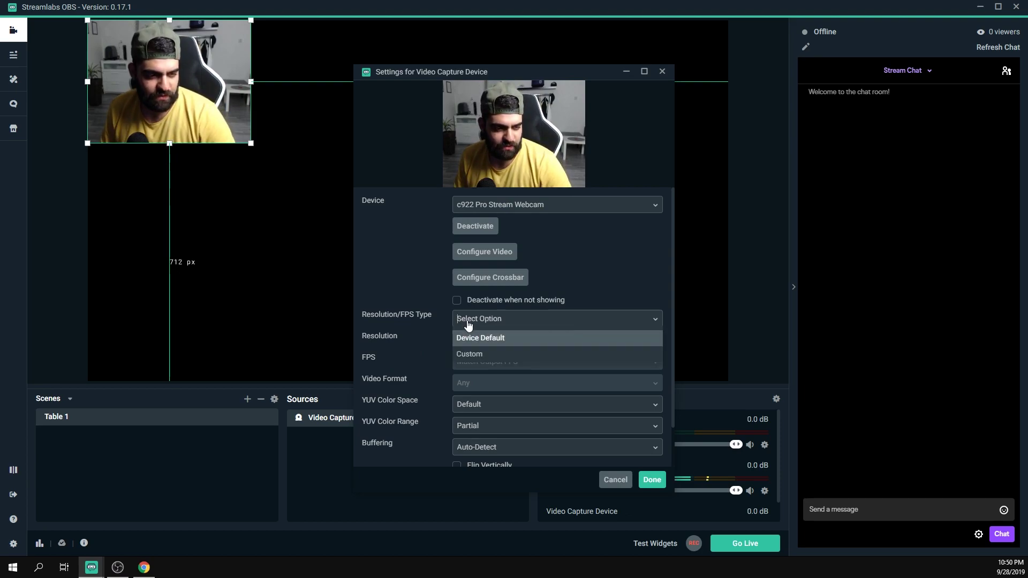
pyautogui.click(476, 354)
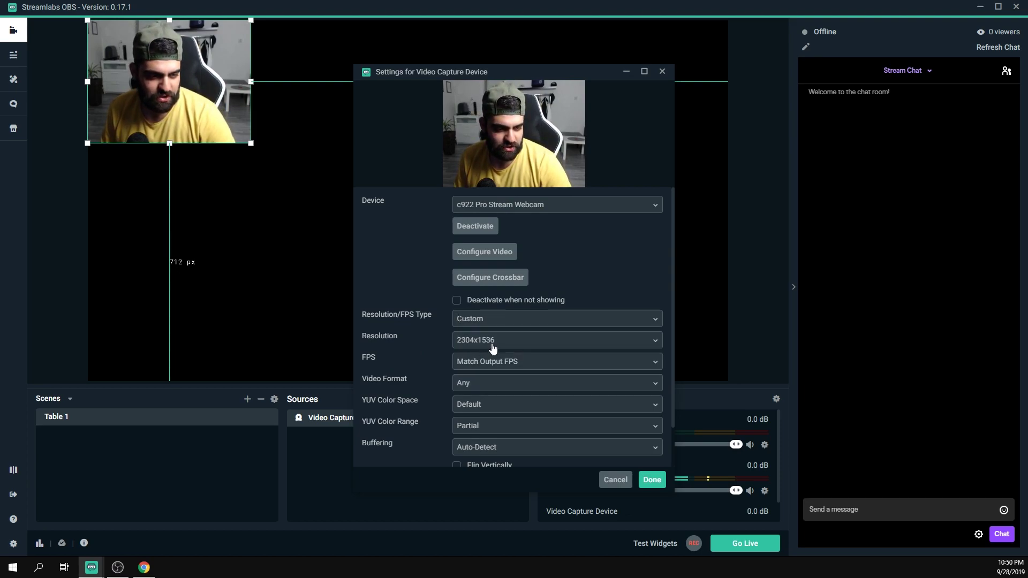
pyautogui.click(493, 345)
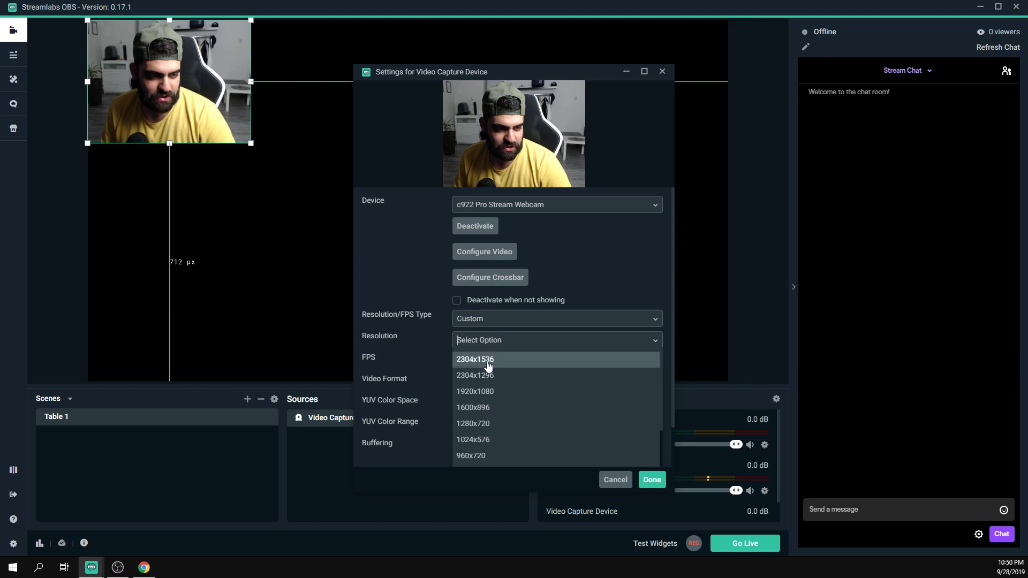
pyautogui.click(484, 394)
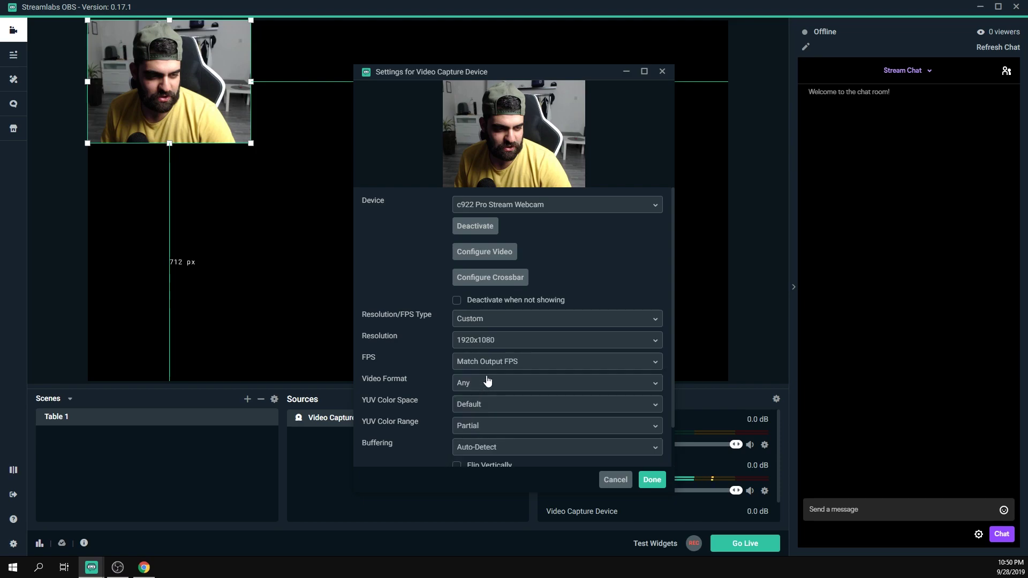
# Set the webcam to 30 FPS, apply, and shrink its image to leave about 1384 px beside it and 778 px below.
pyautogui.click(487, 367)
pyautogui.click(485, 384)
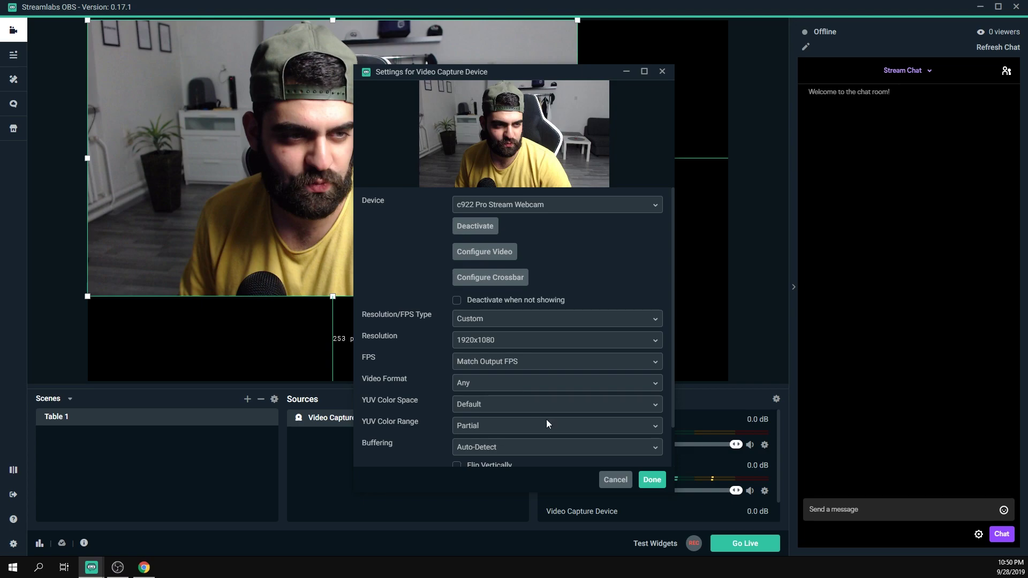
pyautogui.click(519, 364)
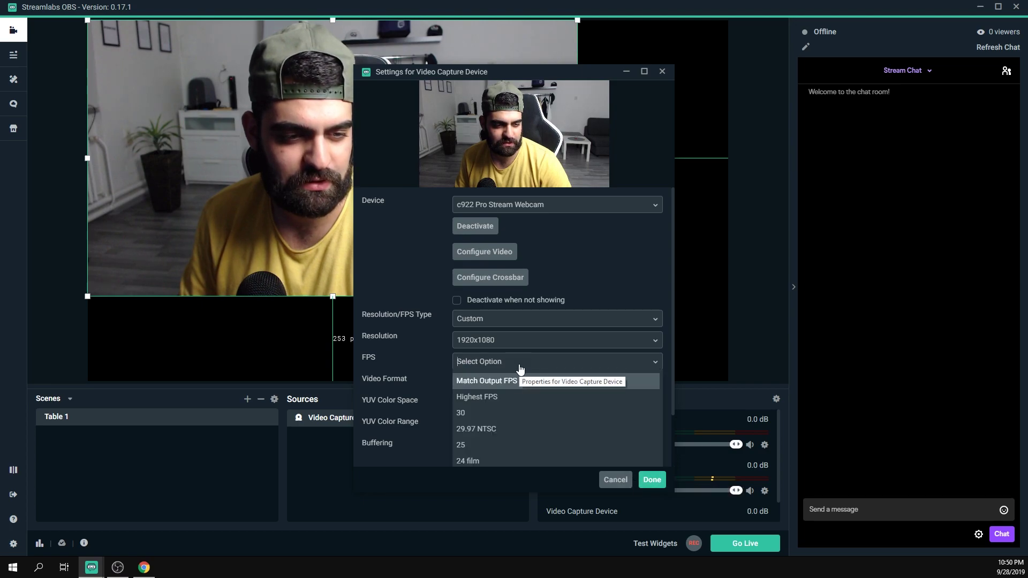
pyautogui.click(468, 412)
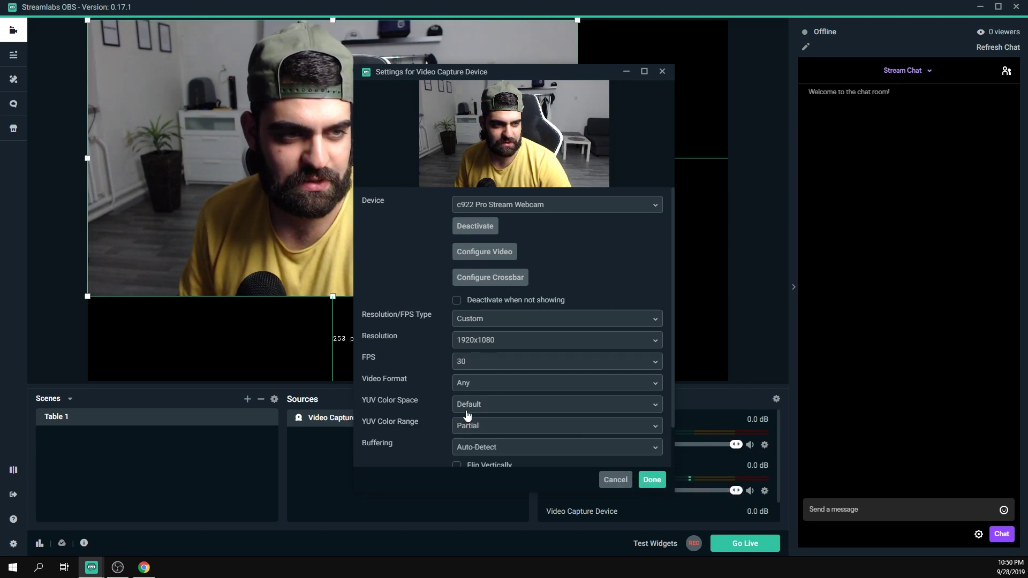
pyautogui.click(652, 479)
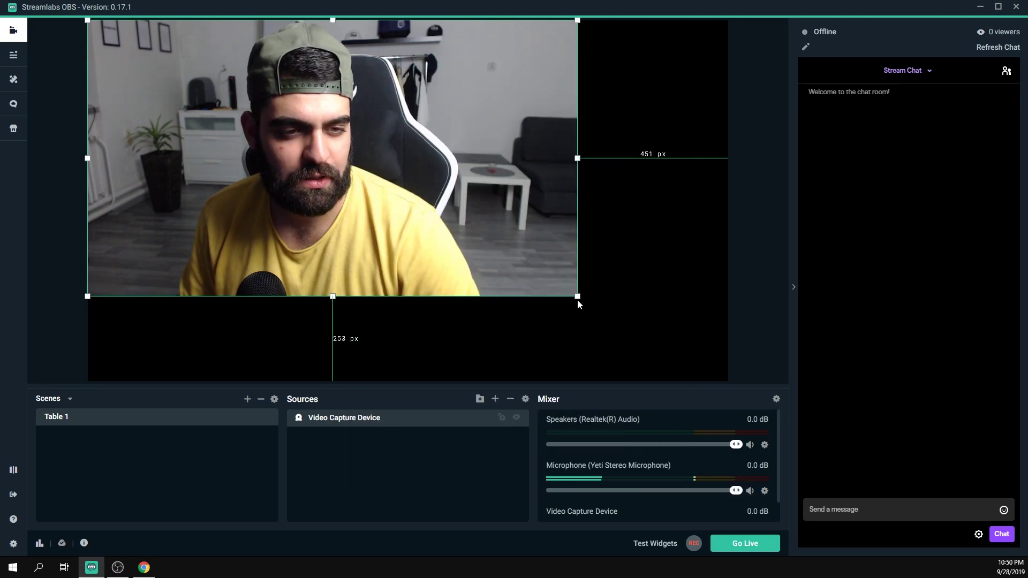
pyautogui.moveTo(577, 296); pyautogui.dragTo(266, 120)
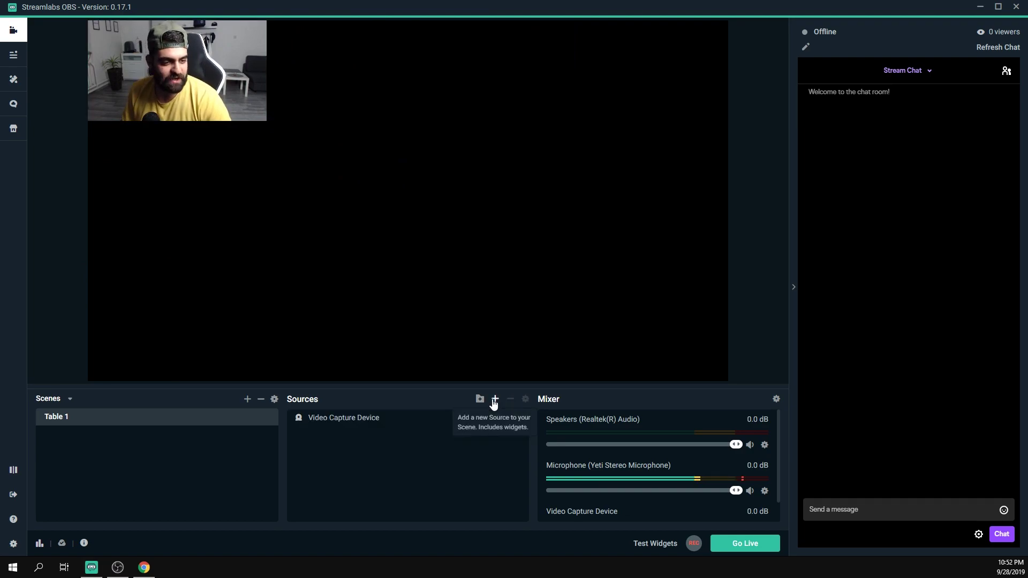
pyautogui.click(494, 400)
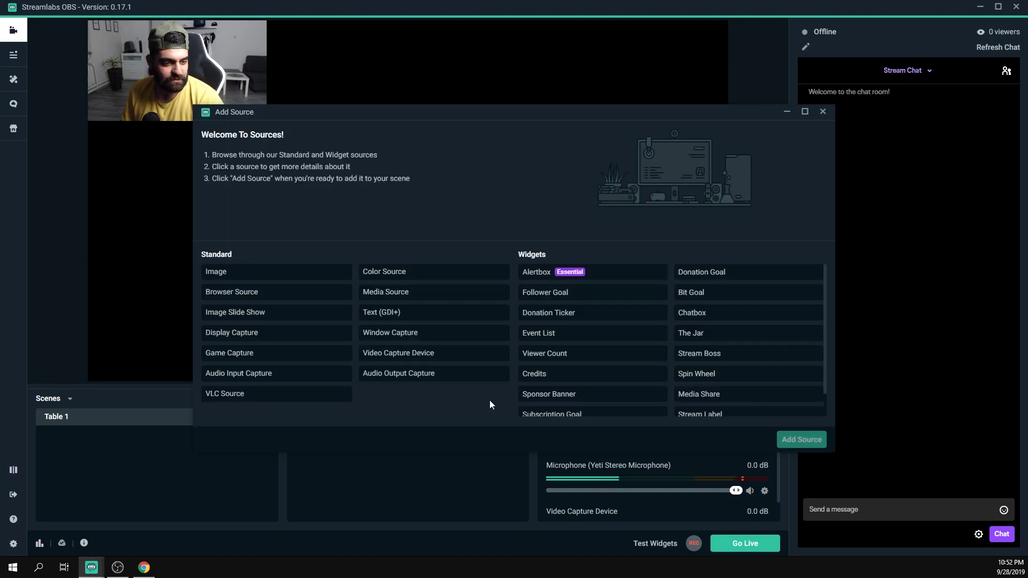
pyautogui.click(822, 112)
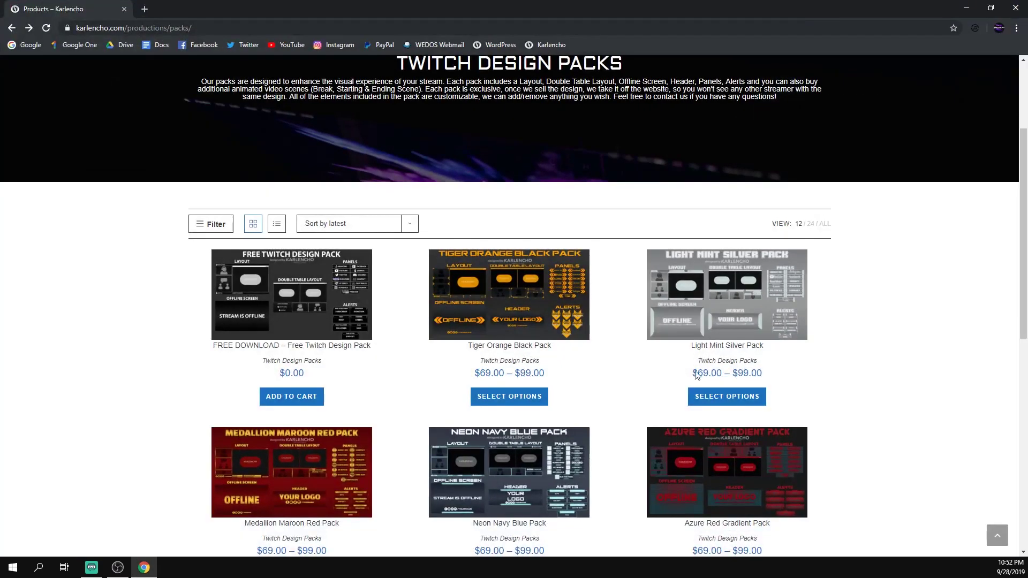
# Open the Free Twitch Design Pack page on karlencho.com in Chrome and examine its layout, offline screen, panels and alerts previews.
pyautogui.click(272, 346)
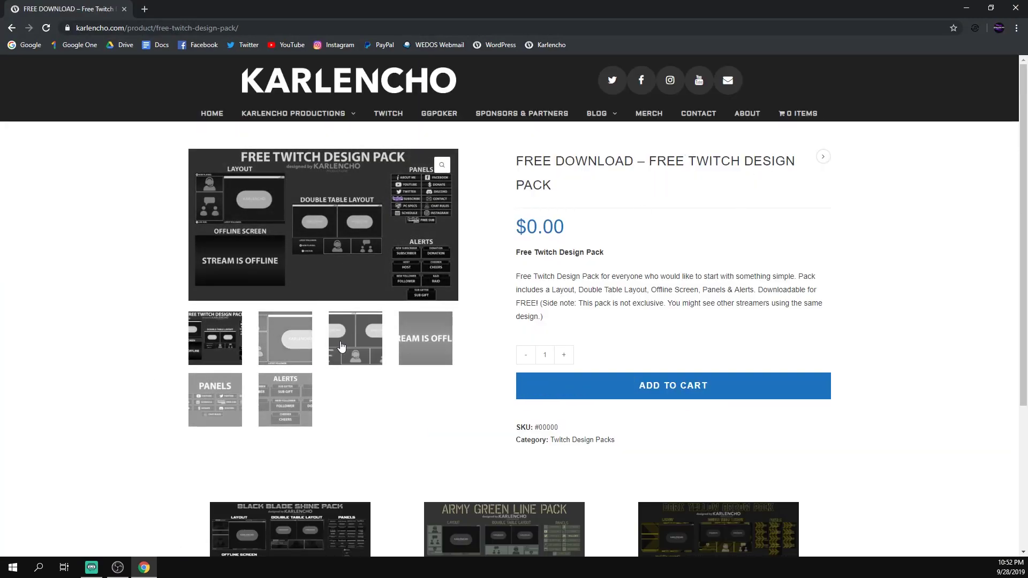
pyautogui.click(286, 340)
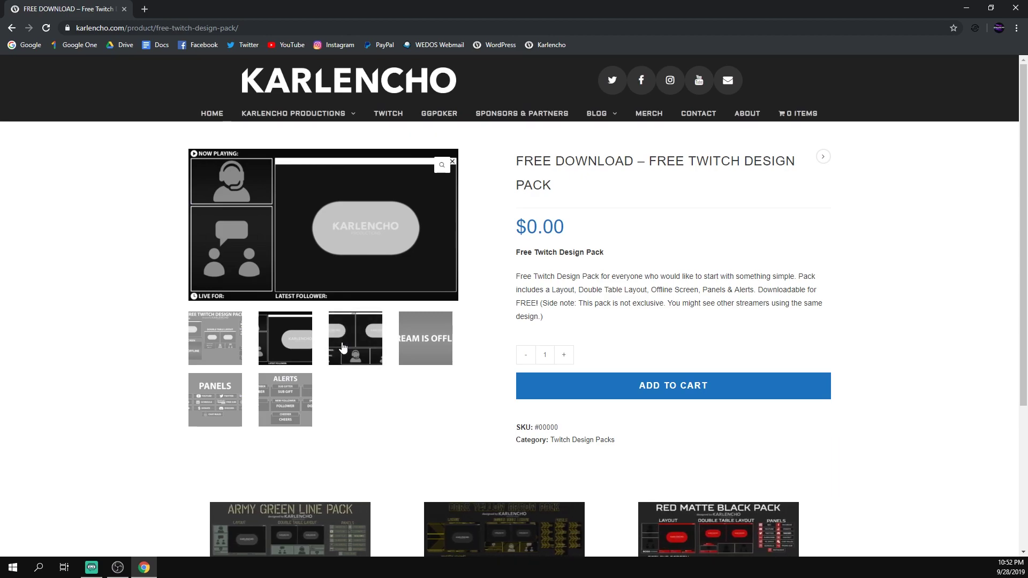
pyautogui.click(361, 336)
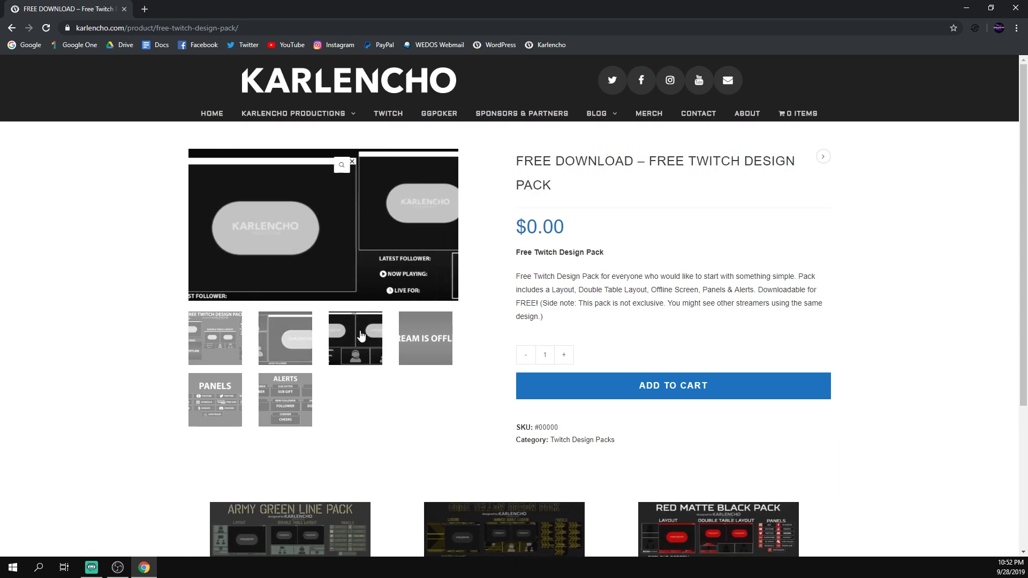
pyautogui.click(419, 336)
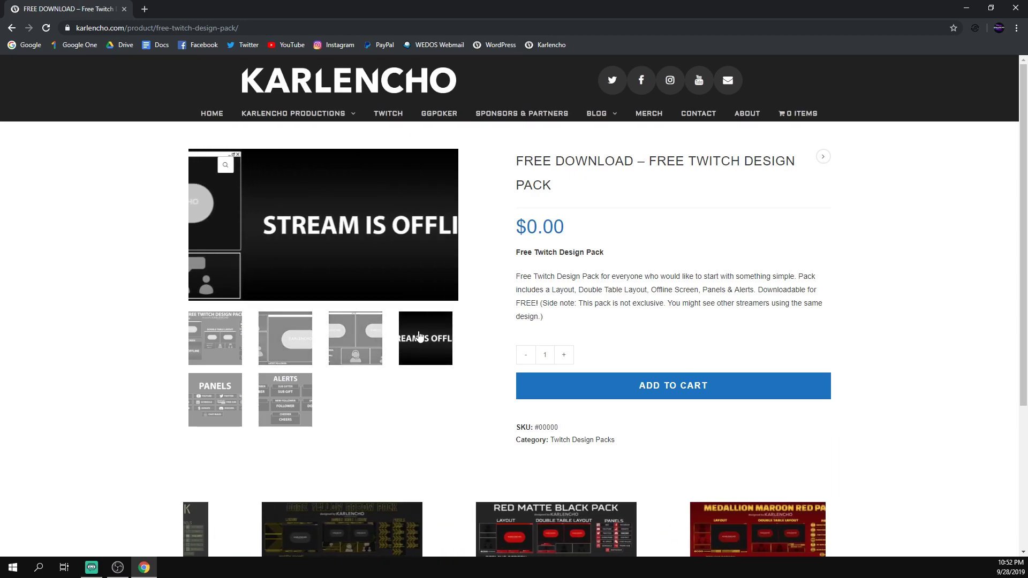
pyautogui.click(207, 404)
pyautogui.click(298, 398)
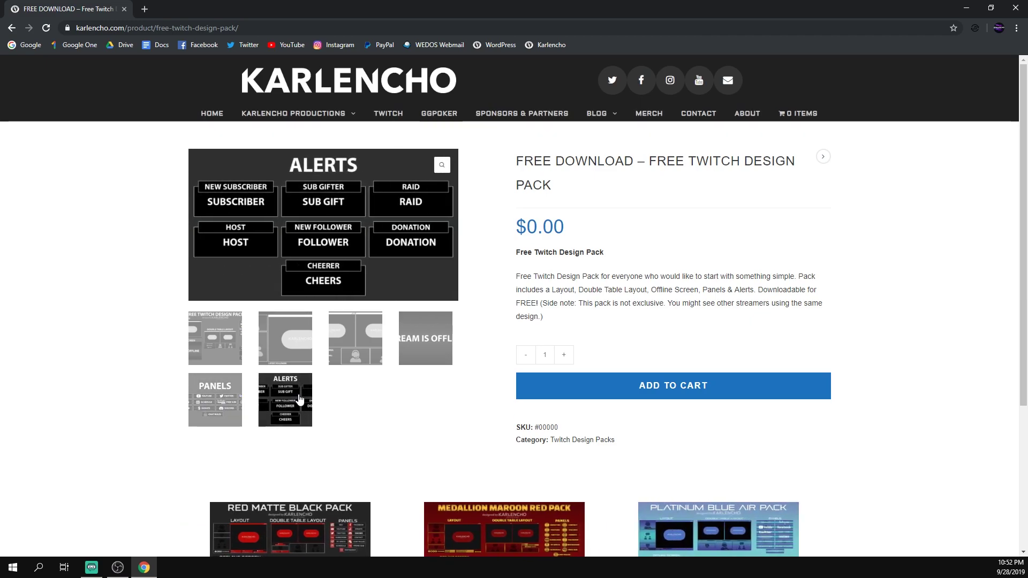
# Return to the Twitch design packs list, browse the other packs, and switch back to Streamlabs OBS.
pyautogui.click(11, 27)
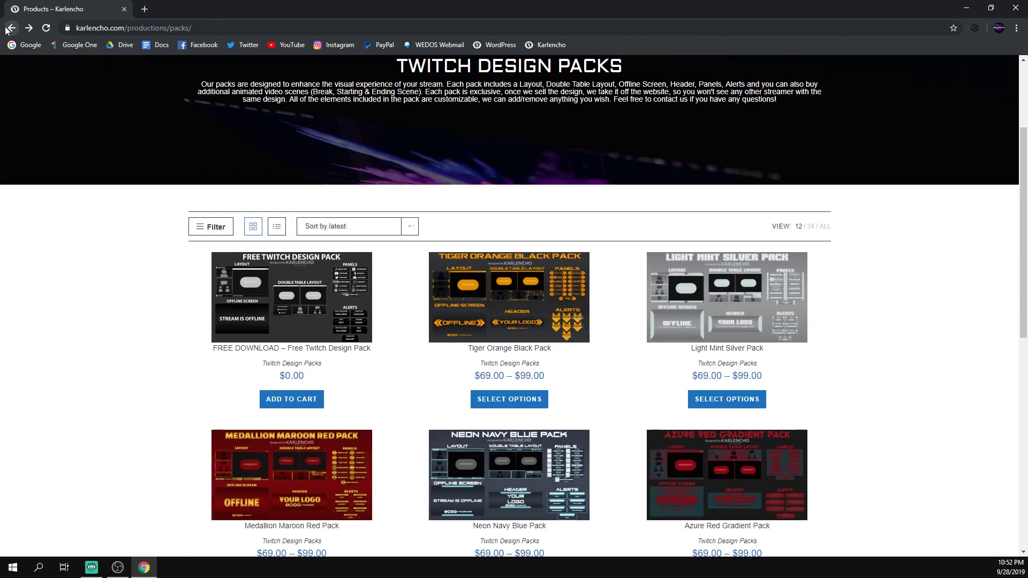
pyautogui.scroll(-1, 80, 287)
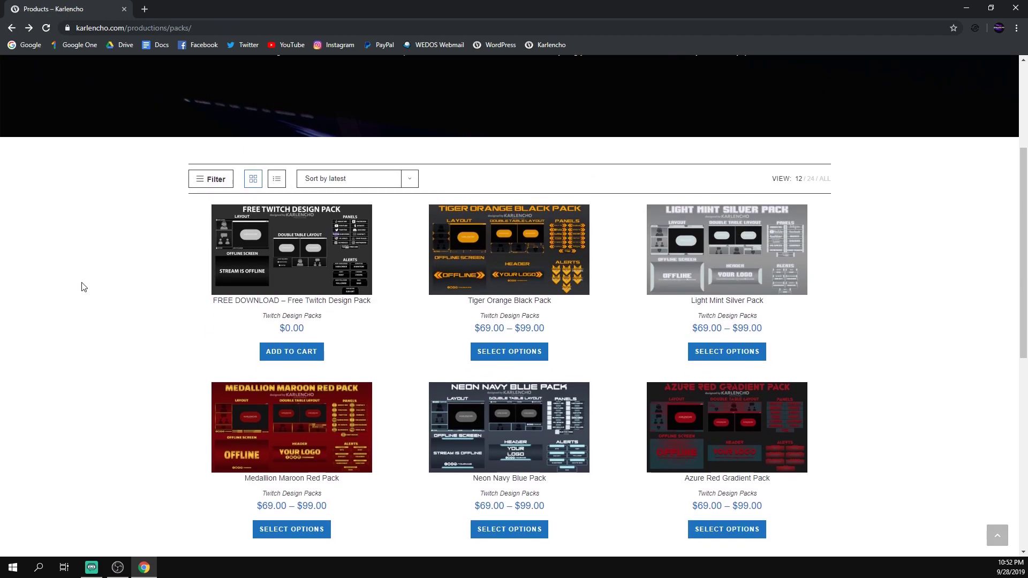
pyautogui.scroll(-4, 804, 324)
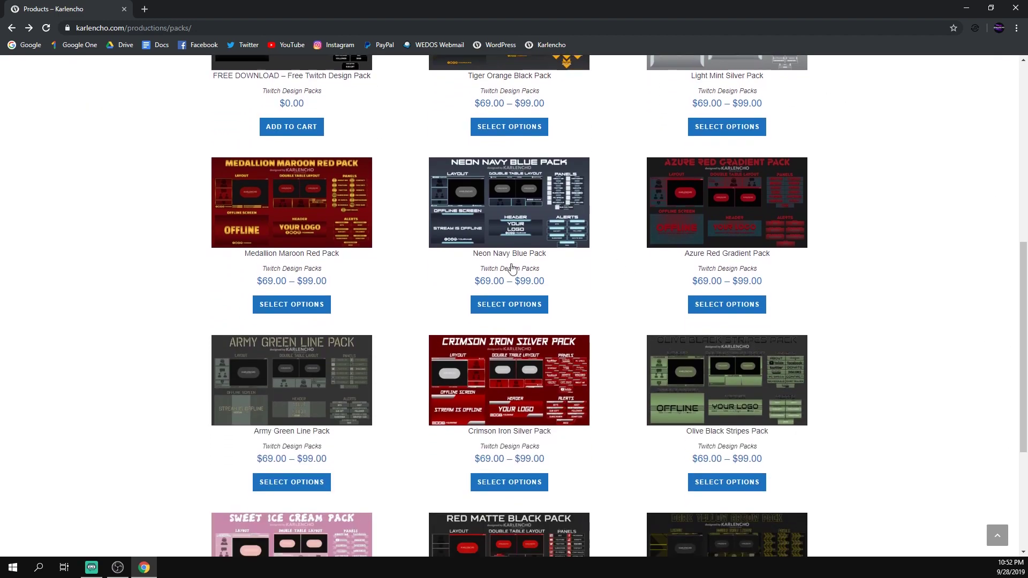
pyautogui.scroll(-4, 601, 292)
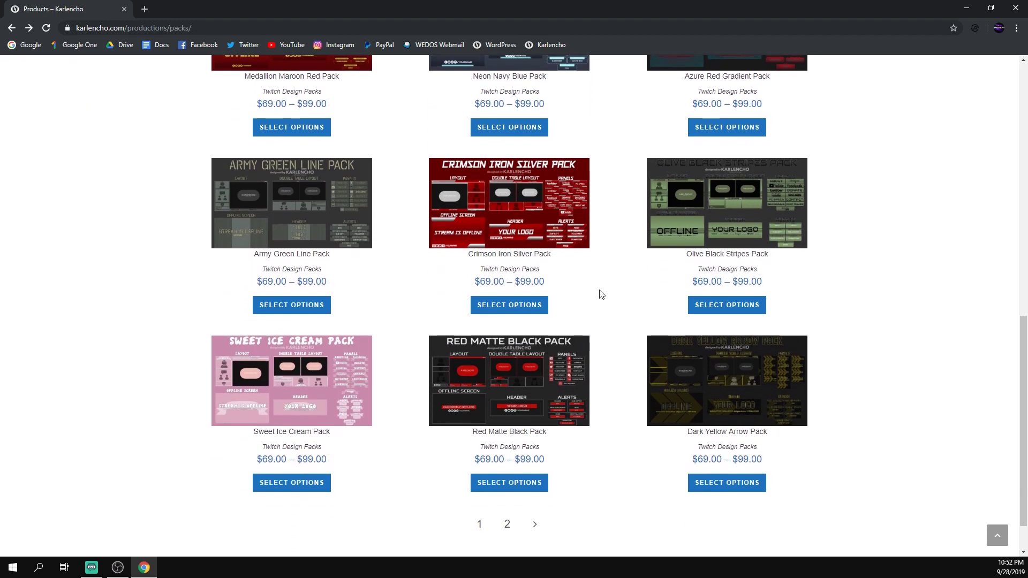
pyautogui.scroll(7, 633, 287)
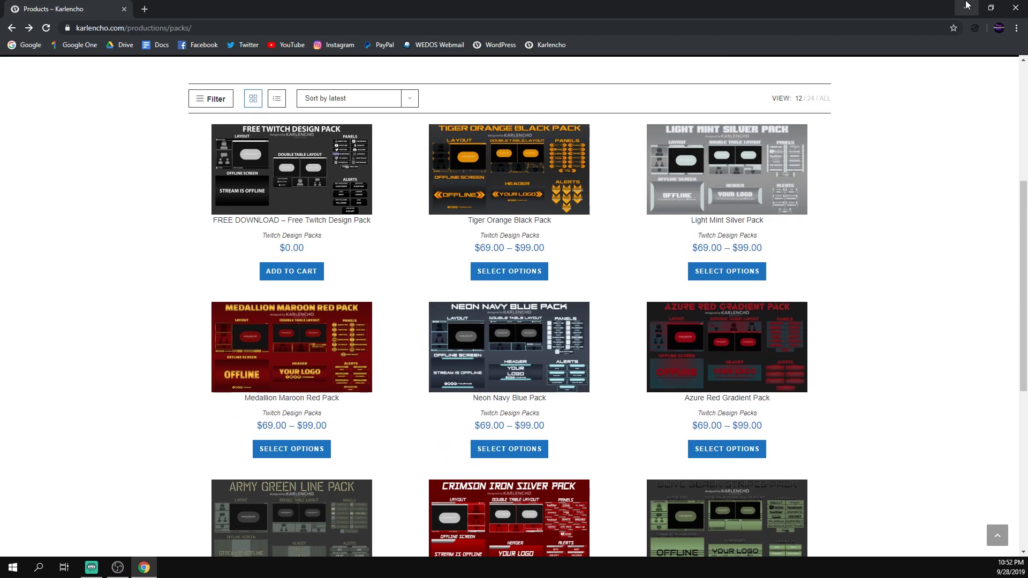
pyautogui.click(967, 6)
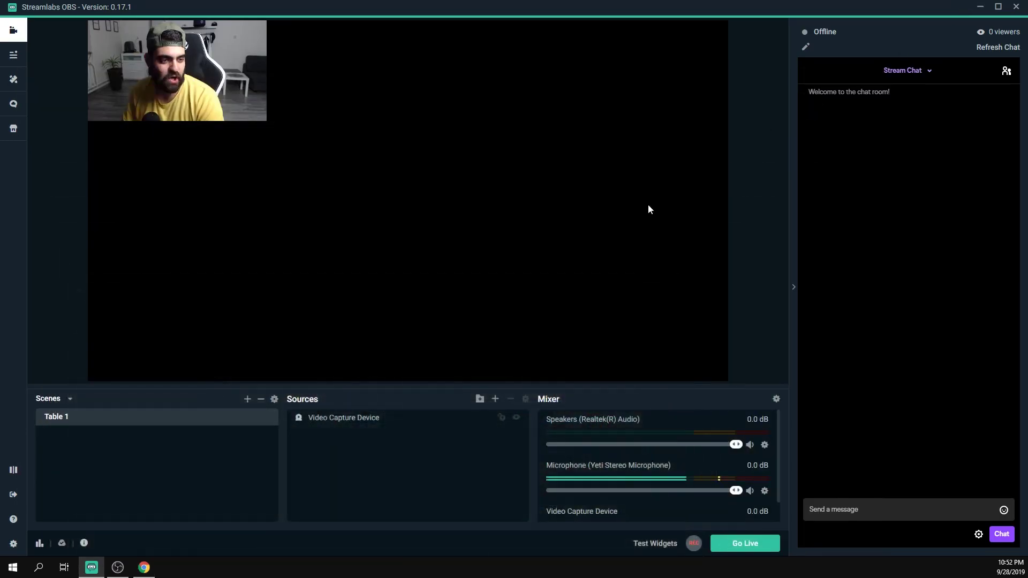
# Add an Image source named "Layout" to the Table 1 scene.
pyautogui.click(495, 399)
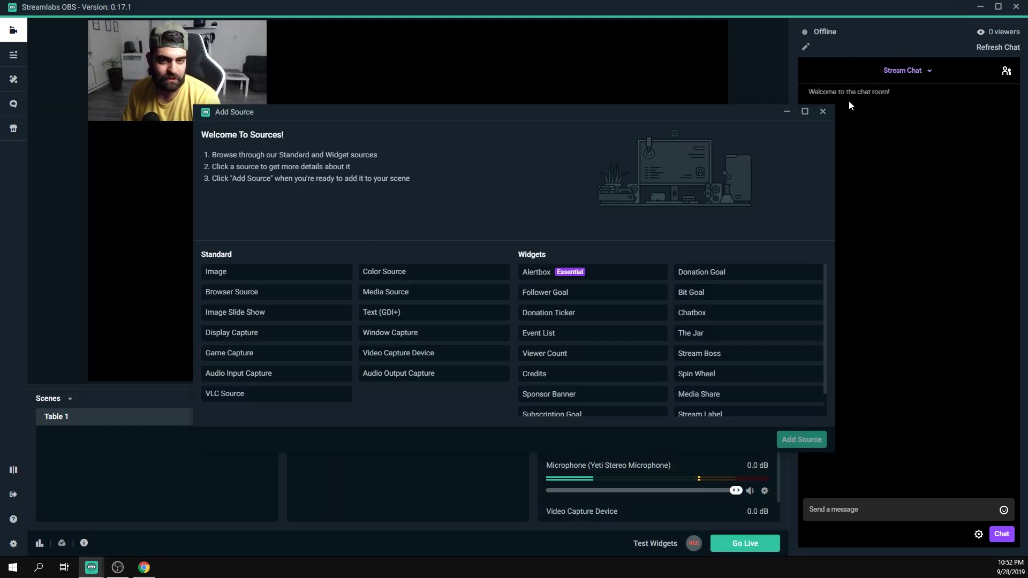
pyautogui.click(822, 112)
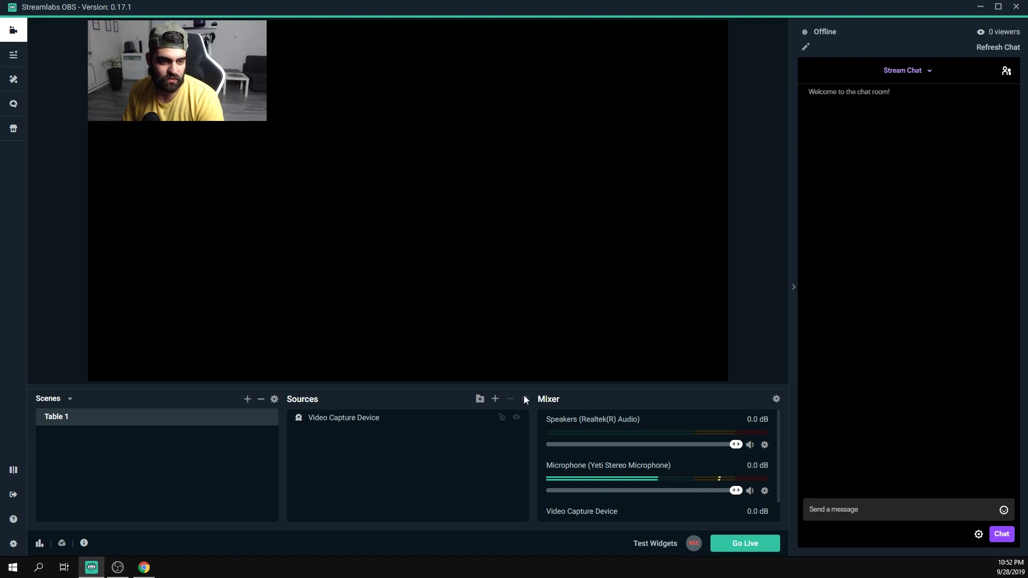
pyautogui.click(495, 401)
pyautogui.click(246, 273)
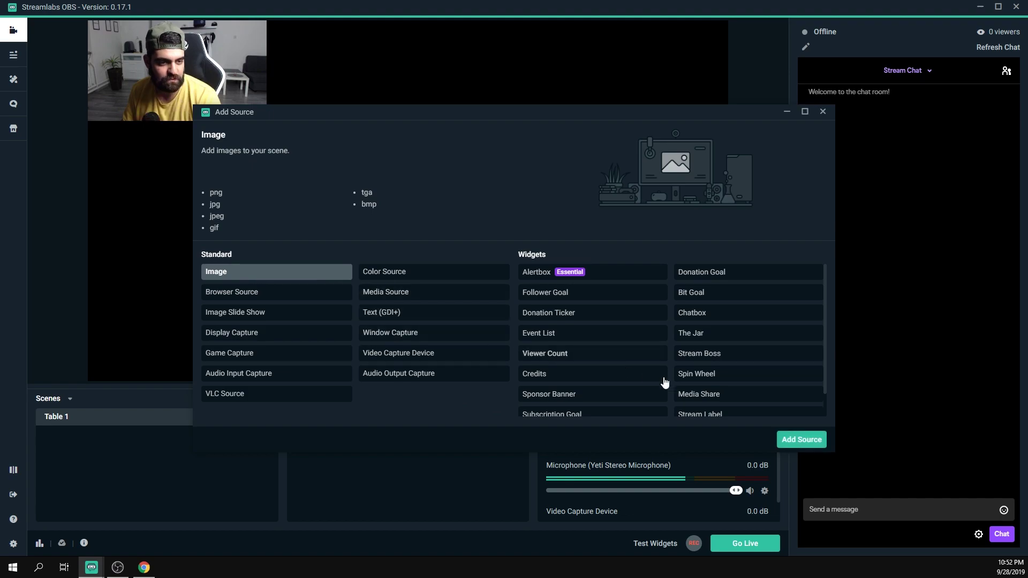
pyautogui.click(800, 439)
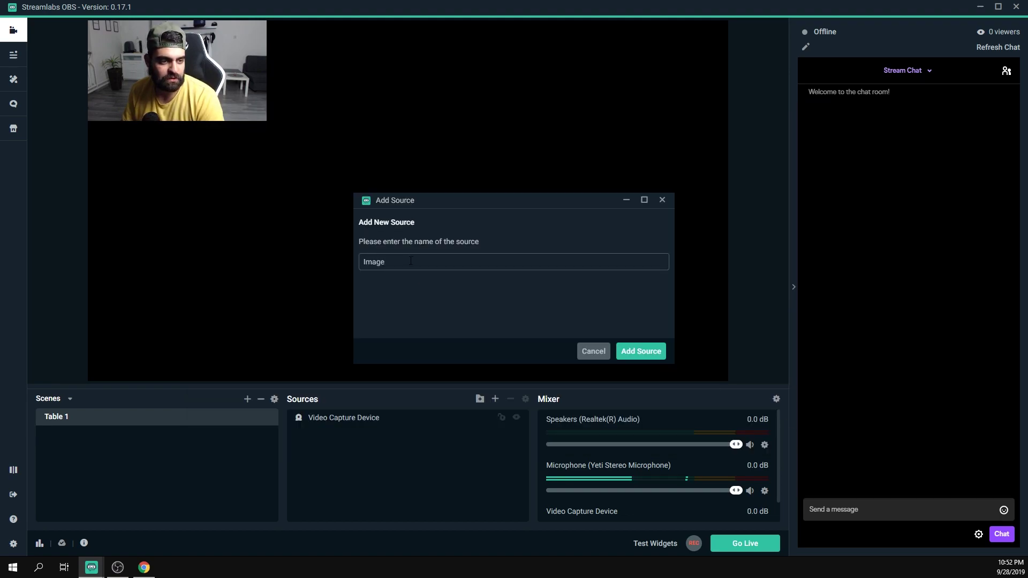
pyautogui.write('Lazout')
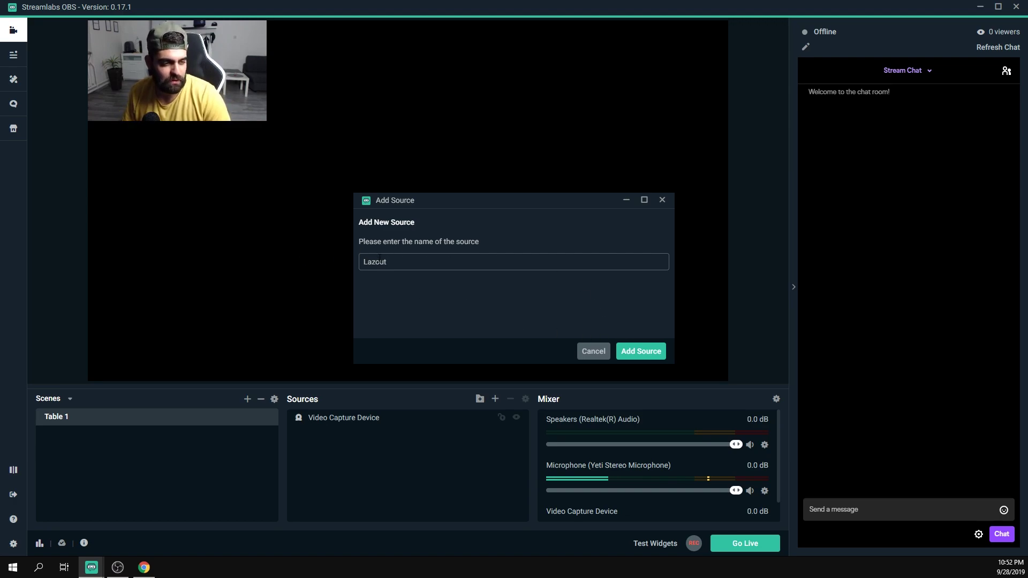
pyautogui.click(378, 262)
pyautogui.press('BackSpace')
pyautogui.write('y')
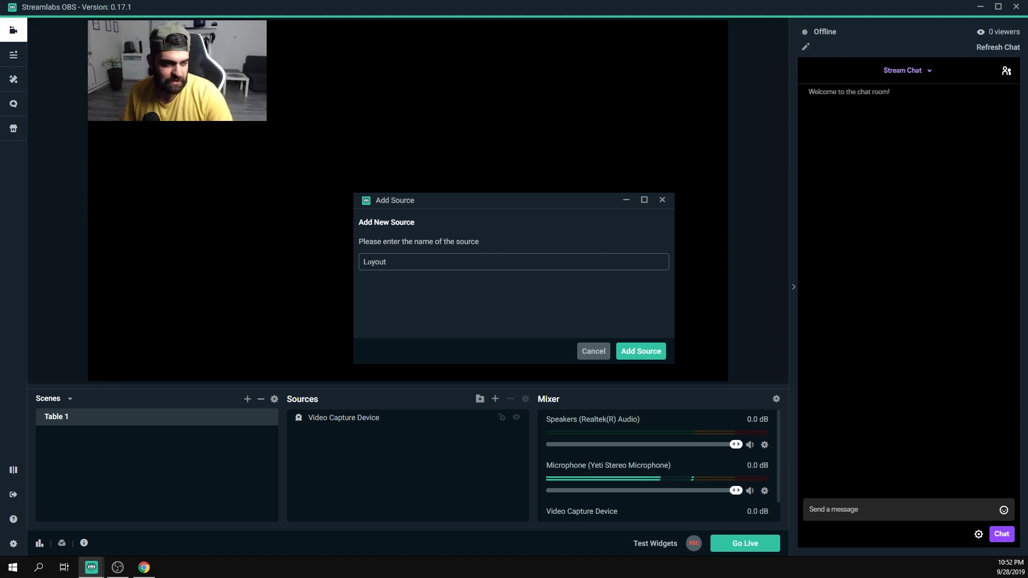
pyautogui.click(660, 351)
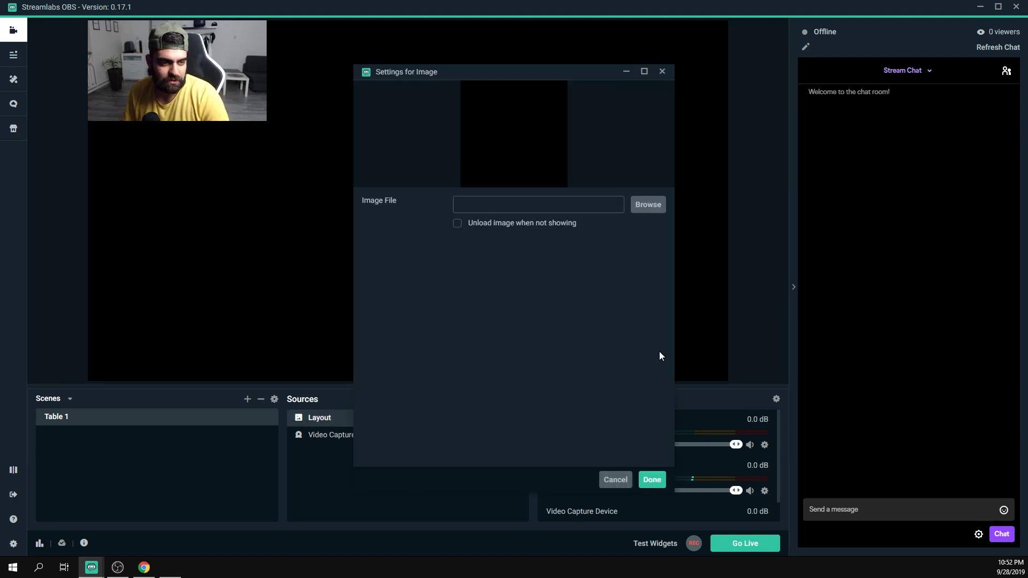
# Load the Layout Official image from the desktop folder "Free Twitch Design Pack by Karlencho Productions" into the Layout source.
pyautogui.click(656, 206)
pyautogui.click(438, 178)
pyautogui.doubleClick(551, 174)
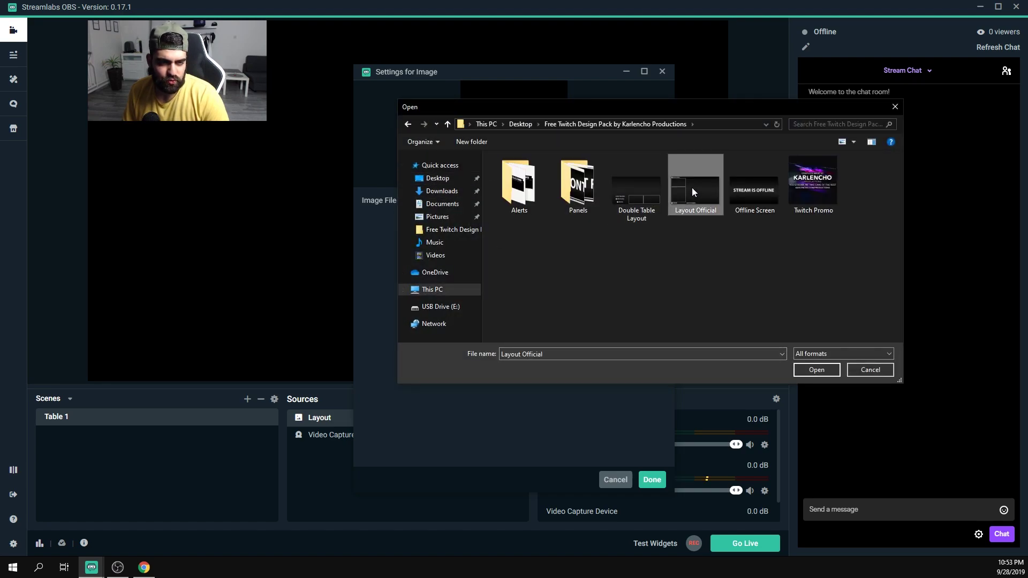
pyautogui.doubleClick(691, 187)
pyautogui.click(652, 481)
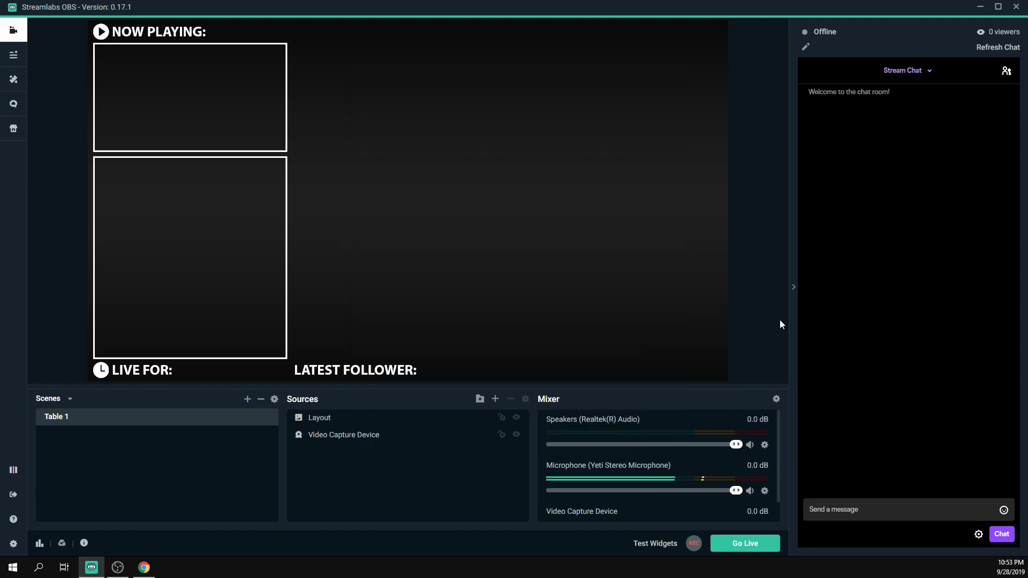
# Move the Video Capture Device source above Layout in the source order of the Table 1 scene.
pyautogui.click(344, 434)
pyautogui.click(334, 423)
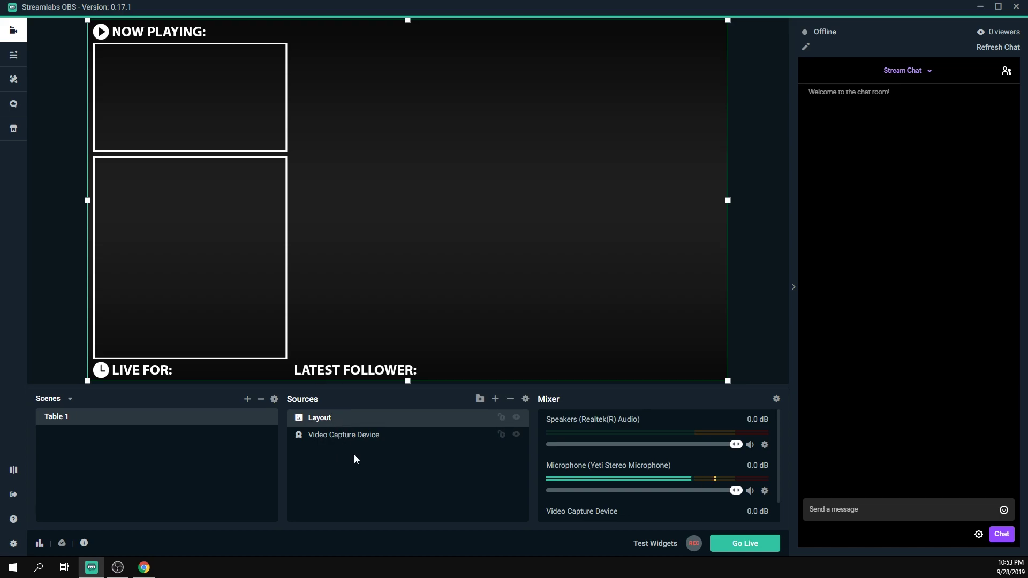
pyautogui.click(355, 434)
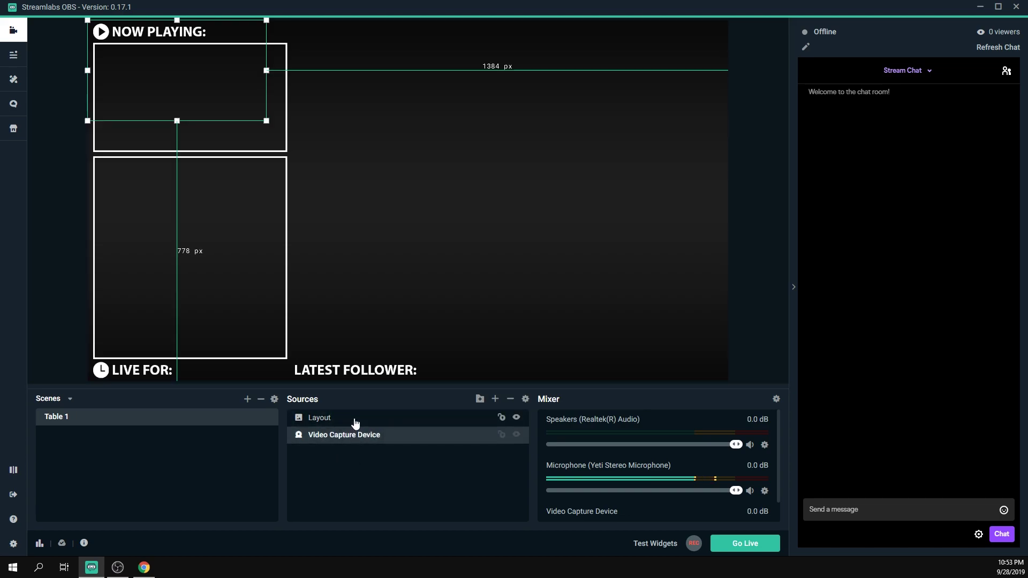
pyautogui.click(355, 422)
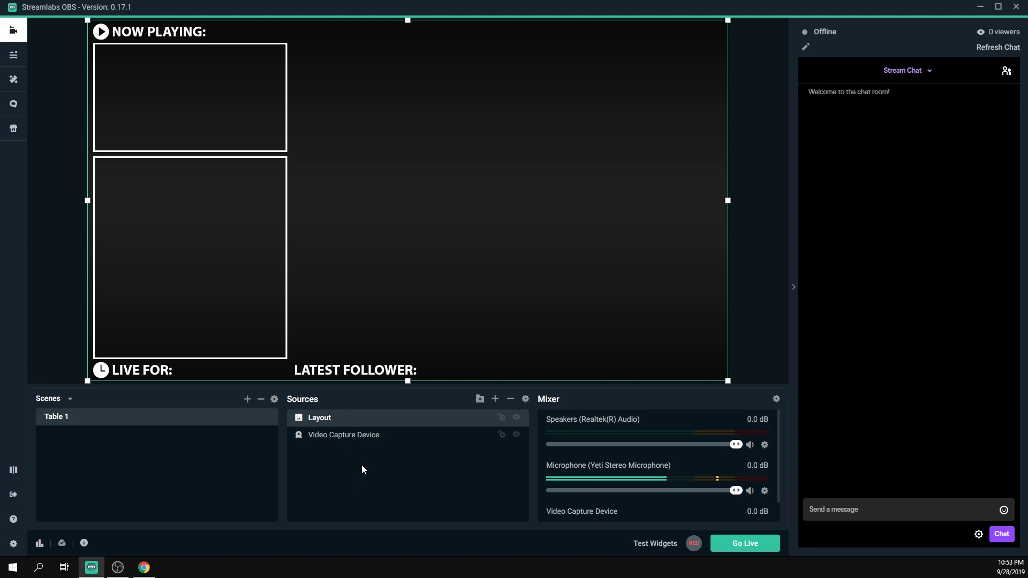
pyautogui.click(357, 440)
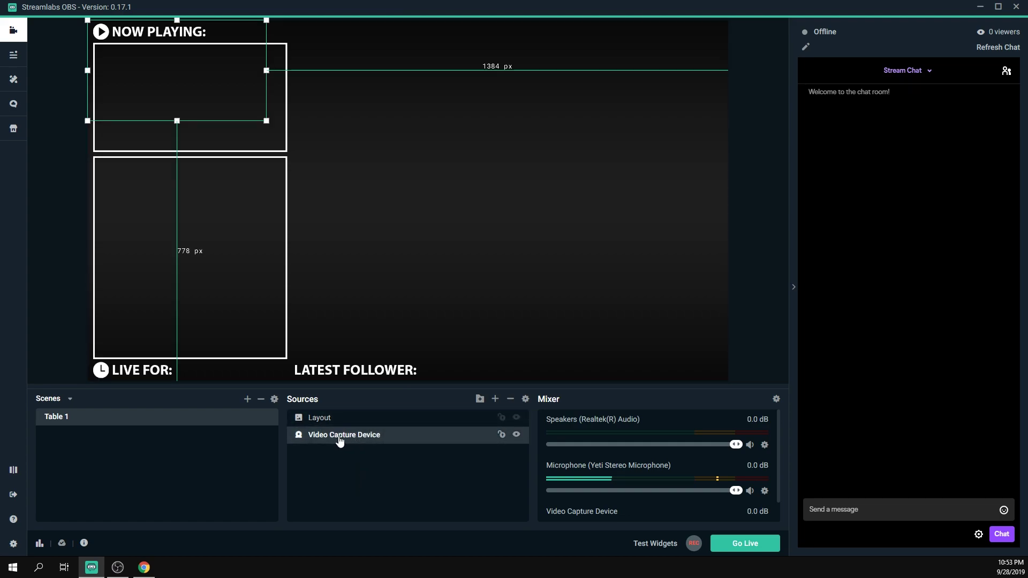
pyautogui.moveTo(349, 436); pyautogui.dragTo(344, 410)
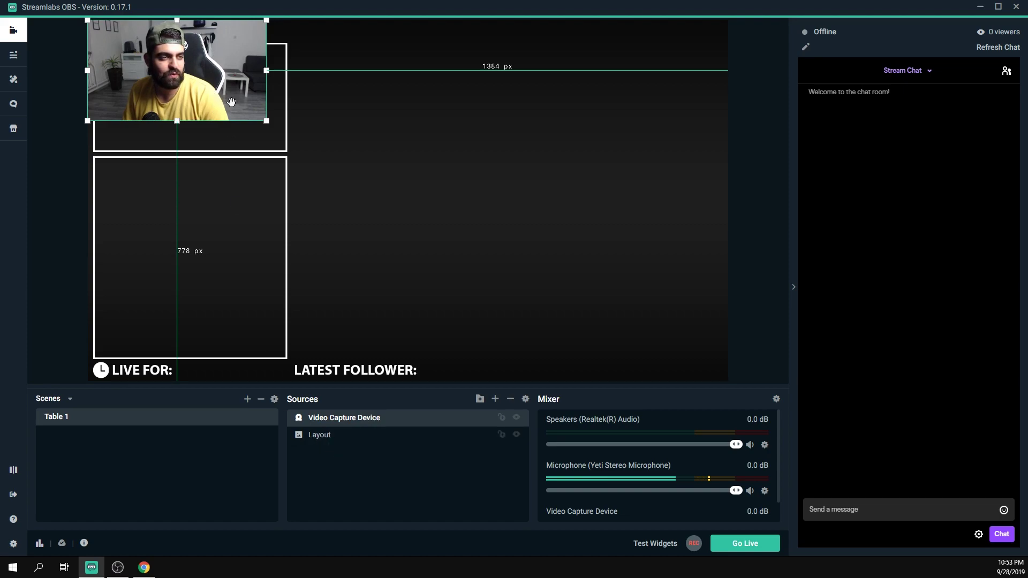
# Move the webcam into the white frame beneath NOW PLAYING and enlarge it to roughly fill the frame.
pyautogui.moveTo(229, 99); pyautogui.dragTo(216, 83)
pyautogui.click(765, 169)
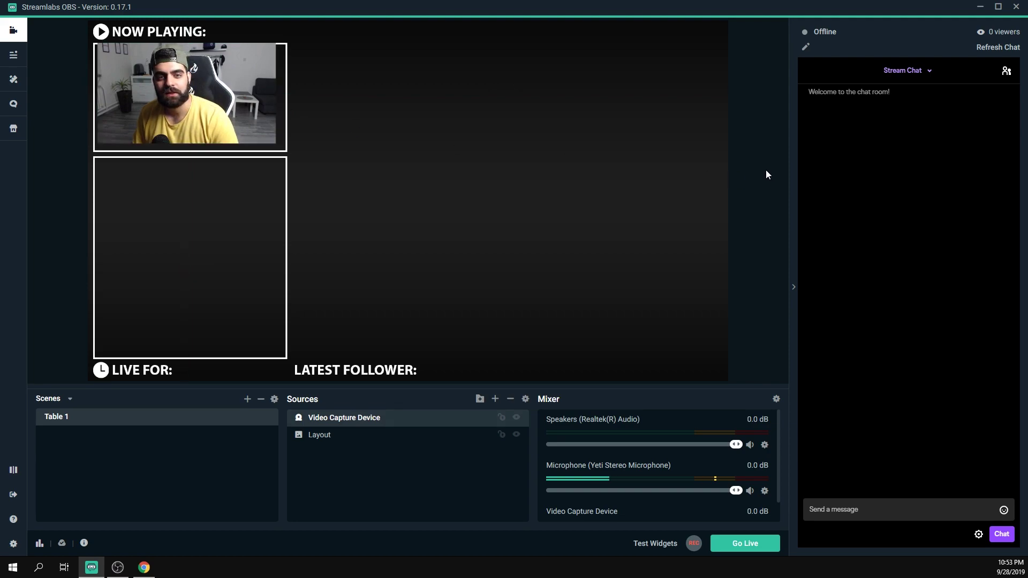
pyautogui.click(187, 95)
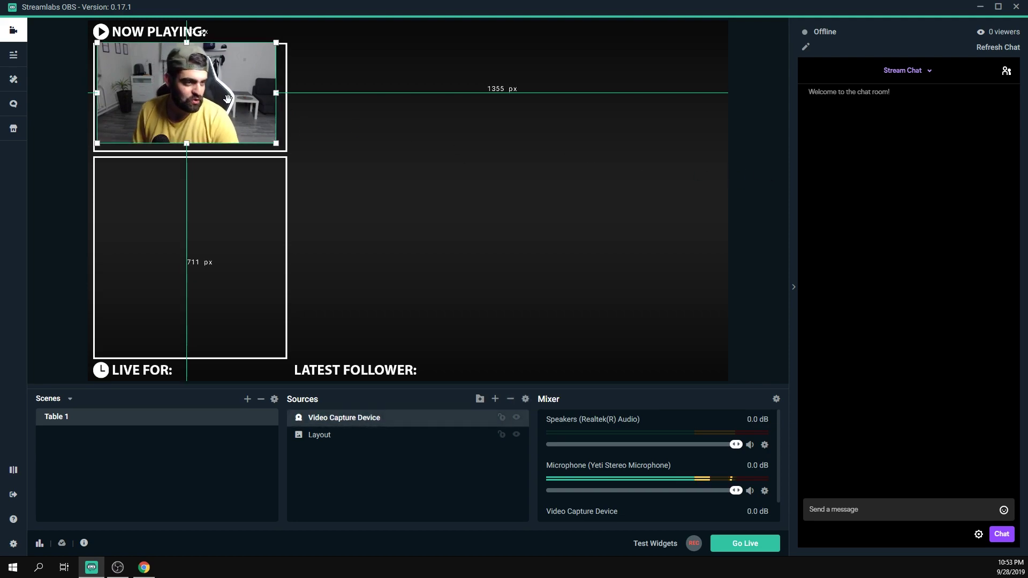
pyautogui.moveTo(186, 95)
pyautogui.mouseDown()
pyautogui.moveTo(177, 109)
pyautogui.moveTo(188, 92)
pyautogui.mouseUp()
pyautogui.moveTo(181, 92); pyautogui.dragTo(177, 94)
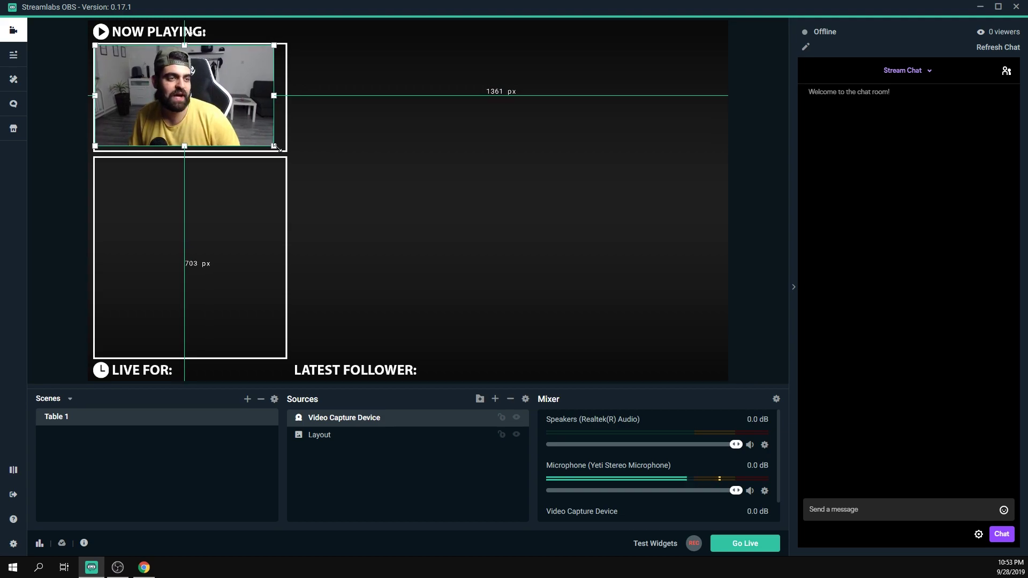
pyautogui.moveTo(274, 147); pyautogui.dragTo(216, 120)
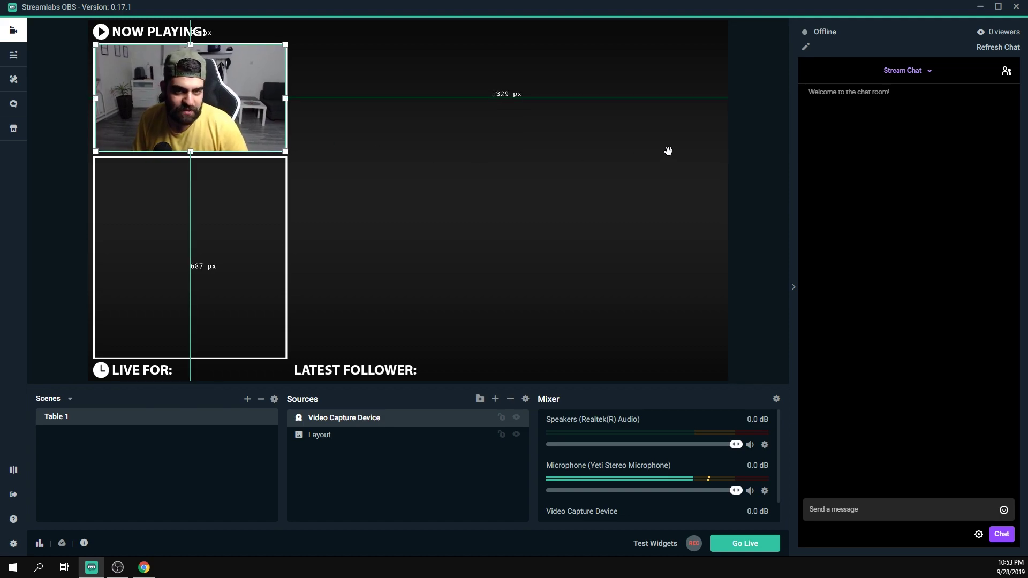
pyautogui.click(747, 156)
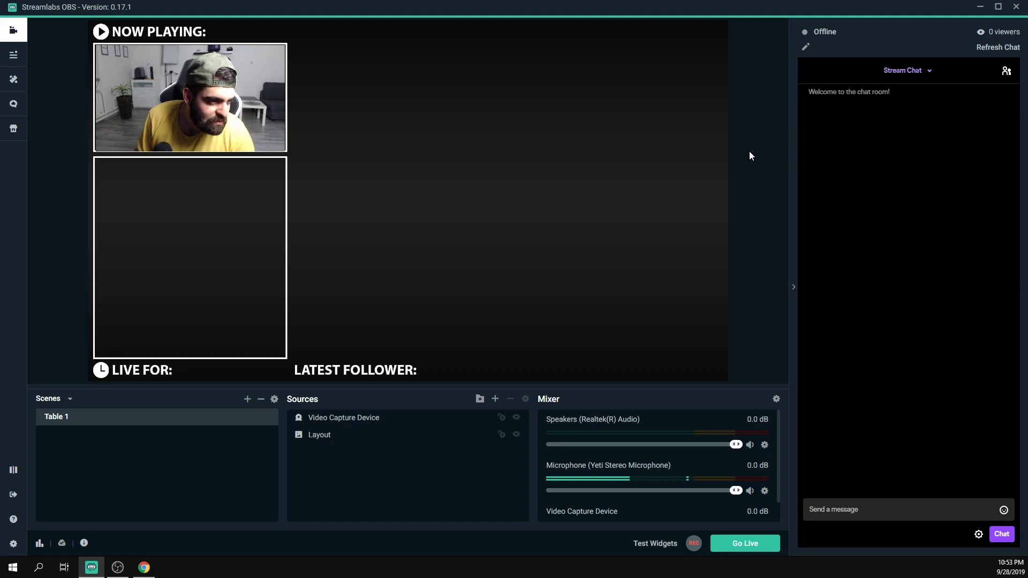
# Fine-tune the webcam's size and position to cover its frame, about 1326 px from the canvas's right edge and 687 px from its bottom.
pyautogui.click(231, 117)
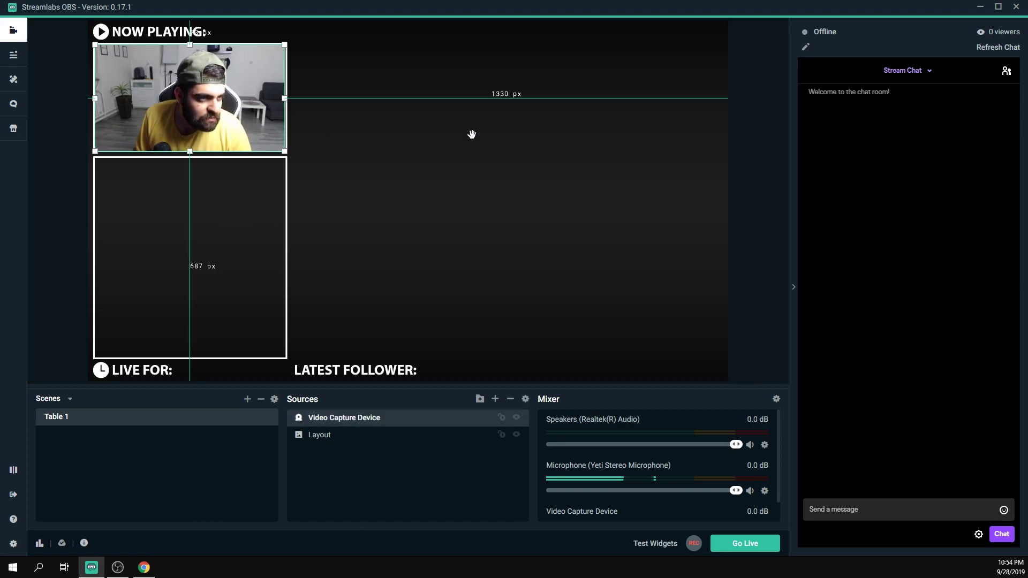
pyautogui.click(768, 164)
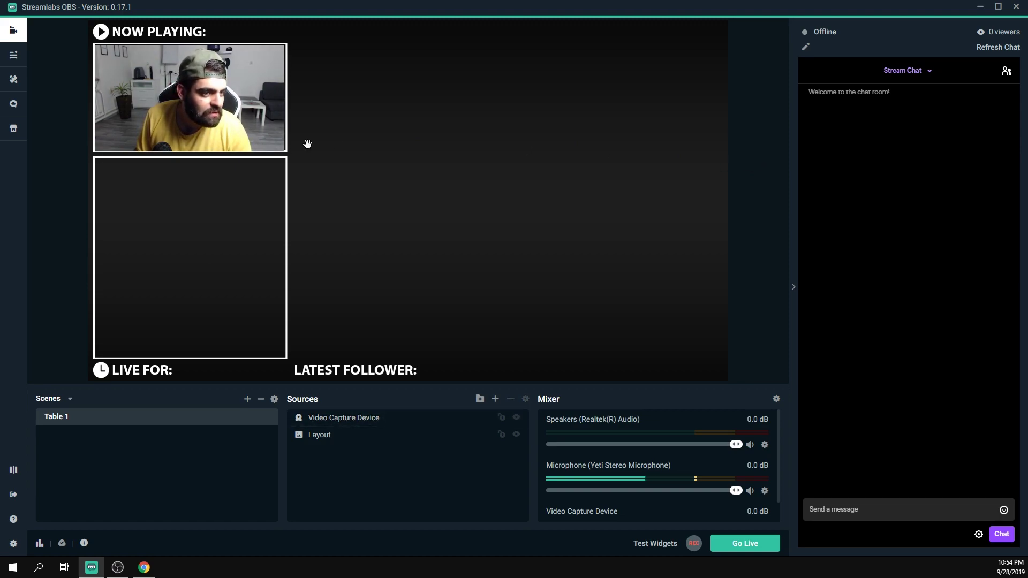
pyautogui.click(245, 129)
pyautogui.moveTo(245, 129); pyautogui.dragTo(282, 152)
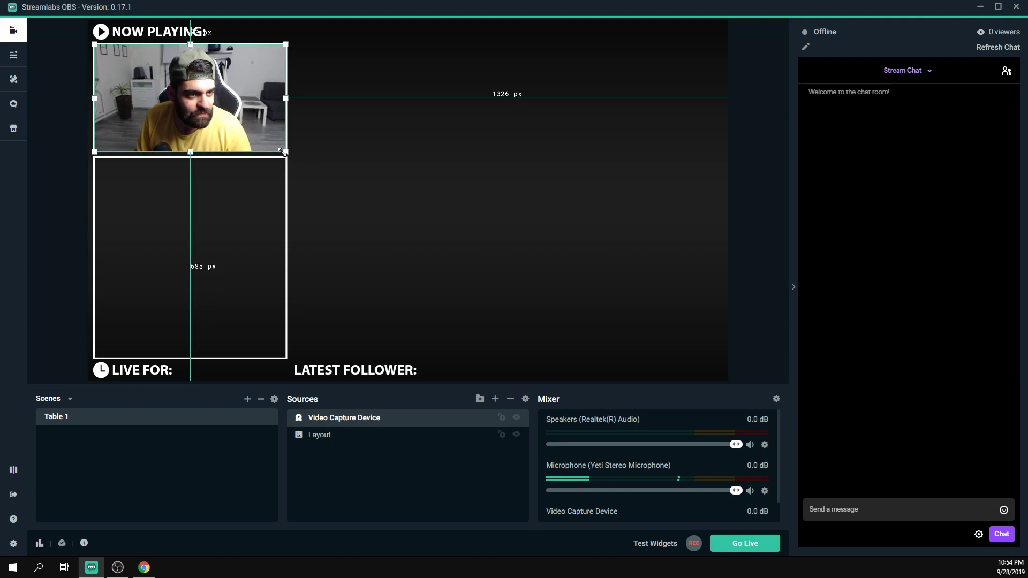
pyautogui.click(766, 129)
pyautogui.moveTo(232, 119); pyautogui.dragTo(233, 120)
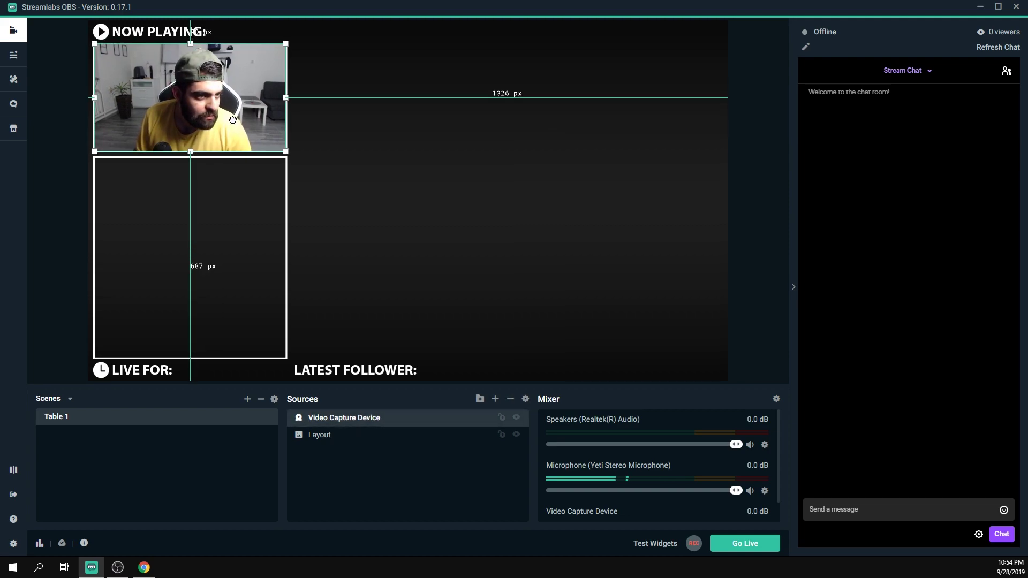
pyautogui.click(759, 164)
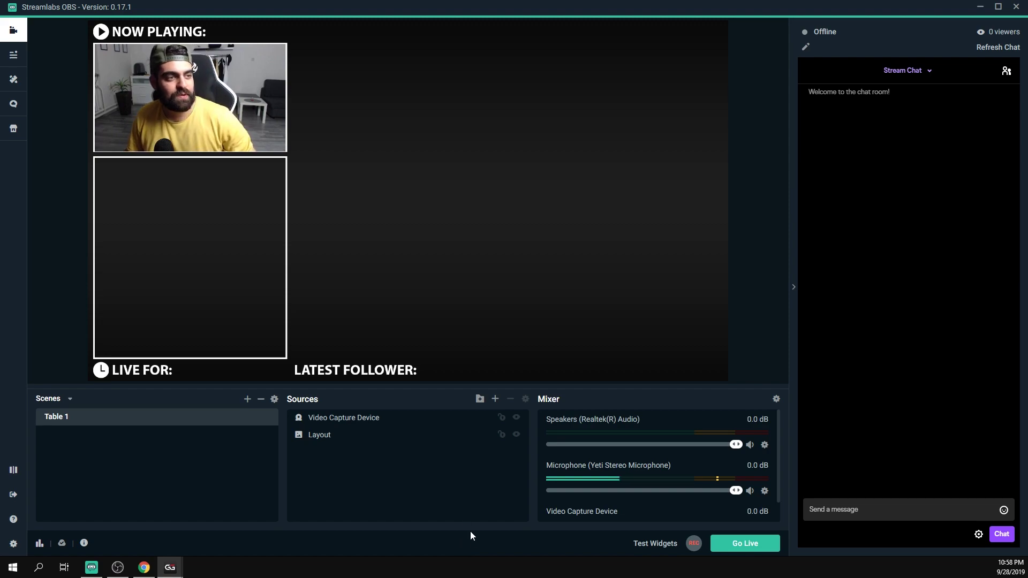
# Add a Display Capture source named "Table" to the Table 1 scene.
pyautogui.click(496, 399)
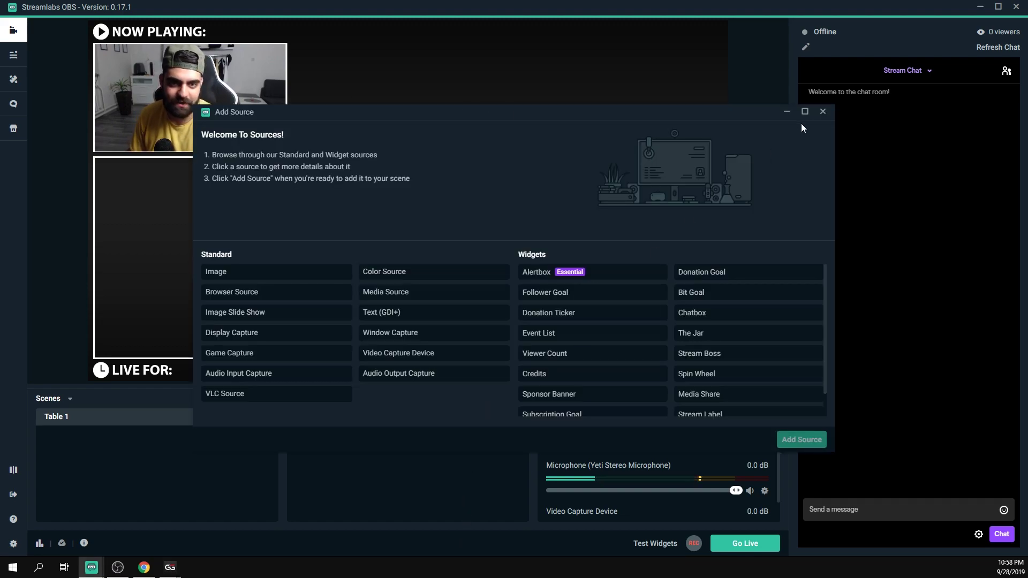
pyautogui.click(822, 111)
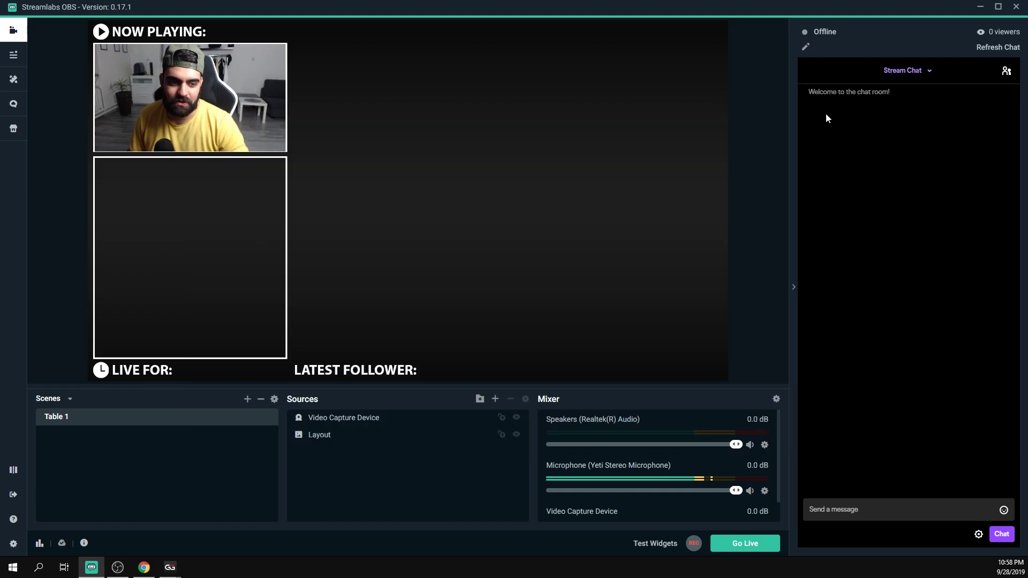
pyautogui.click(496, 400)
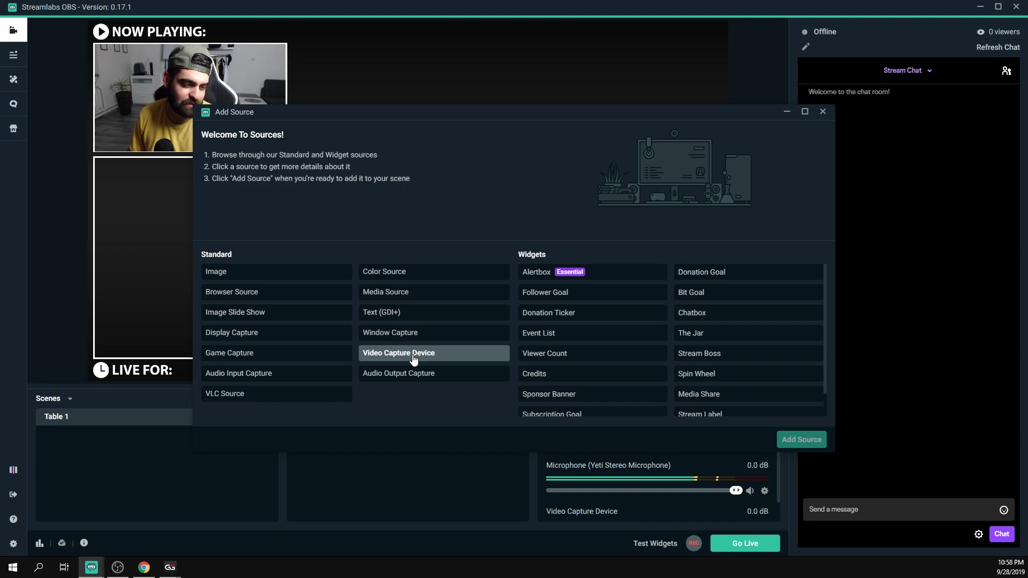
pyautogui.click(230, 332)
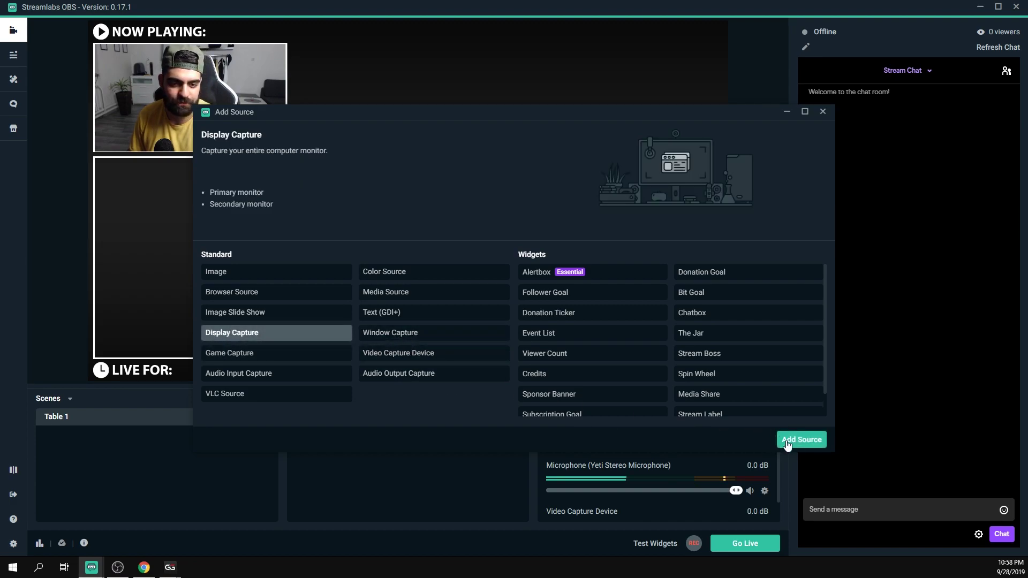
pyautogui.click(801, 439)
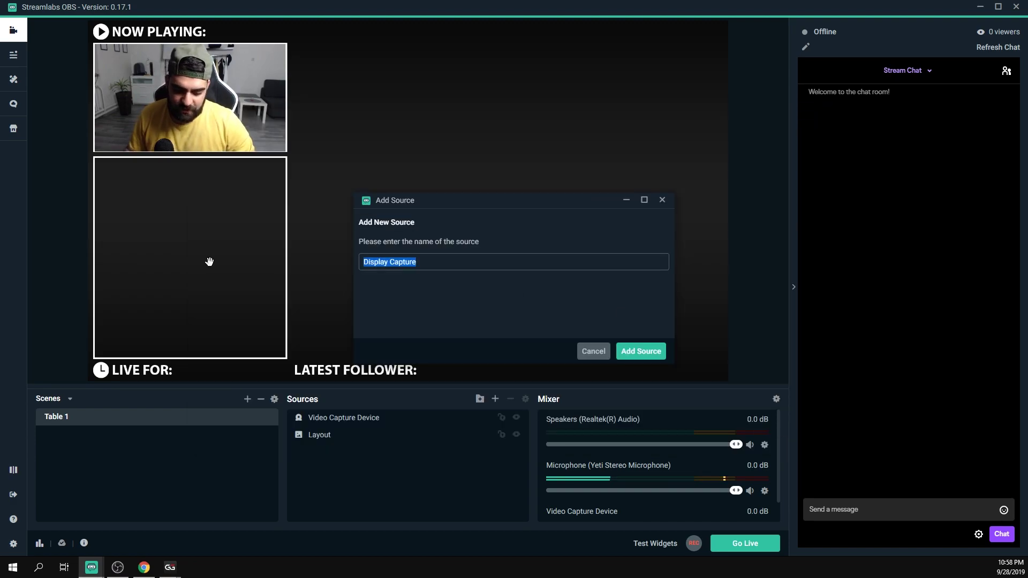
pyautogui.write('Table')
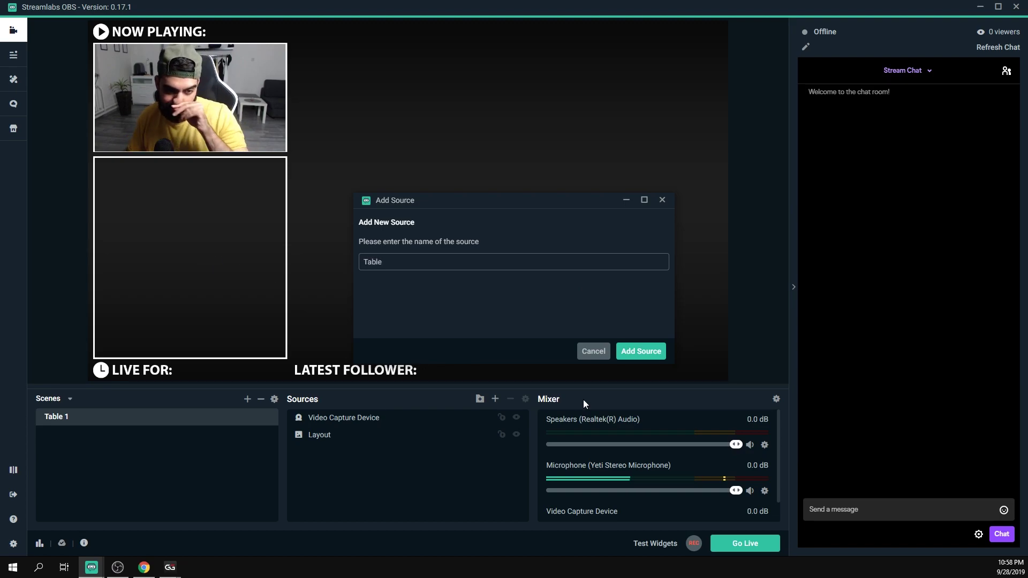
pyautogui.click(658, 351)
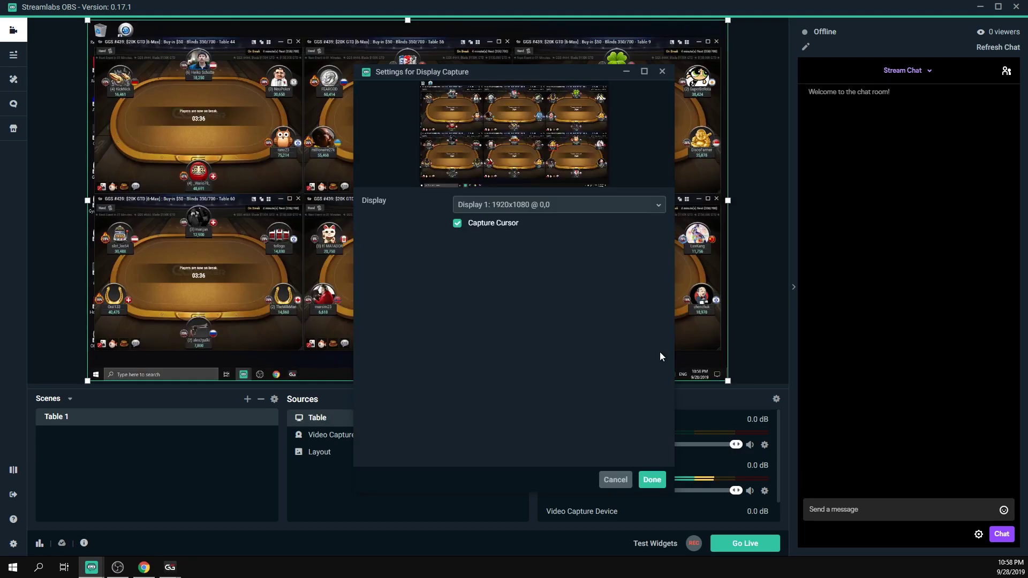
# Compare both monitors in the Table source's settings and confirm Display 1: 1920x1080 @ 0,0 as the captured display.
pyautogui.click(516, 208)
pyautogui.click(522, 242)
pyautogui.click(518, 208)
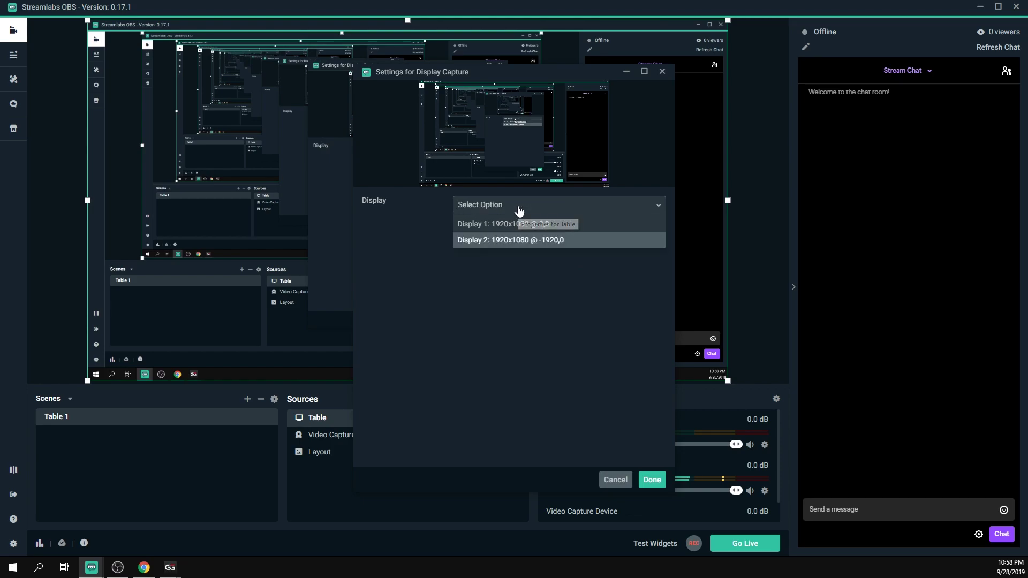
pyautogui.click(519, 225)
pyautogui.click(530, 206)
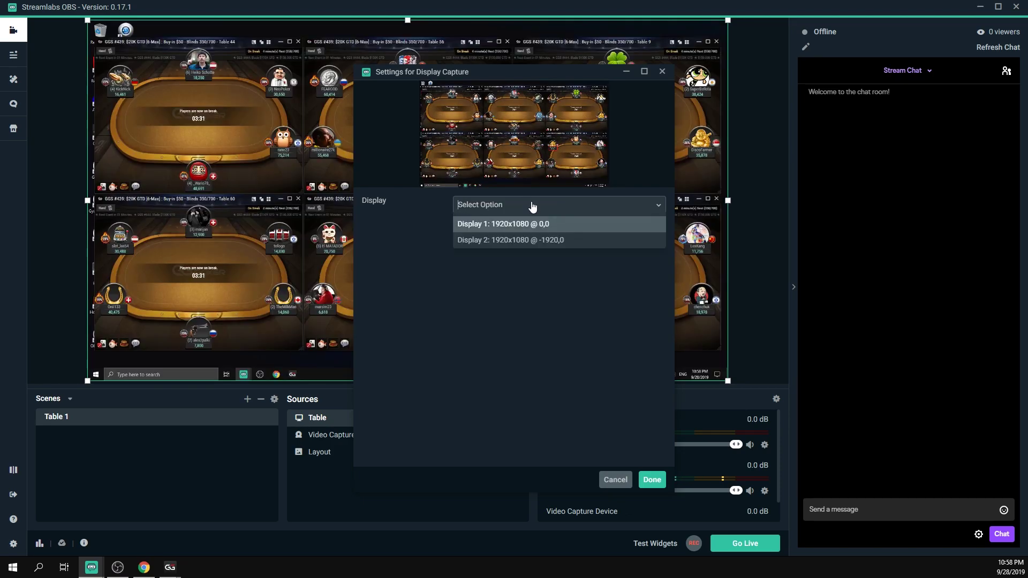
pyautogui.click(529, 241)
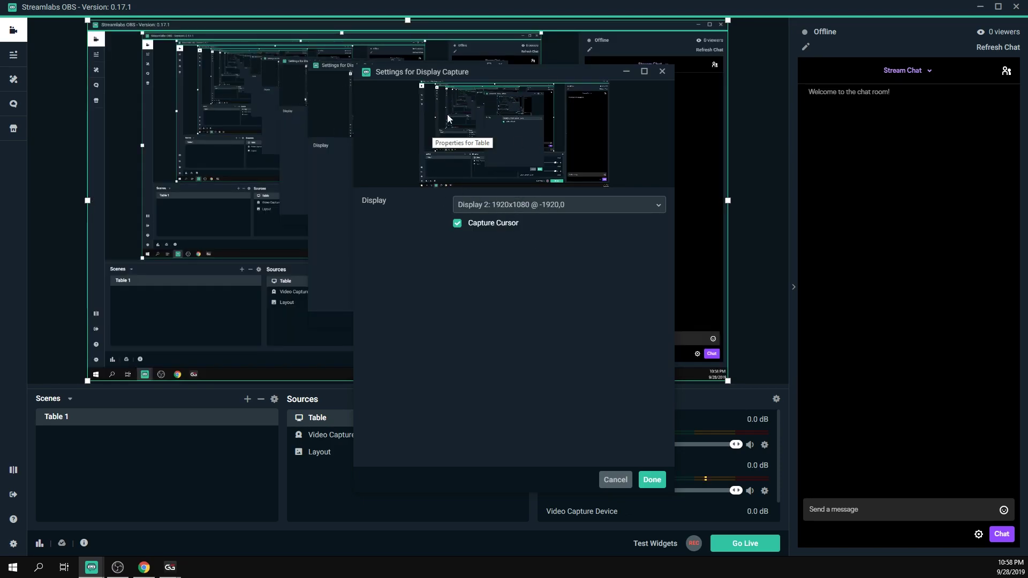
pyautogui.click(522, 209)
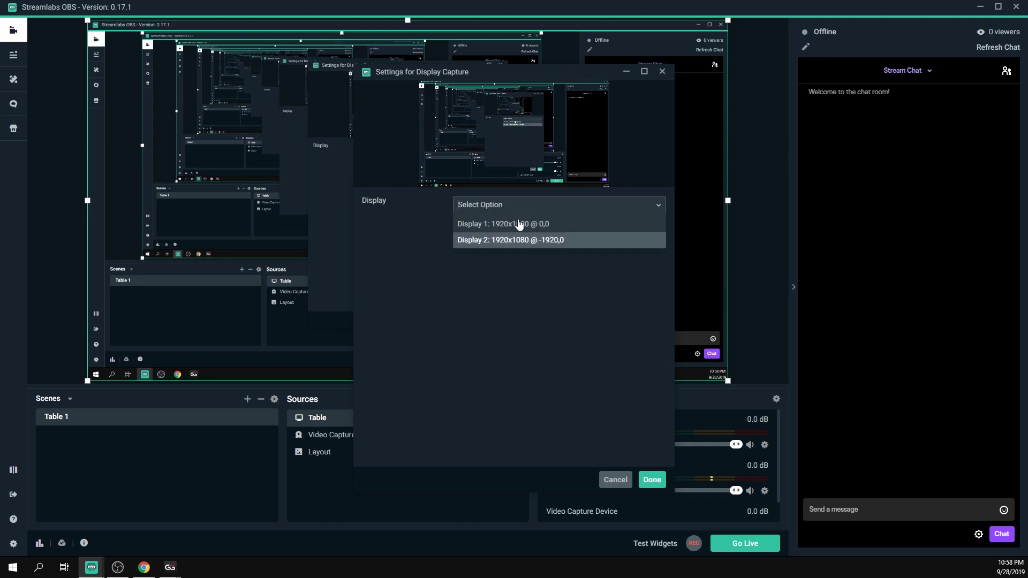
pyautogui.click(518, 224)
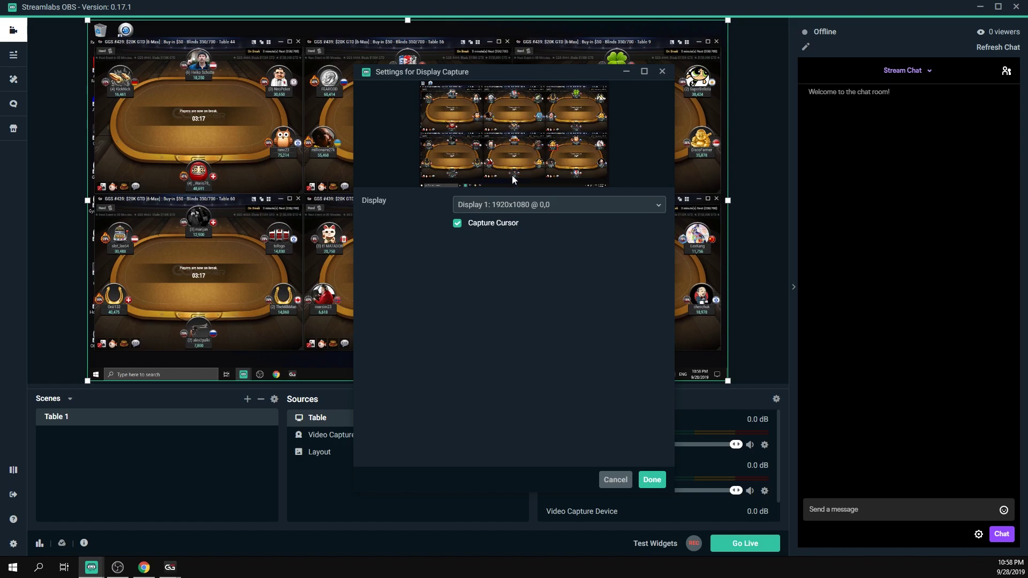
pyautogui.click(651, 479)
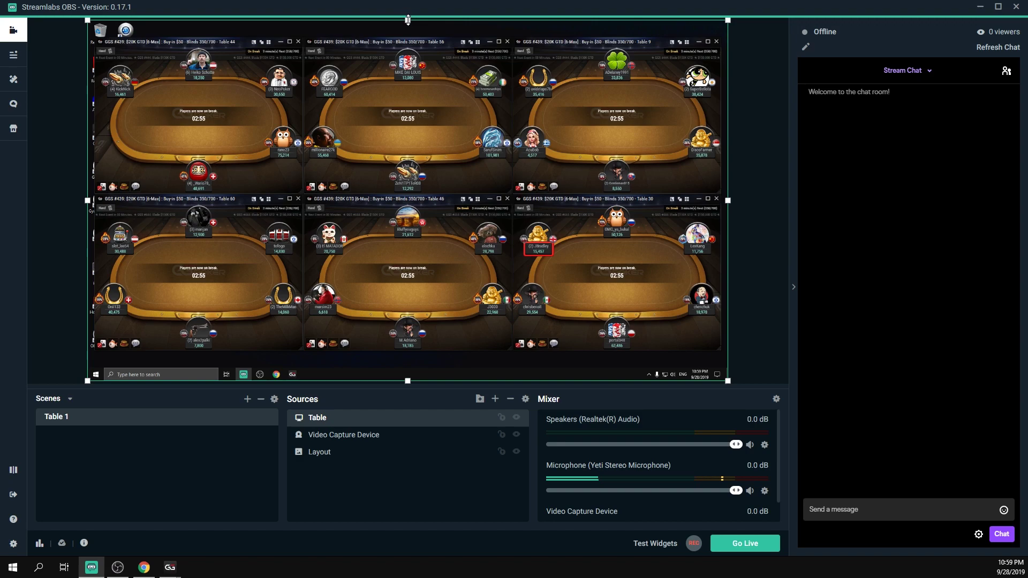
# Crop the Table display capture on all four sides to the upper-left poker table, Table 44.
pyautogui.moveTo(407, 20); pyautogui.dragTo(406, 37)
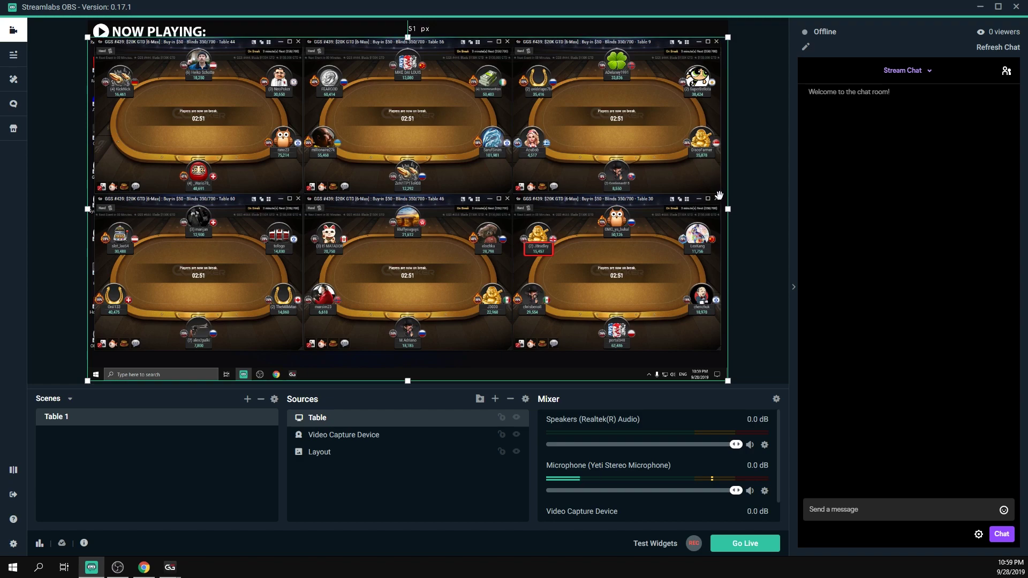
pyautogui.moveTo(727, 209); pyautogui.dragTo(302, 193)
pyautogui.moveTo(195, 381); pyautogui.dragTo(195, 194)
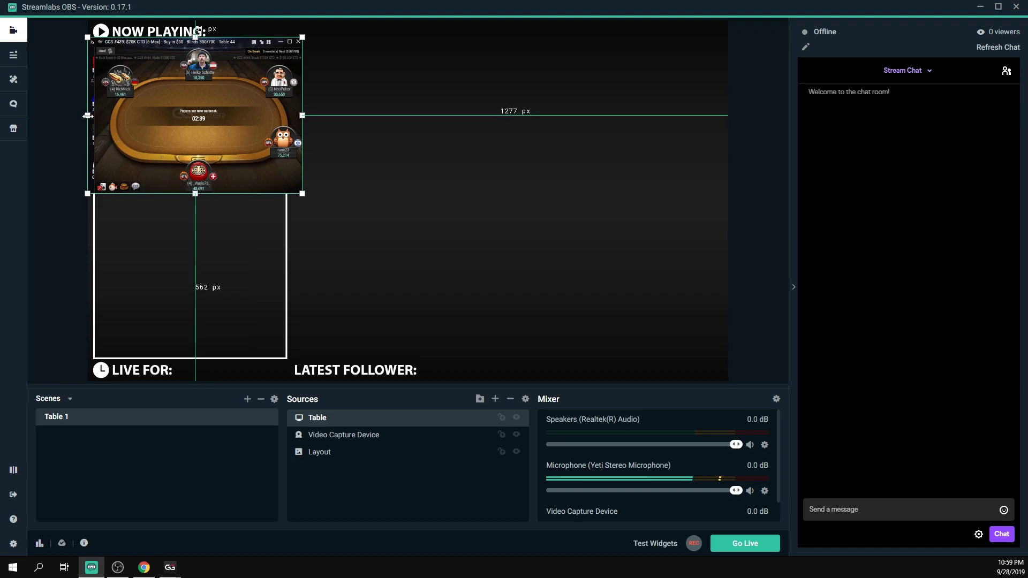
pyautogui.moveTo(87, 115); pyautogui.dragTo(95, 116)
pyautogui.click(750, 179)
# Place the cropped poker table beside the webcam and enlarge it to fill the area above LATEST FOLLOWER, about 71 px from the canvas top.
pyautogui.click(178, 92)
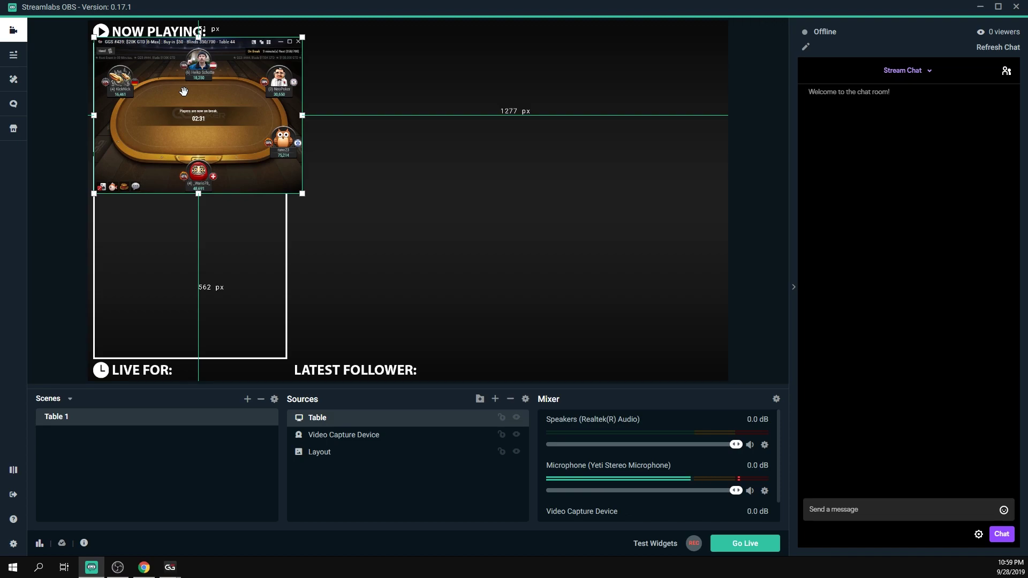
pyautogui.moveTo(183, 92); pyautogui.dragTo(379, 99)
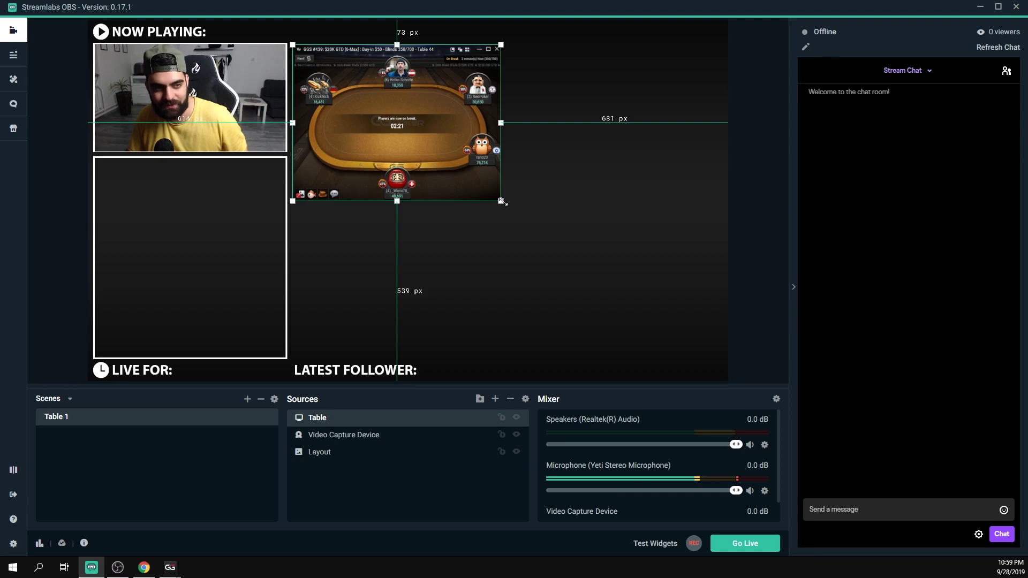
pyautogui.moveTo(501, 201); pyautogui.dragTo(598, 357)
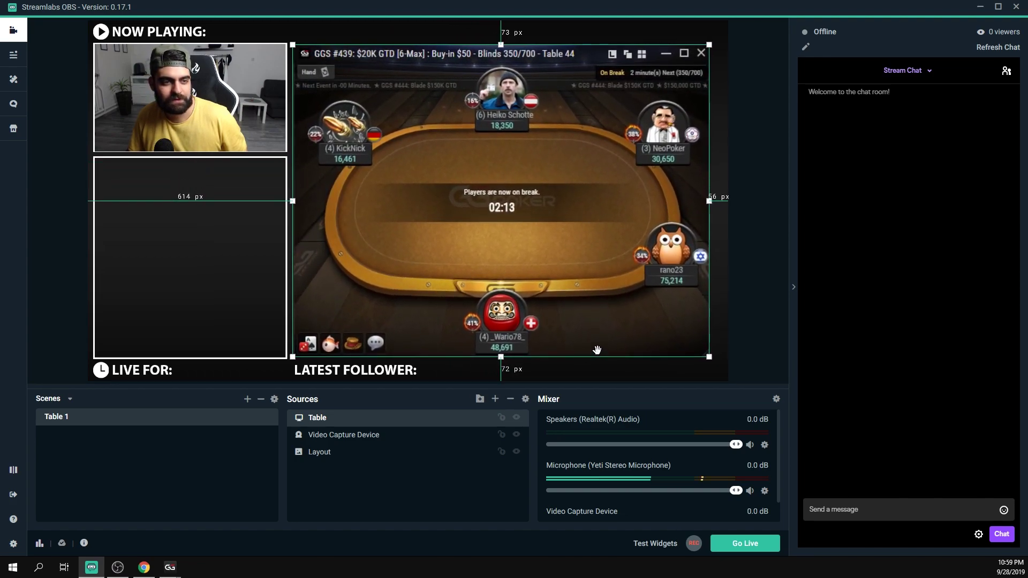
pyautogui.click(746, 278)
pyautogui.moveTo(516, 163); pyautogui.dragTo(520, 161)
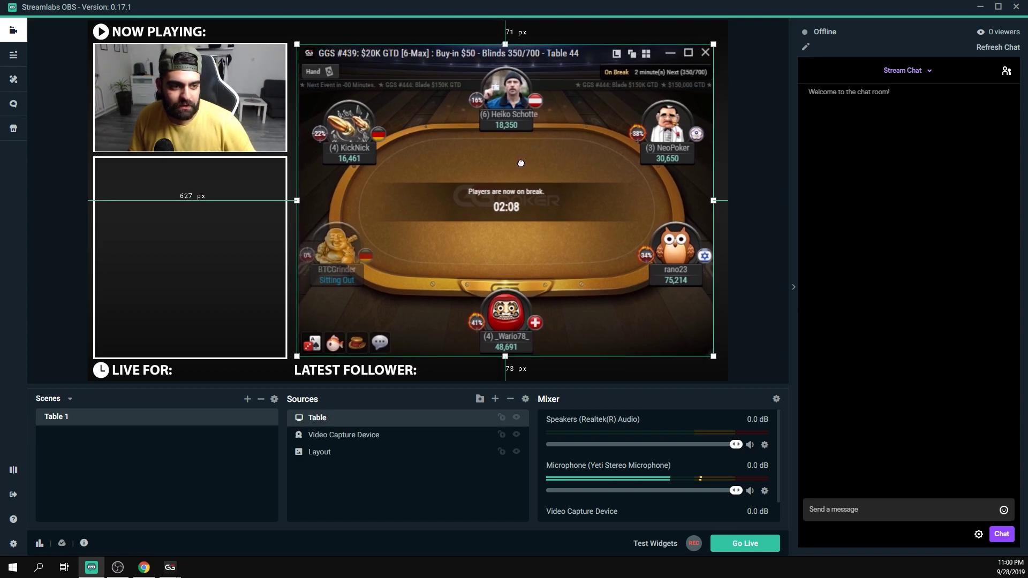
pyautogui.click(780, 223)
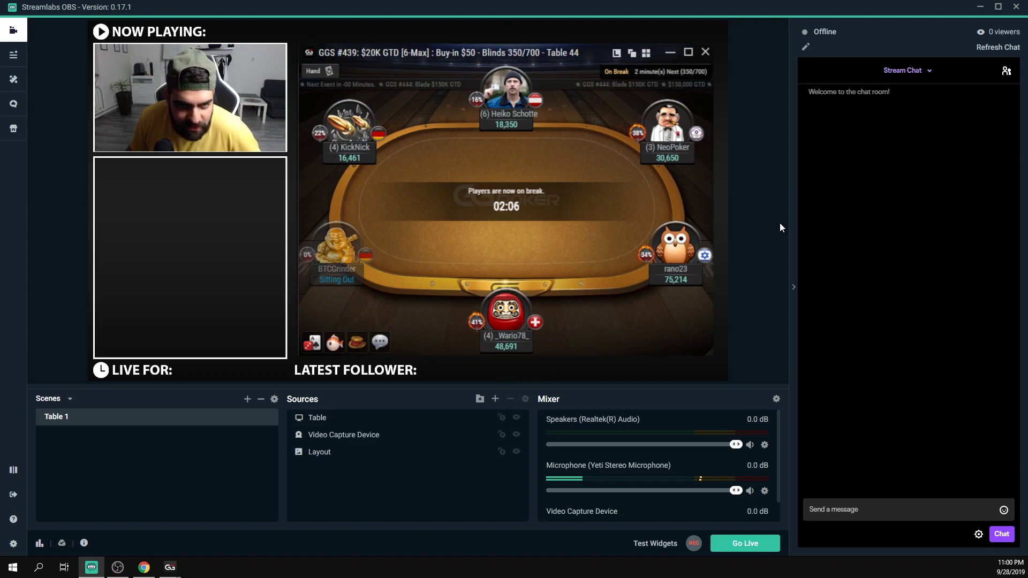
# Trim the left edge of the Table capture slightly, to about 629 px from the canvas's left edge.
pyautogui.click(632, 231)
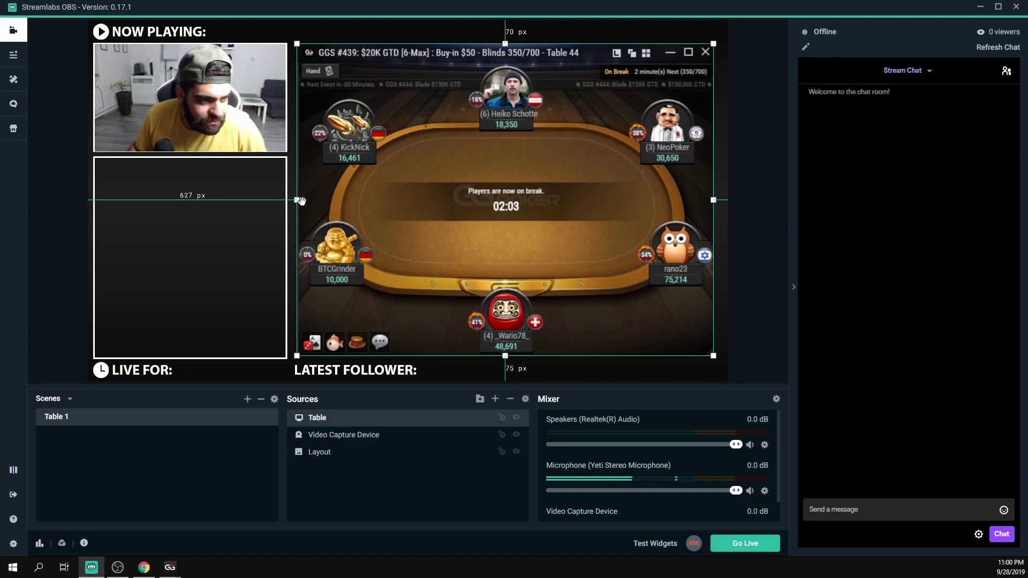
pyautogui.moveTo(297, 199); pyautogui.dragTo(299, 200)
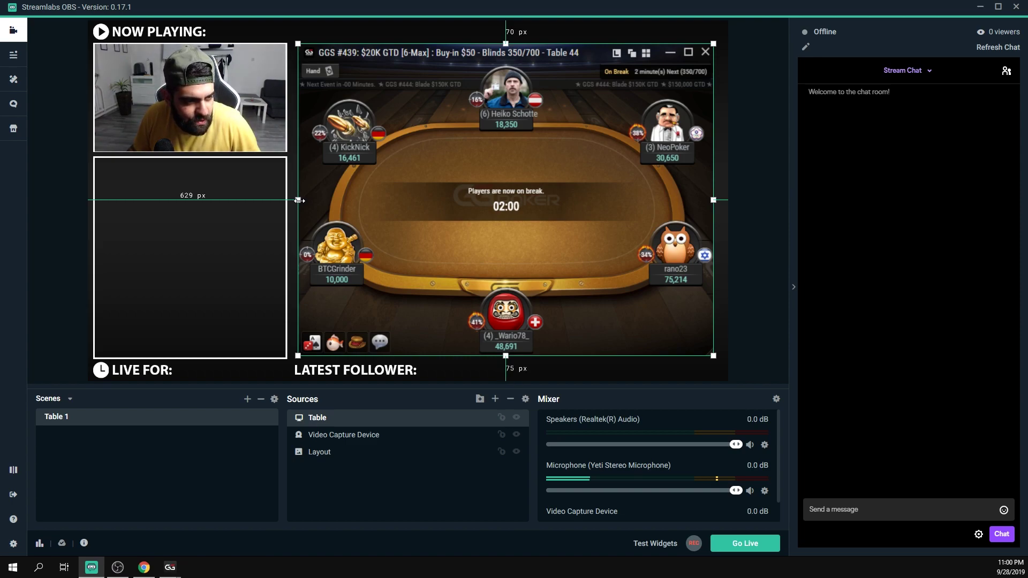
pyautogui.click(767, 222)
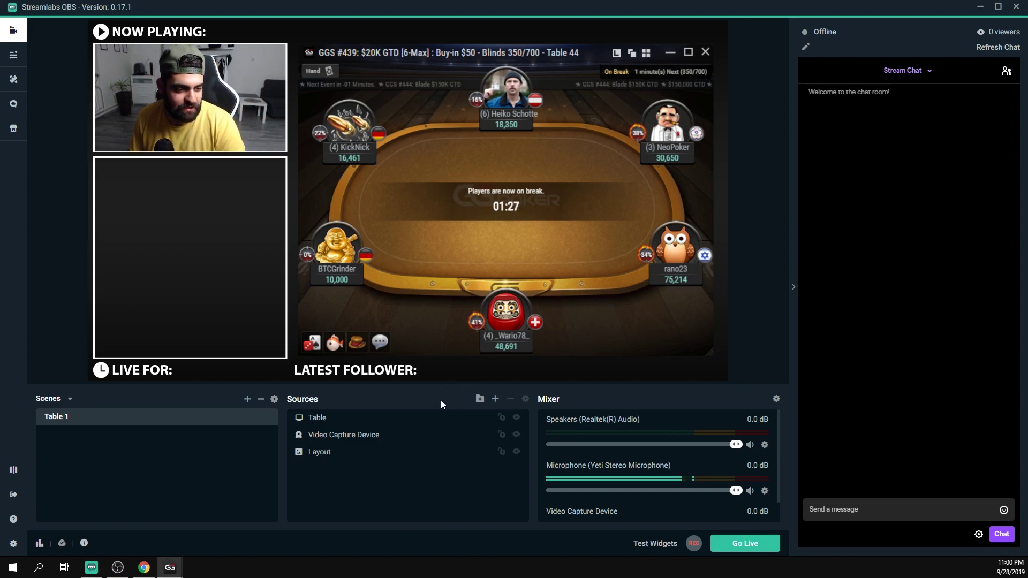
# Add a Chatbox widget source named "Chat Box" to the Table 1 scene.
pyautogui.click(495, 399)
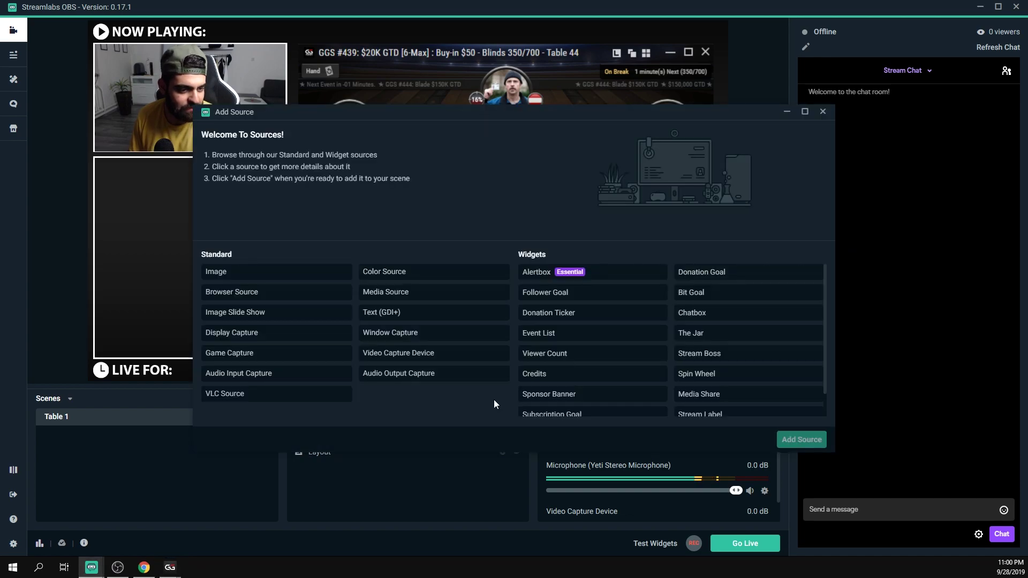
pyautogui.click(698, 313)
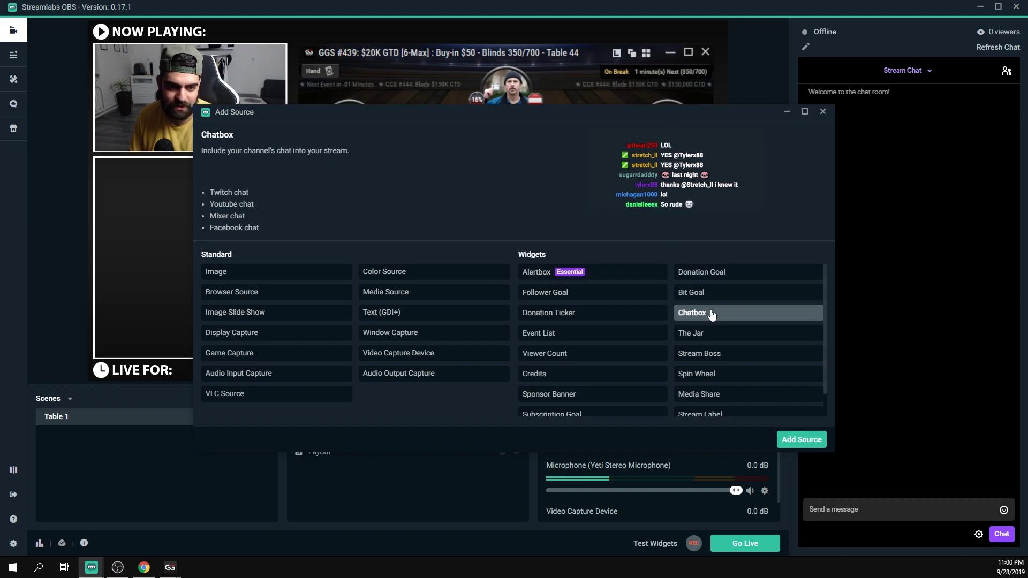
pyautogui.click(808, 442)
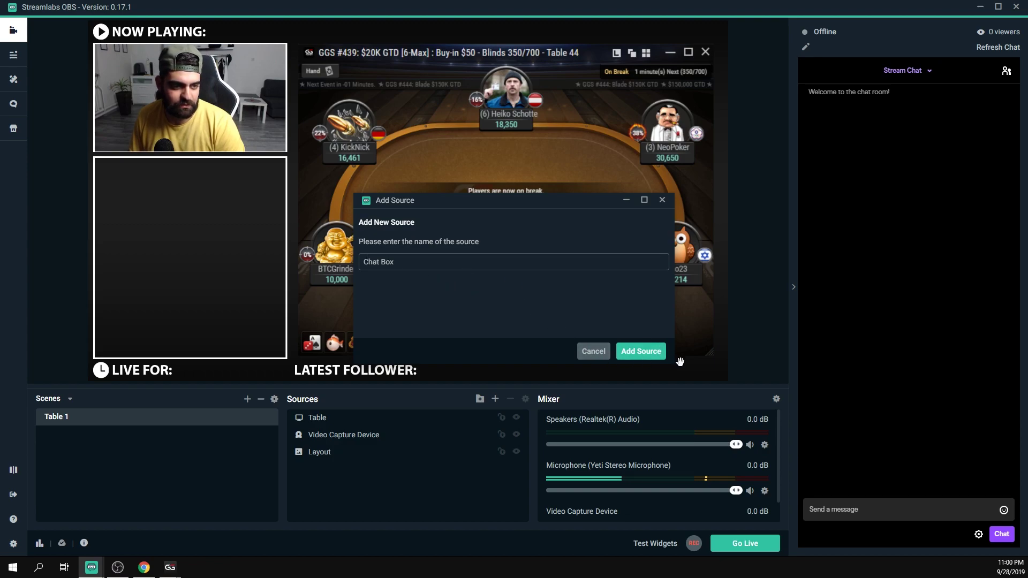
pyautogui.click(636, 355)
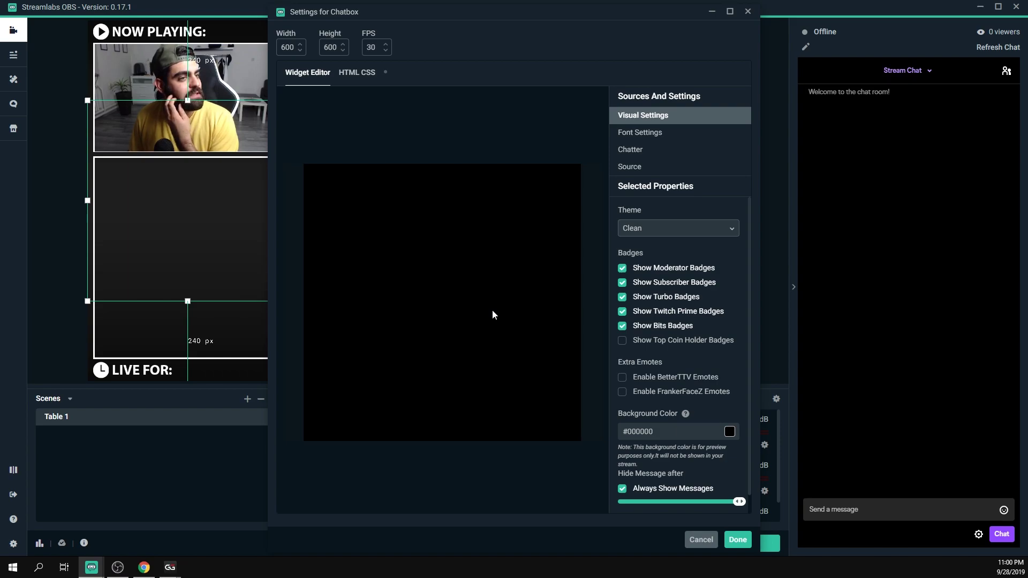
# Review the Chatbox's font, chatter, source and visual settings, and keep the Clean theme.
pyautogui.click(659, 133)
pyautogui.click(651, 150)
pyautogui.click(652, 166)
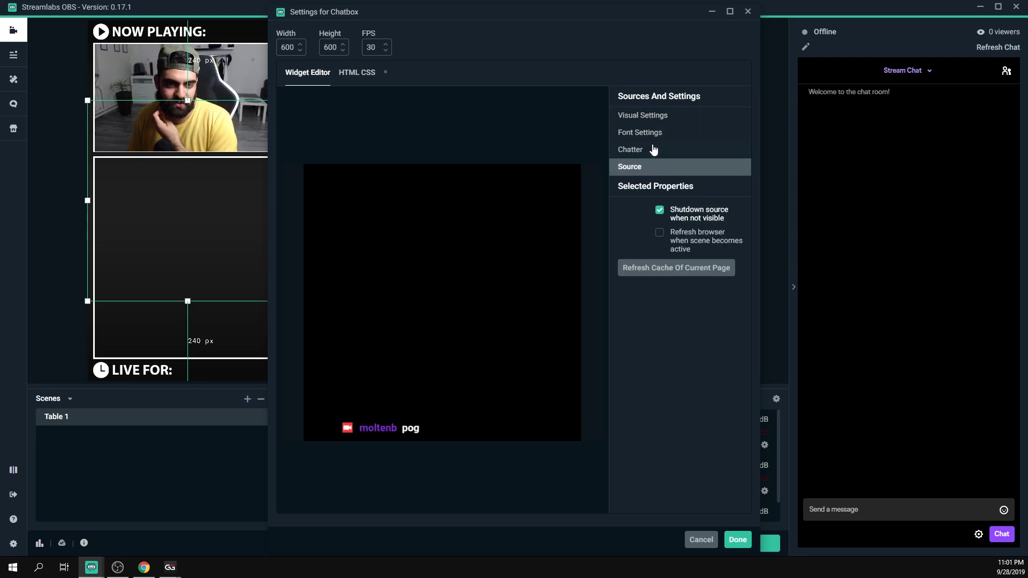
pyautogui.click(656, 119)
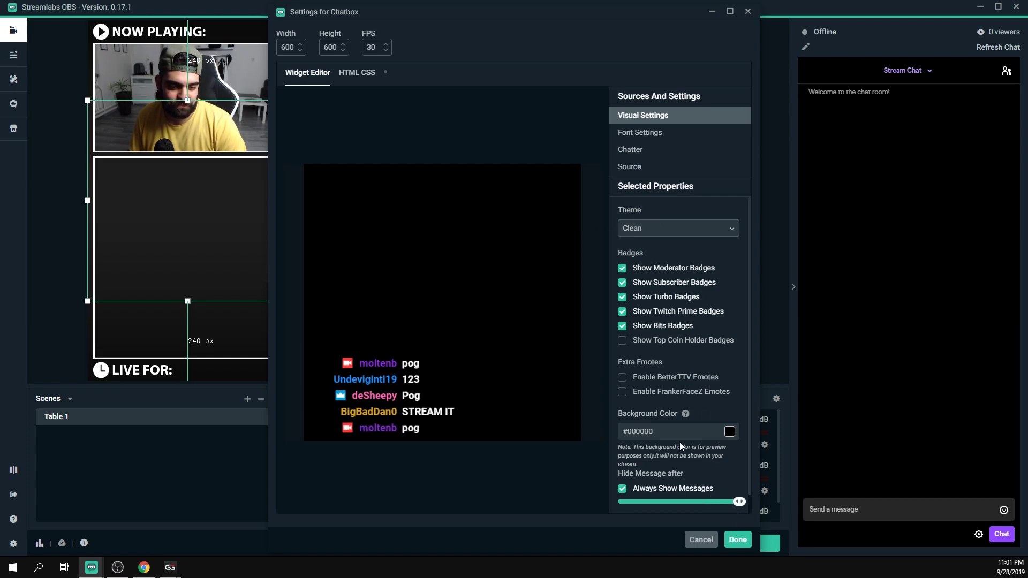
pyautogui.click(646, 230)
pyautogui.click(632, 246)
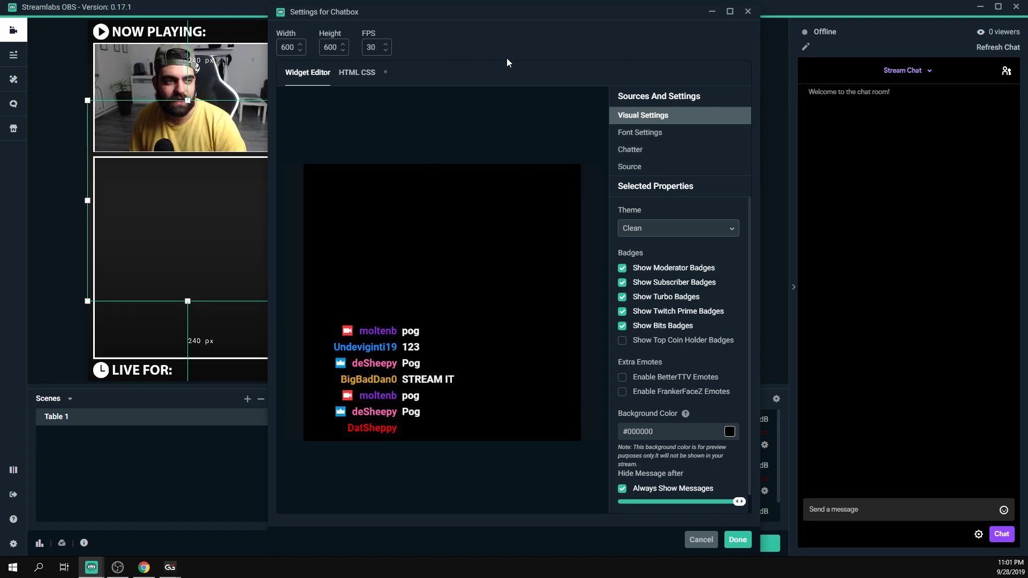
pyautogui.click(737, 539)
# Send a long run of filler test messages in the stream chat to fill the Chat Box overlay.
pyautogui.write('fdhsjfkhjdksf')
pyautogui.press('Return')
pyautogui.write('fdsfjdskfjhdsf')
pyautogui.press('Return')
pyautogui.write('dsfksdlkfjldksf')
pyautogui.press('Return')
pyautogui.write('dsfkjdsflkjsdlf')
pyautogui.press('Return')
pyautogui.write('dsf dskjf lkdsj flkds')
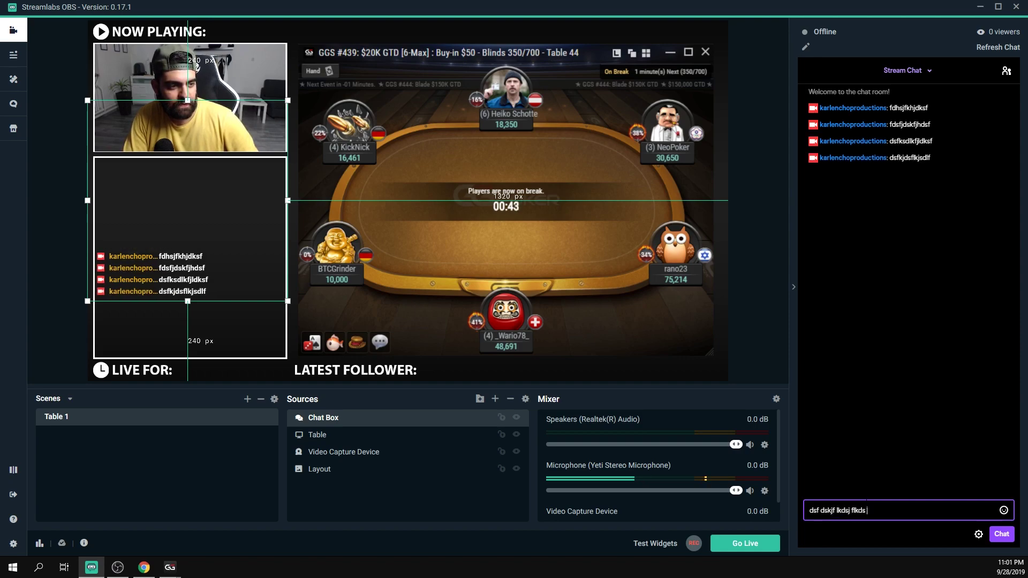
pyautogui.press('Return')
pyautogui.write('df sf ds')
pyautogui.press('Return')
pyautogui.write('fds')
pyautogui.press('Return')
pyautogui.write('fds')
pyautogui.press('Return')
pyautogui.write('fd s')
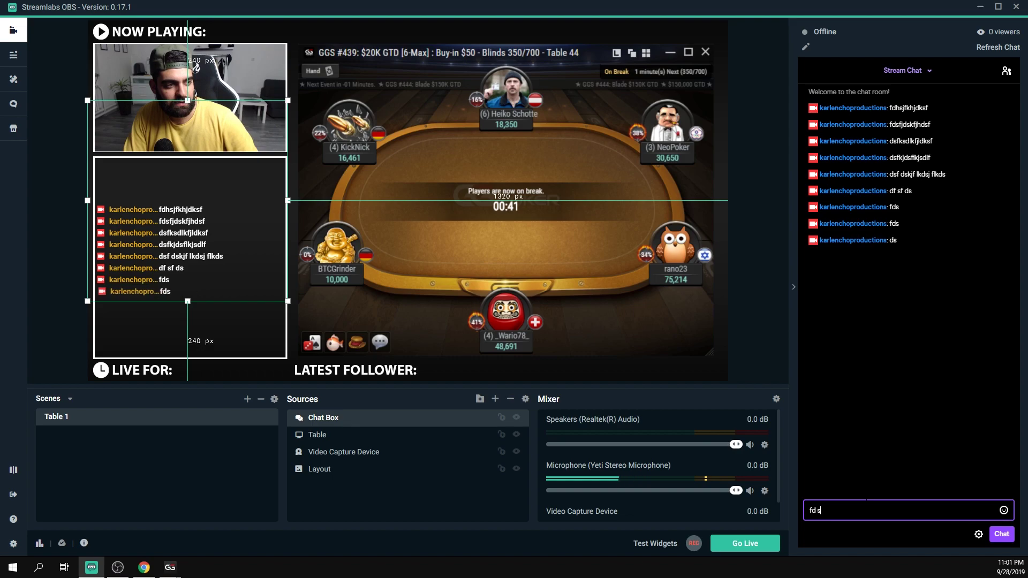
pyautogui.press('Return')
pyautogui.write('f ds f ds f ds f ds fds')
pyautogui.press('Return')
pyautogui.write('d f')
pyautogui.press('Return')
pyautogui.write('ds')
pyautogui.press('Return')
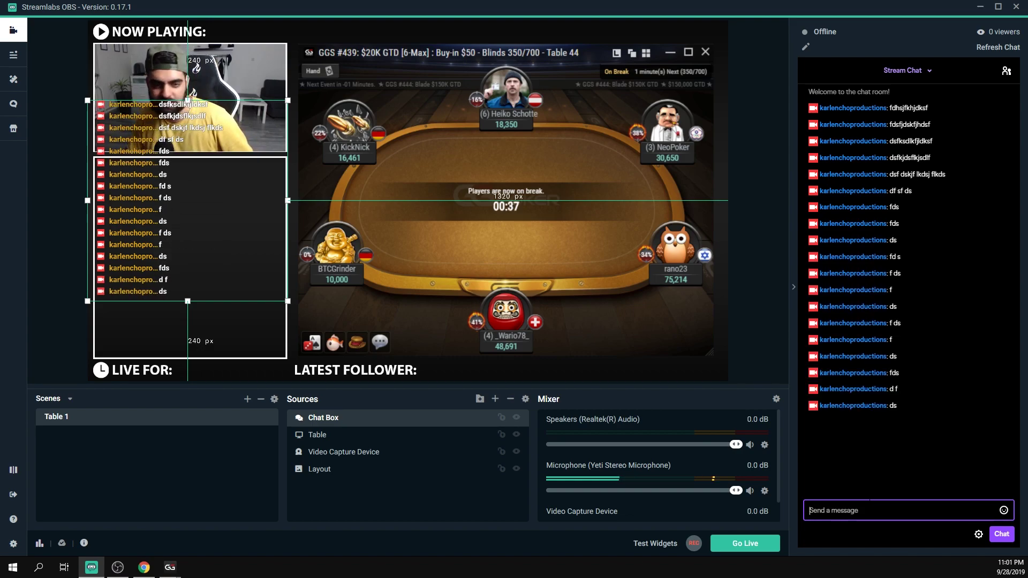
# Move the Chat Box into the empty frame below the webcam, about 66 px above the canvas bottom, and test it with the message WE HAVE THE CHAT".
pyautogui.moveTo(142, 201); pyautogui.dragTo(139, 252)
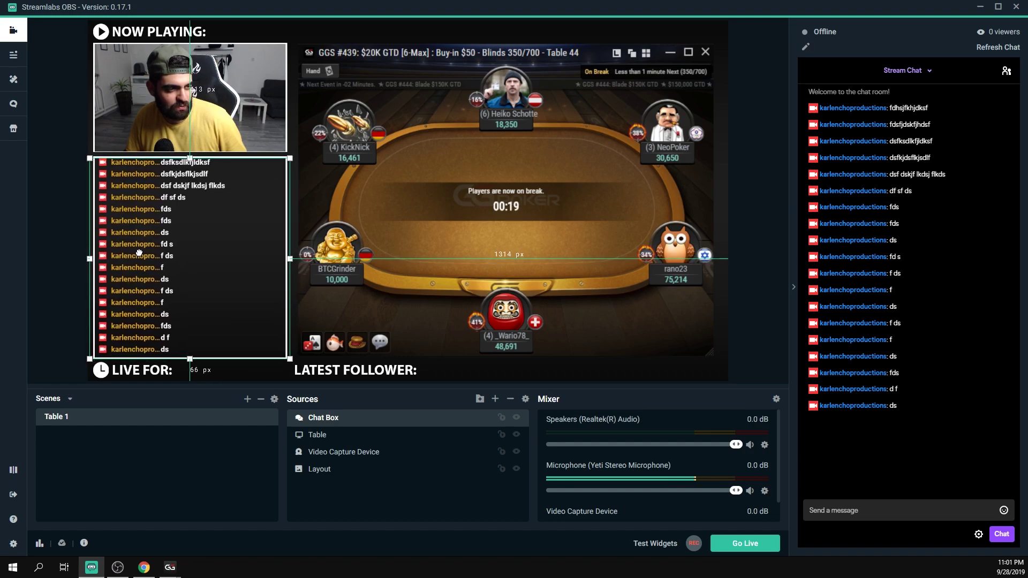
pyautogui.click(753, 223)
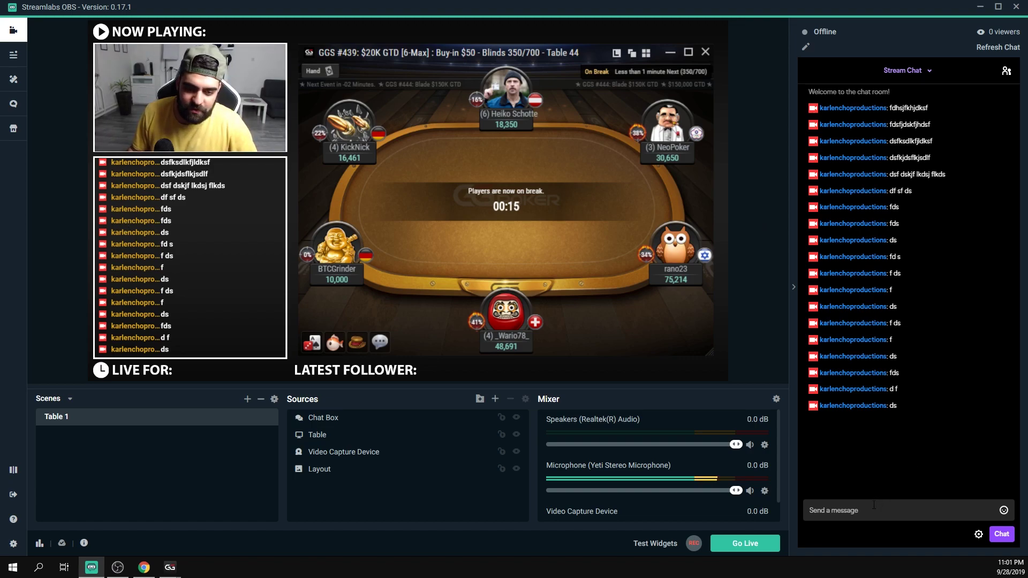
pyautogui.click(905, 510)
pyautogui.write('WE HAVE THE CHAT"')
pyautogui.press('Return')
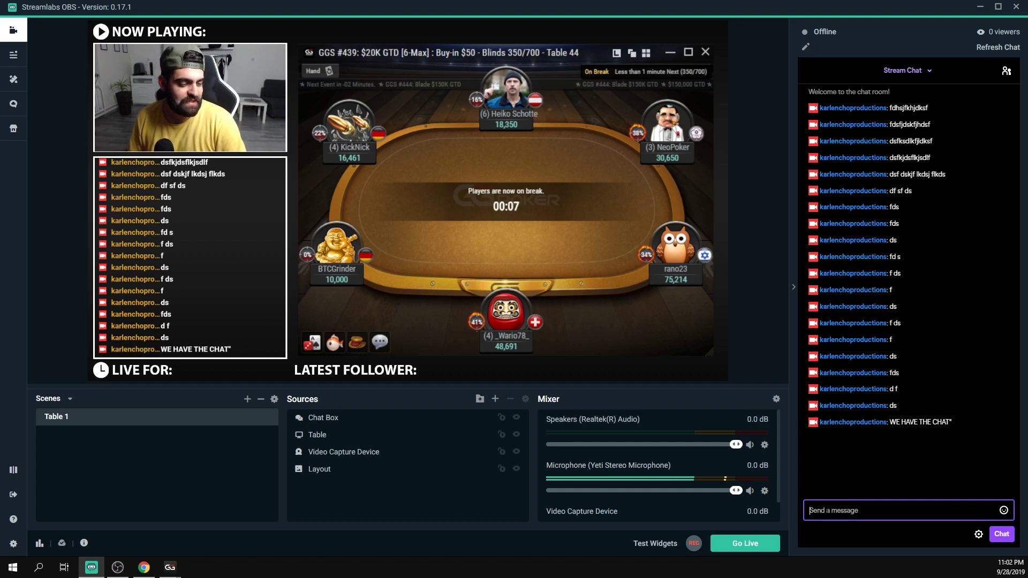
# Add a Stream Label widget source named "Follower" to the Table 1 scene.
pyautogui.click(494, 399)
pyautogui.scroll(-3, 632, 315)
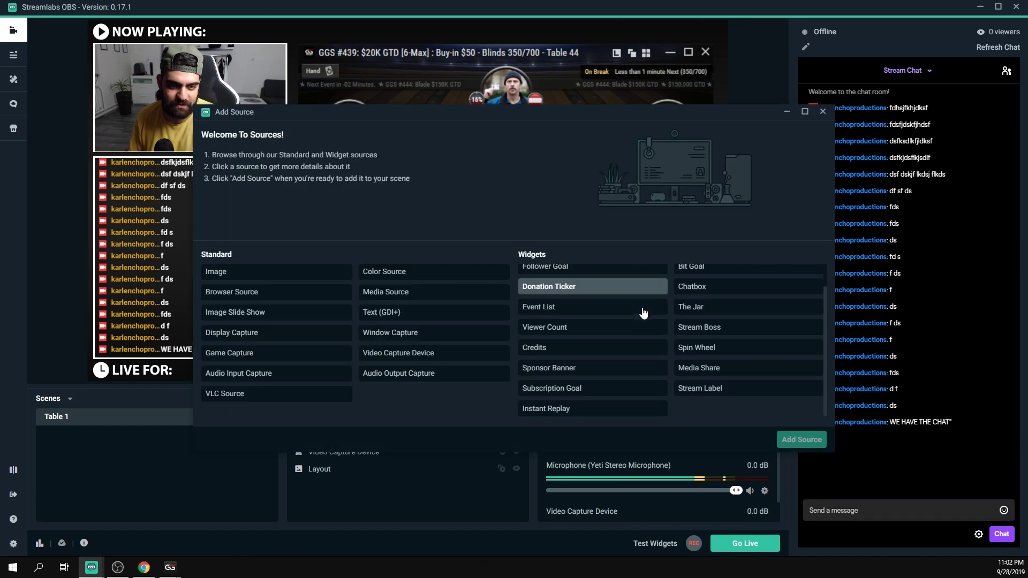
pyautogui.click(722, 394)
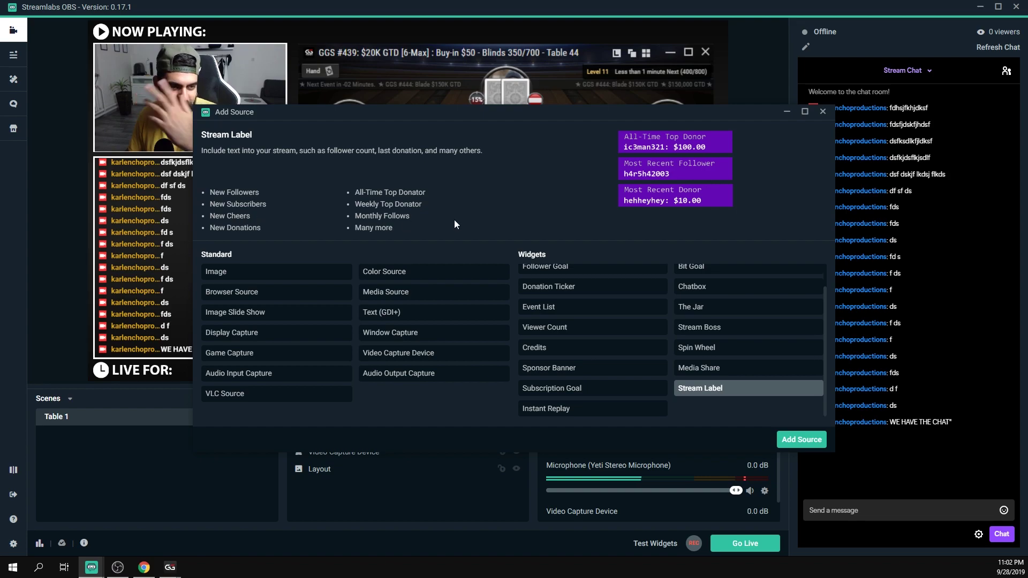
pyautogui.click(794, 448)
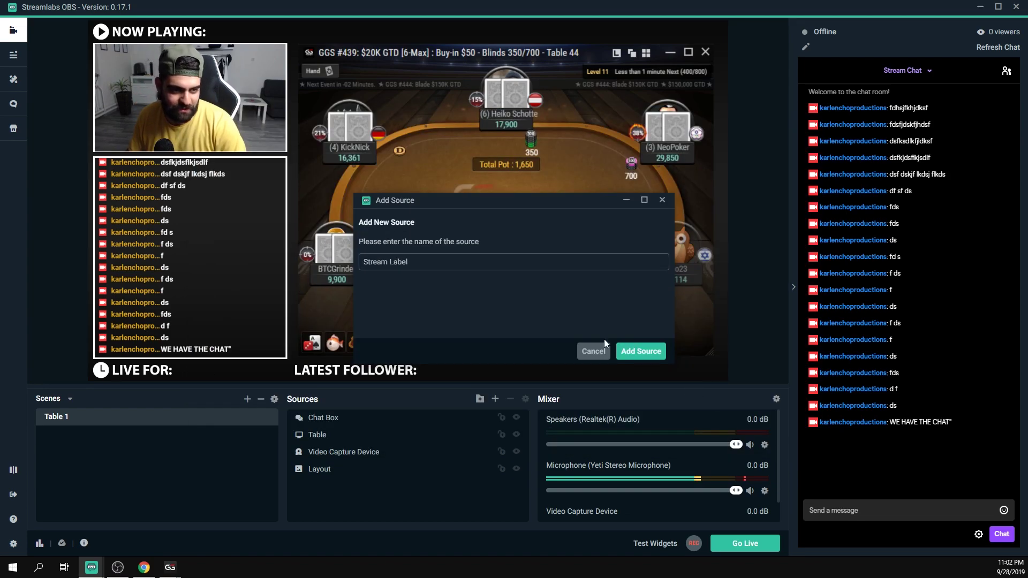
pyautogui.moveTo(450, 265); pyautogui.dragTo(356, 265)
pyautogui.press('BackSpace')
pyautogui.write('Follower')
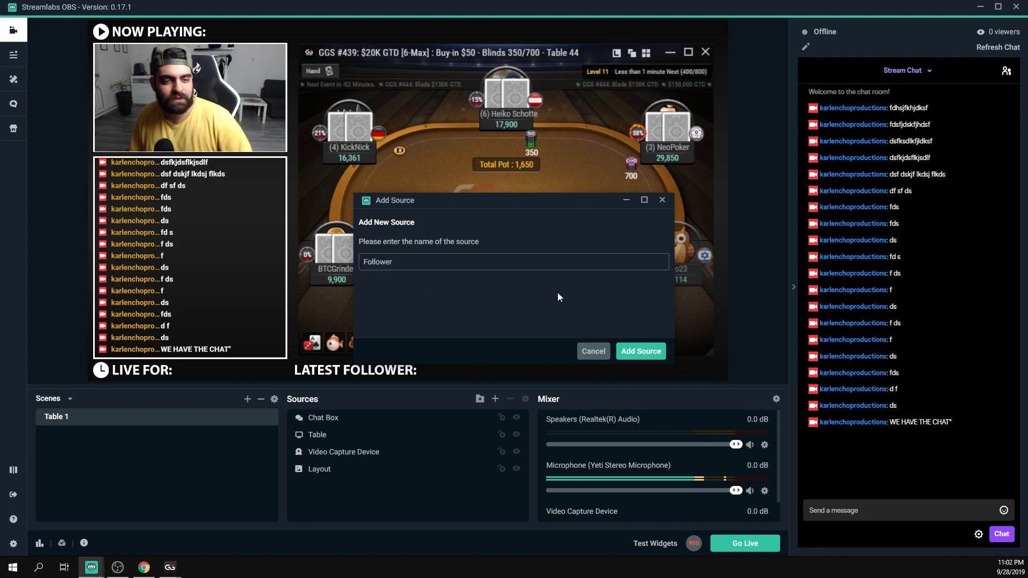
pyautogui.click(629, 350)
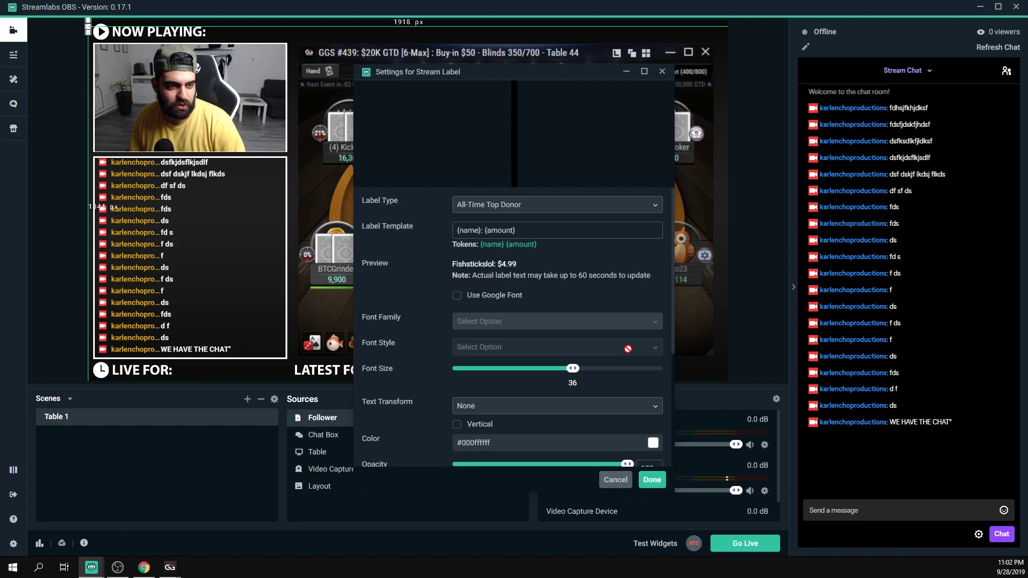
# Look through the label types available for the Follower stream label, including the Donation Train and Follow Train groups.
pyautogui.click(524, 208)
pyautogui.scroll(-10, 516, 305)
pyautogui.scroll(-15, 516, 305)
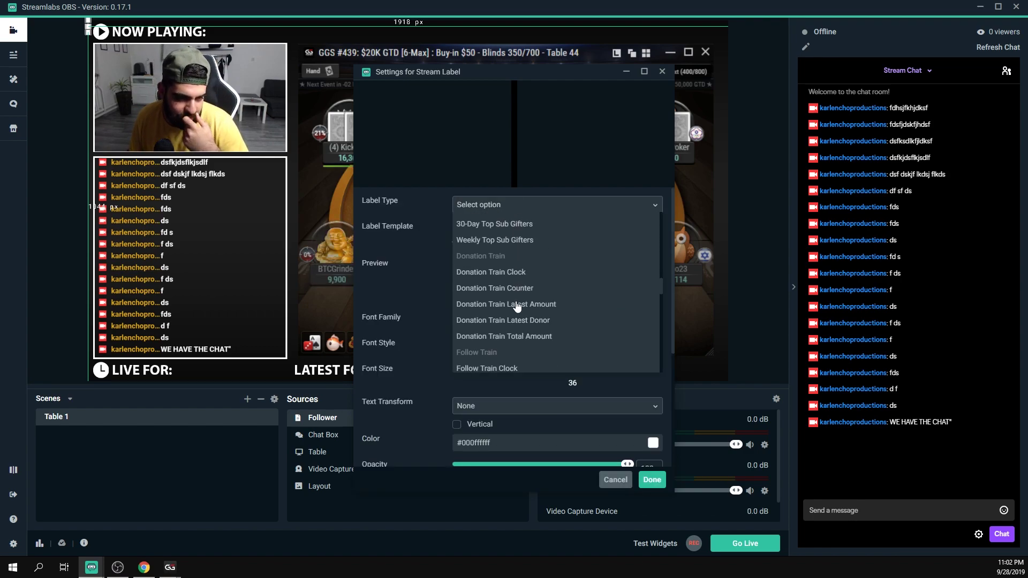
# Set the Follower stream label's type to Most Recent Follower.
pyautogui.scroll(-10, 517, 306)
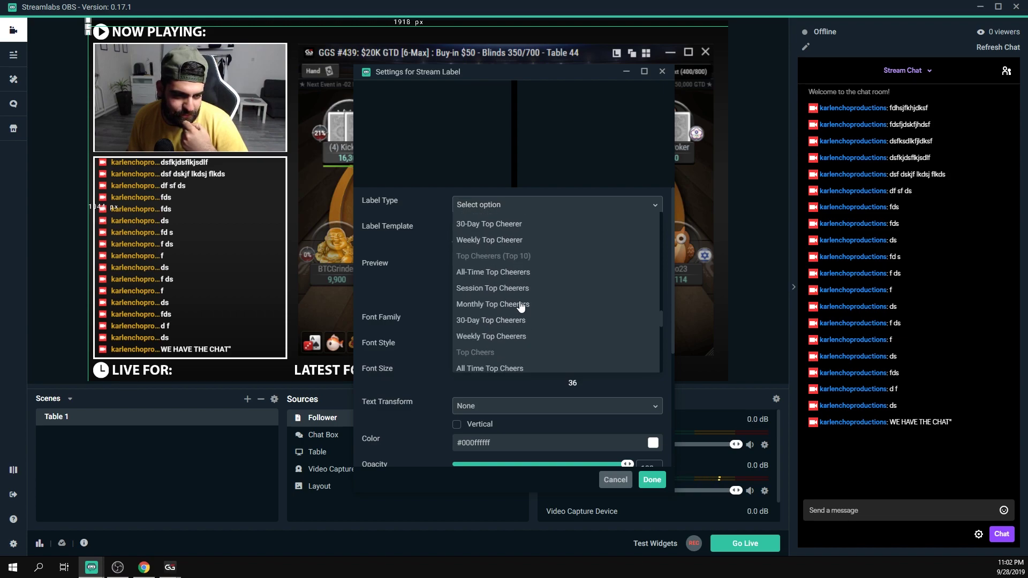
pyautogui.scroll(-8, 523, 308)
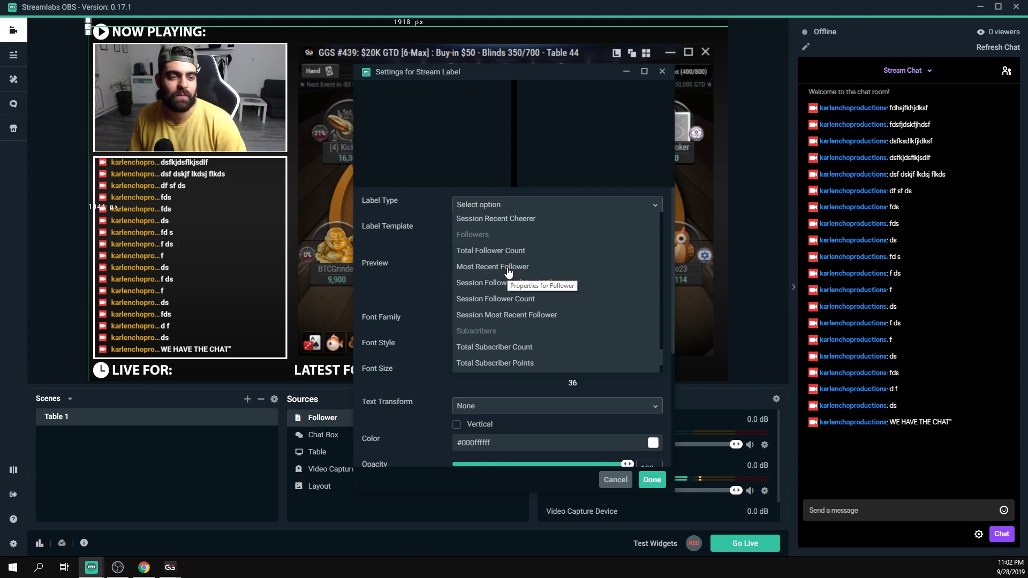
pyautogui.click(508, 270)
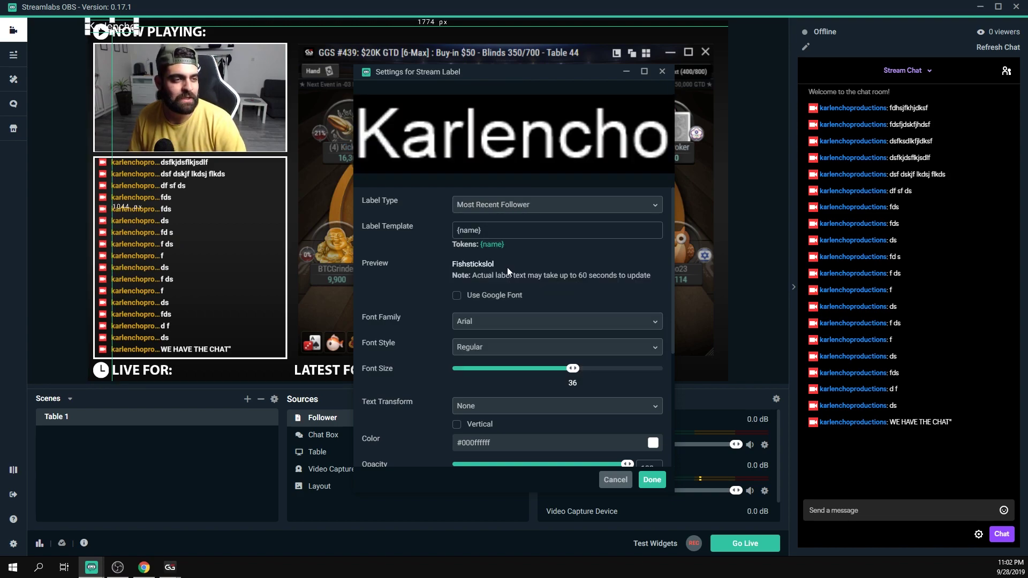
# Set the Follower label's font to Arial Black at size 48 and accept its settings.
pyautogui.click(517, 329)
pyautogui.click(505, 357)
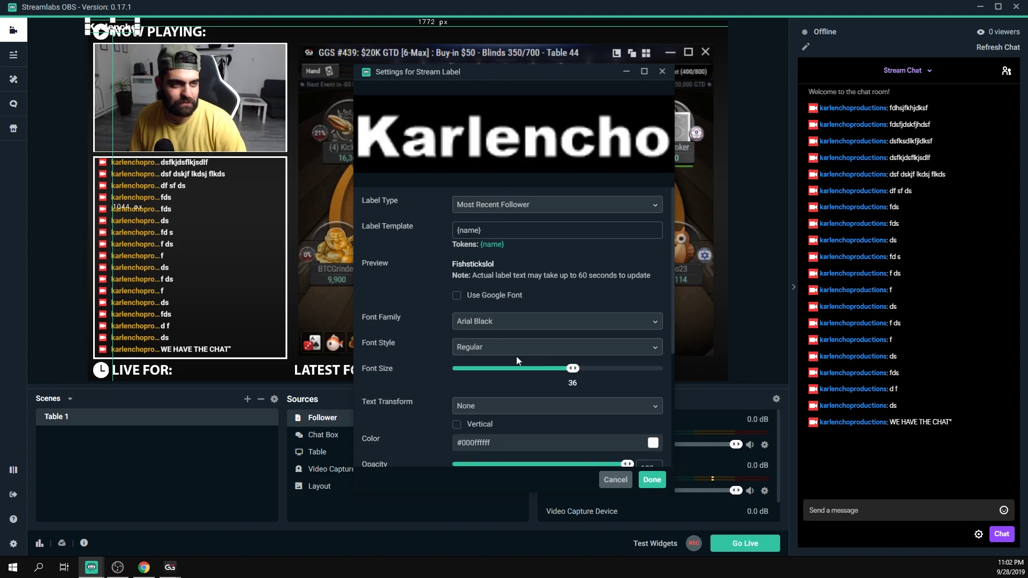
pyautogui.moveTo(574, 375); pyautogui.dragTo(587, 376)
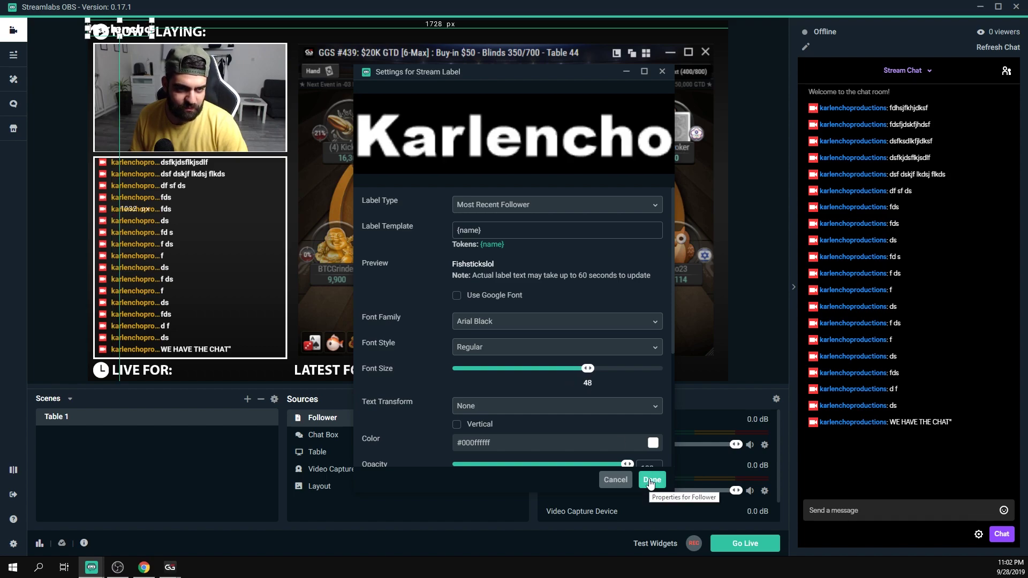
pyautogui.click(650, 480)
# Place the follower name directly after the LATEST FOLLOWER caption on the canvas.
pyautogui.moveTo(119, 24); pyautogui.dragTo(440, 371)
pyautogui.click(760, 304)
pyautogui.click(762, 316)
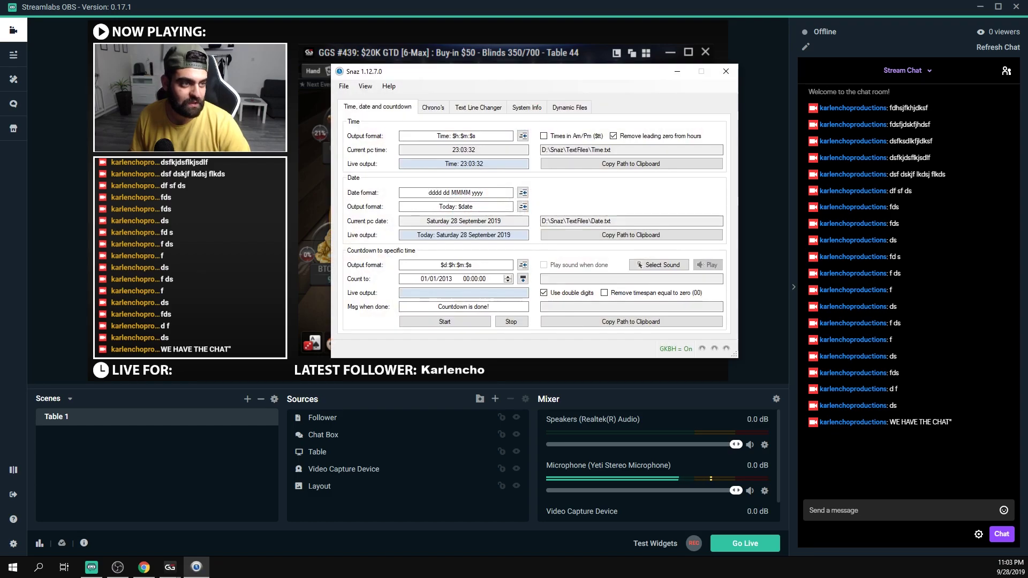
# In Snaz, reset the Chrono Up timer to 00:00:00, start it, pause it after a few seconds and minimize the window.
pyautogui.moveTo(501, 77); pyautogui.dragTo(494, 101)
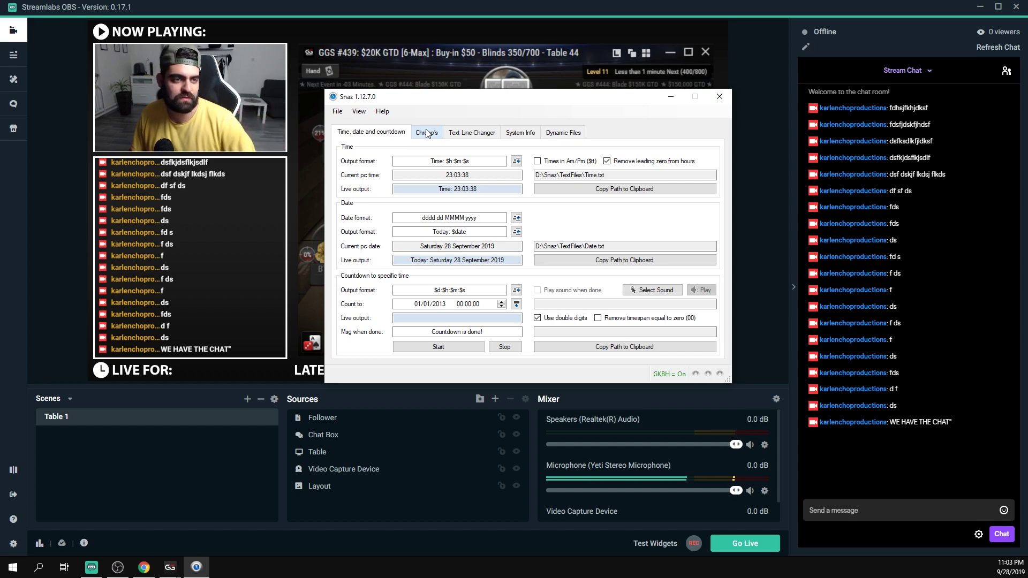
pyautogui.moveTo(429, 98); pyautogui.dragTo(412, 95)
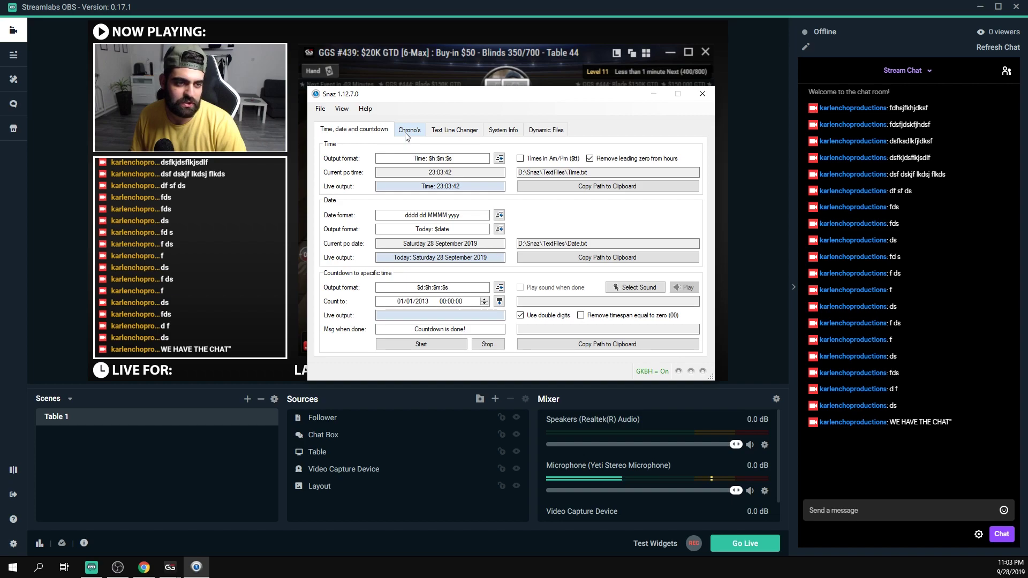
pyautogui.click(407, 132)
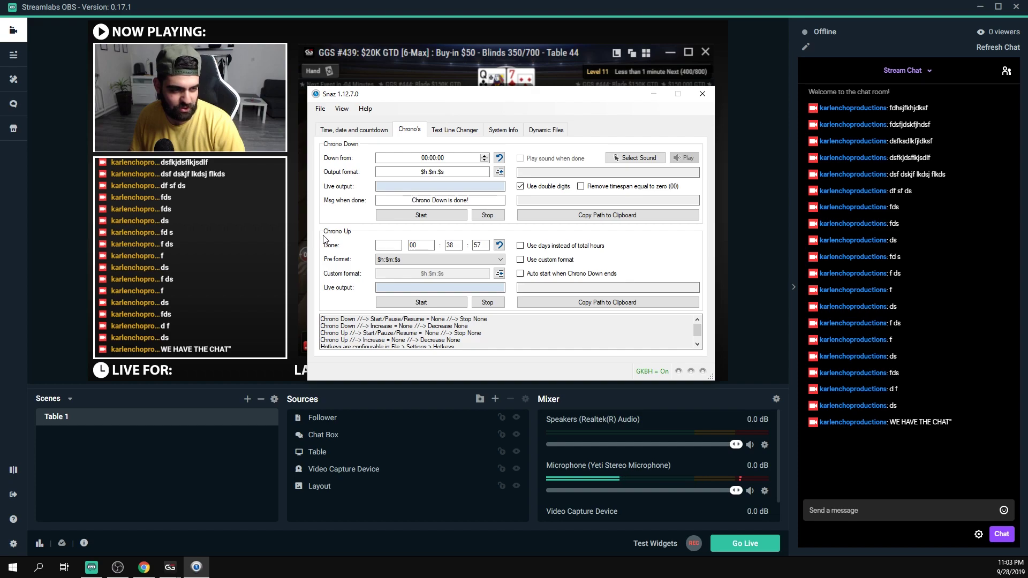
pyautogui.click(499, 245)
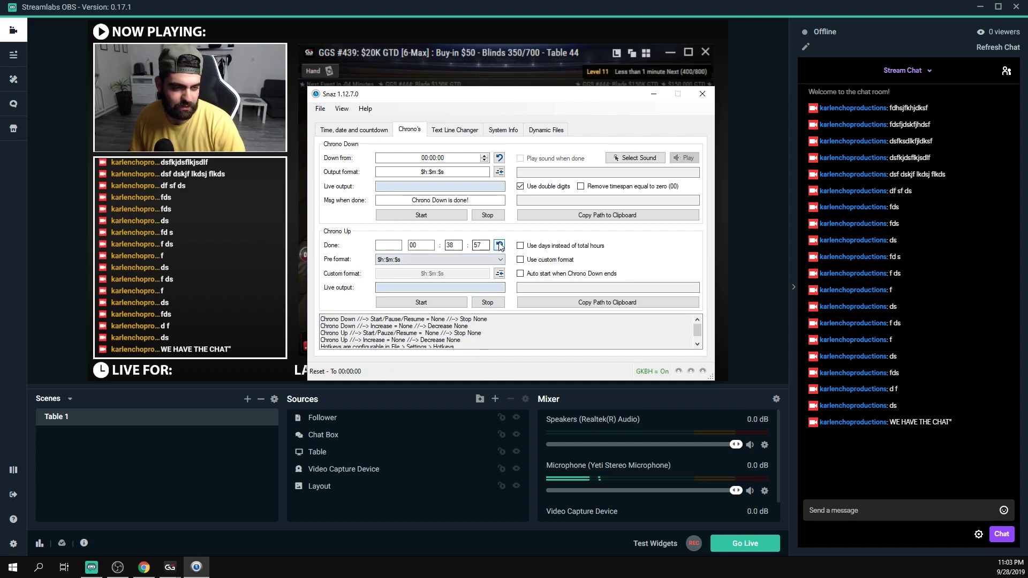
pyautogui.click(421, 302)
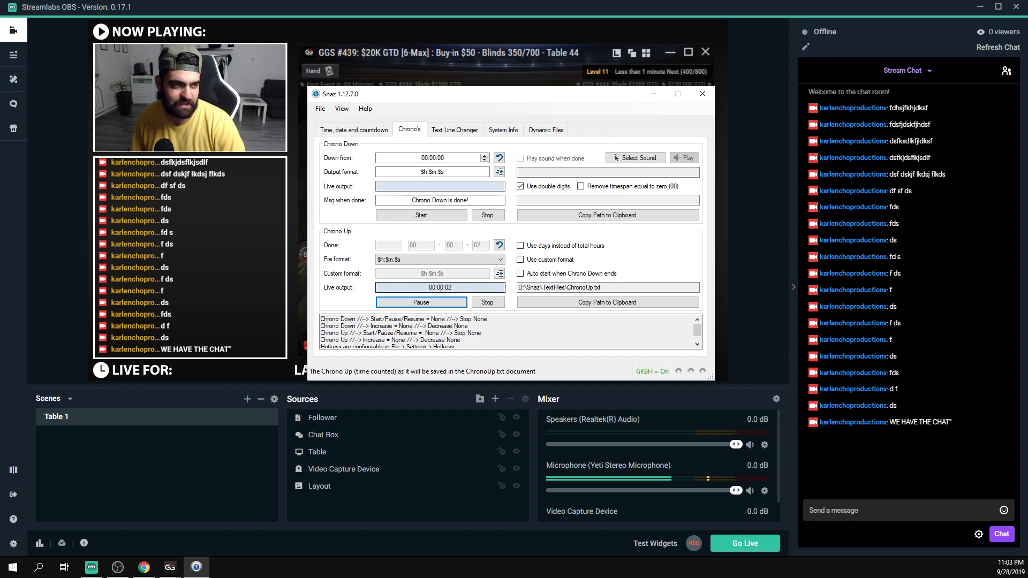
pyautogui.click(421, 301)
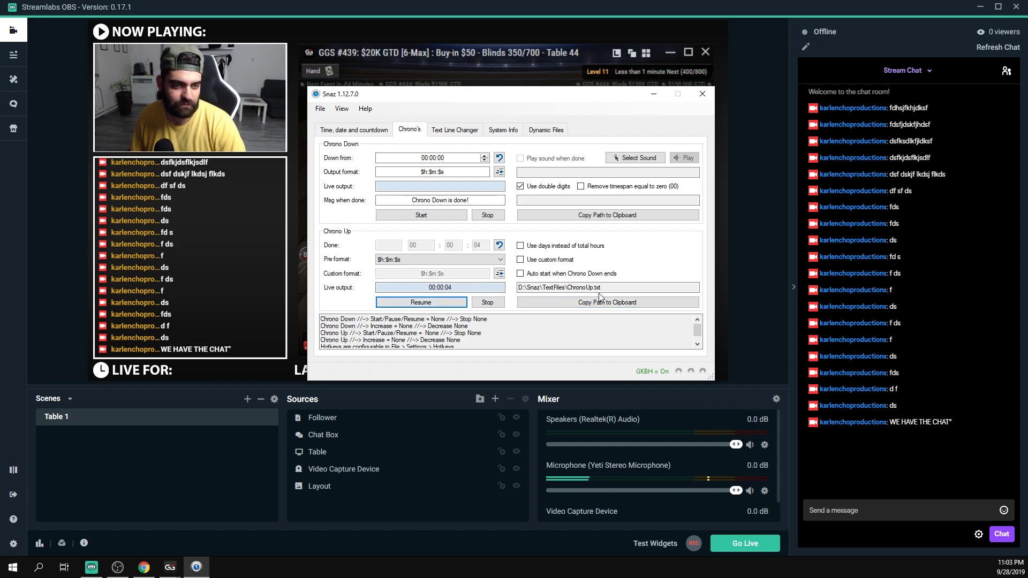
pyautogui.click(652, 97)
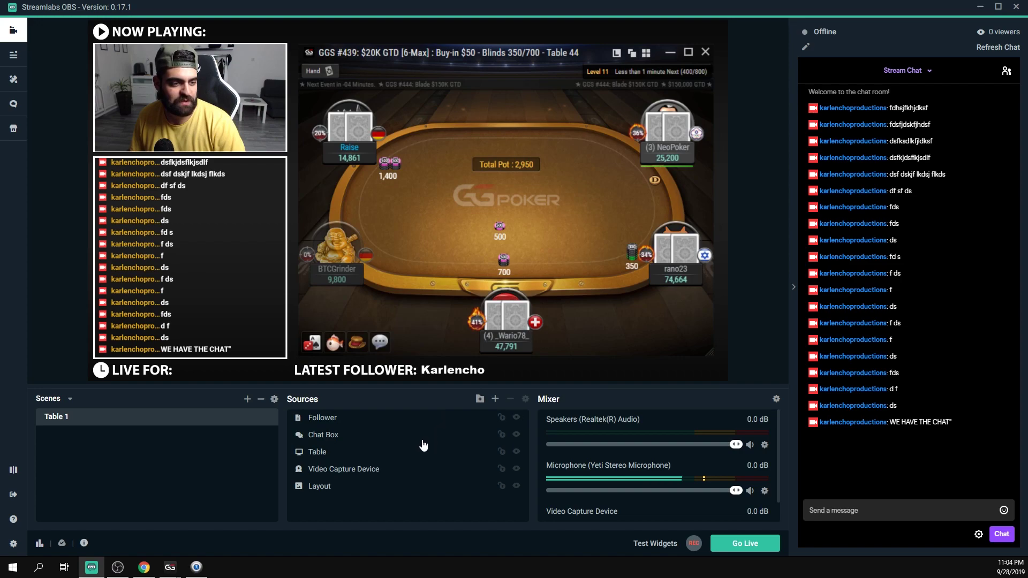
# Add a new Text (GDI+) source named Timer to the Table 1 scene.
pyautogui.click(496, 400)
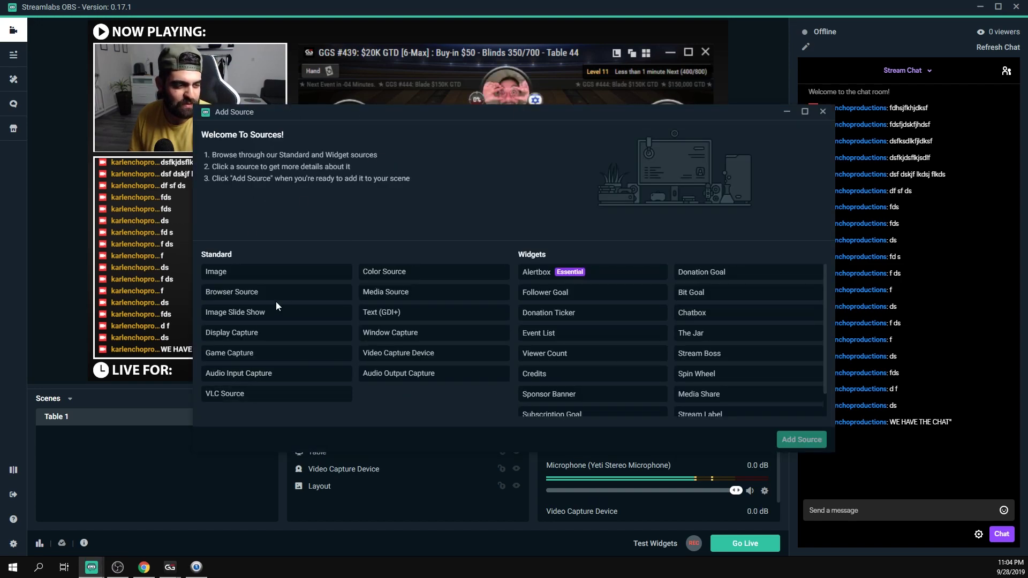
pyautogui.click(392, 316)
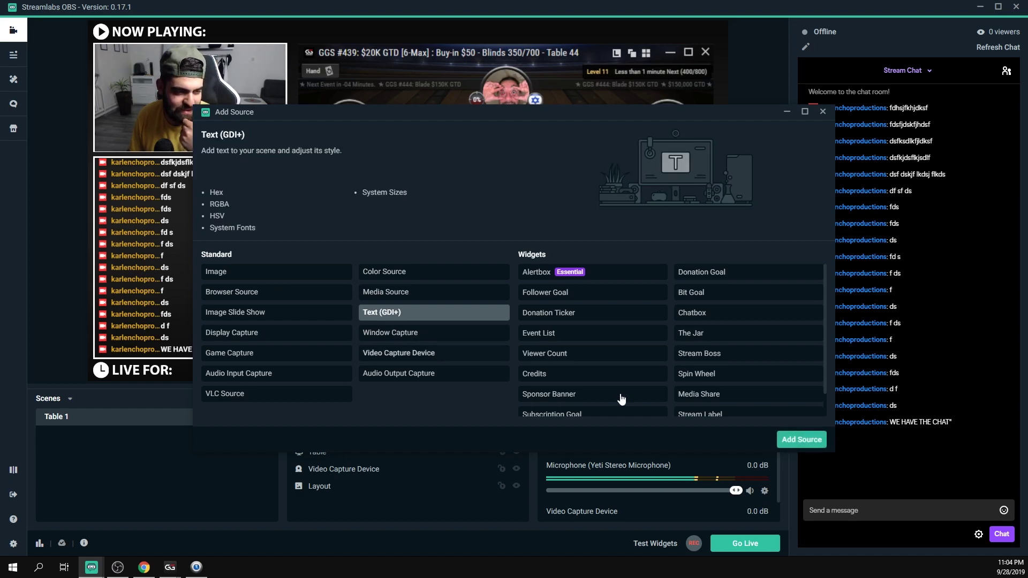
pyautogui.click(790, 443)
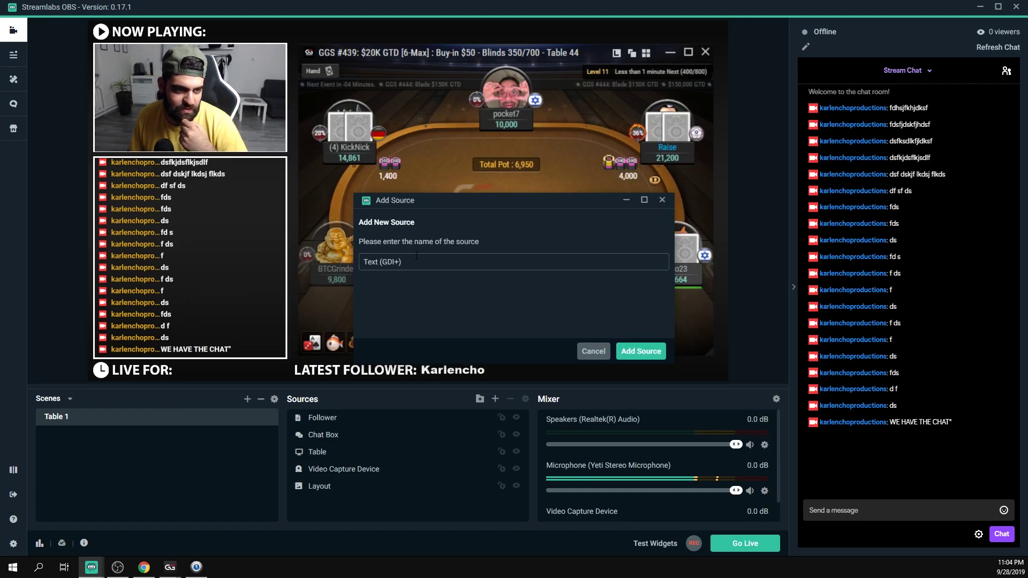
pyautogui.write('Timer')
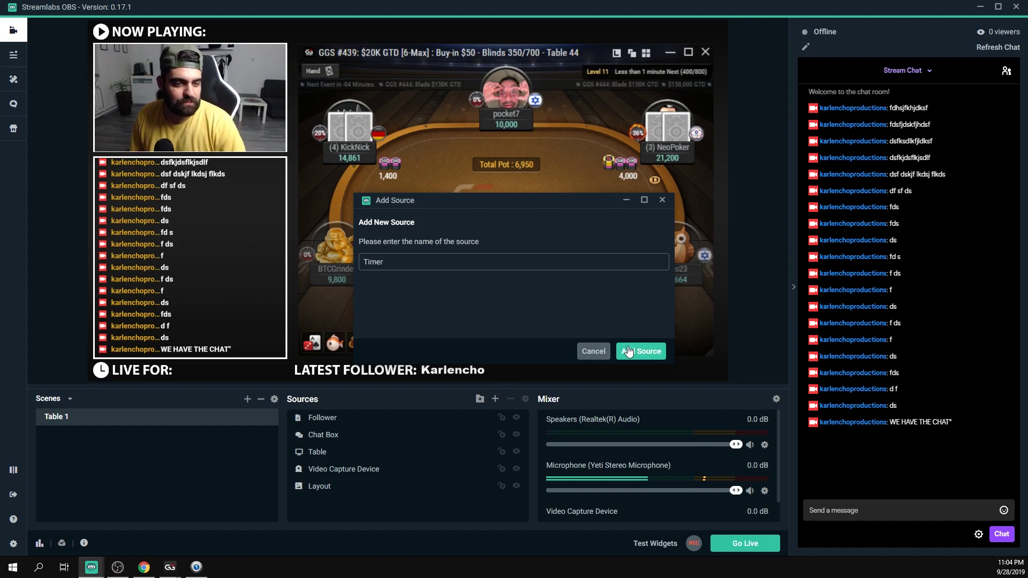
pyautogui.click(625, 349)
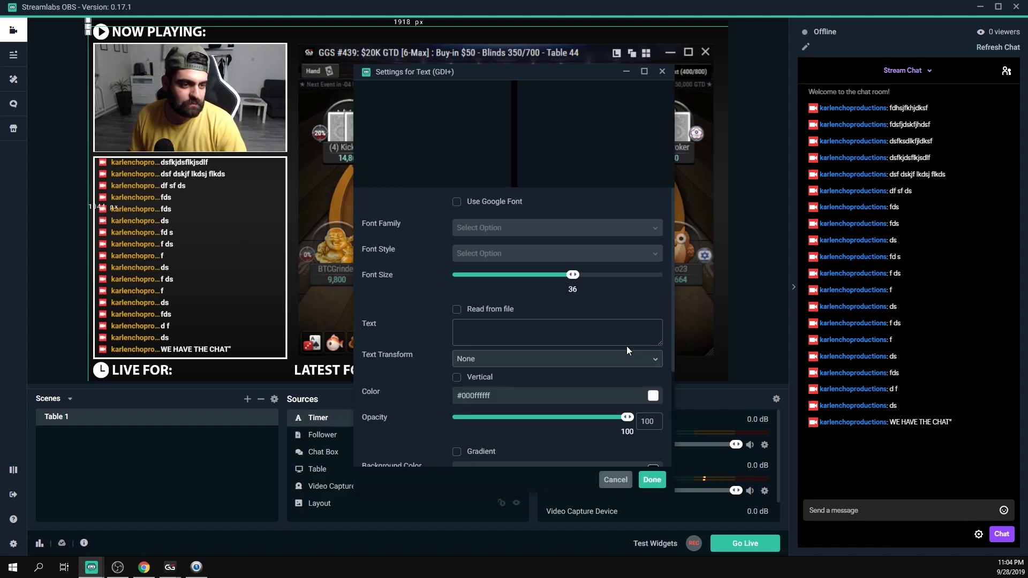
# Make the Timer source read from D:\Snaz\TextFiles\ChronoUp.txt, copying the path from the Chrono Up output in Snaz.
pyautogui.click(457, 311)
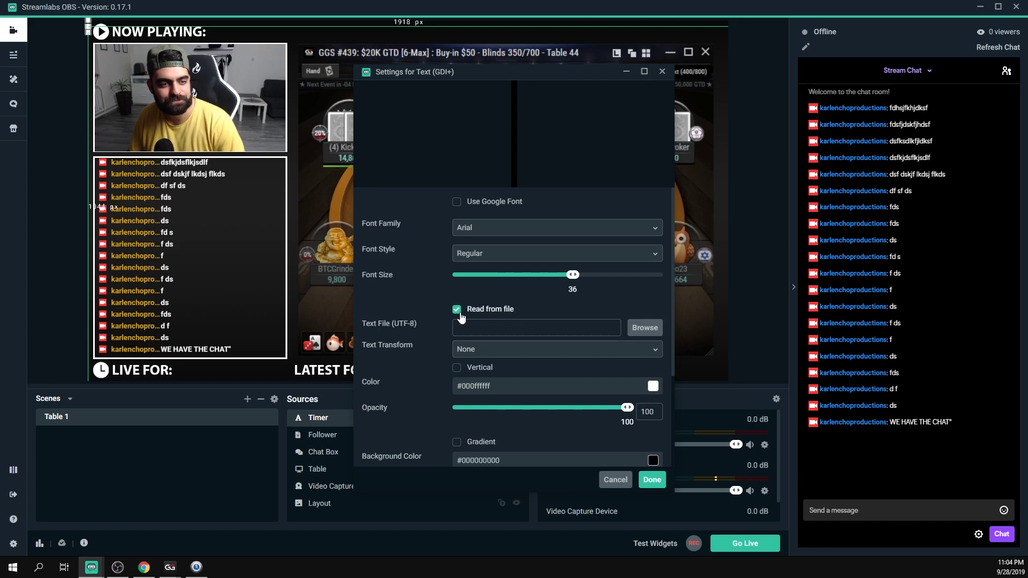
pyautogui.click(197, 567)
pyautogui.click(597, 303)
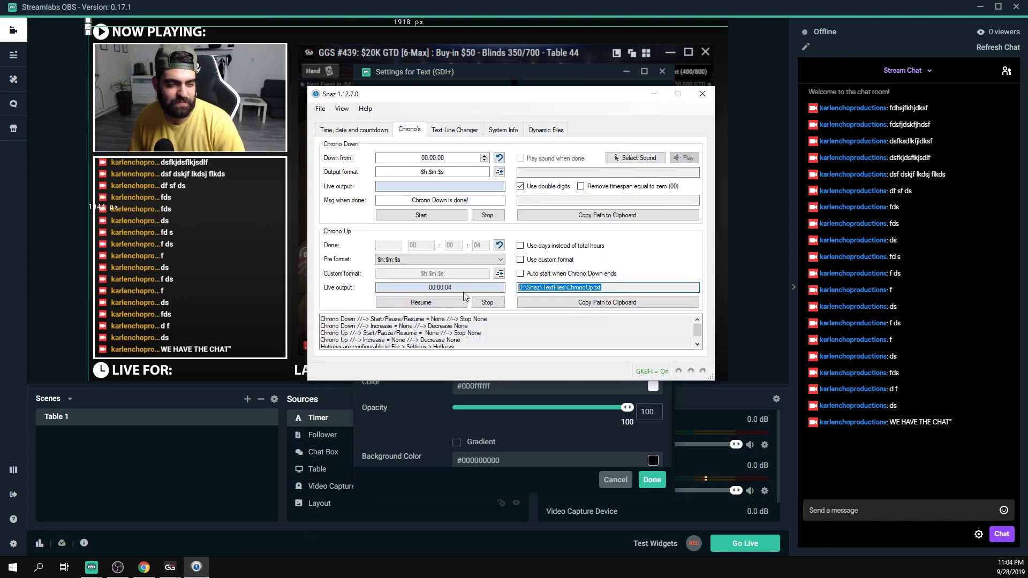
pyautogui.rightClick(553, 290)
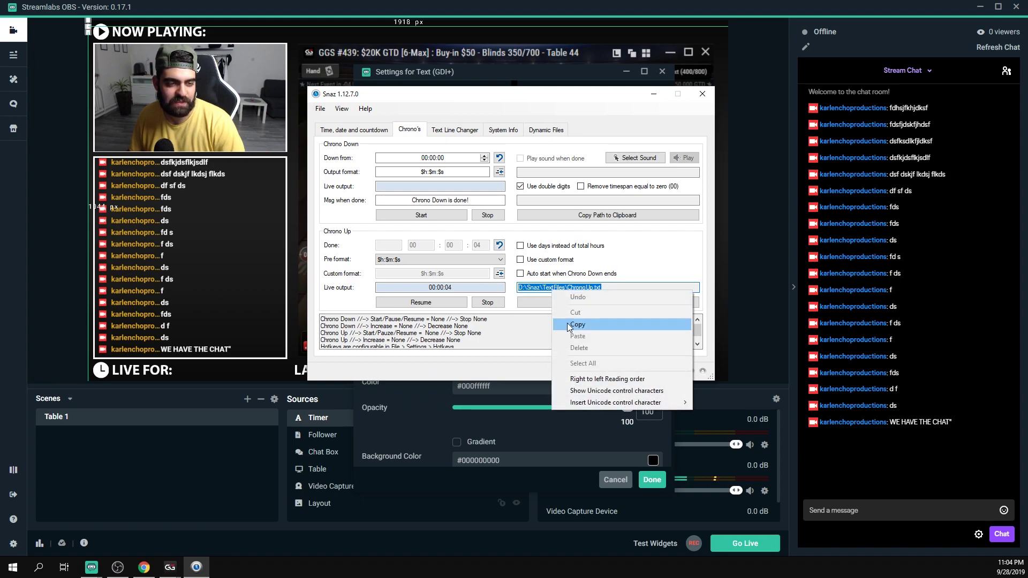
pyautogui.click(573, 324)
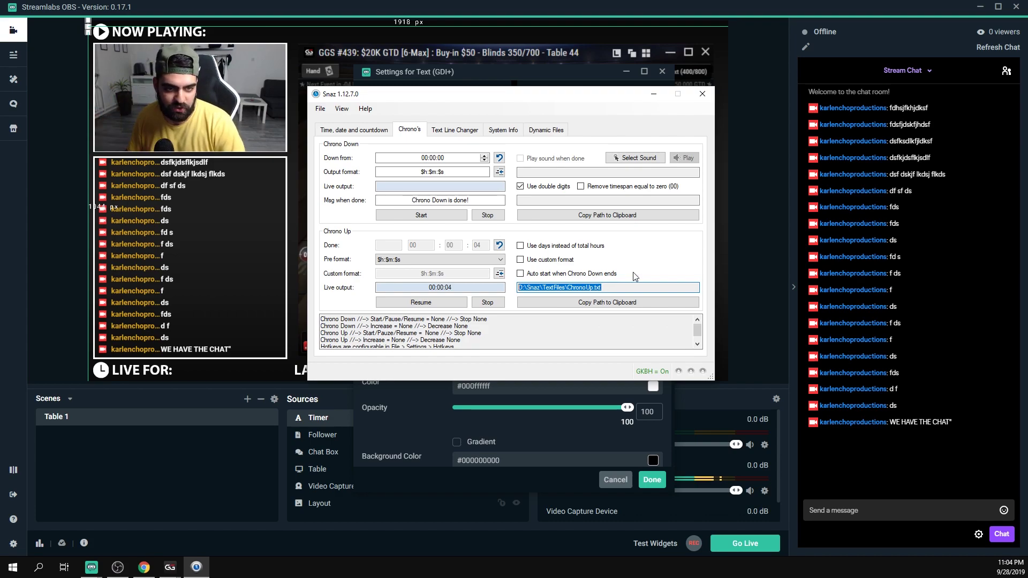
pyautogui.rightClick(589, 288)
pyautogui.click(613, 321)
pyautogui.click(532, 264)
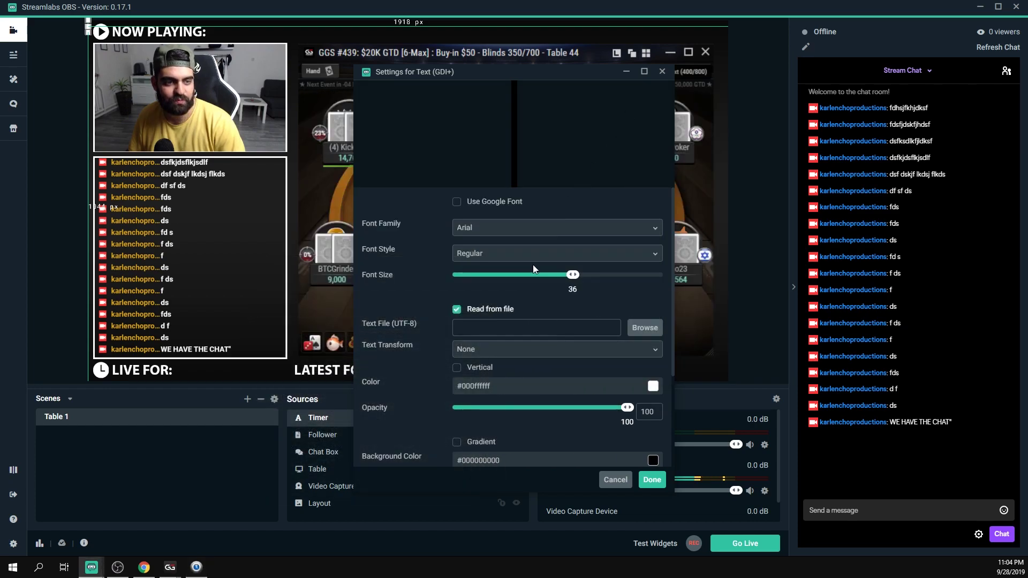
pyautogui.click(511, 332)
pyautogui.hotkey('ctrl', 'v')
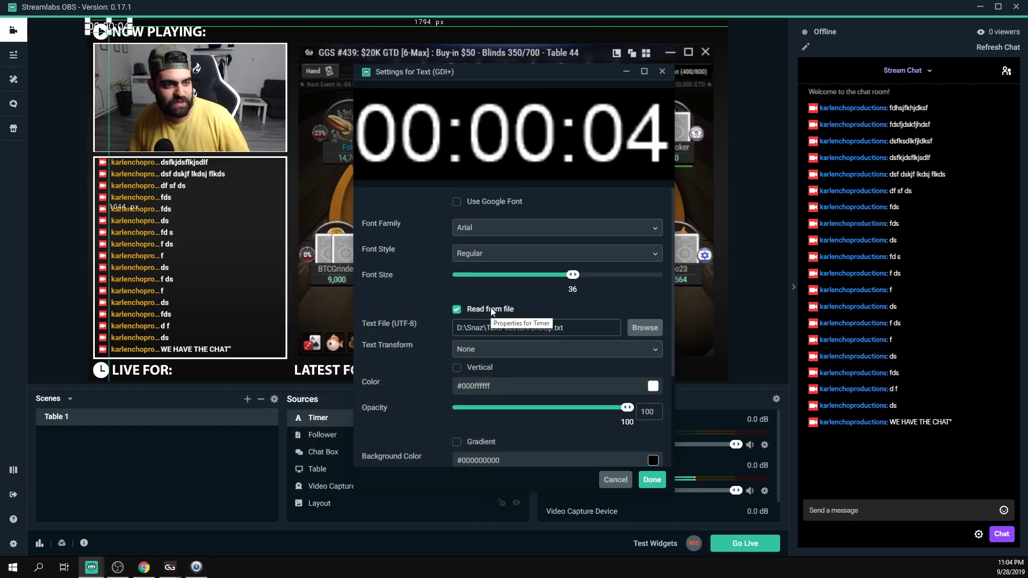
# Set the Timer text to Arial Black at size 48 and place it directly after the LIVE FOR caption.
pyautogui.click(490, 228)
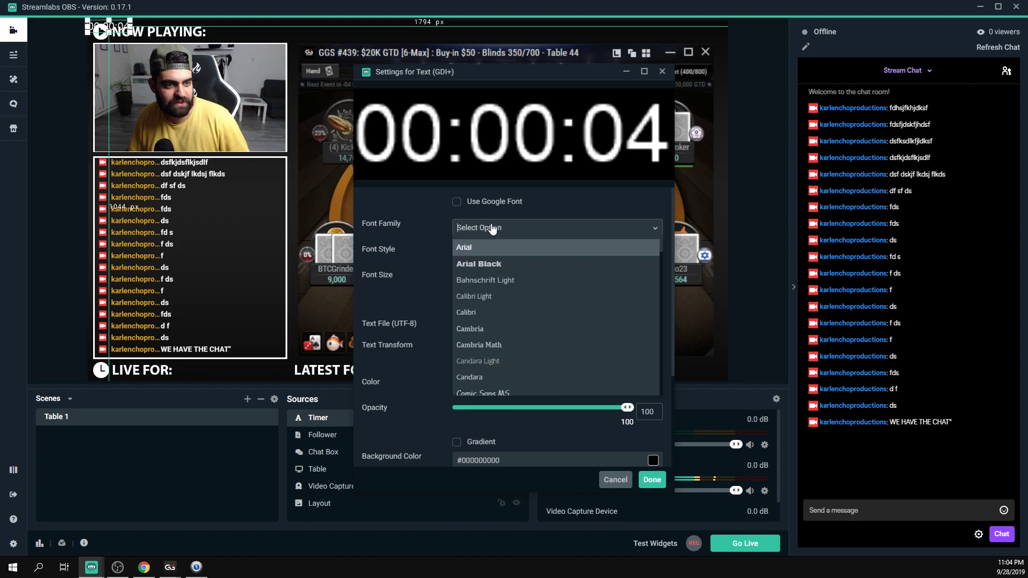
pyautogui.click(489, 265)
pyautogui.moveTo(567, 275); pyautogui.dragTo(585, 275)
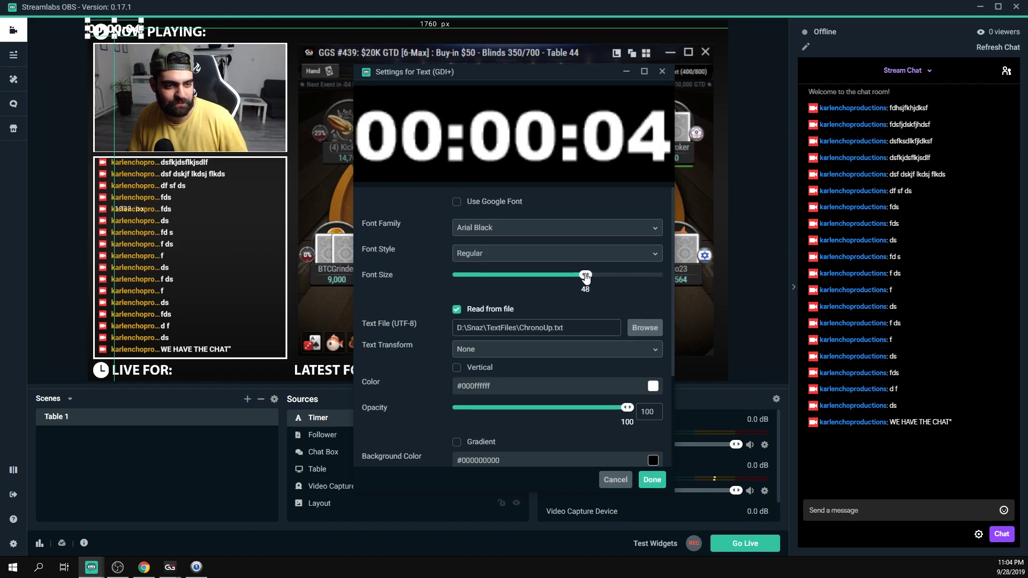
pyautogui.click(652, 479)
pyautogui.moveTo(127, 29); pyautogui.dragTo(219, 369)
pyautogui.click(239, 482)
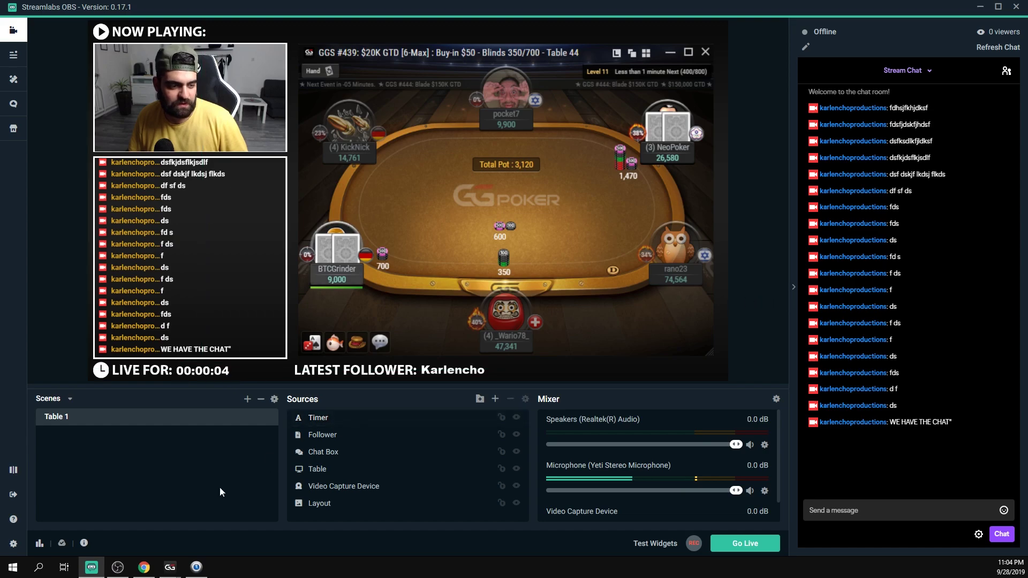
# Switch to Snaz and resume the paused Chrono Up timer.
pyautogui.click(197, 567)
pyautogui.click(413, 303)
pyautogui.click(731, 287)
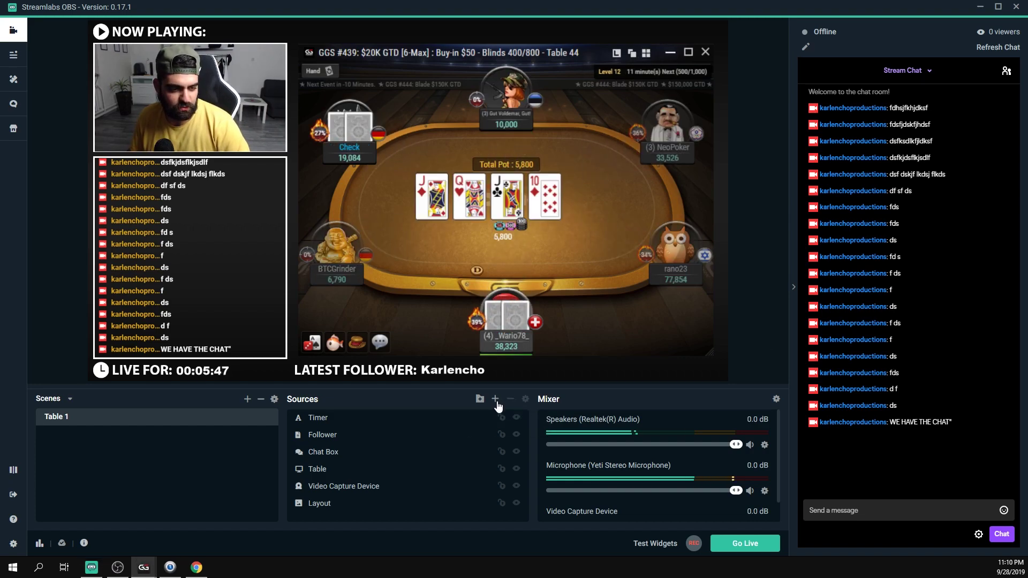
# Add a new Text (GDI+) source named Music instead of reusing an existing one, and accept its default settings.
pyautogui.click(495, 399)
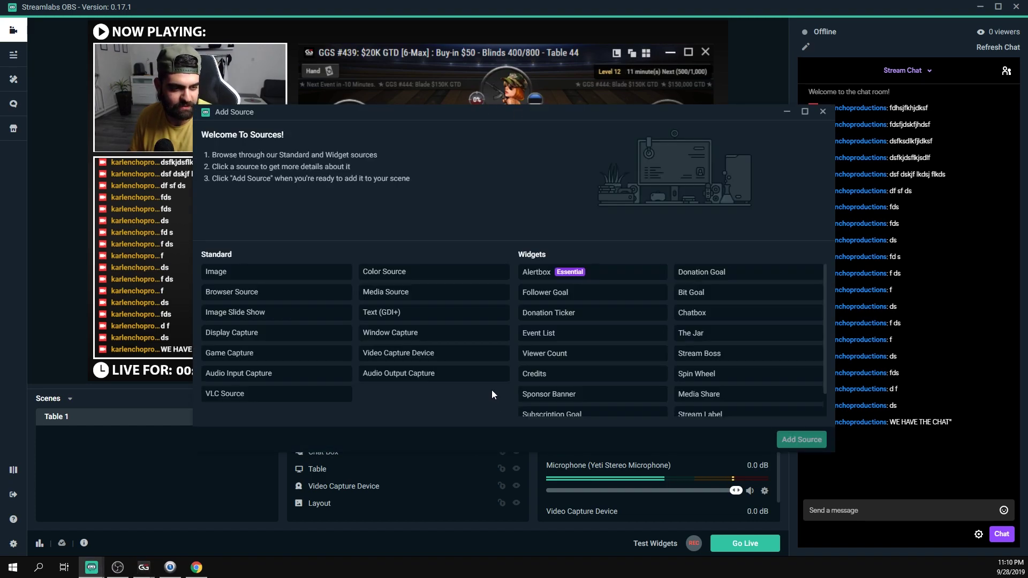
pyautogui.click(400, 316)
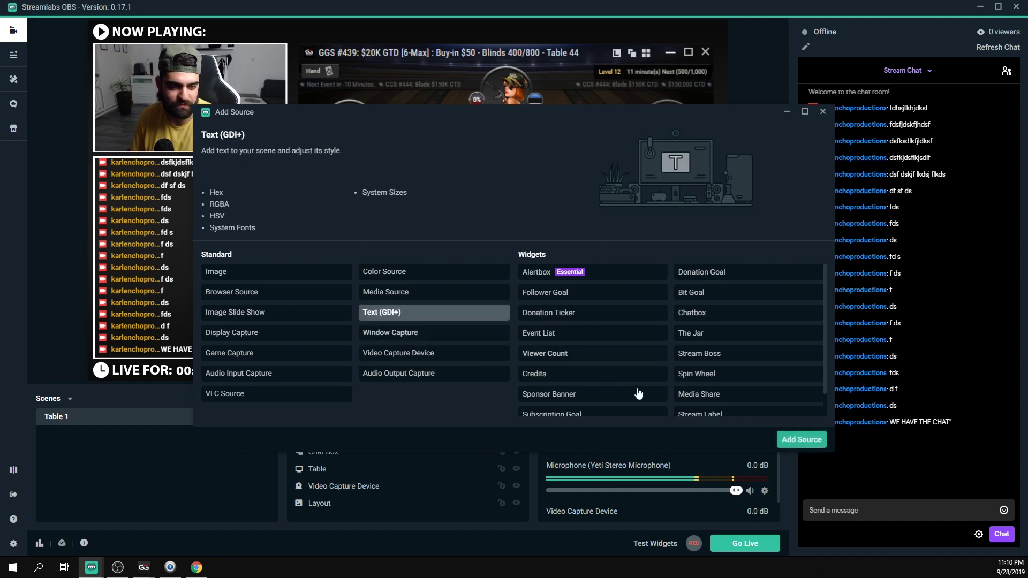
pyautogui.click(799, 439)
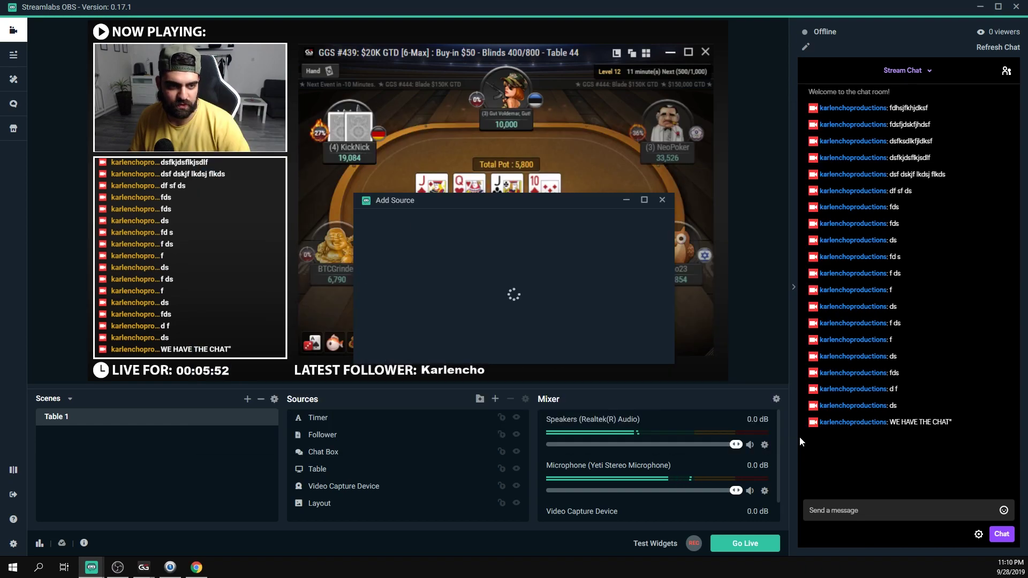
pyautogui.click(462, 351)
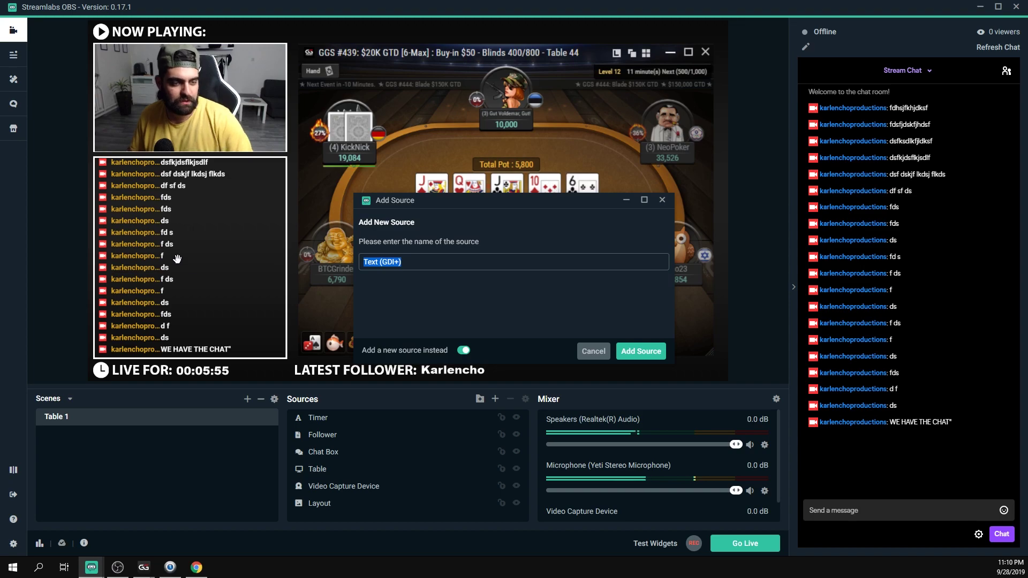
pyautogui.write('Music')
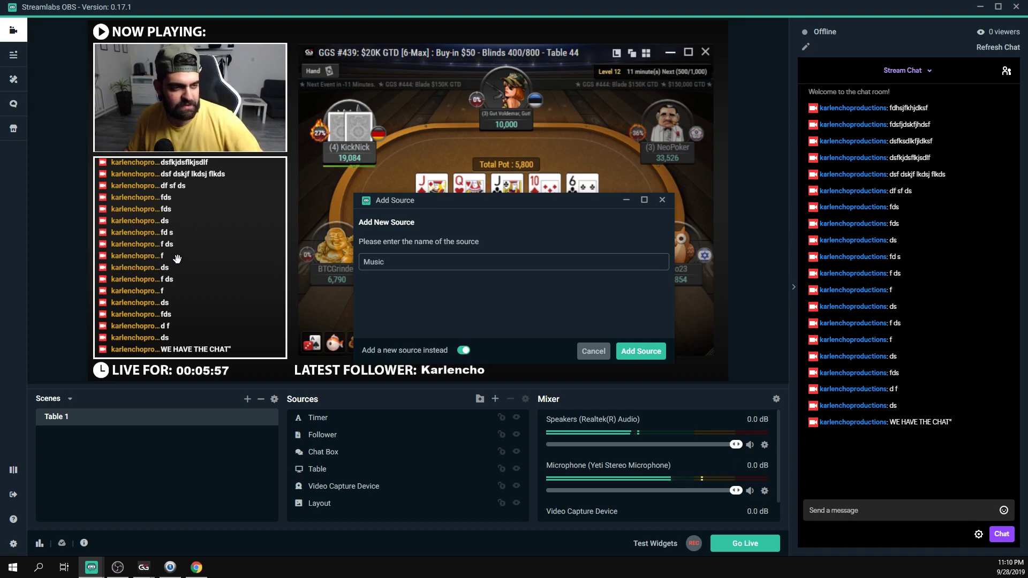
pyautogui.click(640, 351)
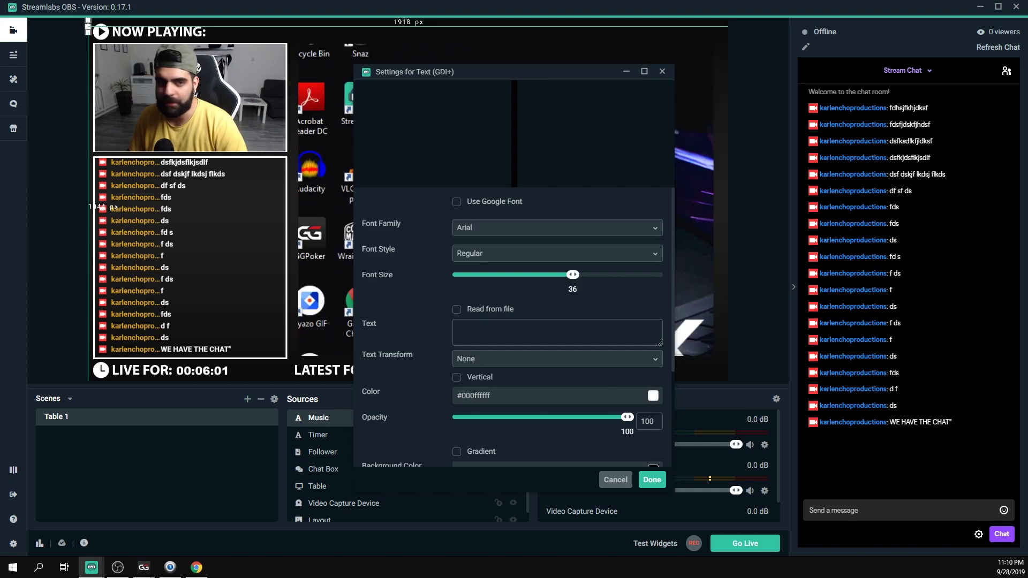
pyautogui.click(651, 480)
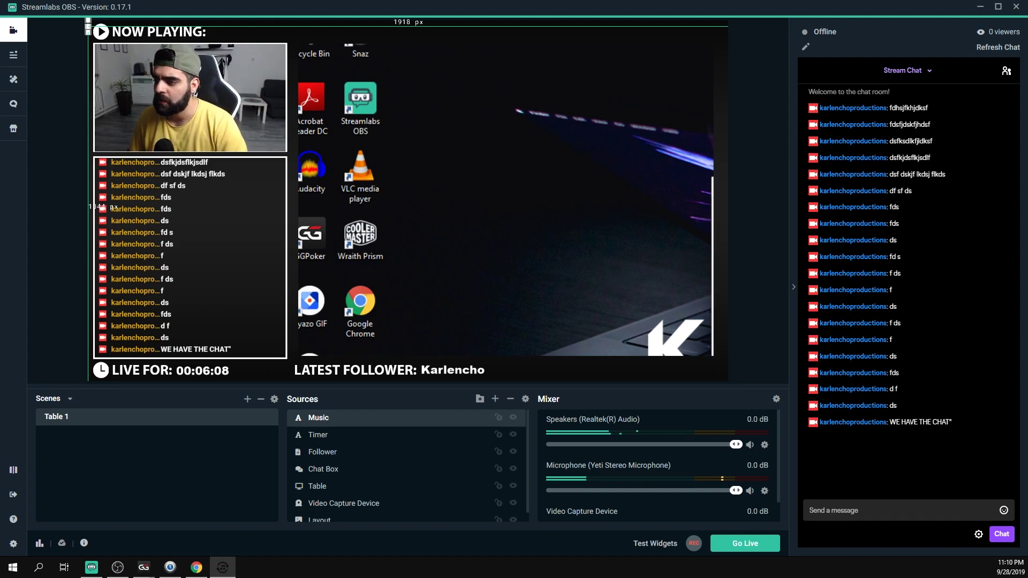
# Switch to SMG Music Display, stop the running song capture and review the list of supported music players.
pyautogui.moveTo(610, 173); pyautogui.dragTo(333, 151)
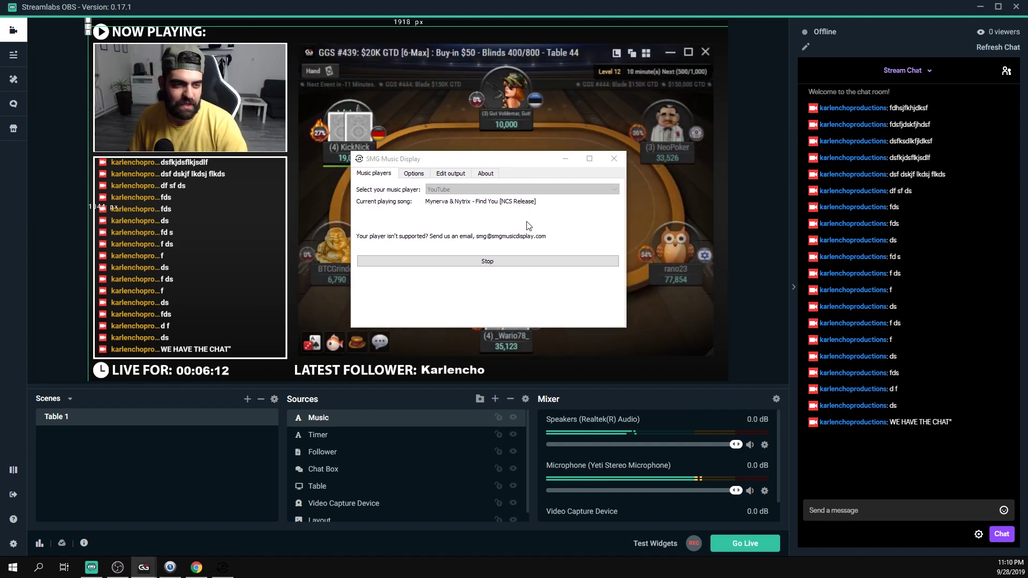
pyautogui.click(493, 261)
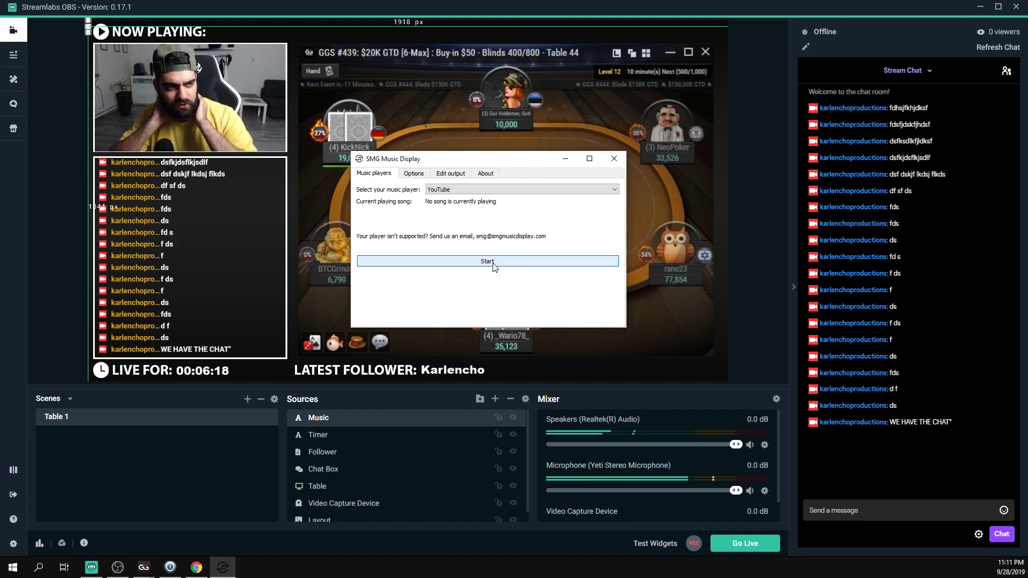
pyautogui.click(488, 190)
pyautogui.scroll(4, 478, 233)
pyautogui.scroll(8, 478, 233)
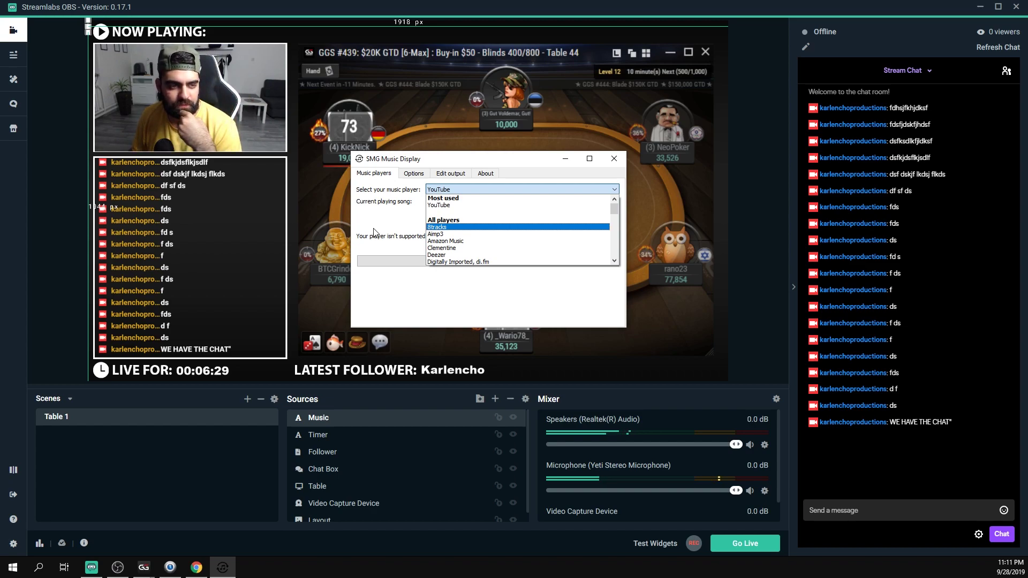
pyautogui.click(374, 233)
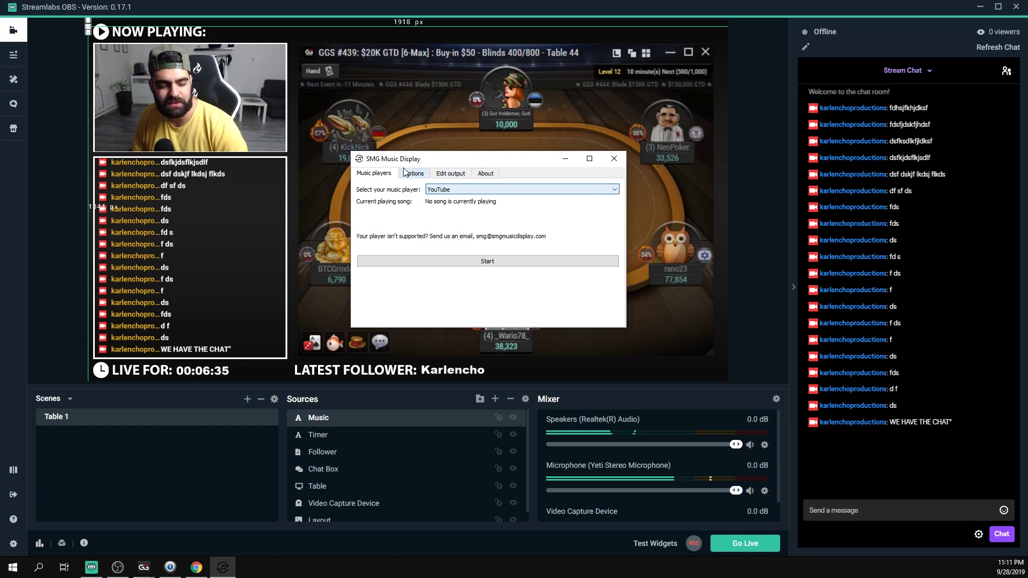
# Select YouTube as the music player in SMG Music Display.
pyautogui.click(435, 192)
pyautogui.click(437, 200)
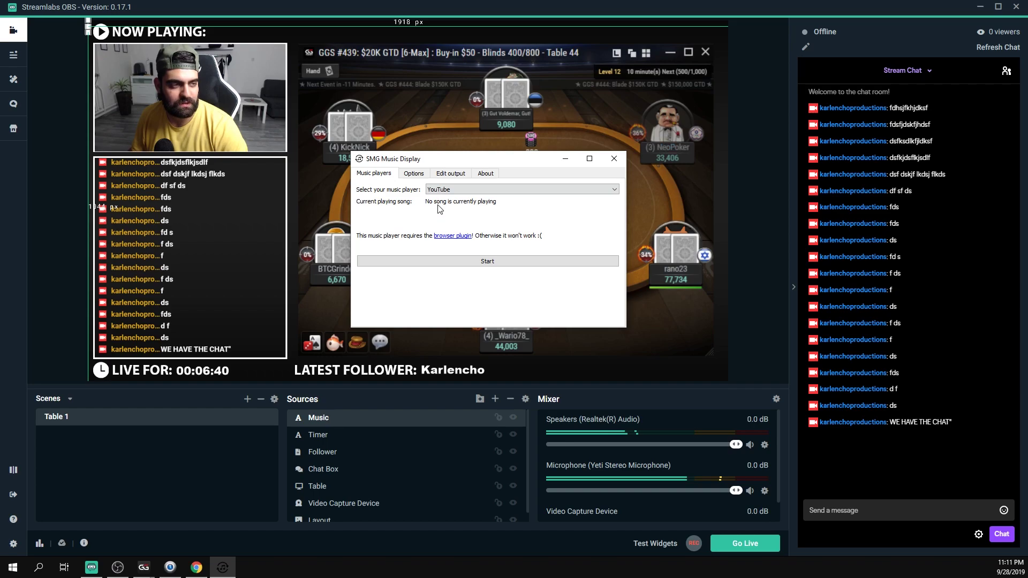
pyautogui.click(443, 190)
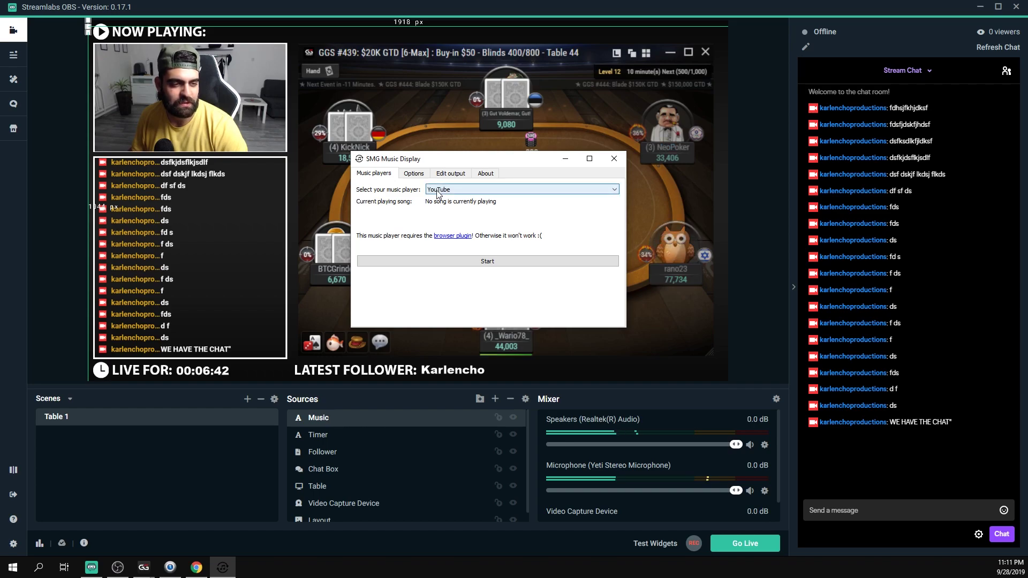
pyautogui.click(446, 206)
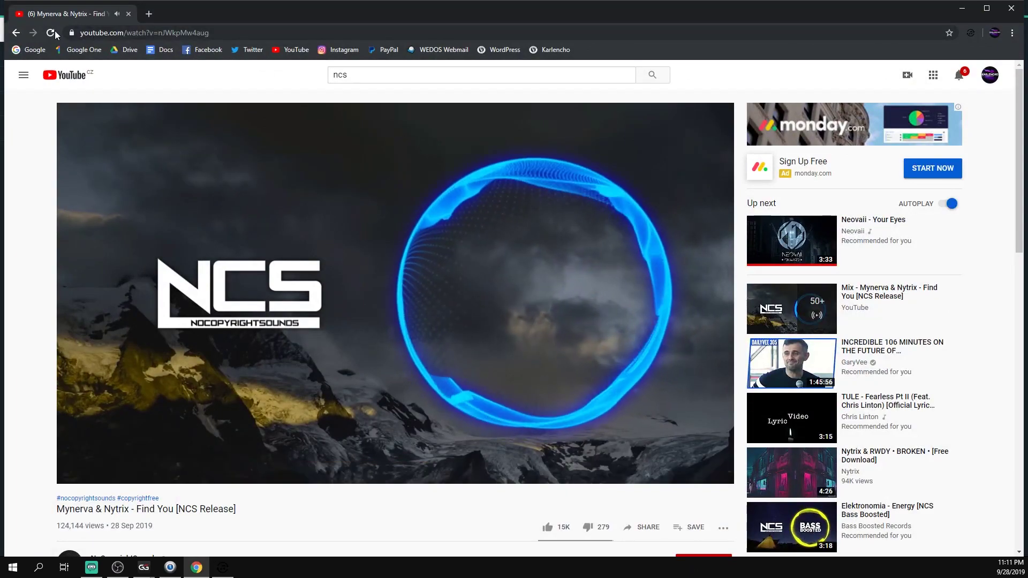
# Reload the YouTube song page in Chrome and start the song capture in SMG Music Display.
pyautogui.click(52, 33)
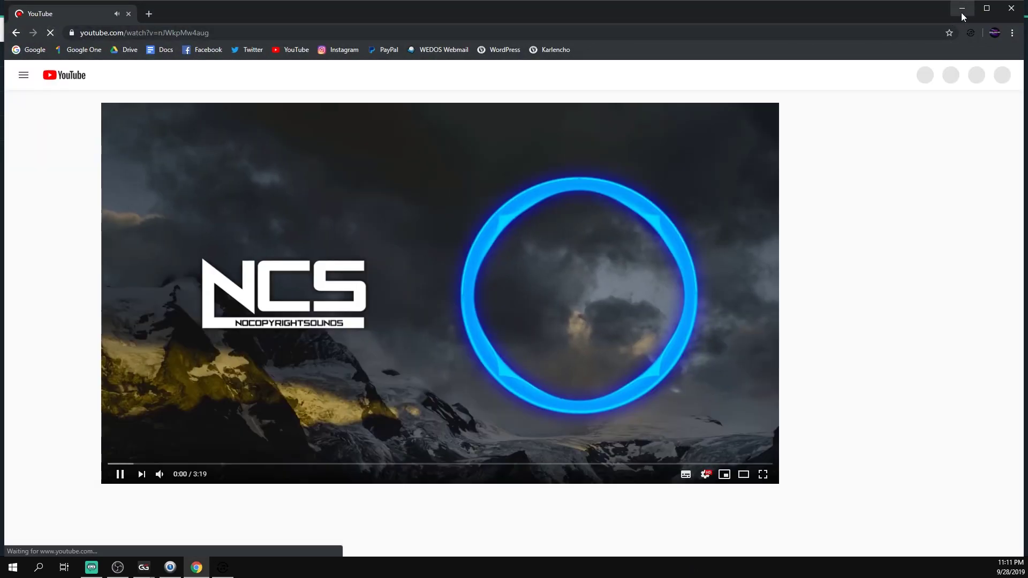
pyautogui.click(962, 9)
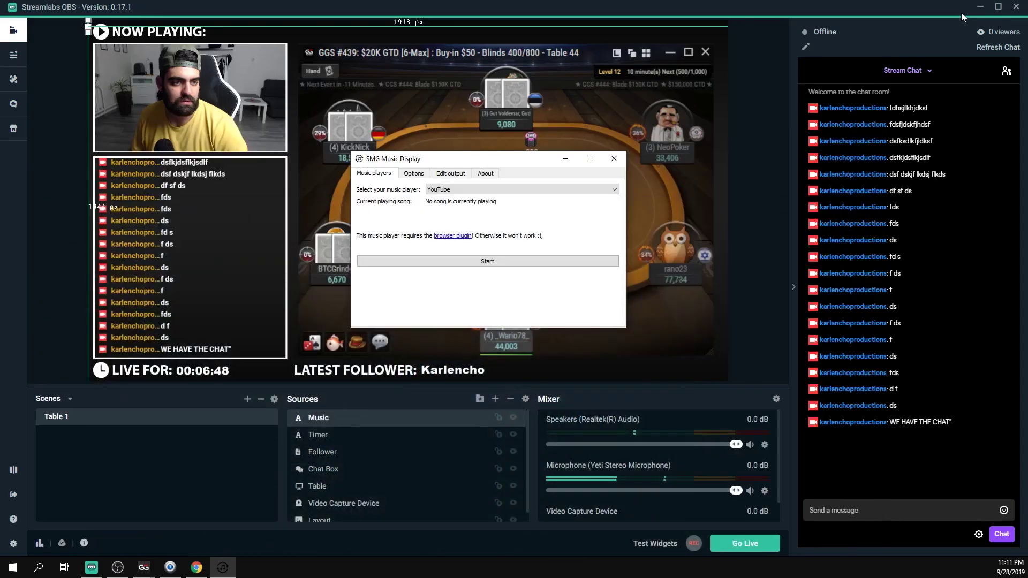
pyautogui.click(476, 262)
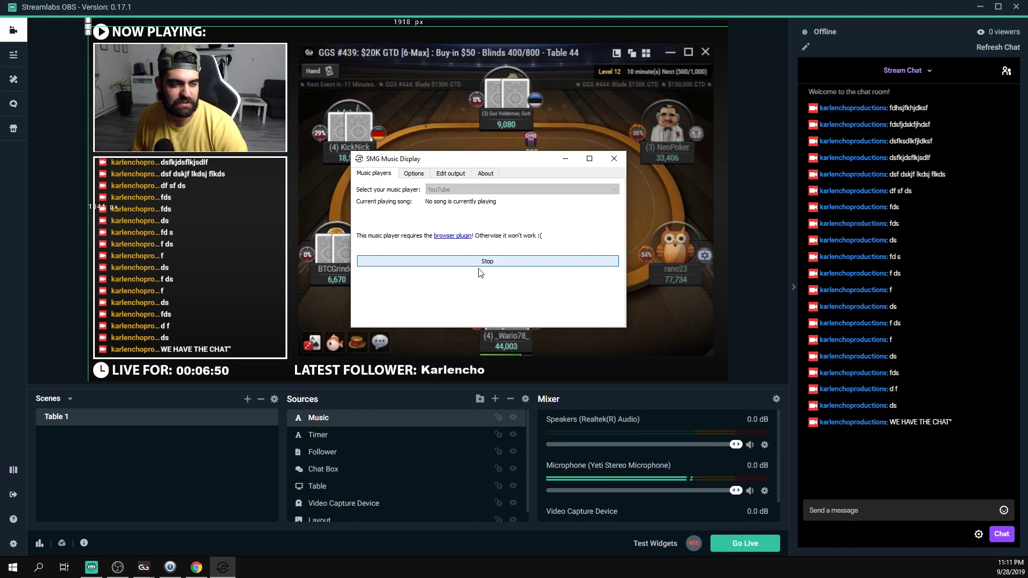
# Copy the output directory path from the SMG Music Display options and minimize its window.
pyautogui.click(413, 173)
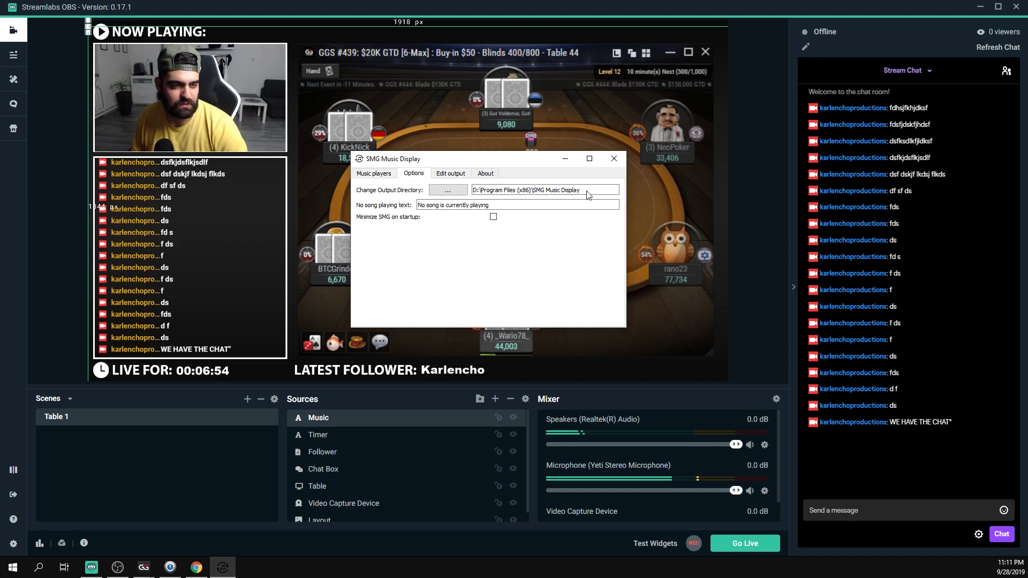
pyautogui.rightClick(494, 197)
pyautogui.click(511, 216)
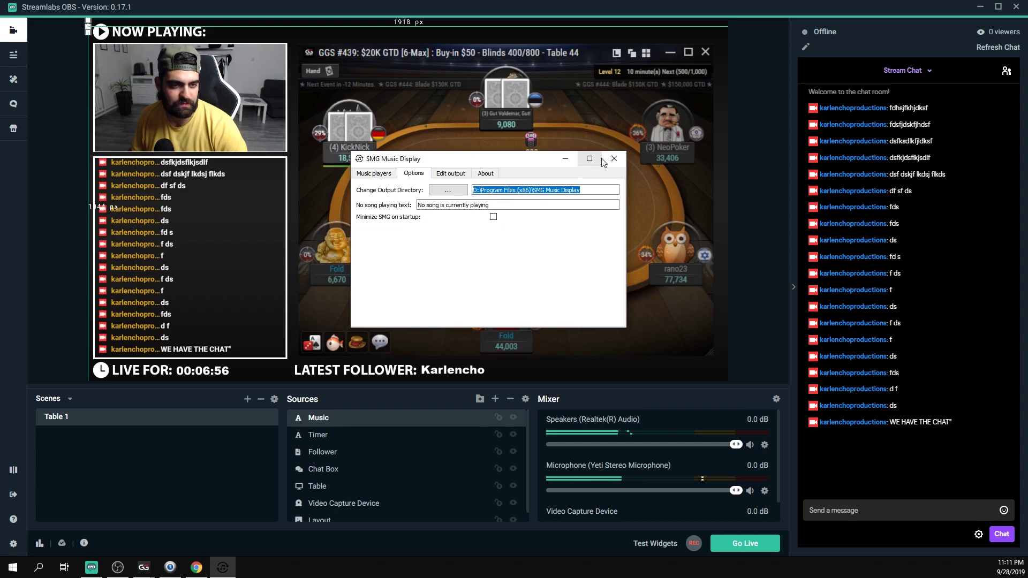
pyautogui.click(567, 159)
# Make the Music source read its text from the current_song file in D:\Program Files (x86)\SMG Music Display.
pyautogui.rightClick(332, 151)
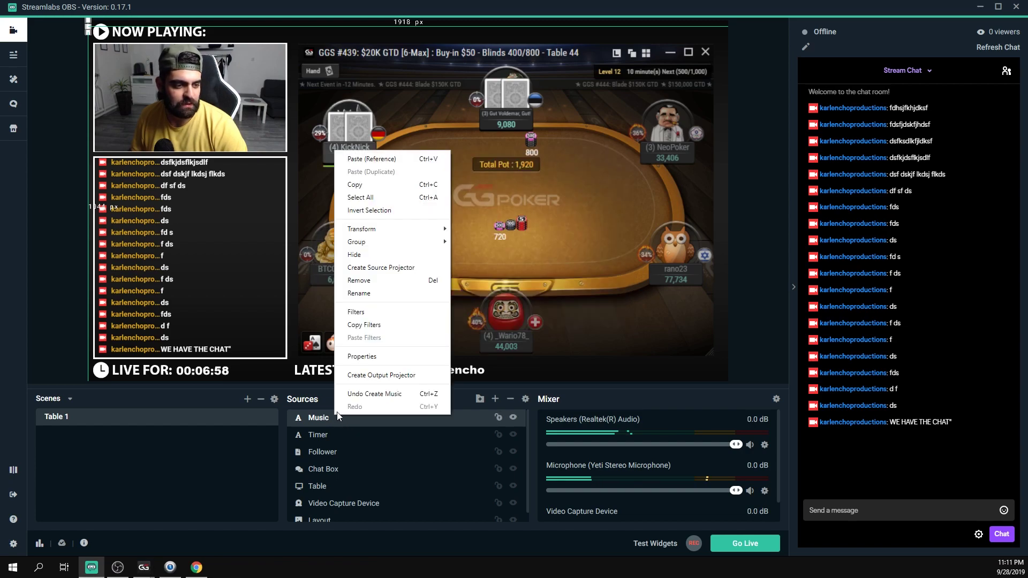
pyautogui.click(360, 362)
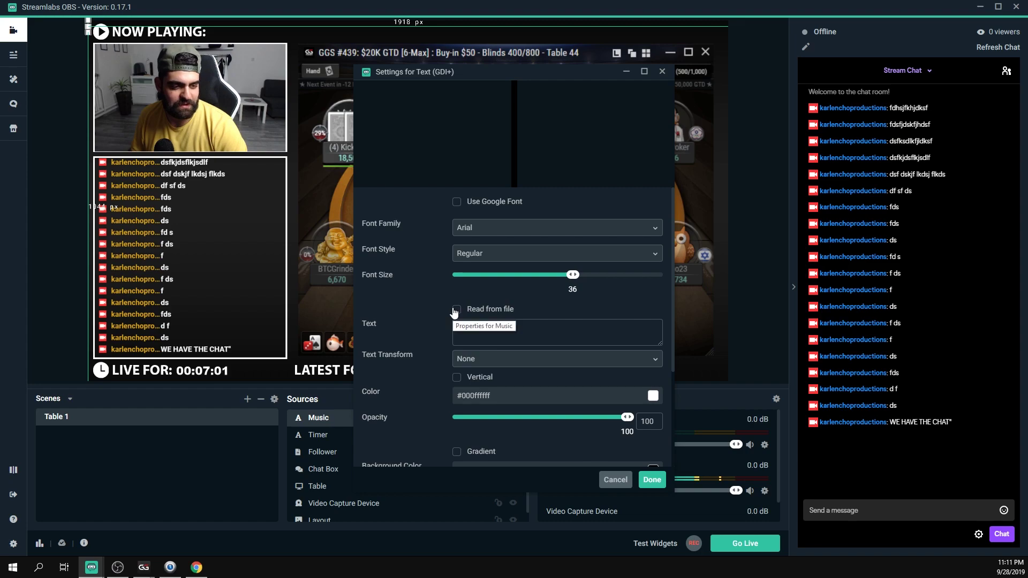
pyautogui.click(456, 309)
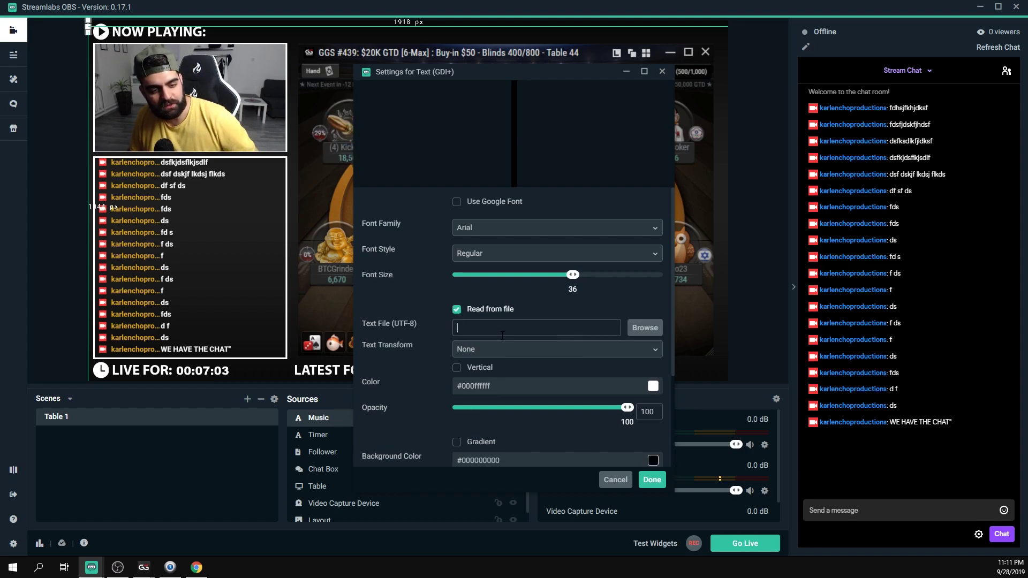
pyautogui.click(641, 332)
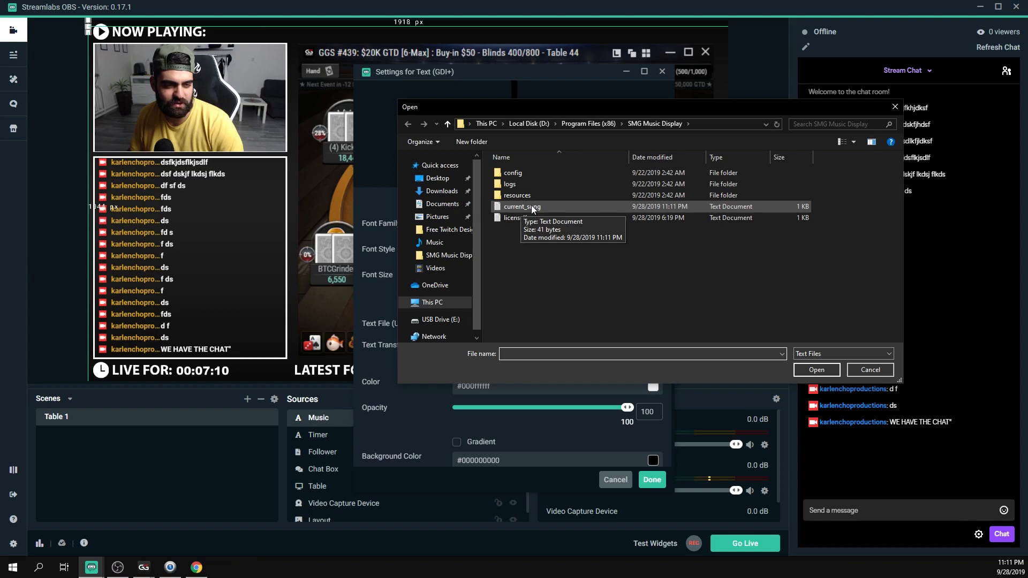
pyautogui.doubleClick(532, 207)
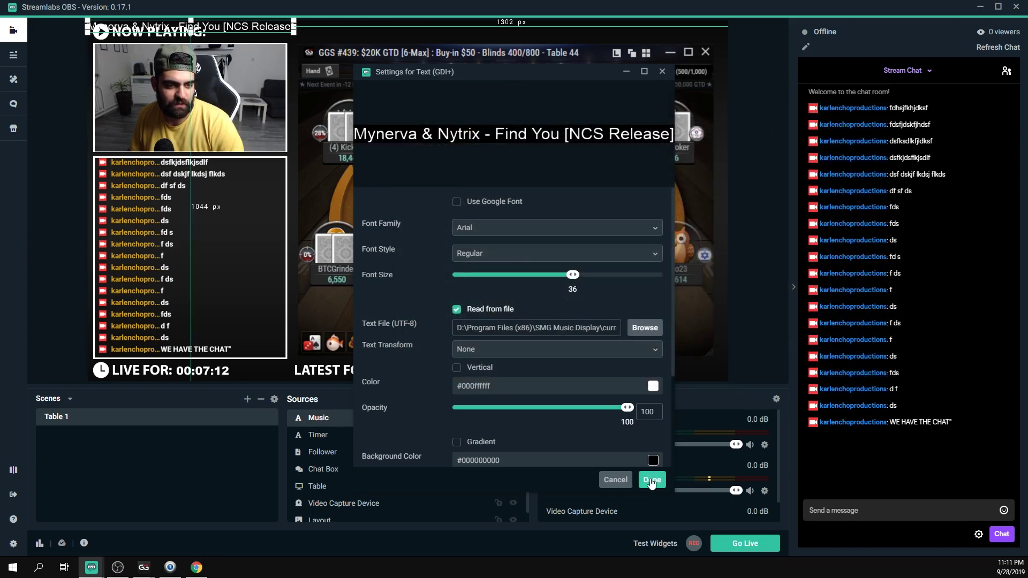
# Set the Music text to Arial Black at size 48 and place it directly after the NOW PLAYING caption.
pyautogui.click(506, 235)
pyautogui.click(503, 259)
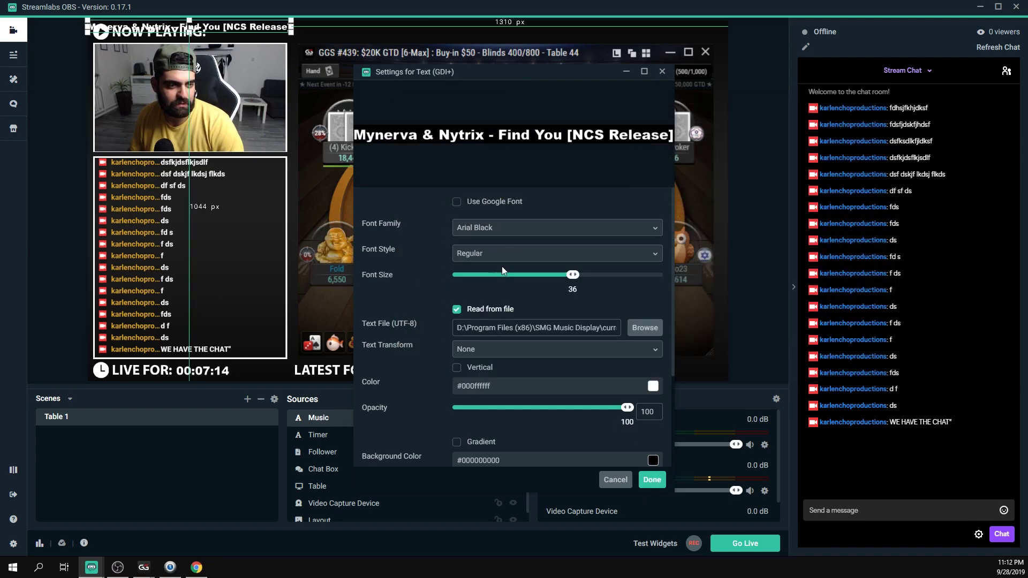
pyautogui.moveTo(577, 279); pyautogui.dragTo(590, 279)
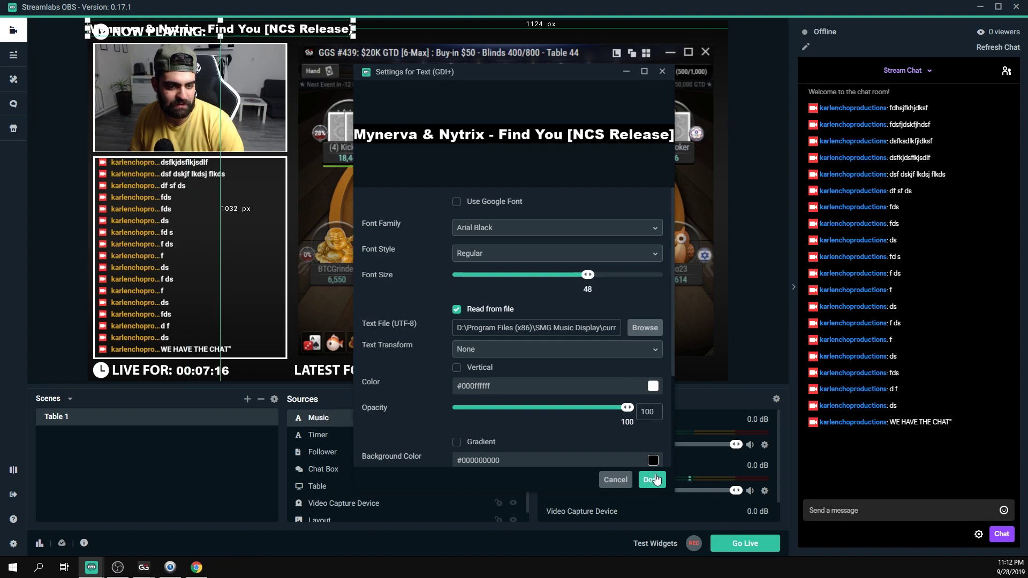
pyautogui.click(651, 479)
pyautogui.moveTo(255, 30); pyautogui.dragTo(377, 35)
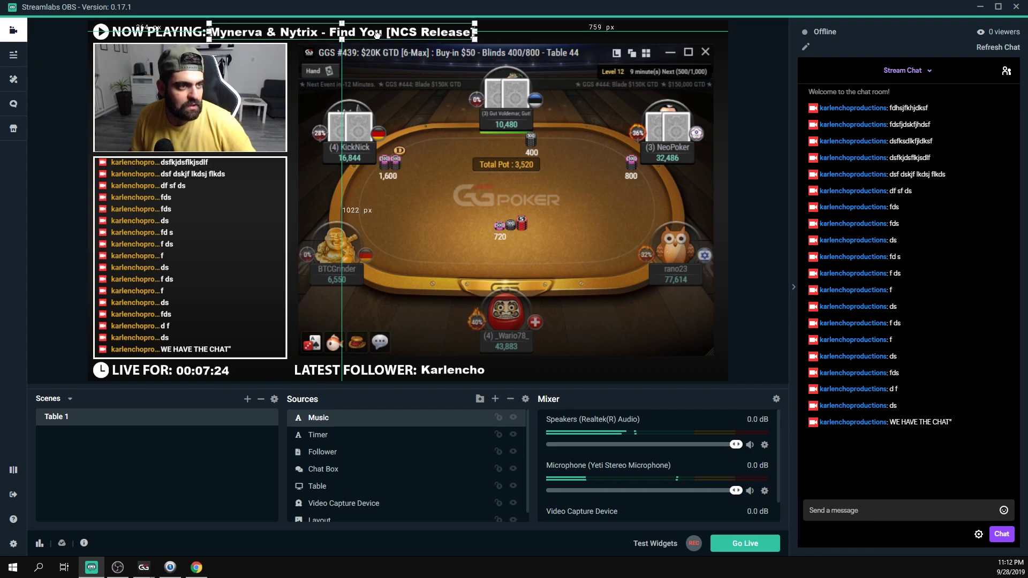
pyautogui.click(767, 127)
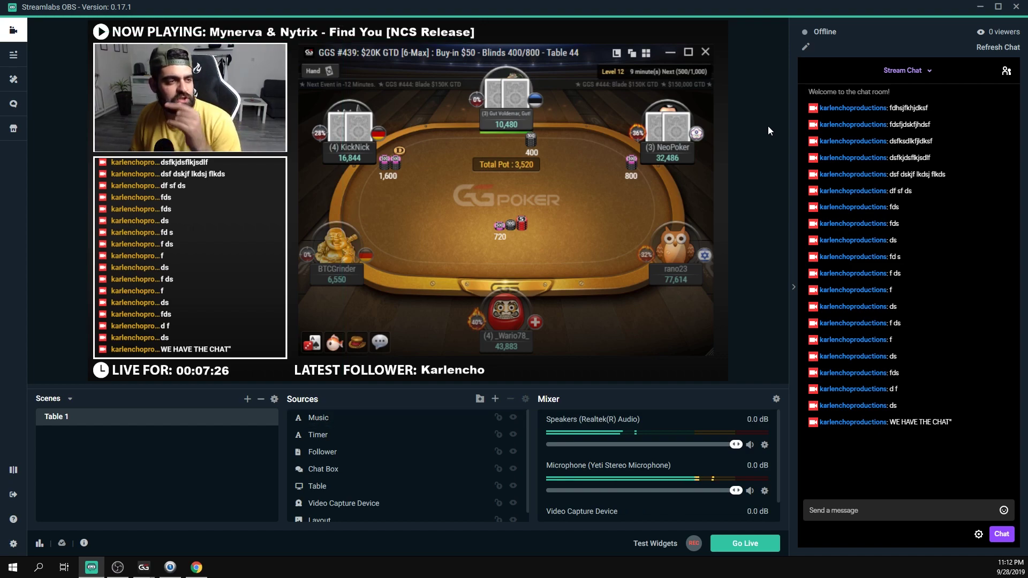
# Add a Scroll filter to the Music source, keeping Scroll as the filter name.
pyautogui.click(263, 33)
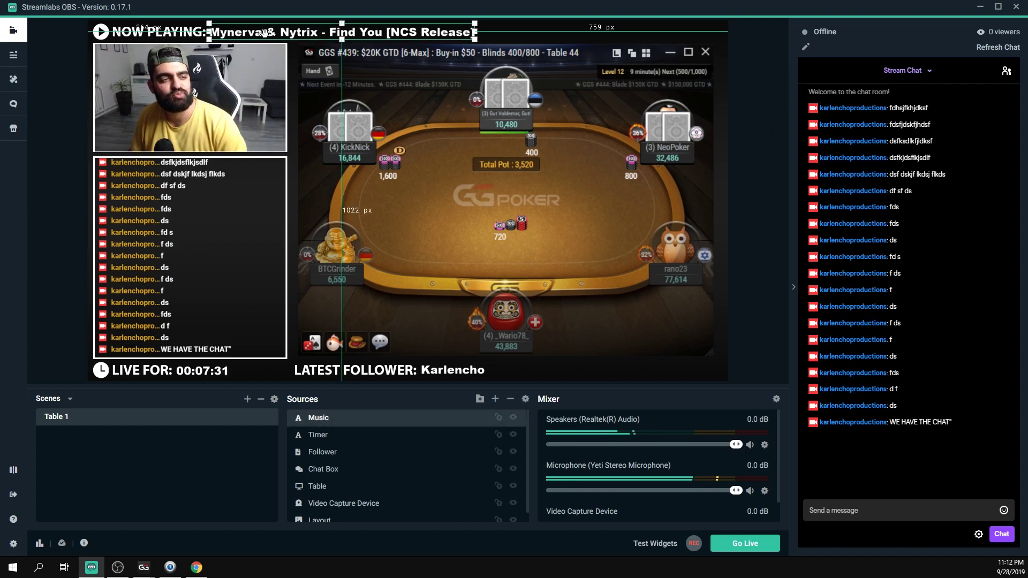
pyautogui.rightClick(266, 37)
pyautogui.rightClick(316, 417)
pyautogui.click(351, 316)
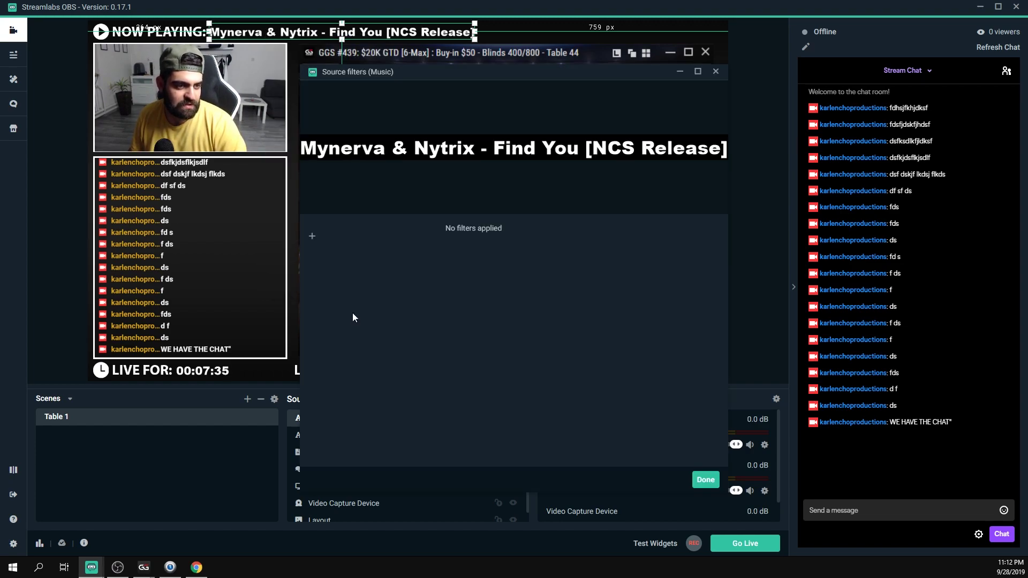
pyautogui.click(312, 237)
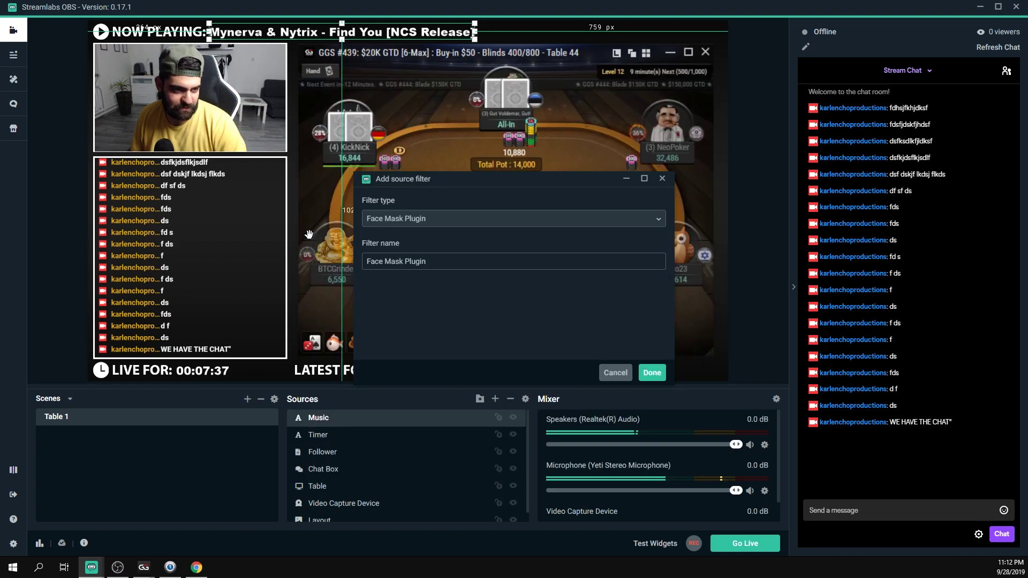
pyautogui.click(422, 220)
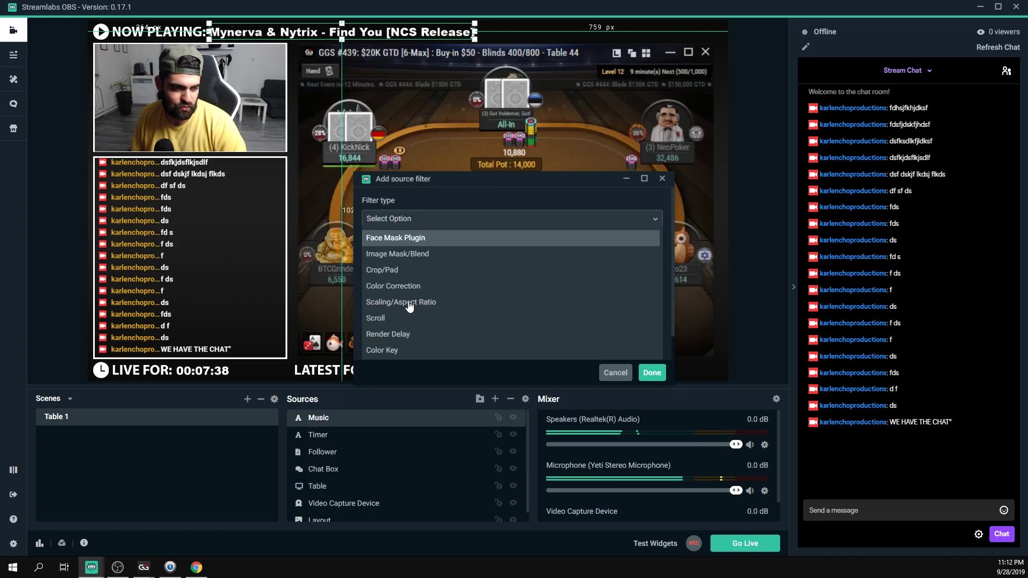
pyautogui.click(397, 319)
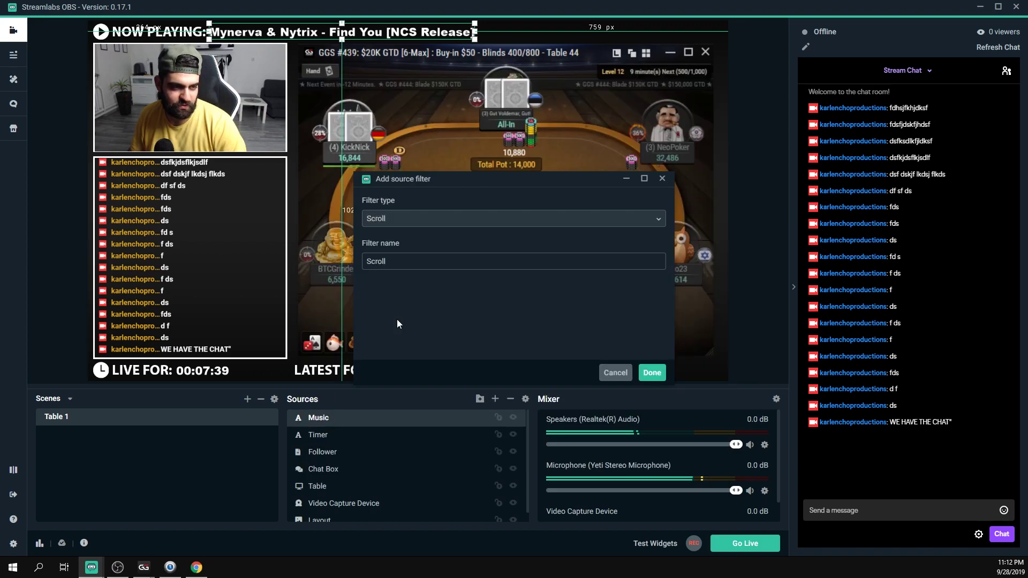
pyautogui.click(651, 373)
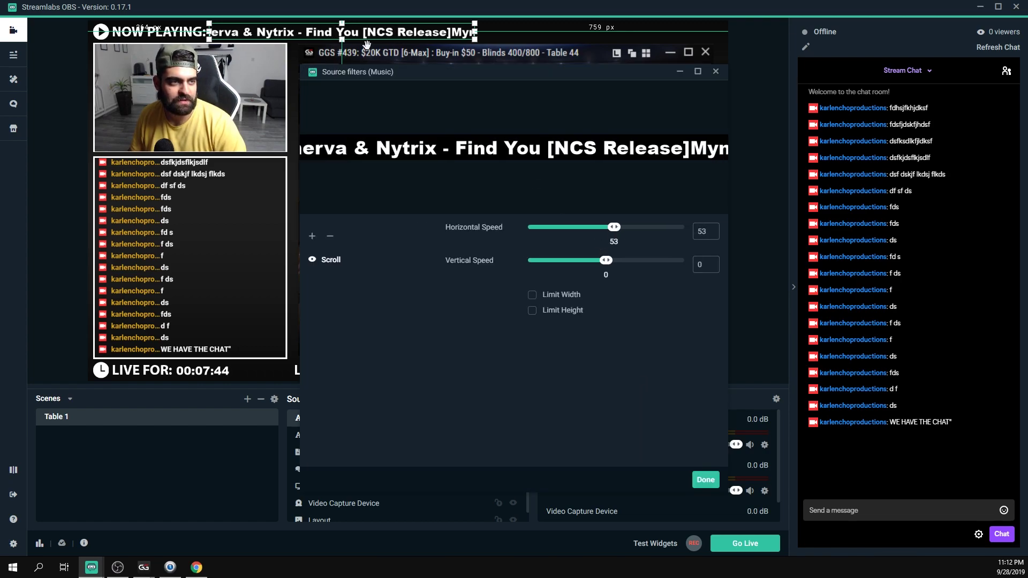
# Try a Horizontal Speed of -64 and a Vertical Speed of -2, then use 60 and 0.
pyautogui.moveTo(613, 227); pyautogui.dragTo(606, 261)
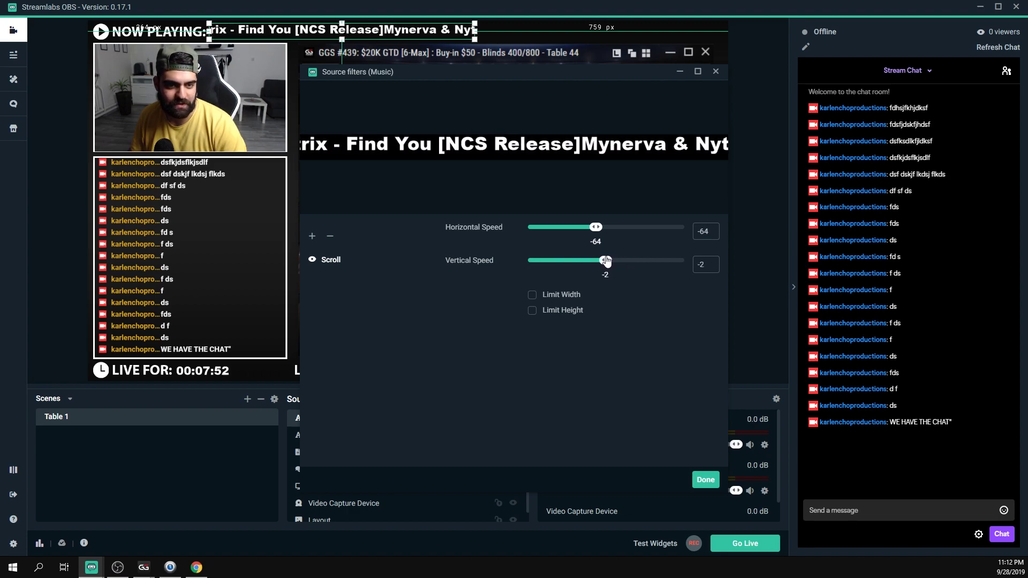
pyautogui.write('0')
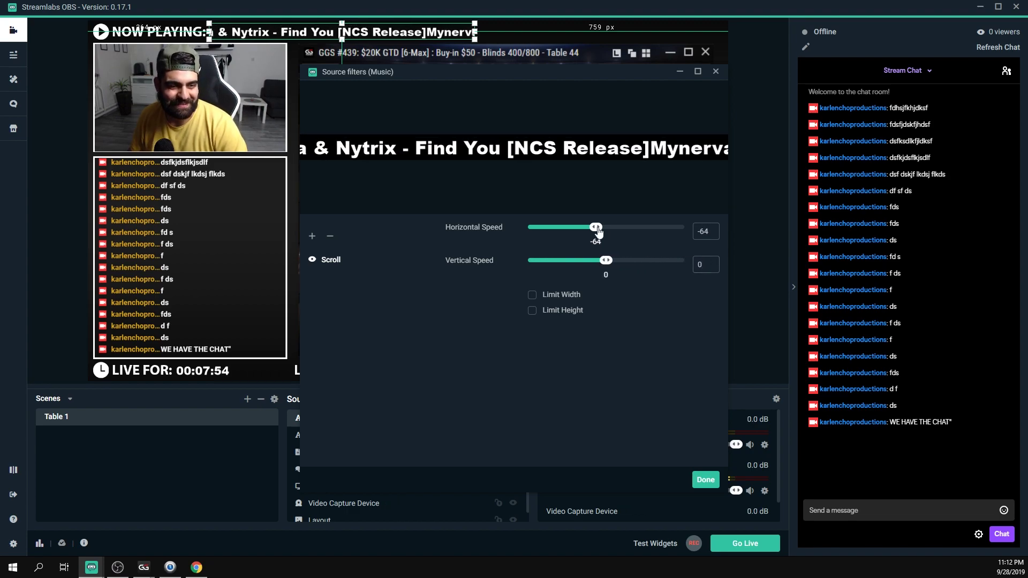
pyautogui.moveTo(595, 229); pyautogui.dragTo(616, 232)
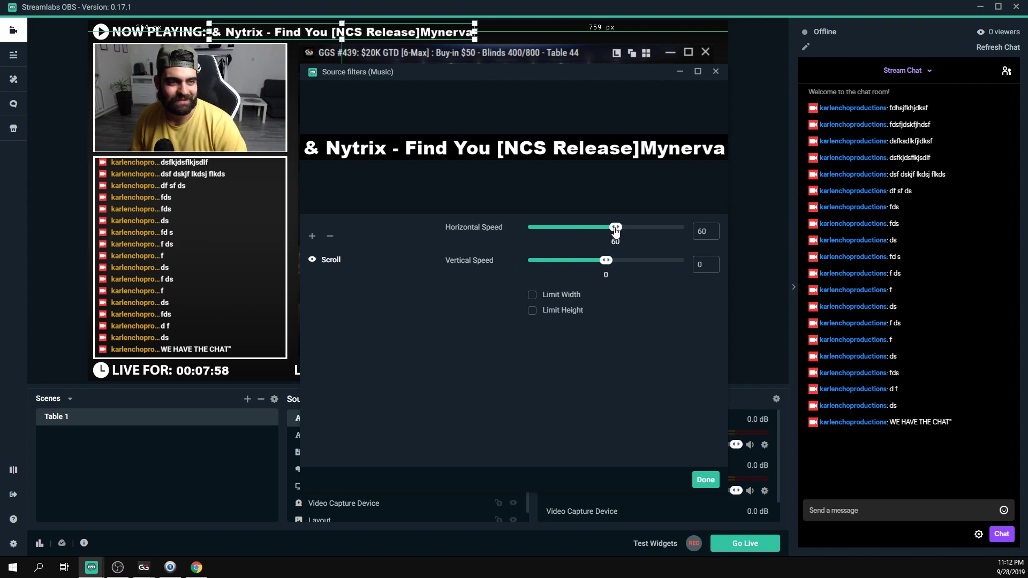
# Try limiting the Scroll filter's width to 1000, then remove the width limit.
pyautogui.click(533, 295)
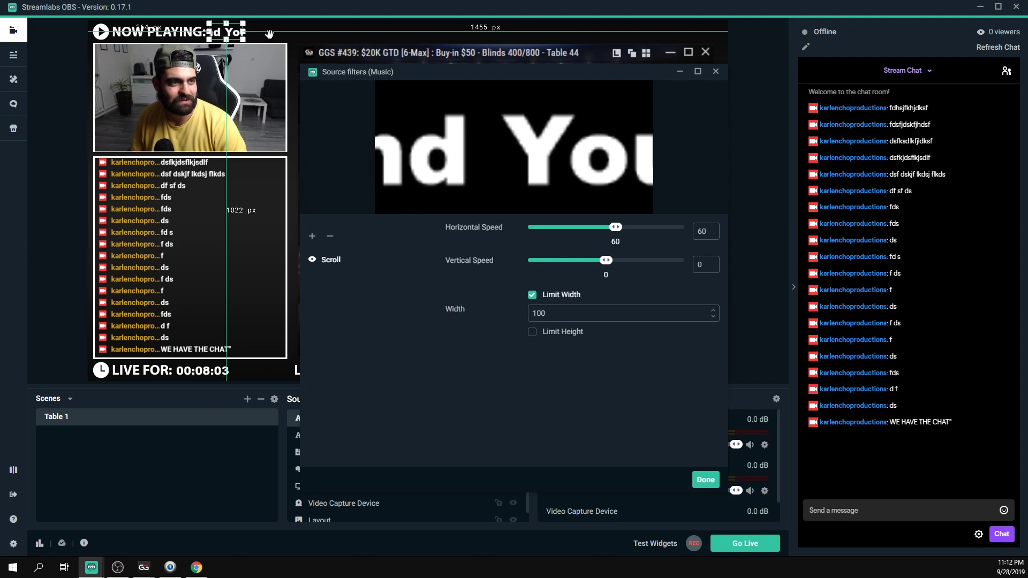
pyautogui.click(638, 318)
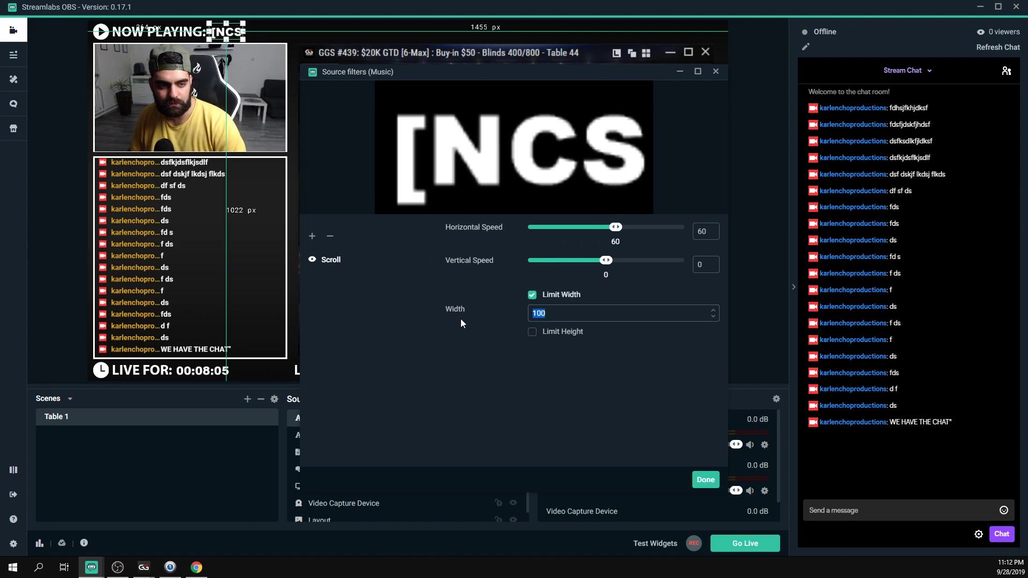
pyautogui.press('BackSpace')
pyautogui.write('00')
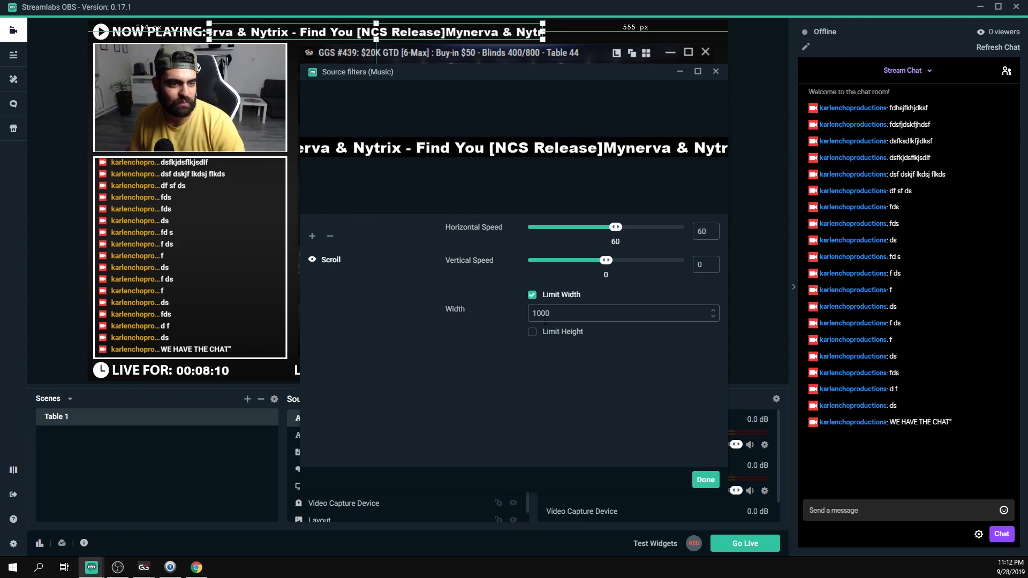
pyautogui.click(531, 295)
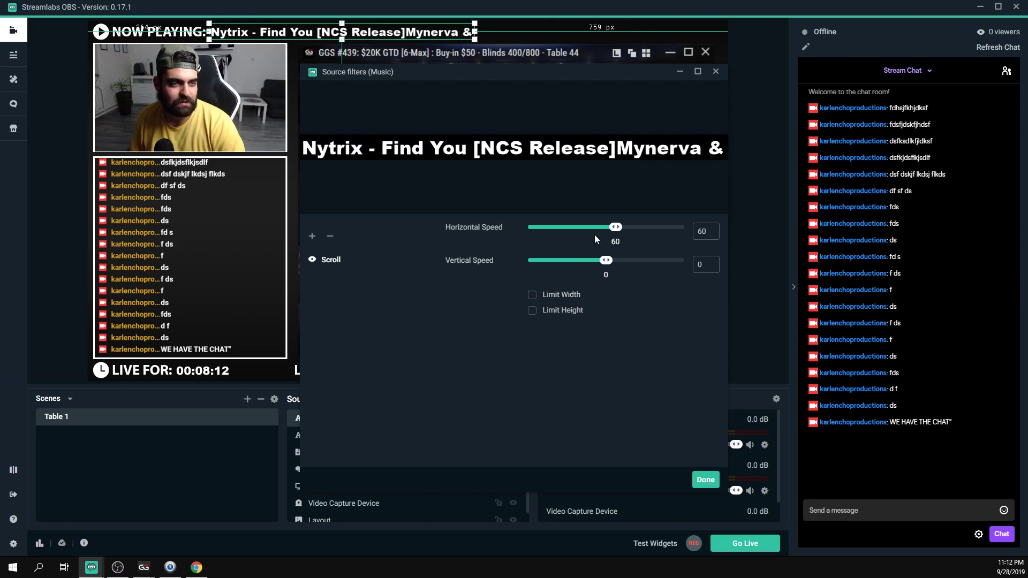
# Set the Scroll filter's Horizontal Speed to 36 and finish editing the Music filters.
pyautogui.moveTo(618, 227); pyautogui.dragTo(610, 229)
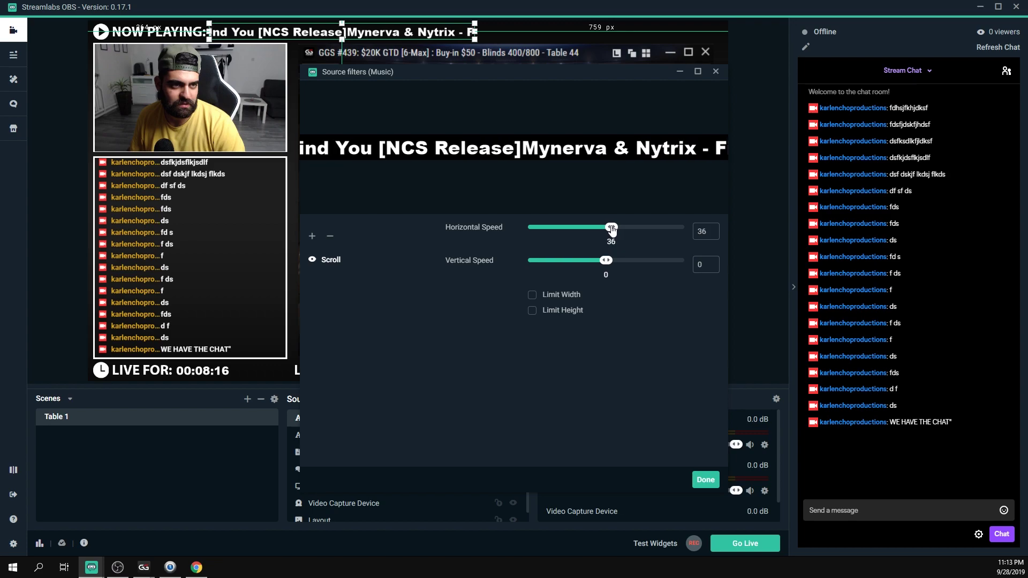
pyautogui.click(706, 480)
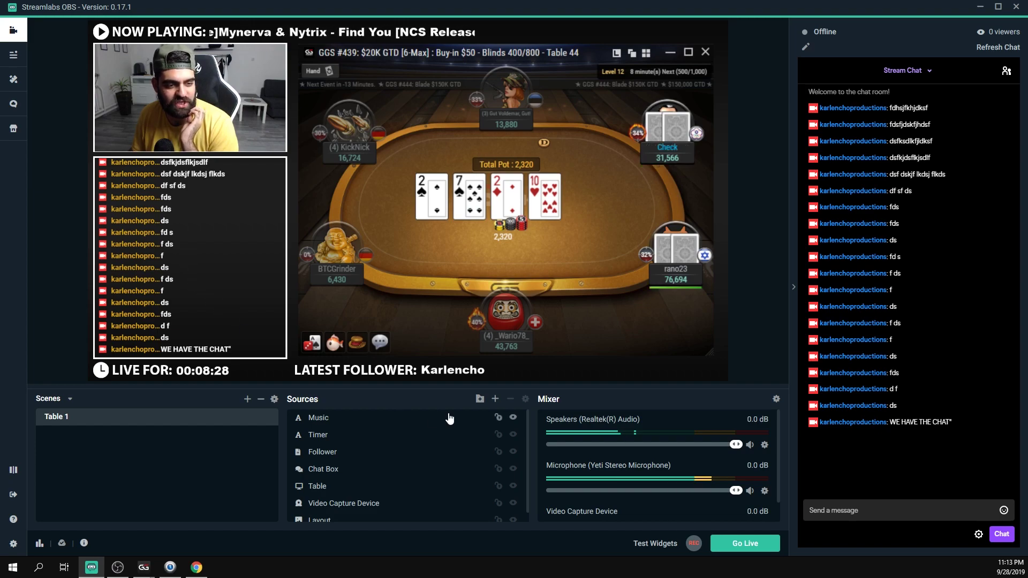
# Add an Alertbox widget source named Alert Box to the scene with its default settings.
pyautogui.click(494, 399)
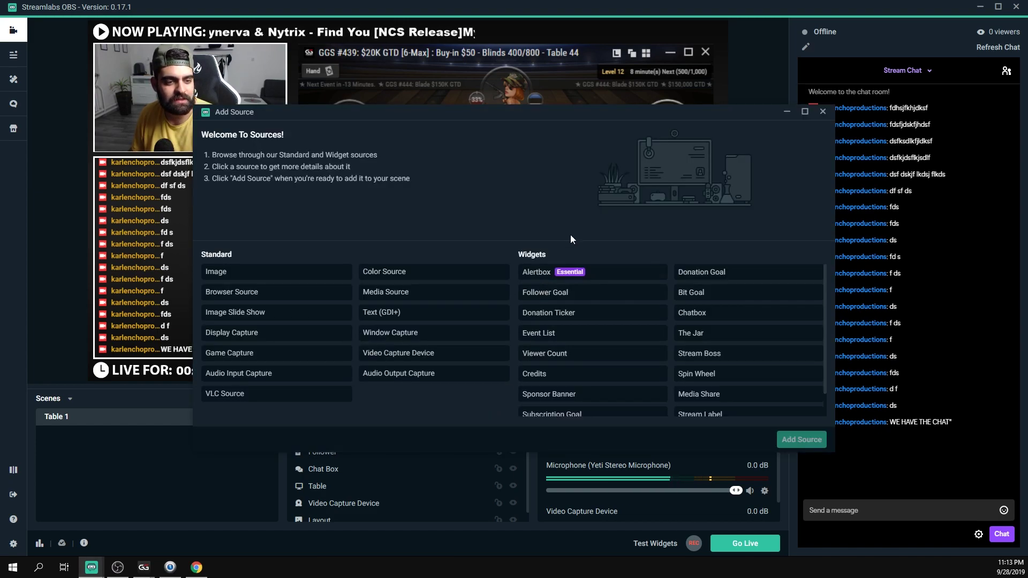
pyautogui.click(537, 272)
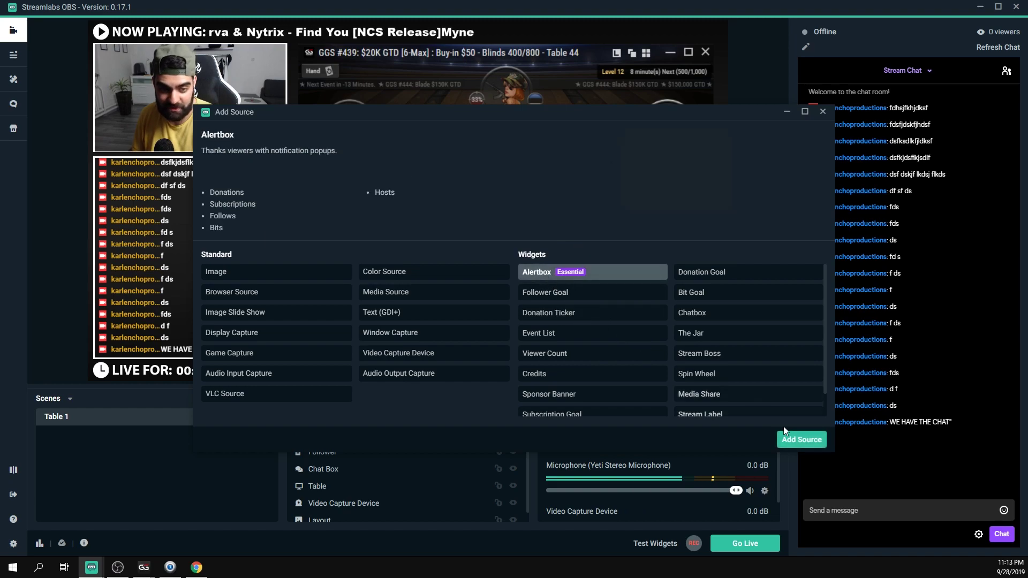
pyautogui.click(801, 442)
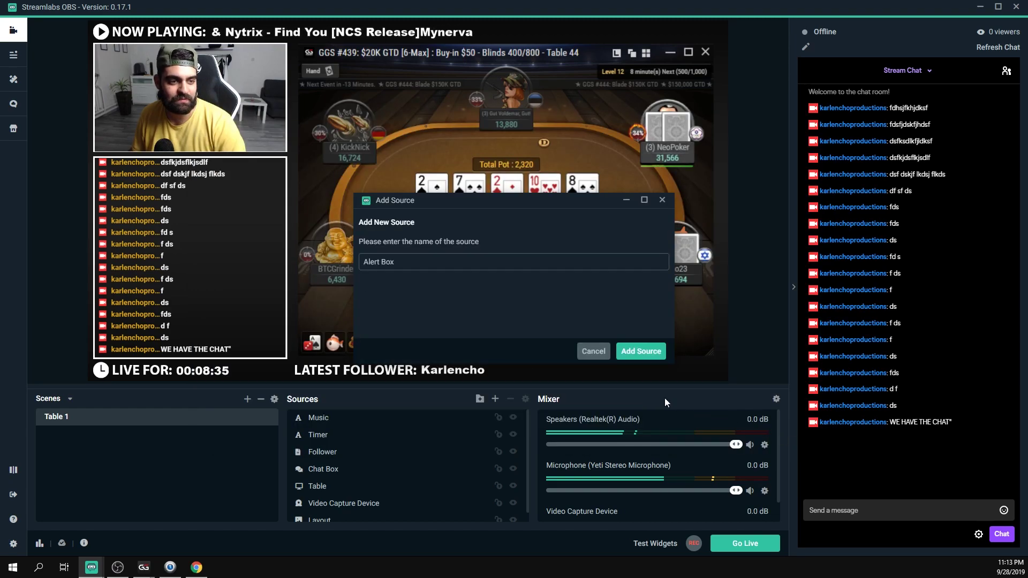
pyautogui.click(637, 353)
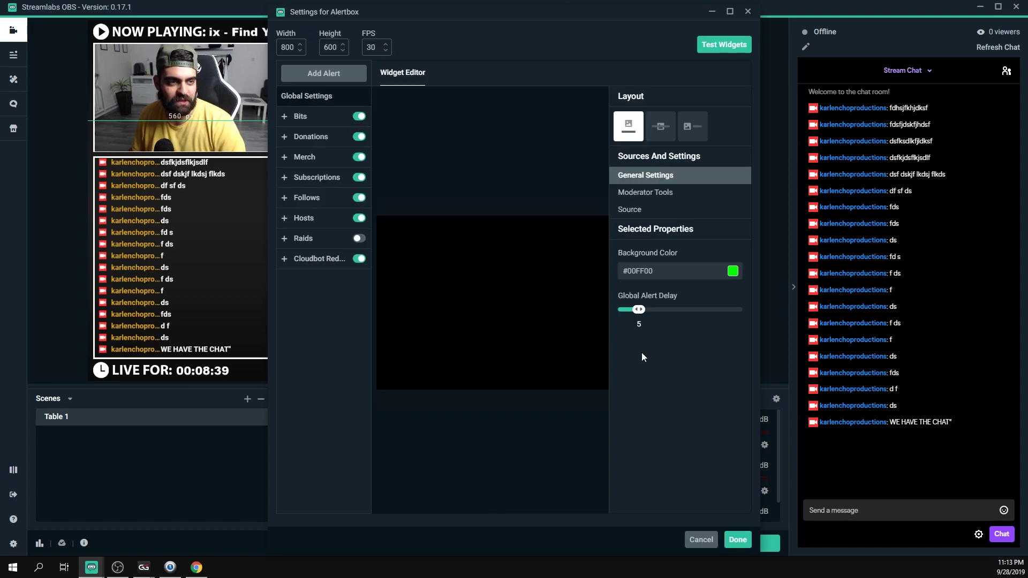
pyautogui.click(737, 540)
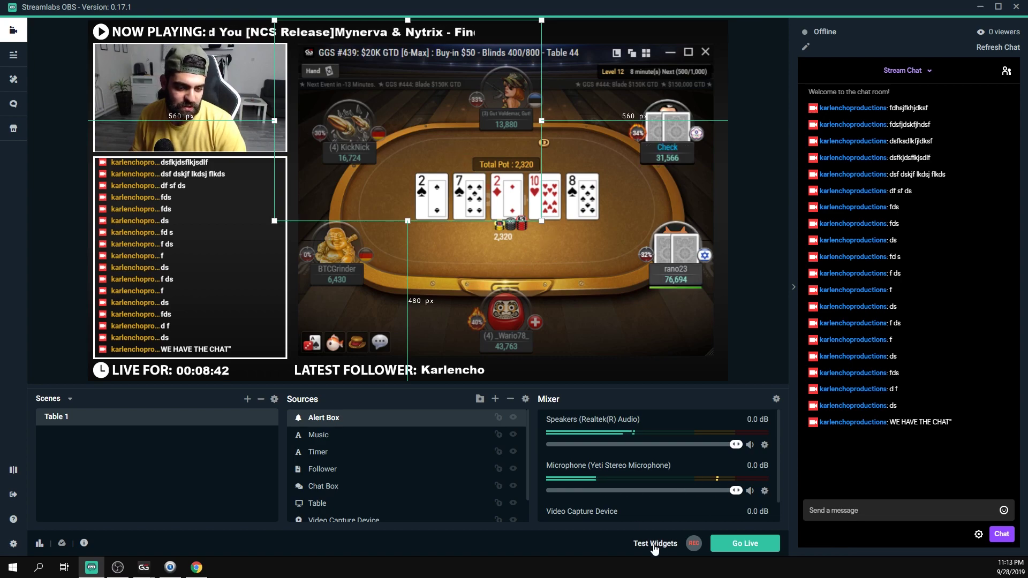
# Trigger a test subscription alert and a test follow alert to preview the Alert Box.
pyautogui.moveTo(653, 543)
pyautogui.click(503, 543)
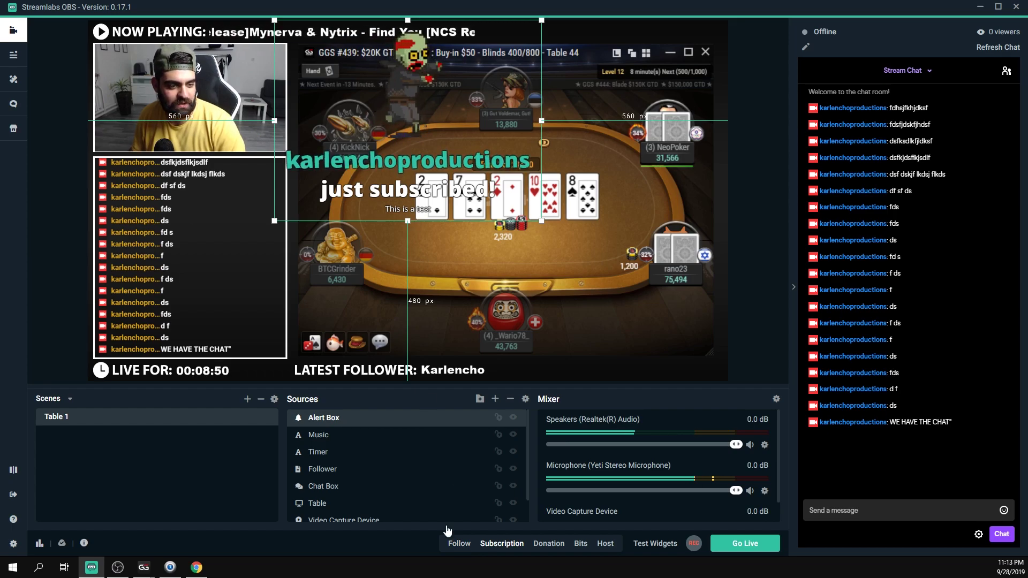
pyautogui.click(456, 545)
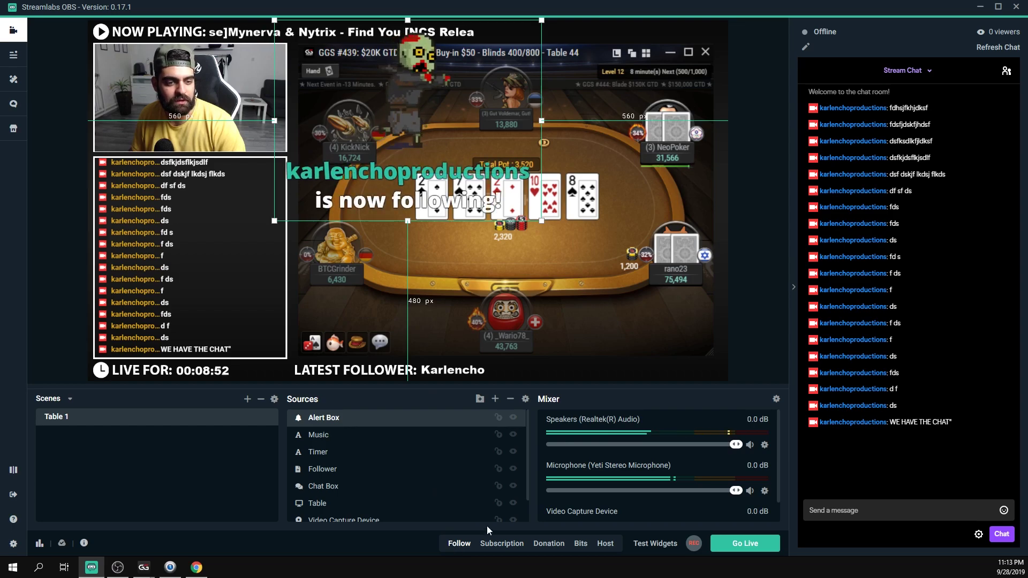
# Examine the Alert Box settings, including the Donations and Merch alerts, and keep the defaults.
pyautogui.rightClick(340, 418)
pyautogui.click(360, 353)
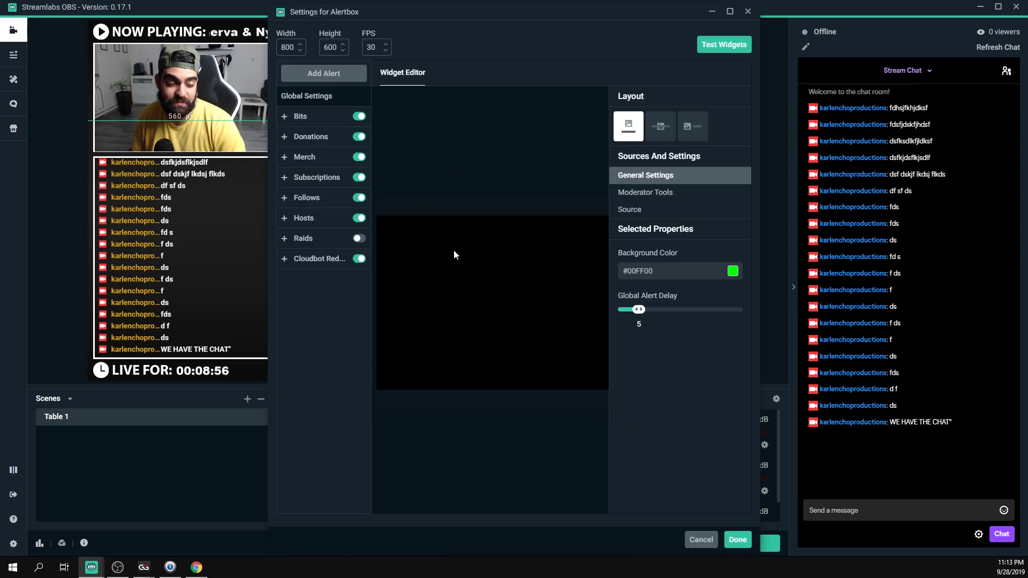
pyautogui.click(646, 193)
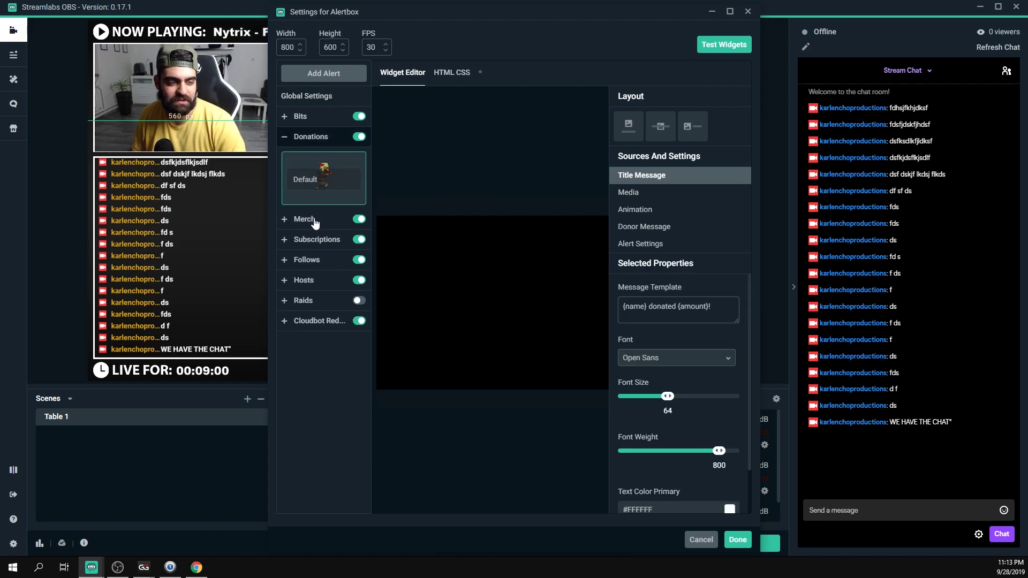
pyautogui.click(315, 220)
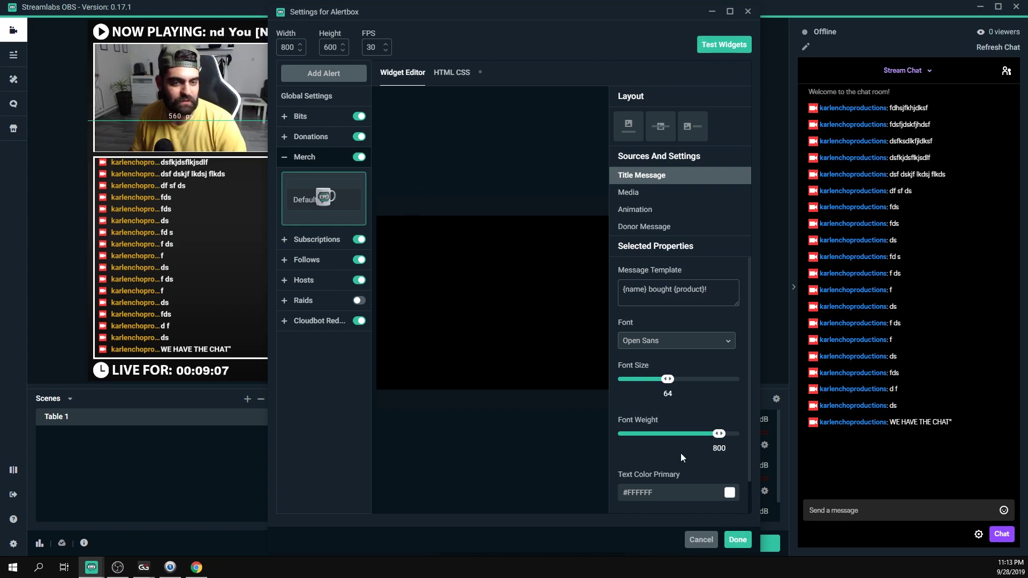
pyautogui.click(738, 539)
# Move the Alert Box over the upper-left part of the poker table.
pyautogui.moveTo(394, 145); pyautogui.dragTo(494, 212)
pyautogui.moveTo(527, 171); pyautogui.dragTo(446, 129)
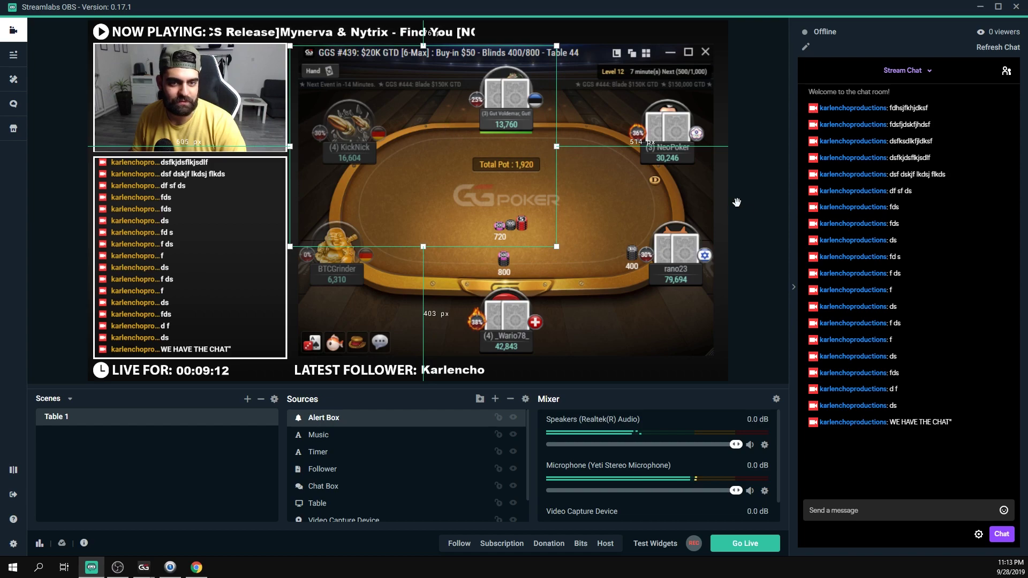
pyautogui.click(756, 208)
pyautogui.click(325, 422)
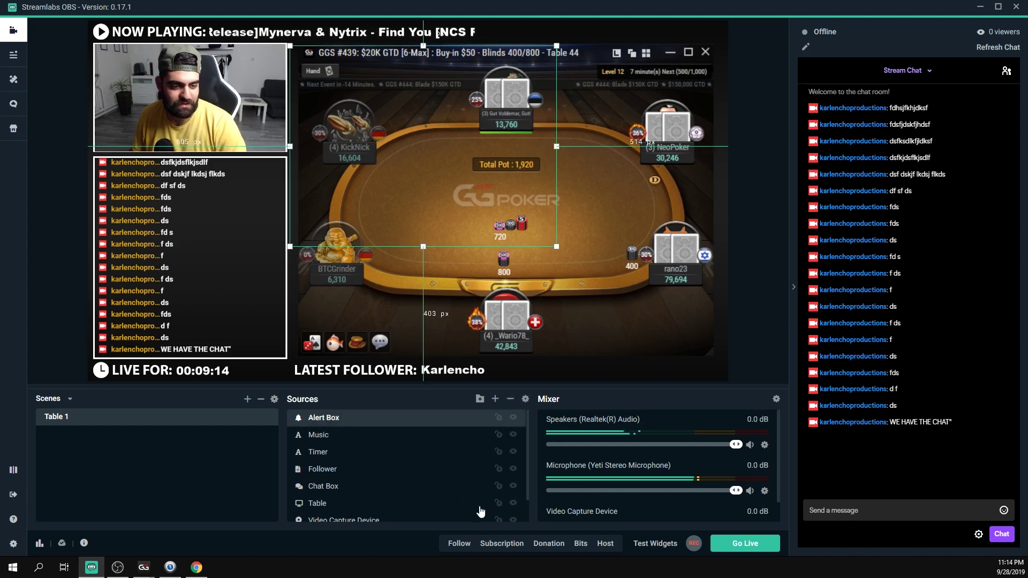
# Trigger a test follow alert to check the Alert Box at its new position.
pyautogui.click(459, 543)
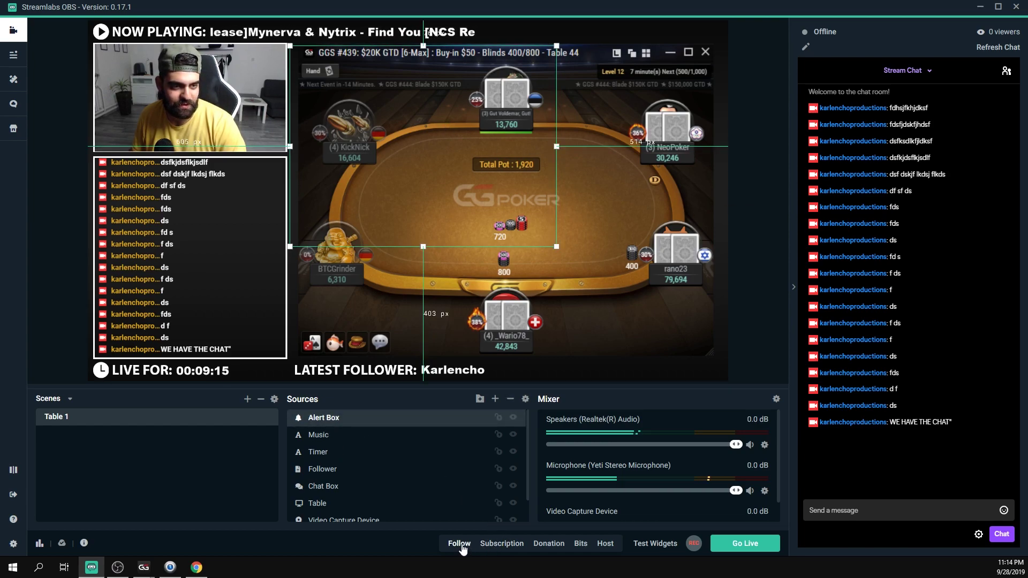
pyautogui.click(752, 331)
pyautogui.scroll(-1, 386, 471)
pyautogui.scroll(1, 381, 474)
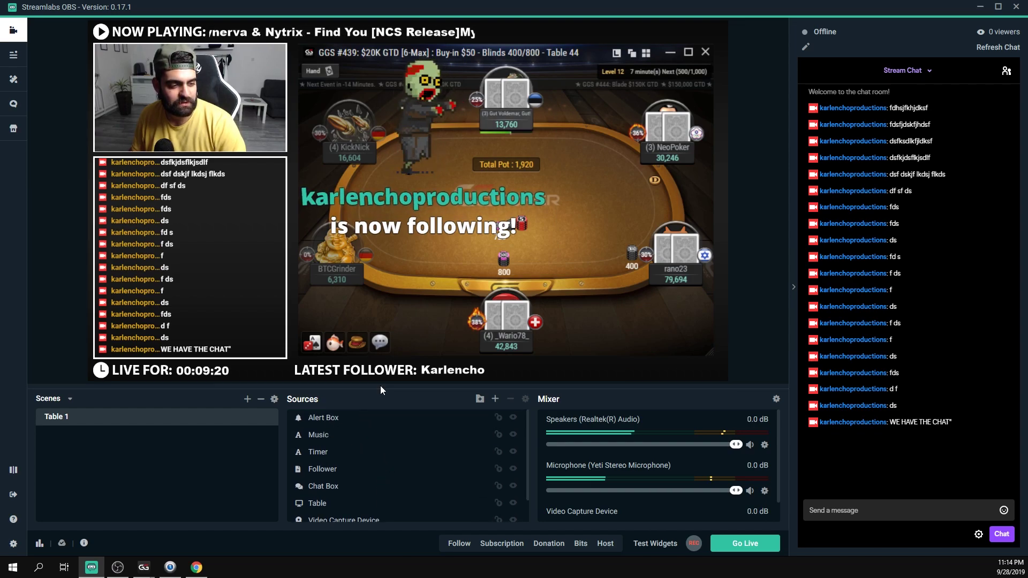
# Enlarge the sources area to list every source and browse the source types available to add.
pyautogui.moveTo(380, 388); pyautogui.dragTo(389, 339)
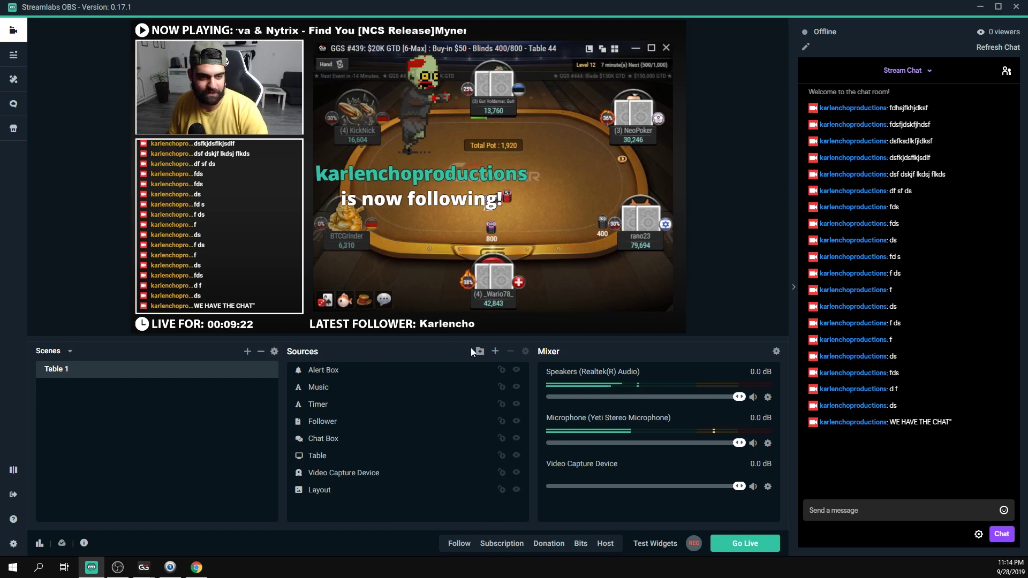
pyautogui.click(495, 351)
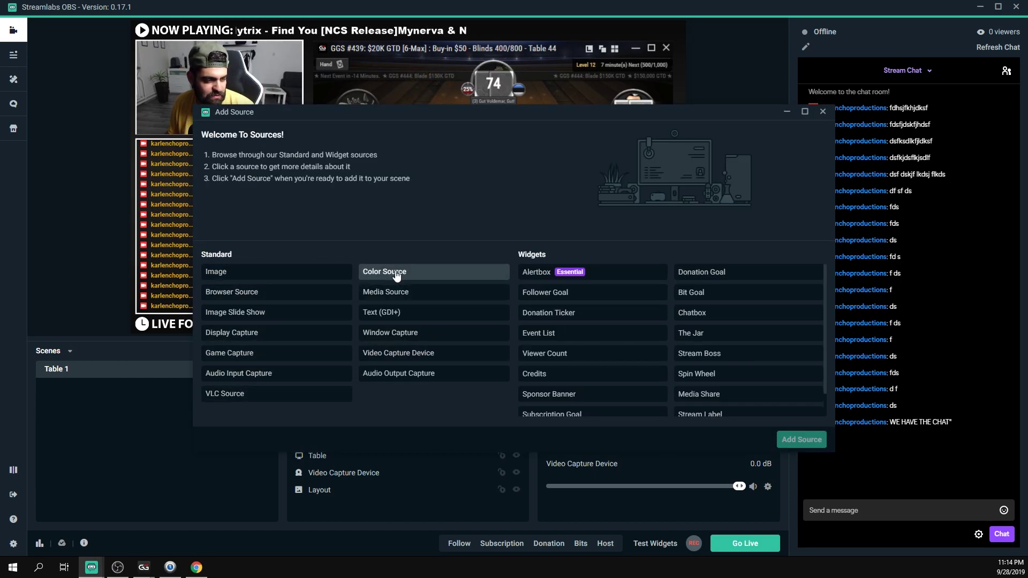
pyautogui.scroll(-1, 588, 308)
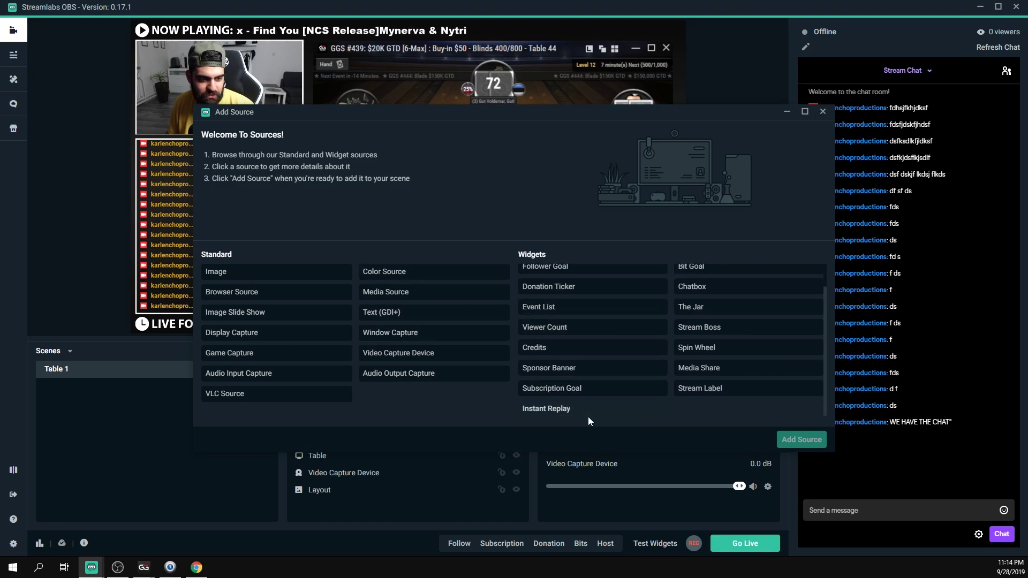
pyautogui.scroll(1, 717, 370)
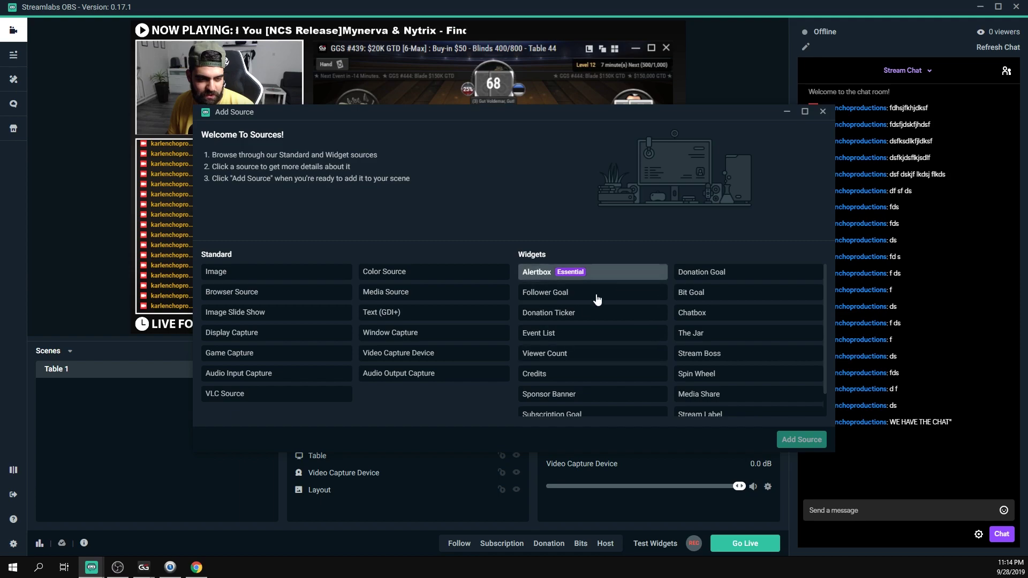
pyautogui.click(822, 112)
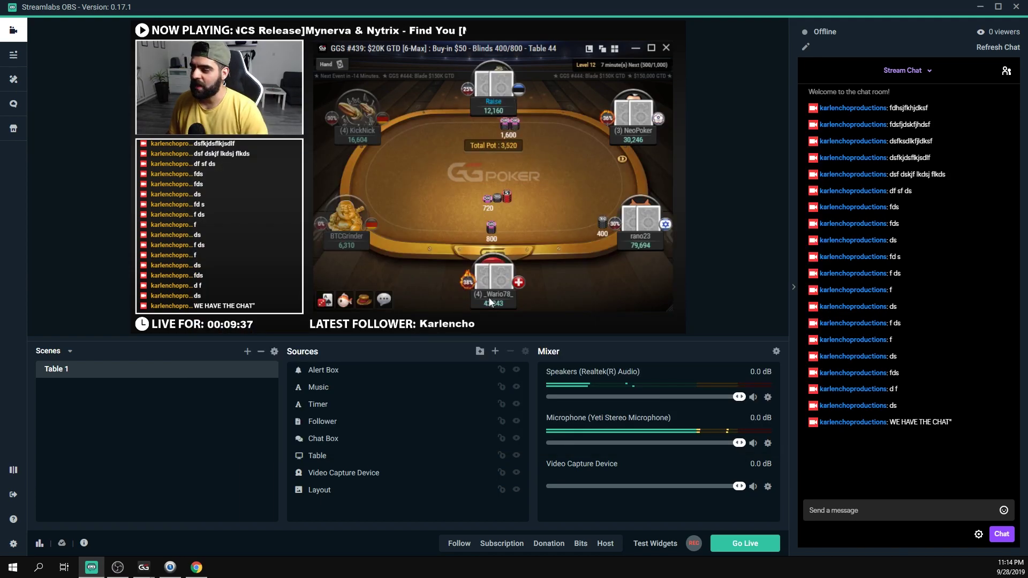
# Duplicate the Table 1 scene and name the copy Table 2.
pyautogui.rightClick(67, 370)
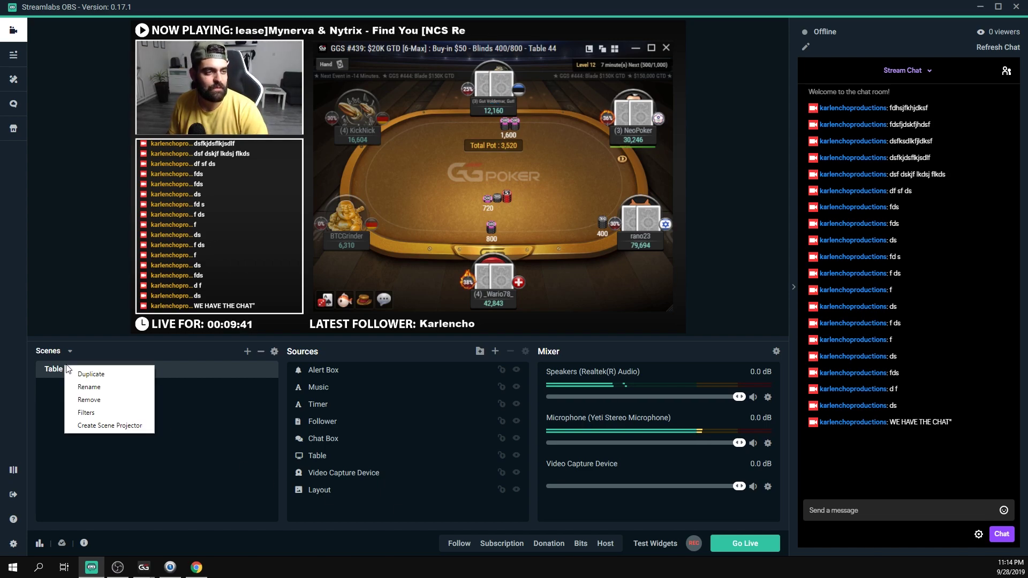
pyautogui.click(187, 441)
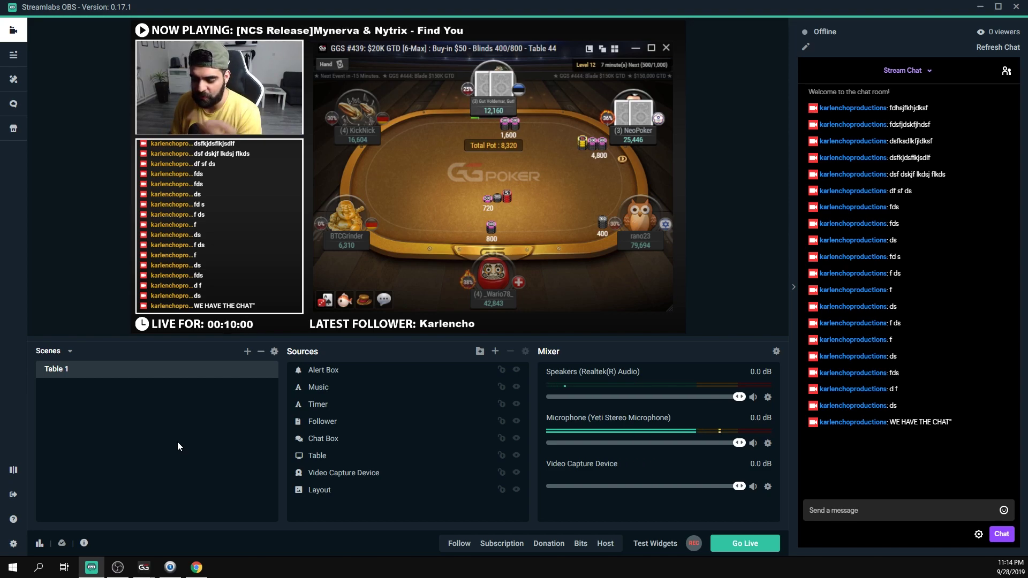
pyautogui.rightClick(58, 376)
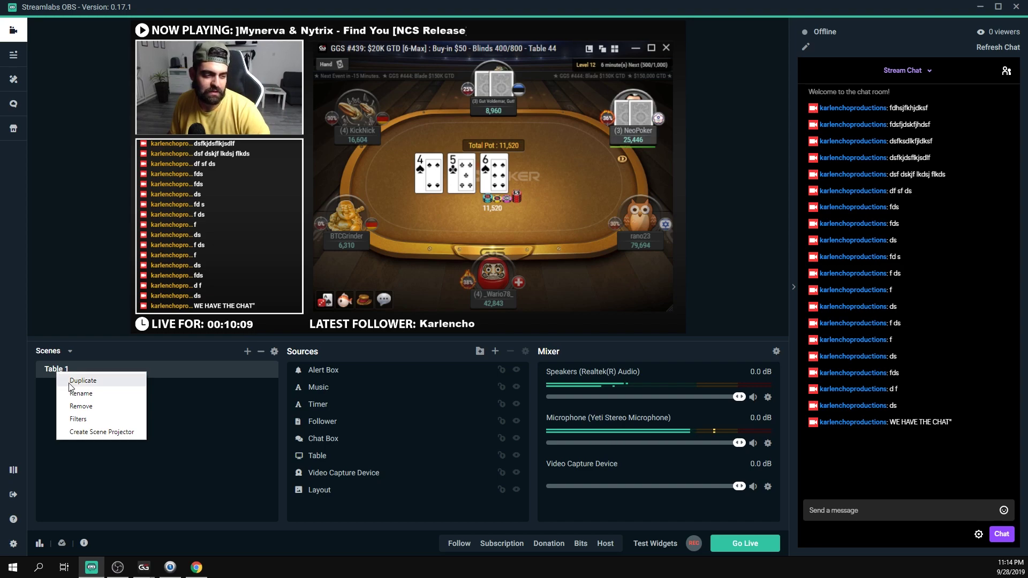
pyautogui.click(80, 380)
pyautogui.moveTo(464, 269); pyautogui.dragTo(445, 270)
pyautogui.press('BackSpace')
pyautogui.write('2')
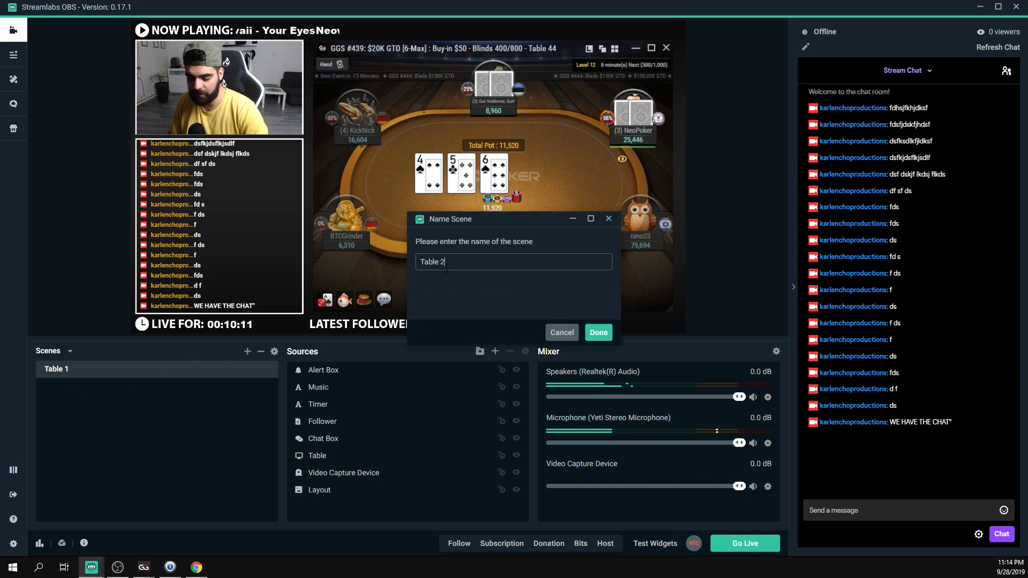
pyautogui.click(595, 333)
# Switch between the Table 1 and Table 2 scenes to compare them, ending on Table 2.
pyautogui.click(67, 370)
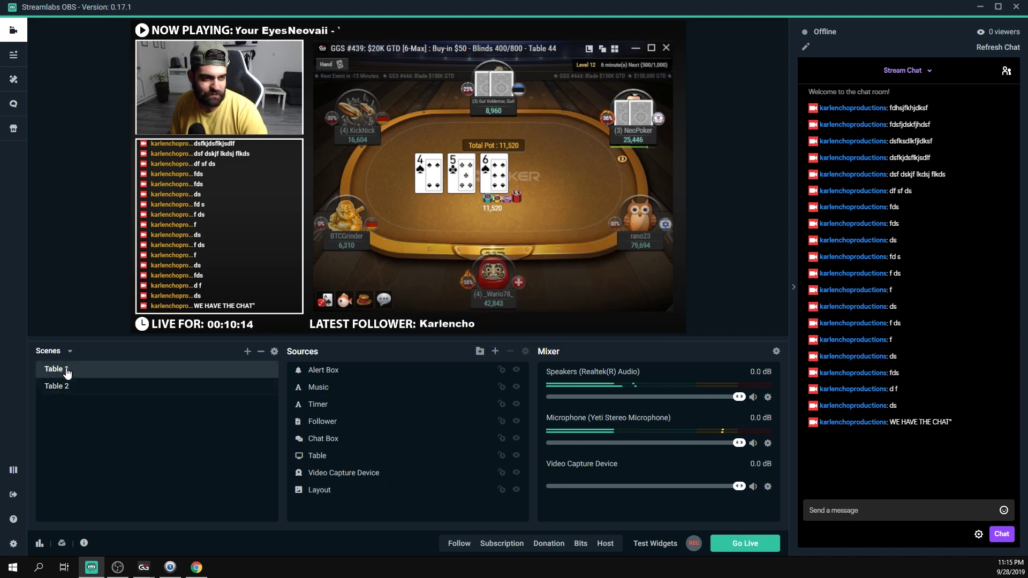
pyautogui.click(68, 391)
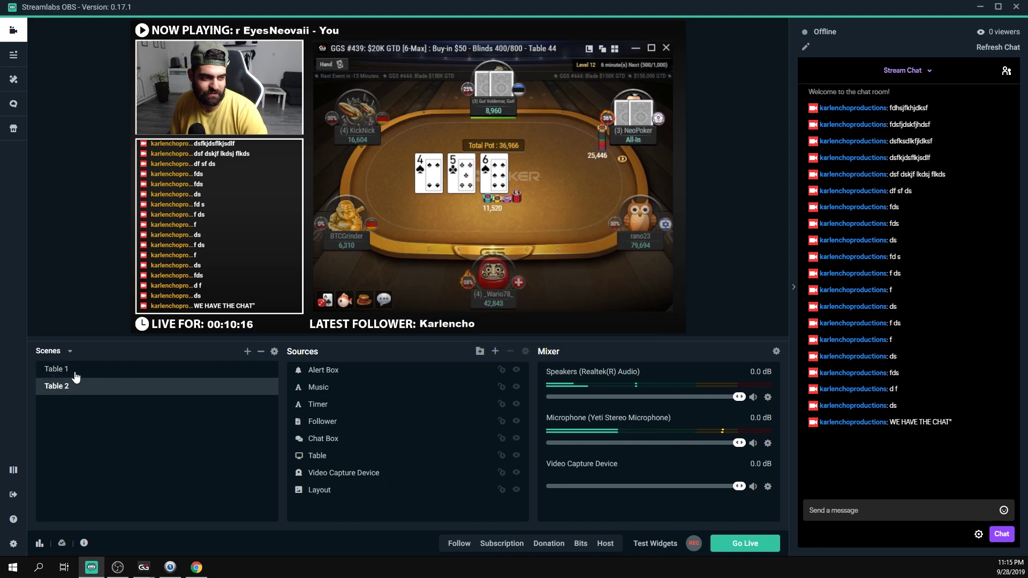
pyautogui.click(76, 373)
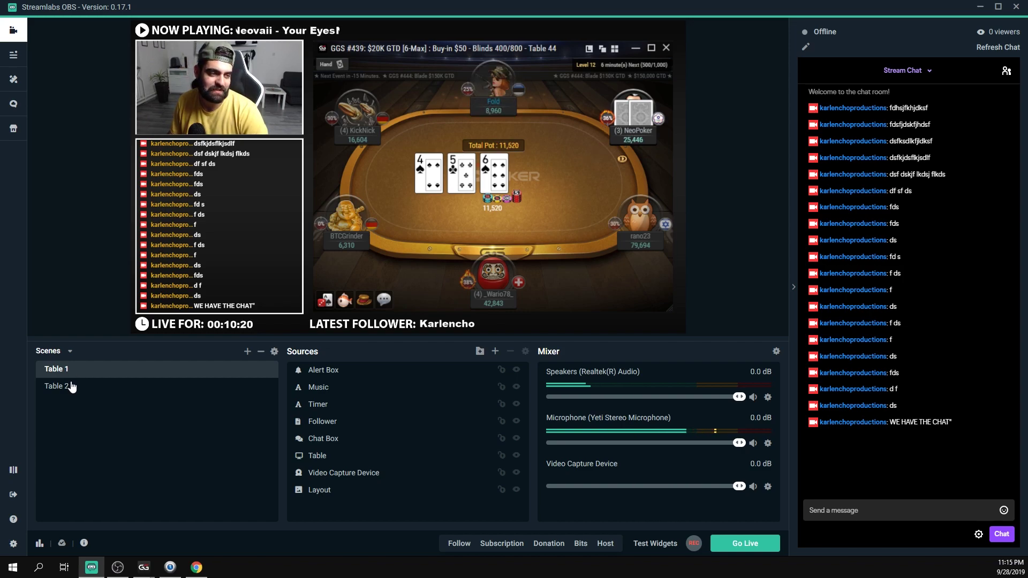
pyautogui.click(72, 386)
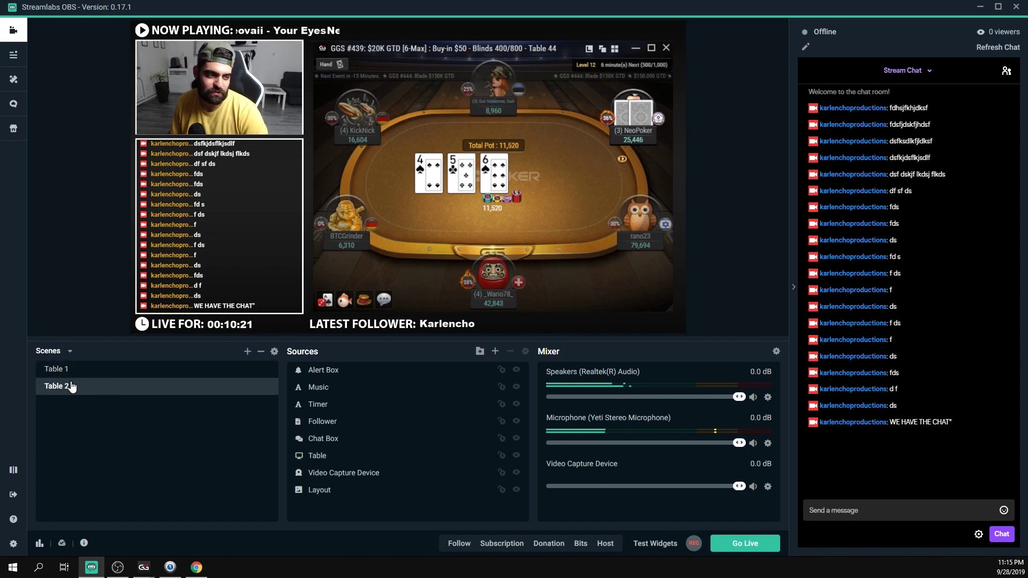
# Recrop the Table source in the Table 2 scene to the Table 56 poker window and fit it into the layout's table area.
pyautogui.click(470, 198)
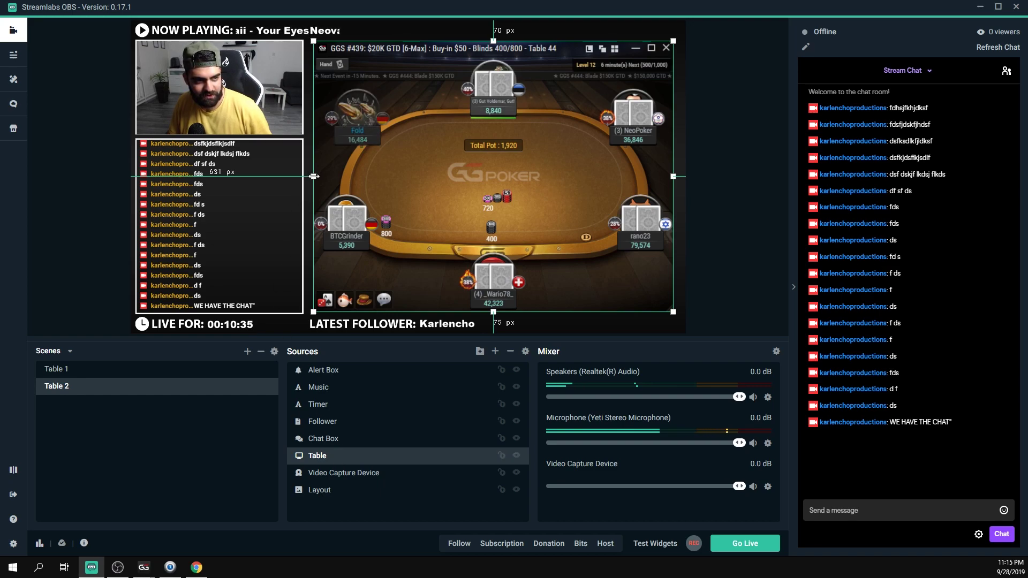
pyautogui.moveTo(313, 176); pyautogui.dragTo(599, 176)
pyautogui.moveTo(674, 175); pyautogui.dragTo(774, 176)
pyautogui.moveTo(599, 177); pyautogui.dragTo(686, 173)
pyautogui.moveTo(624, 178); pyautogui.dragTo(668, 174)
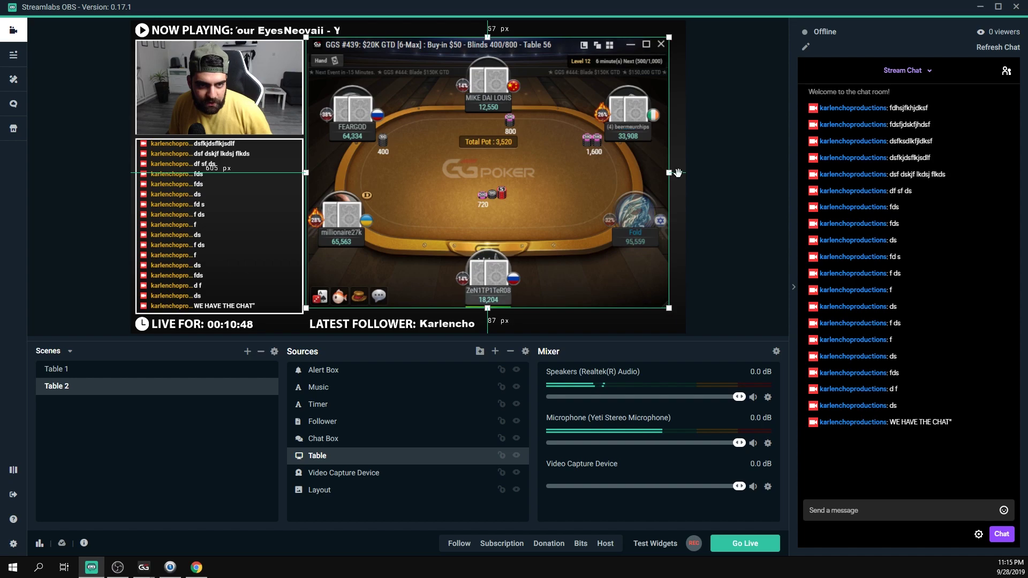
pyautogui.click(712, 171)
pyautogui.click(558, 163)
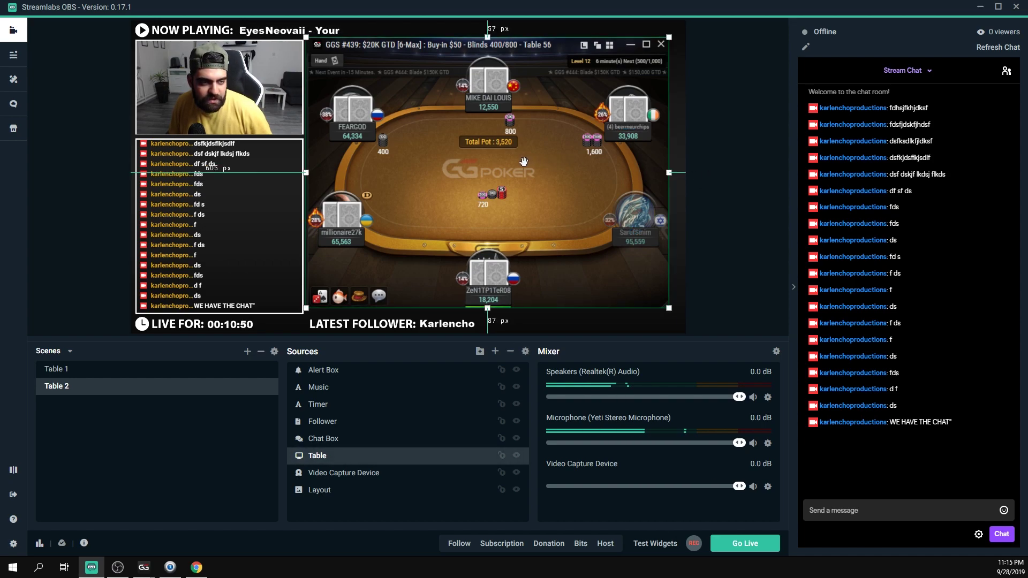
pyautogui.moveTo(501, 169); pyautogui.dragTo(511, 172)
pyautogui.click(697, 204)
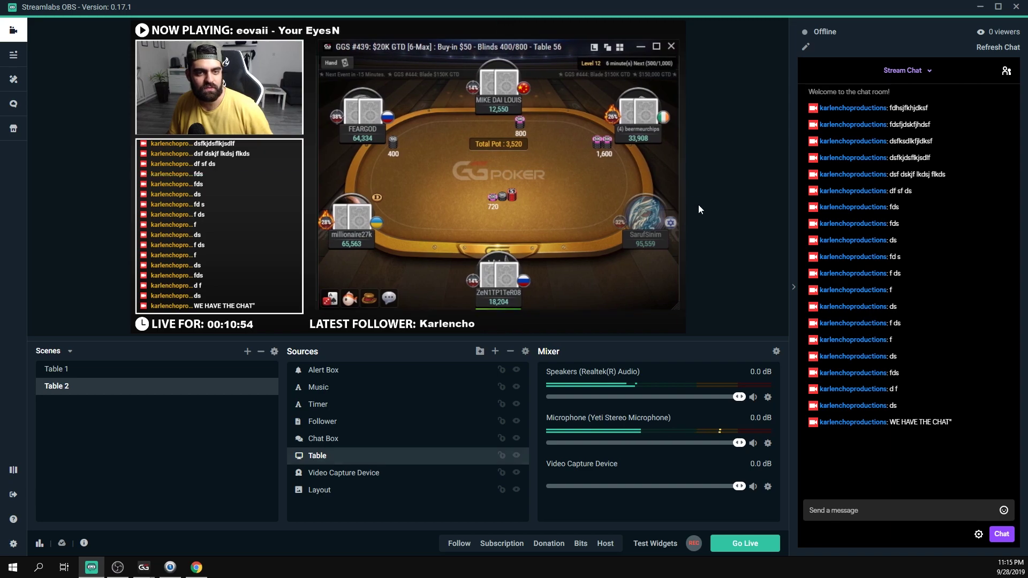
# Show the Table 1 scene and return to Table 2 to check that each displays its own poker table.
pyautogui.click(52, 372)
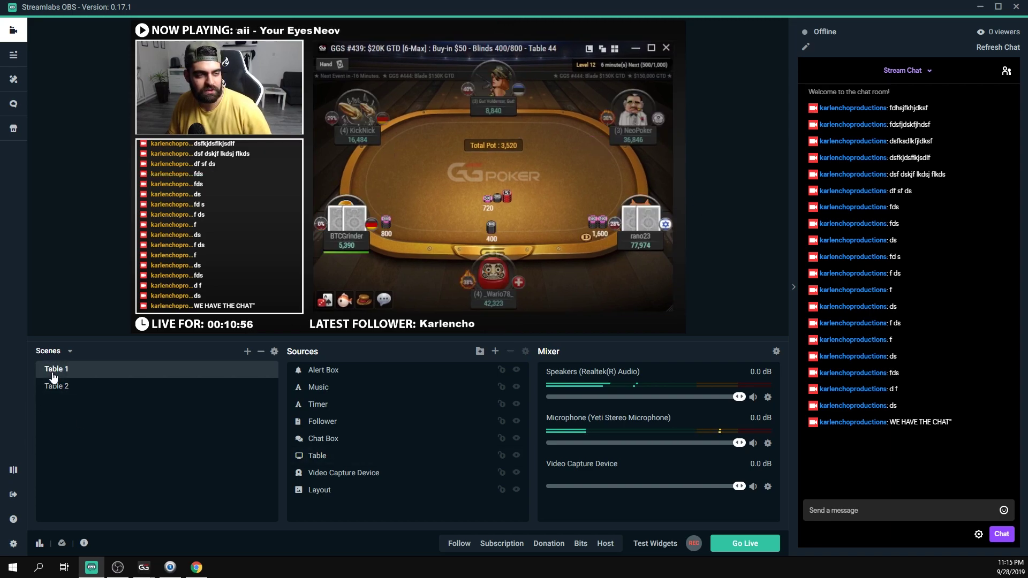
pyautogui.click(59, 389)
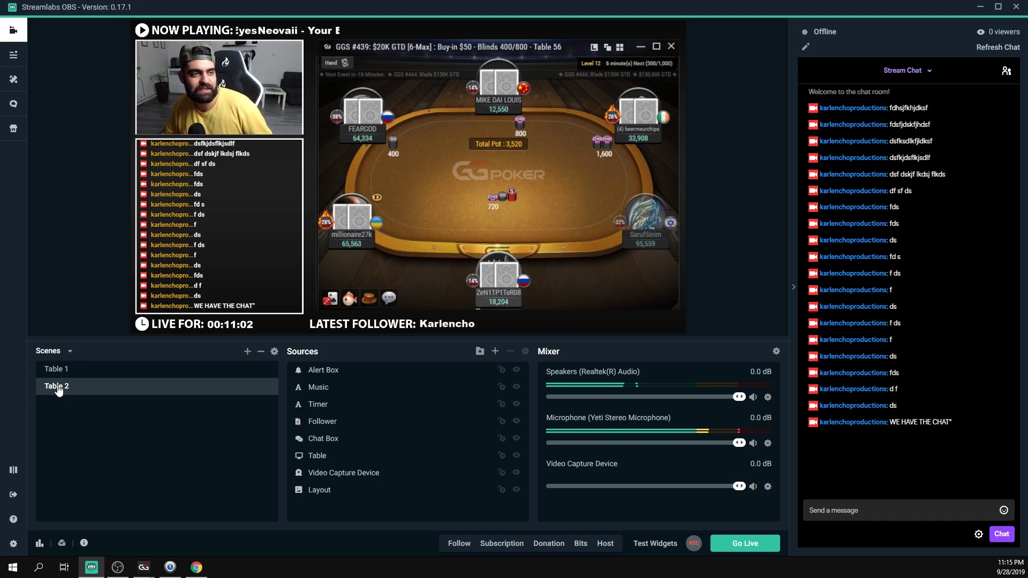
# Switch between the Table 1 and Table 2 scenes, selecting the poker table in each to compare their placement.
pyautogui.click(60, 372)
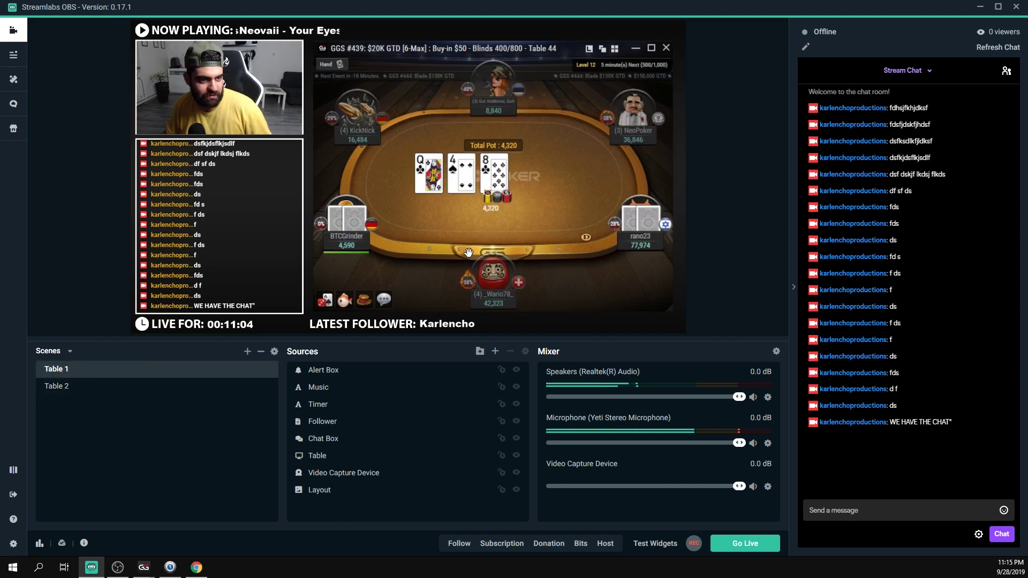
pyautogui.click(518, 243)
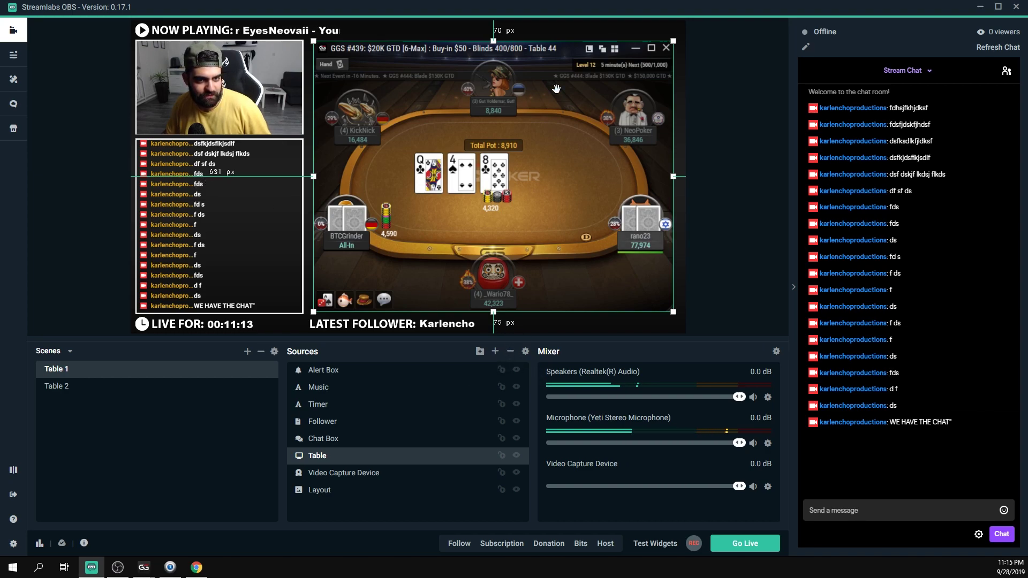
pyautogui.click(63, 391)
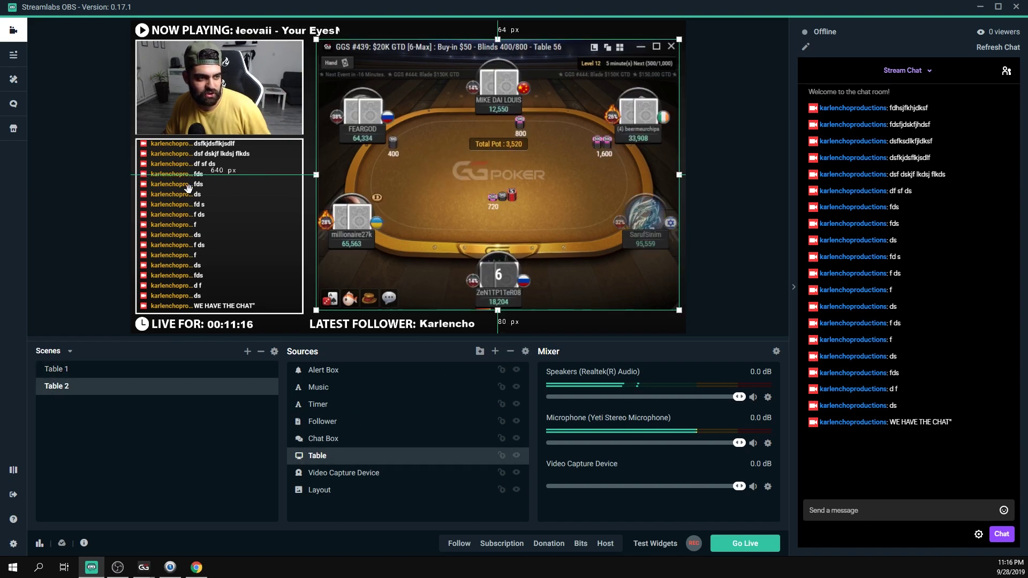
pyautogui.click(695, 200)
pyautogui.click(59, 376)
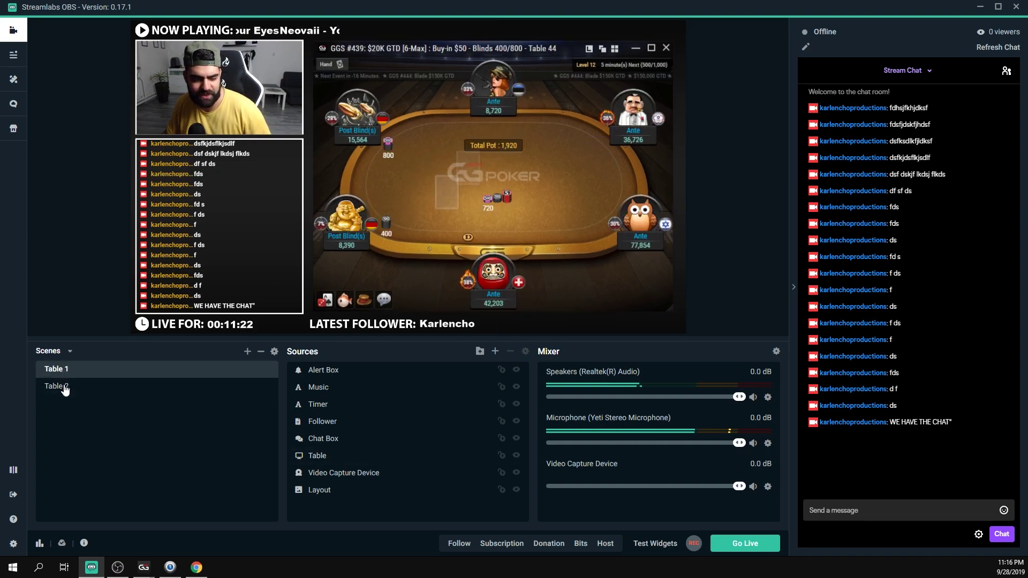
pyautogui.click(64, 386)
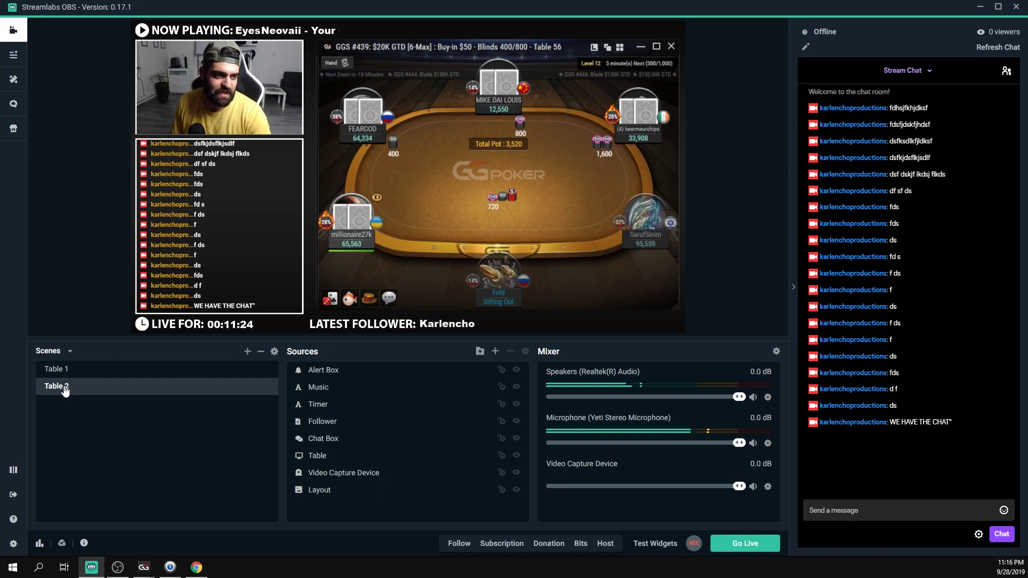
# Duplicate the Table 2 scene and name the copy Table 3.
pyautogui.rightClick(65, 390)
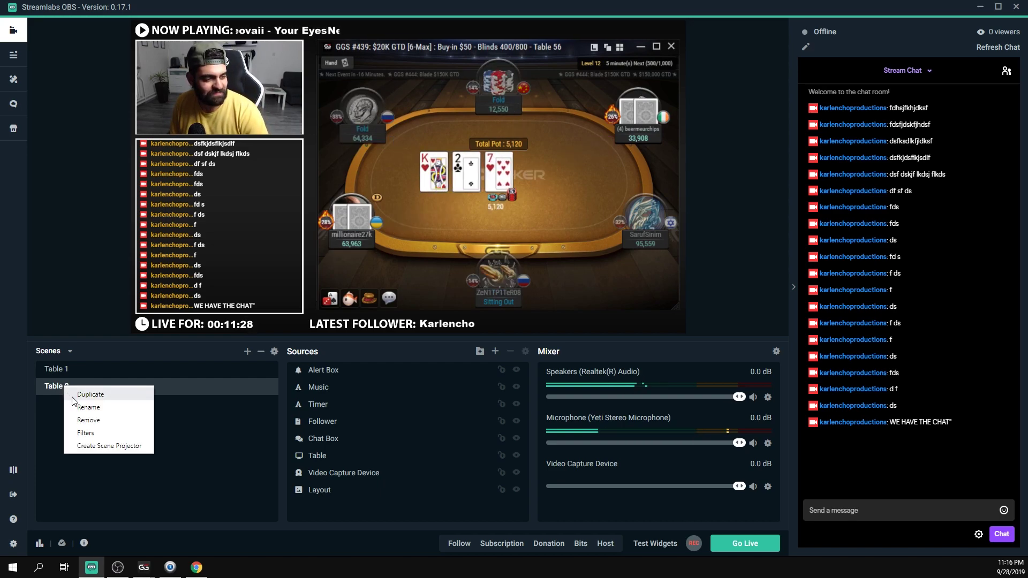
pyautogui.click(73, 397)
pyautogui.press('BackSpace')
pyautogui.press('BackSpace')
pyautogui.press('BackSpace')
pyautogui.write('3')
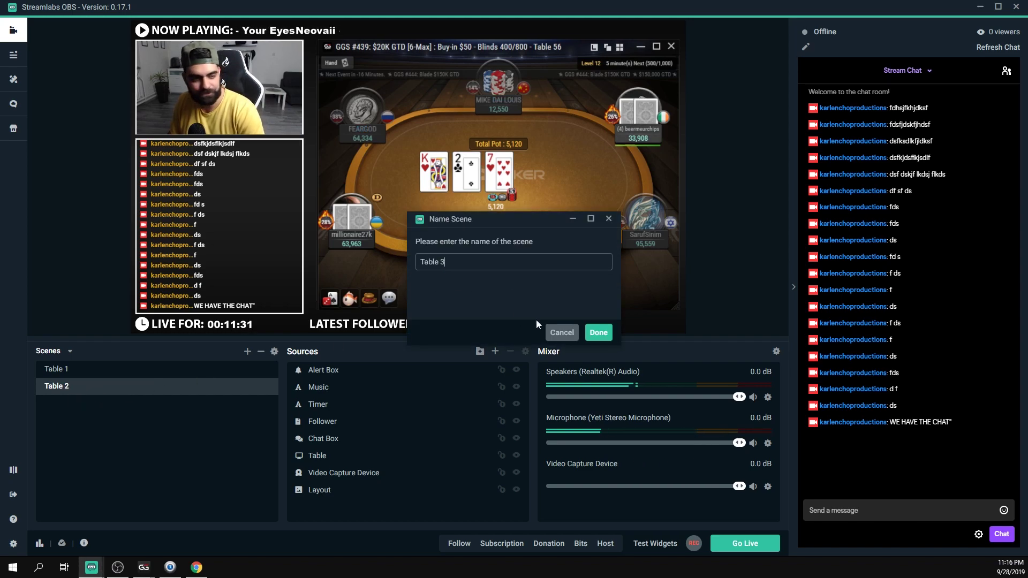
pyautogui.click(596, 334)
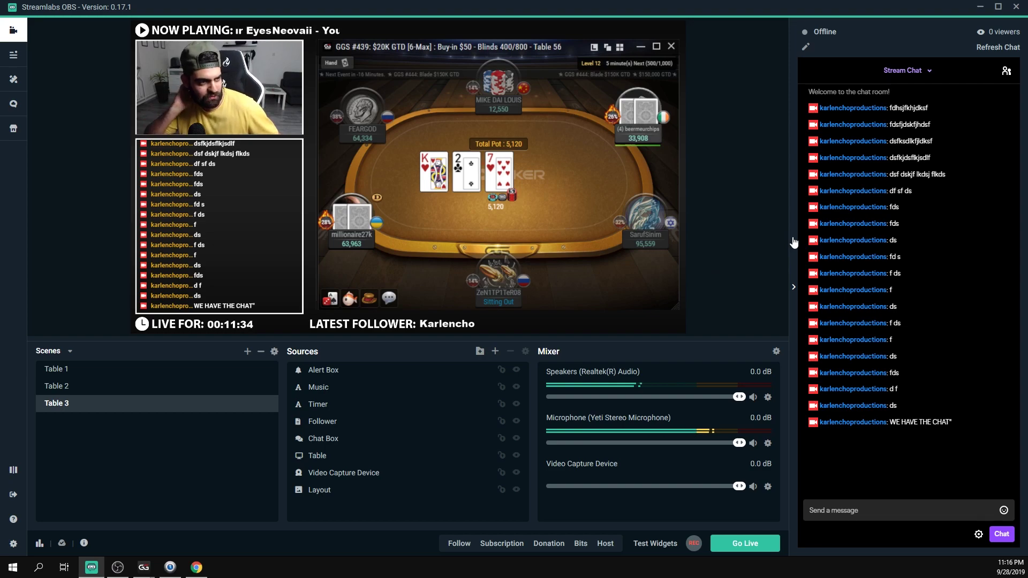
# Recrop the Table source in the Table 3 scene to the Table 9 poker window and position it in the layout's table area.
pyautogui.click(317, 455)
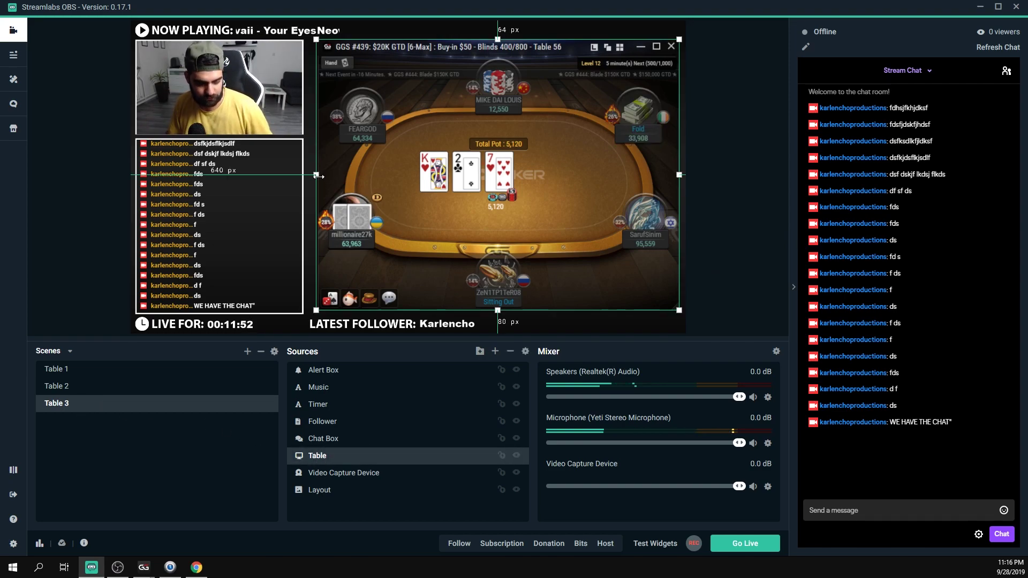
pyautogui.moveTo(317, 175); pyautogui.dragTo(781, 175)
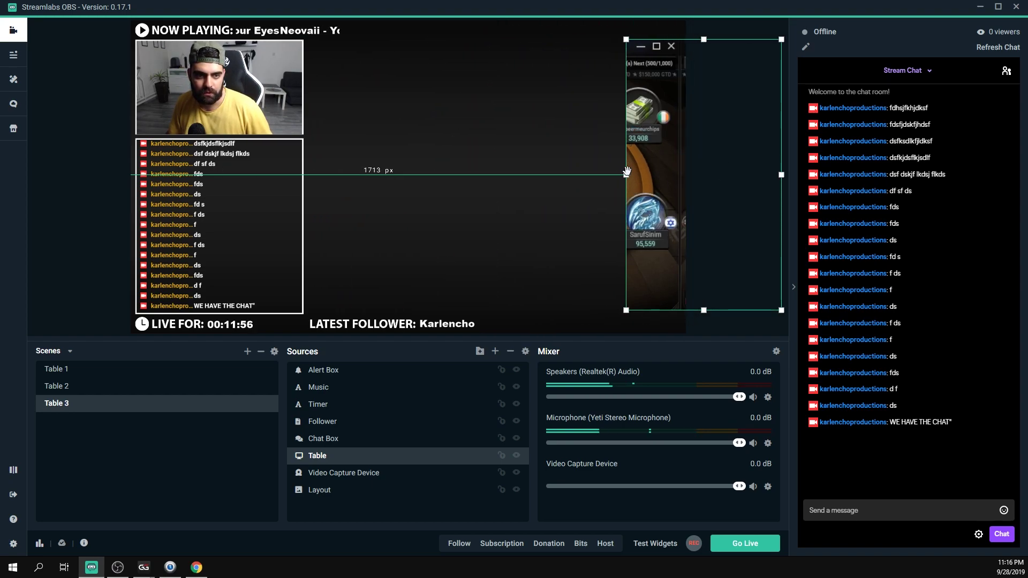
pyautogui.moveTo(627, 174); pyautogui.dragTo(366, 175)
pyautogui.moveTo(444, 170); pyautogui.dragTo(670, 174)
pyautogui.moveTo(394, 182); pyautogui.dragTo(402, 184)
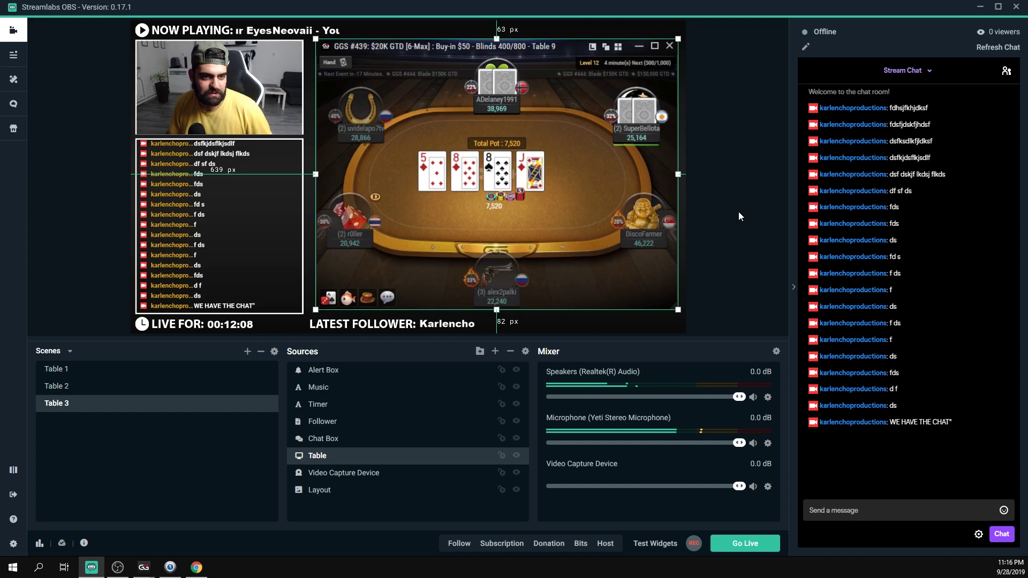
# Cycle through the Table 2, Table 1 and Table 3 scenes to check that each displays its own poker table.
pyautogui.click(65, 391)
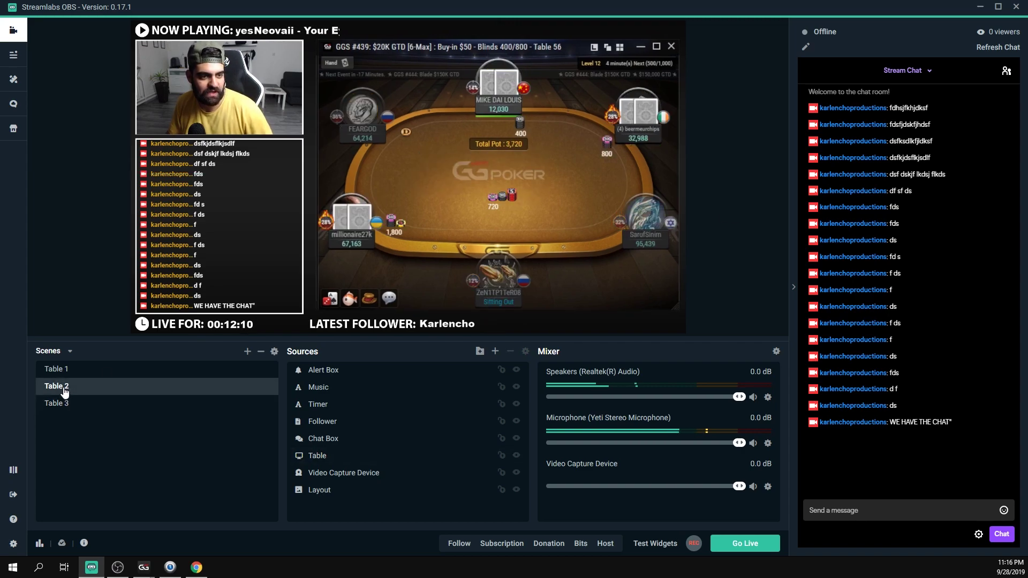
pyautogui.press('Up')
pyautogui.click(60, 390)
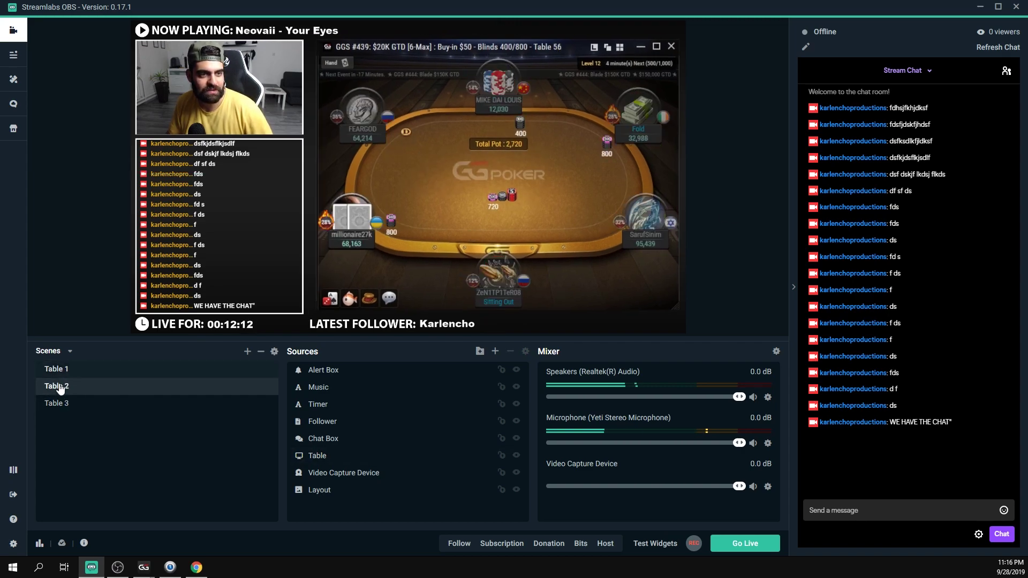
pyautogui.click(60, 407)
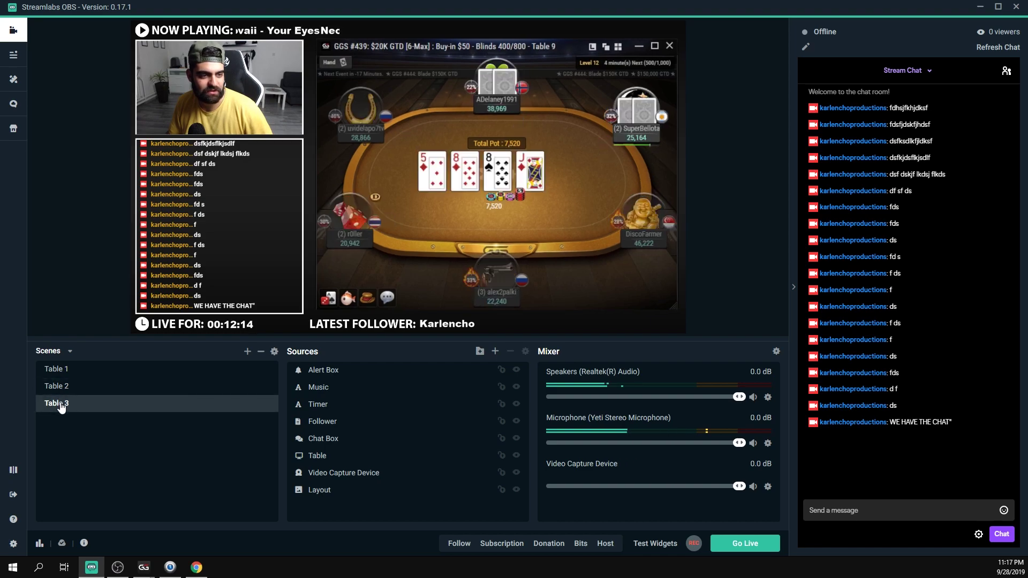
# Duplicate the Table 3 scene and name the copy Table 4.
pyautogui.rightClick(61, 408)
pyautogui.click(82, 415)
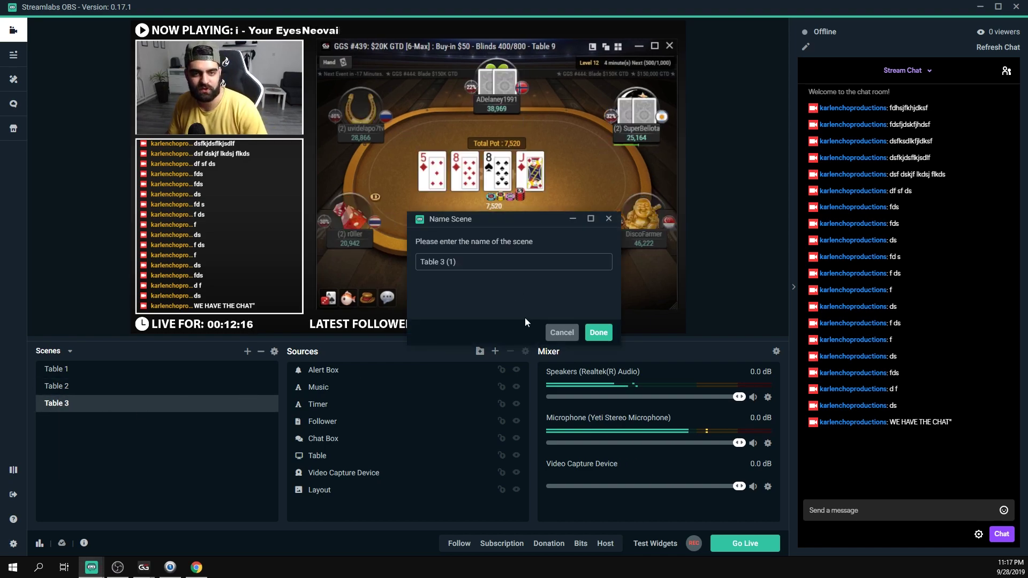
pyautogui.press('BackSpace')
pyautogui.press('BackSpace')
pyautogui.write('47')
pyautogui.press('BackSpace')
pyautogui.click(599, 332)
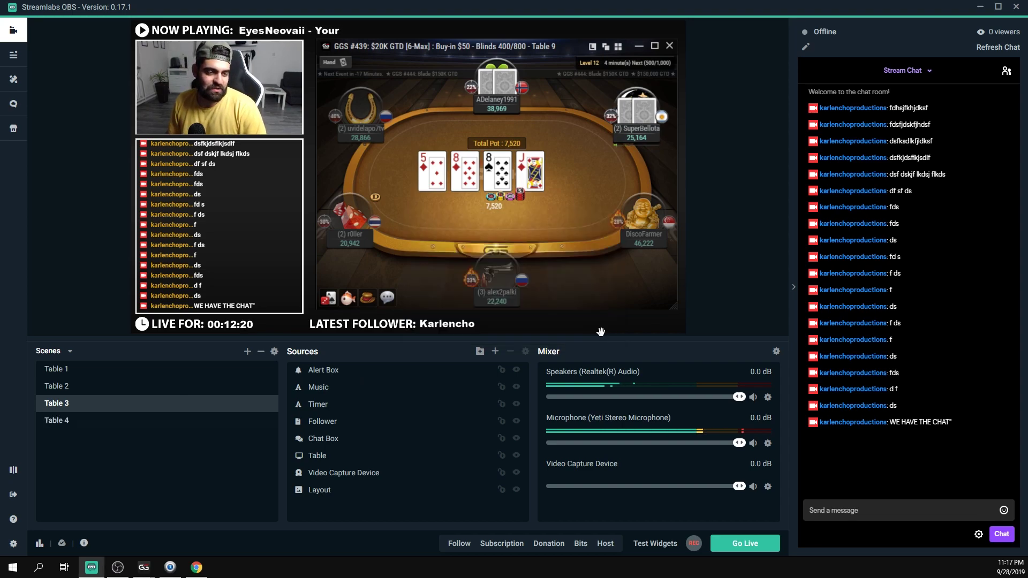
# Shift the Table source's vertical crop in the Table 4 scene down to the lower row of poker windows.
pyautogui.click(321, 465)
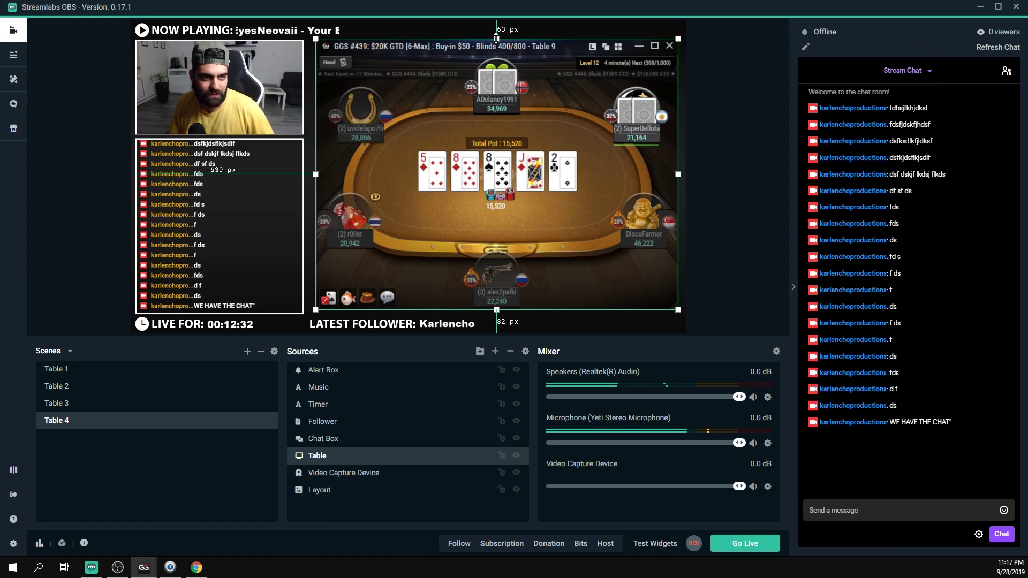
pyautogui.moveTo(497, 38); pyautogui.dragTo(484, 181)
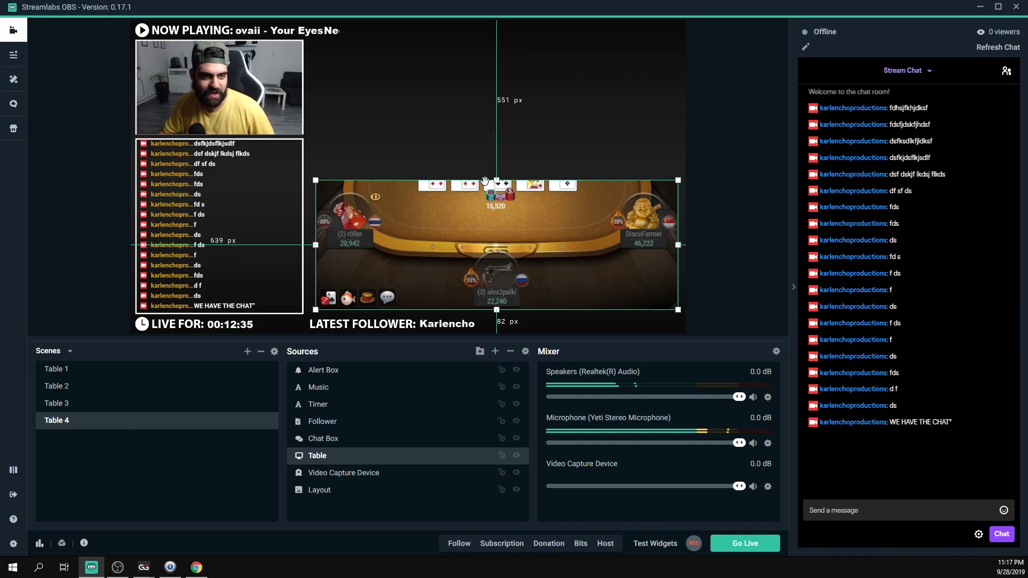
pyautogui.moveTo(501, 250); pyautogui.dragTo(498, 130)
pyautogui.moveTo(493, 189); pyautogui.dragTo(491, 290)
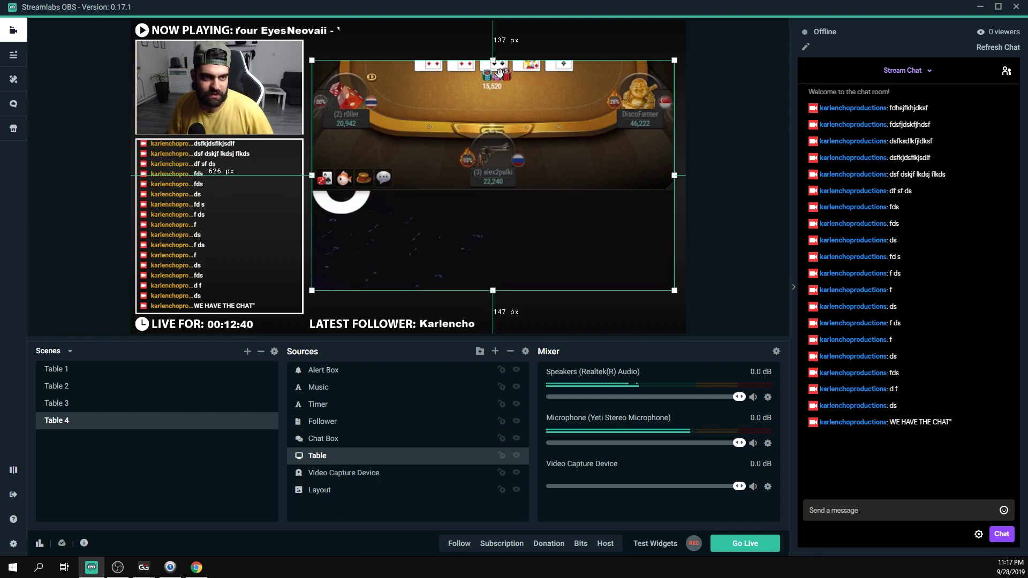
pyautogui.moveTo(493, 61); pyautogui.dragTo(511, 82)
pyautogui.moveTo(505, 161); pyautogui.dragTo(504, 294)
# Adjust the Table source's horizontal crop so that it frames only the Table 46 poker window.
pyautogui.moveTo(322, 177); pyautogui.dragTo(126, 177)
pyautogui.moveTo(686, 178); pyautogui.dragTo(314, 177)
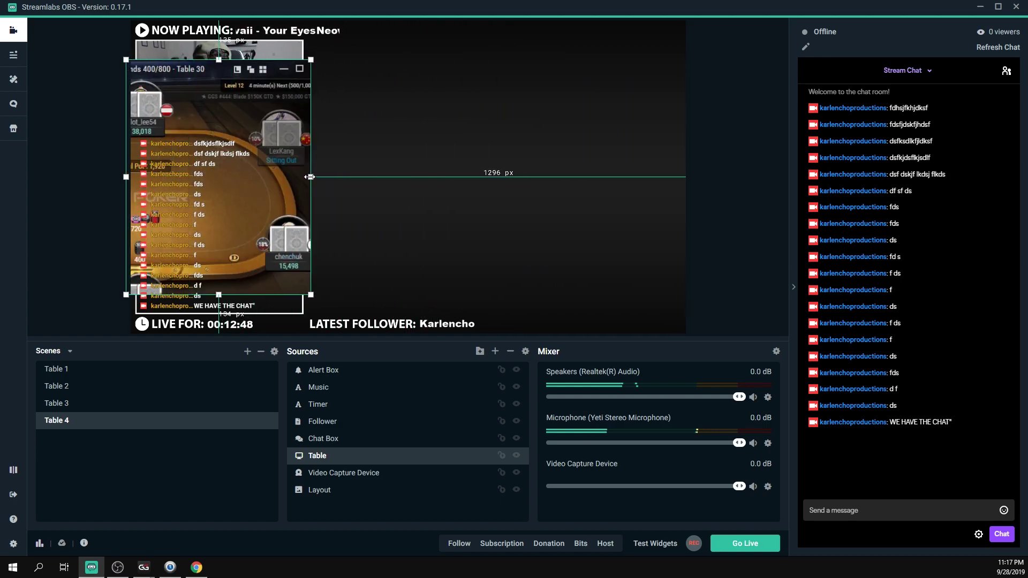
pyautogui.moveTo(264, 116); pyautogui.dragTo(585, 117)
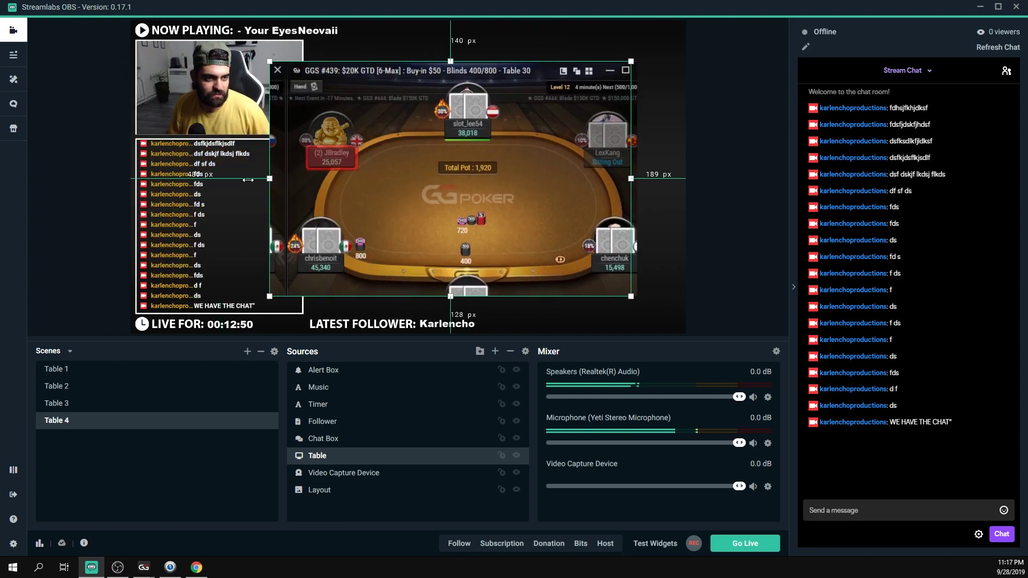
pyautogui.moveTo(572, 152); pyautogui.dragTo(588, 152)
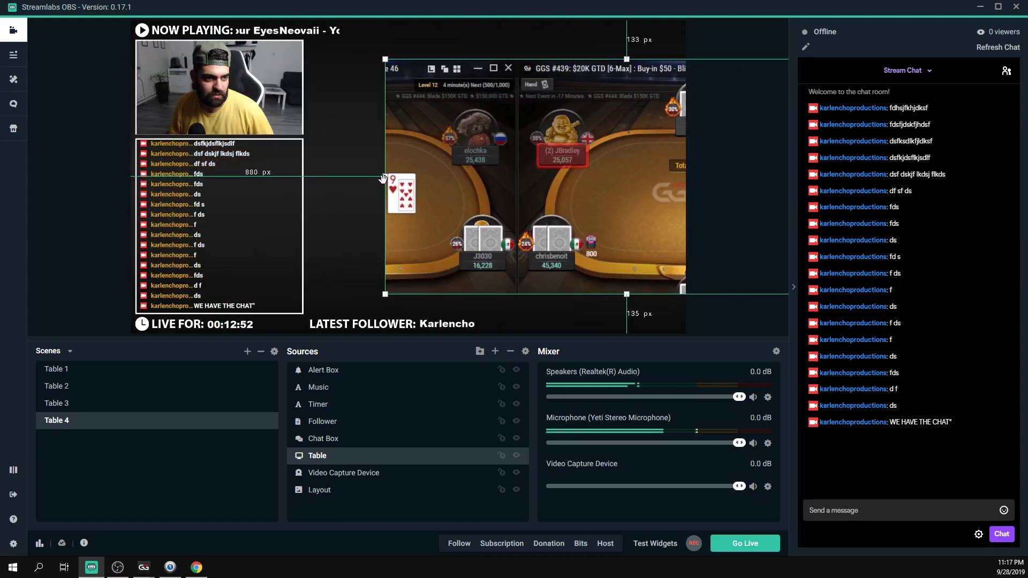
pyautogui.moveTo(383, 178); pyautogui.dragTo(169, 190)
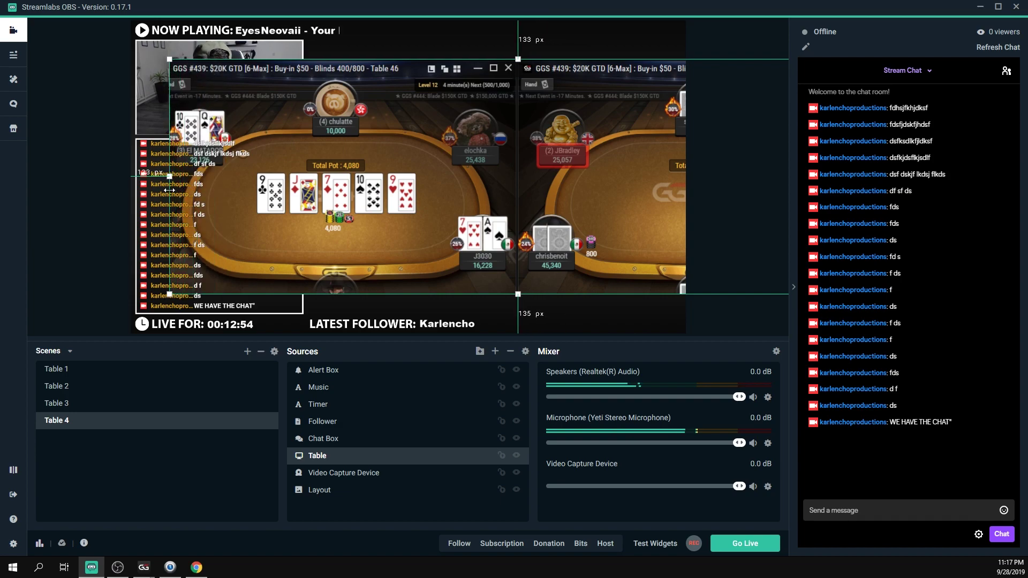
pyautogui.moveTo(389, 171); pyautogui.dragTo(244, 170)
pyautogui.moveTo(721, 175); pyautogui.dragTo(369, 177)
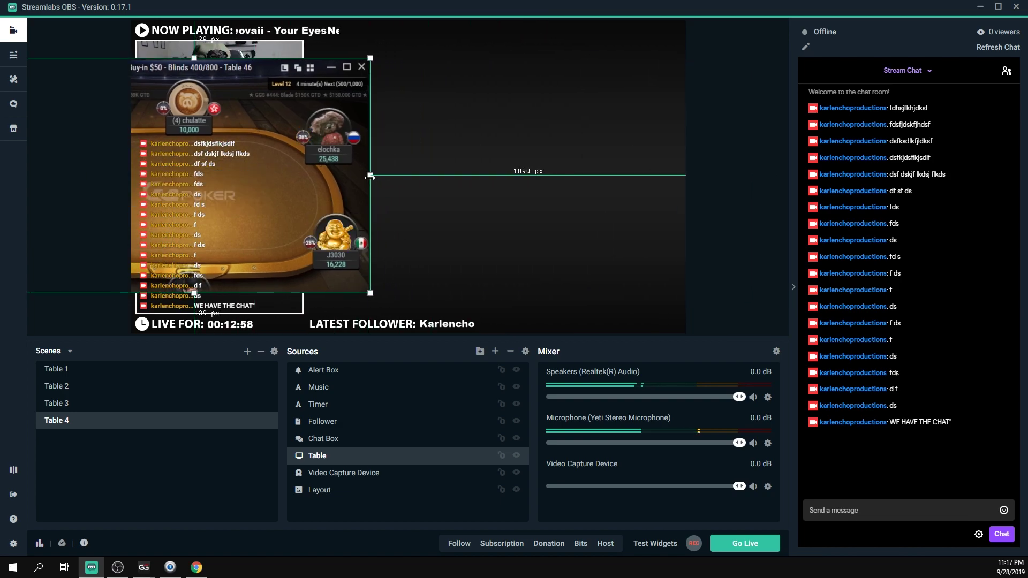
pyautogui.moveTo(30, 174); pyautogui.dragTo(332, 162)
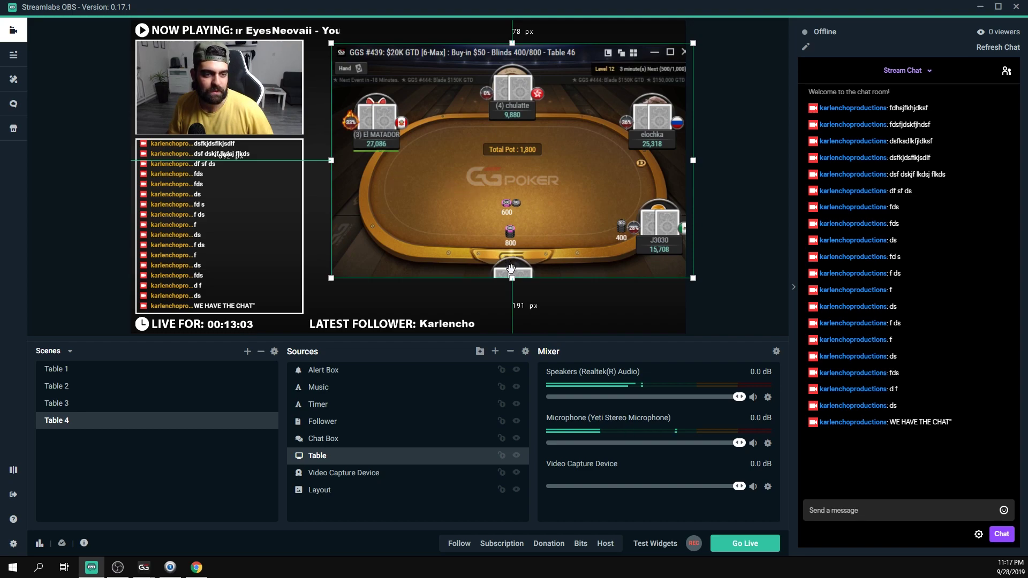
# Extend the crop to the lower edge of the Table 46 window and fit the source into the layout's table area.
pyautogui.moveTo(511, 278); pyautogui.dragTo(511, 320)
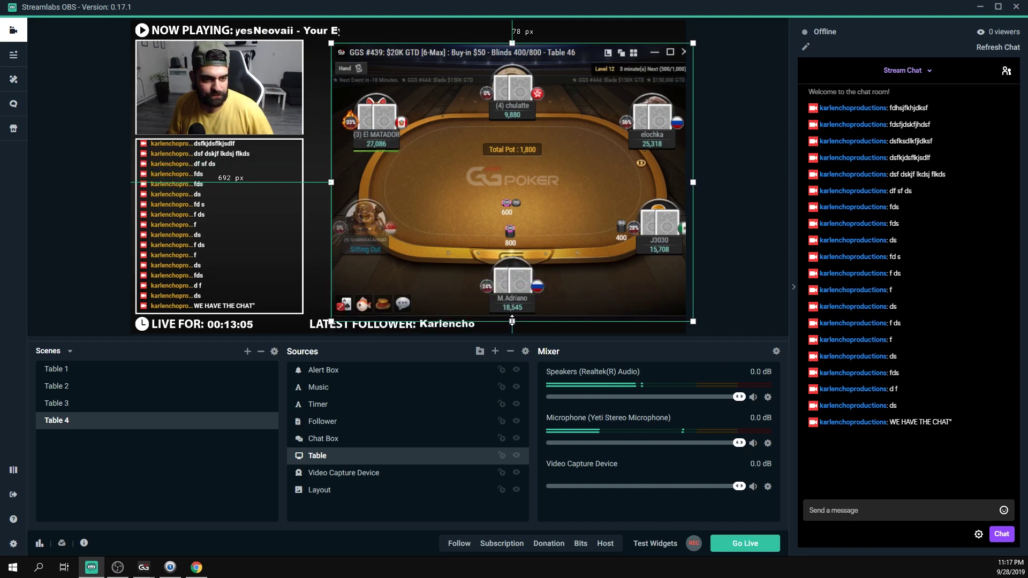
pyautogui.moveTo(606, 224); pyautogui.dragTo(581, 223)
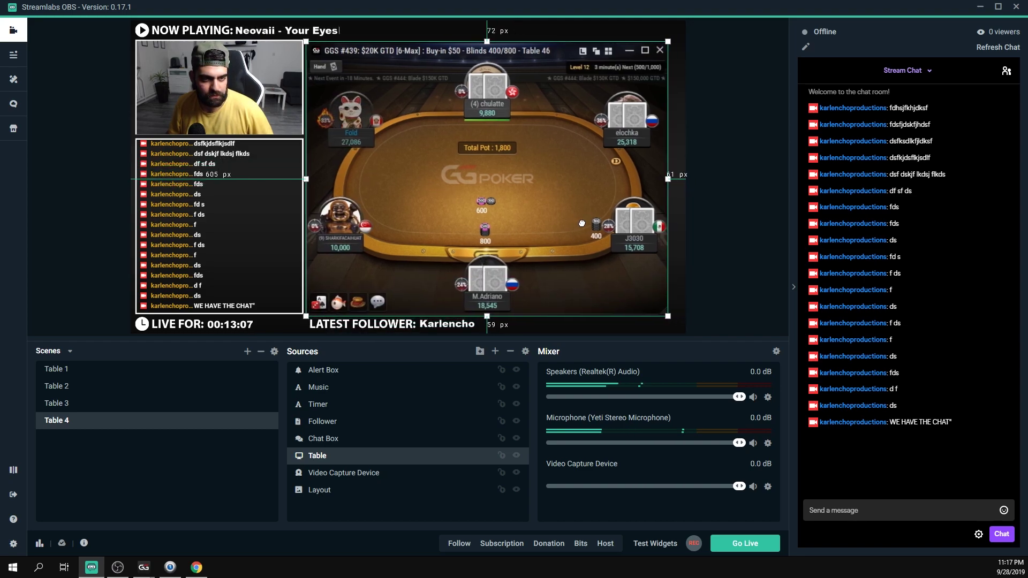
pyautogui.moveTo(669, 180); pyautogui.dragTo(665, 182)
pyautogui.moveTo(506, 166); pyautogui.dragTo(512, 166)
pyautogui.click(741, 222)
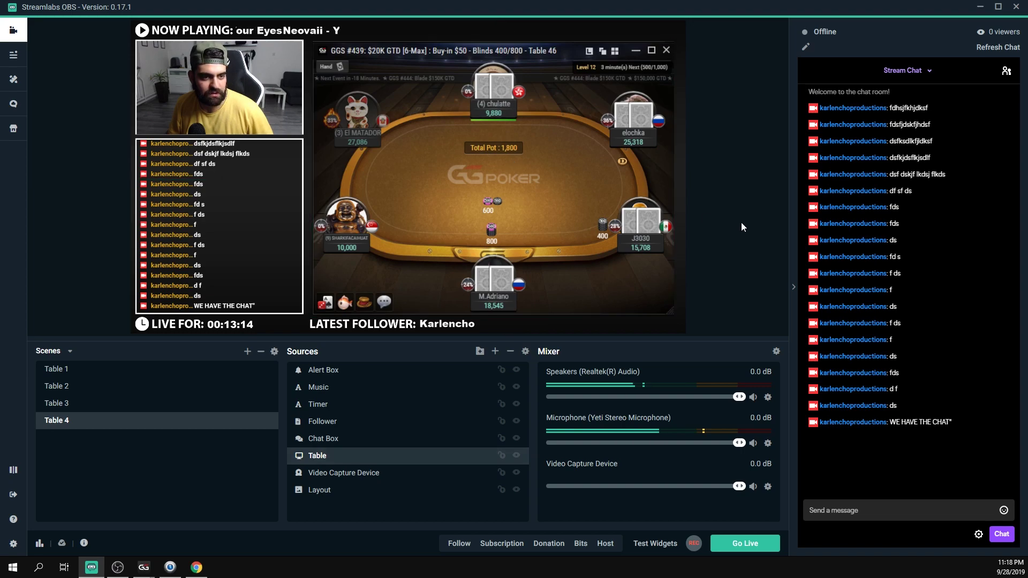
# Duplicate the Table 4 scene and name the copy Table 5.
pyautogui.rightClick(78, 422)
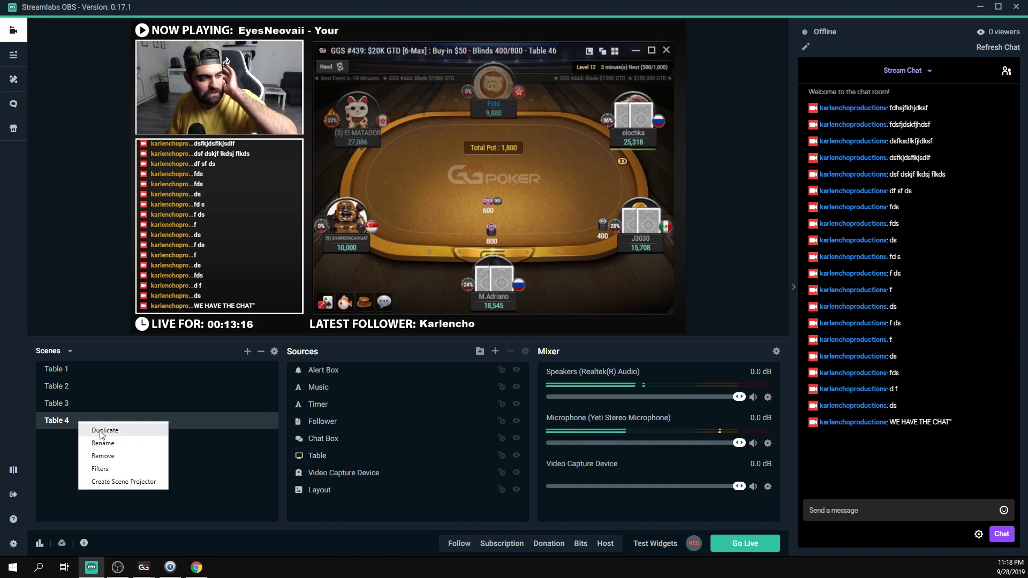
pyautogui.click(96, 445)
pyautogui.moveTo(458, 263); pyautogui.dragTo(446, 263)
pyautogui.press('BackSpace')
pyautogui.press('BackSpace')
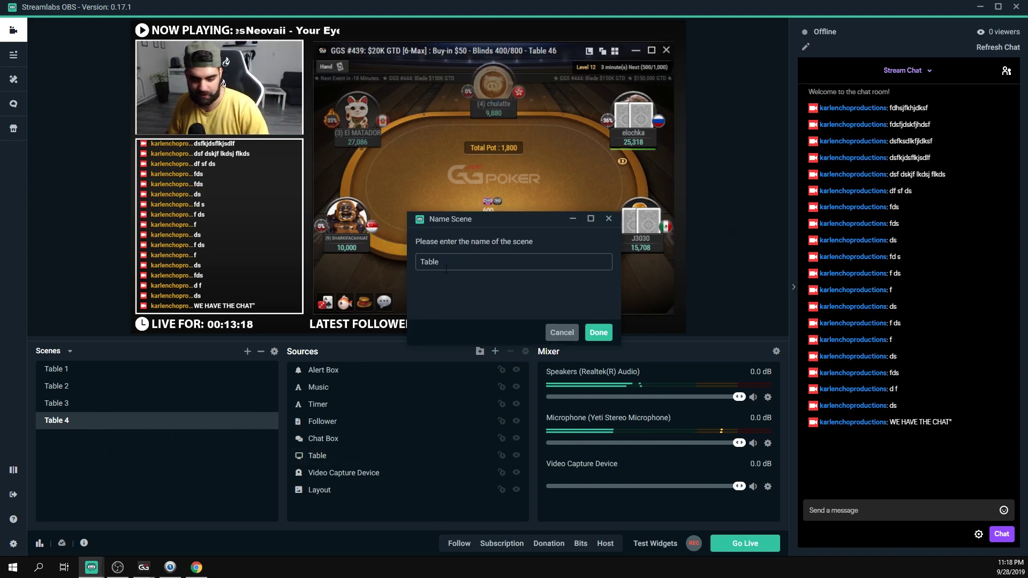
pyautogui.press('Return')
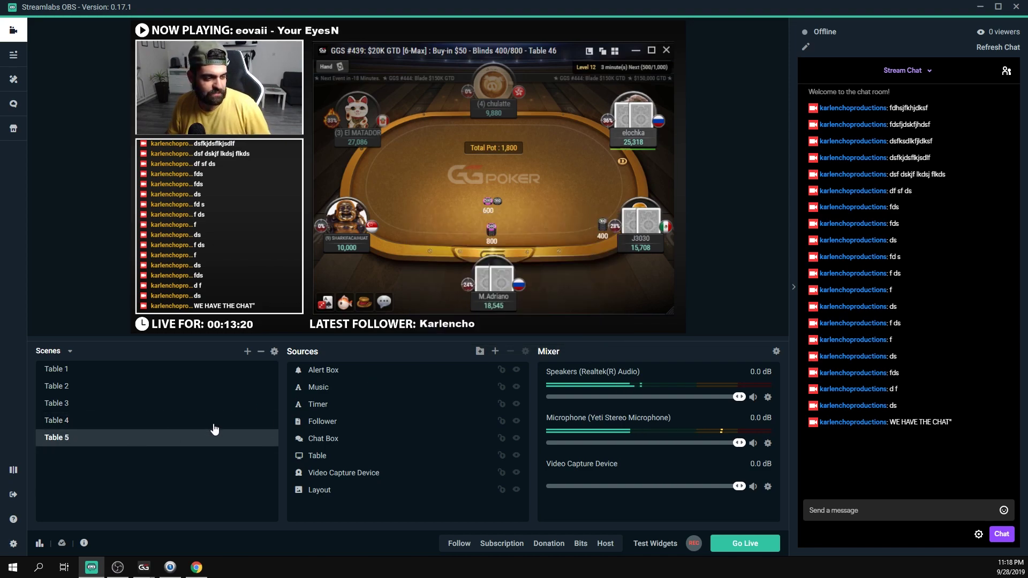
# Recrop the Table source in the Table 5 scene to the Table 30 poker window and position it in the layout's table area.
pyautogui.click(318, 456)
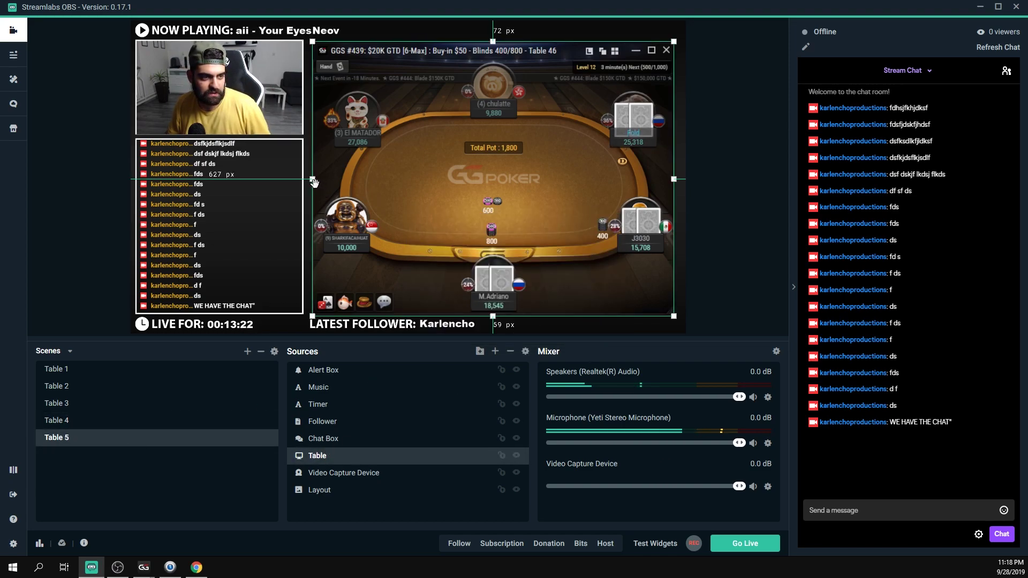
pyautogui.moveTo(312, 180); pyautogui.dragTo(706, 179)
pyautogui.moveTo(587, 182); pyautogui.dragTo(549, 182)
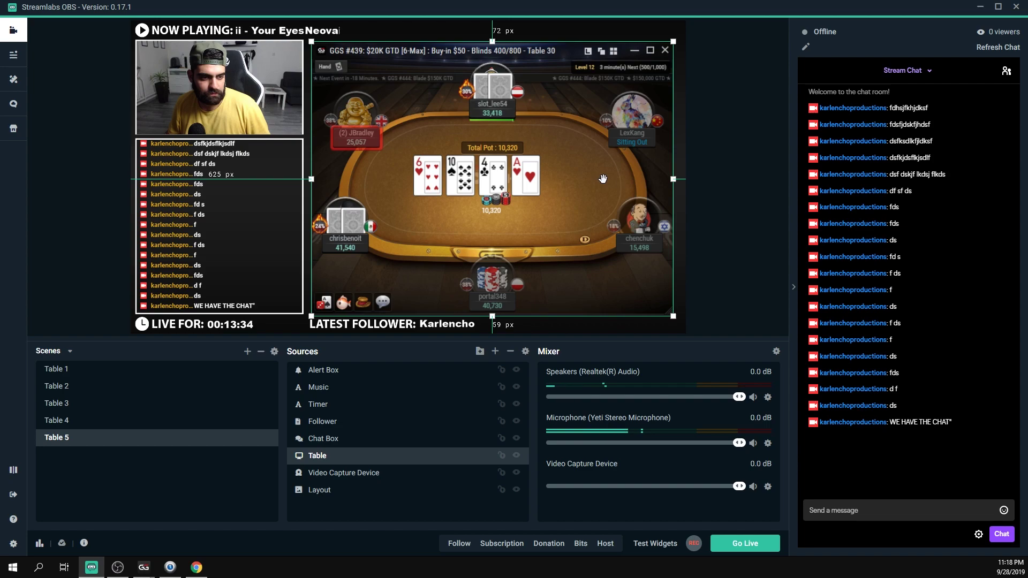
pyautogui.moveTo(603, 180); pyautogui.dragTo(608, 180)
# Duplicate the Table 5 scene and name the copy Table 6.
pyautogui.rightClick(80, 438)
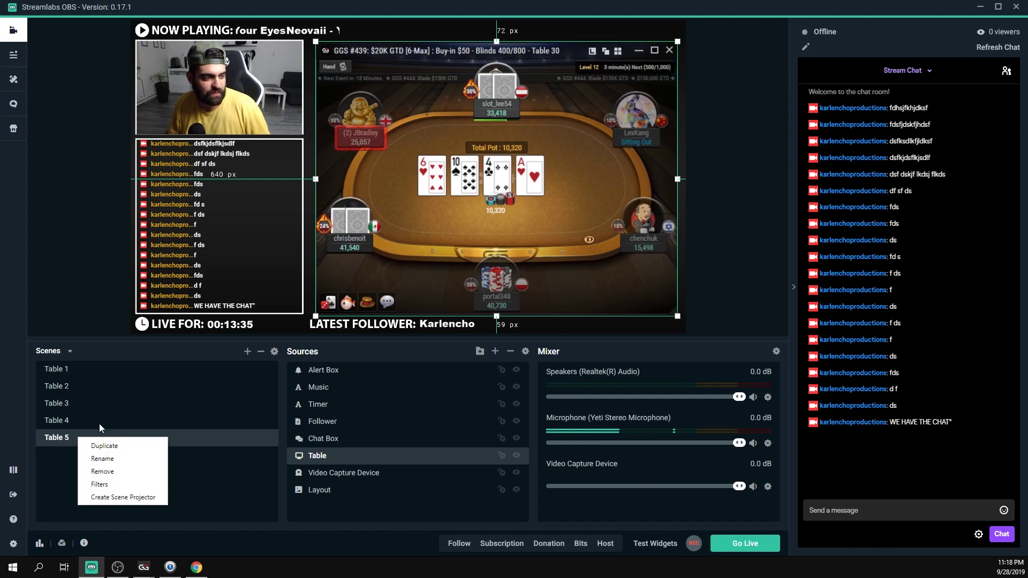
pyautogui.click(104, 447)
pyautogui.click(473, 260)
pyautogui.press('BackSpace')
pyautogui.press('BackSpace')
pyautogui.press('BackSpace')
pyautogui.press('BackSpace')
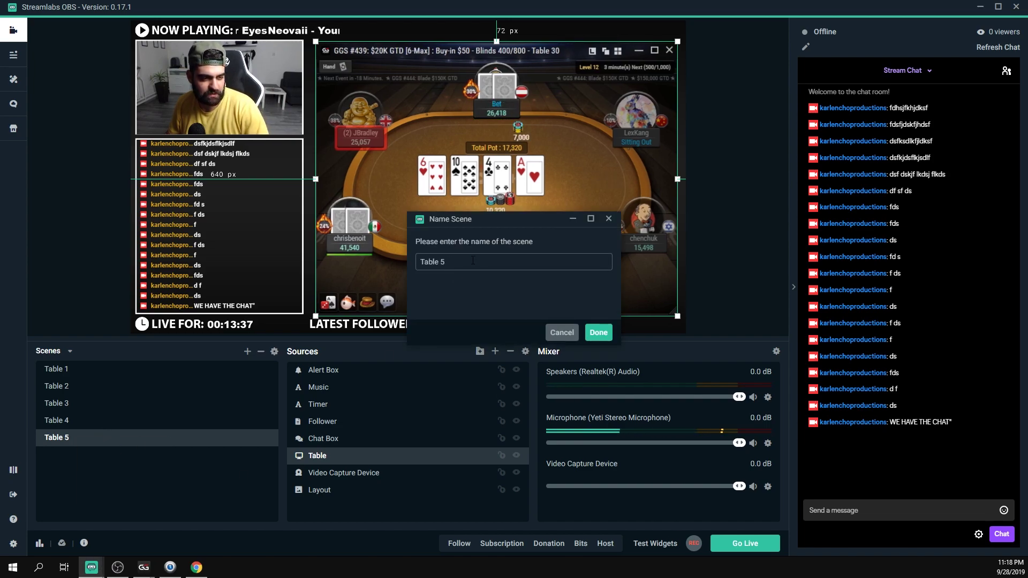
pyautogui.press('BackSpace')
pyautogui.write('6')
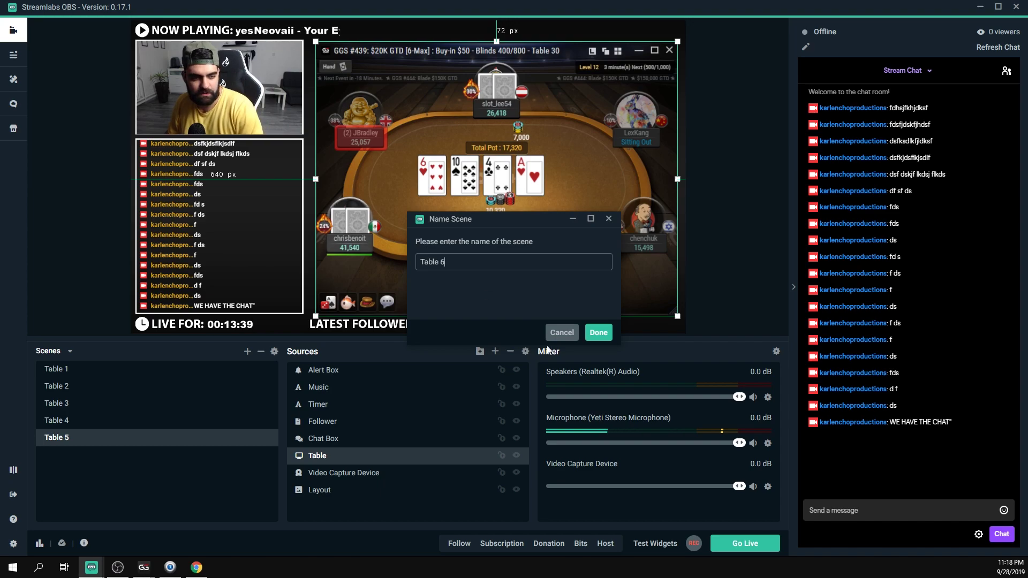
pyautogui.click(598, 333)
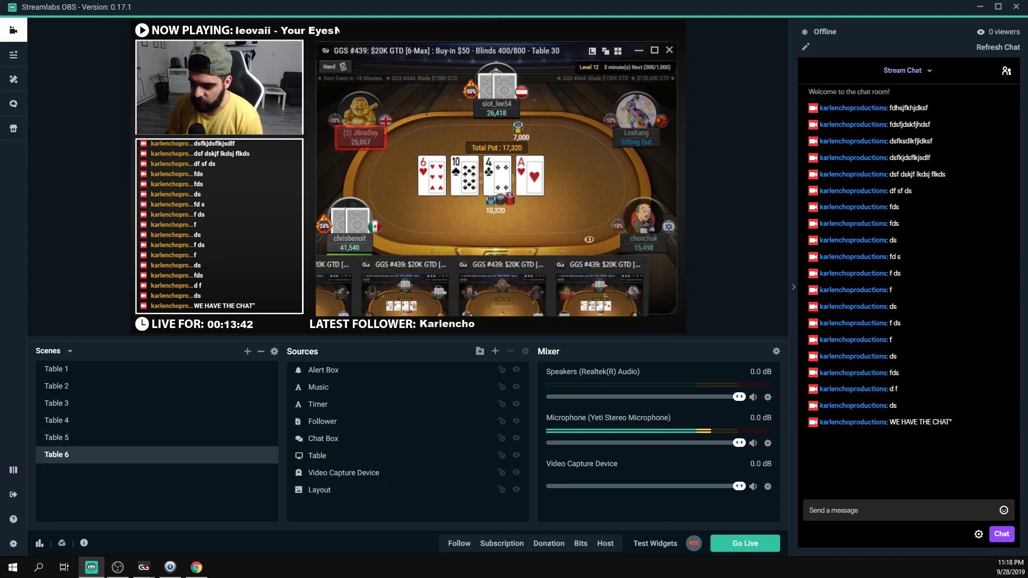
# Recrop the Table source in the Table 6 scene so that it frames only the Table 45 poker window.
pyautogui.click(649, 161)
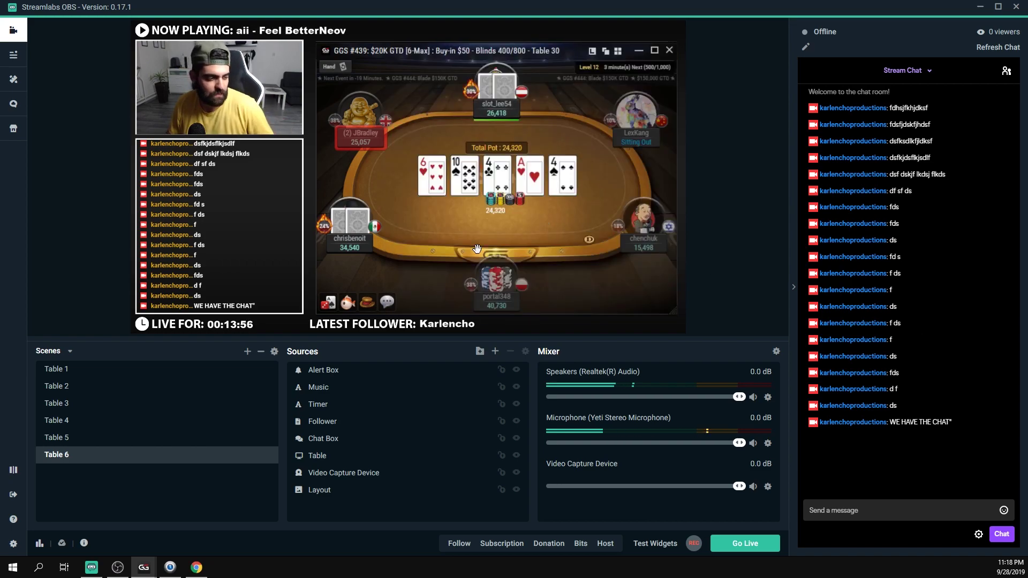
pyautogui.click(317, 456)
pyautogui.moveTo(316, 178); pyautogui.dragTo(549, 183)
pyautogui.moveTo(679, 179); pyautogui.dragTo(852, 176)
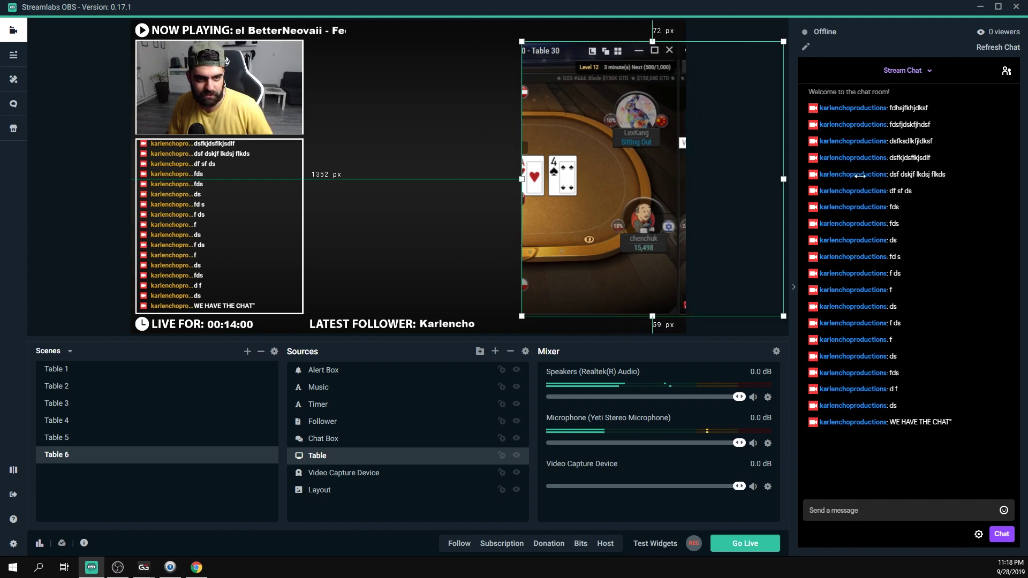
pyautogui.moveTo(522, 180); pyautogui.dragTo(382, 172)
pyautogui.moveTo(482, 179); pyautogui.dragTo(715, 179)
pyautogui.moveTo(538, 176); pyautogui.dragTo(478, 175)
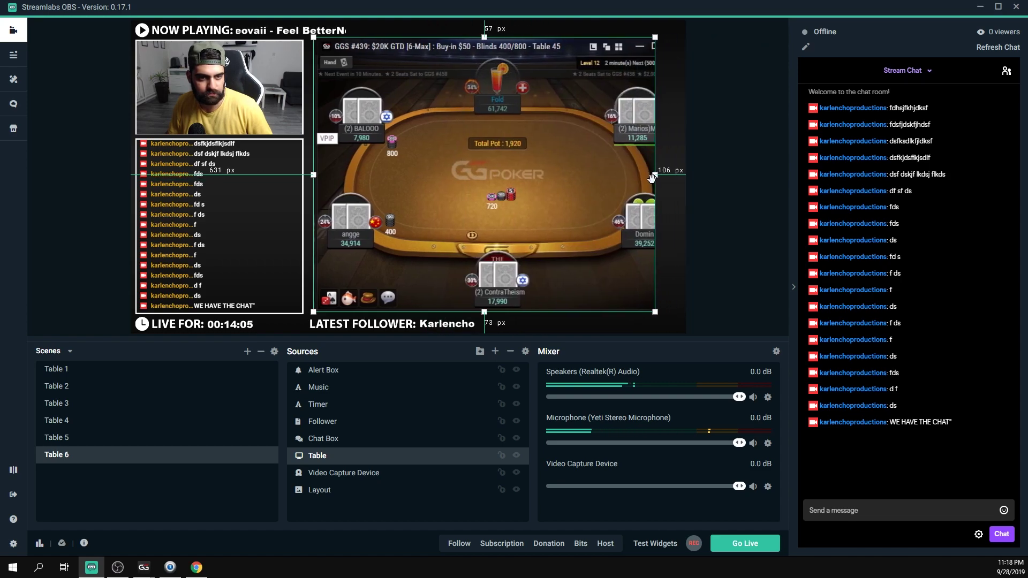
pyautogui.moveTo(656, 175); pyautogui.dragTo(678, 176)
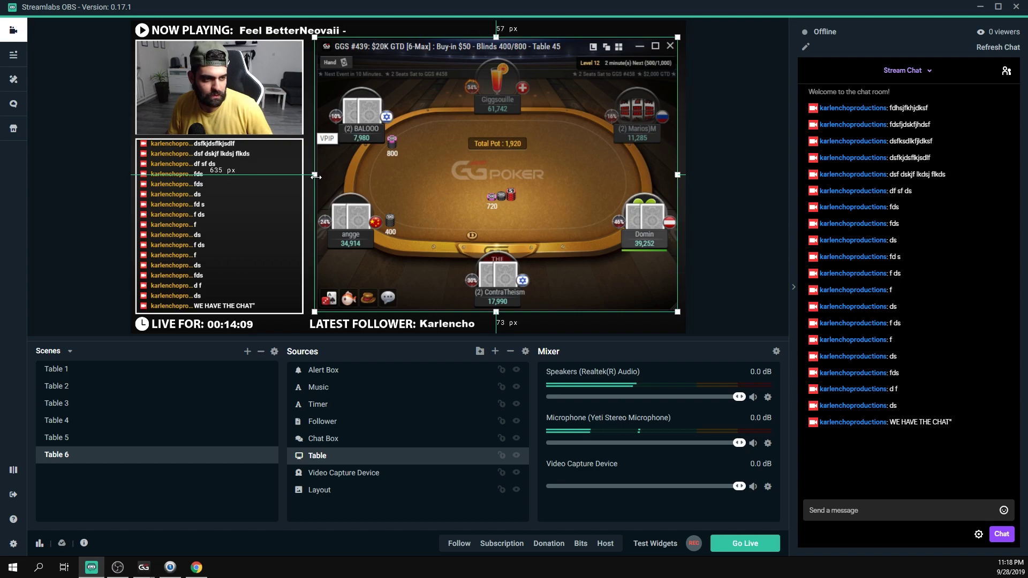
# Position the recropped Table source in the layout's table area and deselect it.
pyautogui.moveTo(431, 188); pyautogui.dragTo(425, 187)
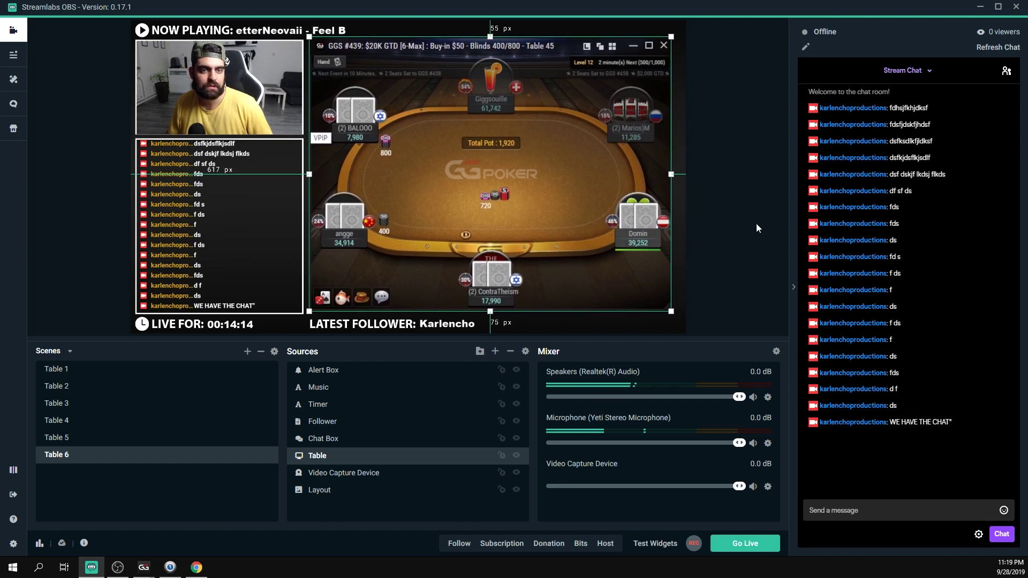
pyautogui.click(588, 203)
pyautogui.click(561, 225)
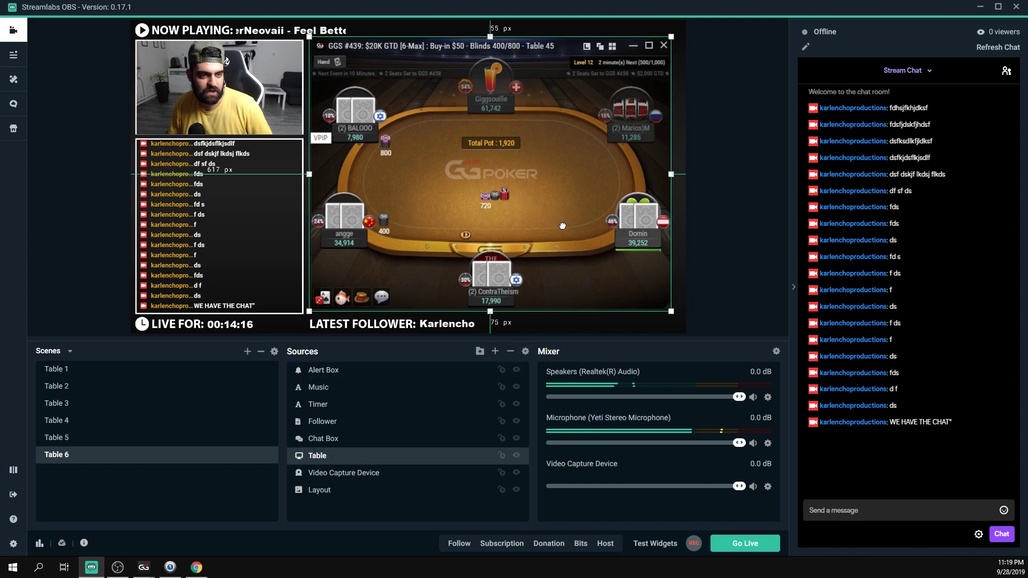
pyautogui.click(728, 268)
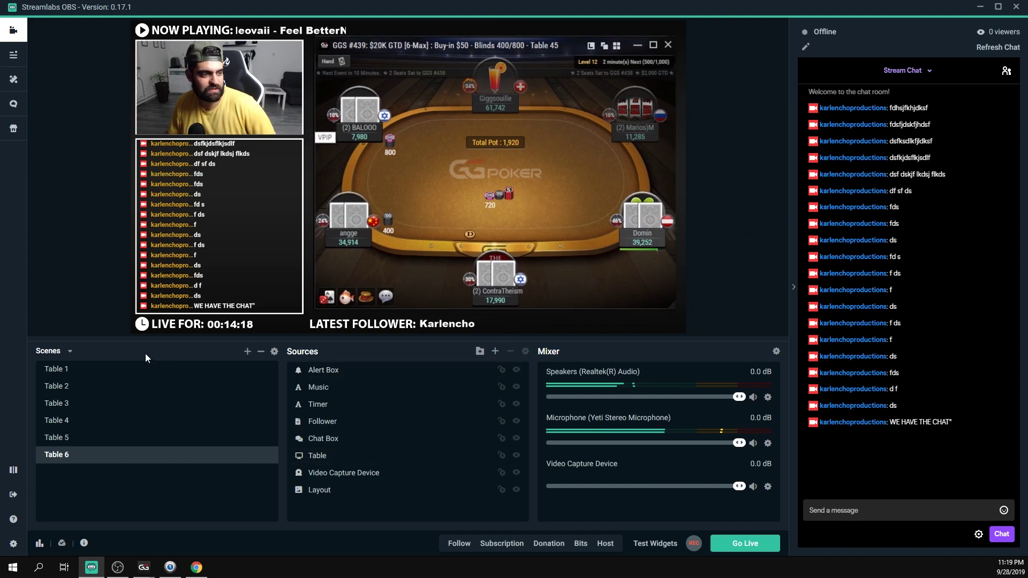
# Switch through the Table 1 to Table 6 scenes to check each table's framing and how the scenes change.
pyautogui.click(65, 370)
pyautogui.click(62, 389)
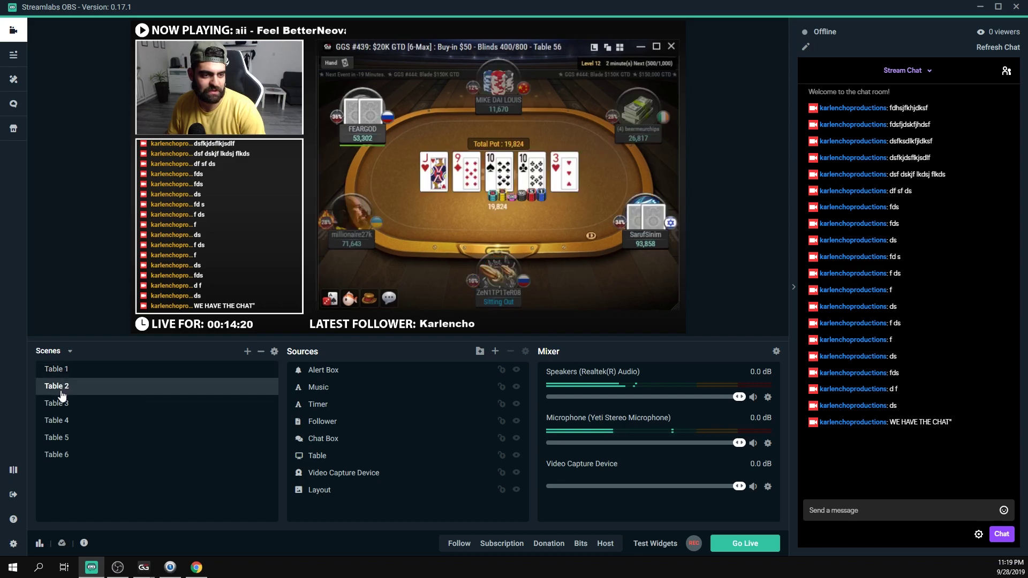
pyautogui.click(61, 404)
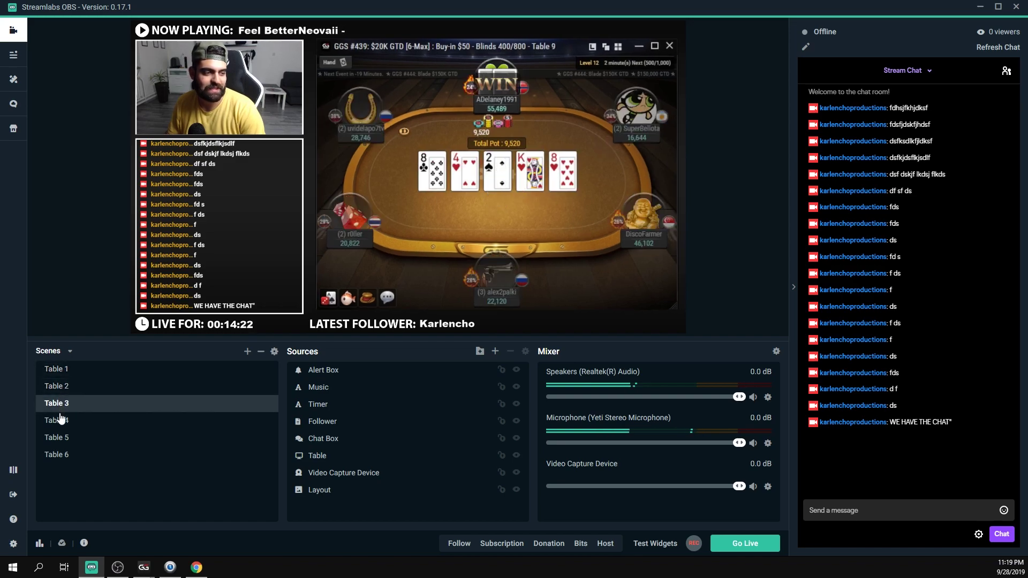
pyautogui.click(62, 420)
pyautogui.click(62, 436)
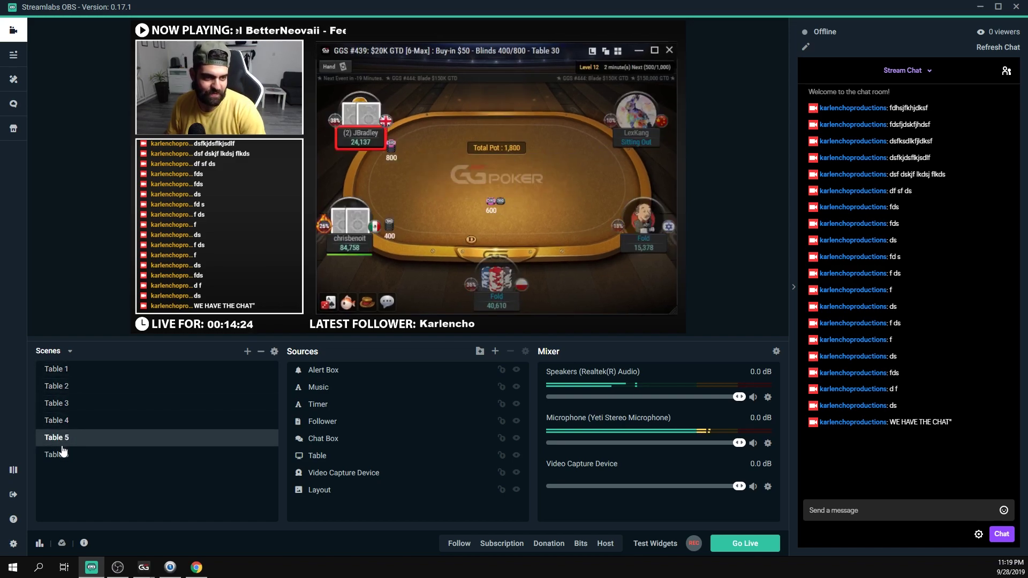
pyautogui.click(62, 454)
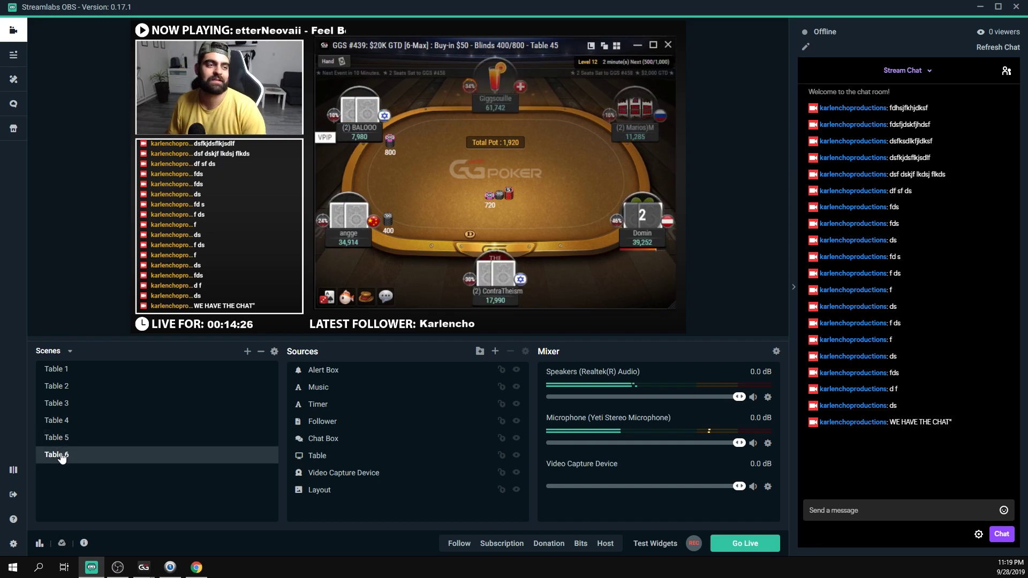
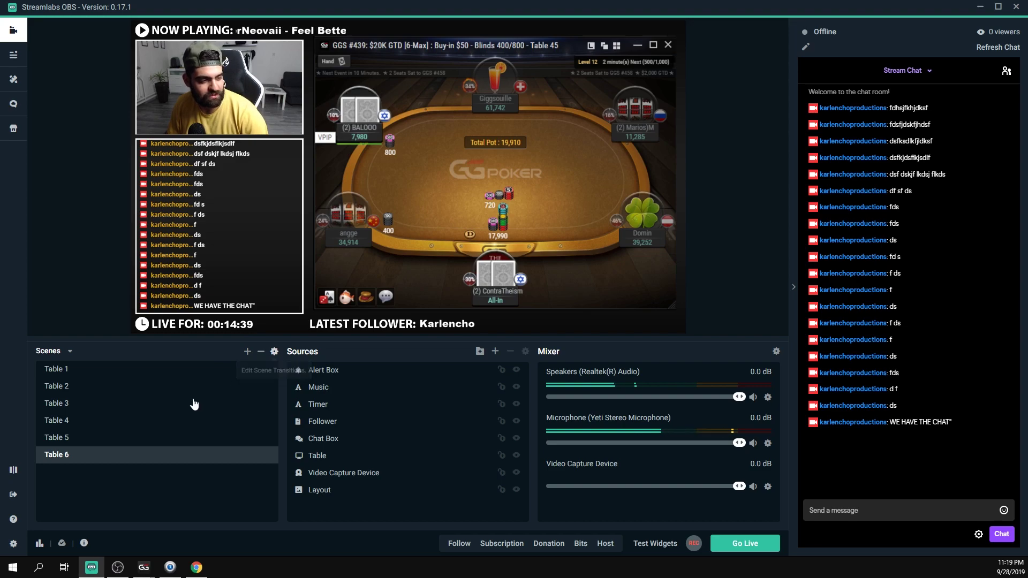
pyautogui.click(85, 439)
pyautogui.click(84, 424)
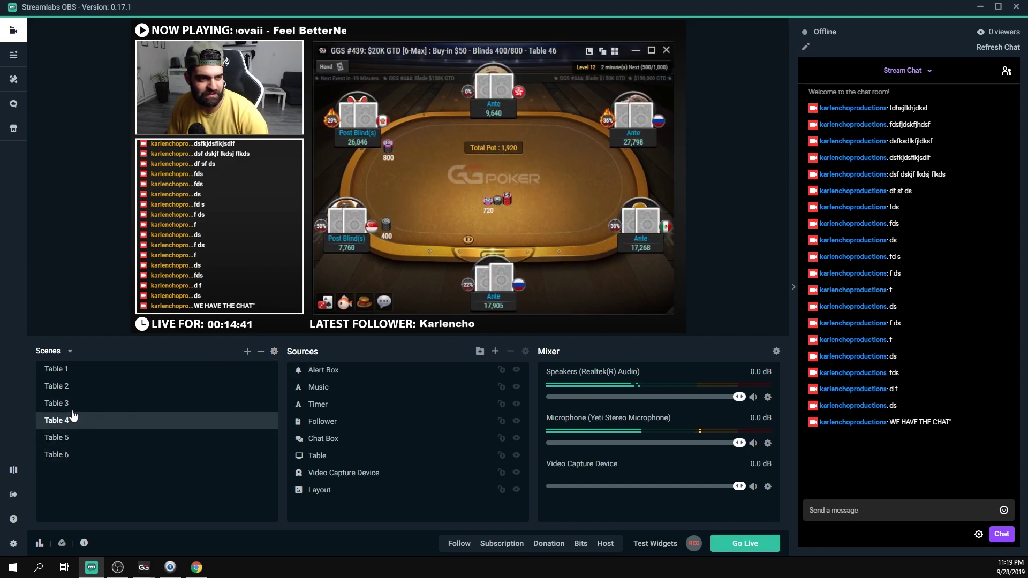
pyautogui.click(71, 442)
pyautogui.click(68, 459)
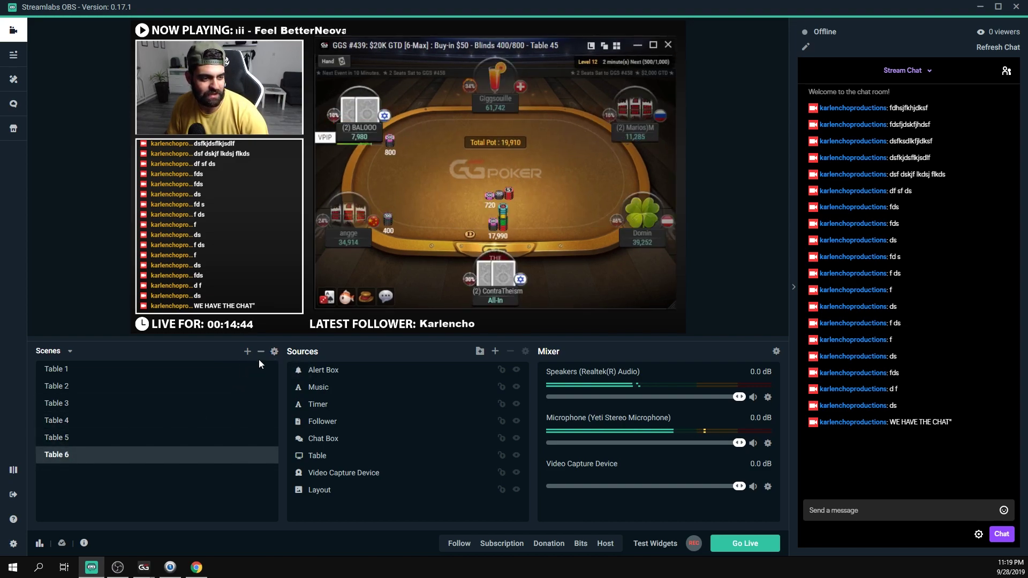
# Change the Global Transition's type to Fade in the scene transition settings.
pyautogui.click(272, 352)
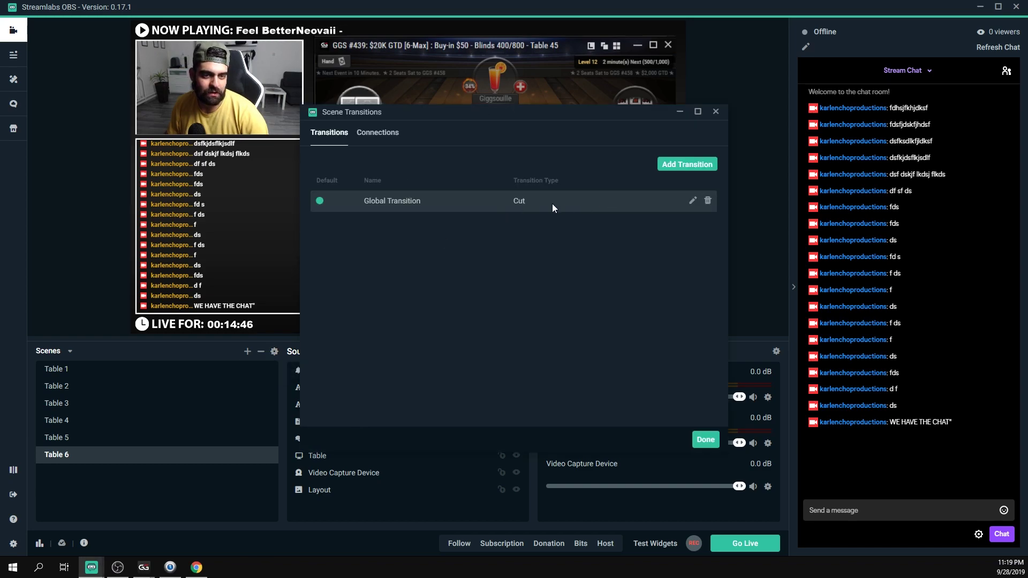
pyautogui.click(693, 201)
pyautogui.click(517, 172)
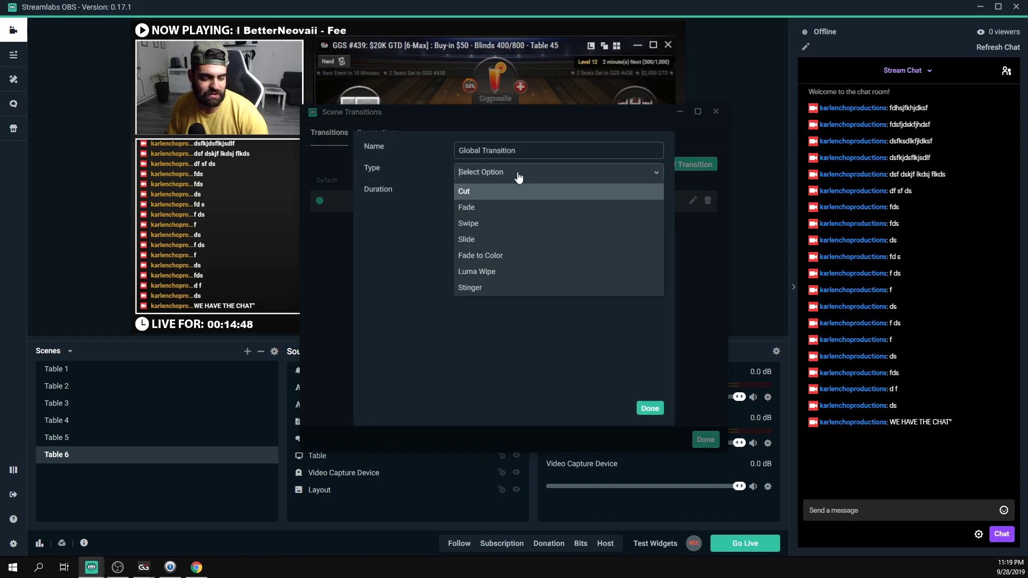
pyautogui.click(485, 209)
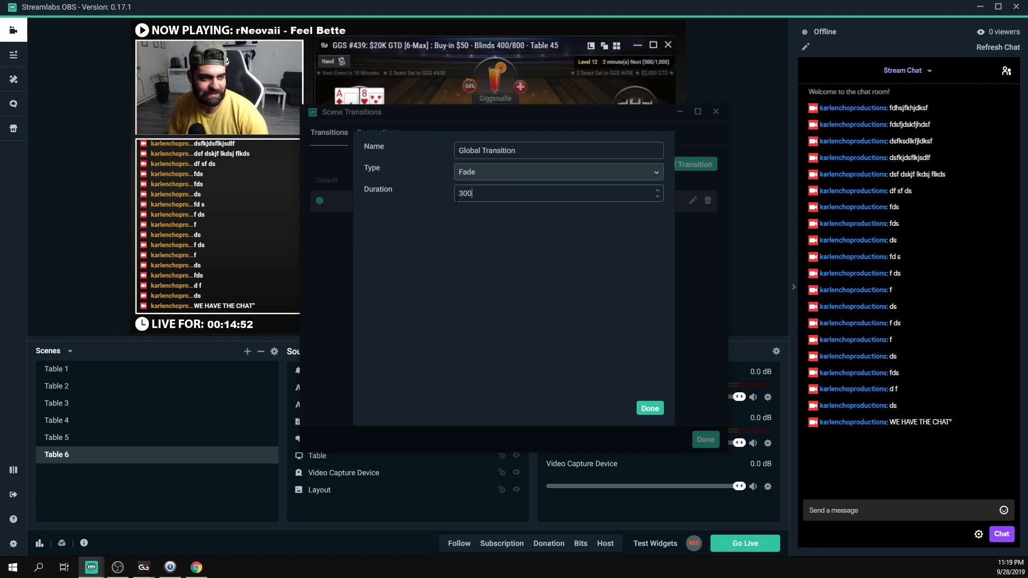
pyautogui.click(649, 409)
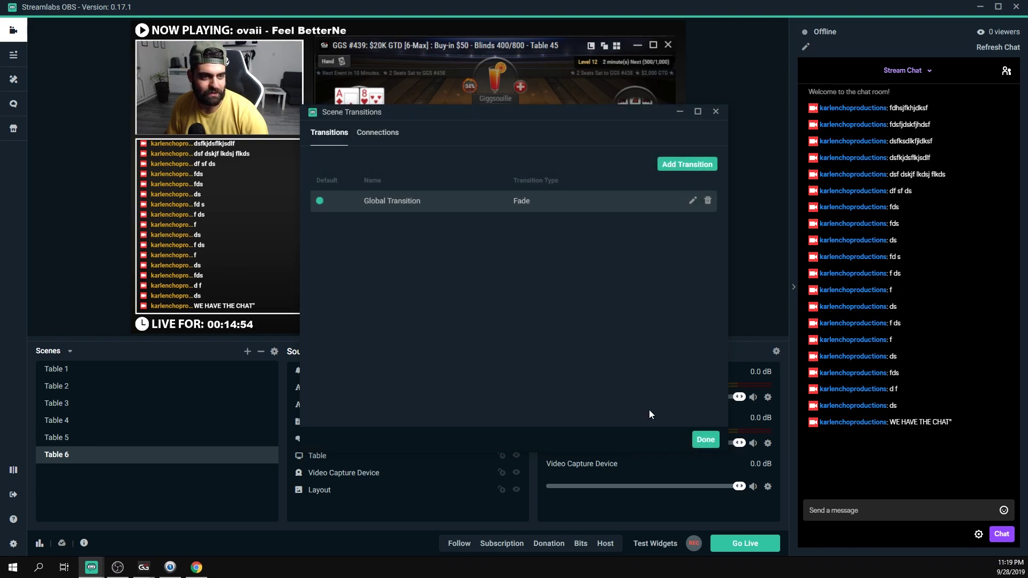
pyautogui.click(702, 442)
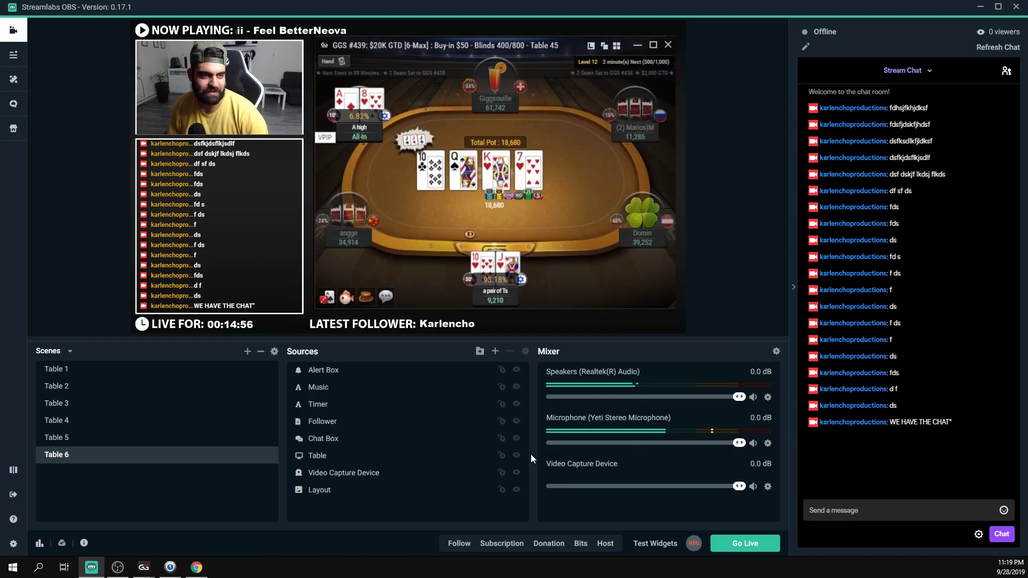
# Switch back and forth between the table scenes to preview the fade transition, finishing on the Table 3 scene.
pyautogui.click(57, 443)
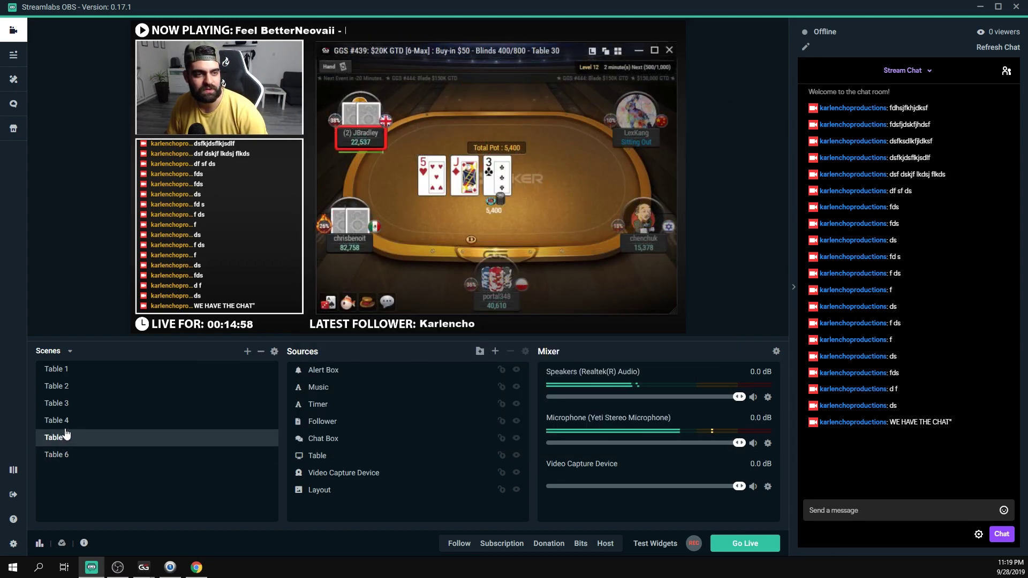
pyautogui.click(64, 423)
pyautogui.click(73, 403)
pyautogui.click(75, 386)
pyautogui.click(72, 369)
pyautogui.click(74, 409)
pyautogui.click(74, 422)
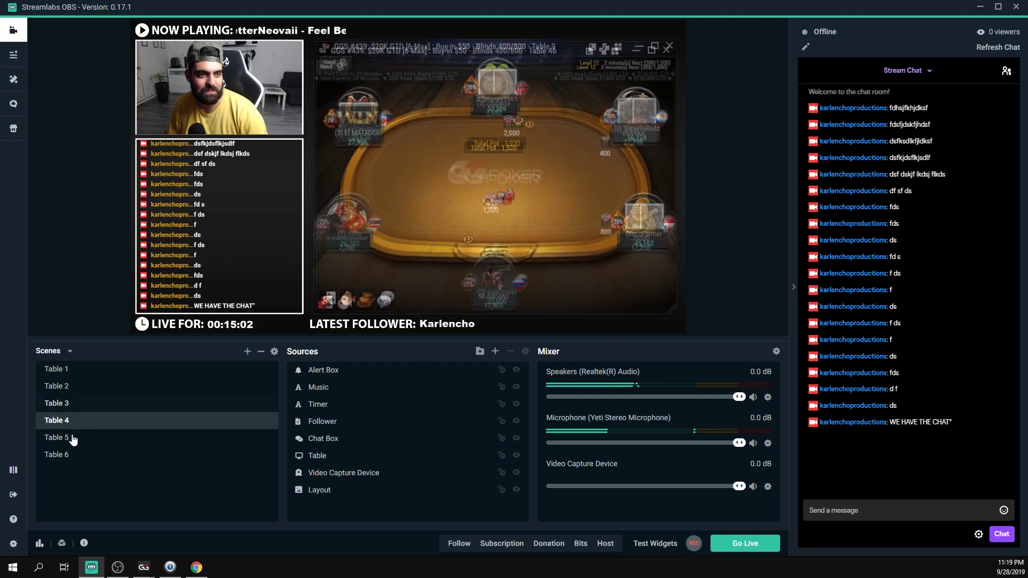
pyautogui.click(74, 443)
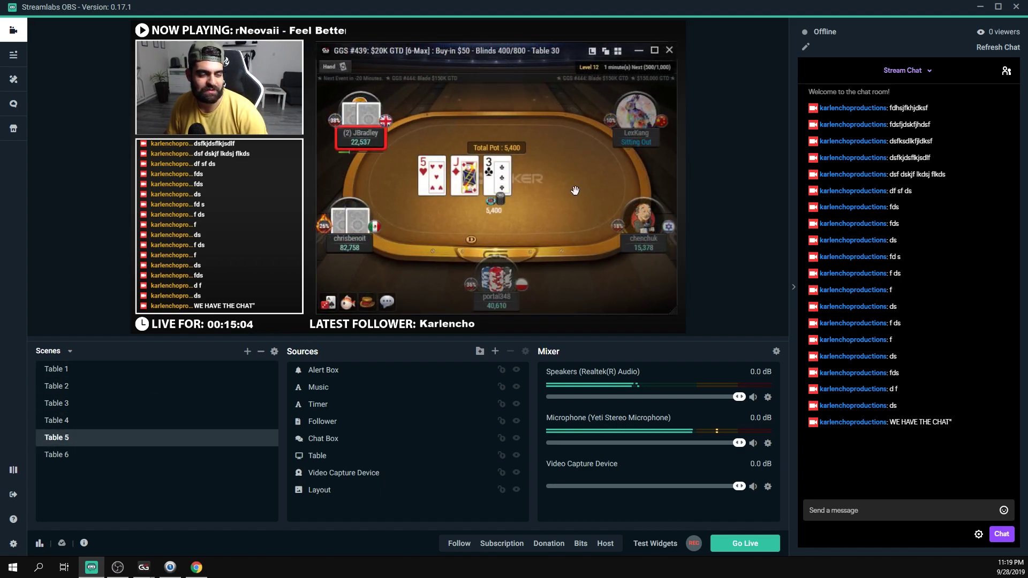
pyautogui.click(64, 455)
pyautogui.click(74, 421)
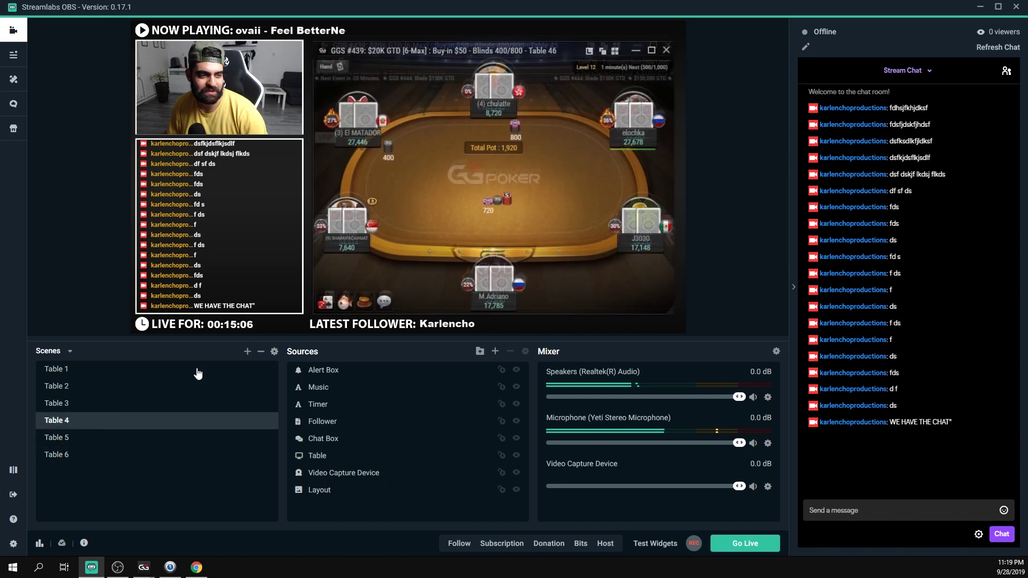
pyautogui.click(402, 211)
pyautogui.click(417, 223)
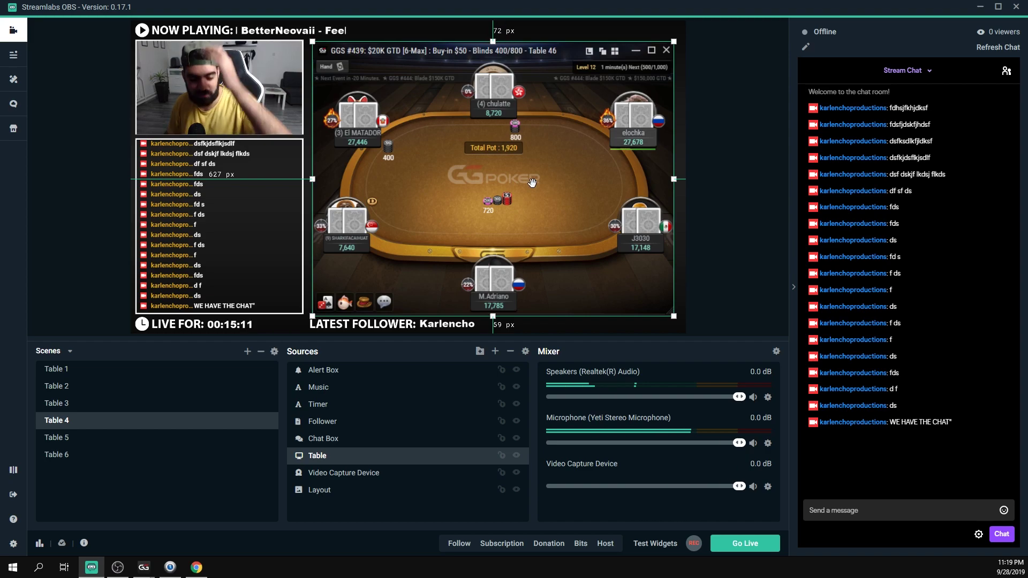
pyautogui.click(75, 405)
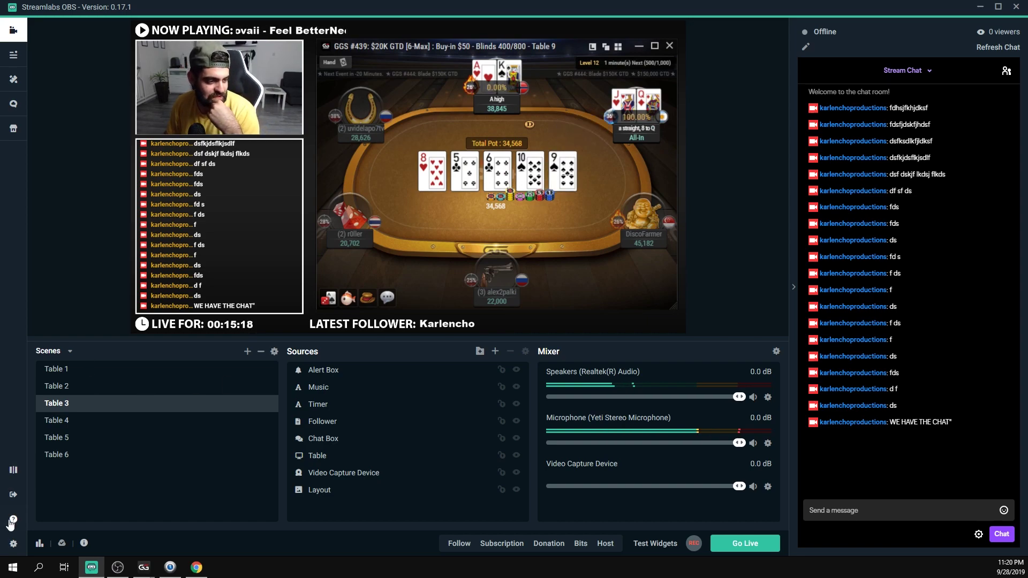
# Examine the available hotkey settings for streaming and for the table scenes, then close the settings.
pyautogui.click(13, 543)
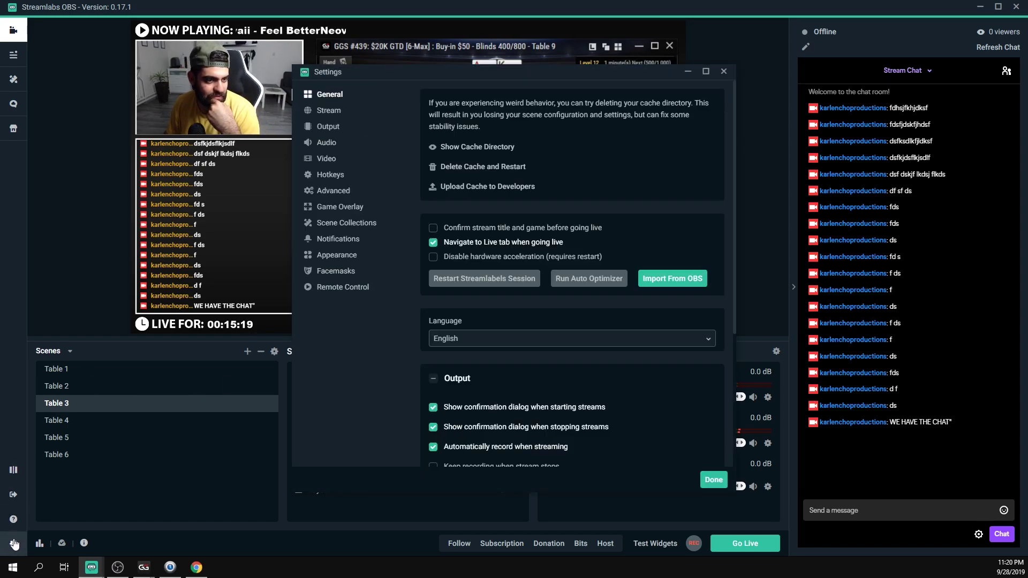
pyautogui.click(334, 176)
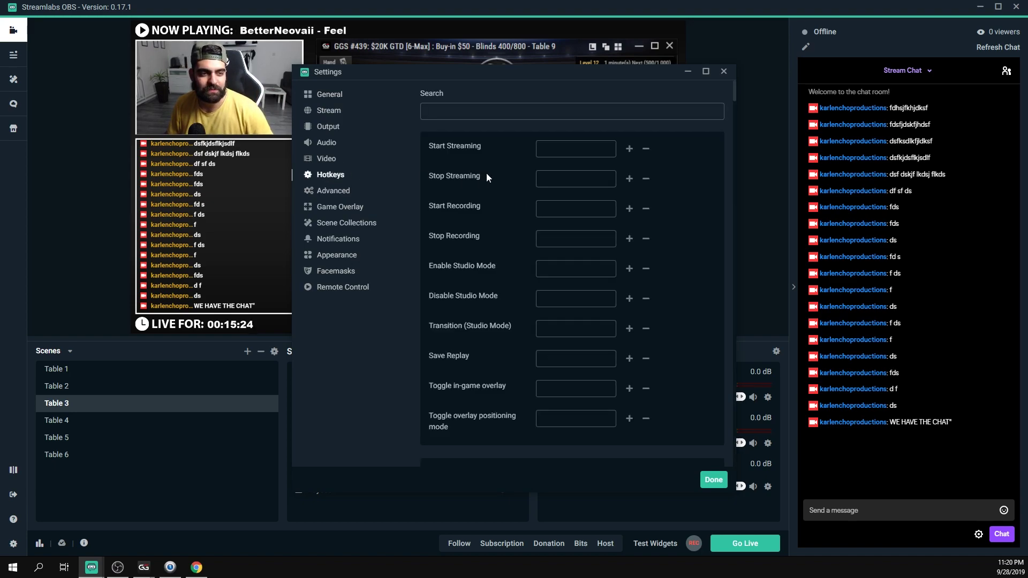
pyautogui.scroll(-5, 486, 173)
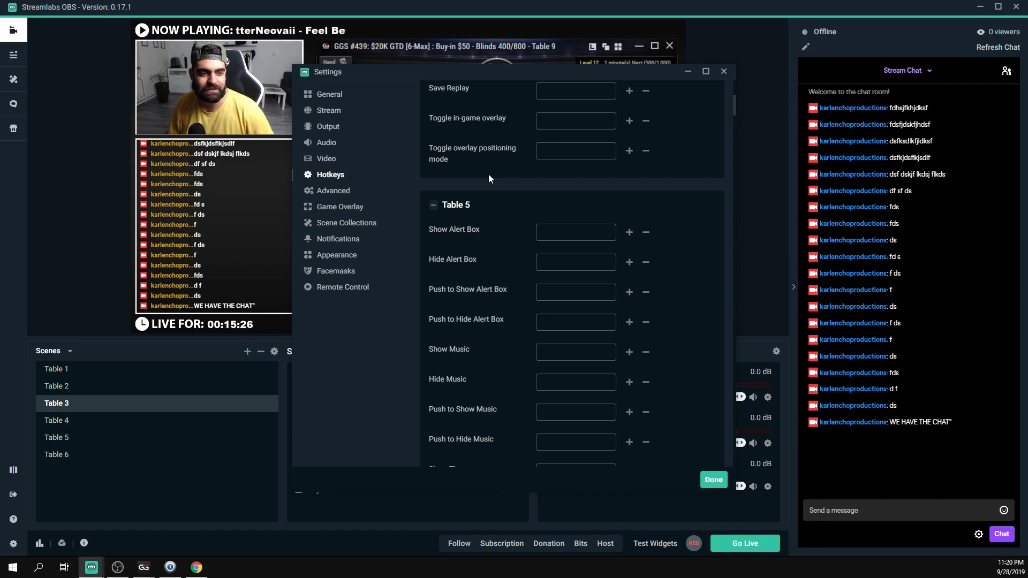
pyautogui.click(714, 480)
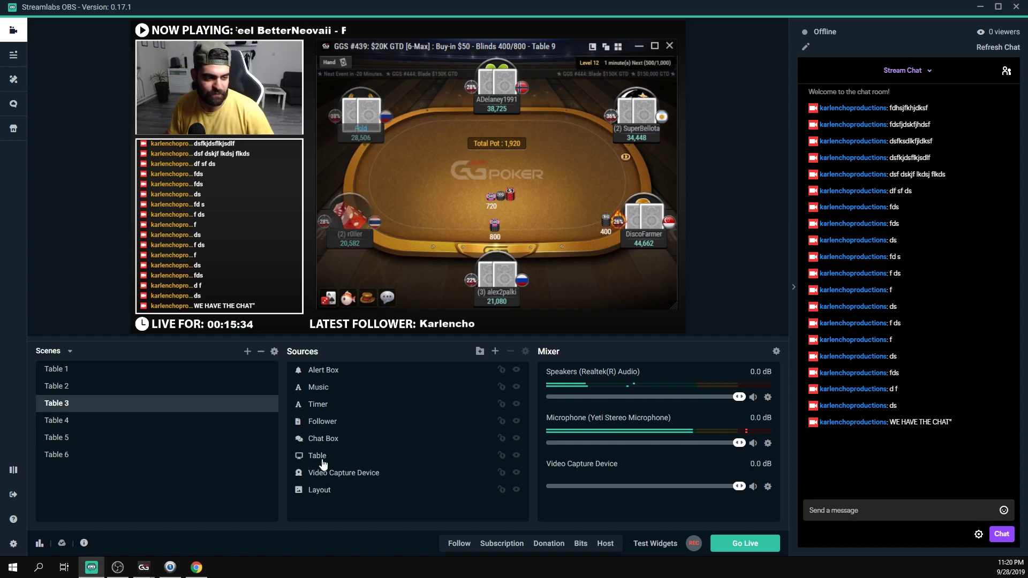
# Switch to the Table 5 scene and open the hotkey settings.
pyautogui.click(64, 442)
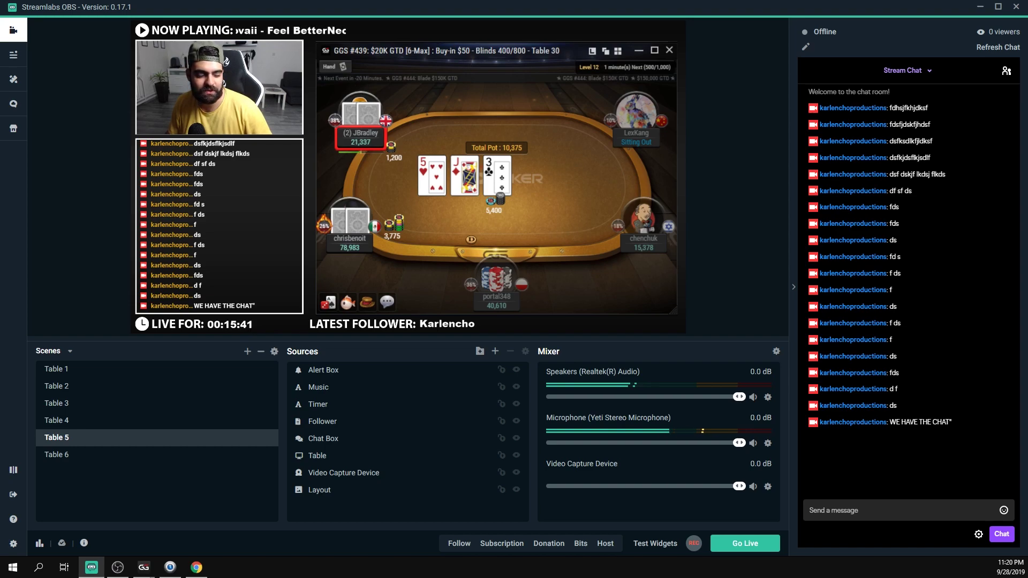
pyautogui.click(14, 544)
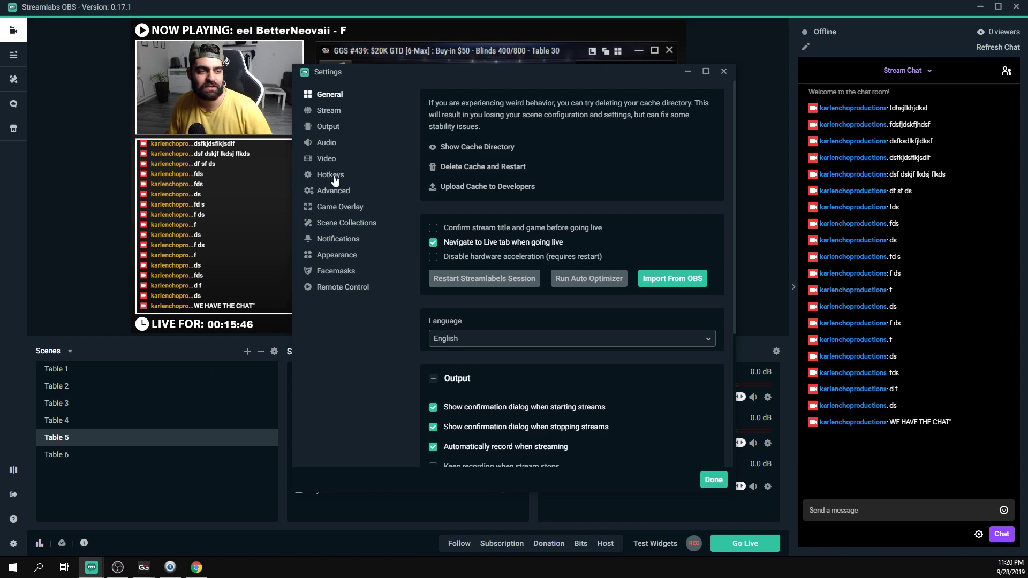
pyautogui.click(330, 175)
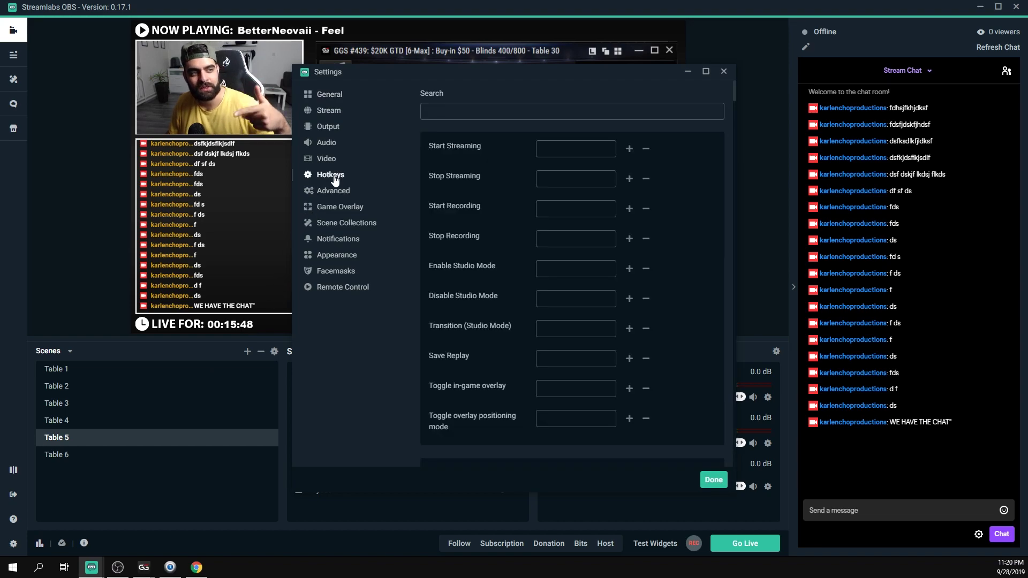
# Find the Table 5 section of the hotkeys and set its Switch to scene hotkey to F5.
pyautogui.scroll(-10, 503, 188)
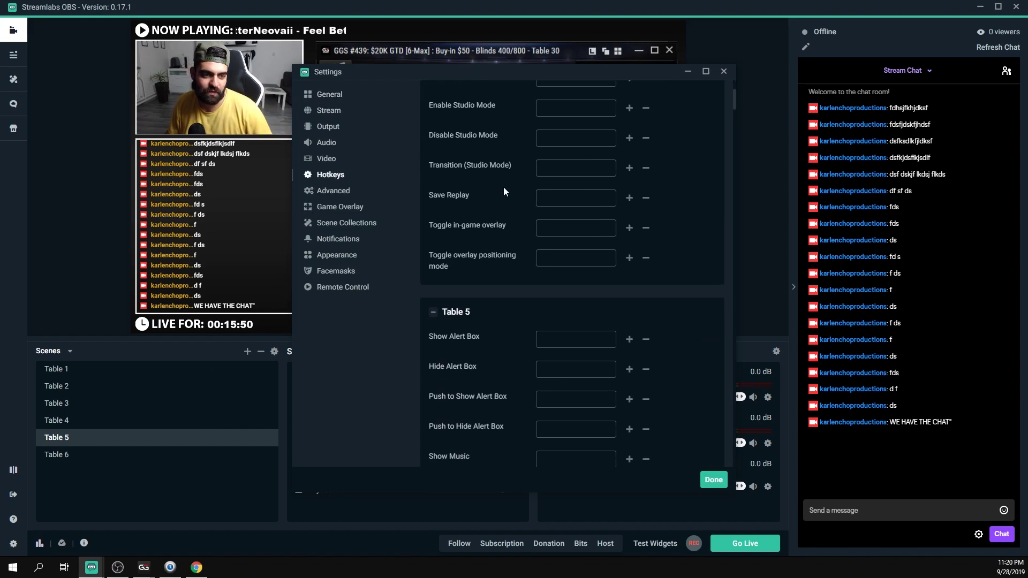
pyautogui.scroll(-4, 505, 191)
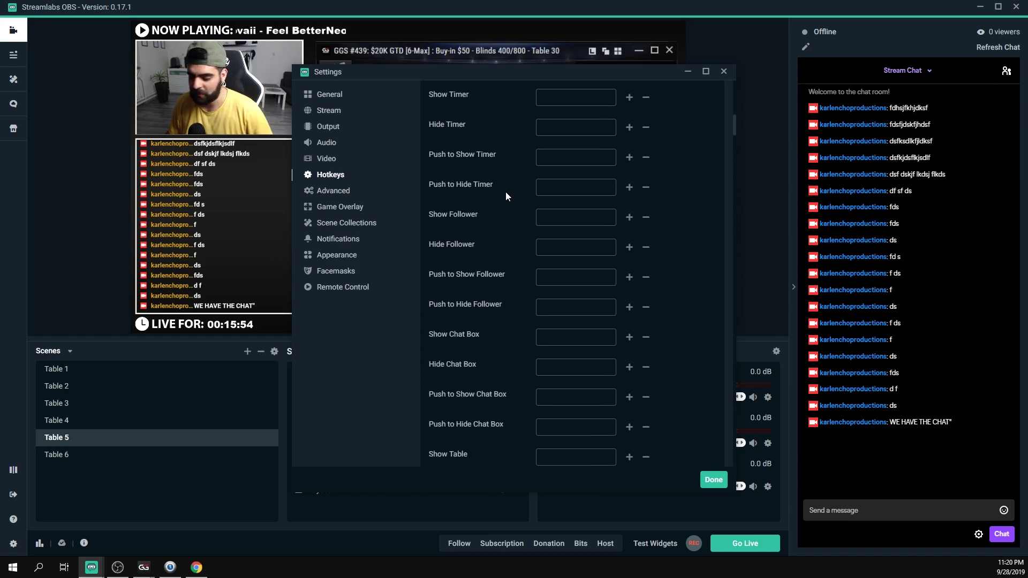
pyautogui.scroll(5, 507, 194)
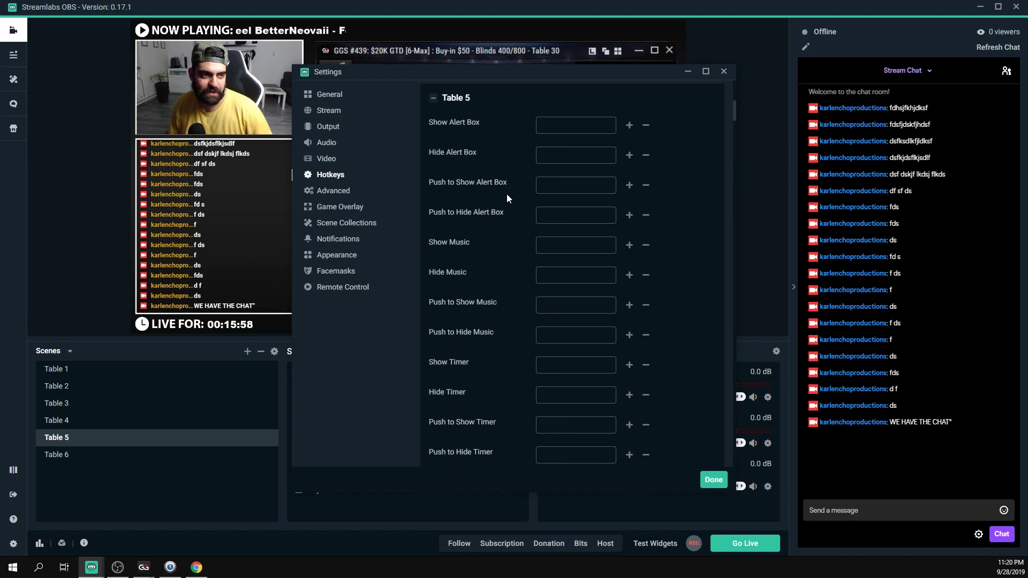
pyautogui.scroll(-8, 507, 194)
pyautogui.scroll(-4, 506, 195)
pyautogui.scroll(7, 506, 197)
pyautogui.scroll(8, 506, 196)
pyautogui.scroll(-9, 506, 196)
pyautogui.scroll(-9, 507, 227)
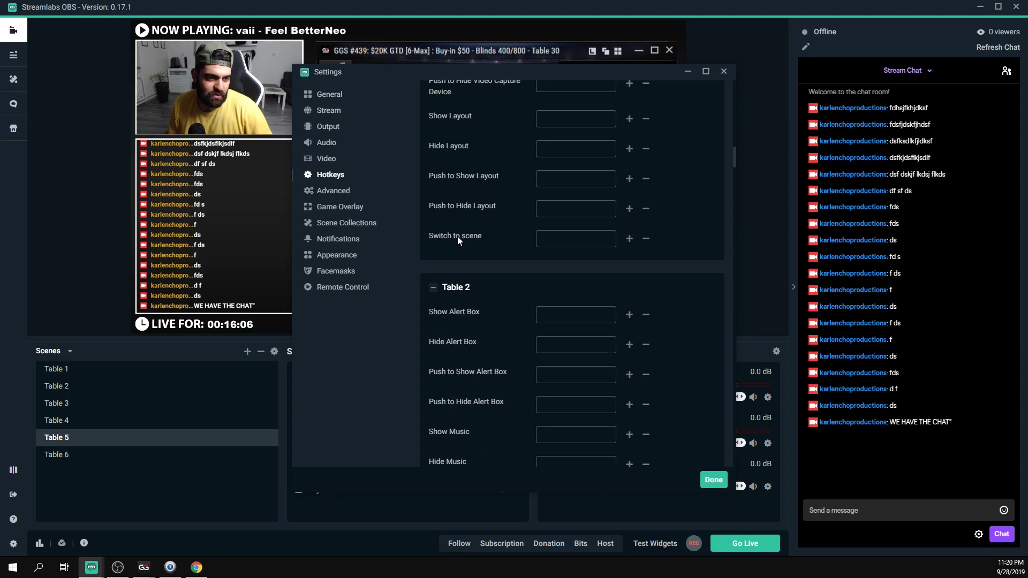
pyautogui.scroll(12, 457, 236)
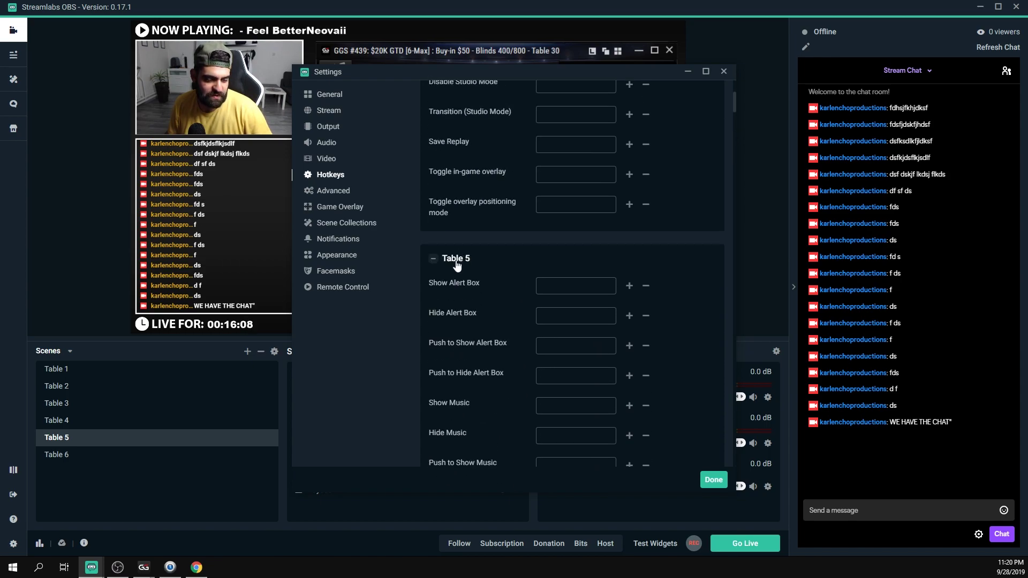
pyautogui.scroll(-12, 469, 267)
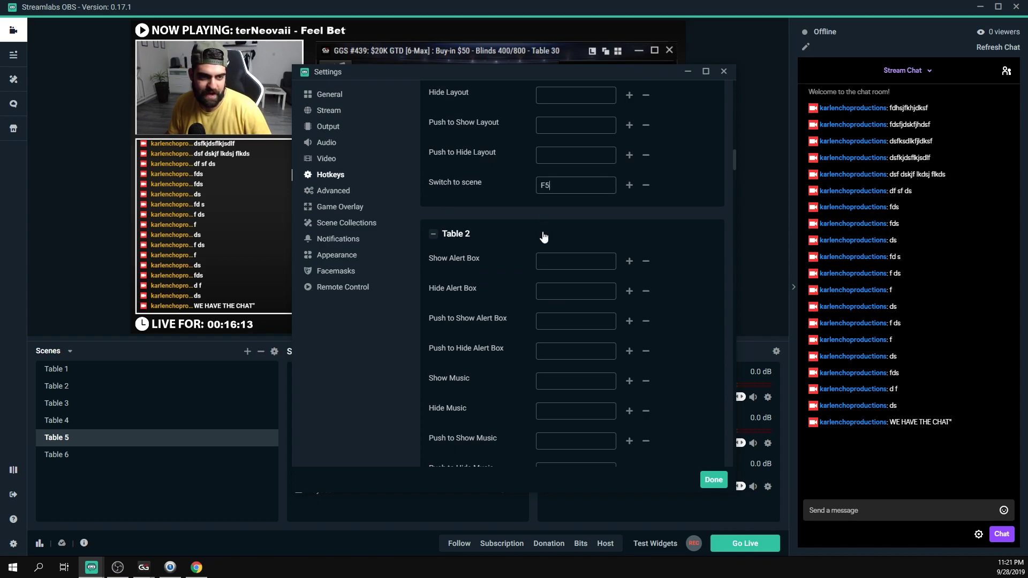
# Set the Switch to scene hotkeys to F2 for the Table 2 scene and F6 for the Table 6 scene.
pyautogui.scroll(-10, 564, 284)
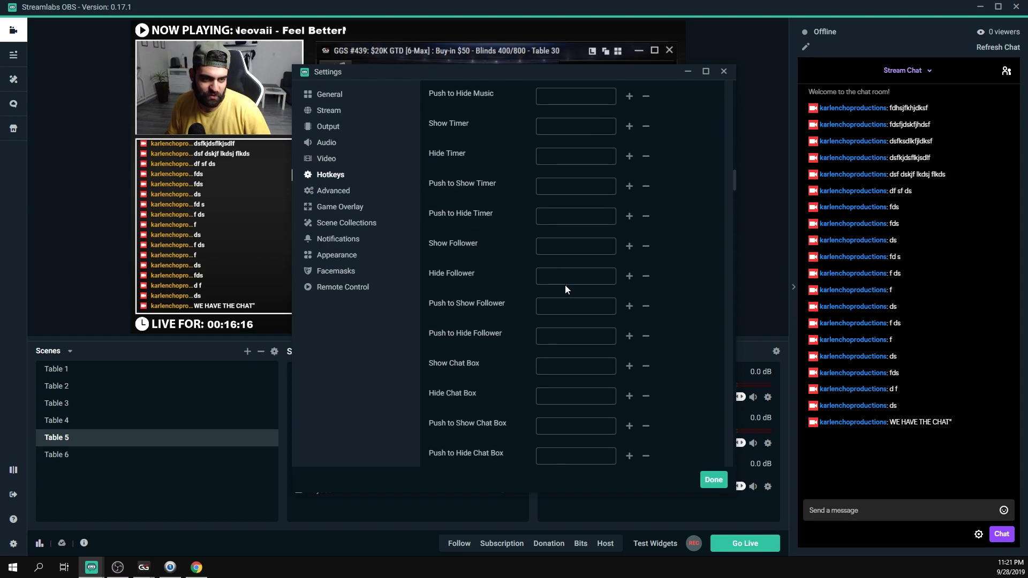
pyautogui.scroll(1, 524, 283)
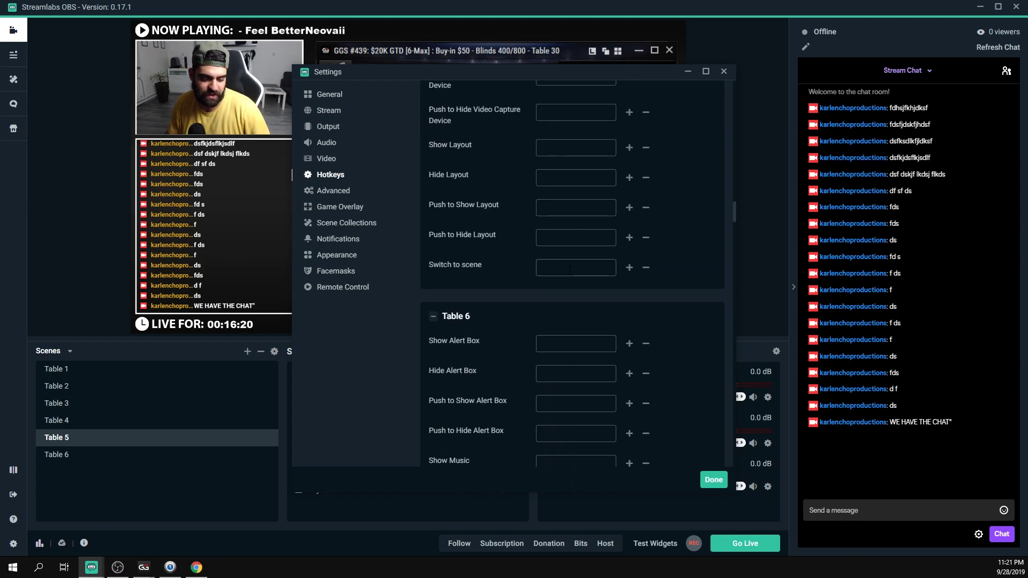
pyautogui.scroll(-10, 470, 262)
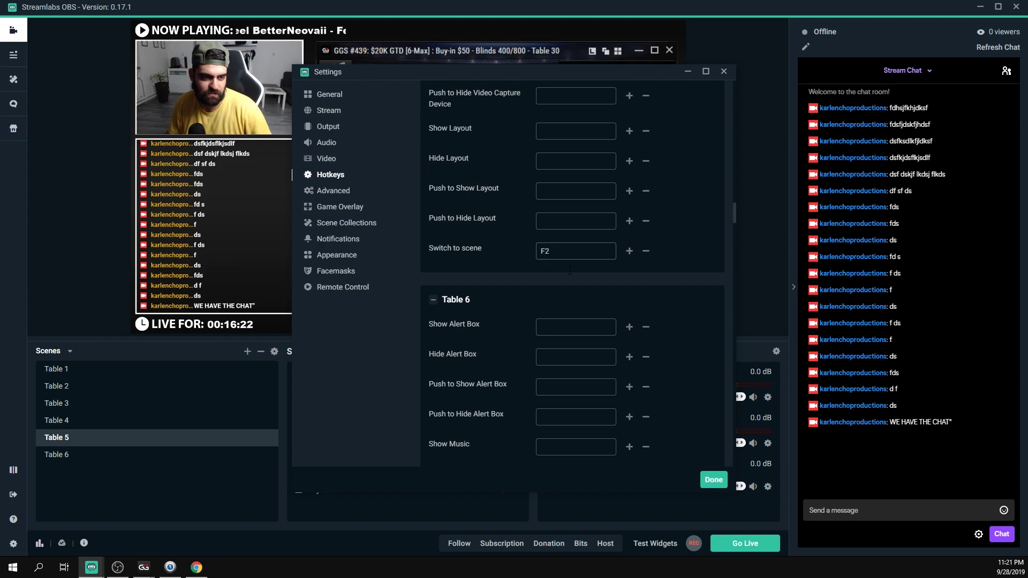
pyautogui.scroll(-10, 470, 261)
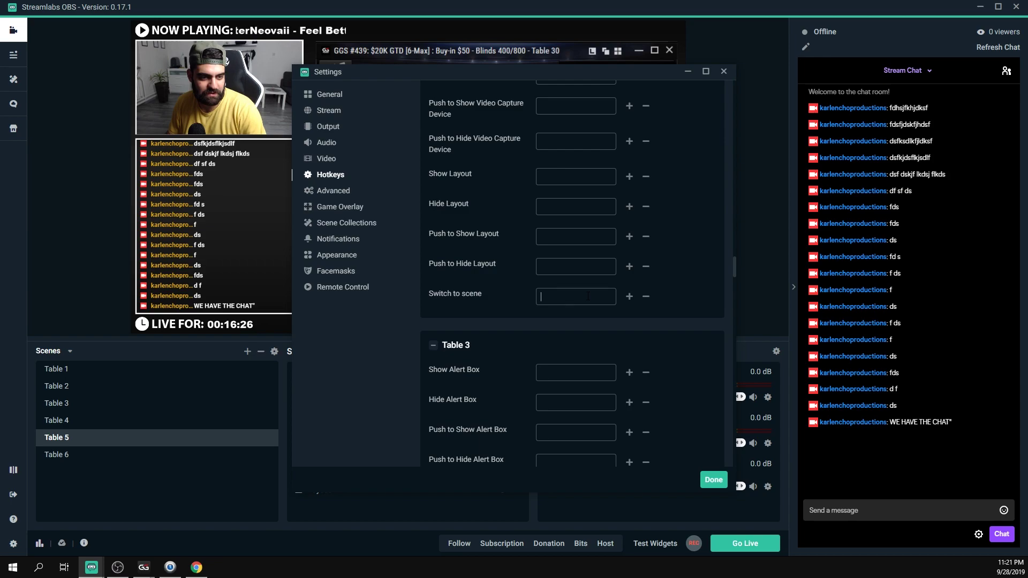
pyautogui.scroll(-12, 574, 301)
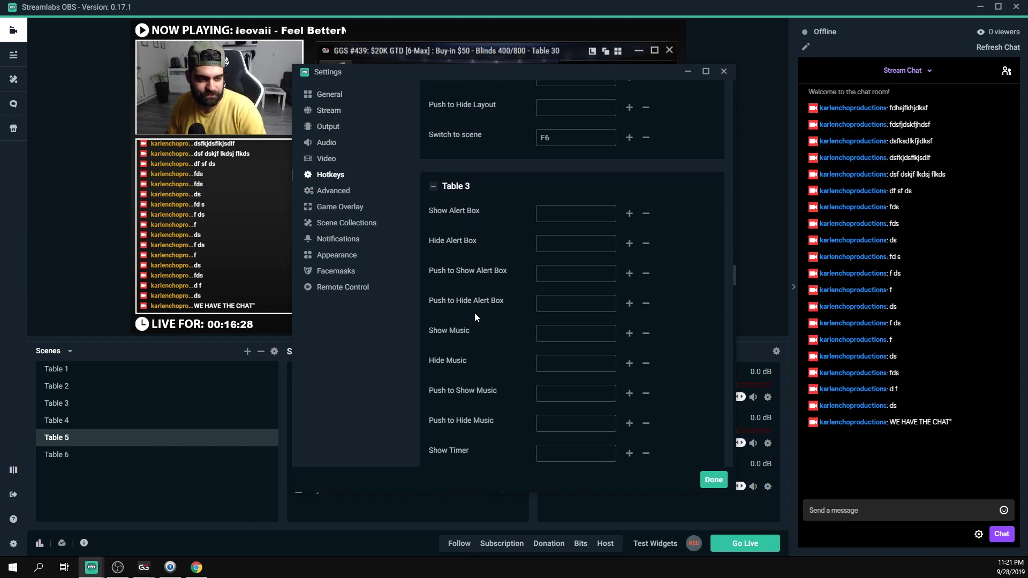
# Set the Switch to scene hotkeys to F3 for the Table 3 scene and F4 for the Table 4 scene.
pyautogui.scroll(-10, 615, 353)
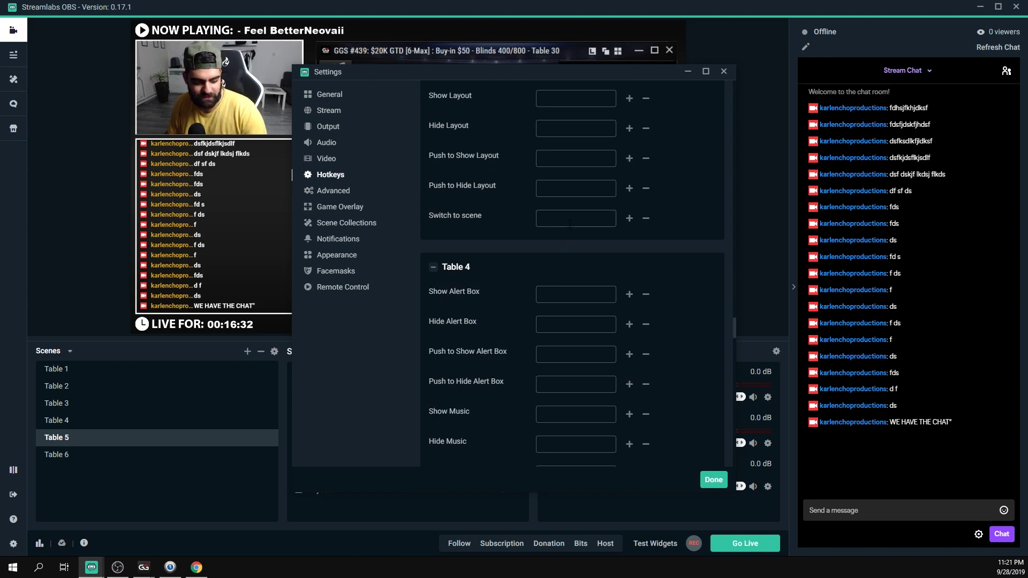
pyautogui.scroll(-20, 478, 272)
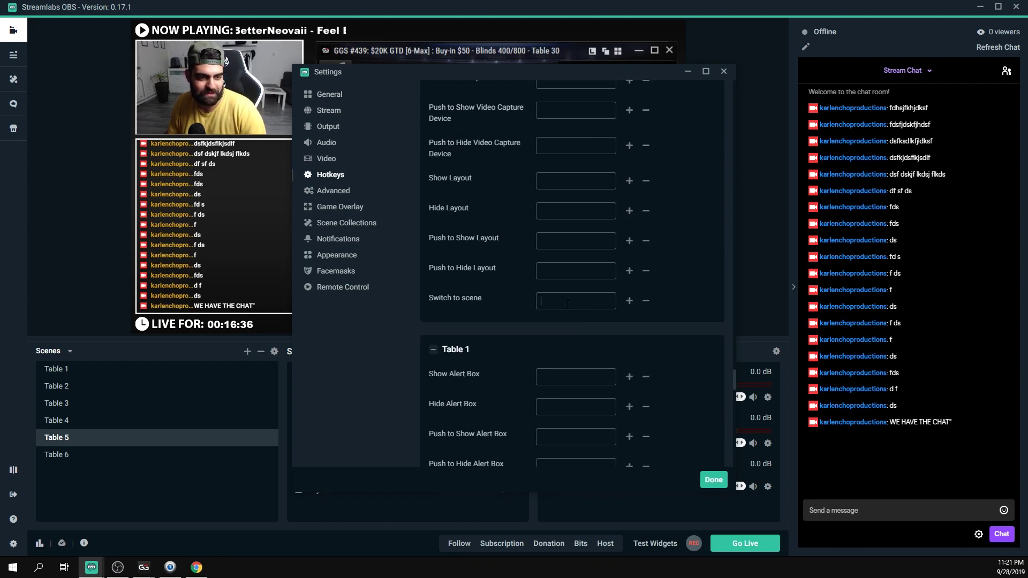
pyautogui.scroll(-20, 567, 304)
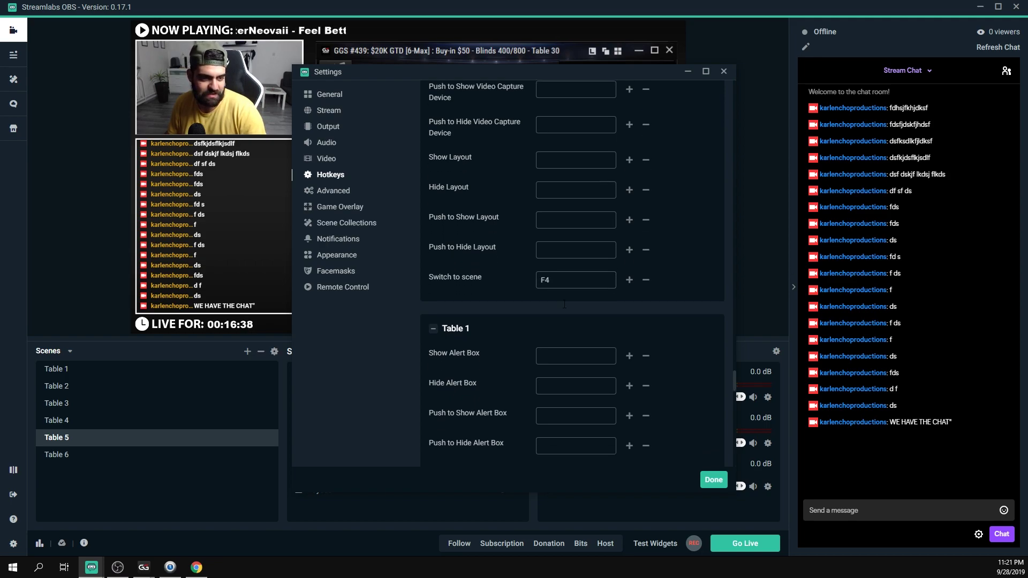
# Assign a Switch to scene hotkey to the Table 1 scene.
pyautogui.scroll(-10, 541, 369)
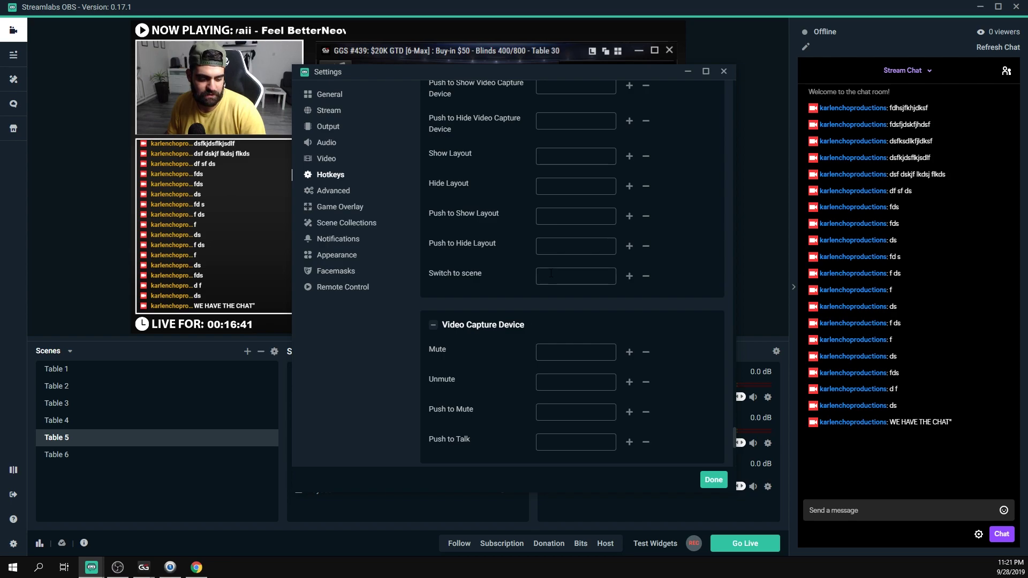
pyautogui.scroll(-6, 548, 282)
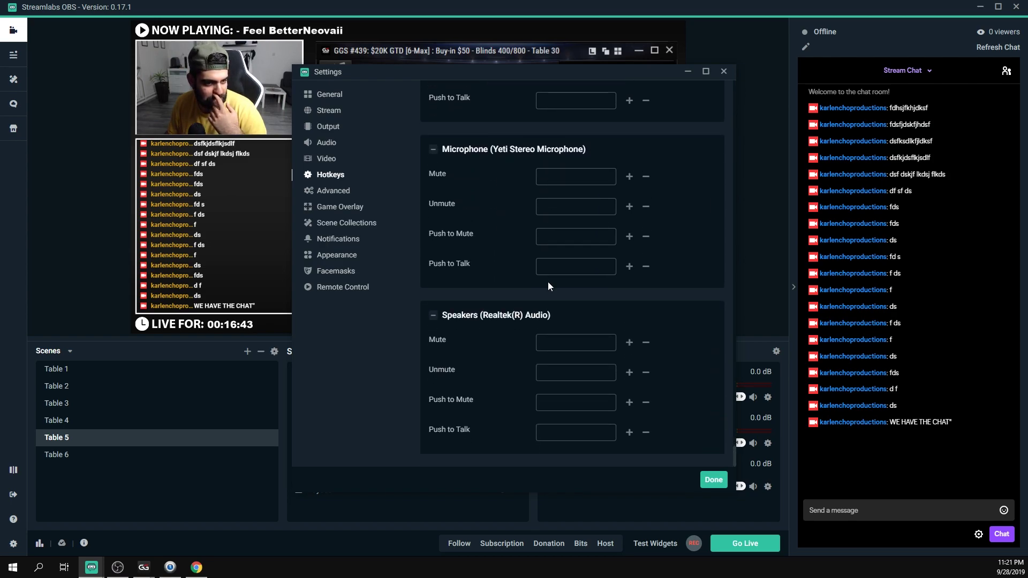
# Review the Switch to scene hotkeys assigned to the table scenes, then confirm and close the settings.
pyautogui.scroll(7, 547, 281)
pyautogui.scroll(20, 529, 330)
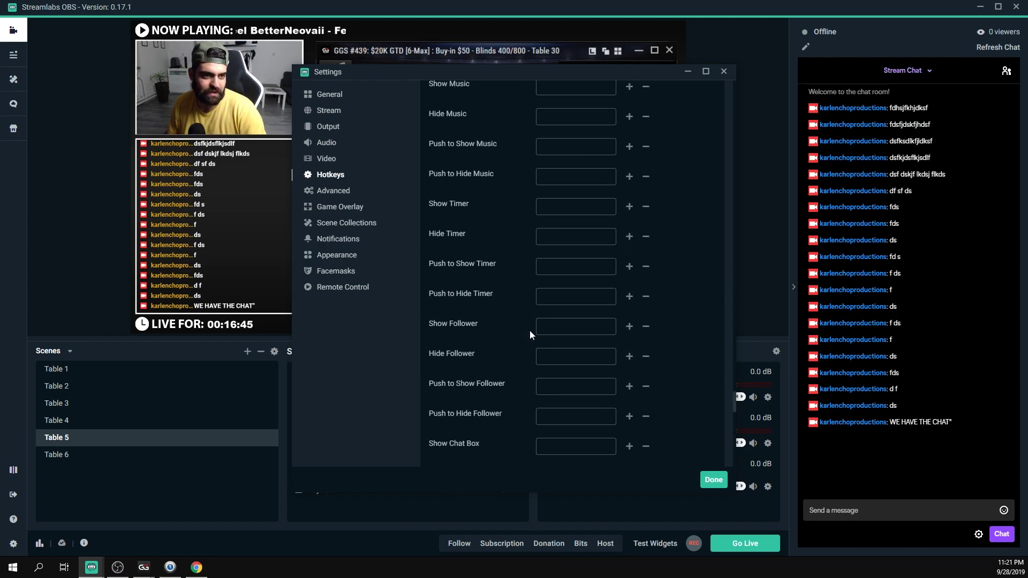
pyautogui.scroll(15, 529, 329)
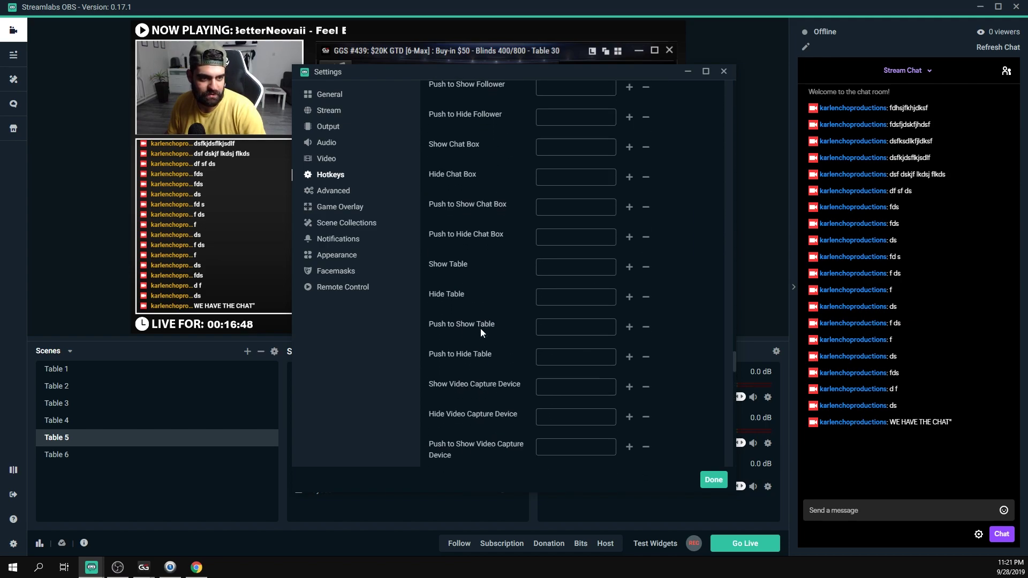
pyautogui.scroll(10, 481, 328)
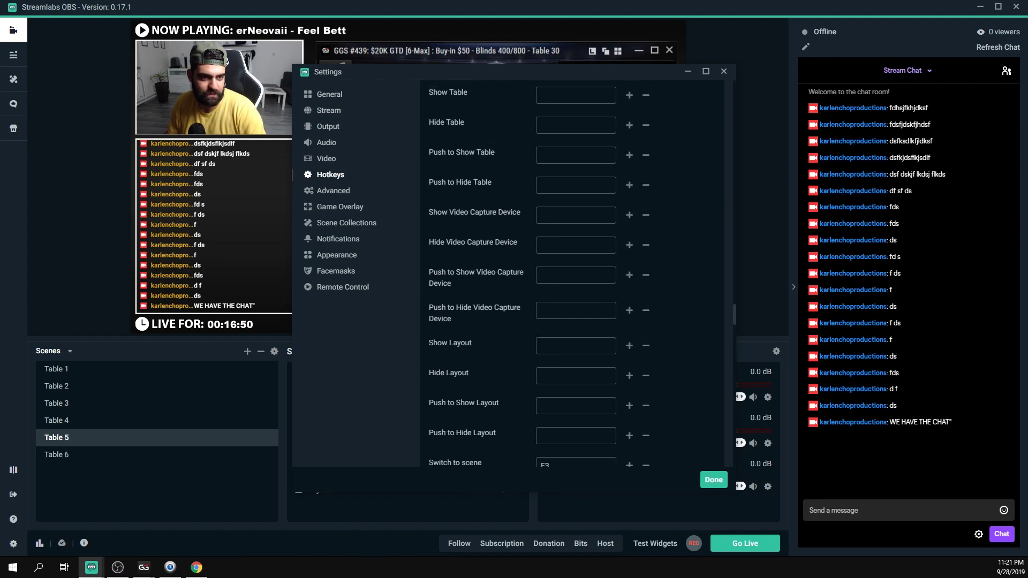
pyautogui.scroll(14, 490, 319)
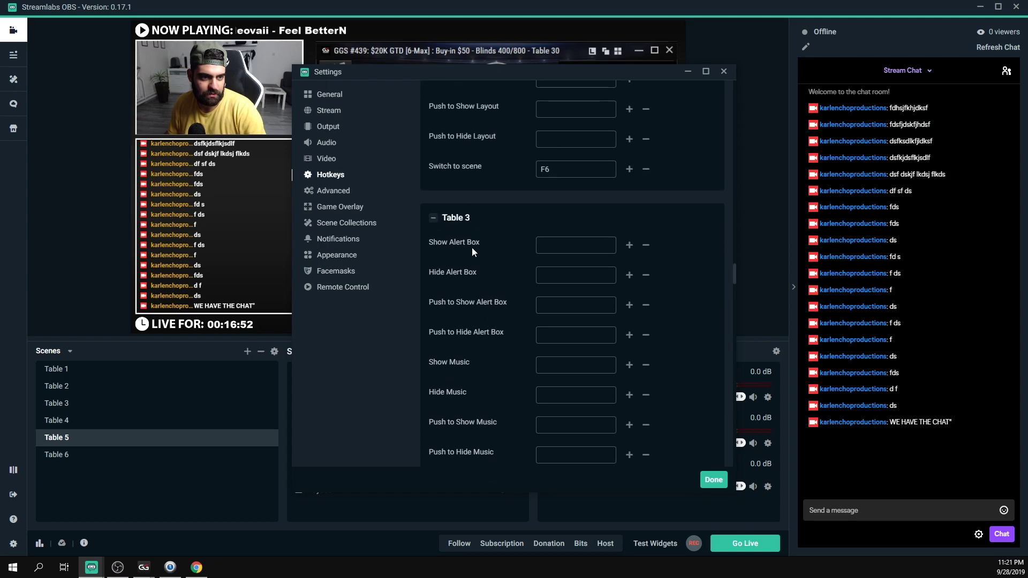
pyautogui.scroll(12, 473, 286)
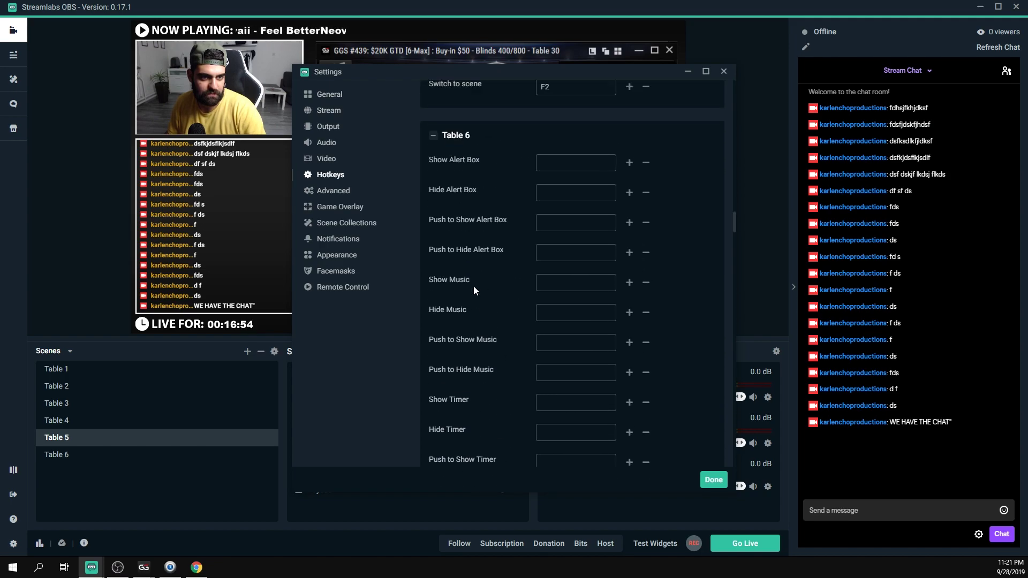
pyautogui.scroll(12, 474, 285)
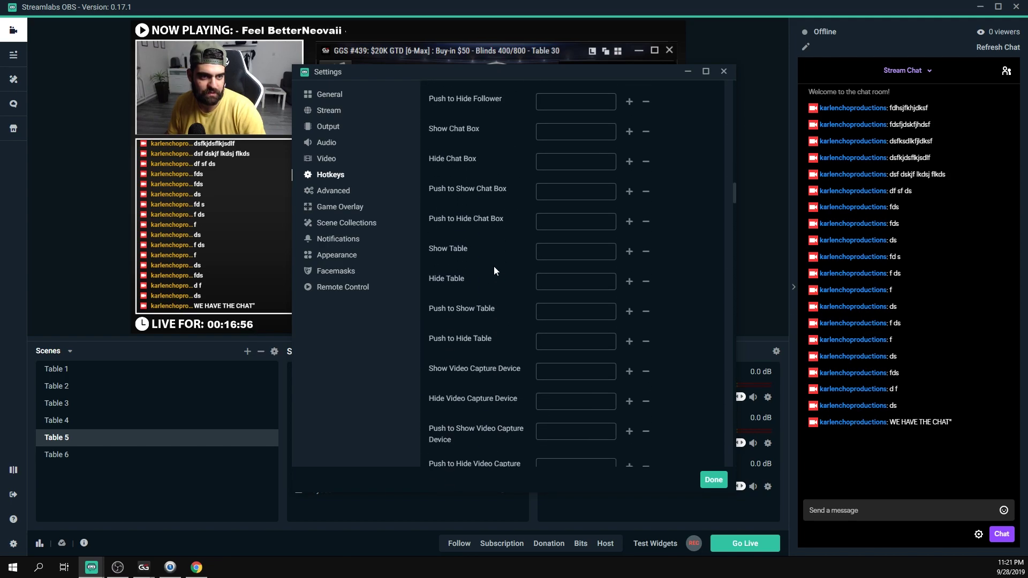
pyautogui.scroll(10, 493, 265)
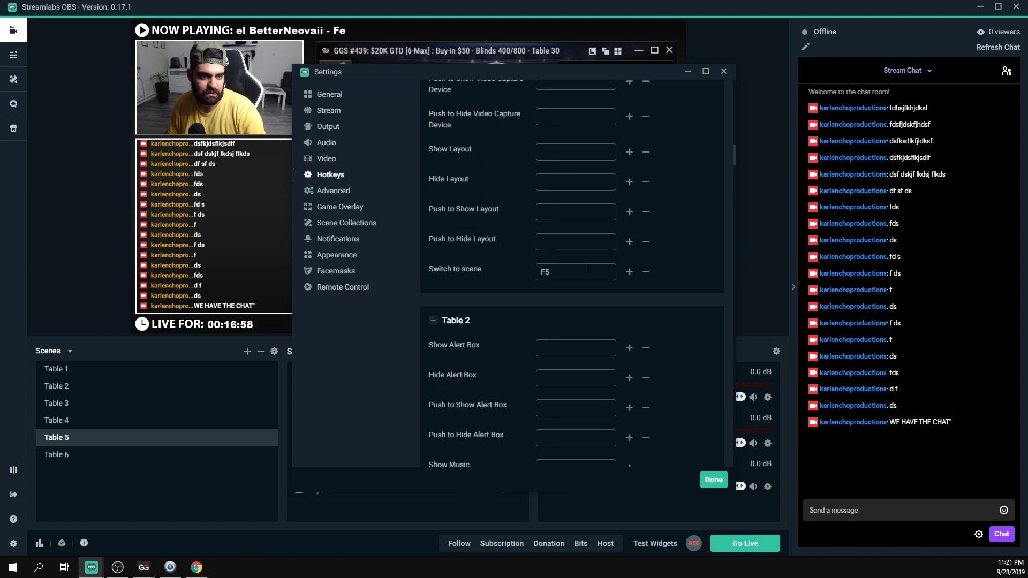
pyautogui.scroll(6, 587, 248)
pyautogui.scroll(10, 587, 248)
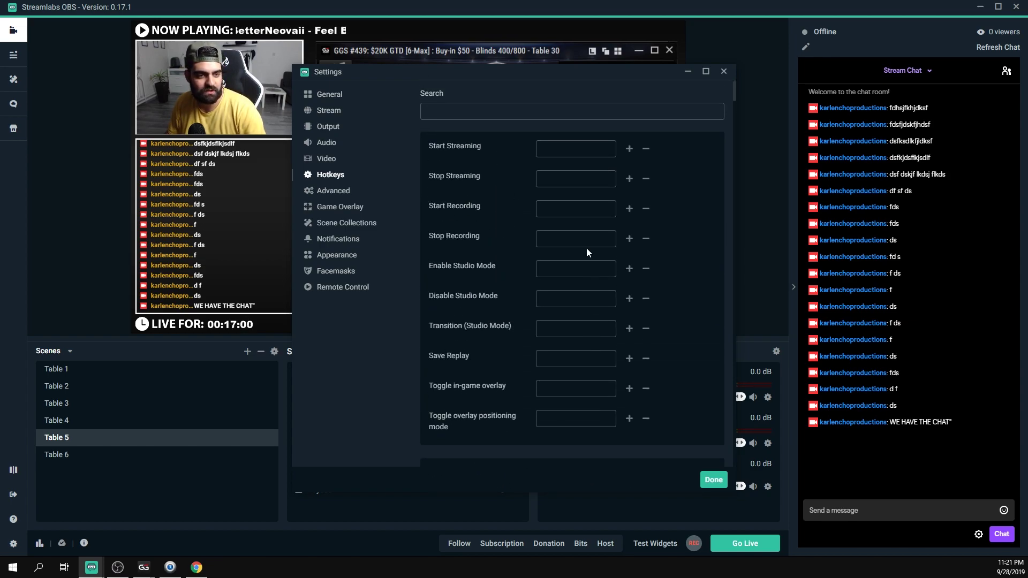
pyautogui.click(713, 479)
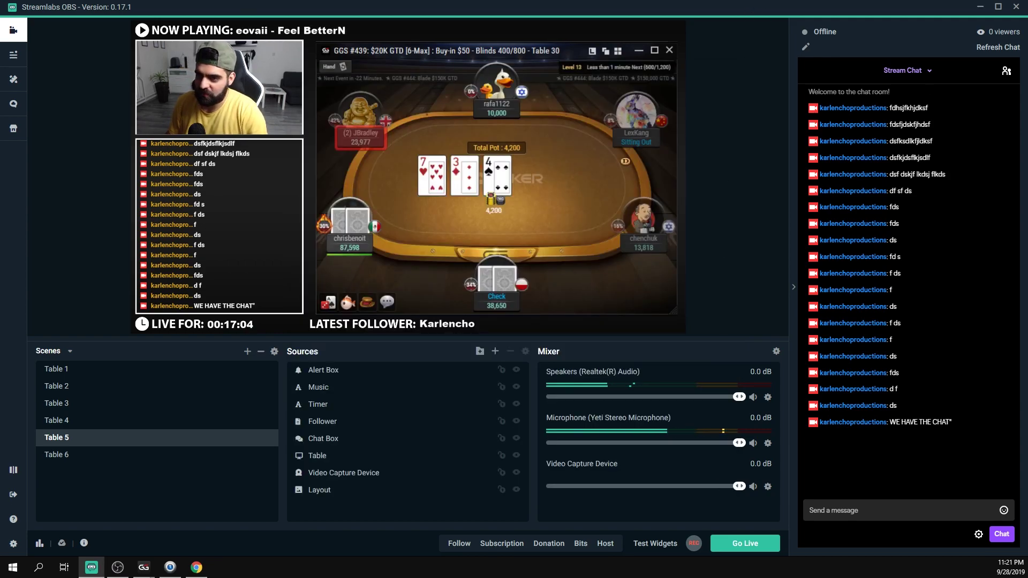
# Switch to the Table 1 scene by hotkey, then select other table scenes directly in the scene list, finishing on Table 2.
pyautogui.hotkey('ctrl', '1')
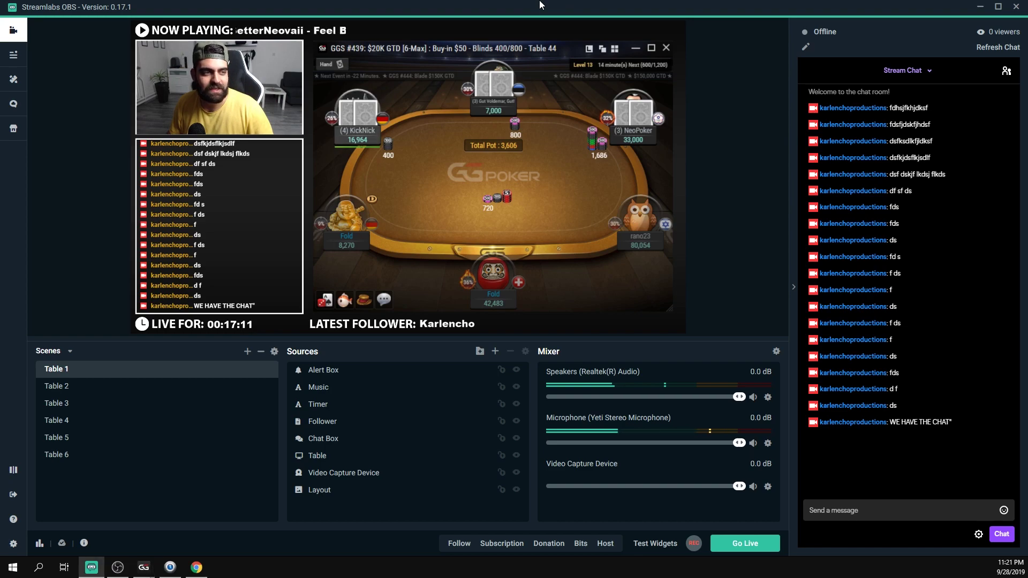
pyautogui.click(75, 437)
pyautogui.click(69, 407)
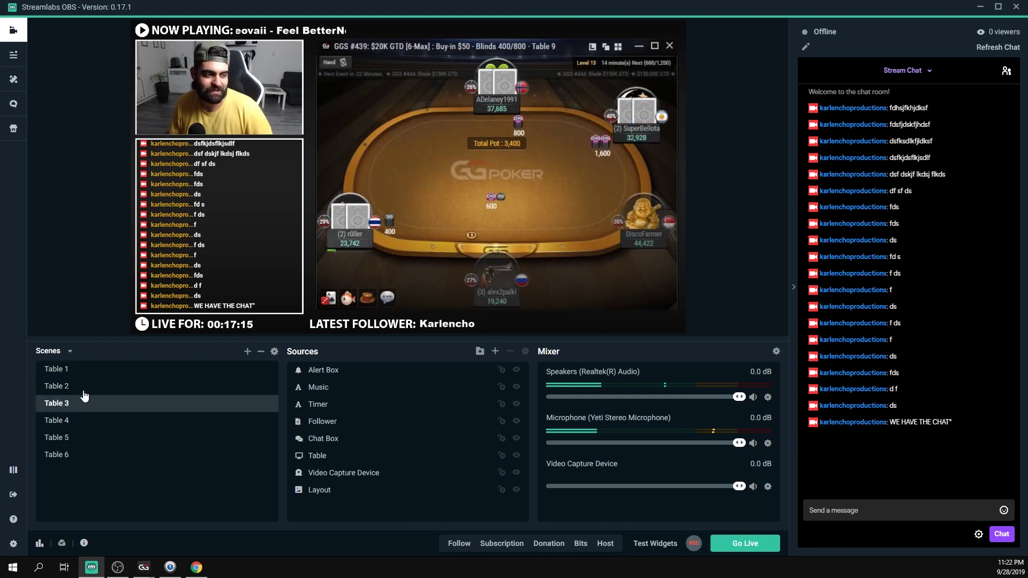
pyautogui.click(84, 389)
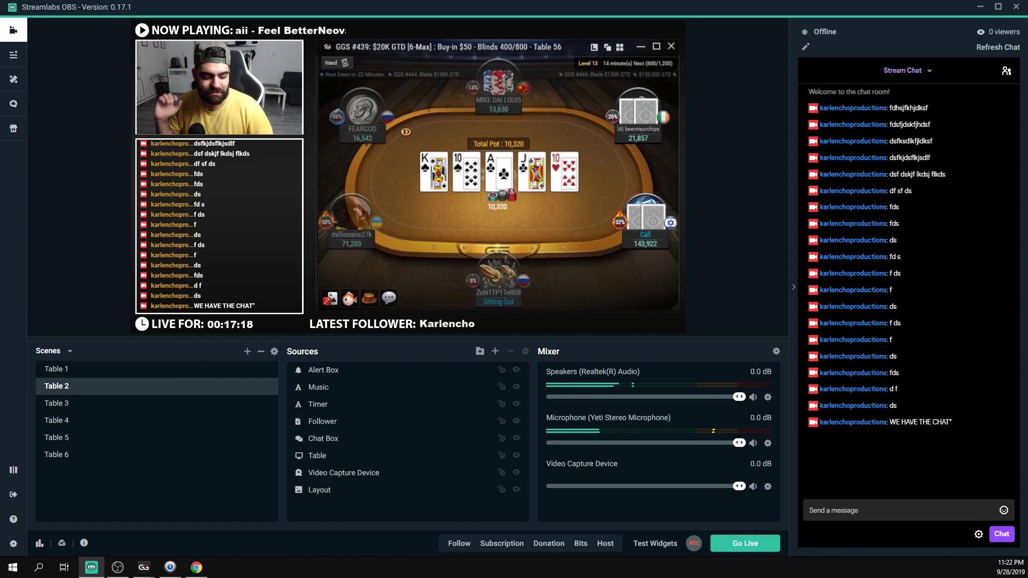
# Cycle through the table scenes from the keyboard to test quick switching, starting with Table 1 and finishing on Table 5.
pyautogui.press('Up')
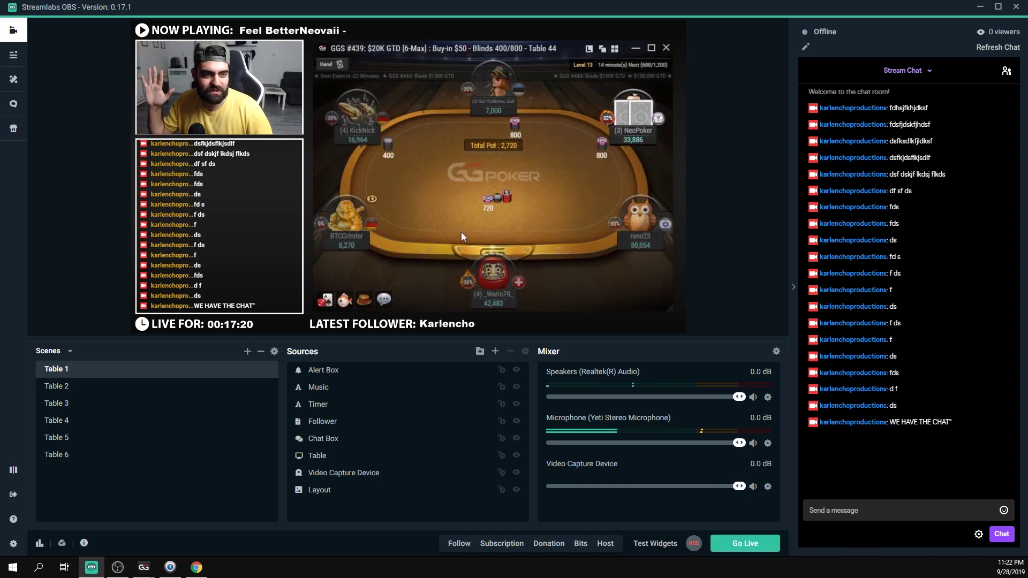
pyautogui.press('Down')
pyautogui.press('Down')
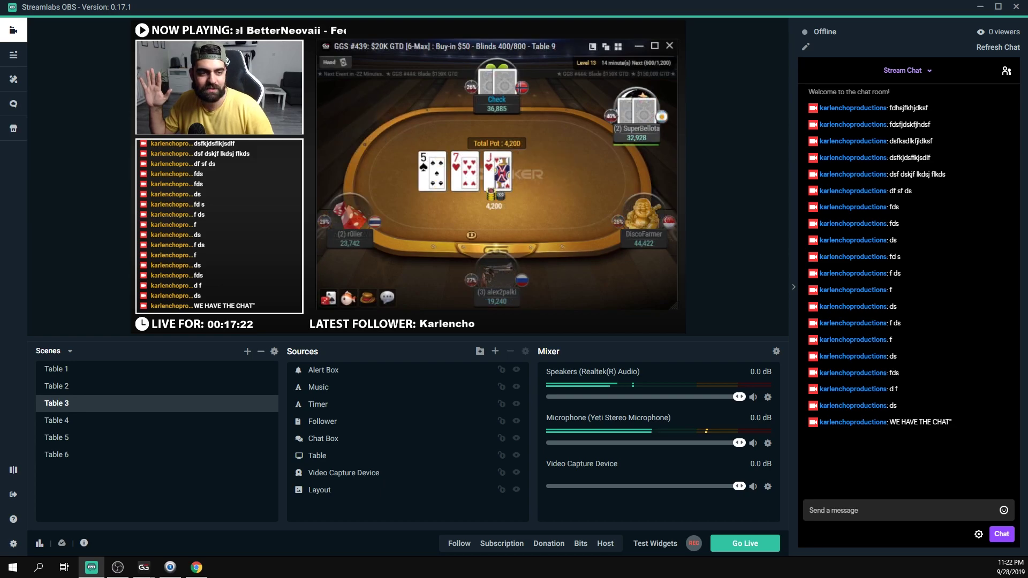
pyautogui.press('Down')
pyautogui.press('Down')
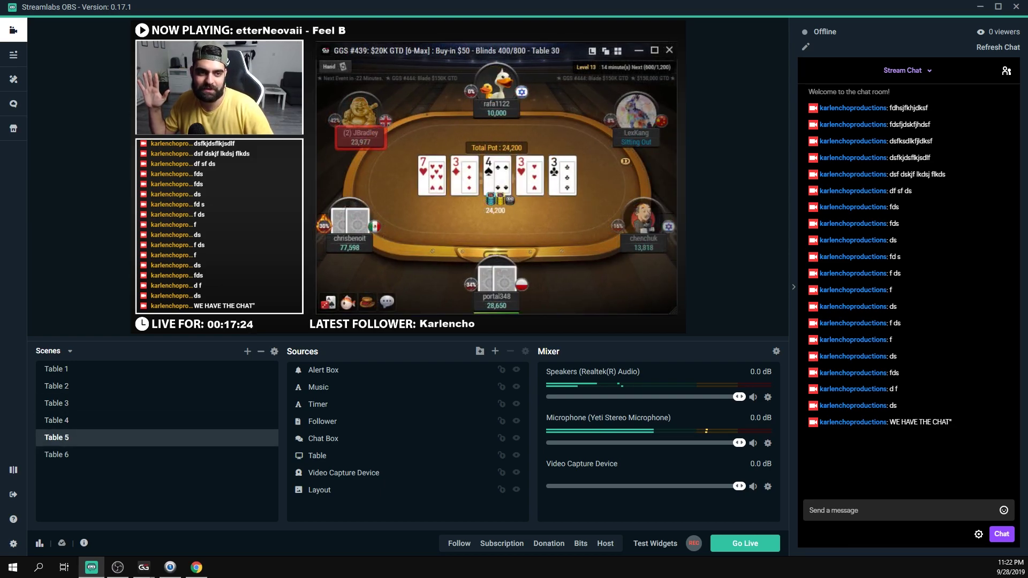
pyautogui.press('Down')
pyautogui.press('Down')
pyautogui.press('Down')
pyautogui.press('Down')
pyautogui.press('Down')
pyautogui.press('Down')
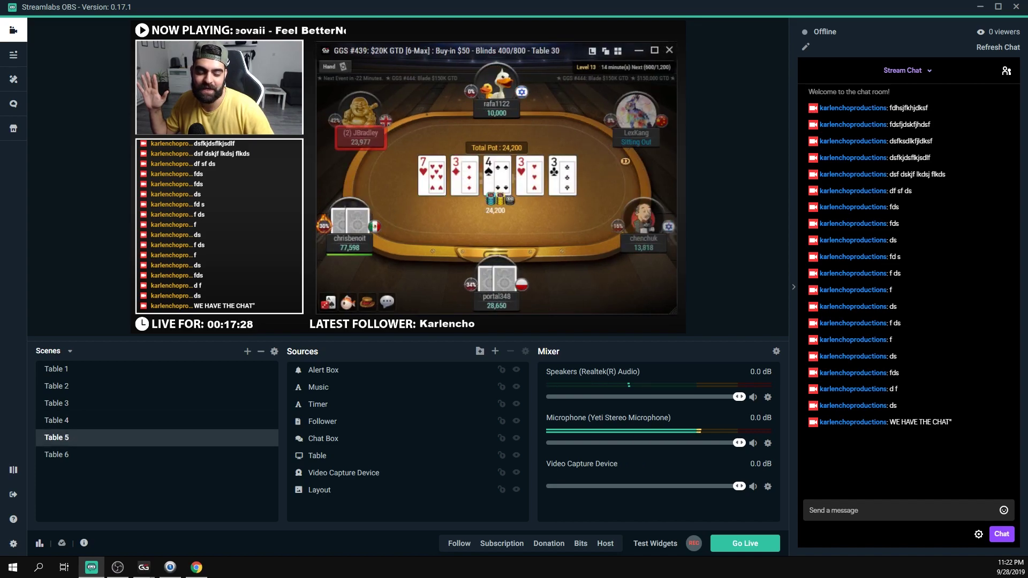
# Switch to the Table 6 scene, then create a new scene named Full Webcam.
pyautogui.press('Down')
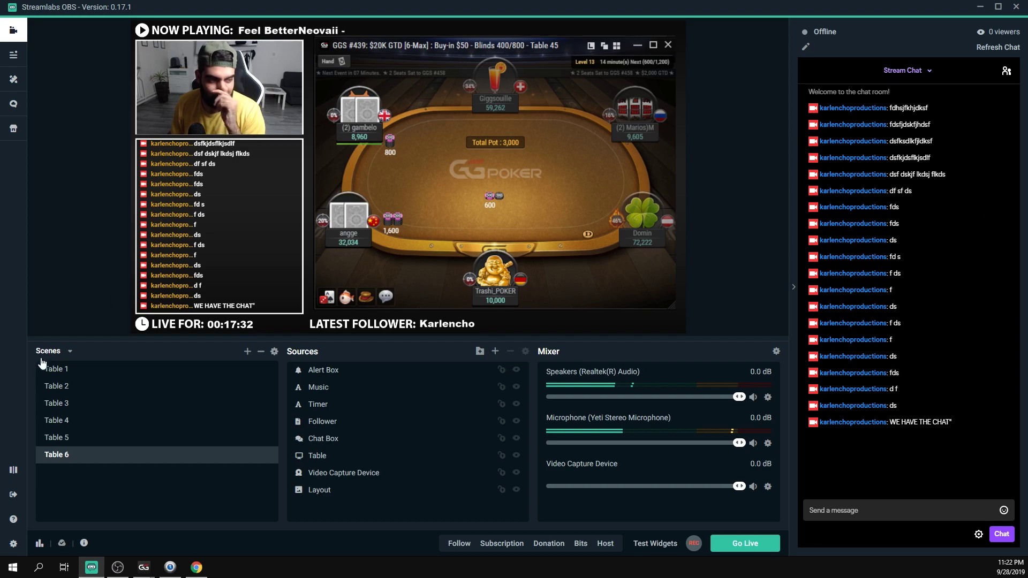
pyautogui.click(247, 353)
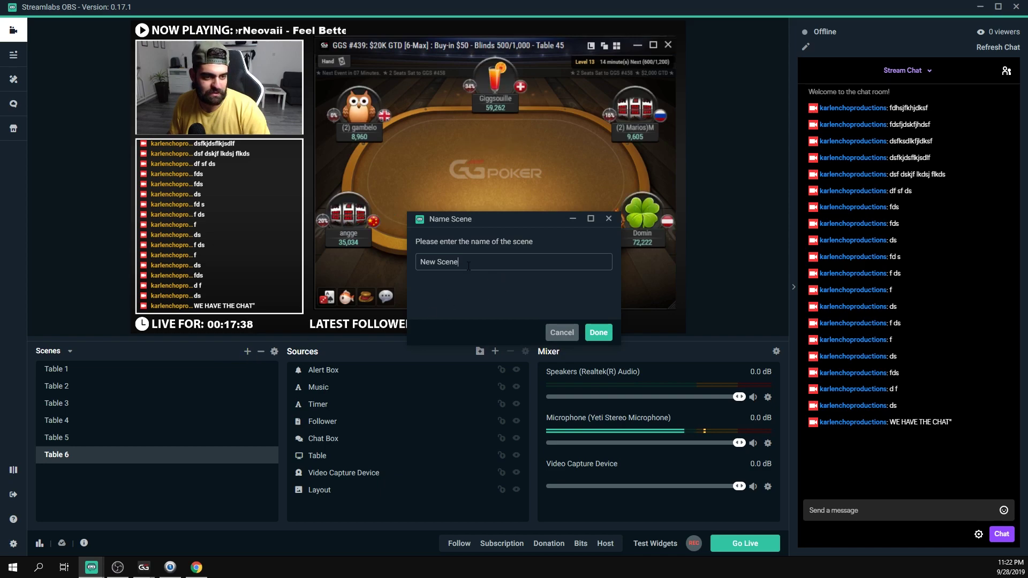
pyautogui.hotkey('ctrl', 'a')
pyautogui.press('BackSpace')
pyautogui.write('Full Webcam')
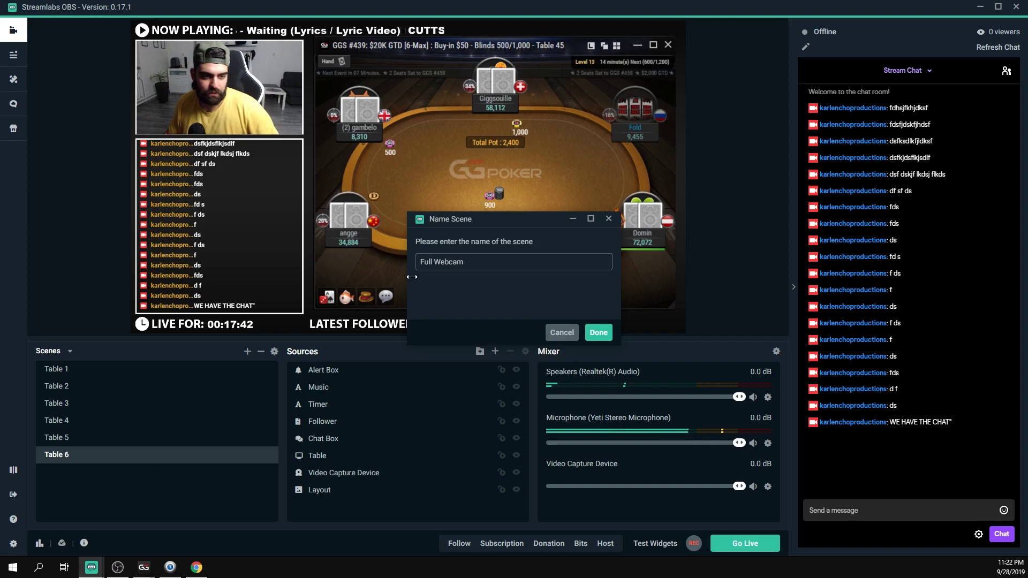
pyautogui.press('Return')
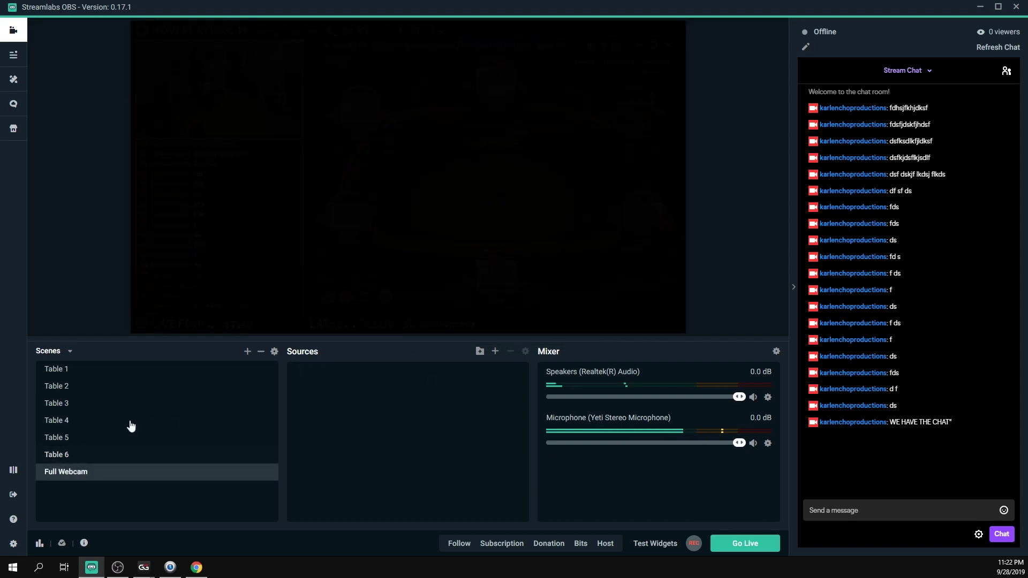
# Add the existing Video Capture Device source to the Full Webcam scene.
pyautogui.click(495, 351)
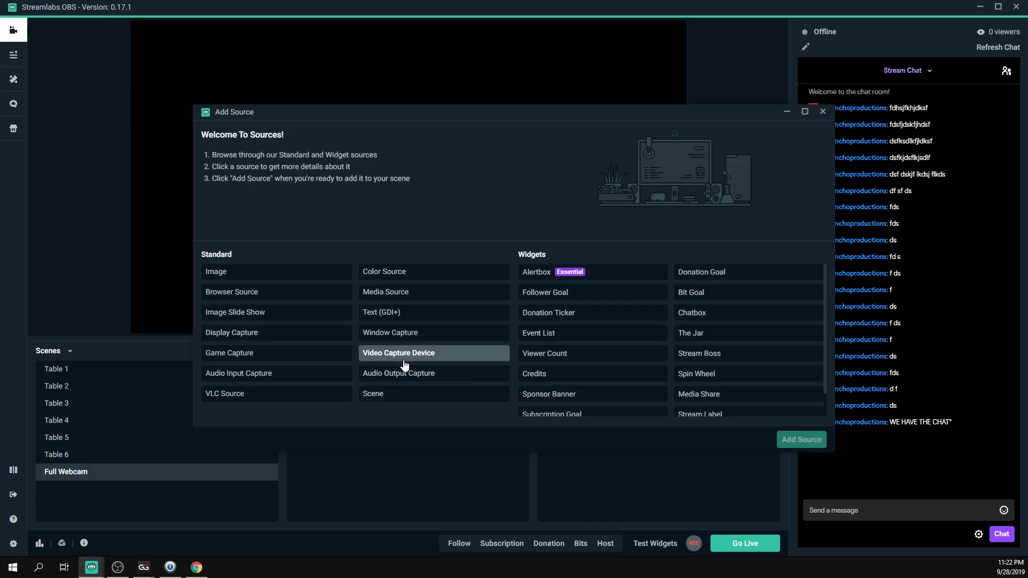
pyautogui.click(404, 358)
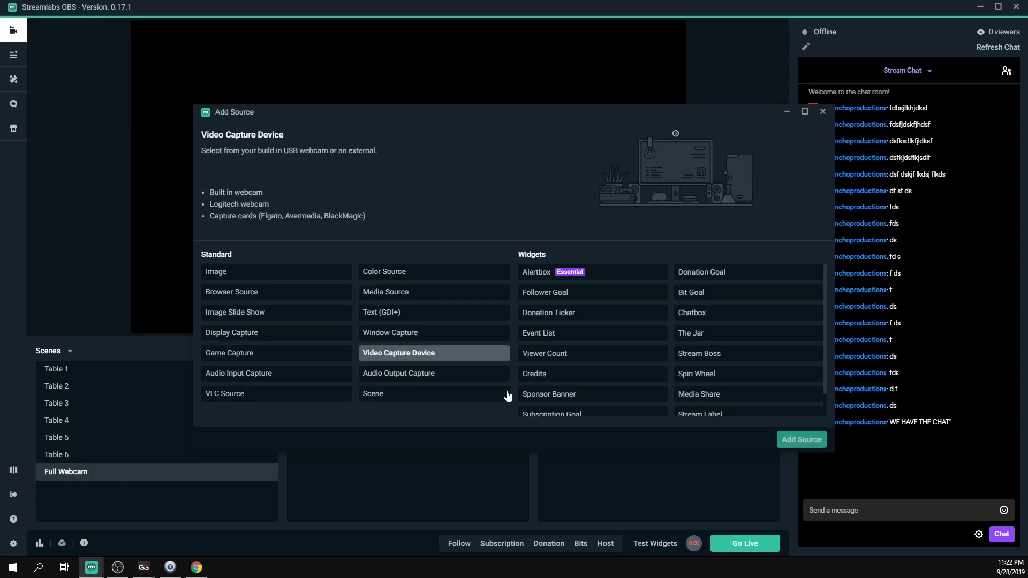
pyautogui.click(800, 444)
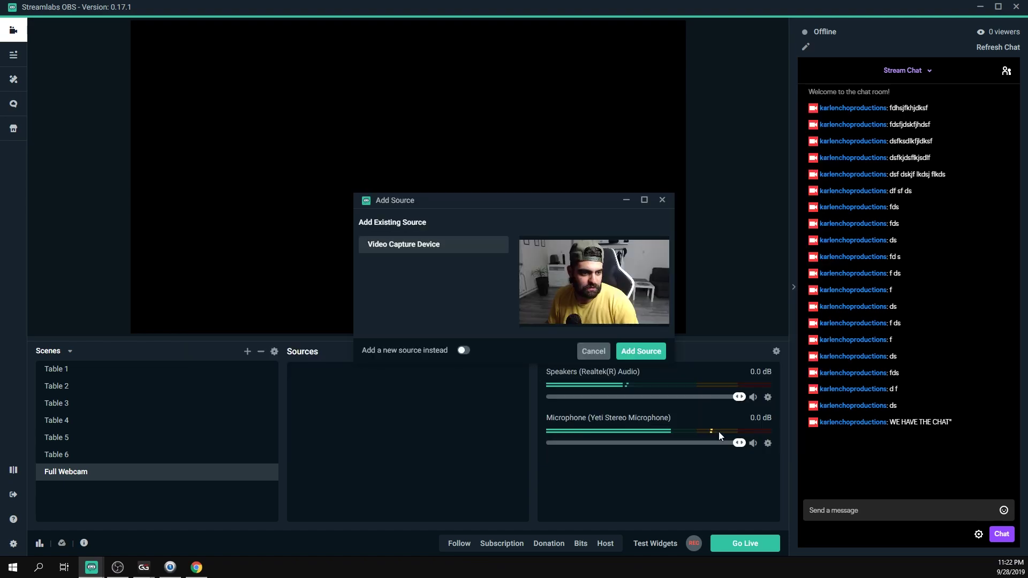
pyautogui.click(633, 349)
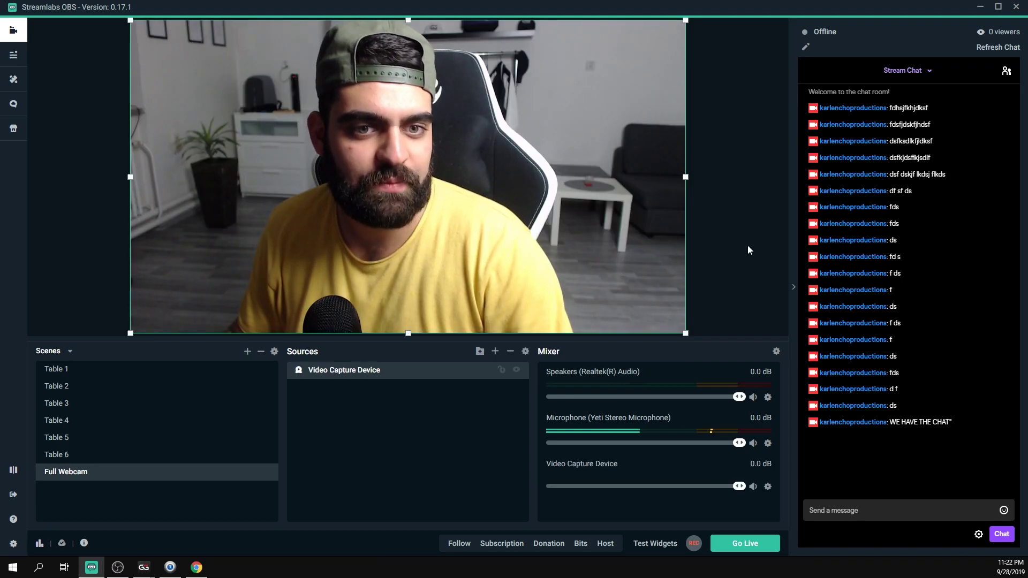
# Assign F7 as the Switch to scene hotkey for the Full Webcam scene and close the settings.
pyautogui.click(13, 543)
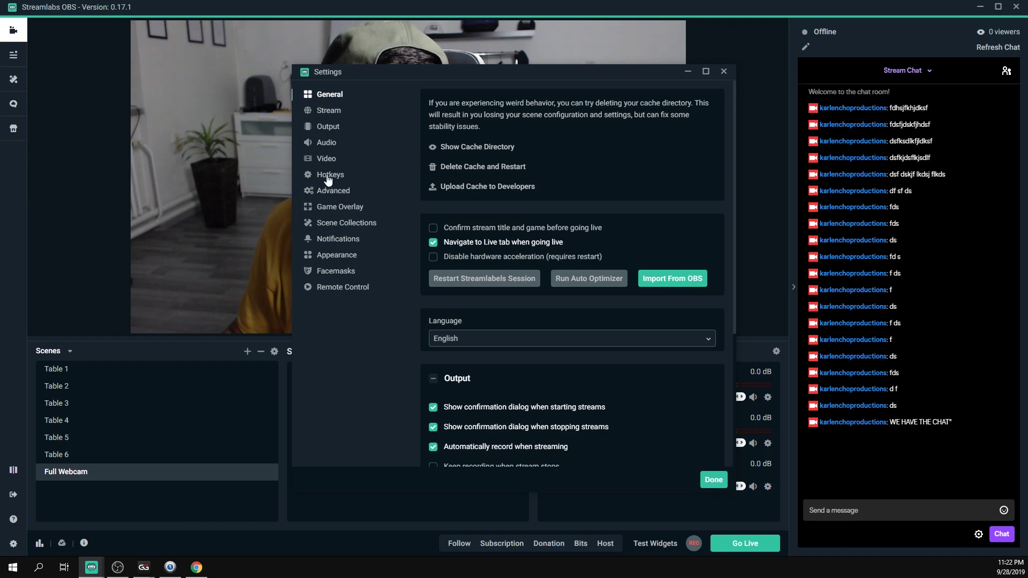
pyautogui.click(328, 175)
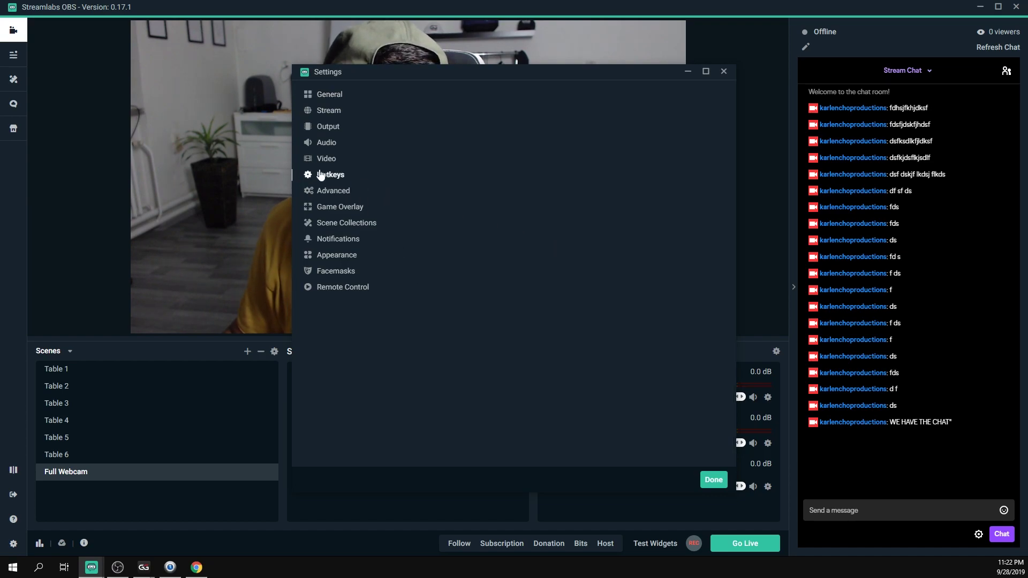
pyautogui.scroll(-15, 458, 183)
pyautogui.scroll(-15, 468, 198)
pyautogui.scroll(-10, 467, 218)
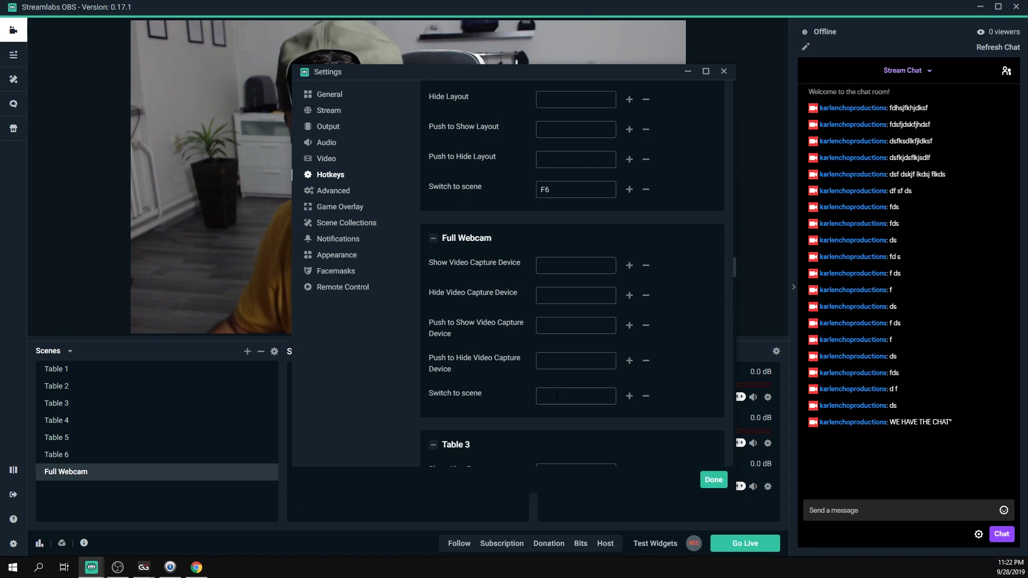
pyautogui.press('F7')
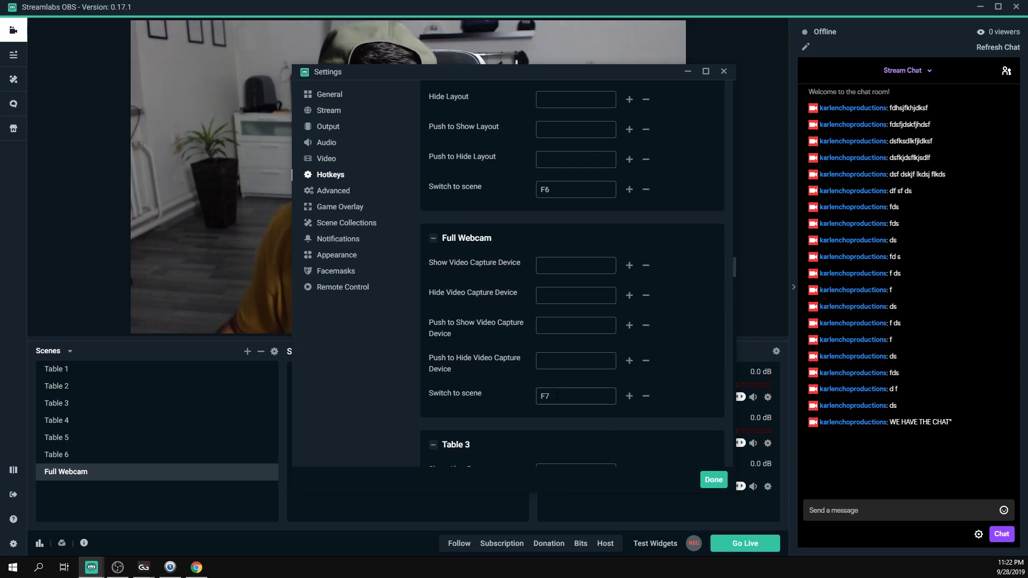
pyautogui.click(713, 479)
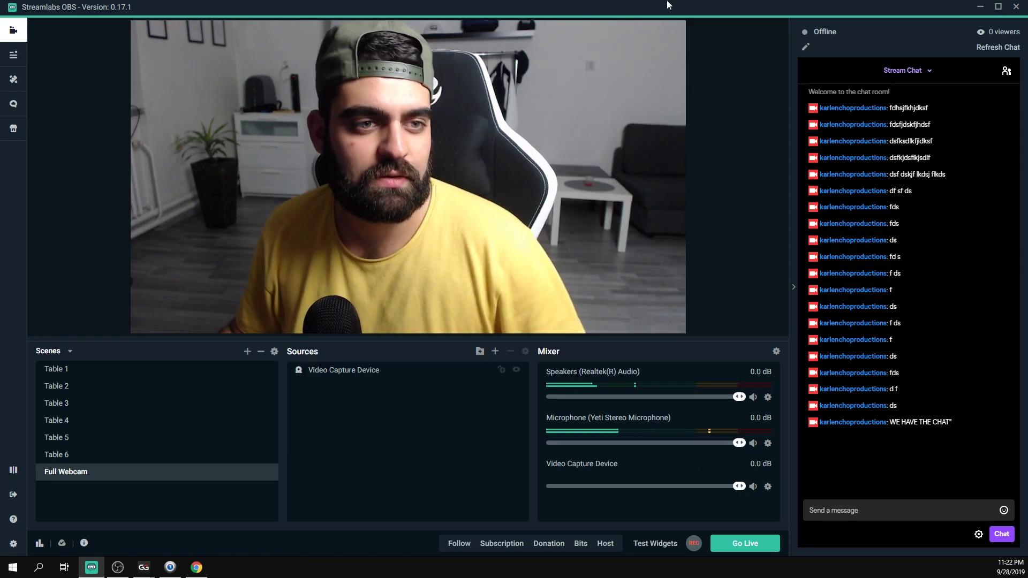
# Test scene switching by hotkey with Table 1, Full Webcam and Table 6, then select Table 4 and Table 3 in the scene list.
pyautogui.press('F1')
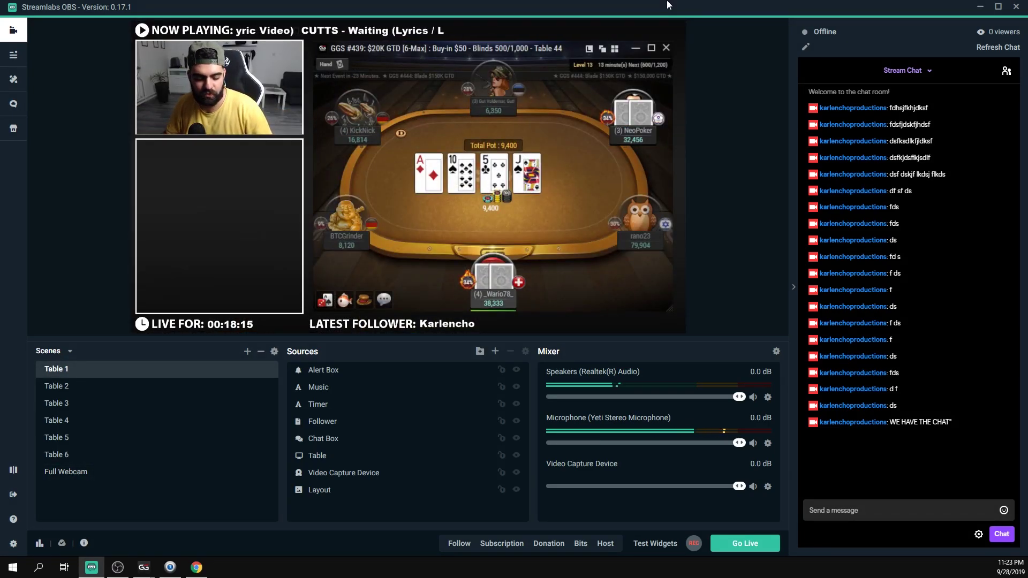
pyautogui.press('F7')
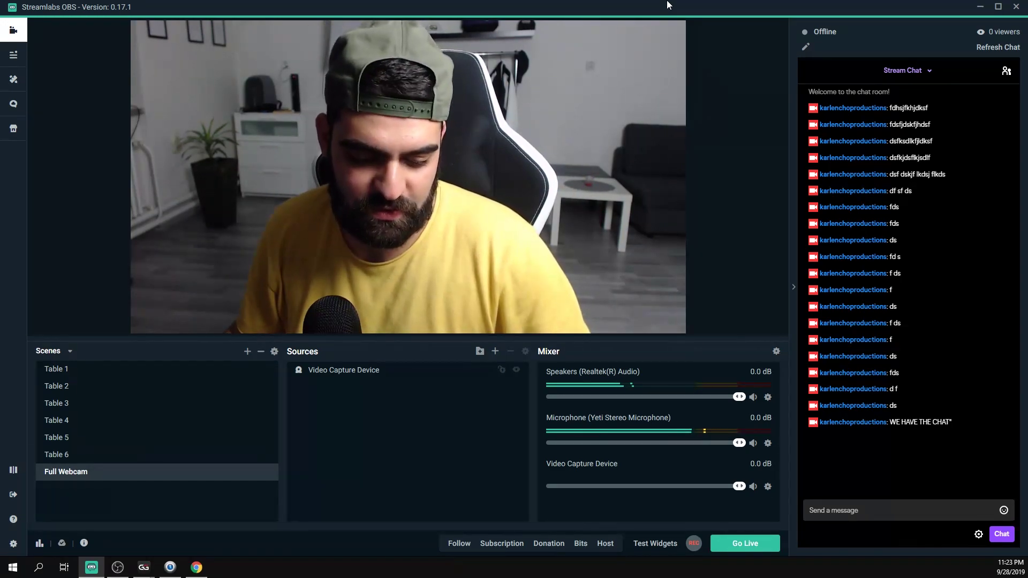
pyautogui.press('F6')
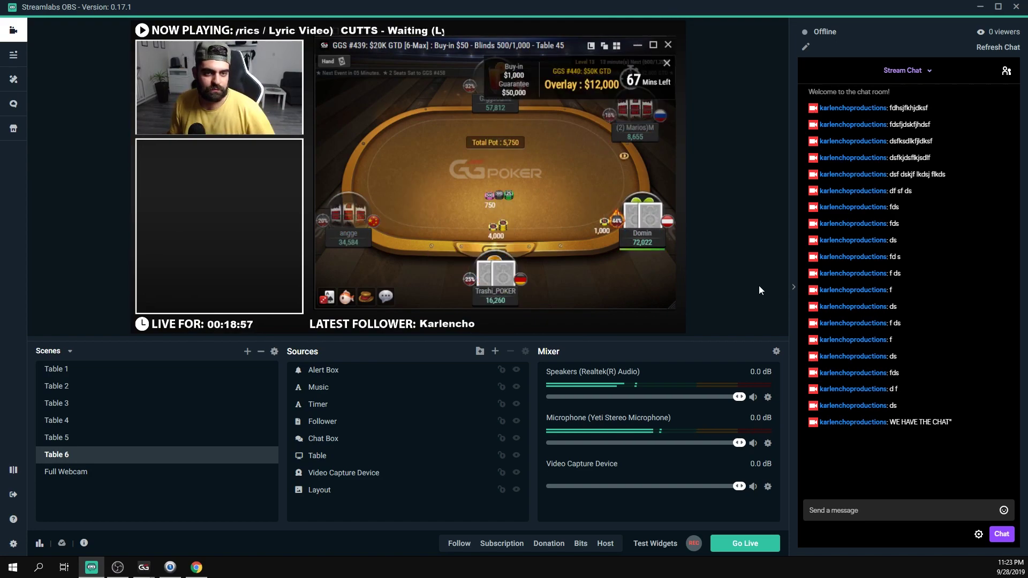
pyautogui.click(74, 426)
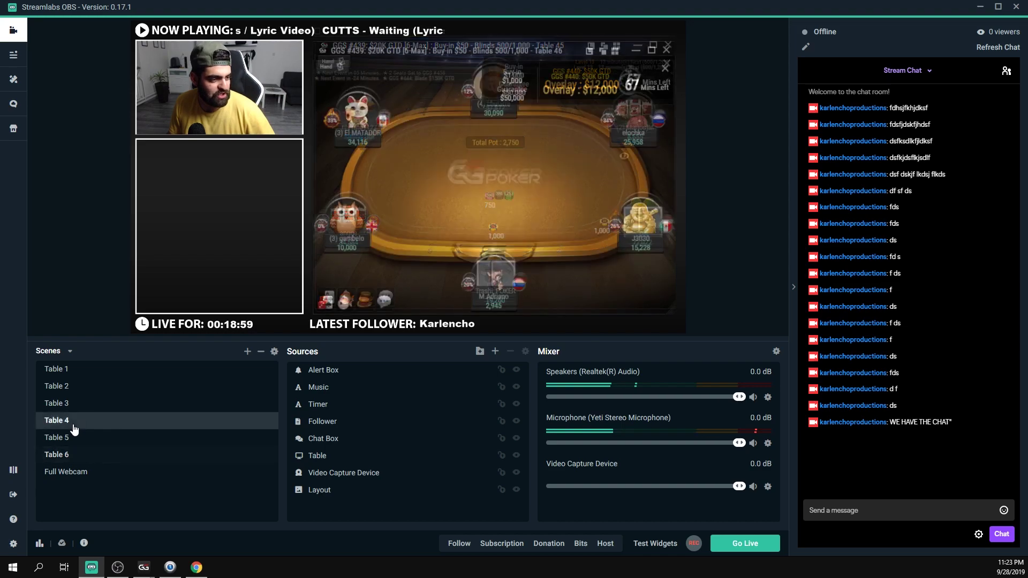
pyautogui.click(77, 406)
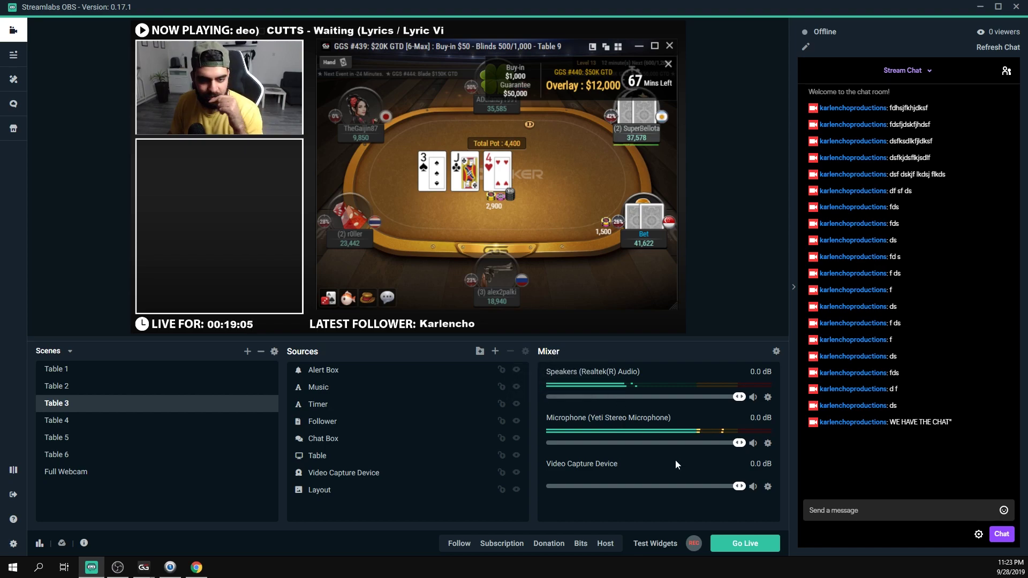
# Mute the Video Capture Device in the mixer and add a Gain filter to the Yeti Stereo Microphone.
pyautogui.click(752, 489)
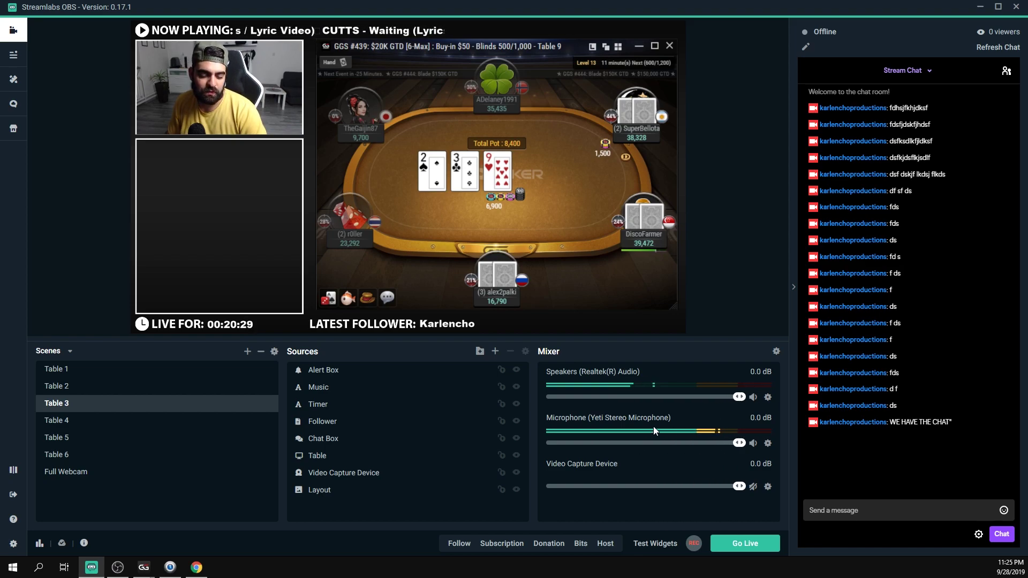
pyautogui.click(767, 443)
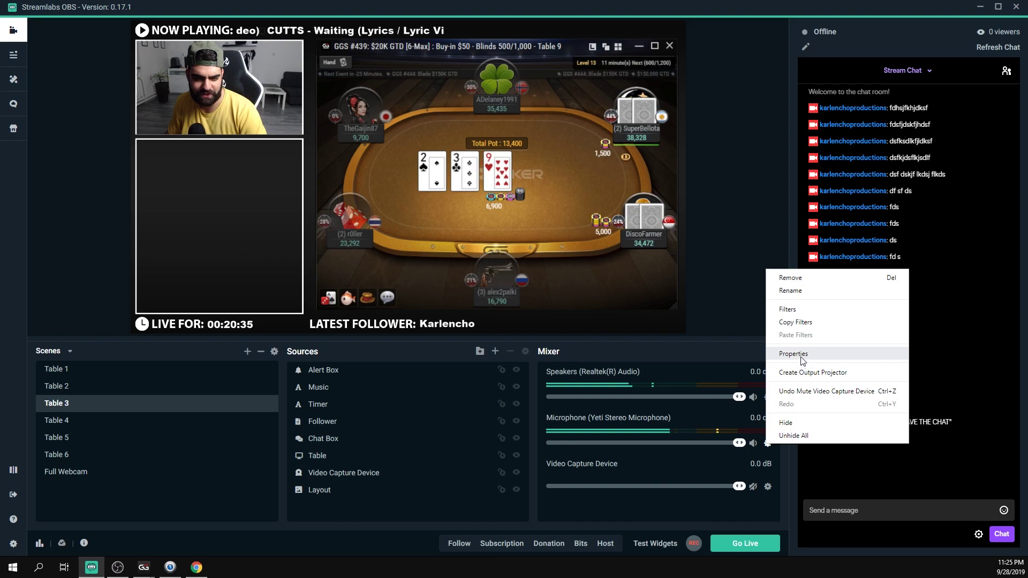
pyautogui.click(801, 309)
pyautogui.click(312, 238)
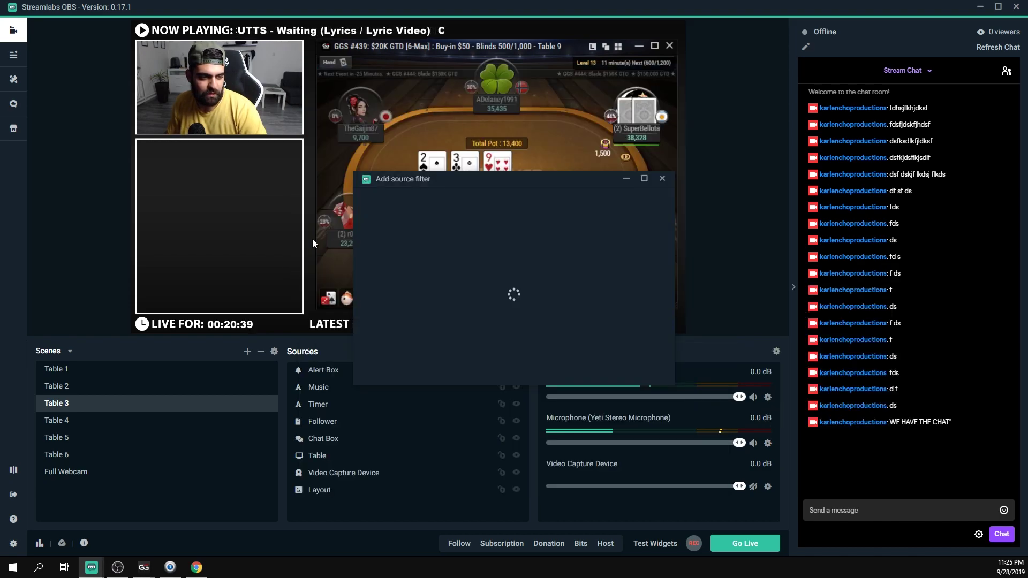
pyautogui.click(389, 225)
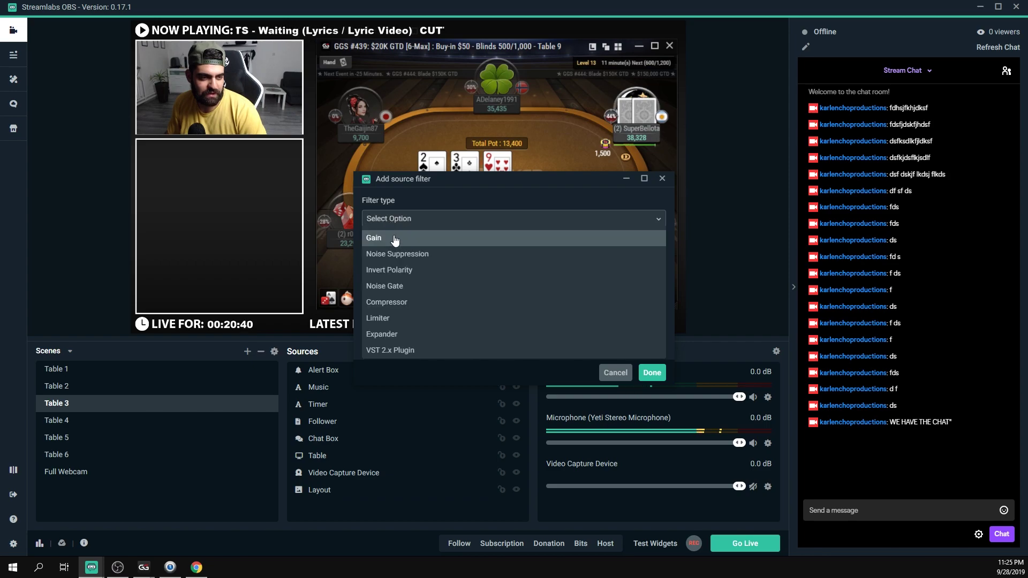
pyautogui.click(384, 237)
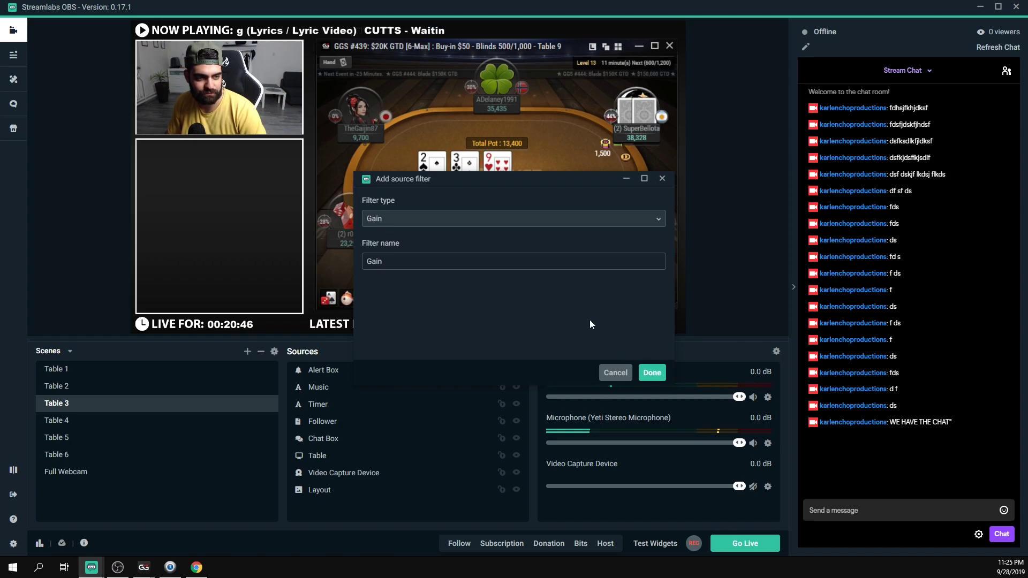
pyautogui.click(652, 371)
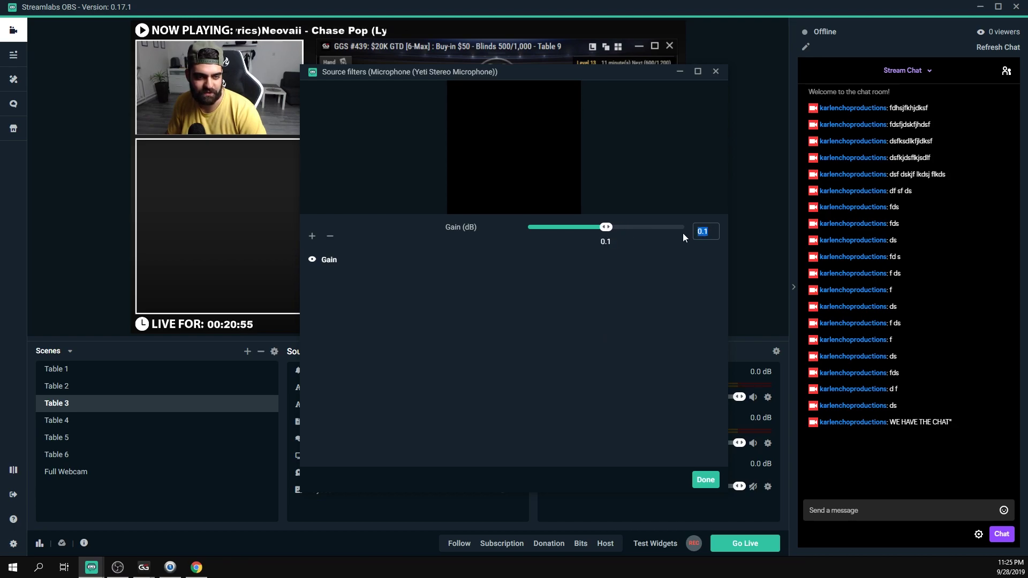
pyautogui.click(703, 480)
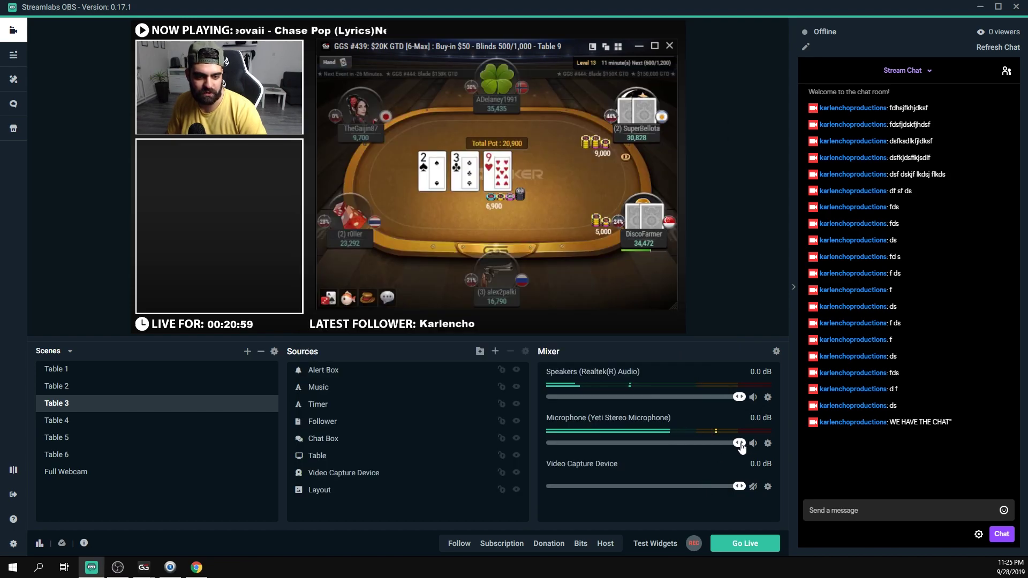
# Check the microphone's mixer volume slider and review its source filters, then close the filter window.
pyautogui.moveTo(740, 446)
pyautogui.mouseDown()
pyautogui.moveTo(588, 447)
pyautogui.moveTo(741, 444)
pyautogui.mouseUp()
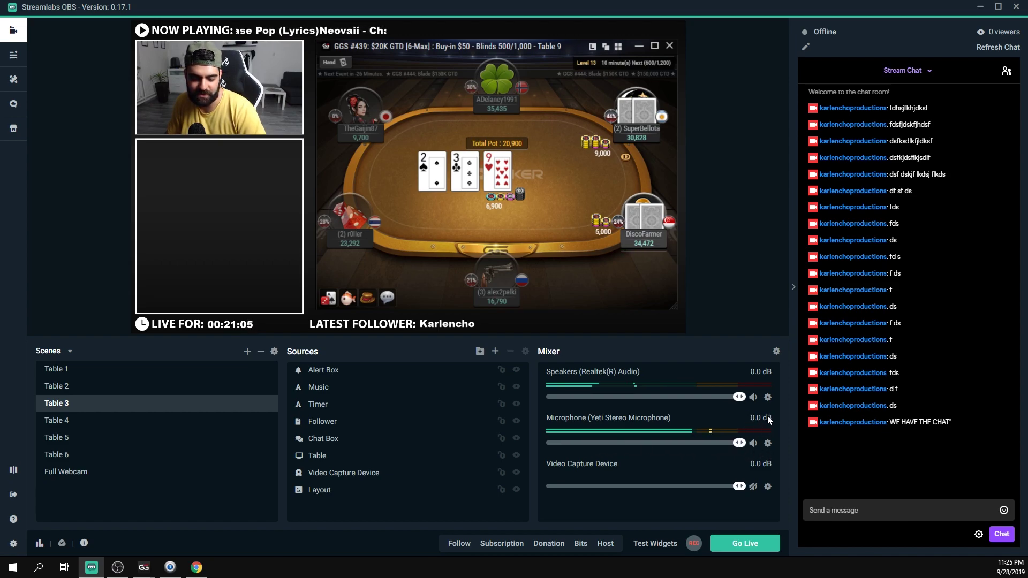
pyautogui.click(767, 444)
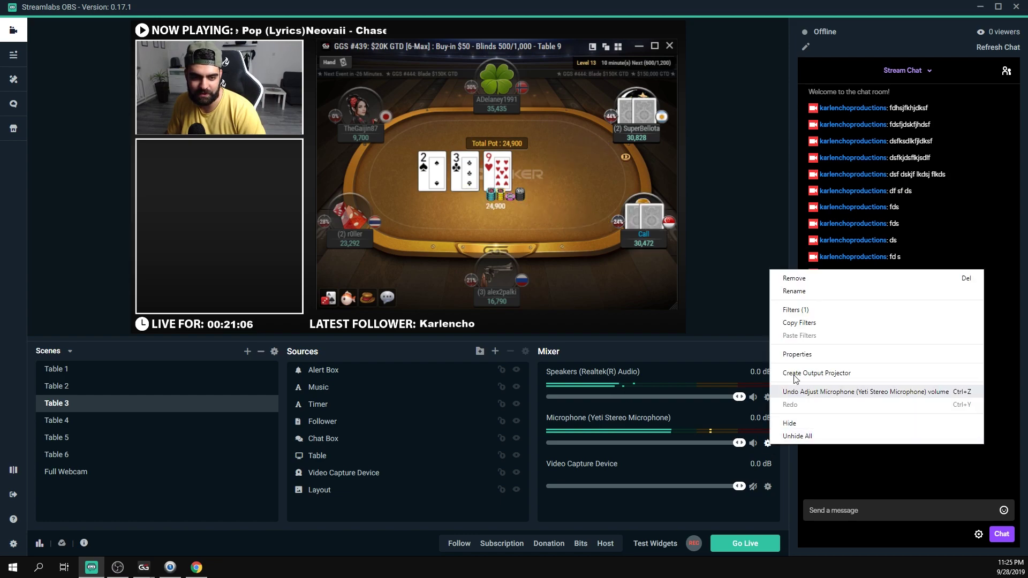
pyautogui.click(796, 314)
pyautogui.click(716, 72)
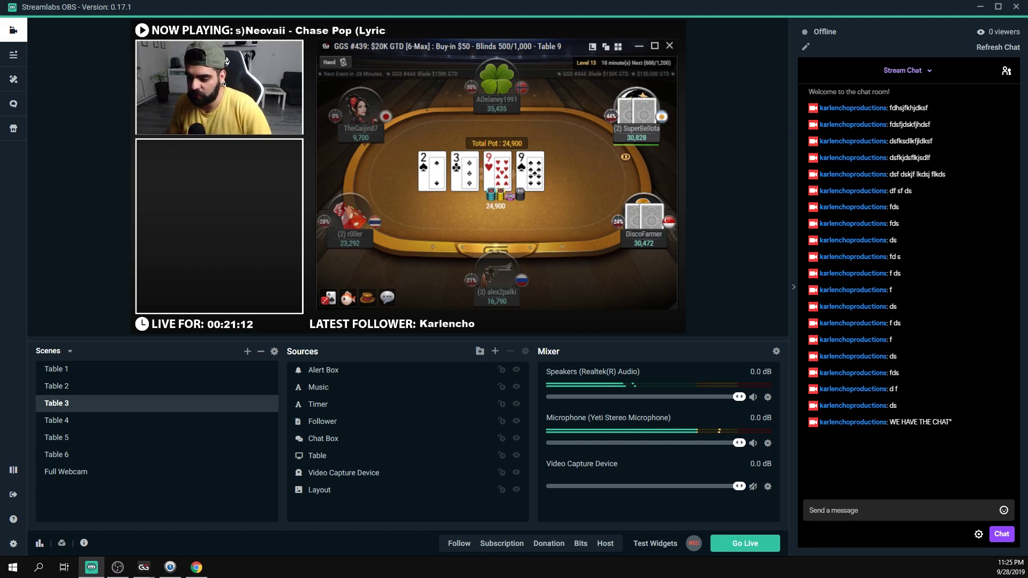
# Adjust the YouTube music volume in Chrome, switching back to Streamlabs OBS to check the speaker level in the mixer.
pyautogui.hotkey('alt', 'Tab')
pyautogui.moveTo(114, 476)
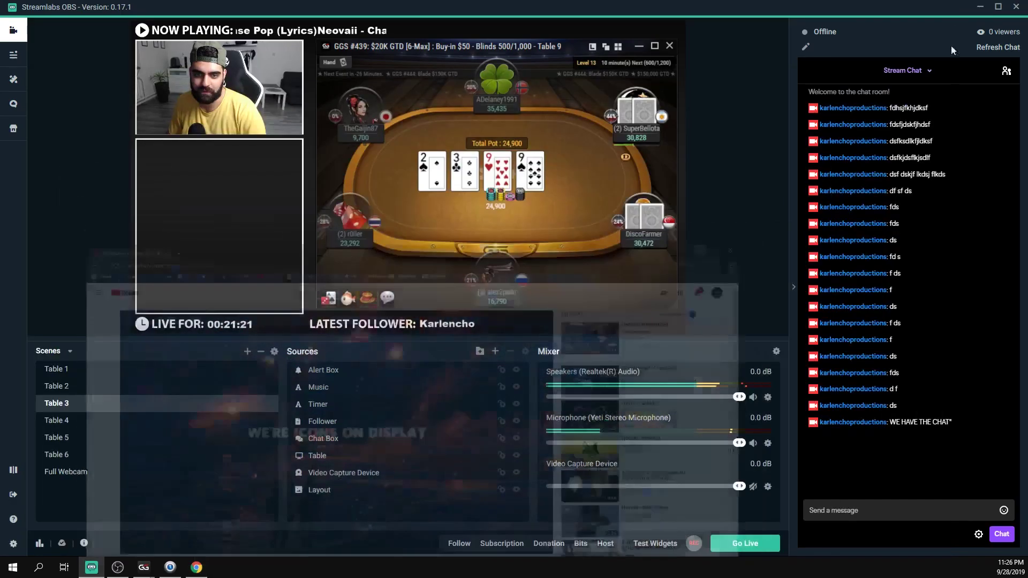
pyautogui.click(962, 9)
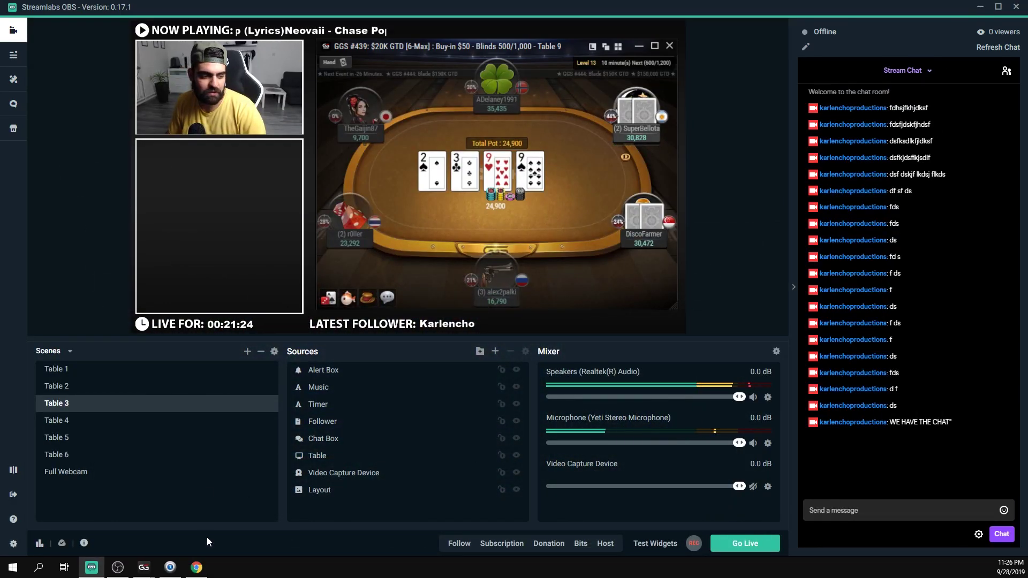
pyautogui.click(196, 566)
pyautogui.click(196, 567)
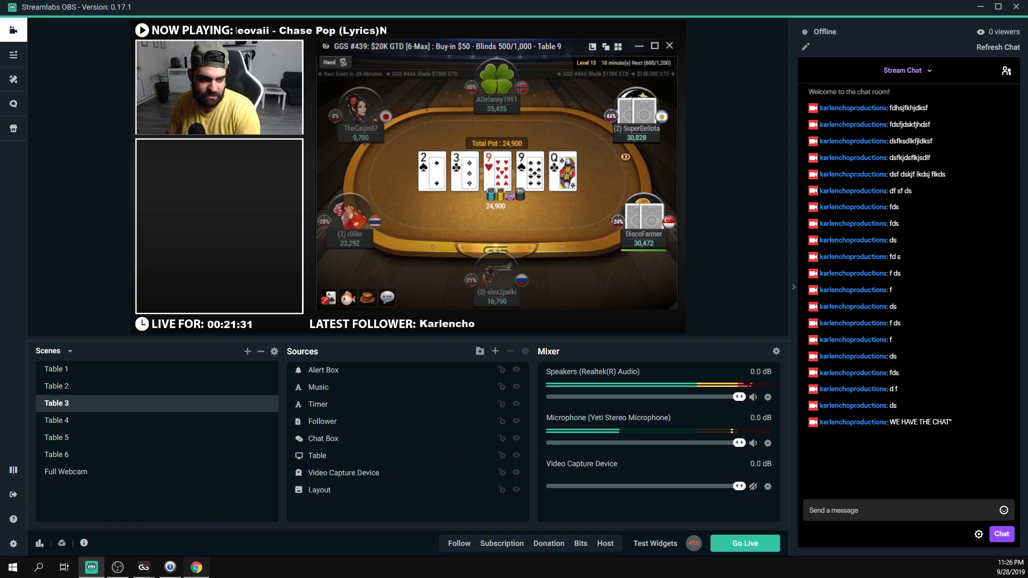
pyautogui.click(196, 566)
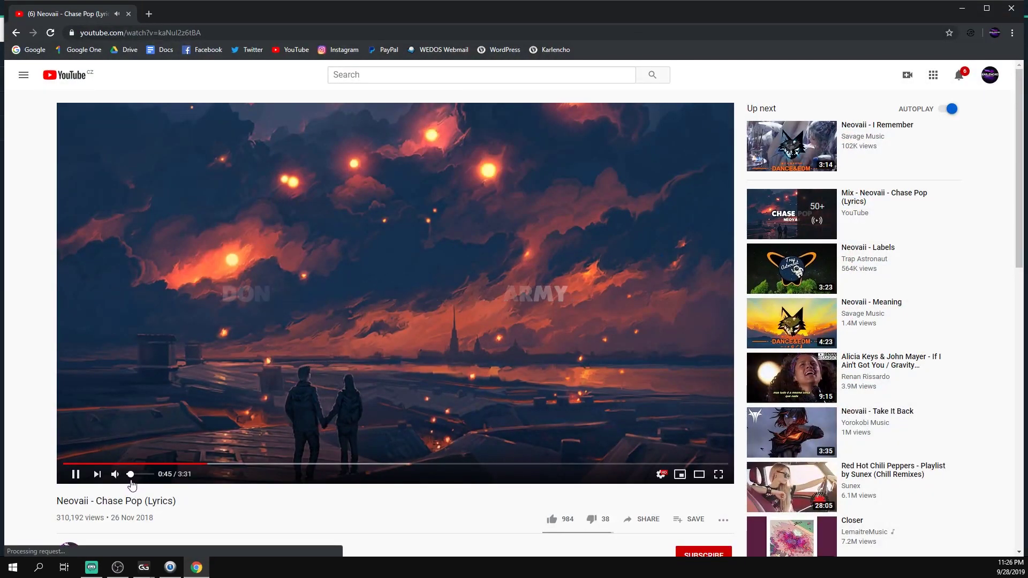
pyautogui.click(961, 9)
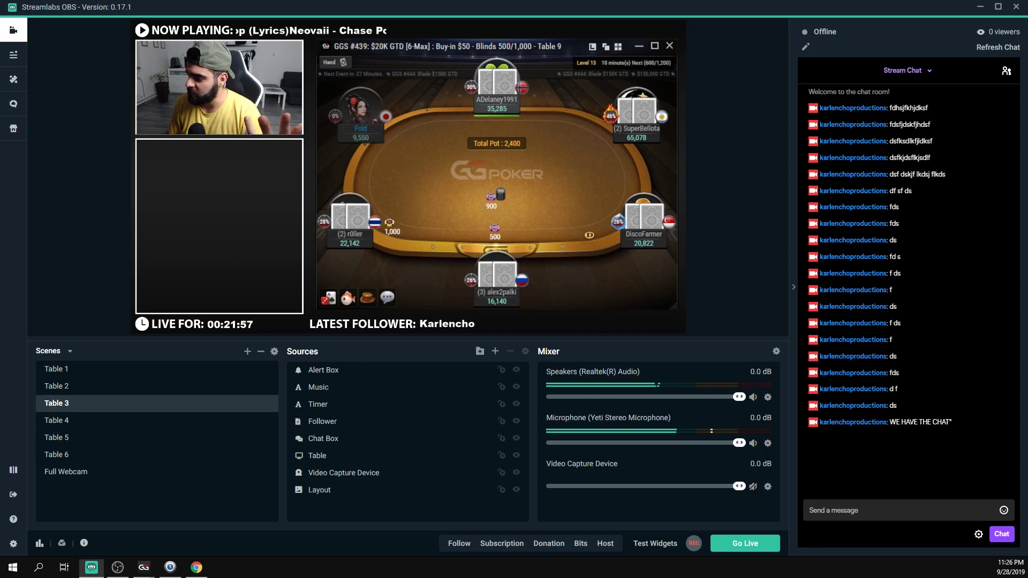
# Open the System Sound settings in Windows Settings.
pyautogui.press('super+i')
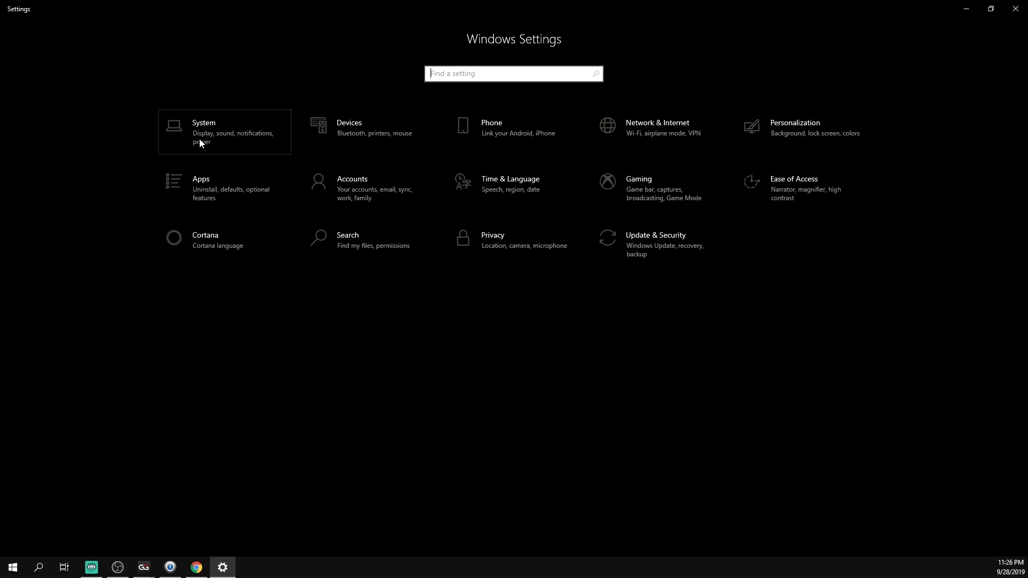
pyautogui.click(200, 141)
pyautogui.click(69, 145)
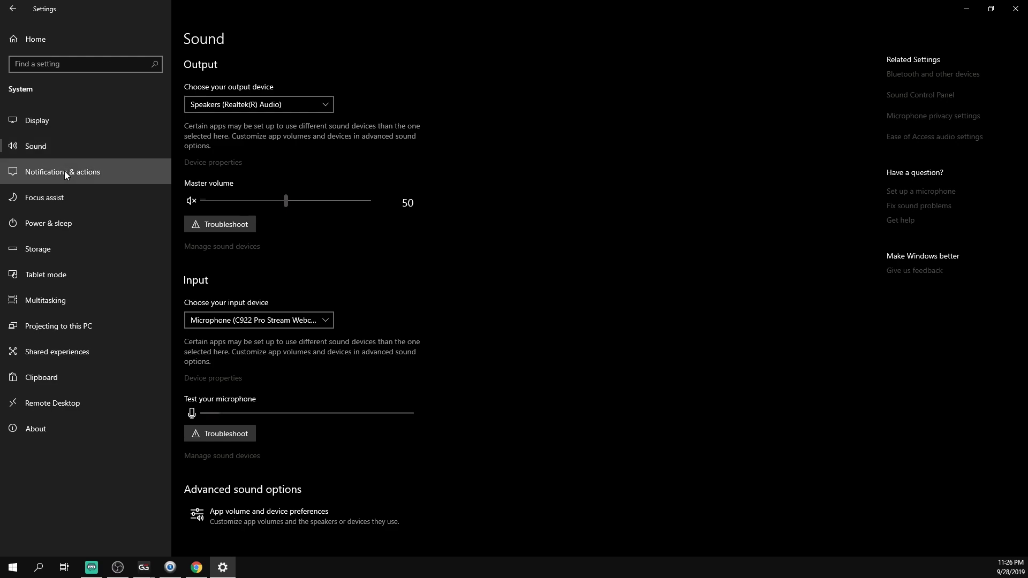
# View the Notifications & actions settings in Windows, then minimize the Settings window.
pyautogui.click(64, 171)
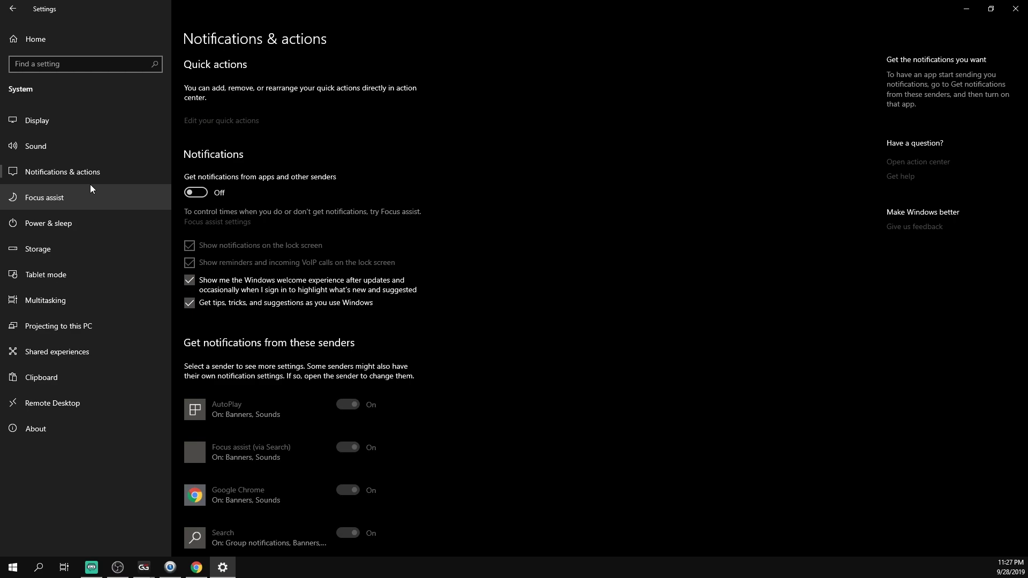
pyautogui.click(966, 9)
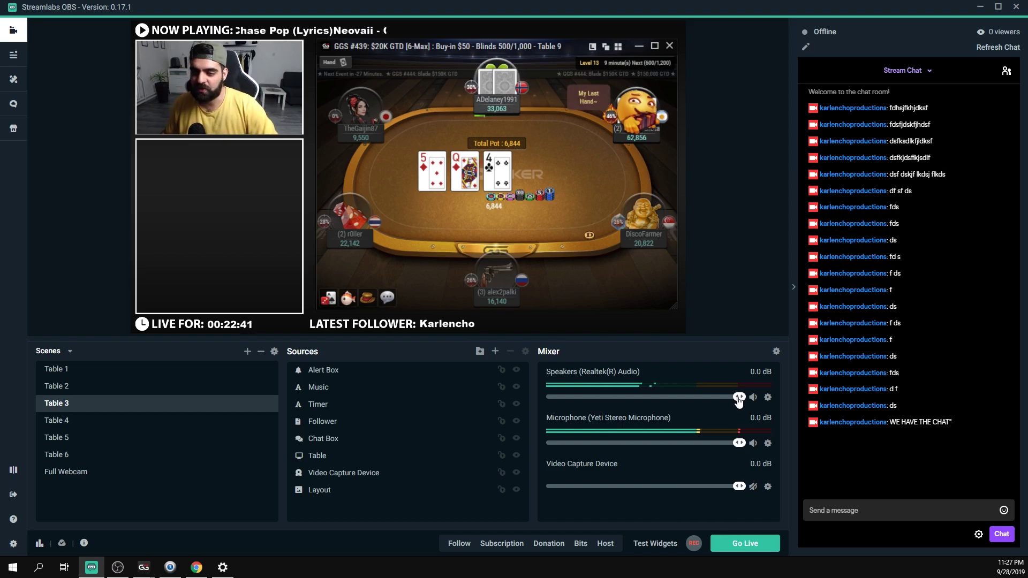
# Switch to Chrome, load twitch.tv in a maximized window and open the account's Creator Dashboard.
pyautogui.hotkey('alt', 'Tab')
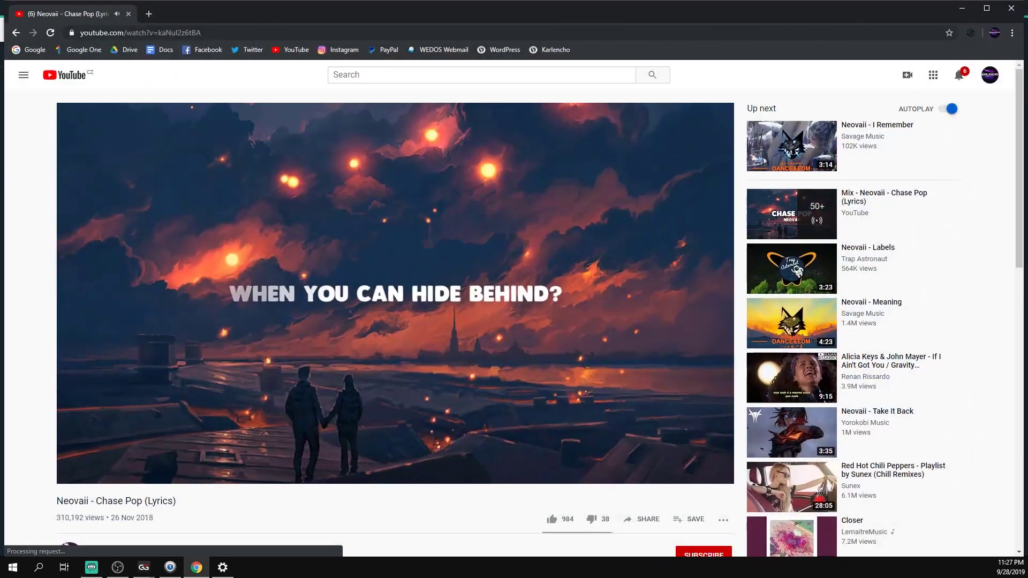
pyautogui.click(399, 33)
pyautogui.write('twitch.tv')
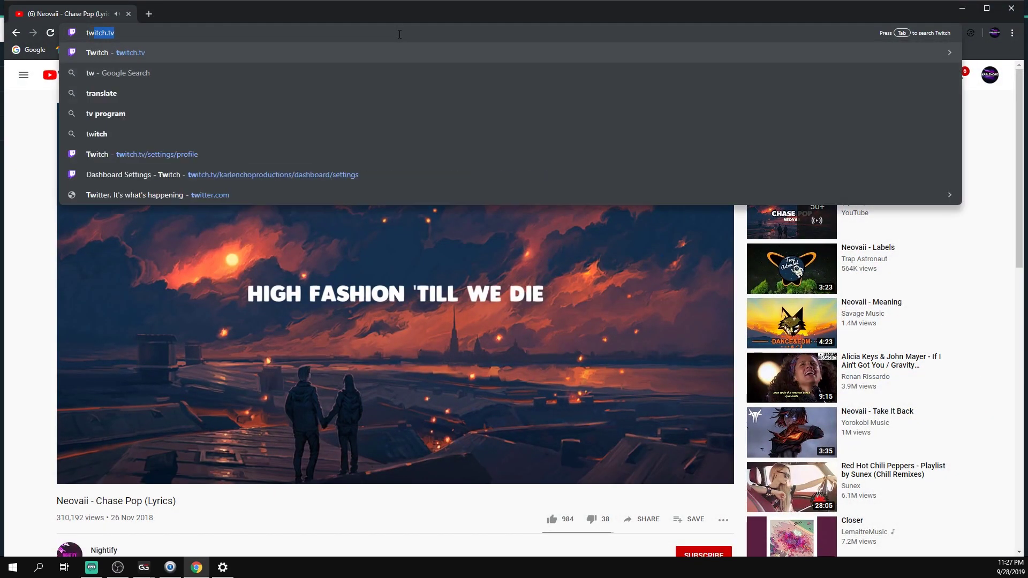
pyautogui.press('Return')
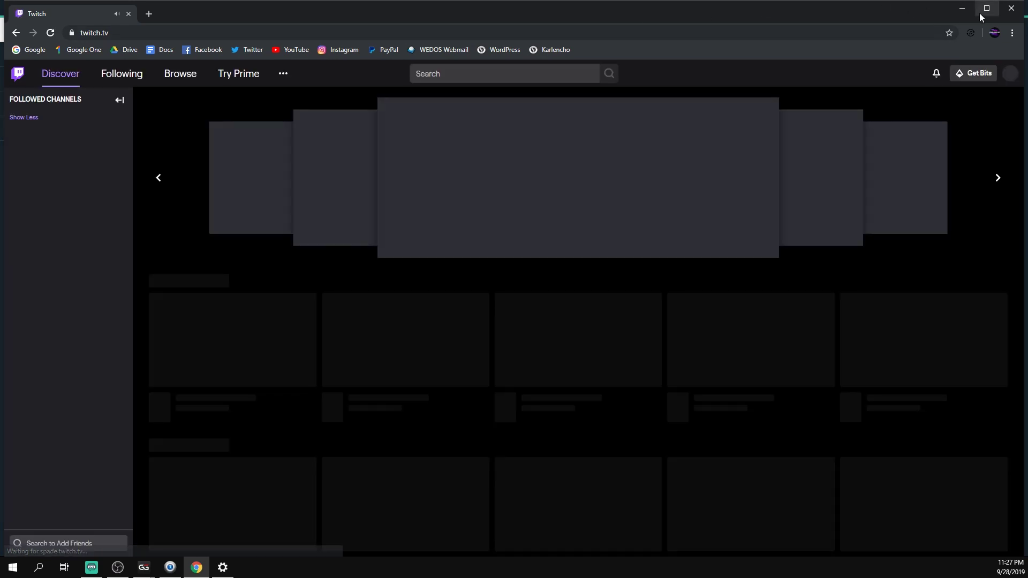
pyautogui.click(981, 15)
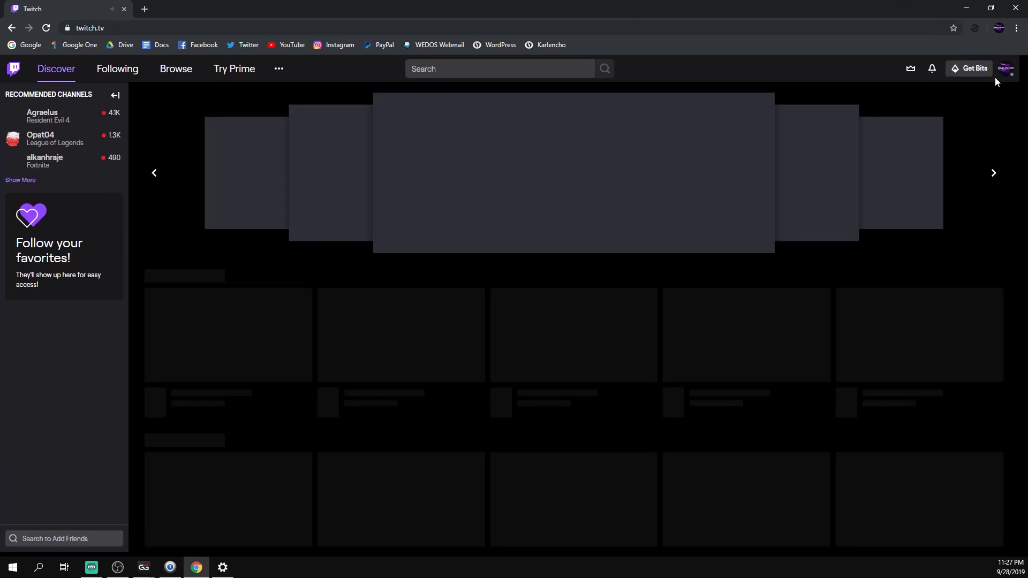
pyautogui.click(1011, 75)
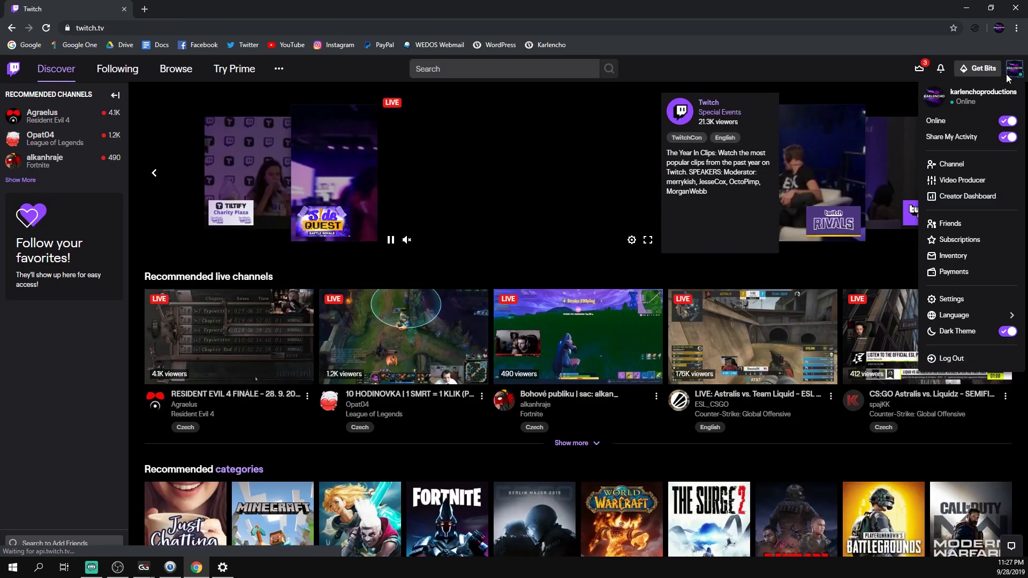
pyautogui.click(949, 199)
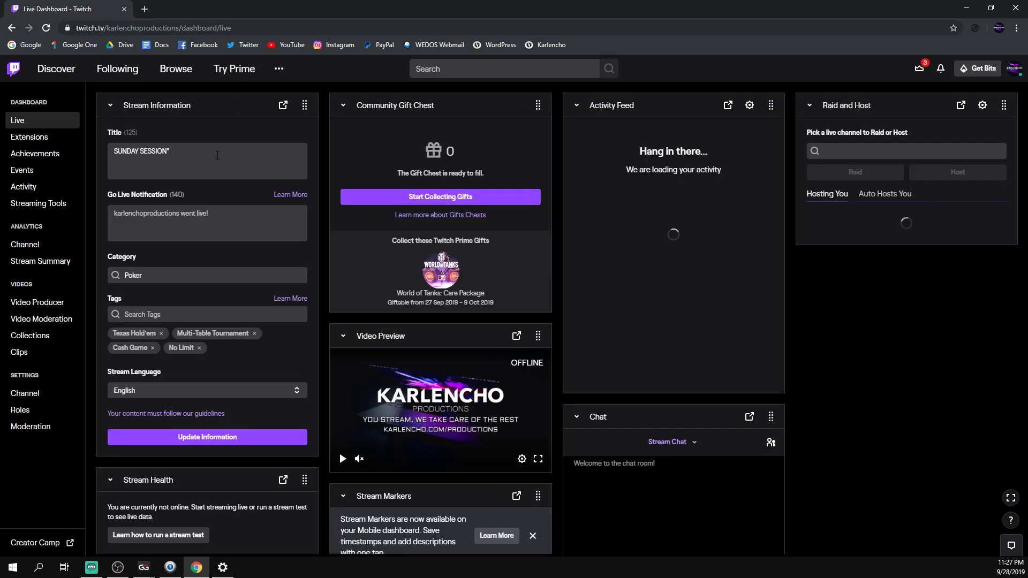
# Replace the stream title in Stream Information with "SUNDAY PLAYING EVERYTHING".
pyautogui.tripleClick(217, 155)
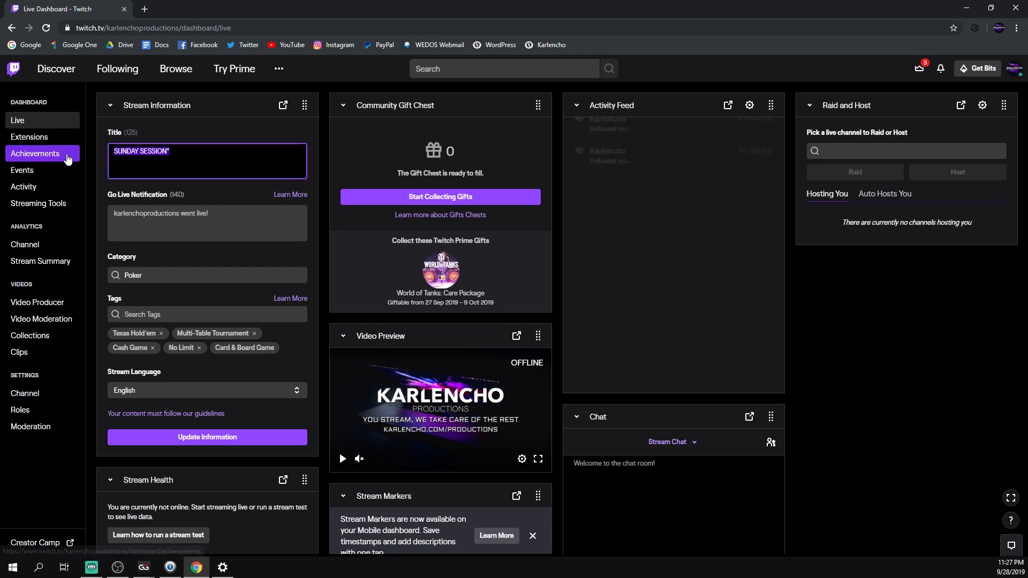
pyautogui.press('BackSpace')
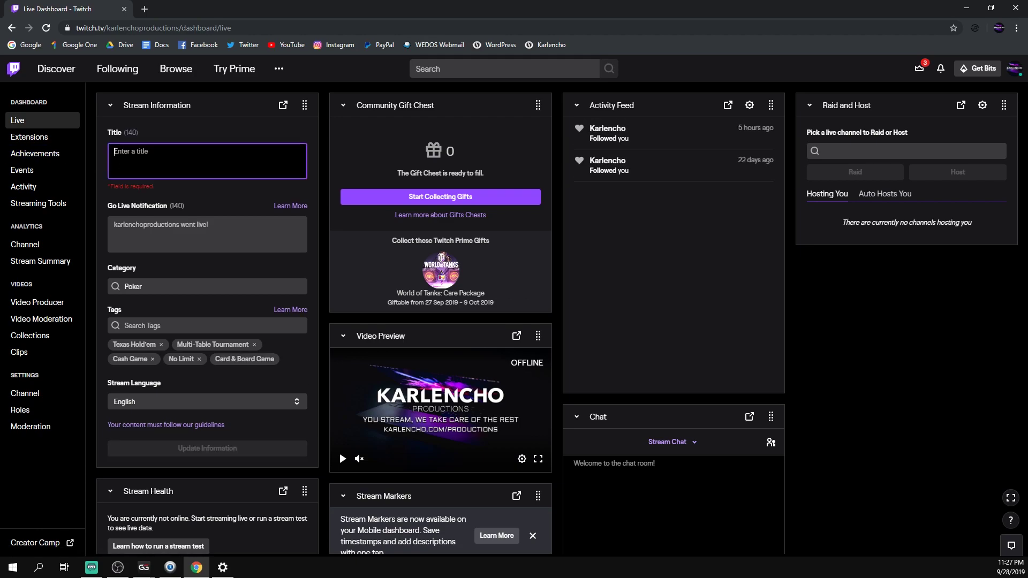
pyautogui.write('SUNDAY PLAYING EVERYTHING')
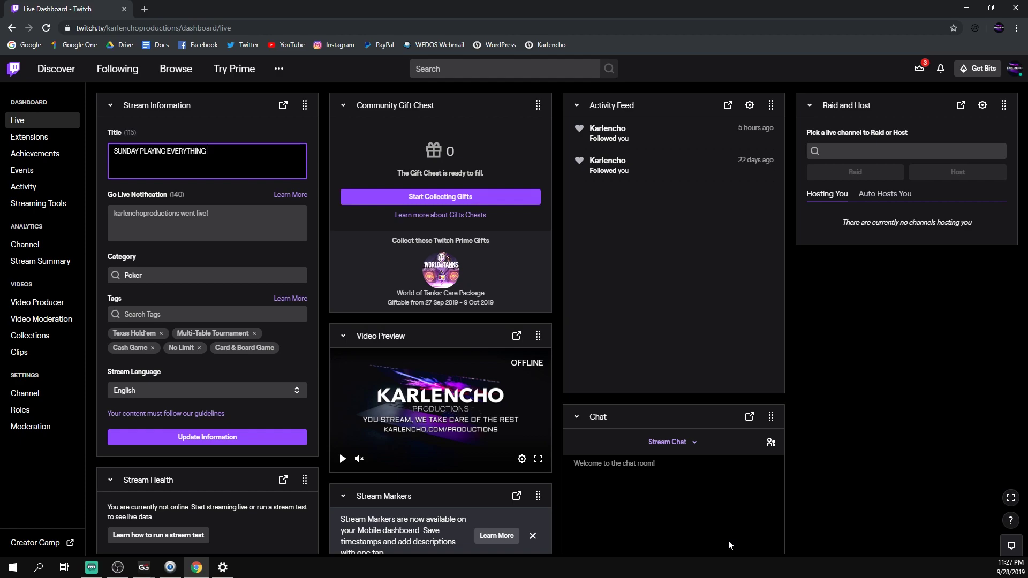
# Review the go-live notification, the suggested tags and the available stream languages in Stream Information, keeping English.
pyautogui.click(209, 223)
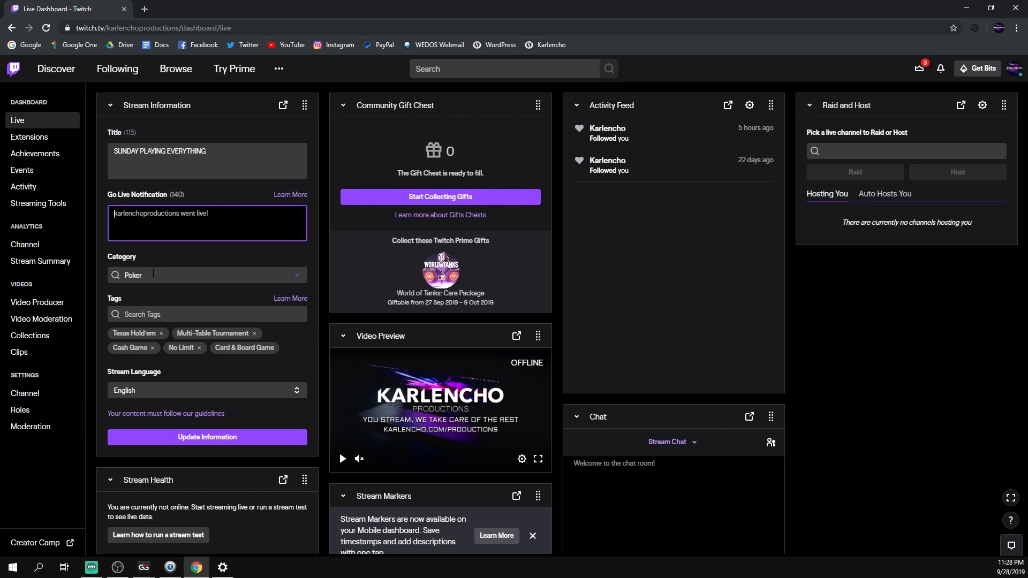
pyautogui.click(154, 316)
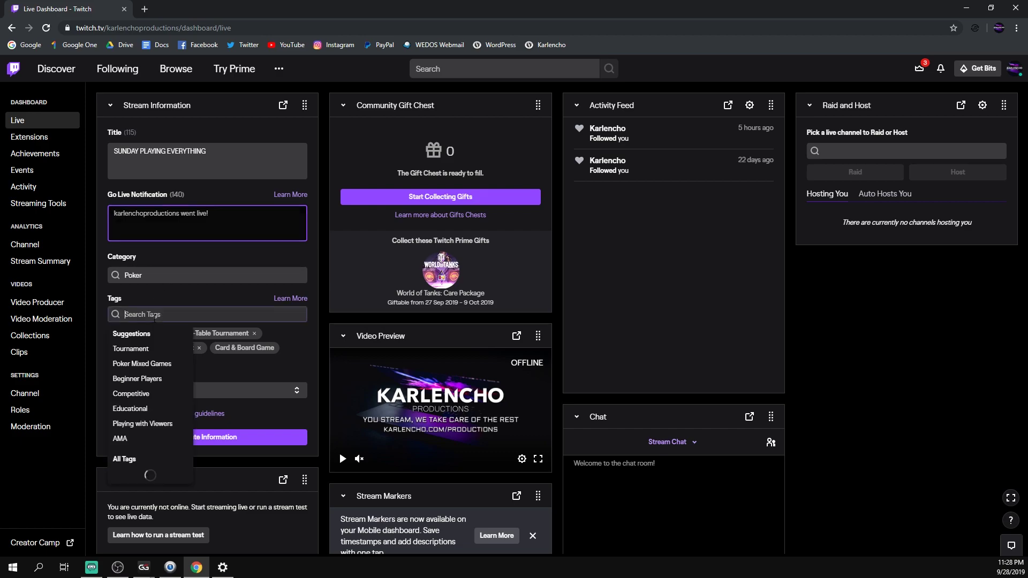
pyautogui.click(277, 337)
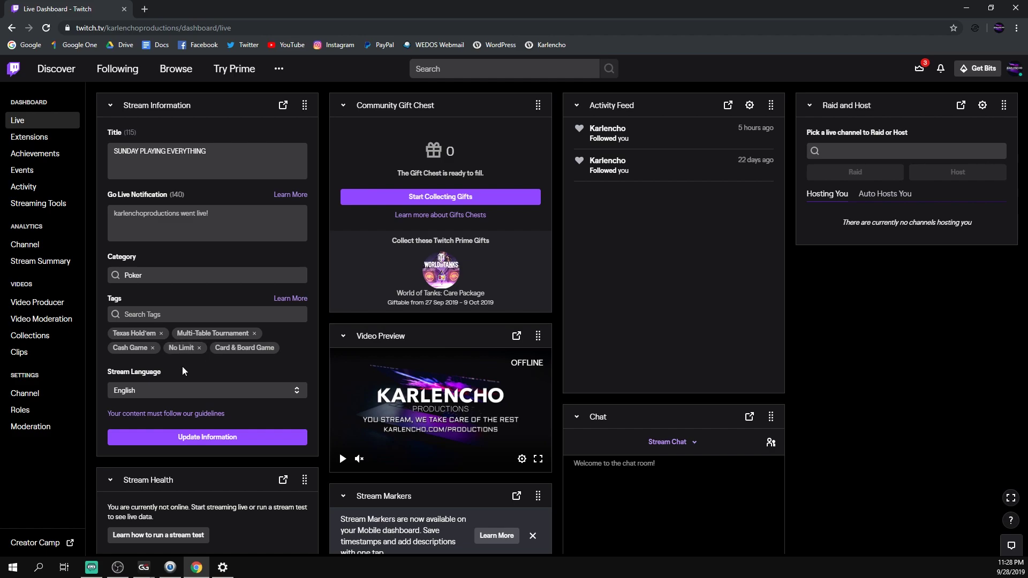
pyautogui.scroll(-1, 181, 368)
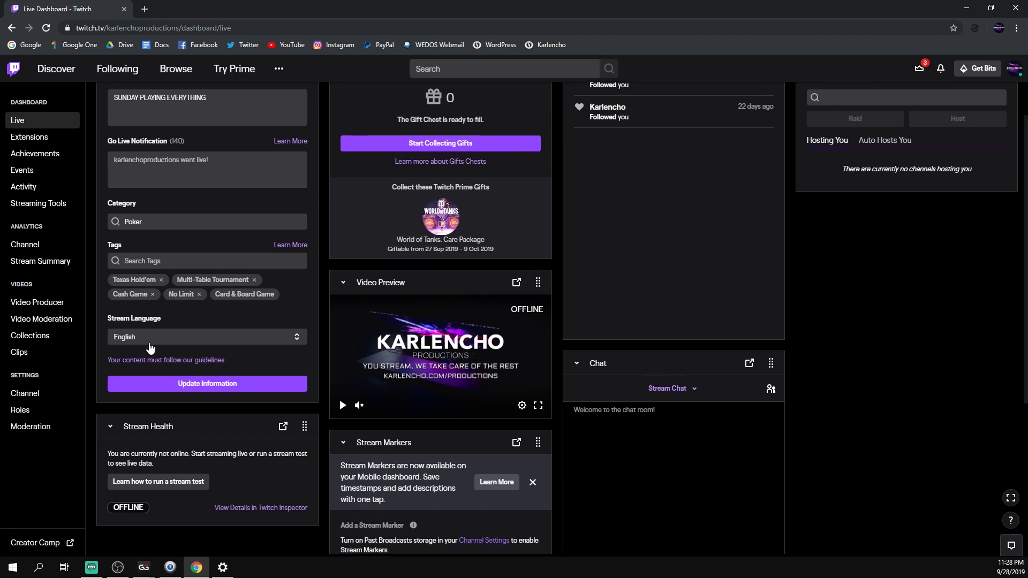
pyautogui.click(150, 337)
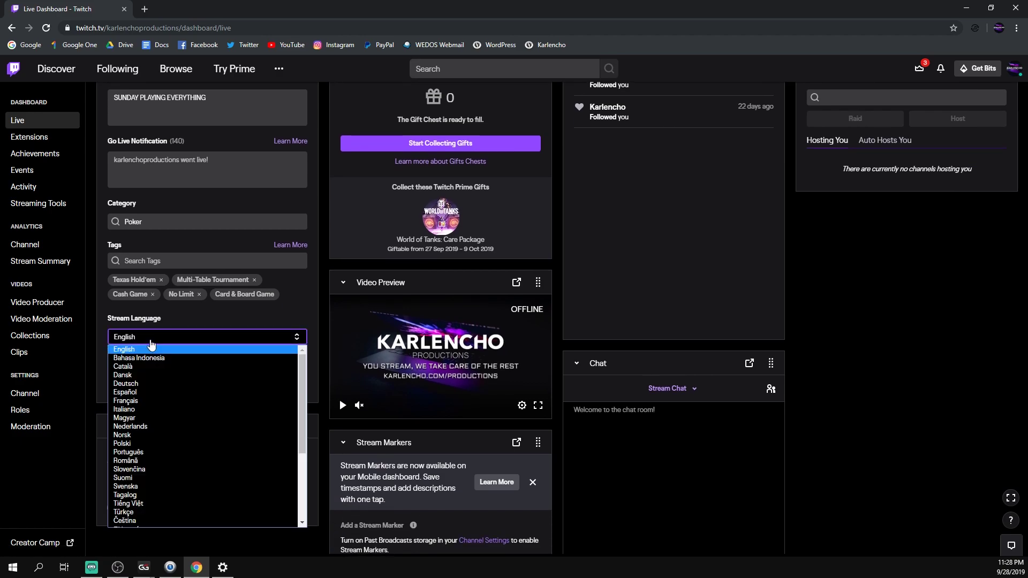
pyautogui.click(150, 341)
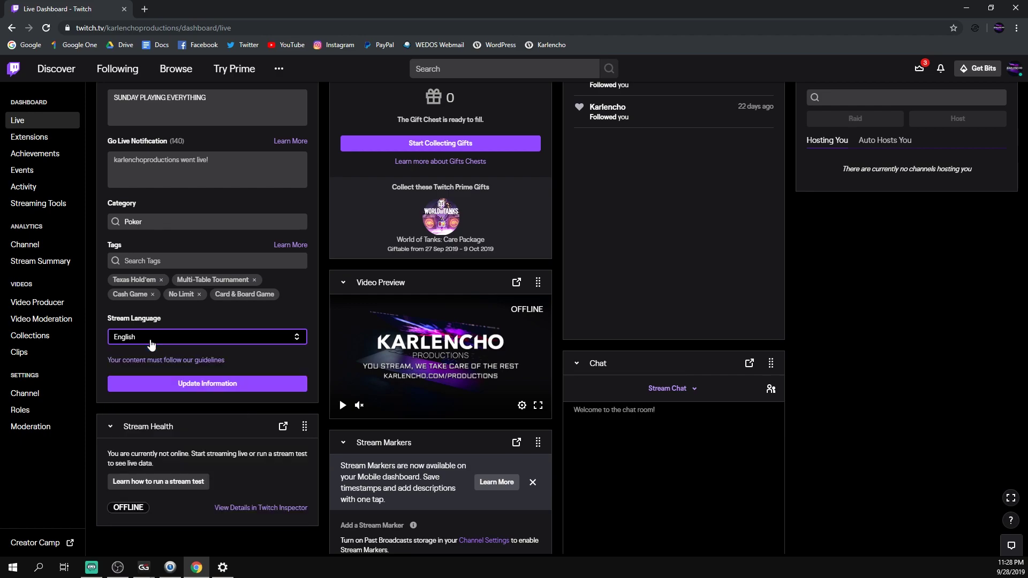
pyautogui.click(150, 342)
pyautogui.scroll(-6, 181, 419)
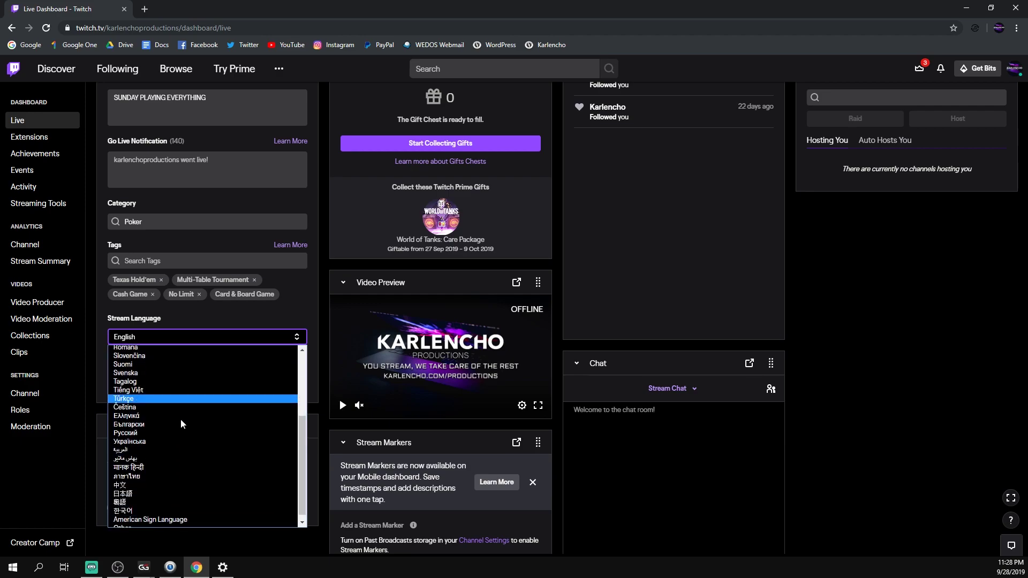
pyautogui.scroll(1, 166, 359)
pyautogui.click(185, 313)
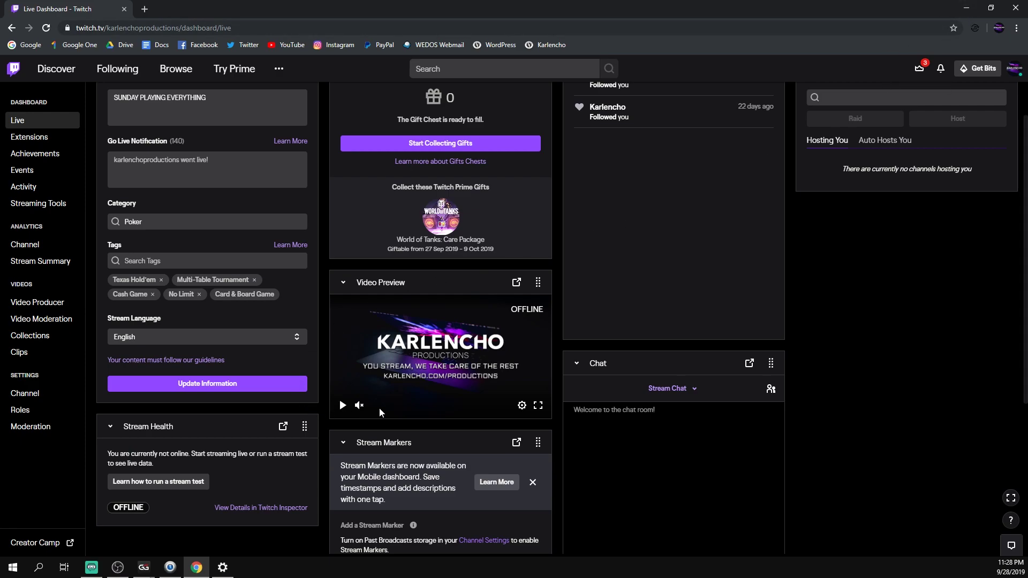
# Look over the other dashboard widgets, including Video Preview, Stream Markers, Chat, and Raid and Host.
pyautogui.scroll(1, 389, 410)
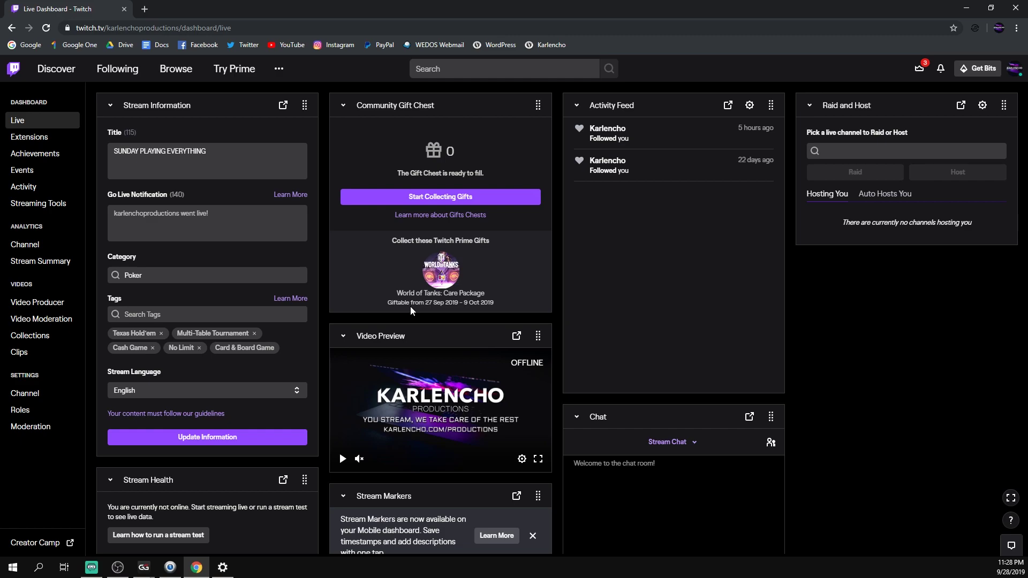
pyautogui.scroll(-2, 470, 429)
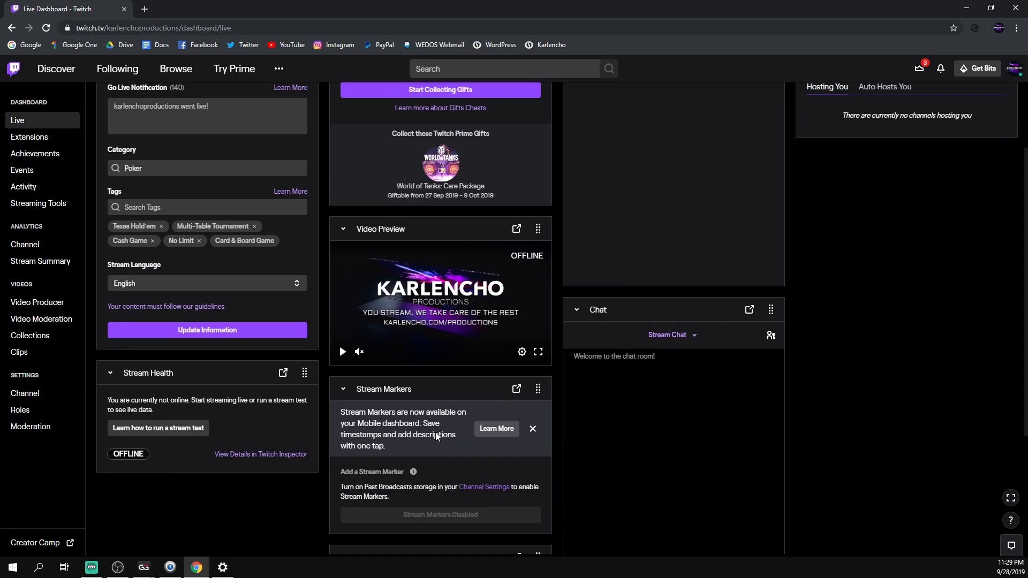
pyautogui.scroll(2, 398, 329)
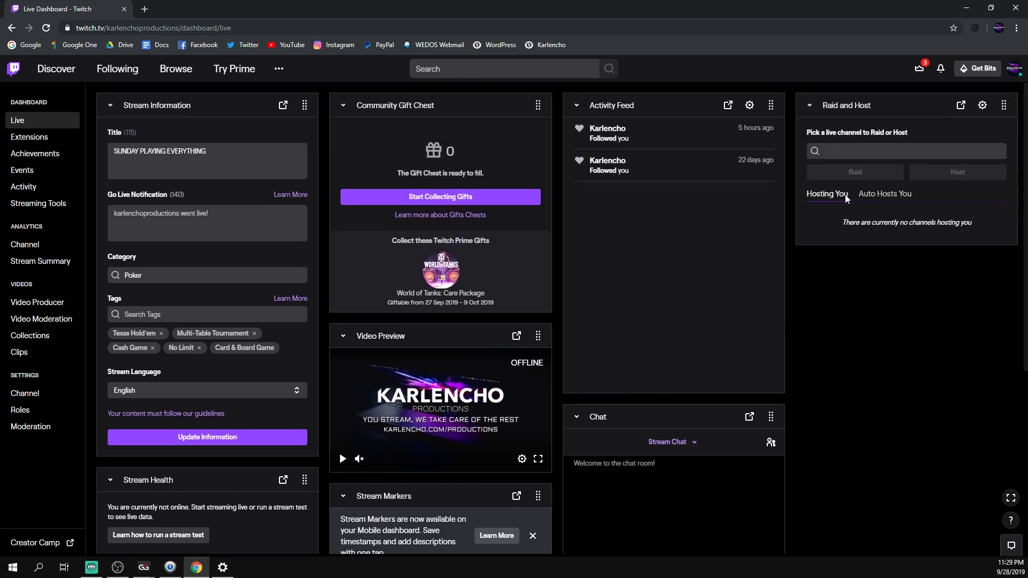
pyautogui.scroll(-2, 238, 360)
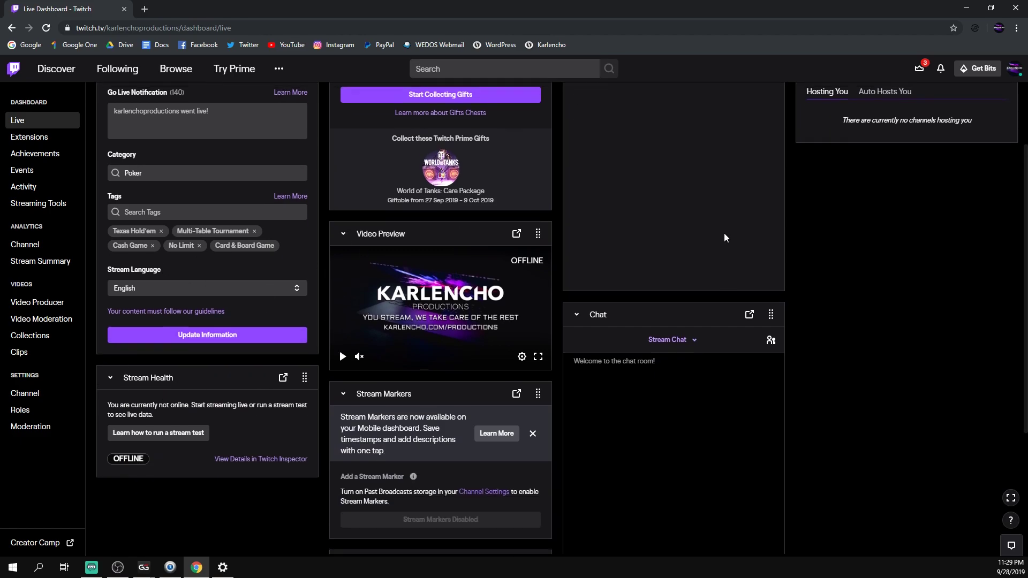
pyautogui.scroll(2, 725, 234)
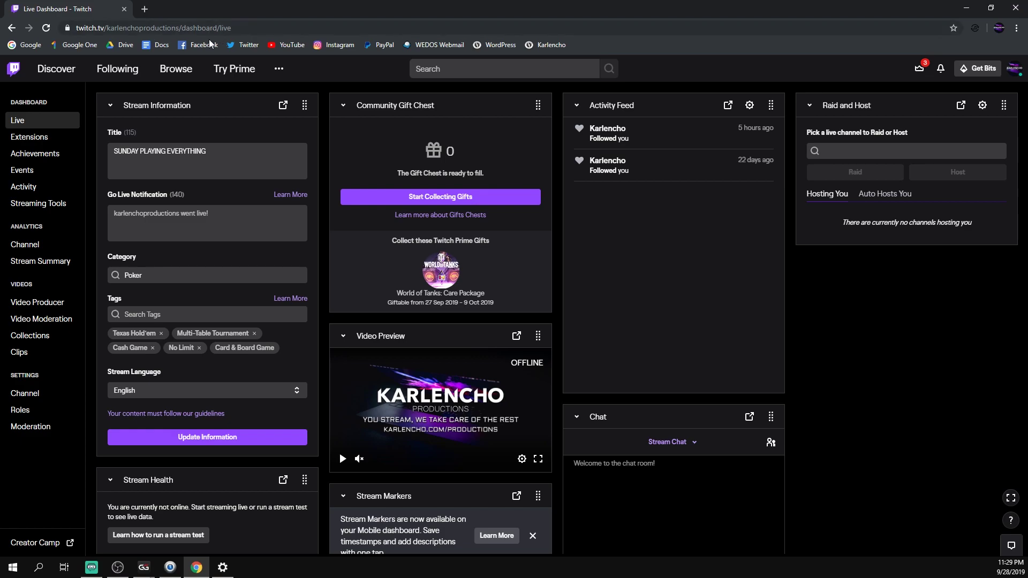
# Switch back to Streamlabs OBS, view the recent events on the live page and return to the scene editor.
pyautogui.click(966, 8)
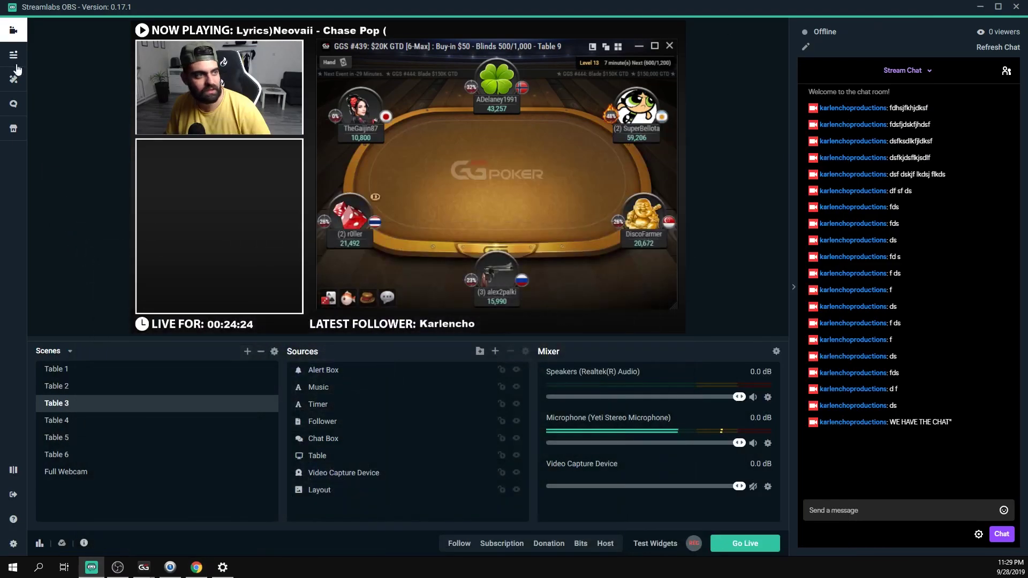
pyautogui.click(15, 61)
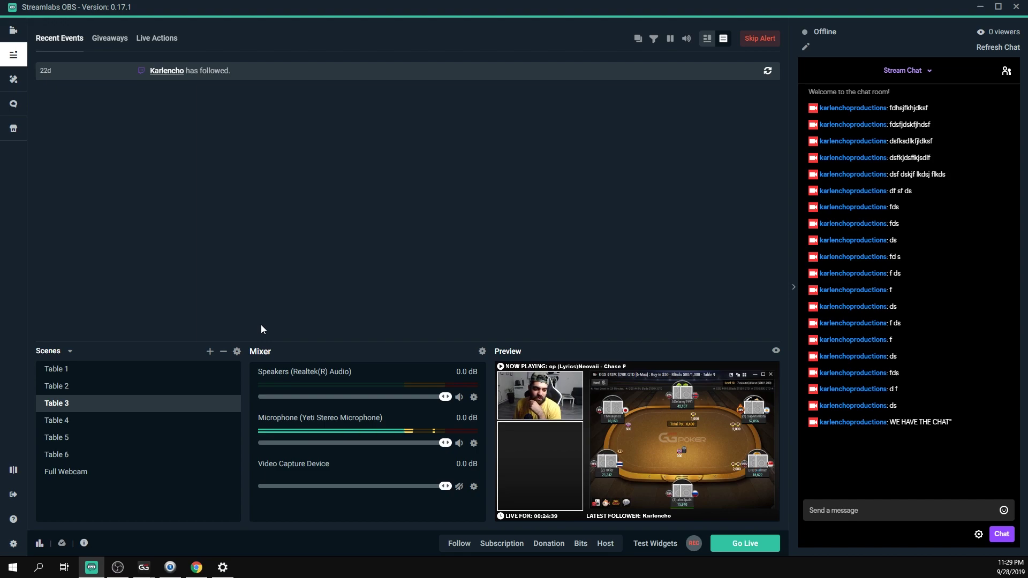
pyautogui.click(904, 510)
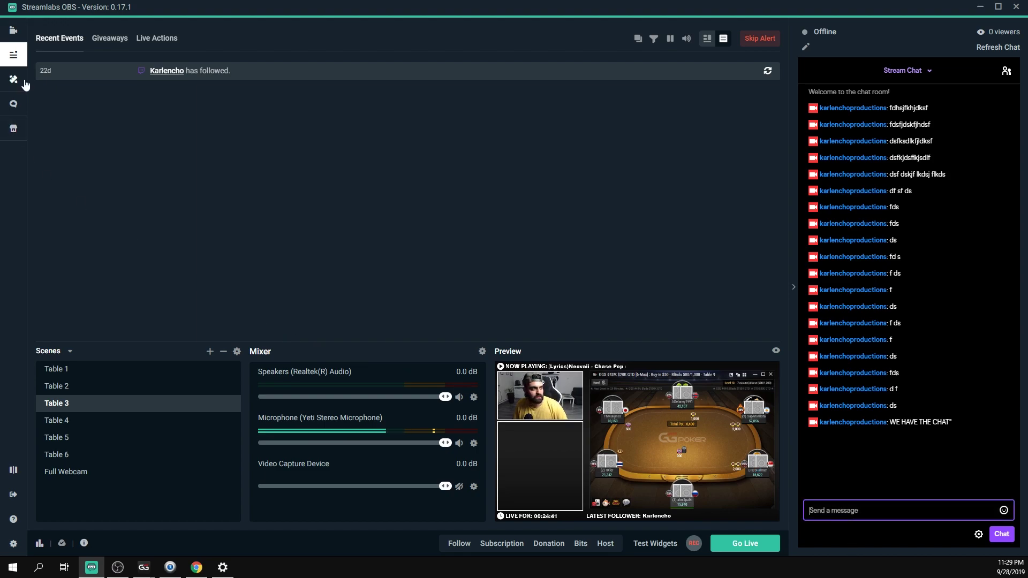
pyautogui.click(19, 27)
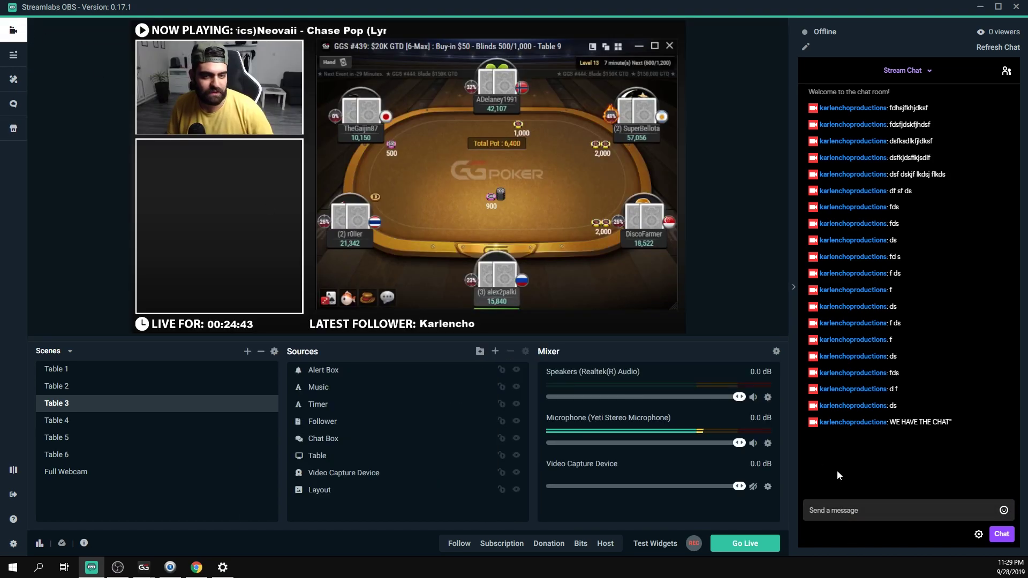
# Try to send a "commands" message in the stream chat.
pyautogui.click(860, 513)
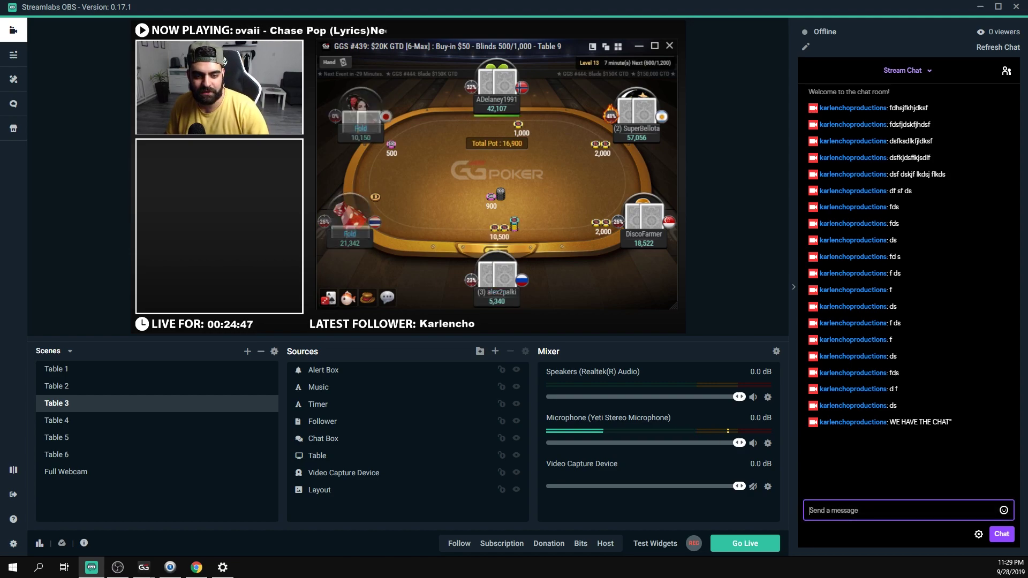
pyautogui.write('"c')
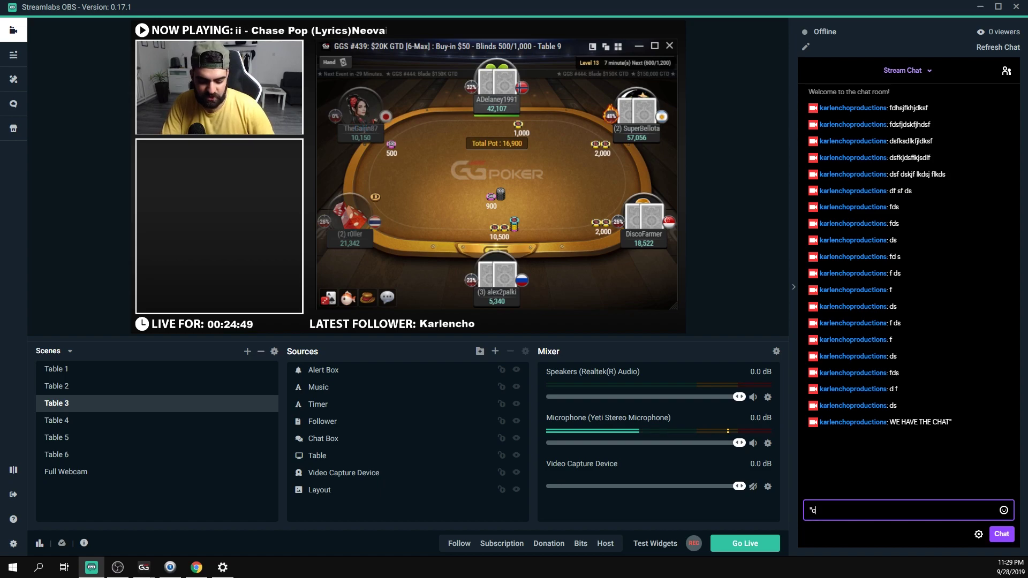
pyautogui.write('ommands')
pyautogui.press('Return')
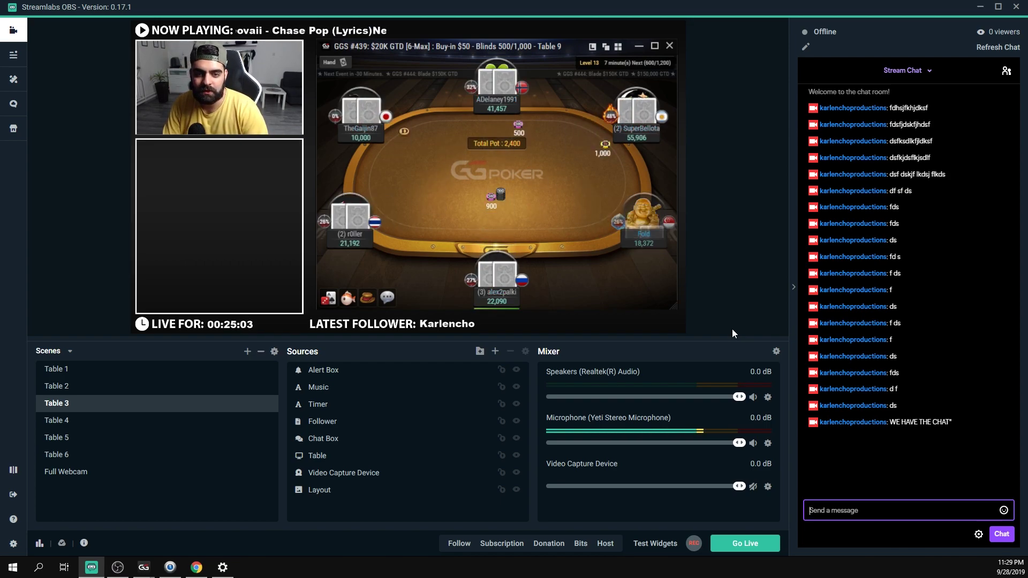
# Switch to Chrome and load nightbot.com in a new tab.
pyautogui.click(196, 567)
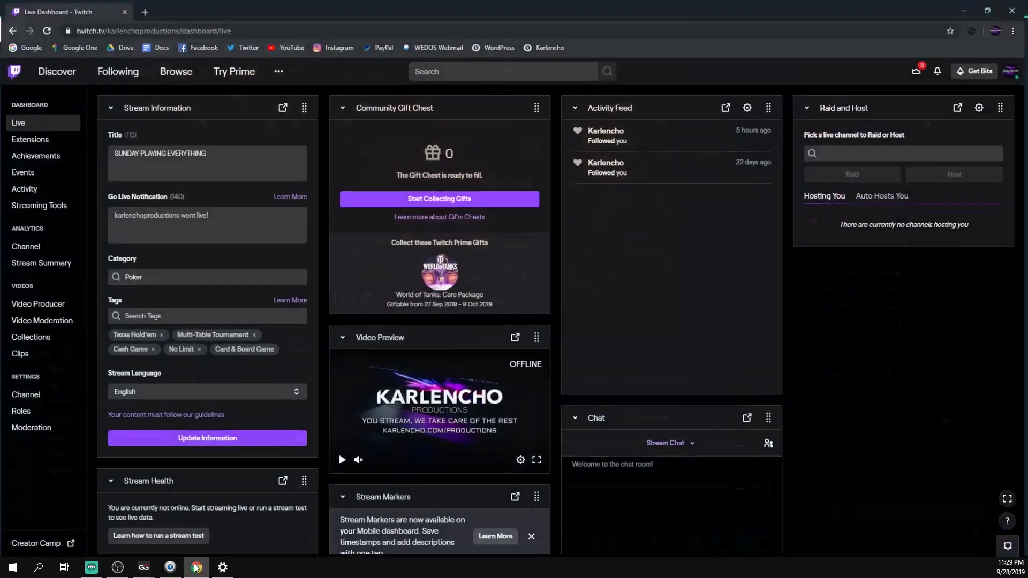
pyautogui.click(145, 10)
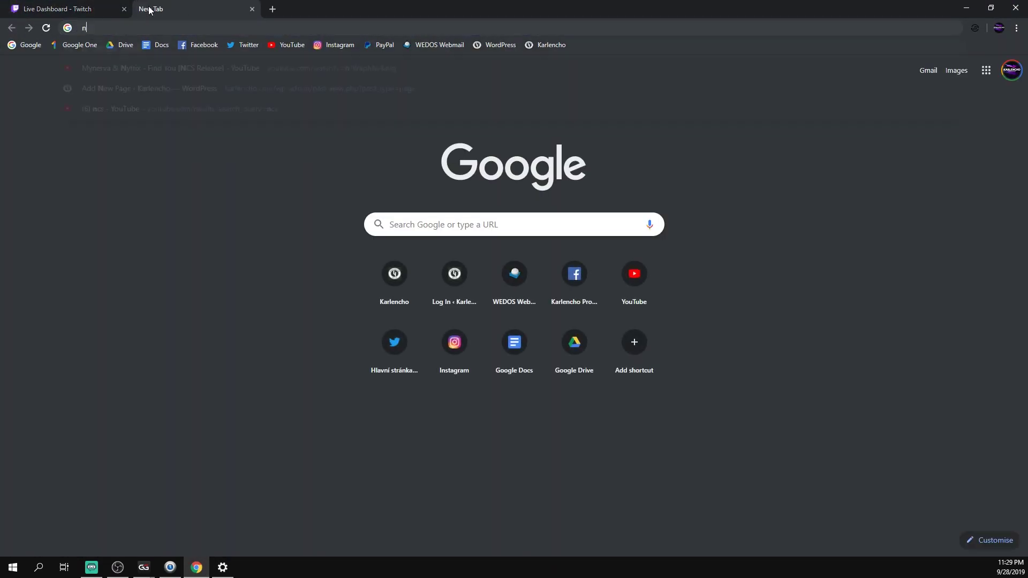
pyautogui.write('nightbot')
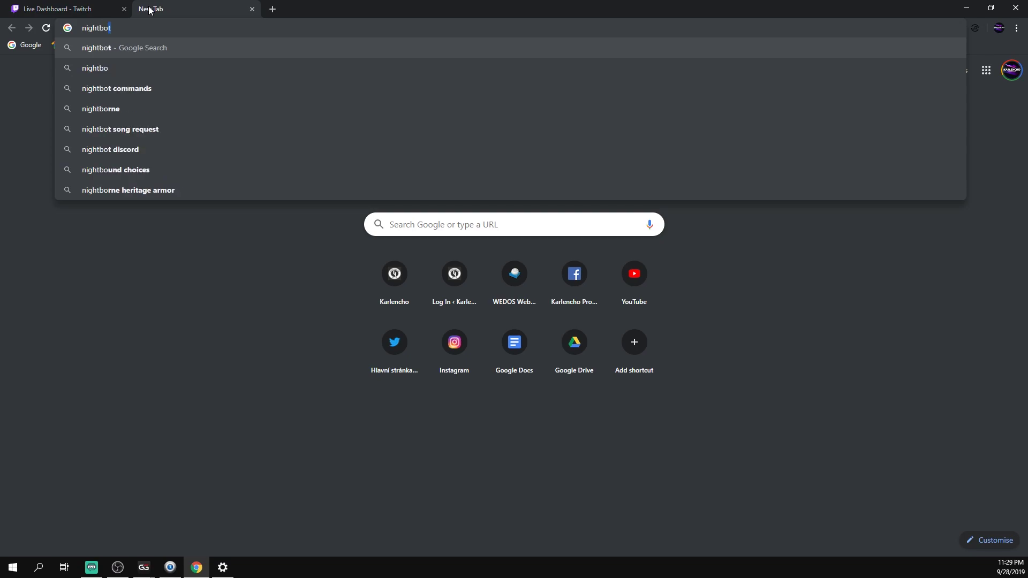
pyautogui.write('.com')
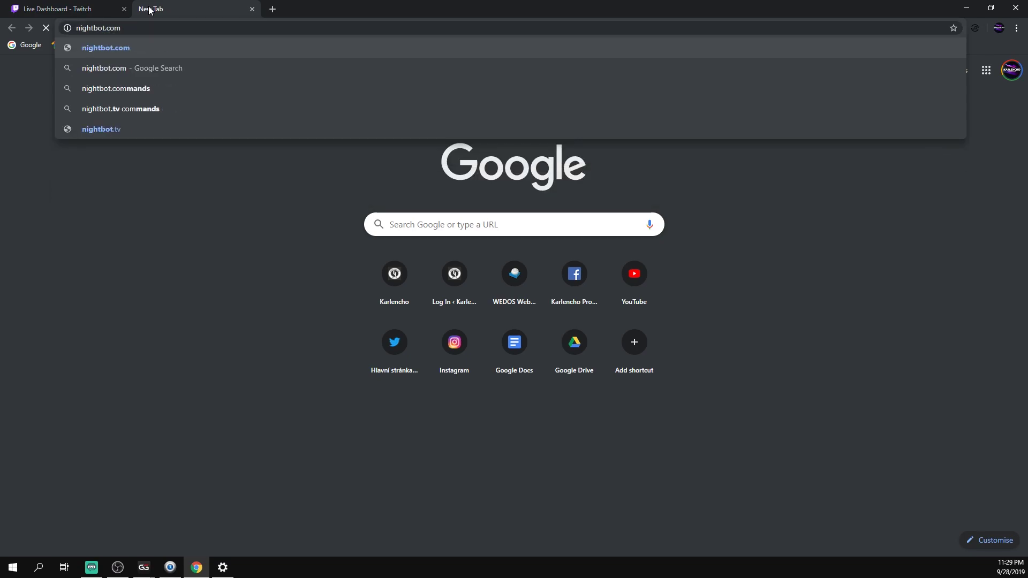
# Search Google for nightbot and open the Nightbot website at nightbot.tv.
pyautogui.press('Return')
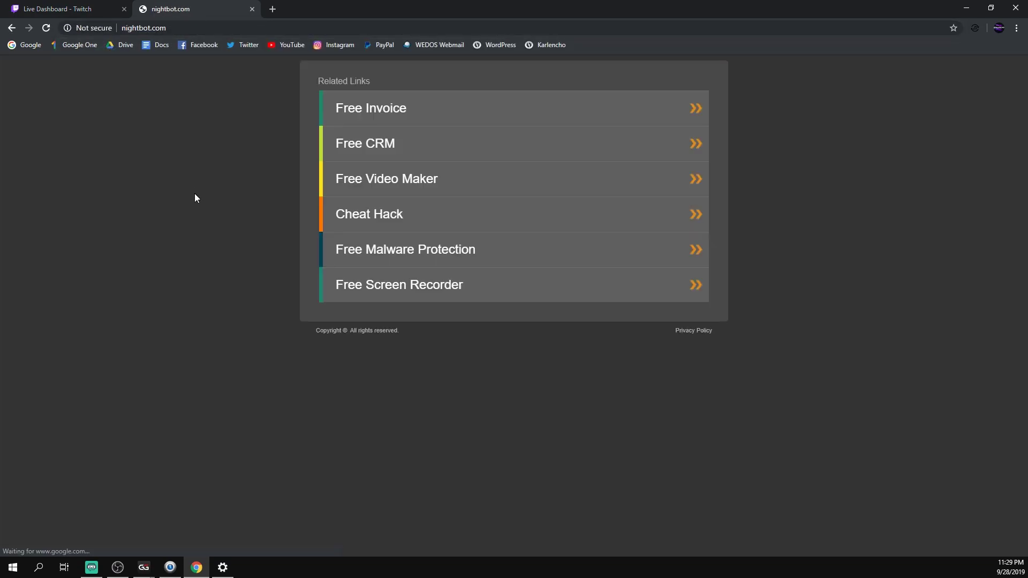
pyautogui.click(181, 29)
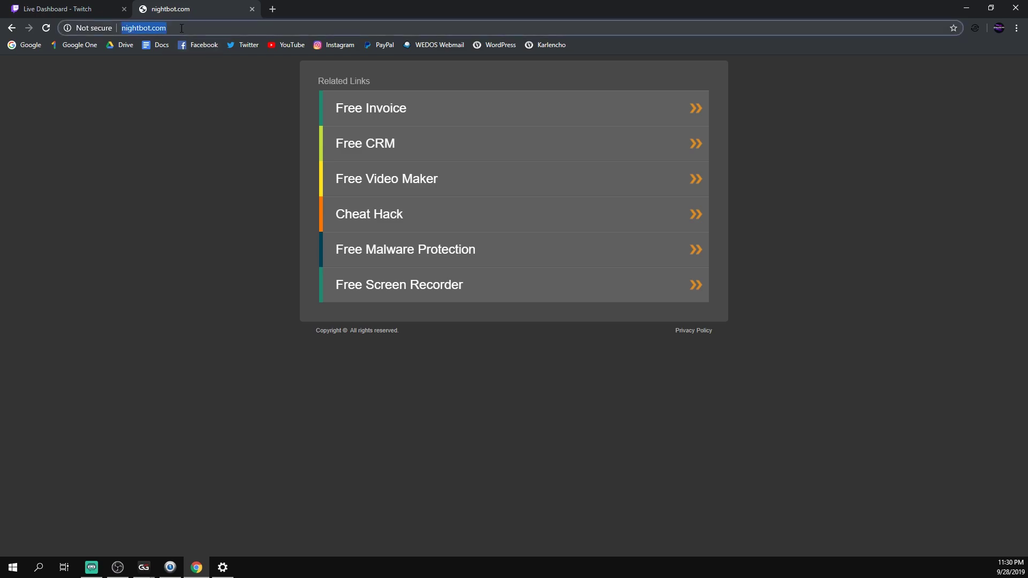
pyautogui.write('nightbot')
pyautogui.press('Delete')
pyautogui.press('Return')
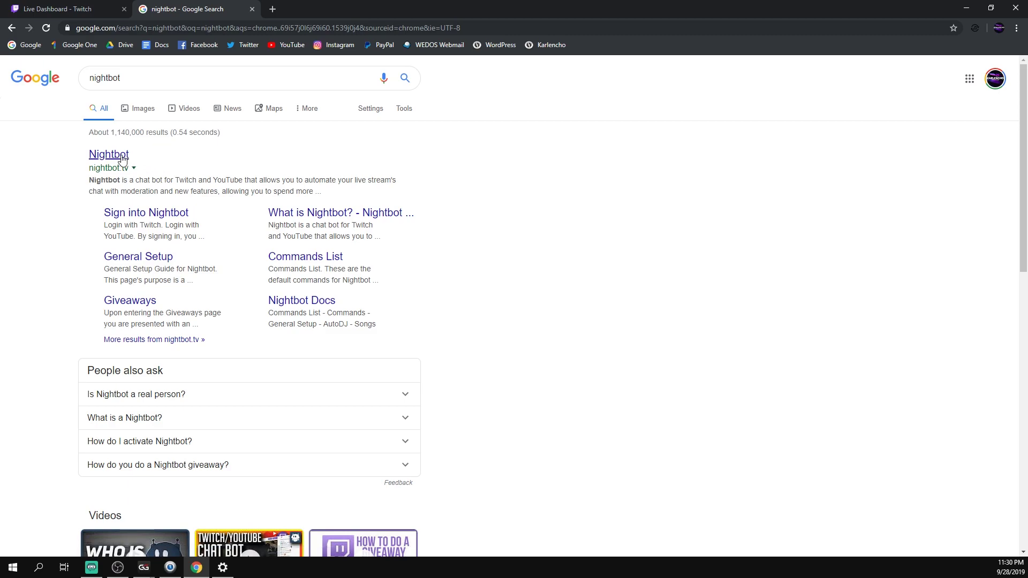
pyautogui.click(122, 157)
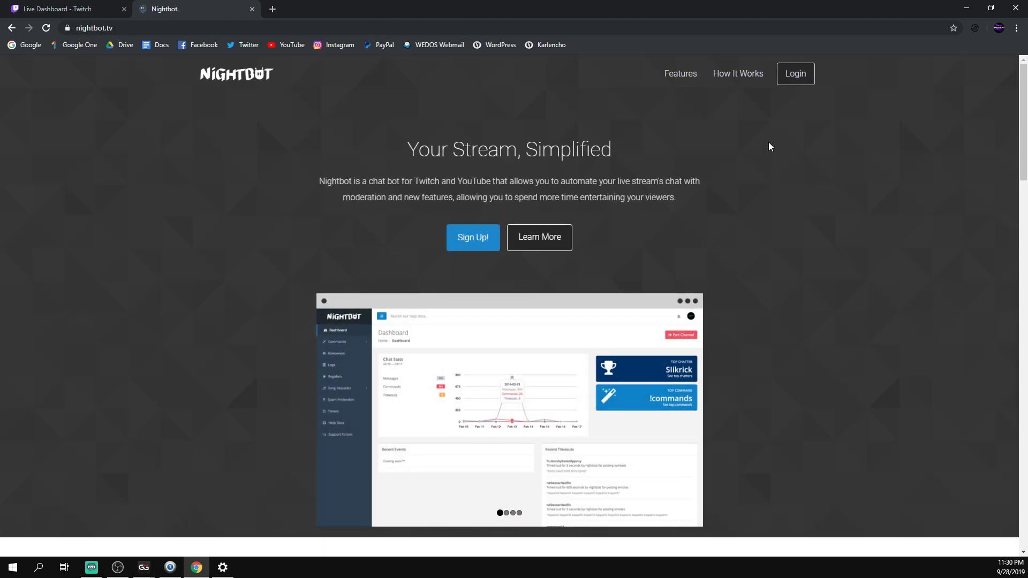
# Log in to Nightbot with the Twitch account and authorize its access.
pyautogui.click(795, 75)
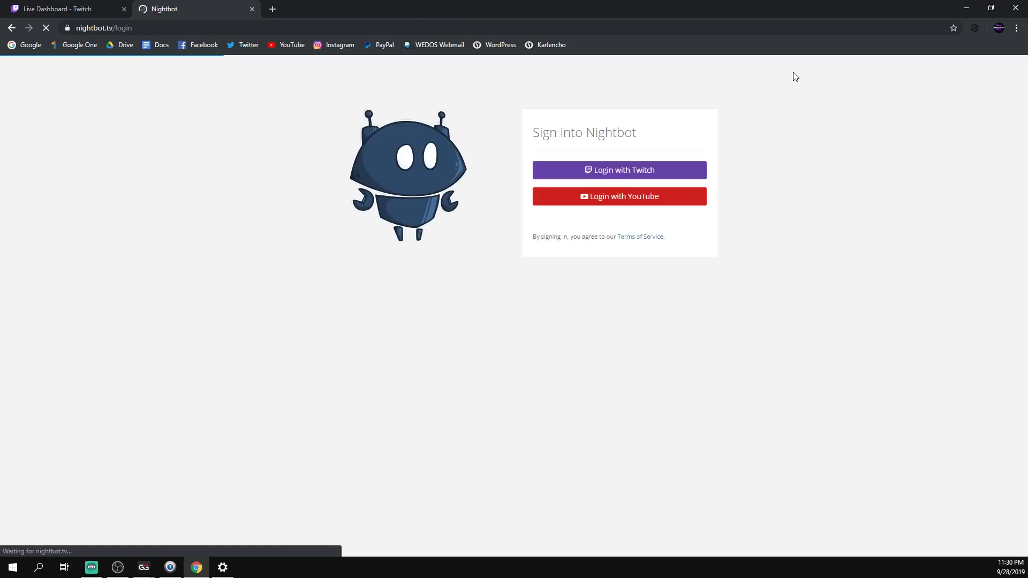
pyautogui.click(625, 171)
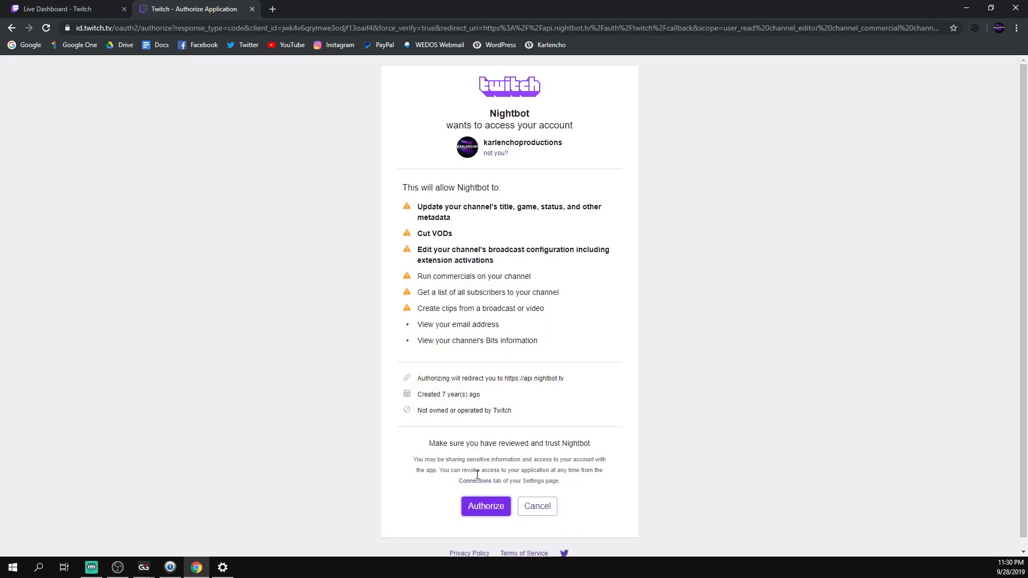
pyautogui.click(487, 511)
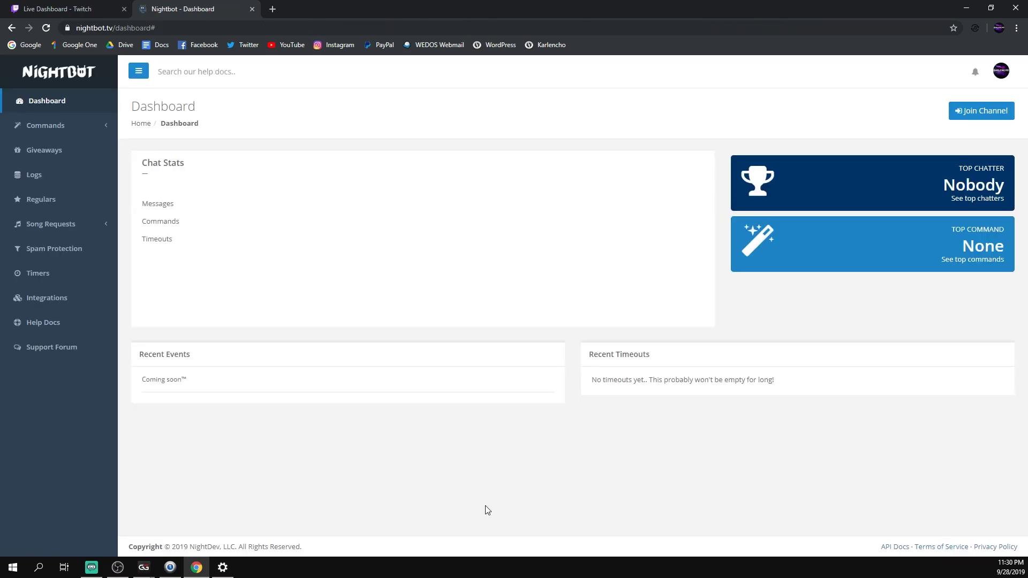
# Start a new custom Nightbot command and name it "!facebook".
pyautogui.click(56, 126)
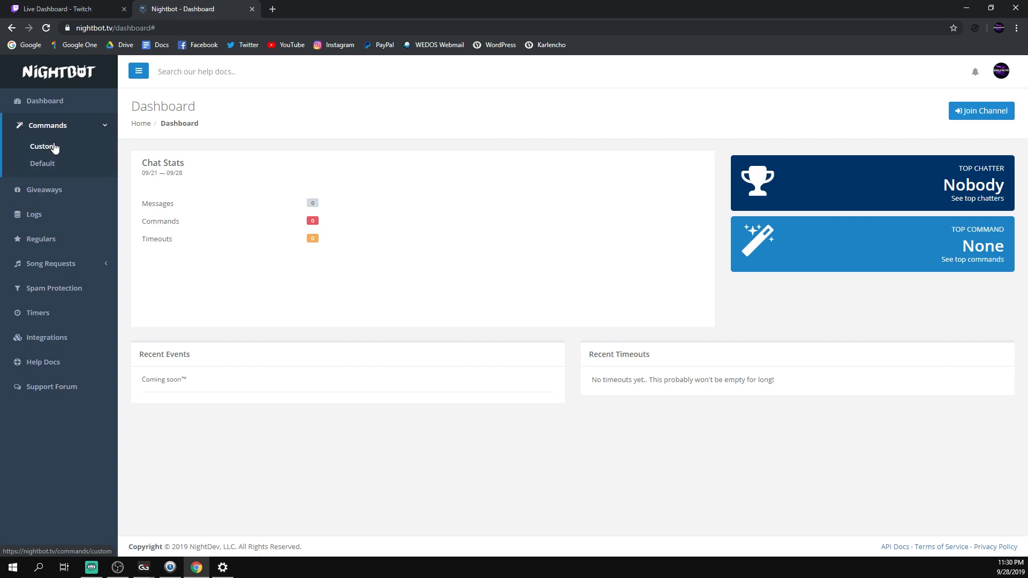
pyautogui.click(43, 146)
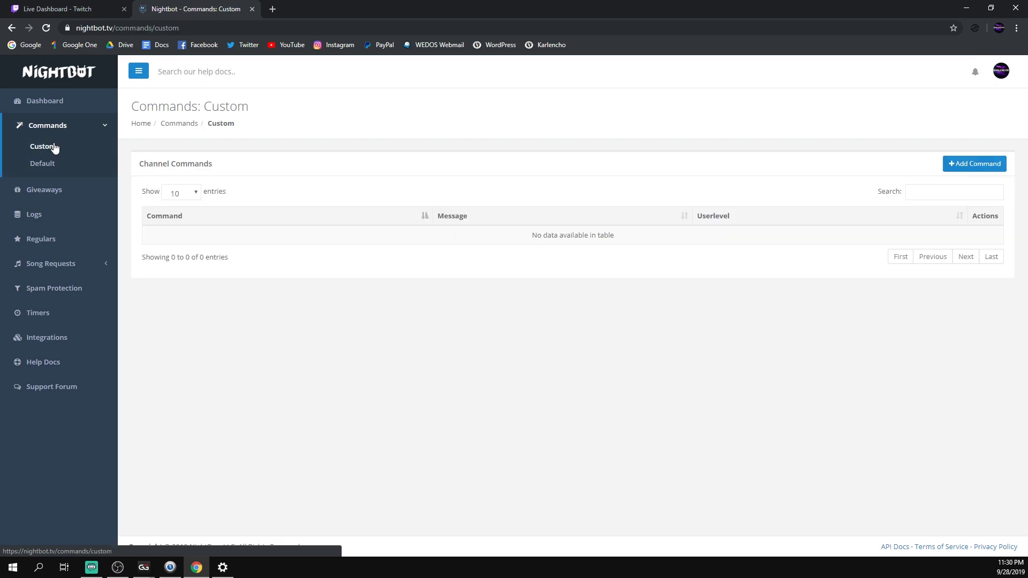
pyautogui.click(970, 163)
pyautogui.click(461, 121)
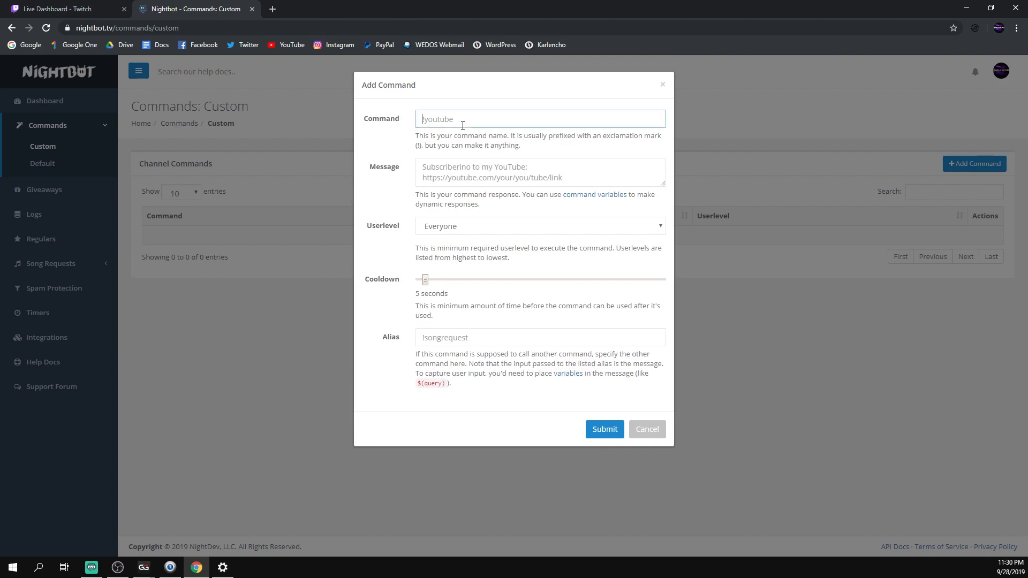
pyautogui.write('!facebook')
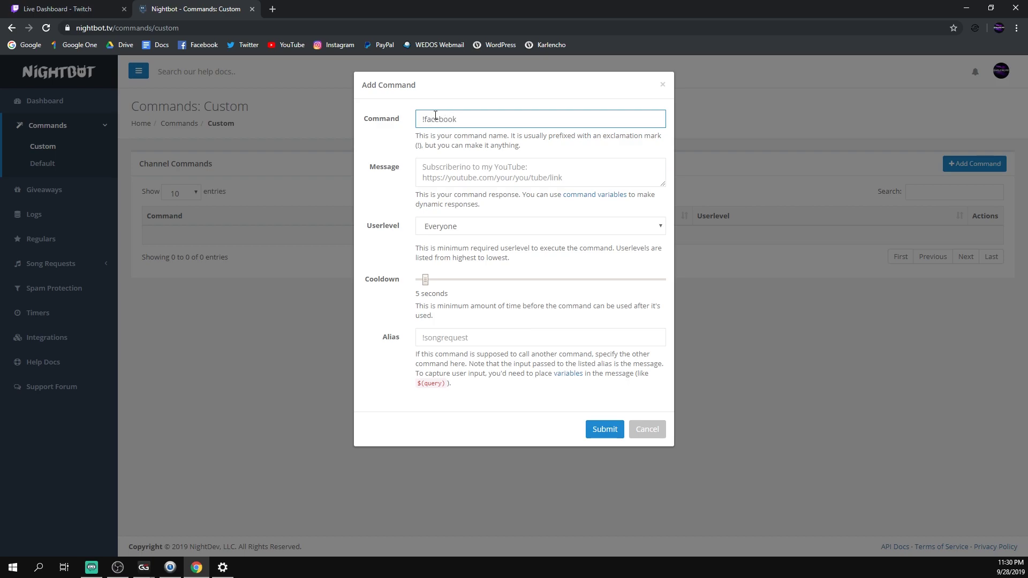
# Set the command's message to "Like my facebook page - facebook.com/karlenchoproductions" and submit it.
pyautogui.click(467, 169)
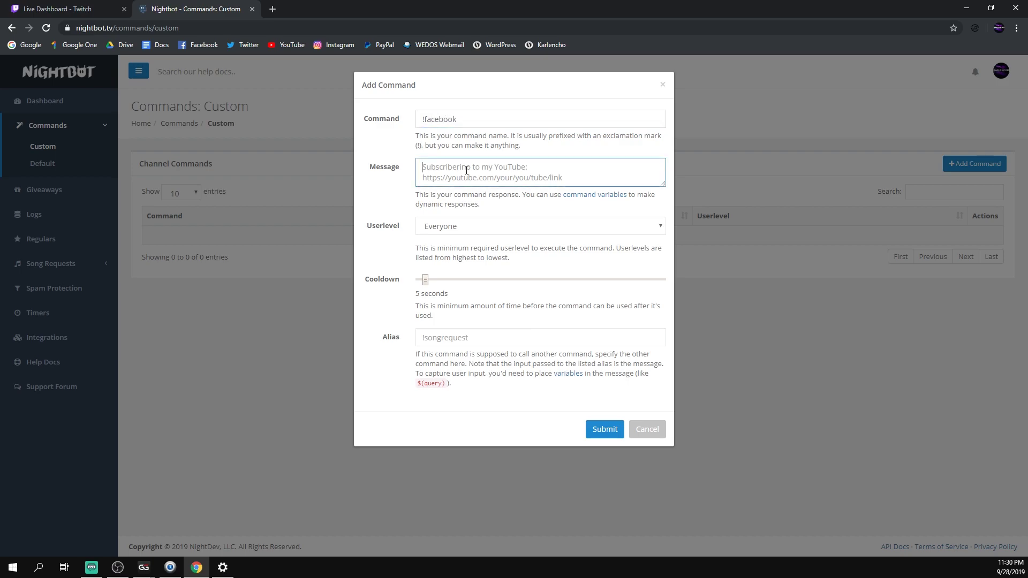
pyautogui.write('Like mz facebook page - facebook')
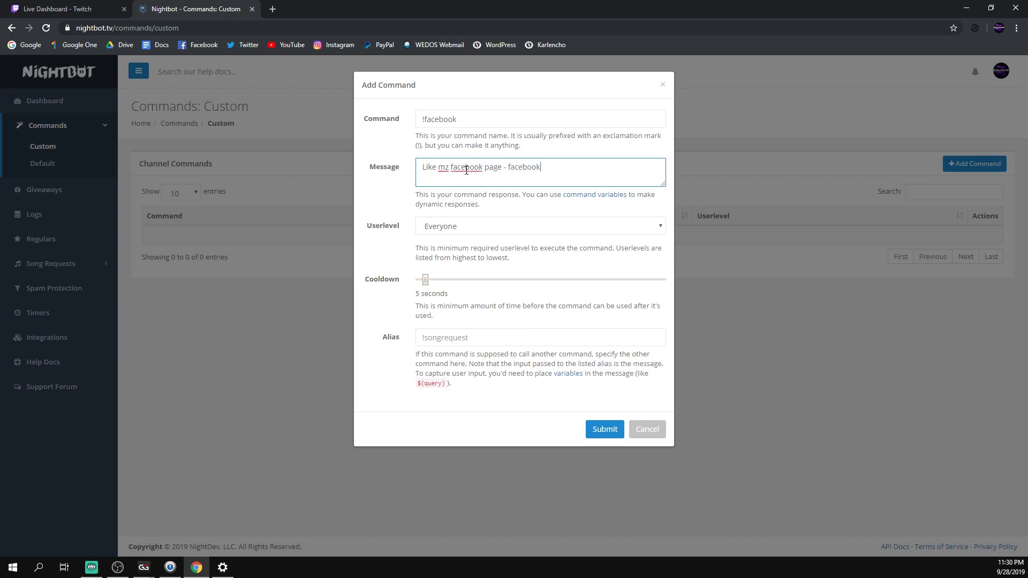
pyautogui.write('.com/karlenchoproductions')
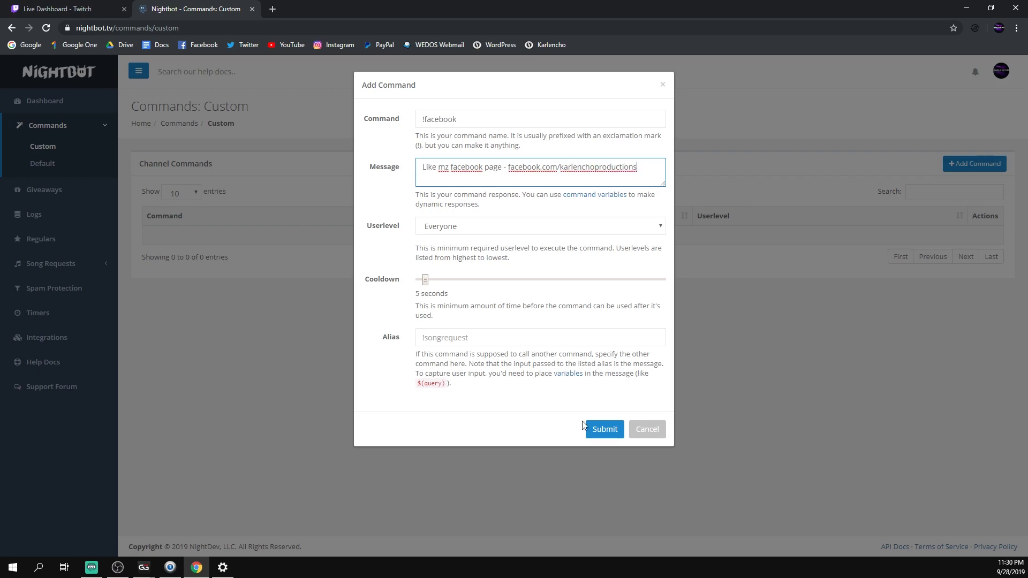
pyautogui.click(450, 170)
pyautogui.press('BackSpace')
pyautogui.write('y')
pyautogui.click(600, 430)
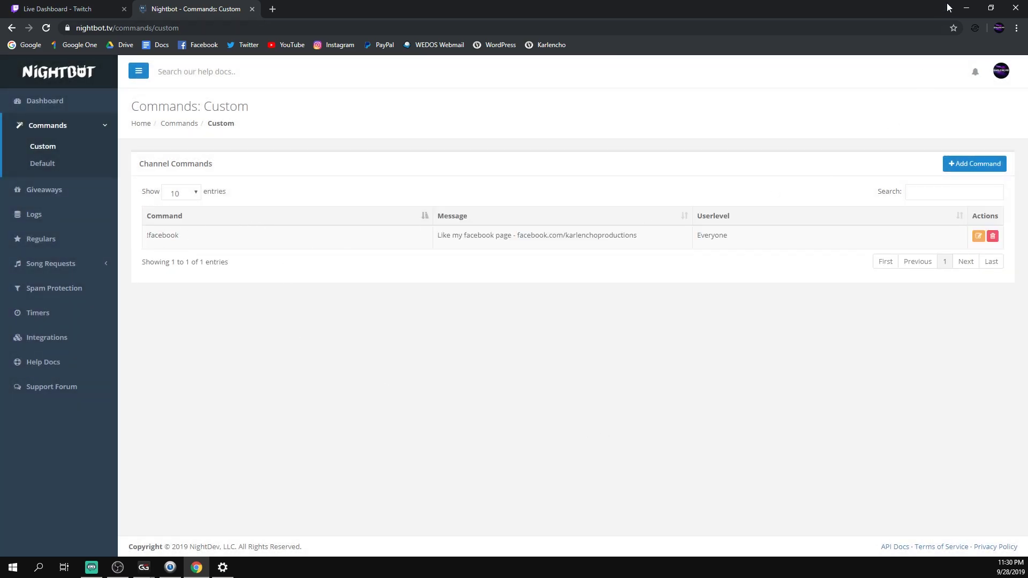
# Switch to Streamlabs OBS and make Nightbot a channel moderator by sending "/mod nightbot" in the stream chat.
pyautogui.click(964, 7)
pyautogui.click(856, 510)
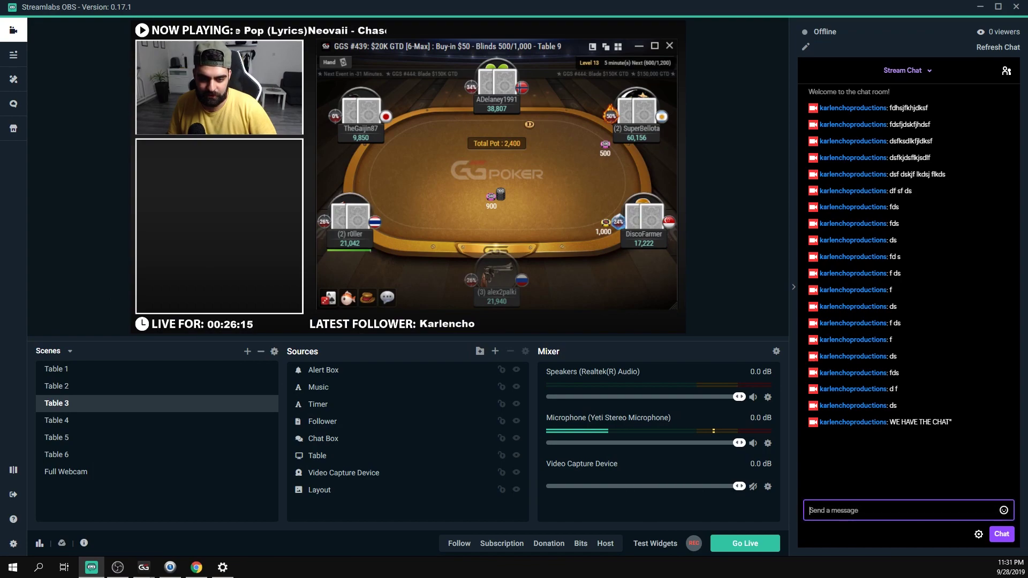
pyautogui.write('/')
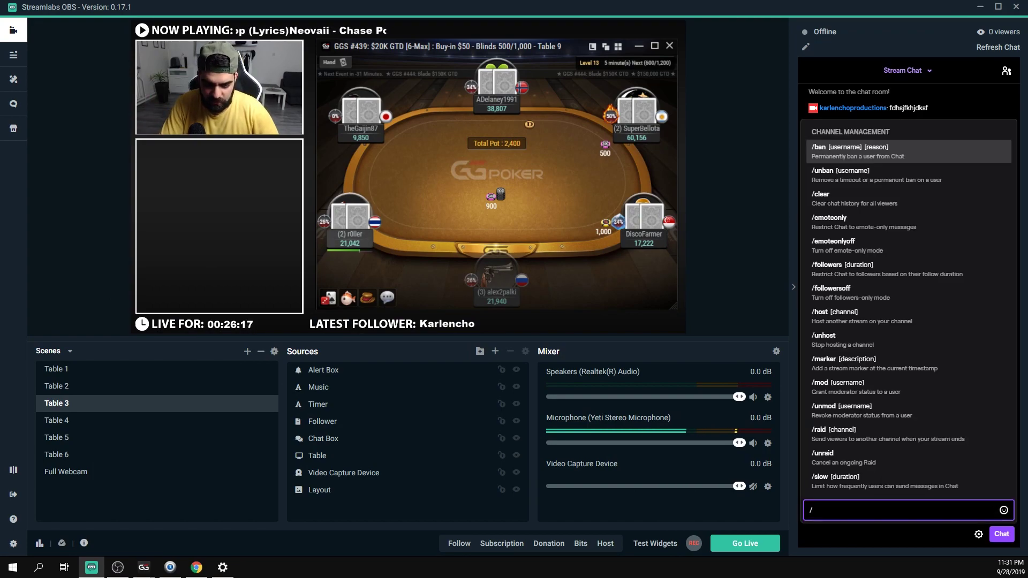
pyautogui.write('mod')
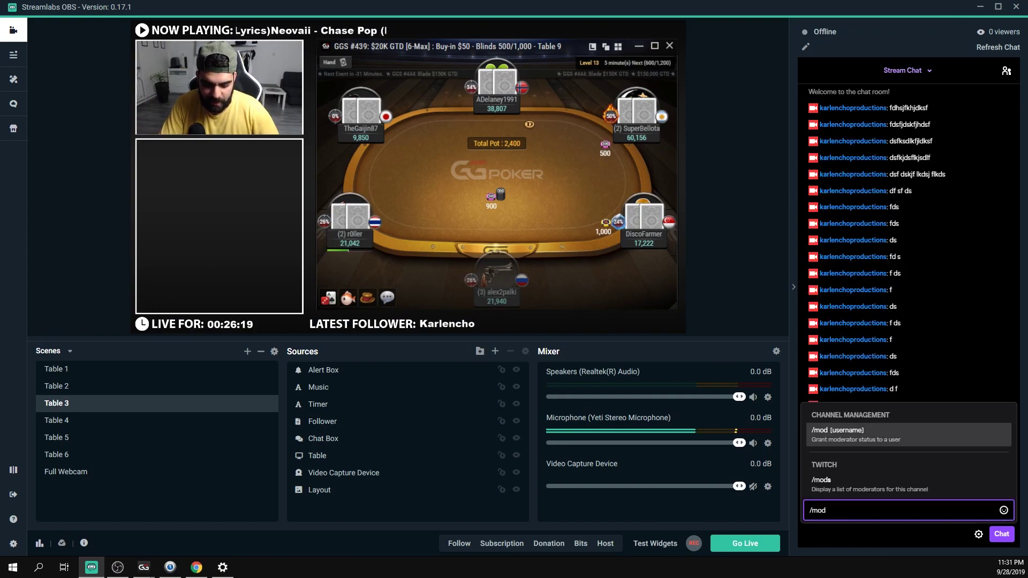
pyautogui.write(' nightbot')
pyautogui.press('Return')
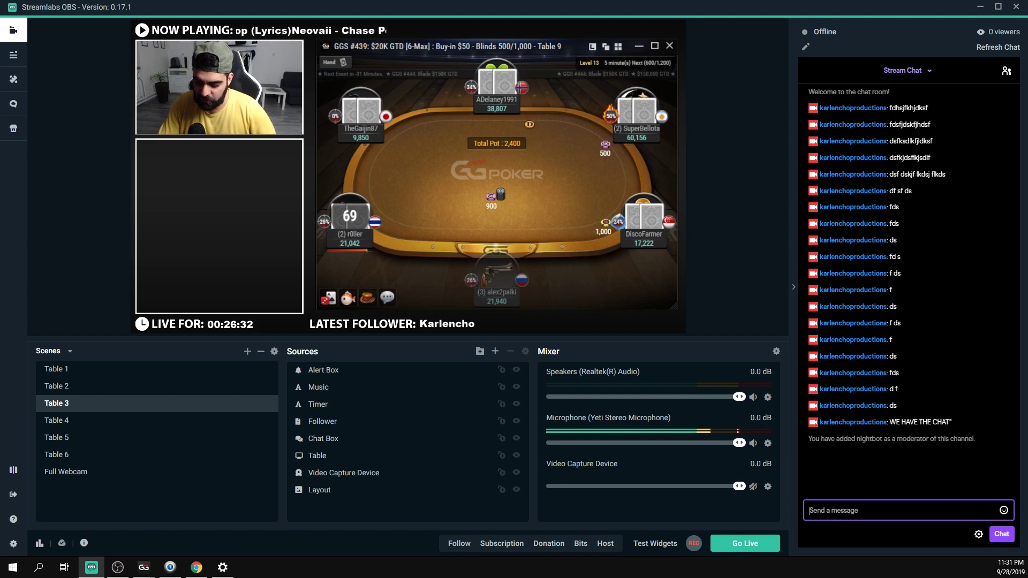
# Enter the "/mod nightbot" command in the stream chat a second time.
pyautogui.write('/')
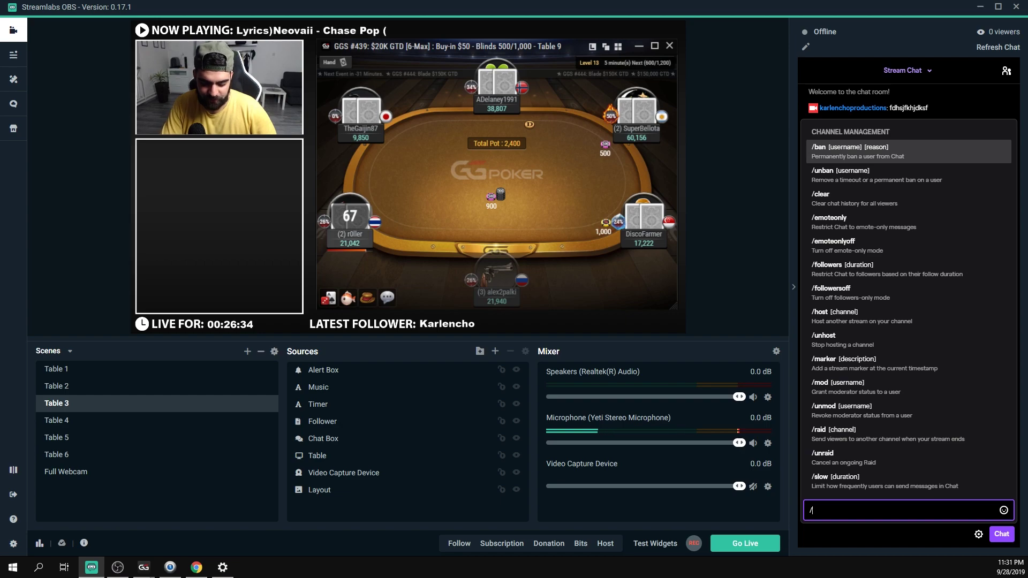
pyautogui.write('mod ni')
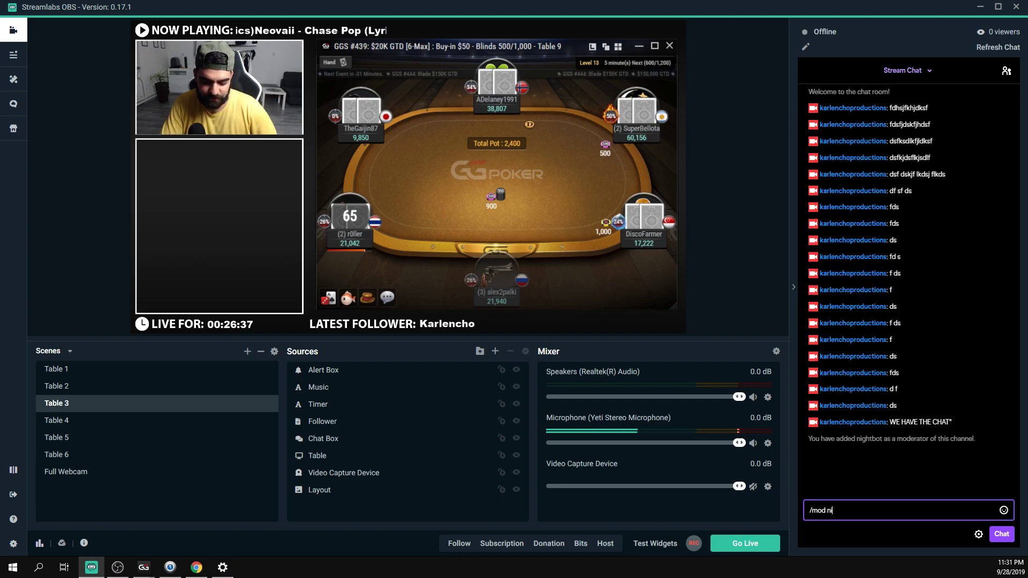
pyautogui.write('ghtbot')
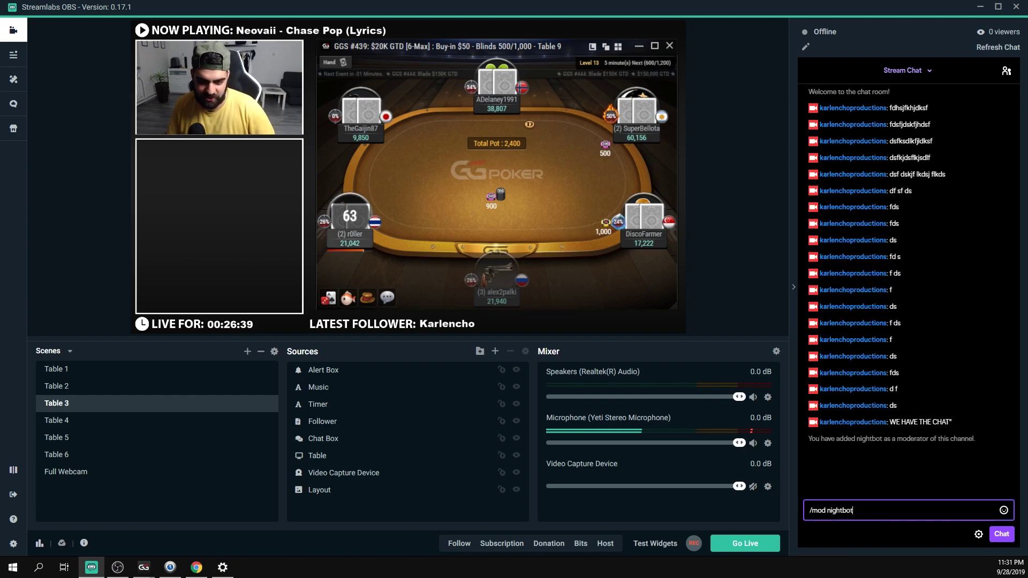
pyautogui.press('Return')
# Check the custom command list in Chrome, return to Streamlabs OBS and send "!facebook" in the stream chat.
pyautogui.click(196, 567)
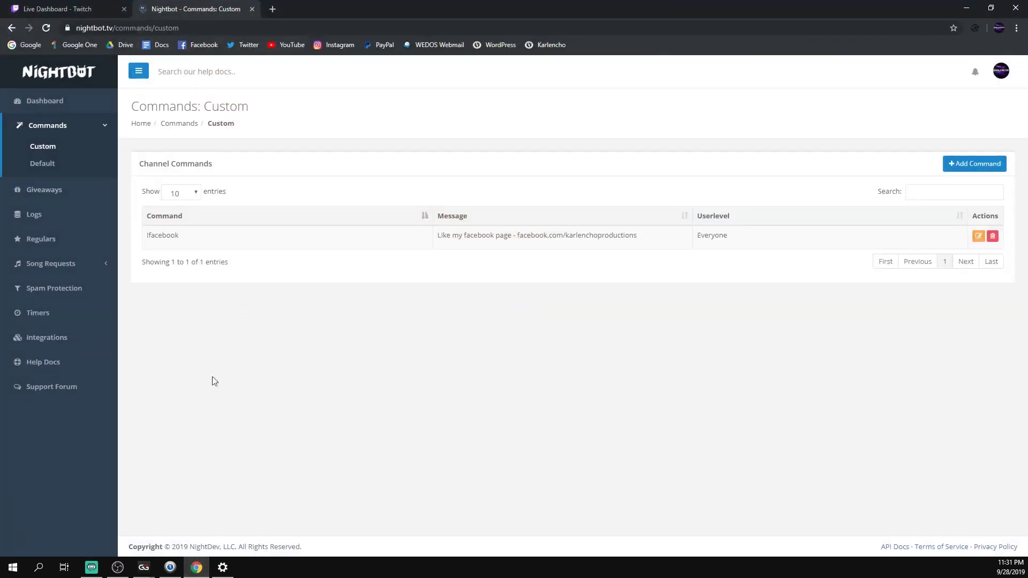
pyautogui.click(958, 9)
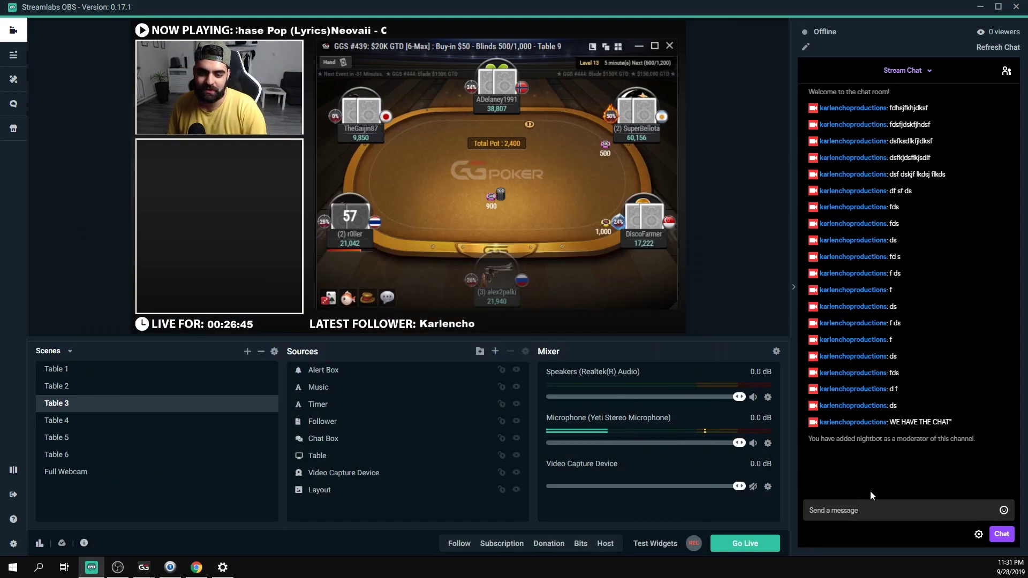
pyautogui.click(852, 520)
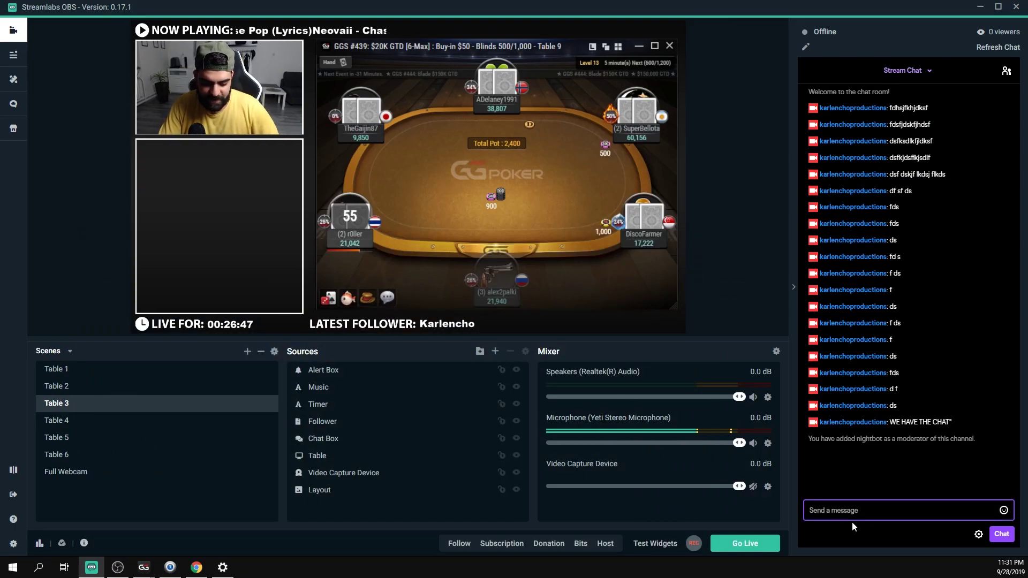
pyautogui.write('!')
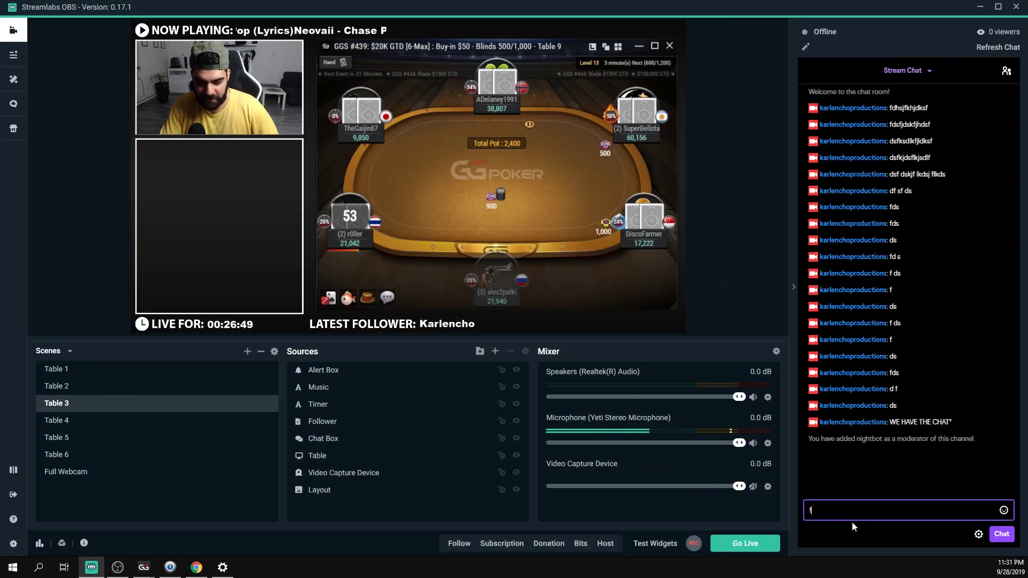
pyautogui.write('facebook')
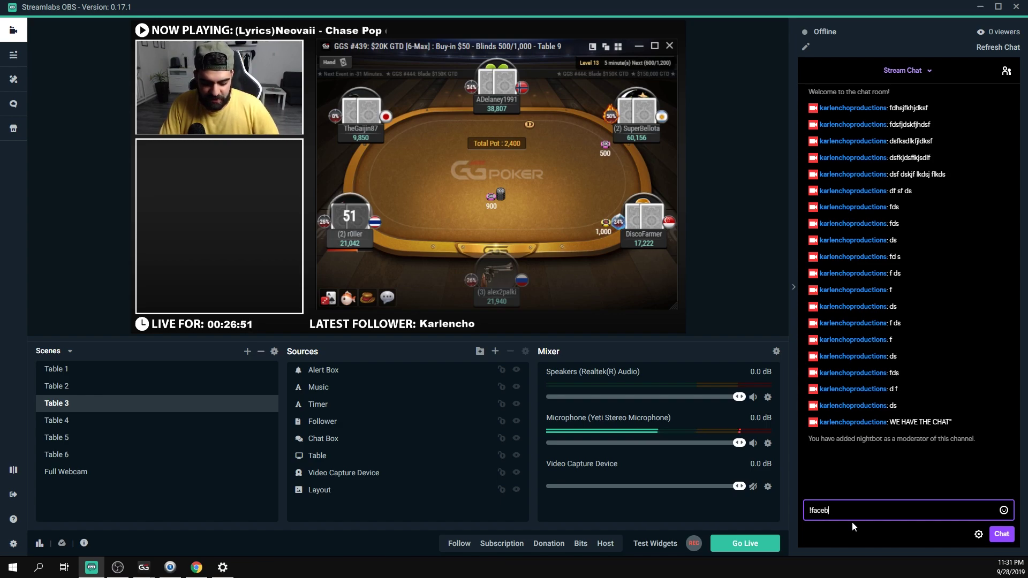
pyautogui.press('Return')
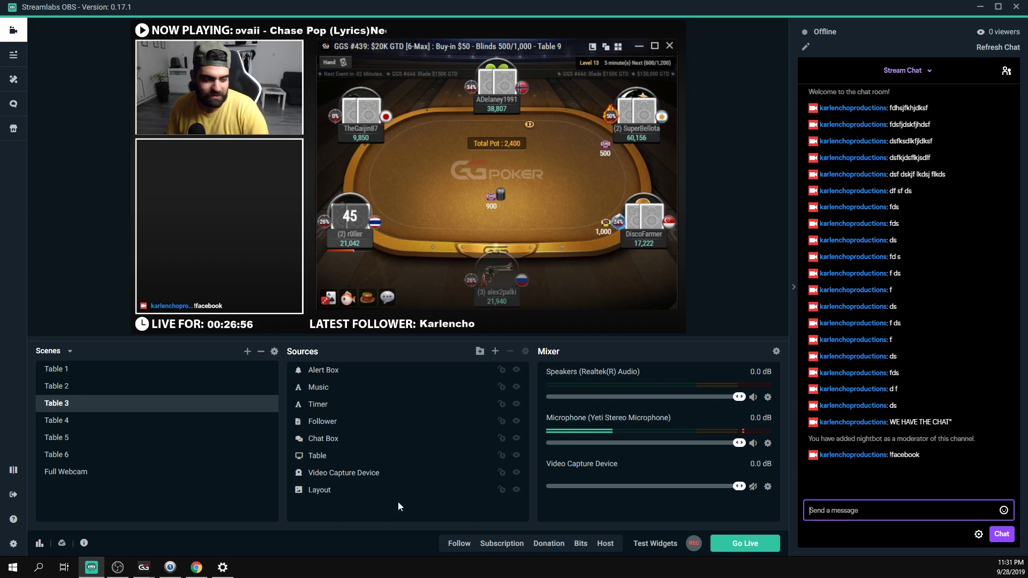
# Switch to Chrome, make Nightbot join the channel from its dashboard and dismiss the next-steps dialog.
pyautogui.click(196, 568)
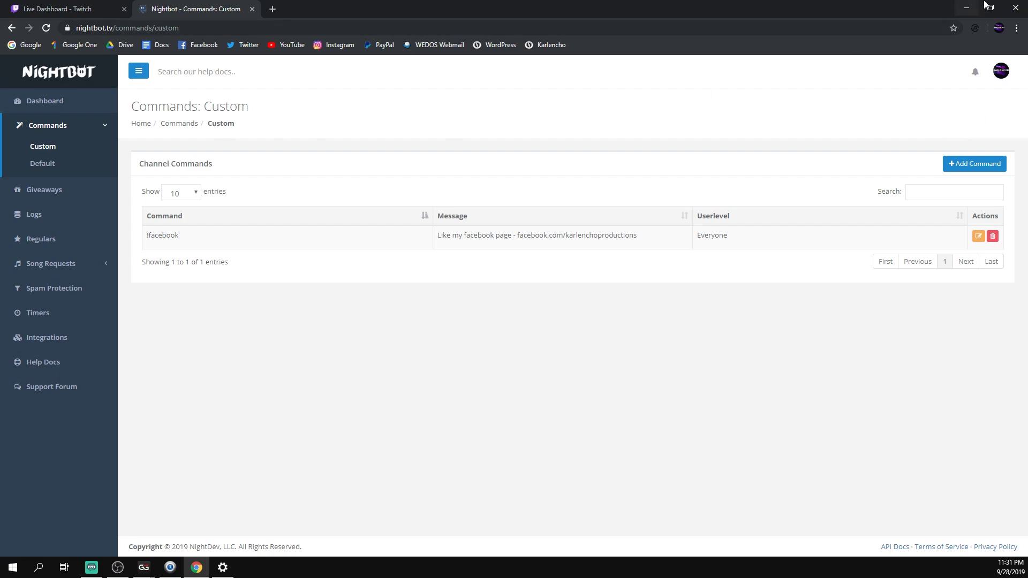
pyautogui.click(966, 8)
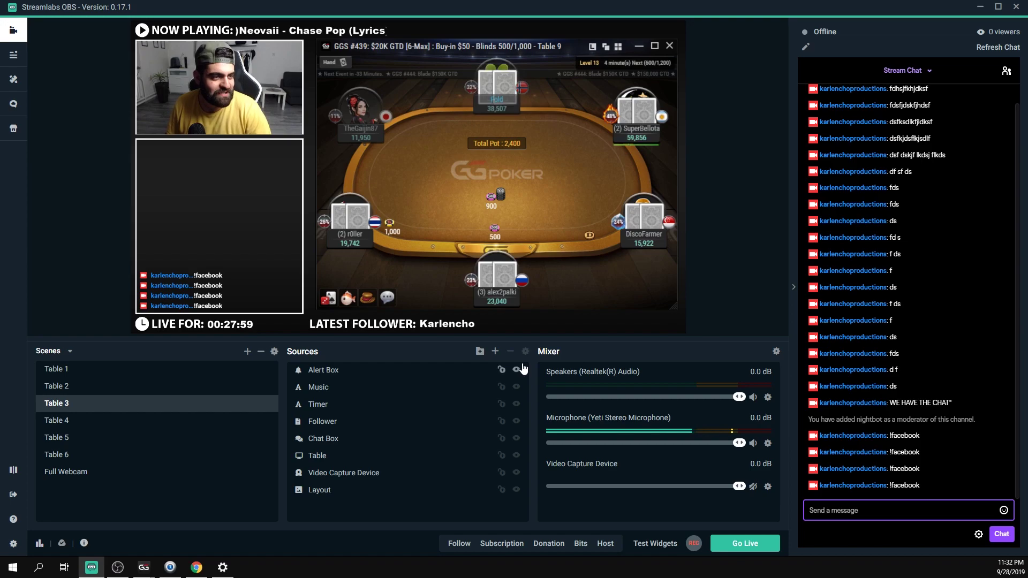
pyautogui.click(191, 541)
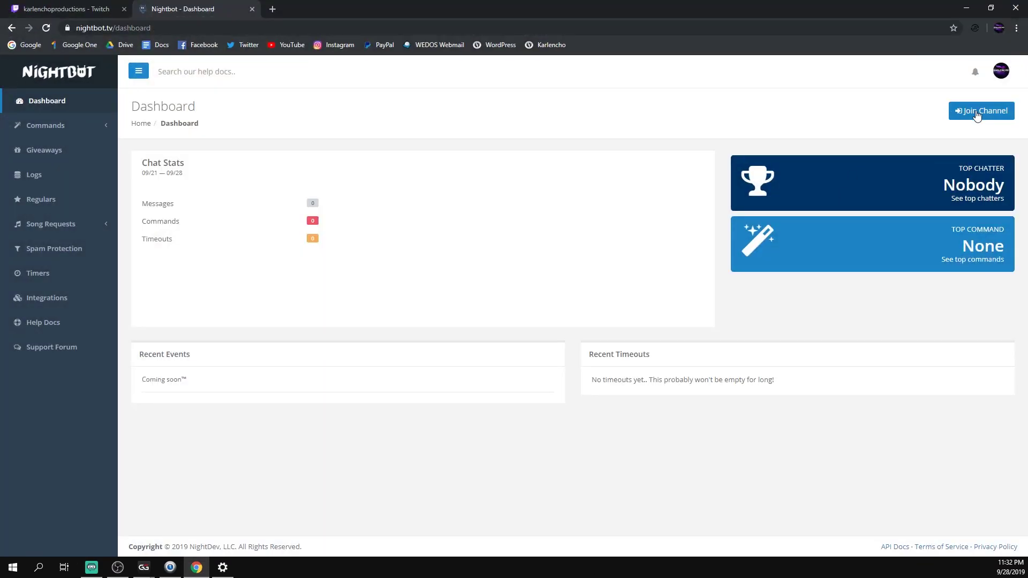
pyautogui.click(981, 116)
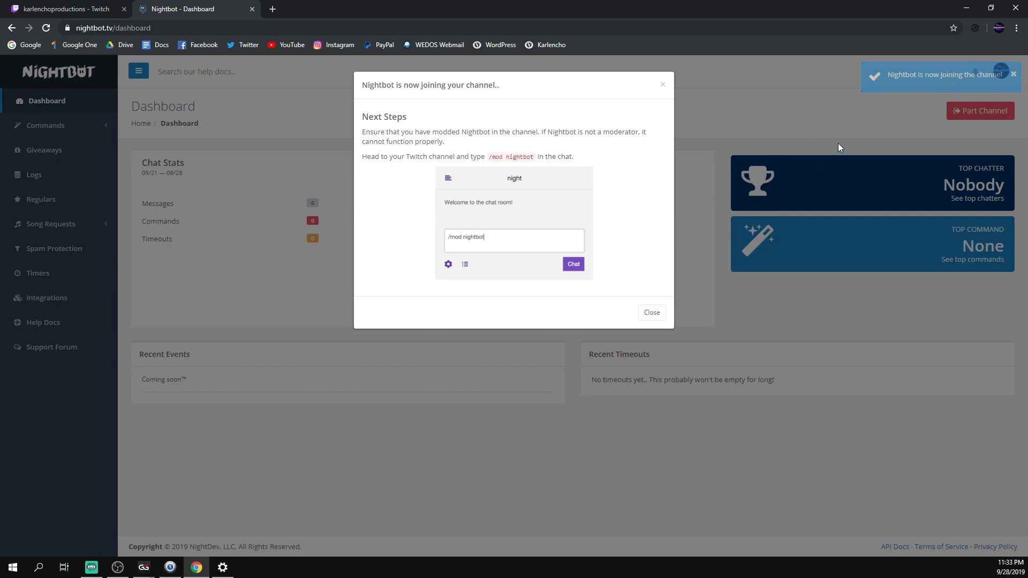
pyautogui.click(644, 316)
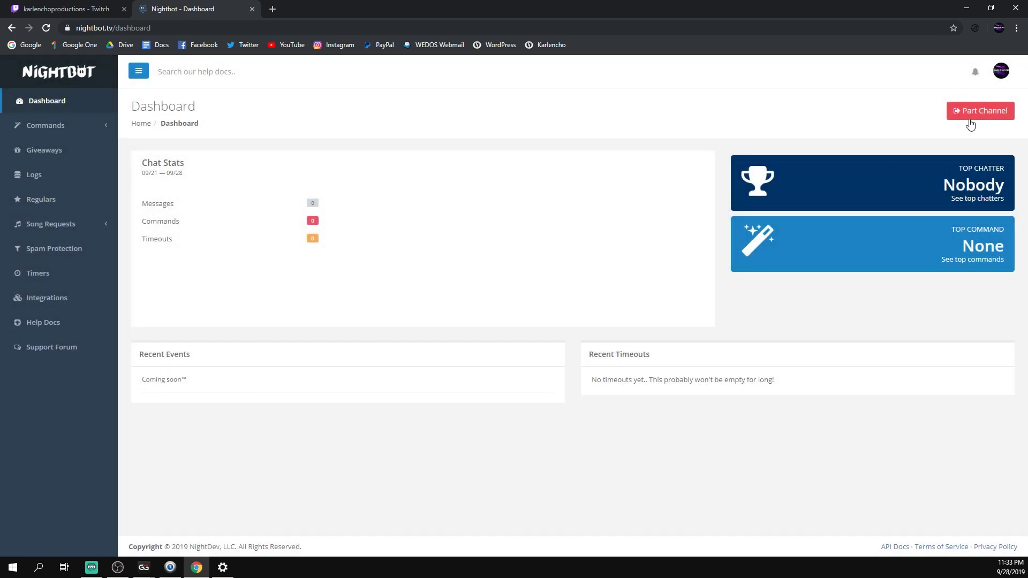
# Return to Streamlabs OBS and try the "!facebook" command again in the stream chat.
pyautogui.click(966, 7)
pyautogui.click(878, 513)
pyautogui.write('!fa')
pyautogui.write('ce')
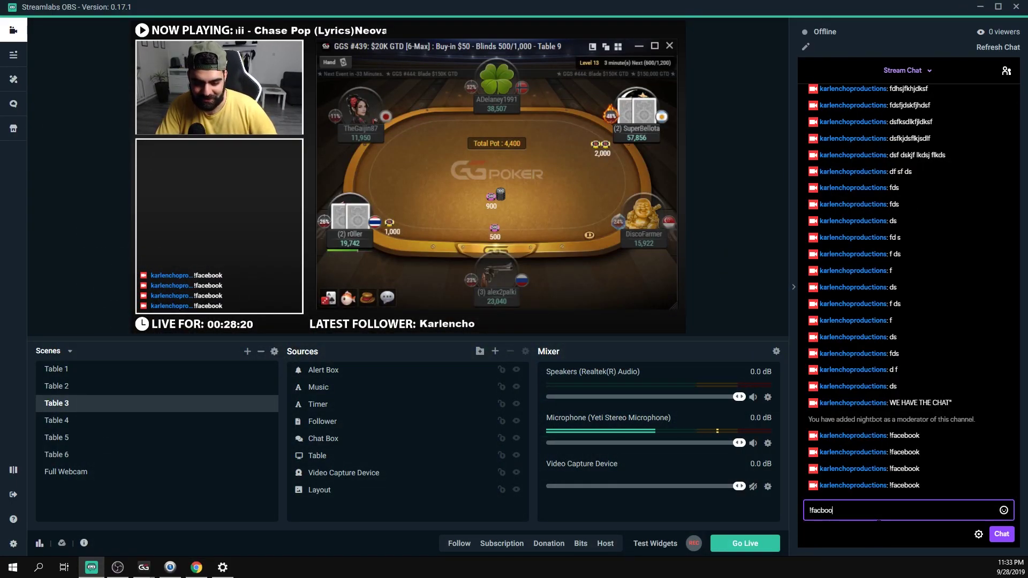
pyautogui.write('book')
pyautogui.press('Return')
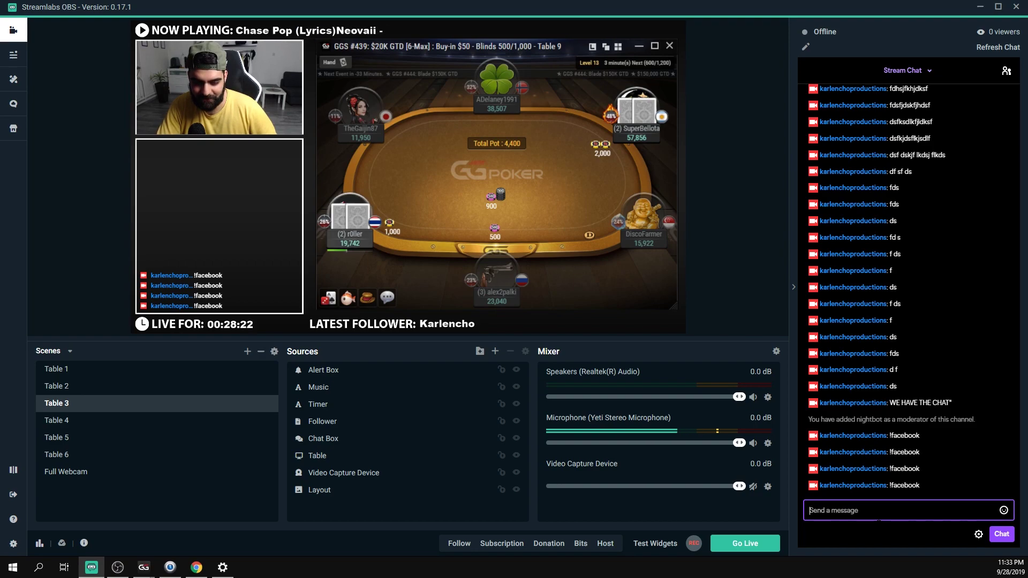
# Look through Cloudbot's moderation tools, modules, custom commands and timers, and return to the moderation tools.
pyautogui.click(849, 473)
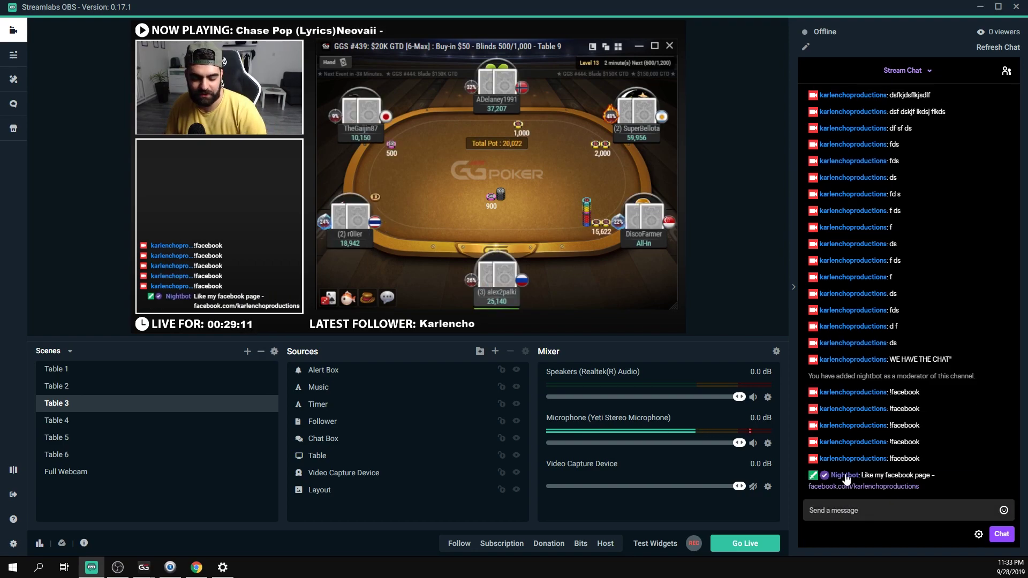
pyautogui.click(15, 111)
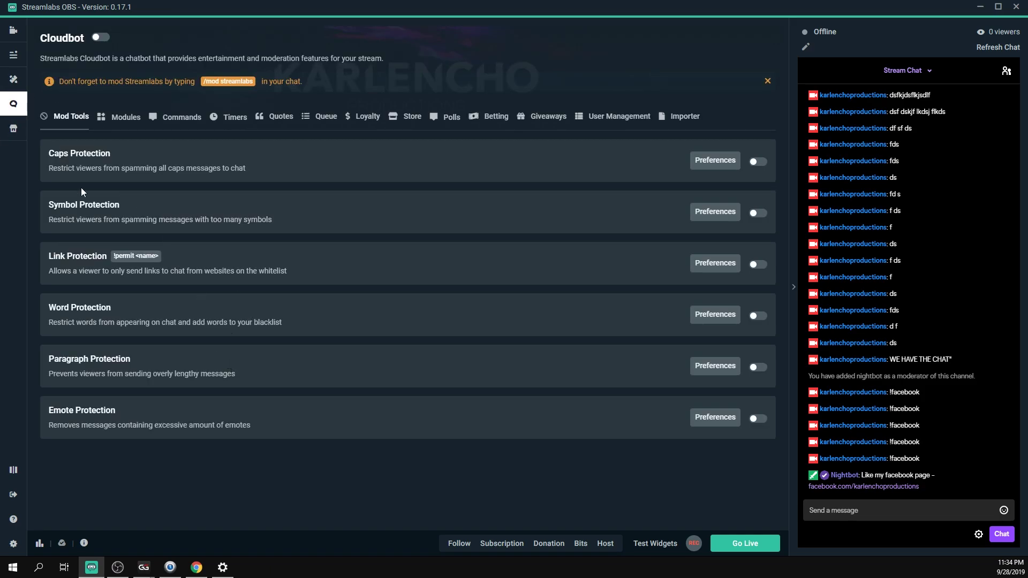
pyautogui.click(122, 118)
pyautogui.click(175, 121)
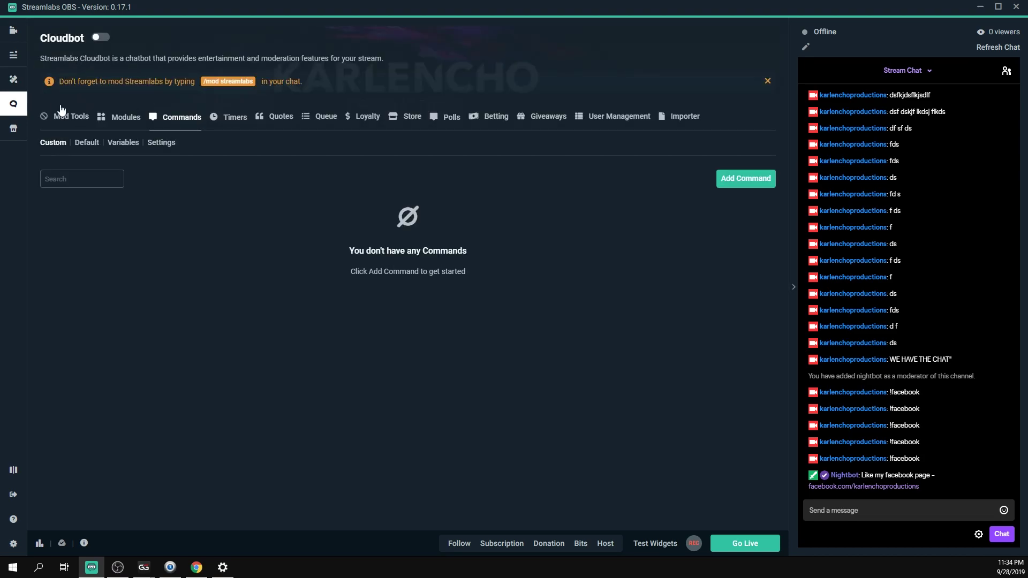
pyautogui.click(220, 117)
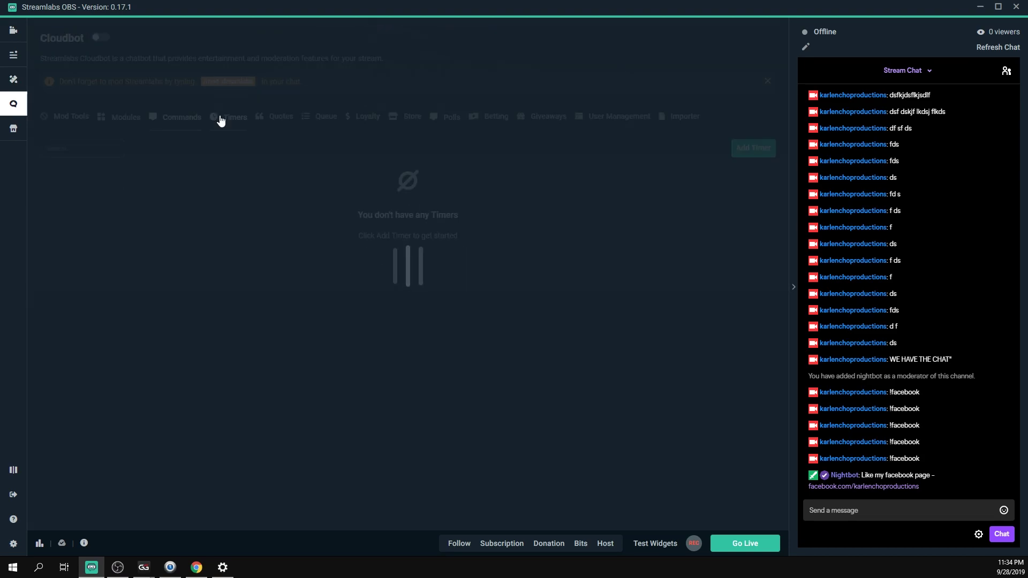
pyautogui.click(67, 117)
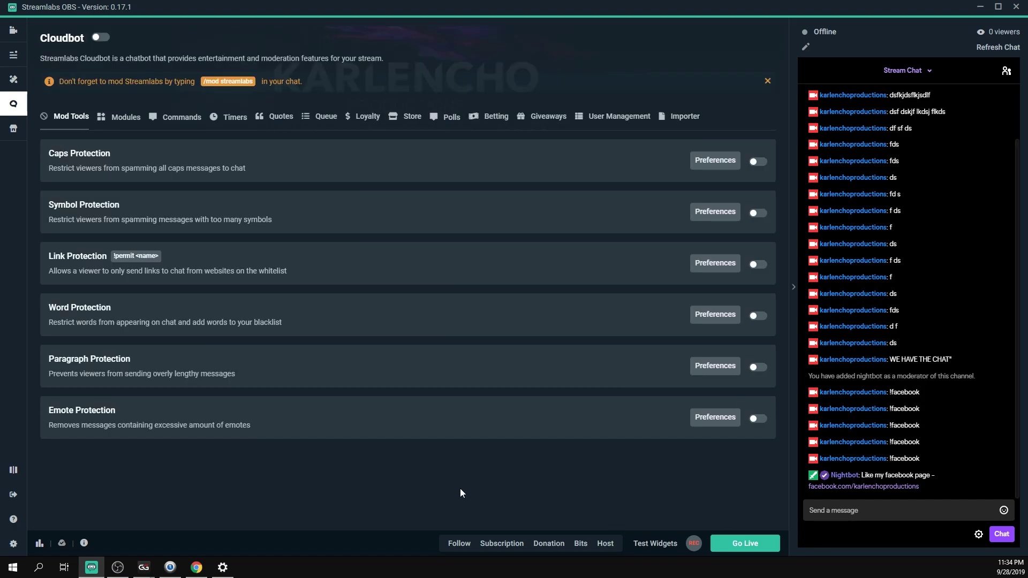
# Check the Nightbot dashboard and the Twitch page in Chrome, return to Streamlabs OBS and copy Cloudbot's "/mod streamlabs" command.
pyautogui.click(197, 567)
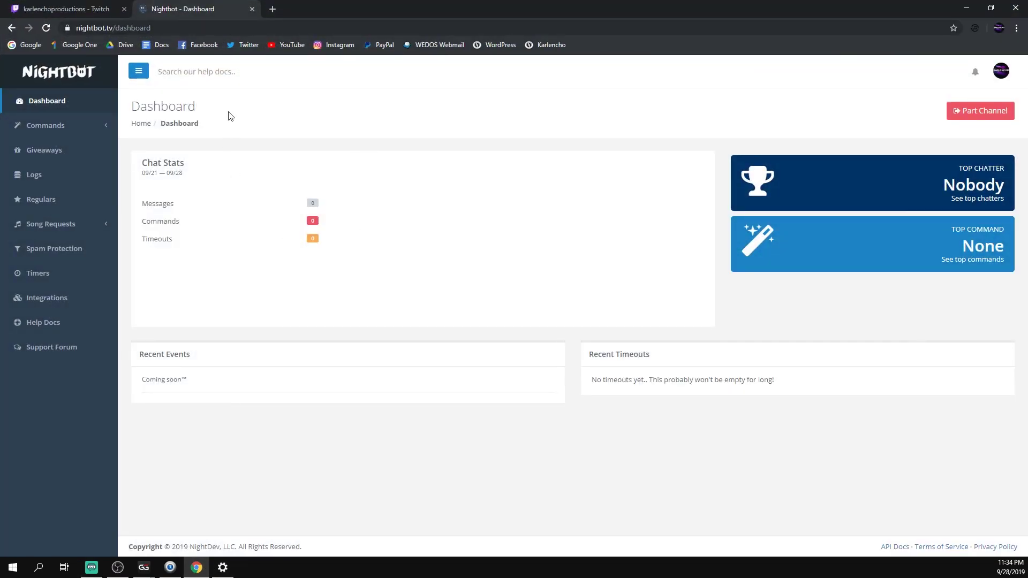
pyautogui.click(79, 5)
pyautogui.hotkey('alt', 'Tab')
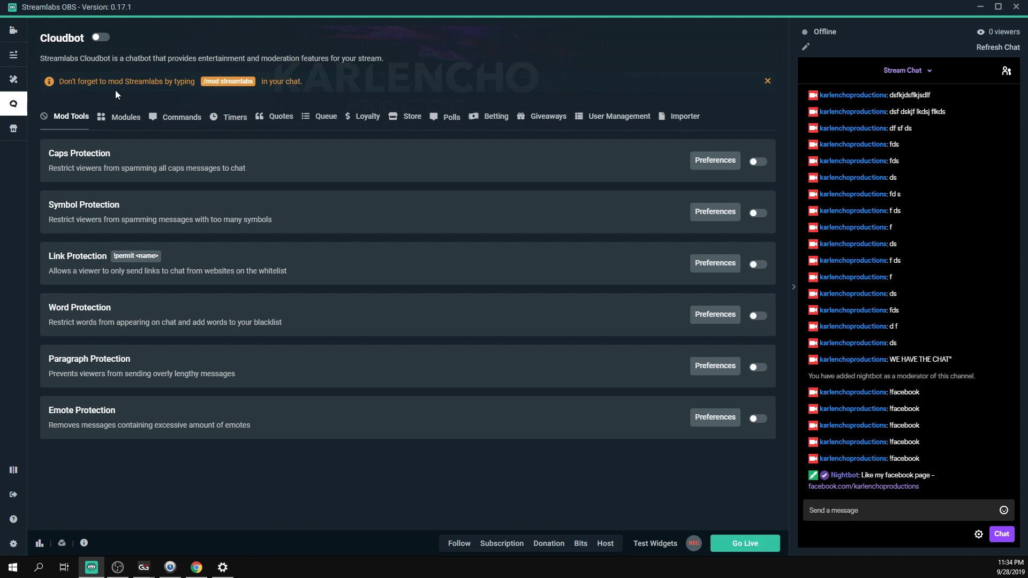
pyautogui.click(206, 83)
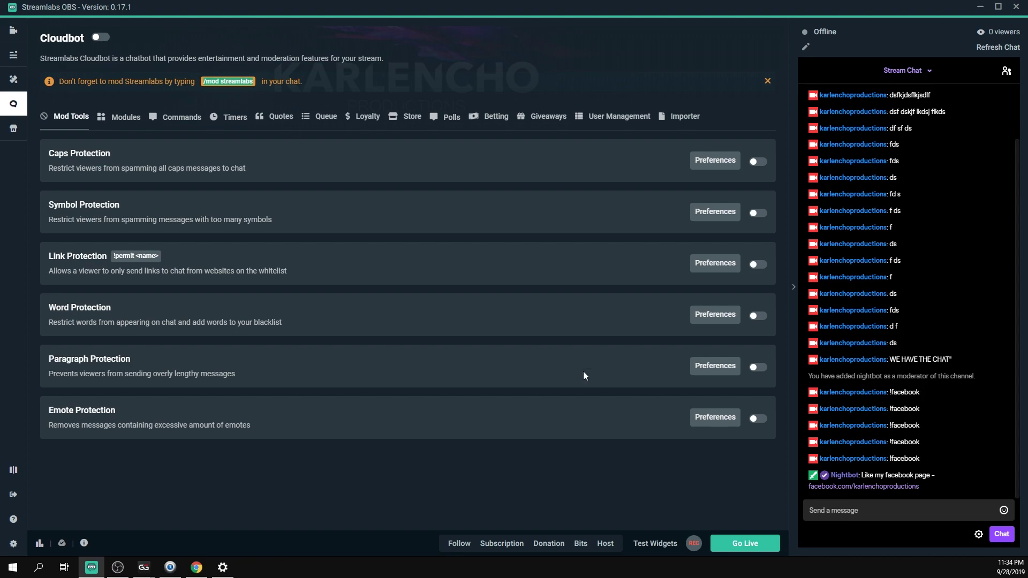
# Try to add a custom "!facebook" command in Cloudbot with the response left empty, and close the dialog.
pyautogui.click(170, 118)
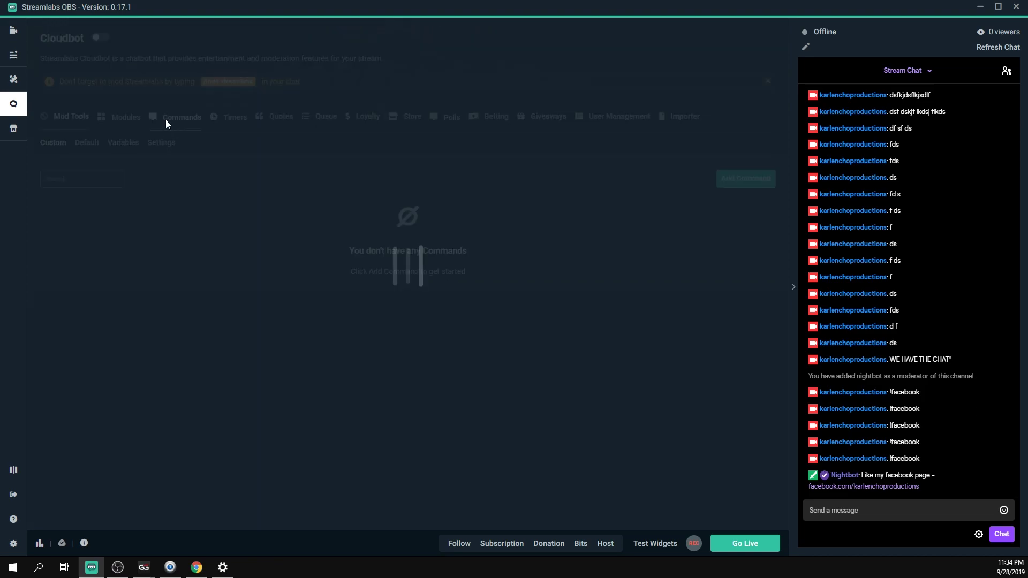
pyautogui.click(729, 178)
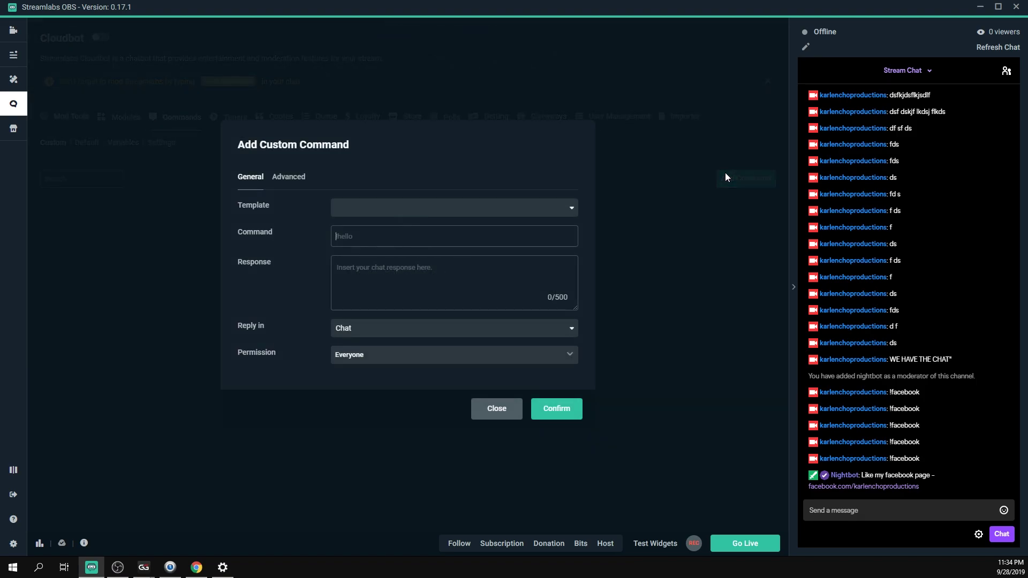
pyautogui.click(365, 234)
pyautogui.click(555, 409)
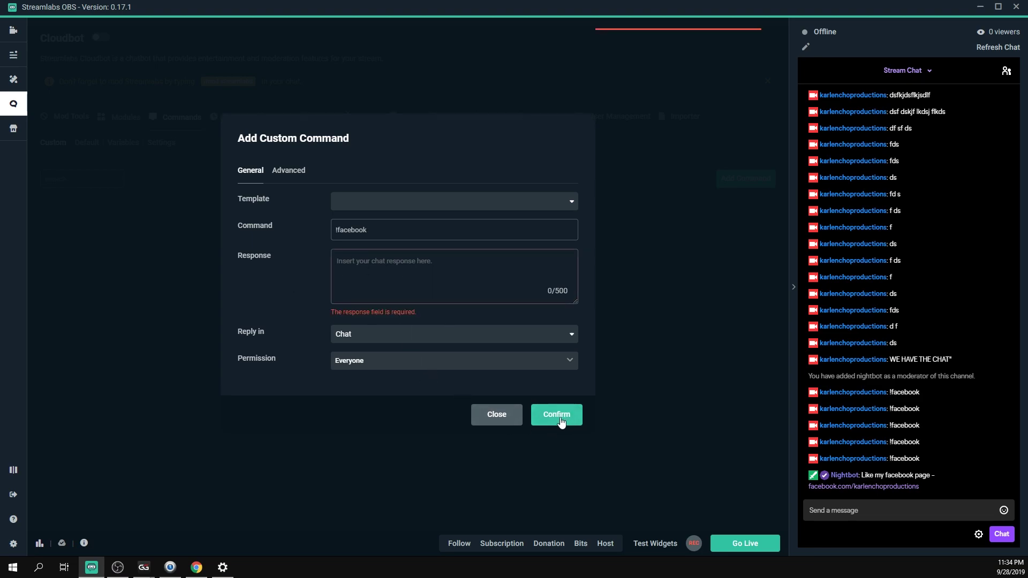
pyautogui.click(496, 415)
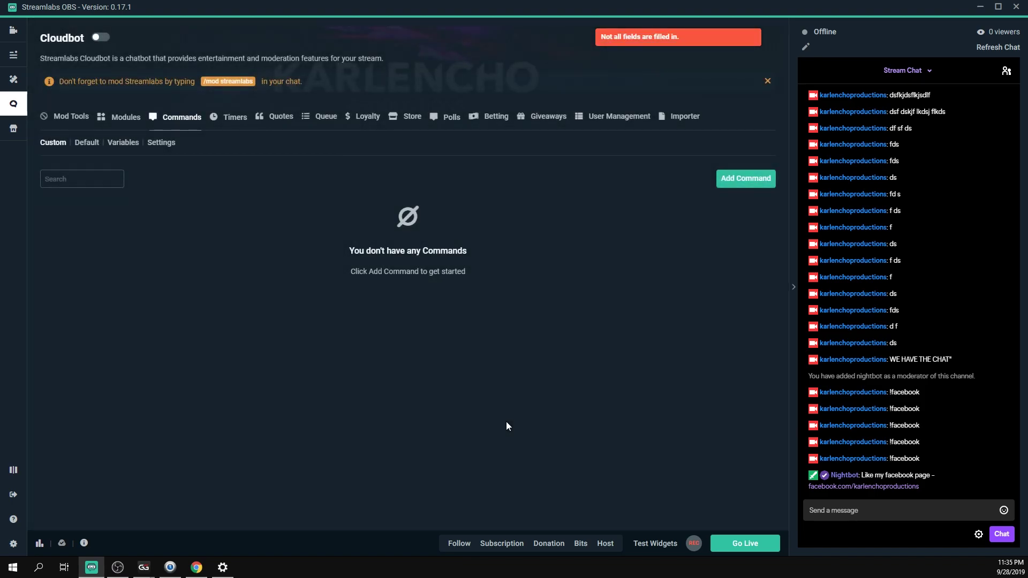
# Return to the scene editor, view the source types that can be added to the Table 3 scene, and close the list.
pyautogui.click(13, 32)
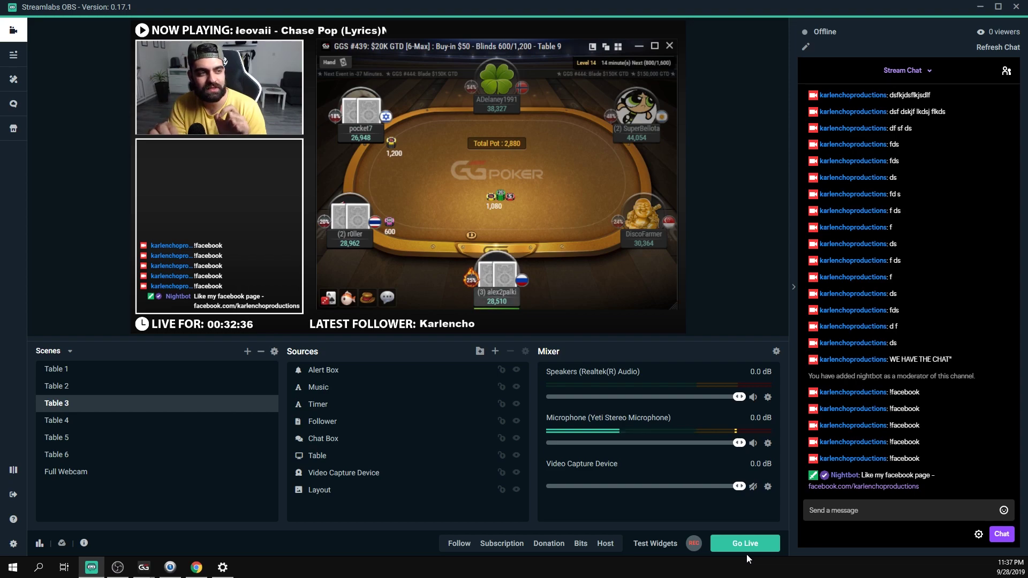
pyautogui.click(494, 351)
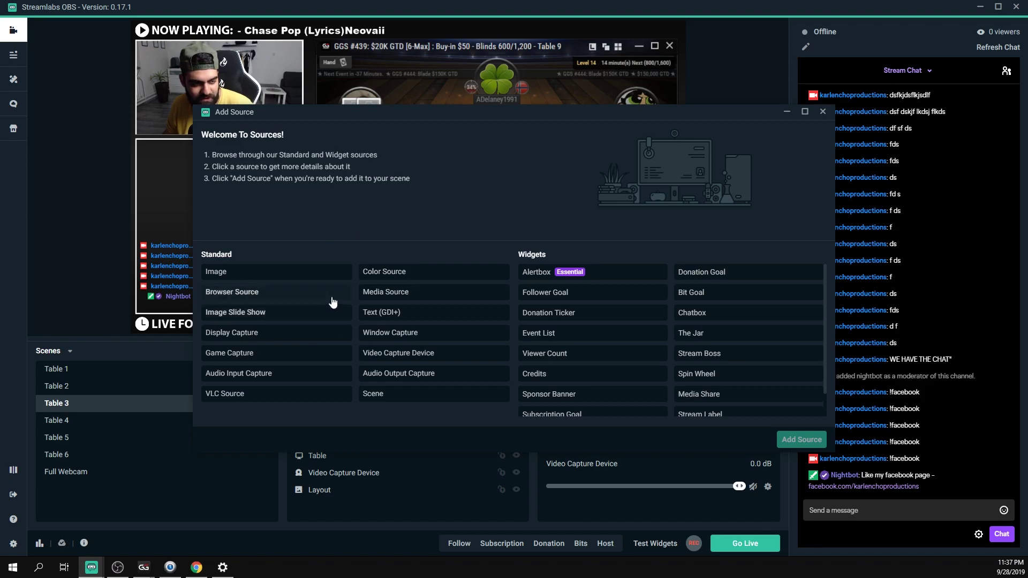
pyautogui.click(822, 112)
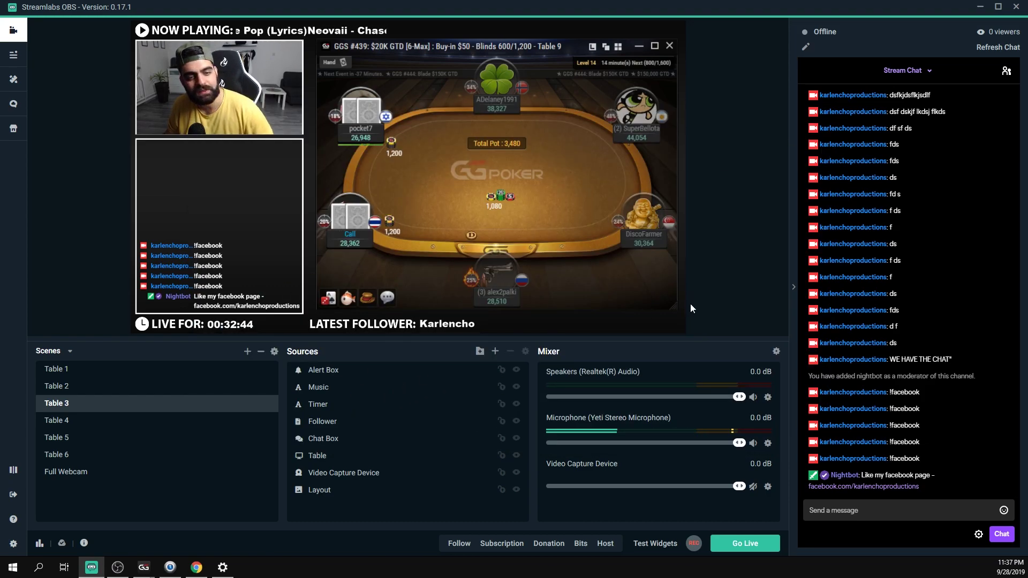